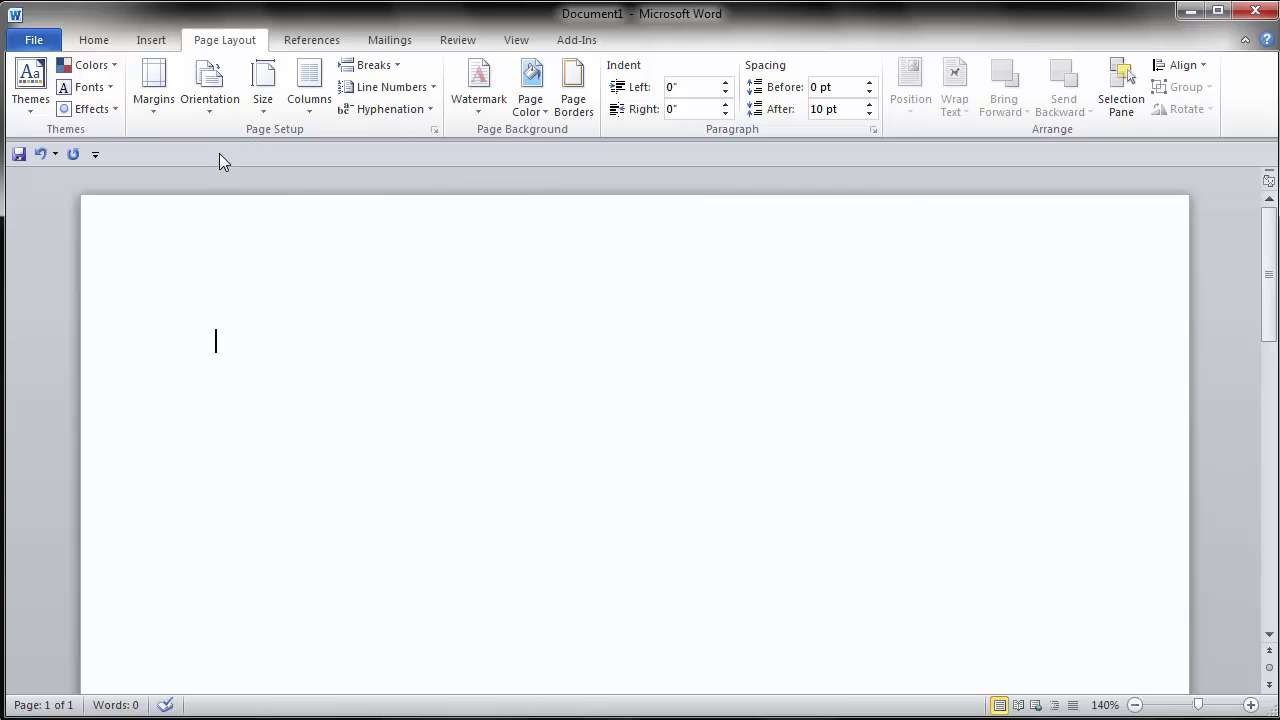
Step: Change the blank document's paper size to A4 (8.27" x 11.69")
click(262, 108)
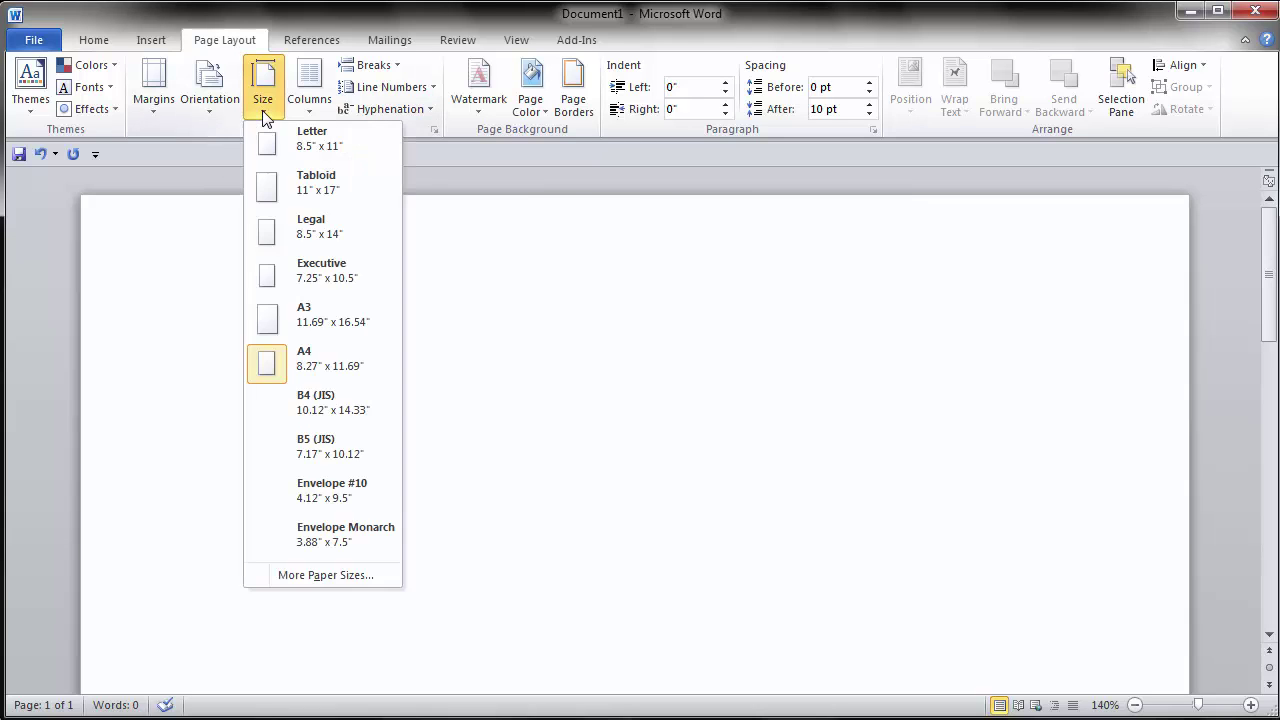
click(220, 46)
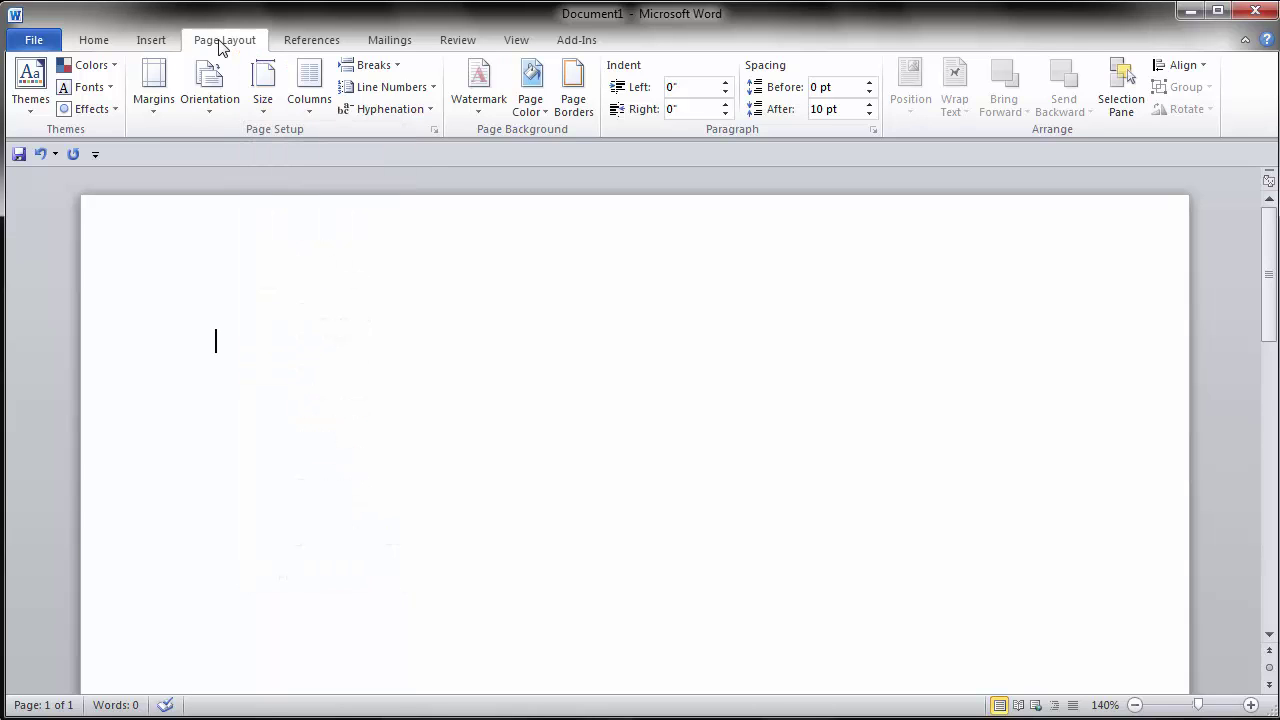
click(265, 105)
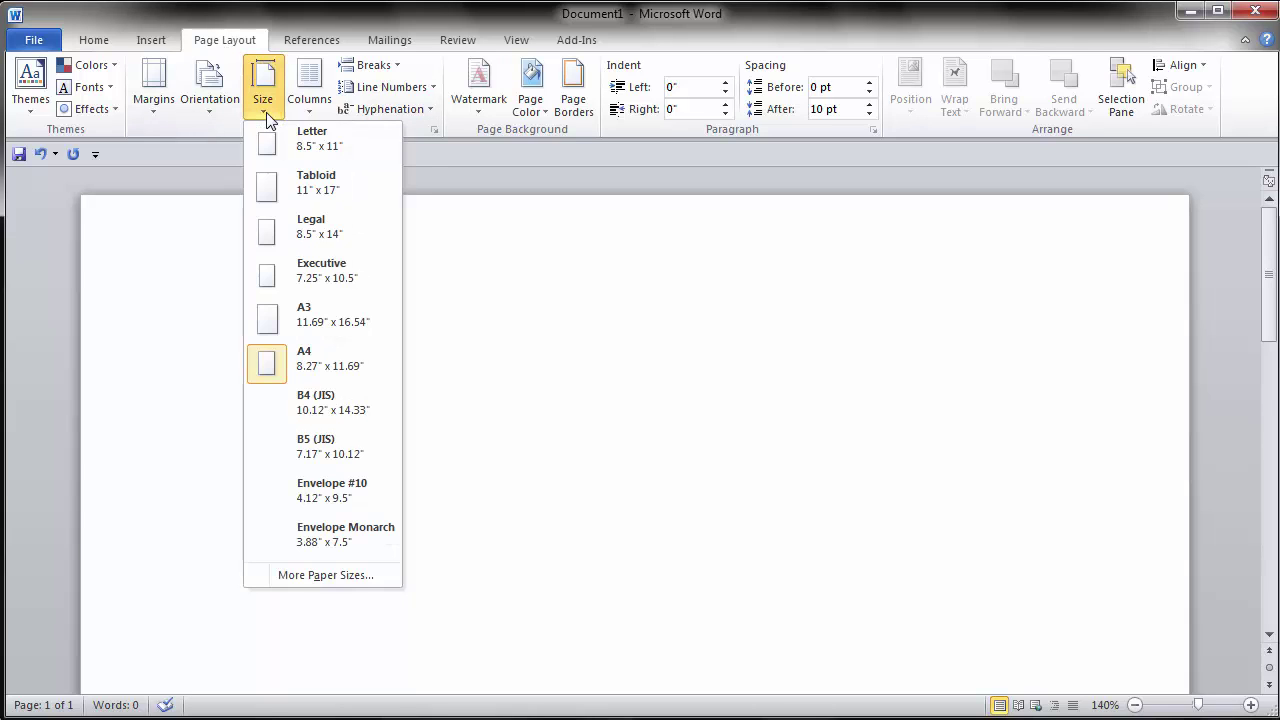
click(313, 362)
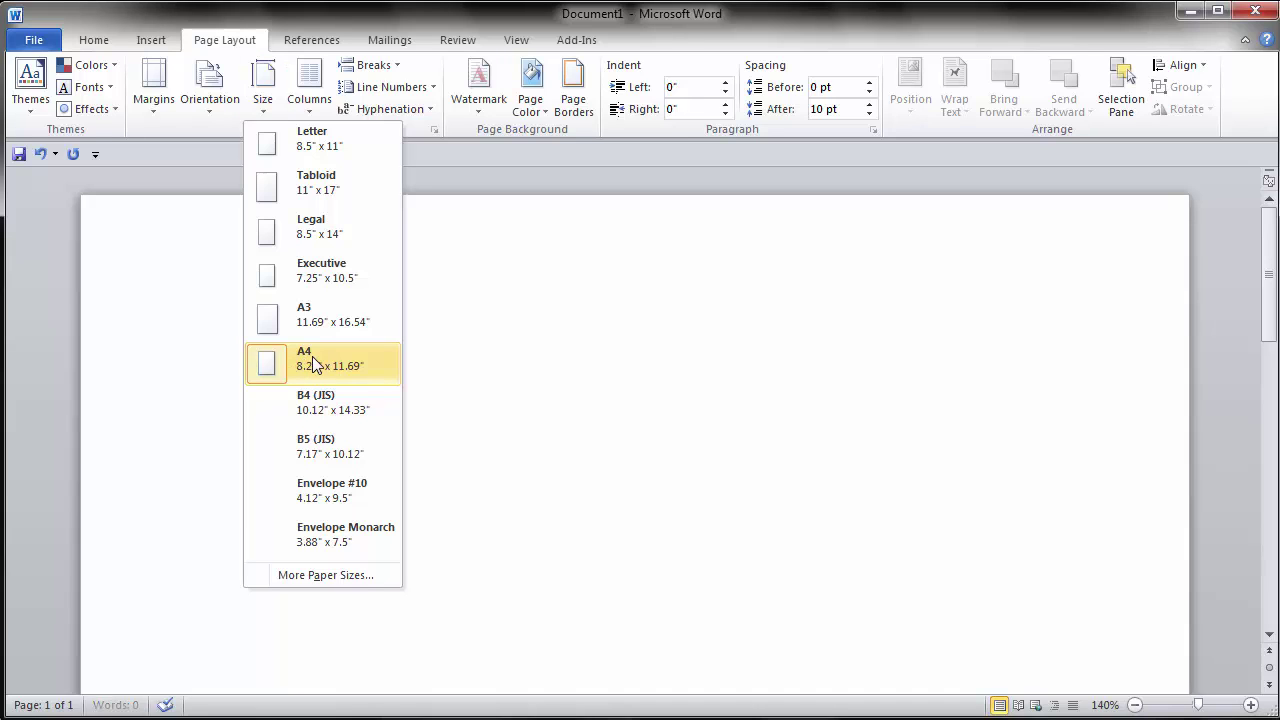
scroll(528, 369, down, 10)
scroll(637, 391, up, 10)
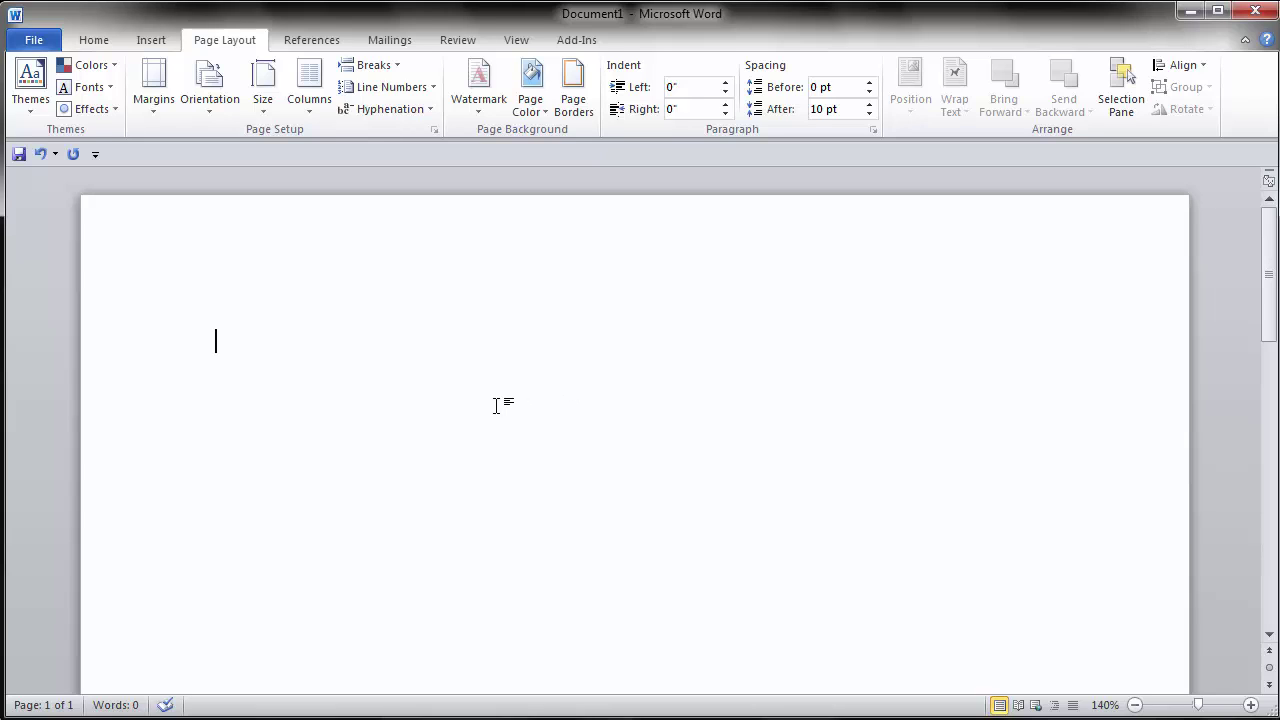
click(188, 318)
click(581, 427)
Step: Insert the dark green mghmg picture from the Desktop folder
click(151, 42)
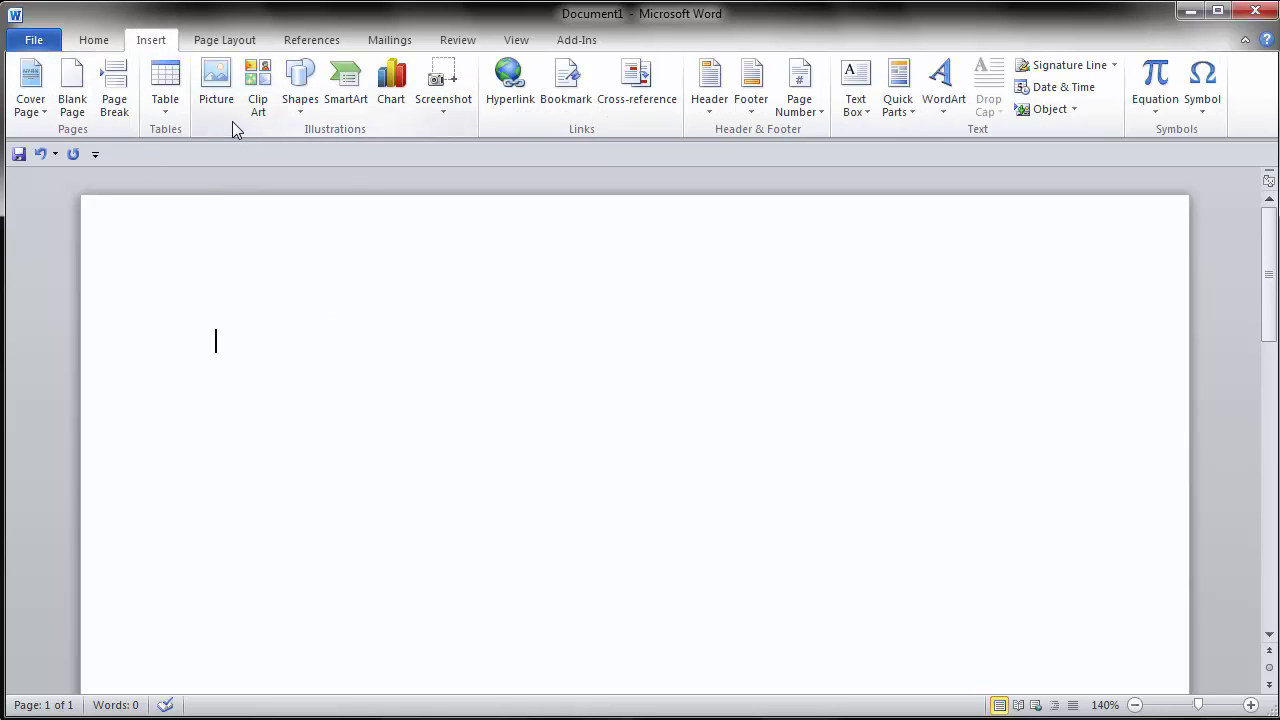
click(217, 80)
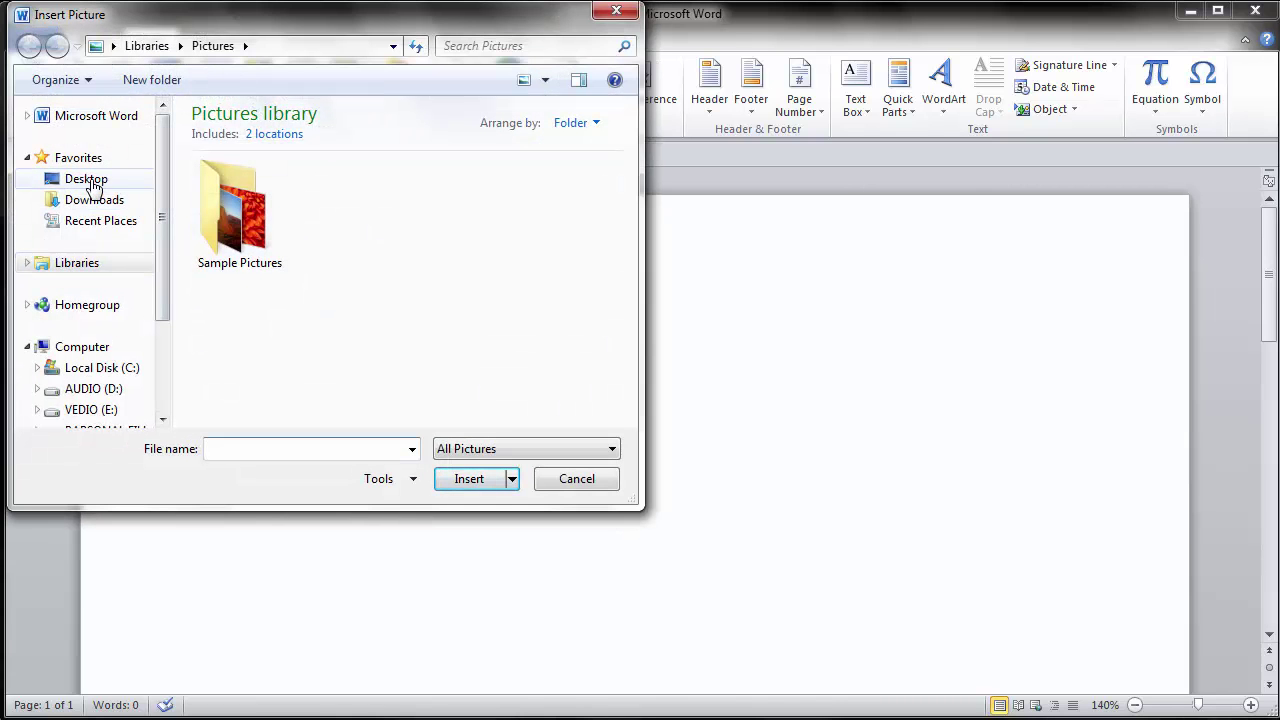
click(89, 183)
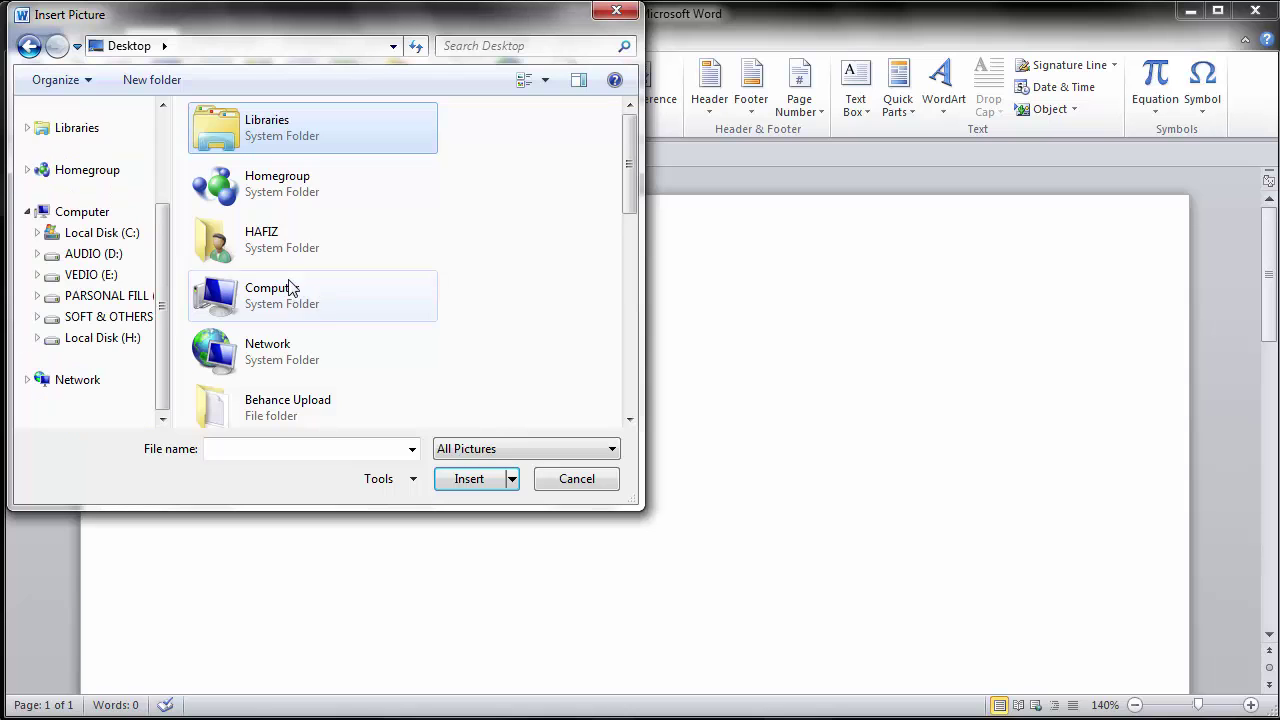
drag(632, 152, 630, 355)
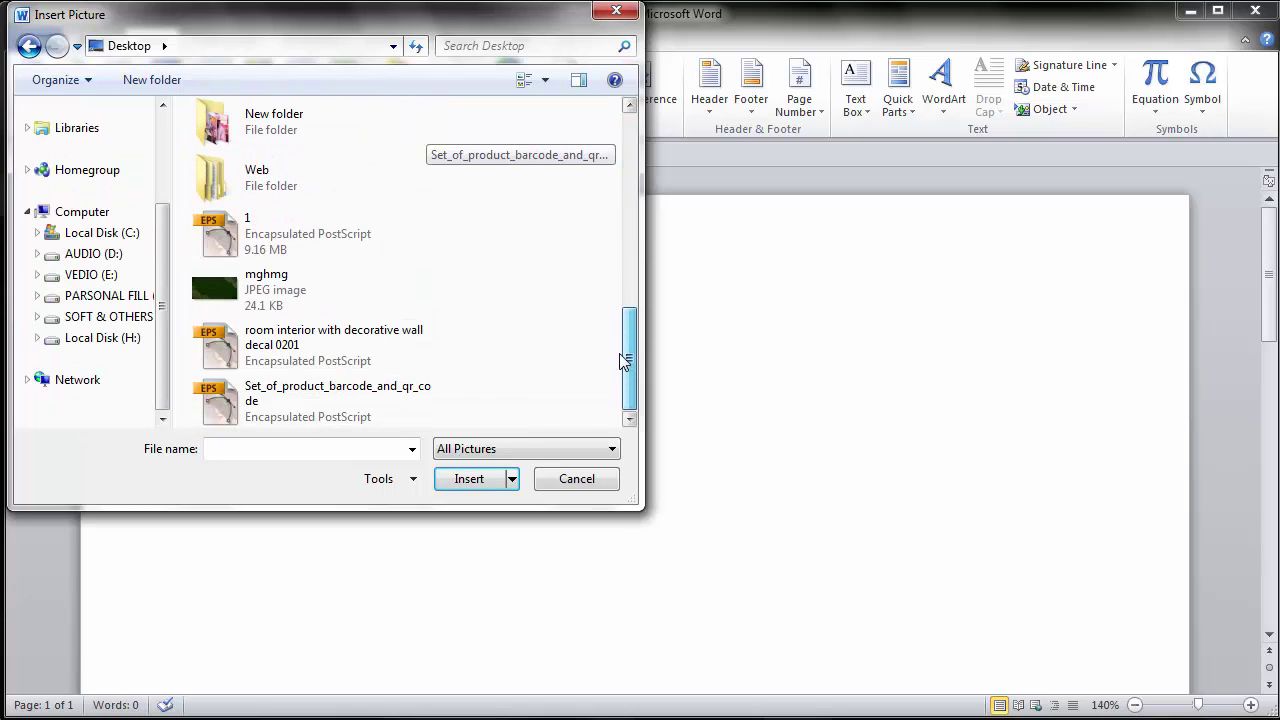
click(243, 302)
click(466, 479)
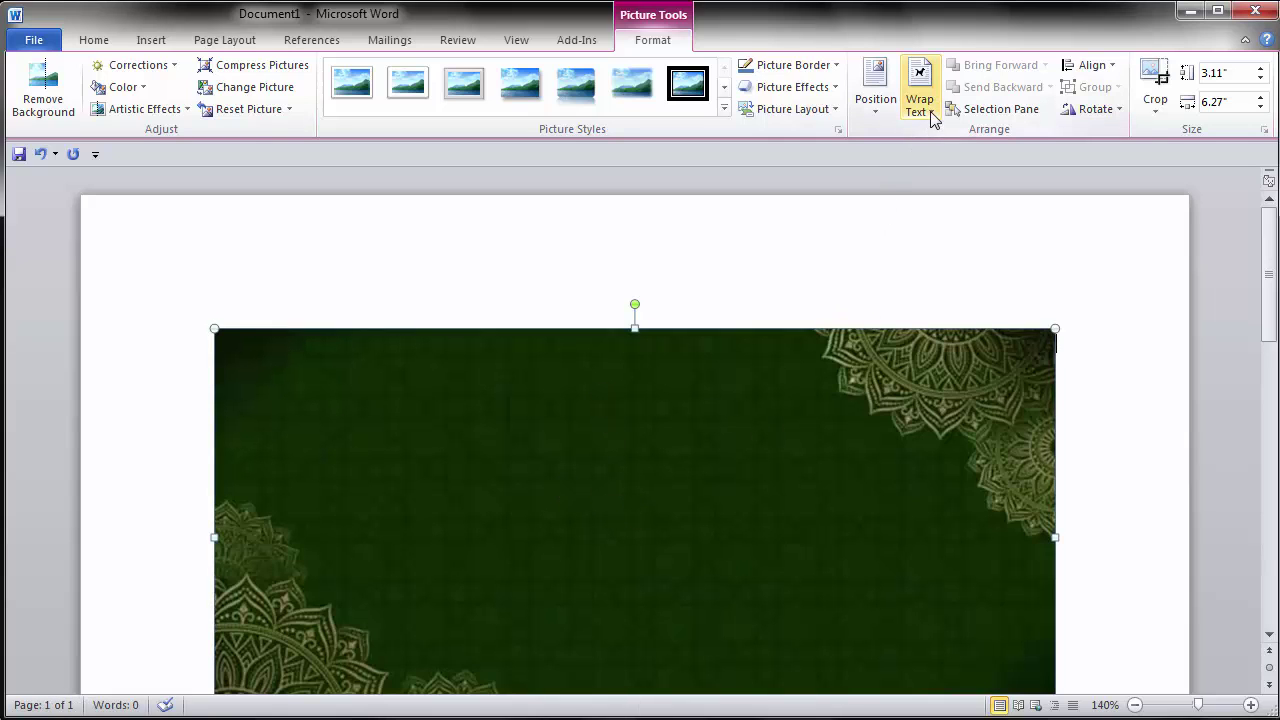
Step: Set the picture's wrapping to Behind Text and move it to the page's top-left corner
click(931, 113)
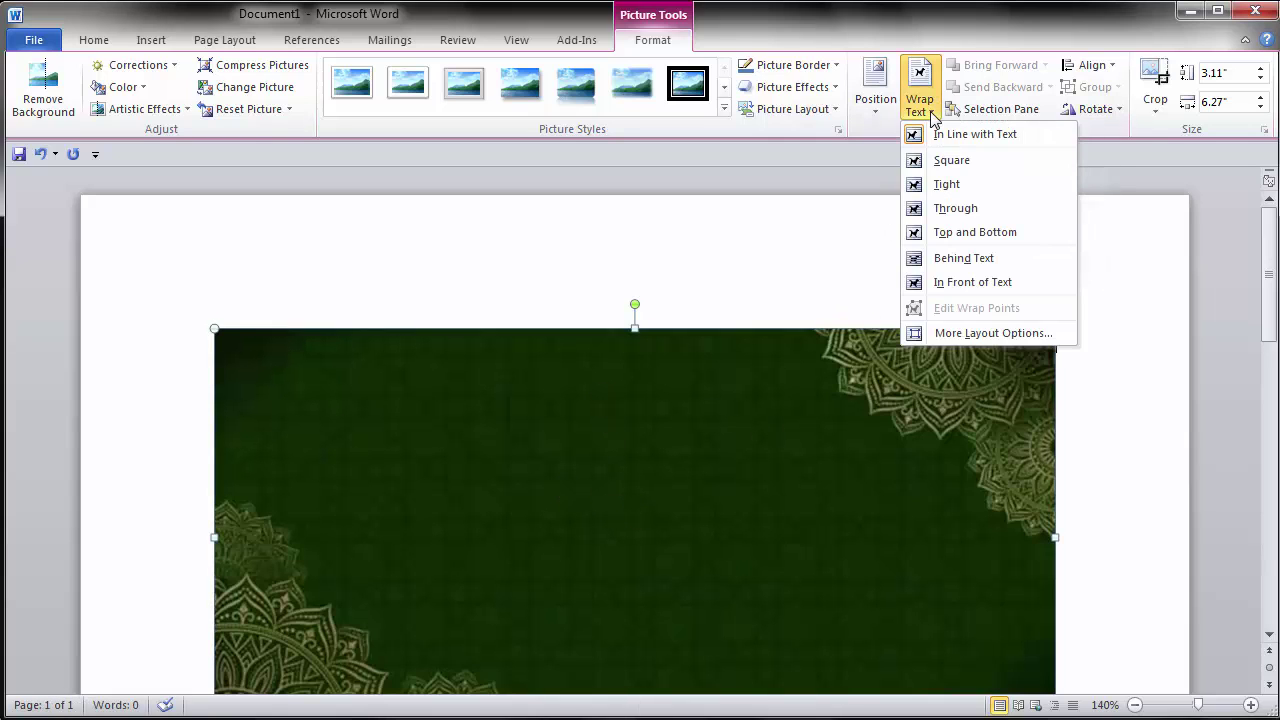
click(963, 258)
mouse_move(640, 417)
mouse_down()
mouse_move(508, 140)
mouse_move(507, 284)
mouse_up()
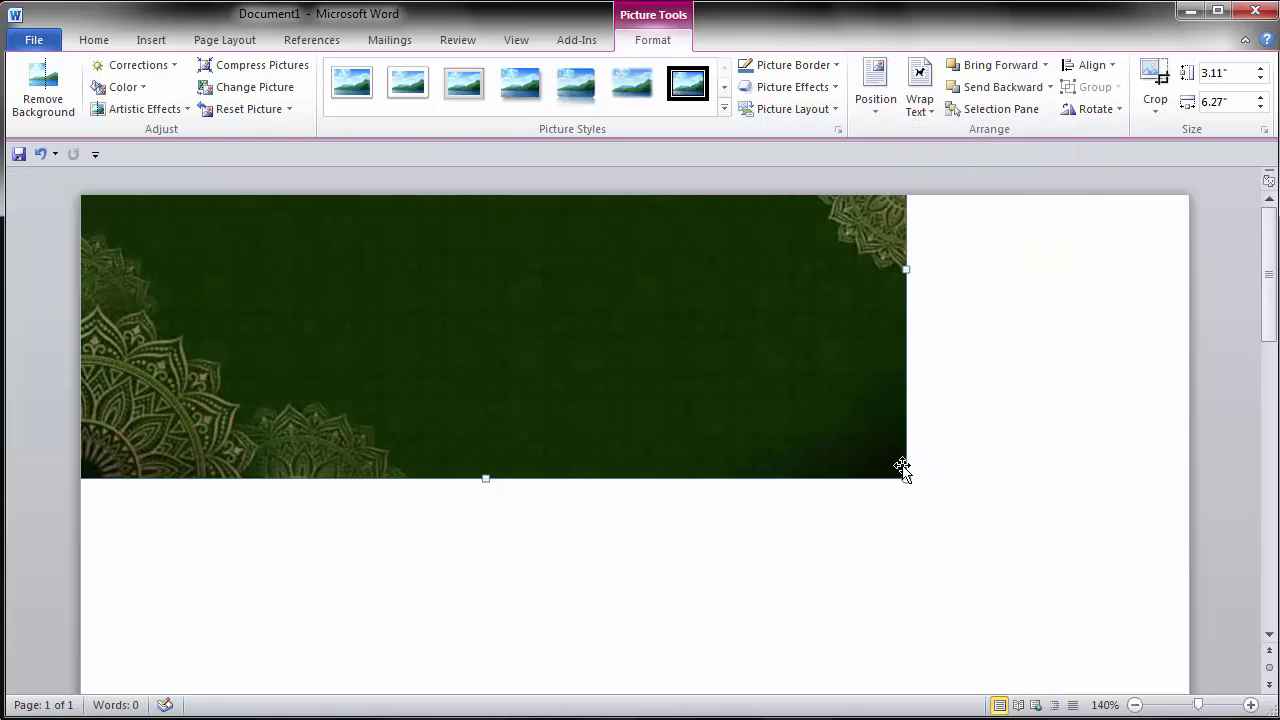
Step: Stretch the picture to about 8.55" x 3.84" as a full-width banner at the page top
drag(904, 478, 1106, 420)
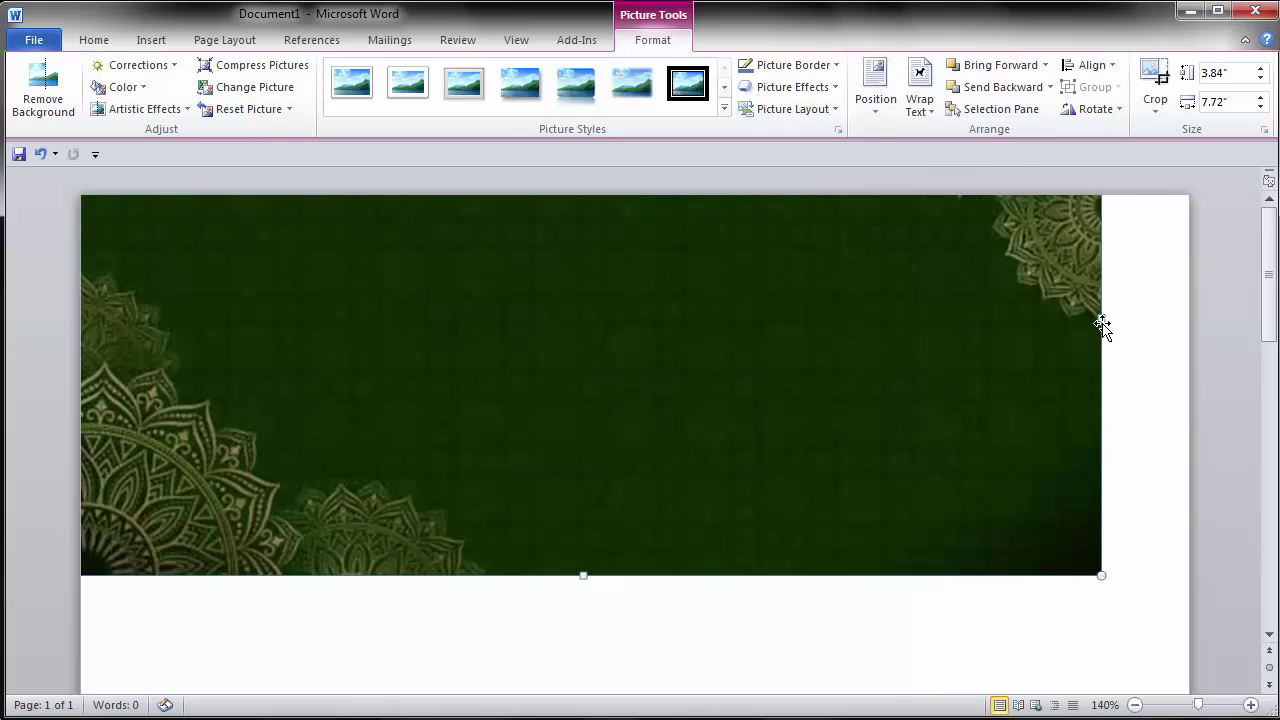
drag(1101, 318, 1195, 314)
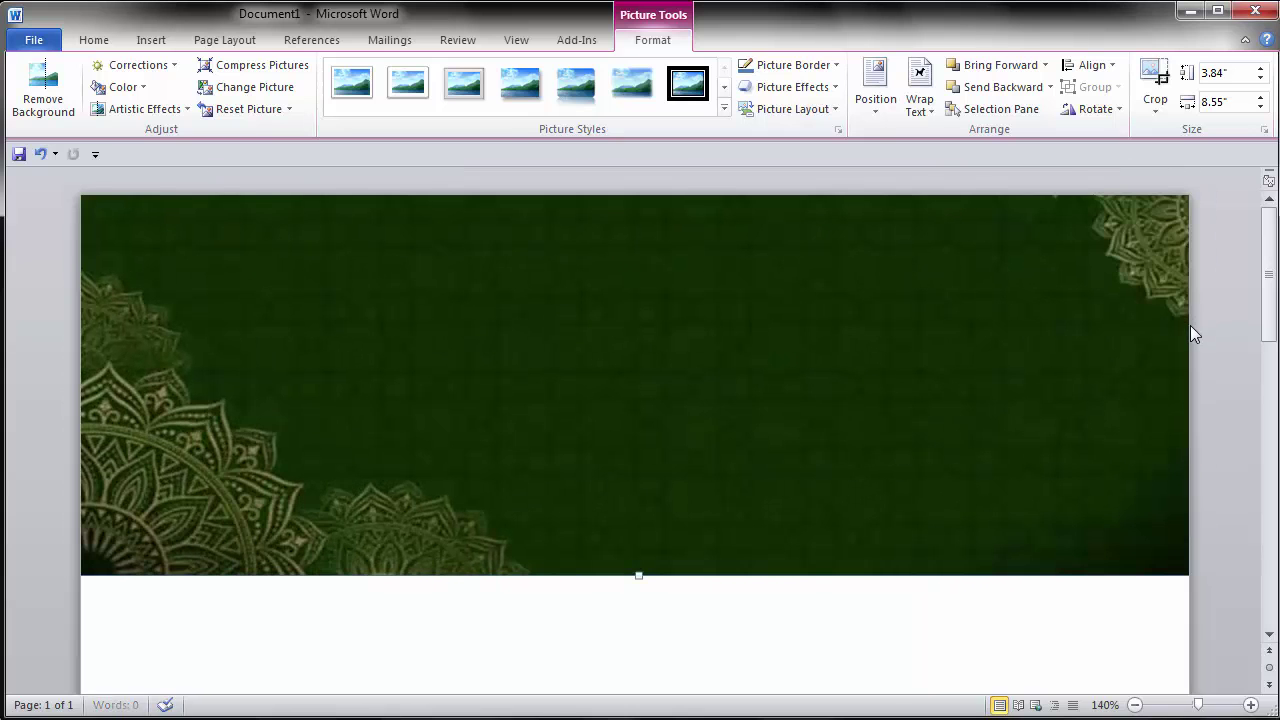
drag(770, 399, 762, 372)
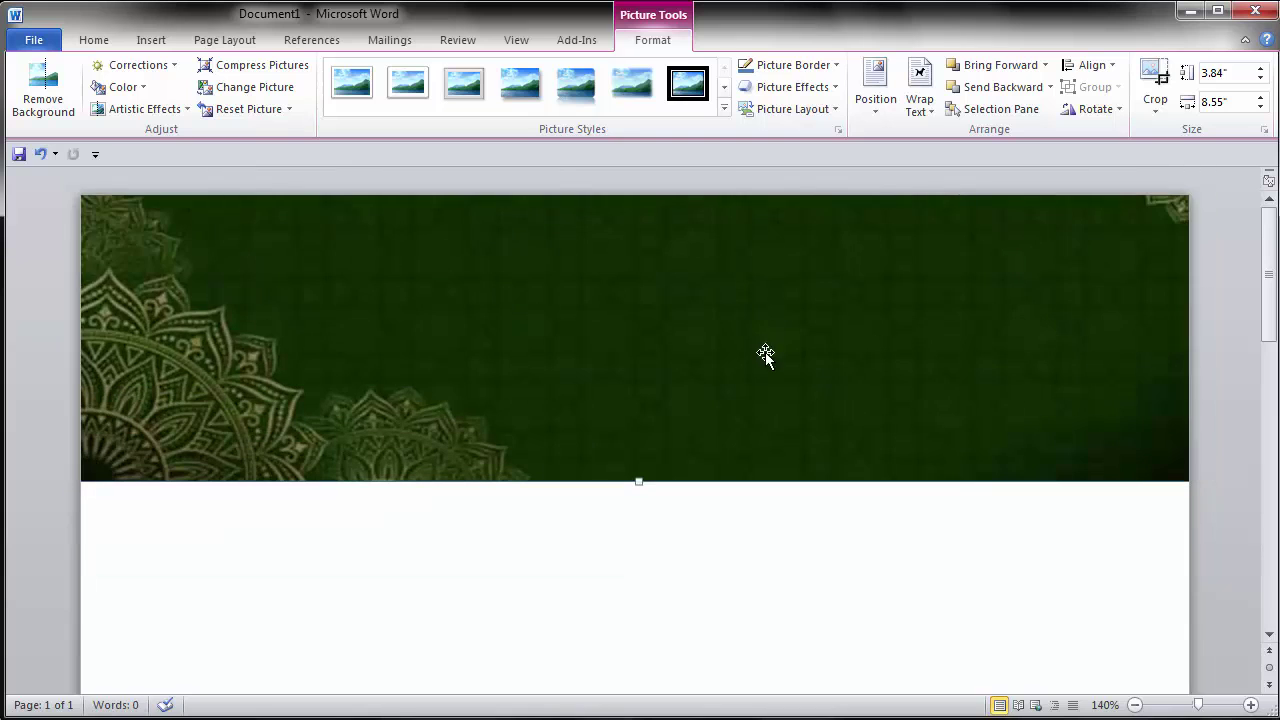
drag(762, 372, 771, 383)
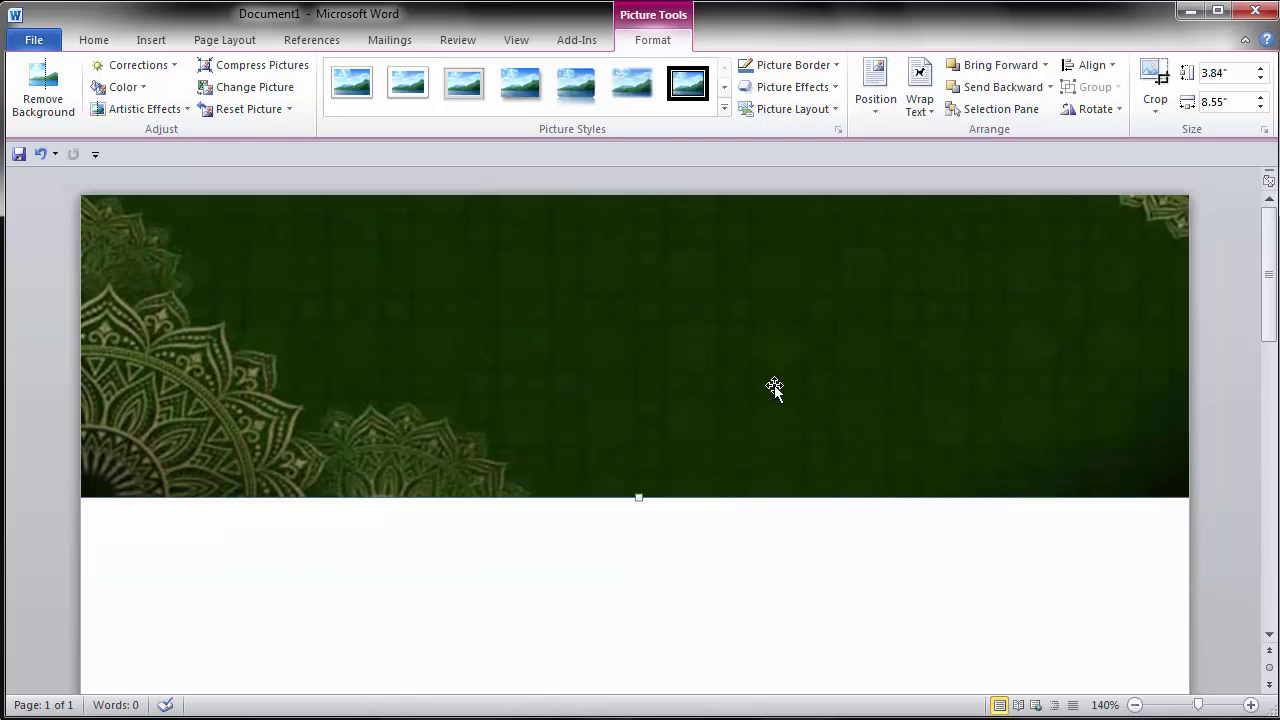
click(768, 540)
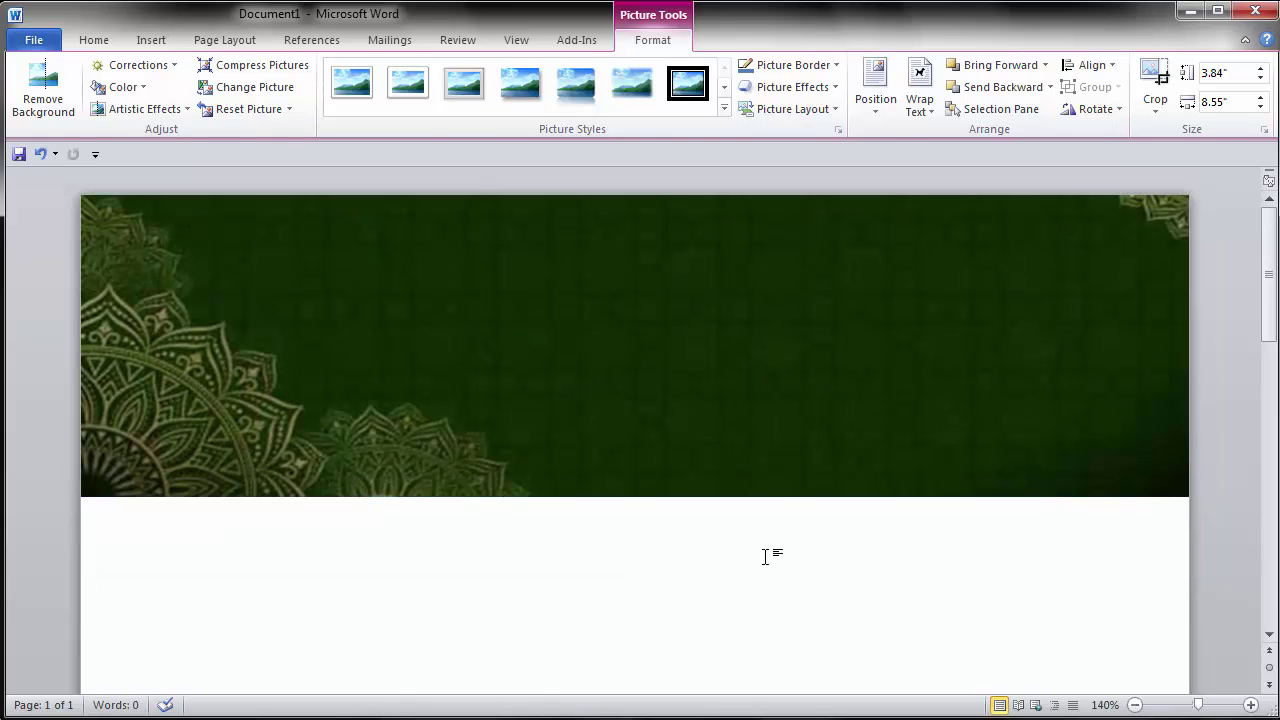
Step: Insert a Simple Text Box on the banner and set its font to SutonnyMJ
click(163, 45)
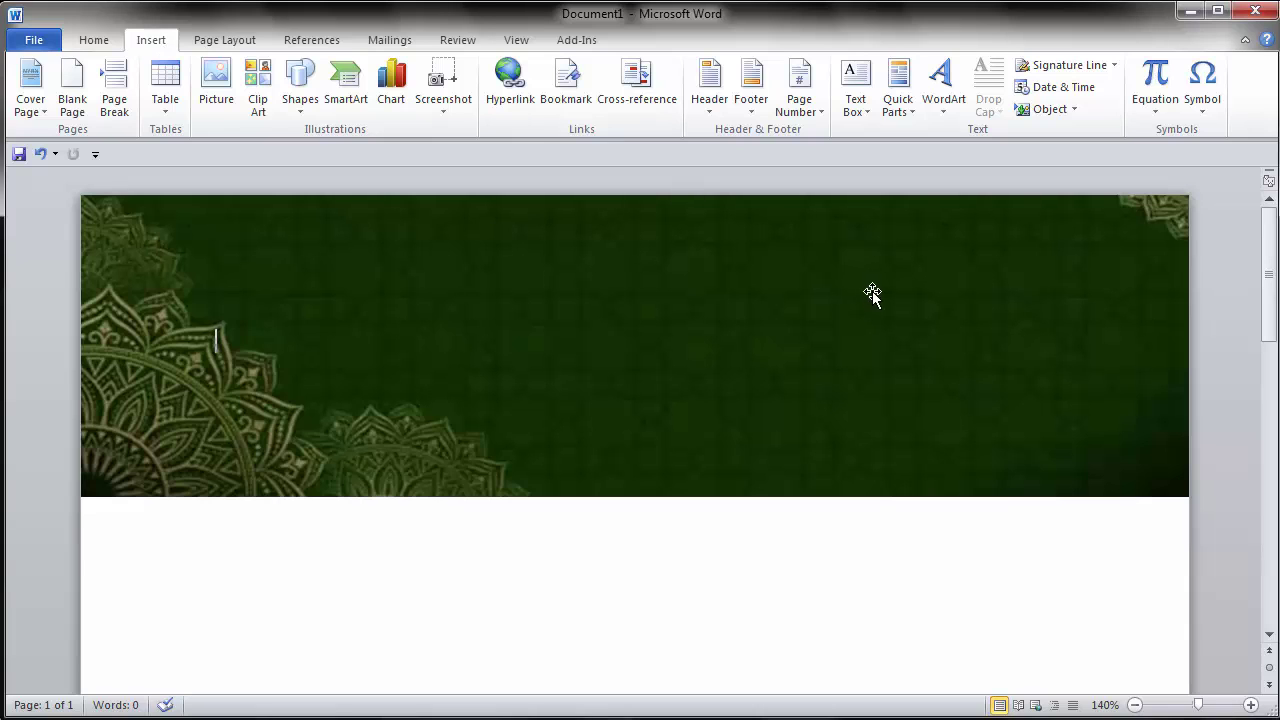
click(856, 80)
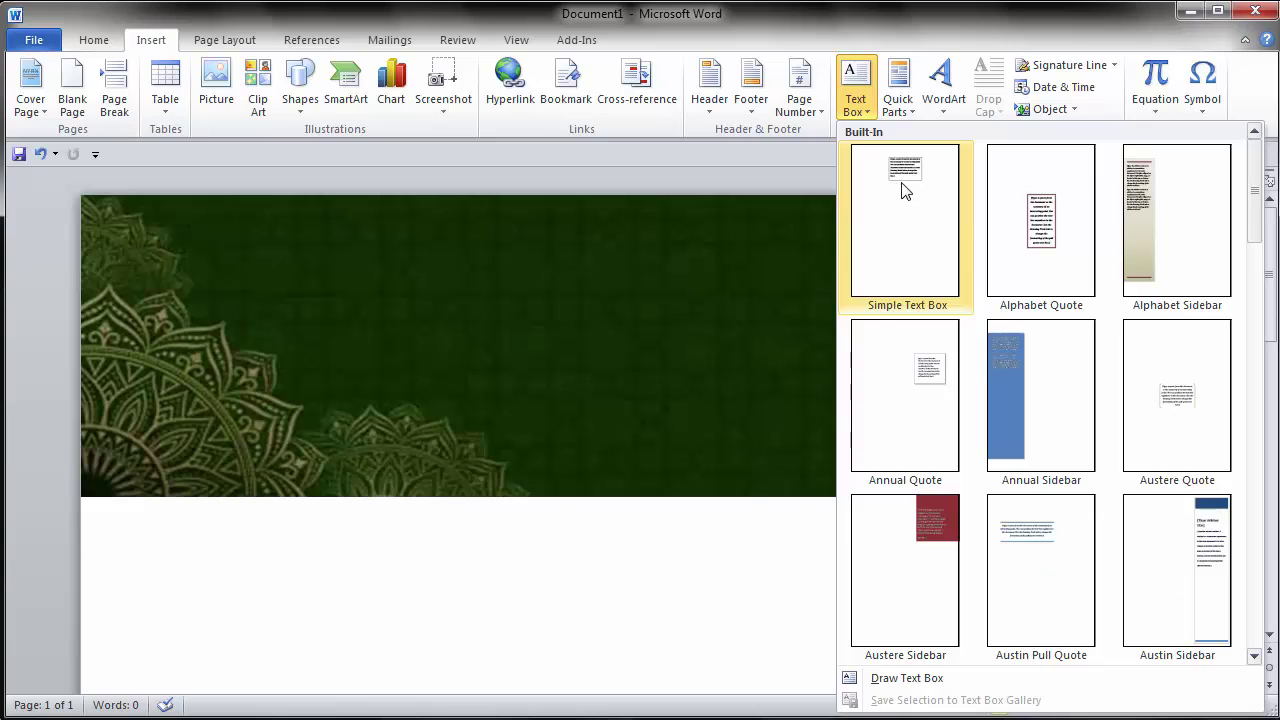
click(902, 184)
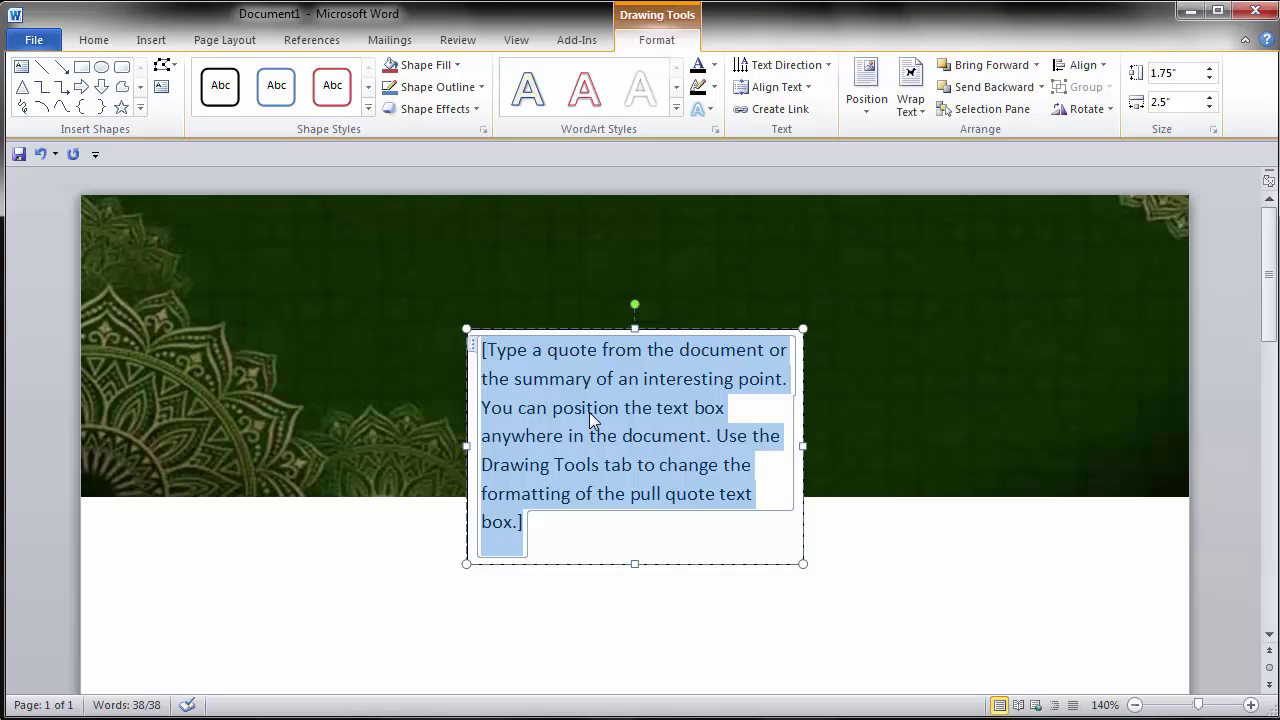
click(95, 40)
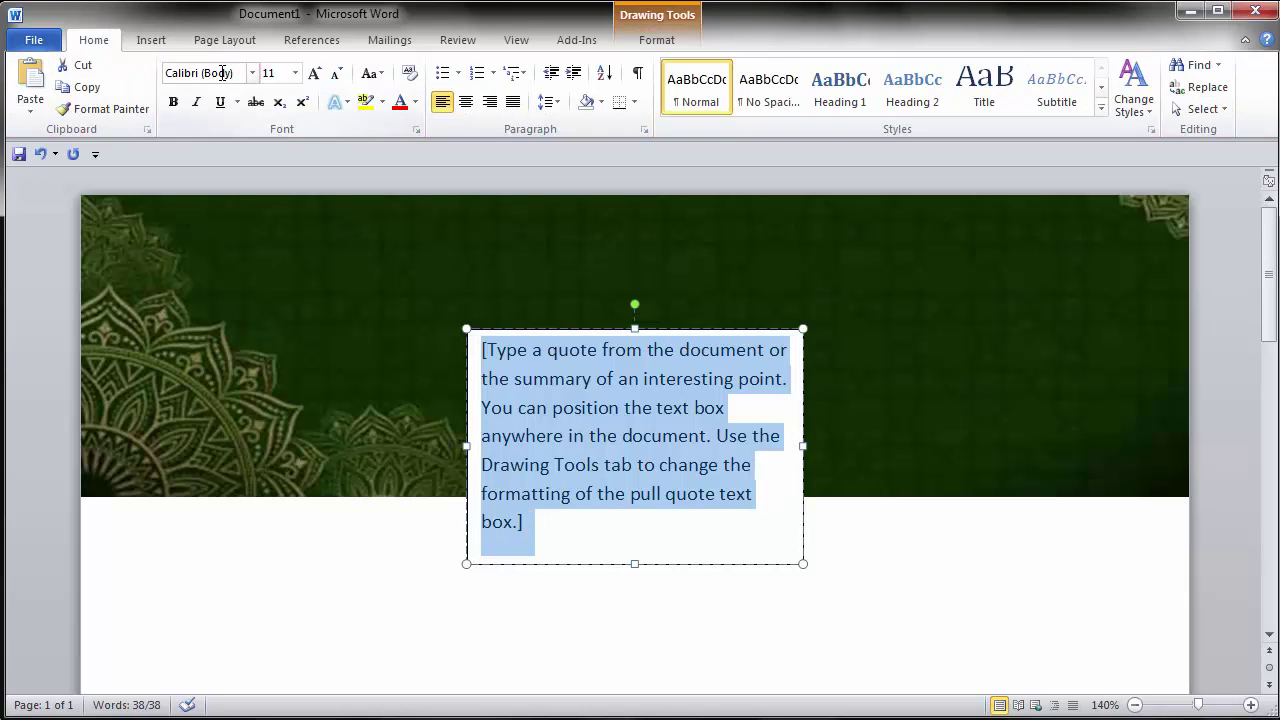
click(222, 73)
text(SutonnyMJ)
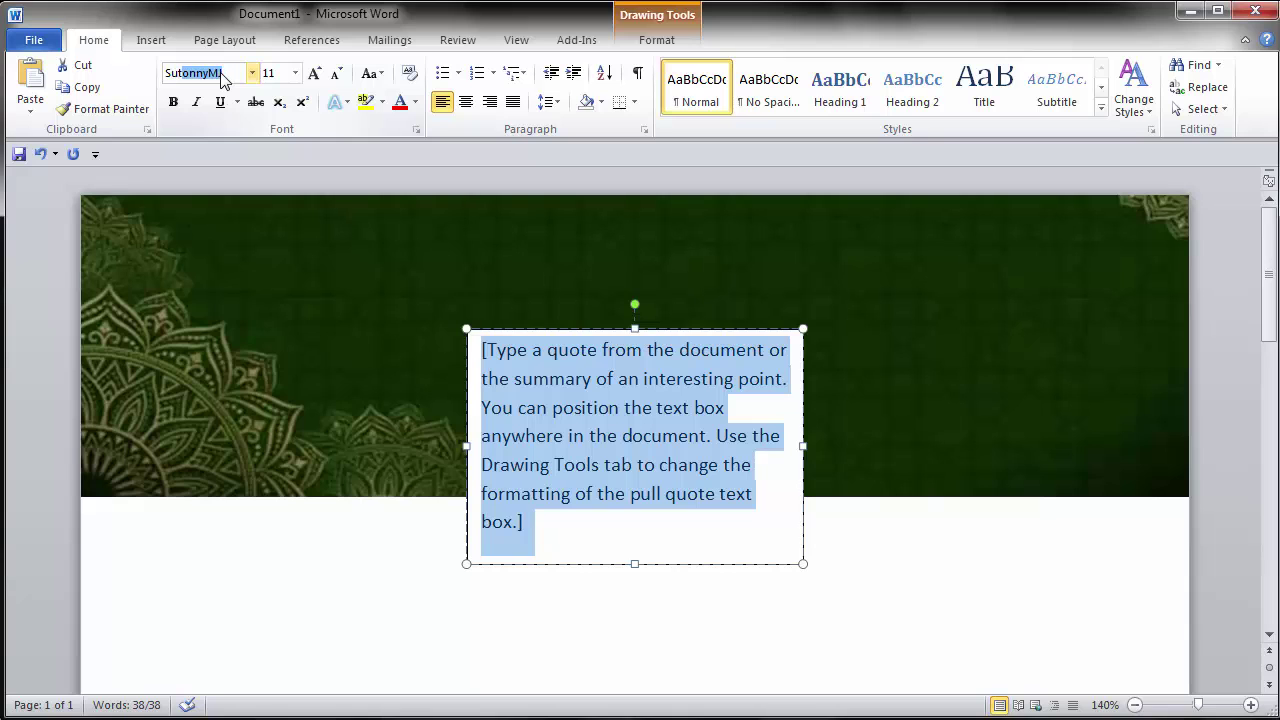
key(Return)
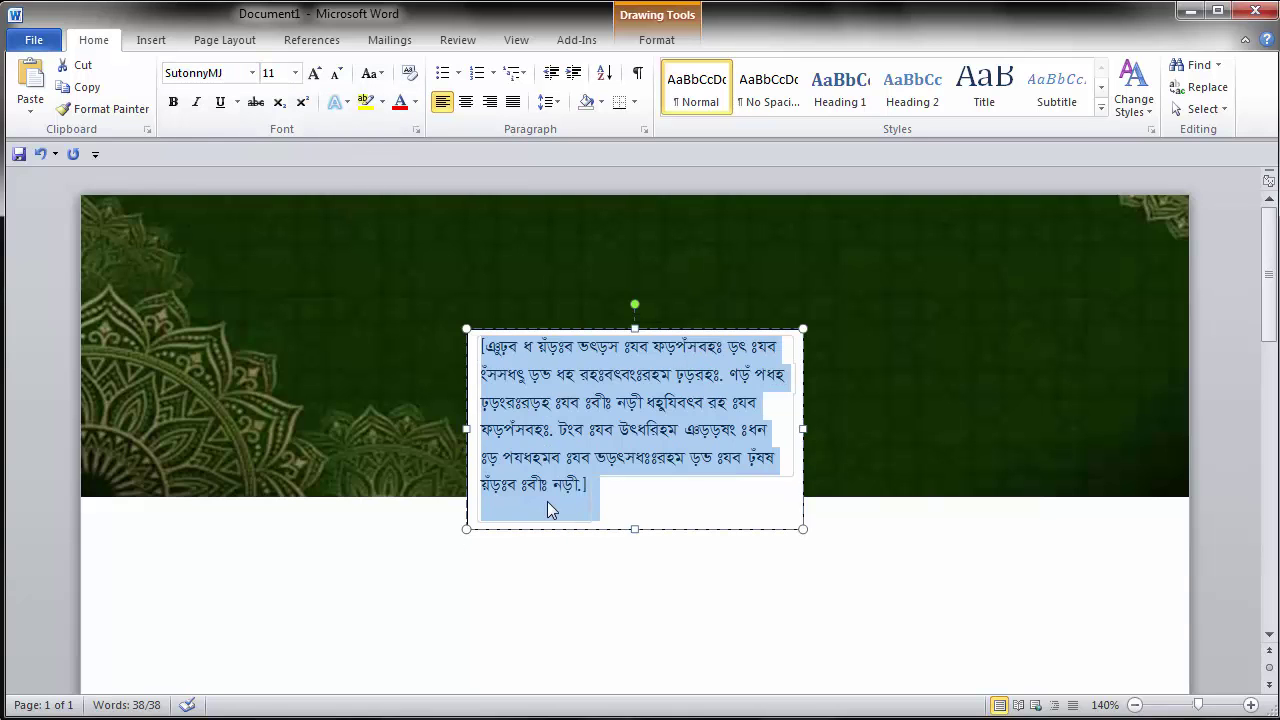
Step: Type the line 'বিসমিল্লাহির রহমানির রহিম' and centre it in the box
key(BackSpace)
text(Web)
key(ctrl+a)
key(BackSpace)
text(wemvg)
text(্লাহির)
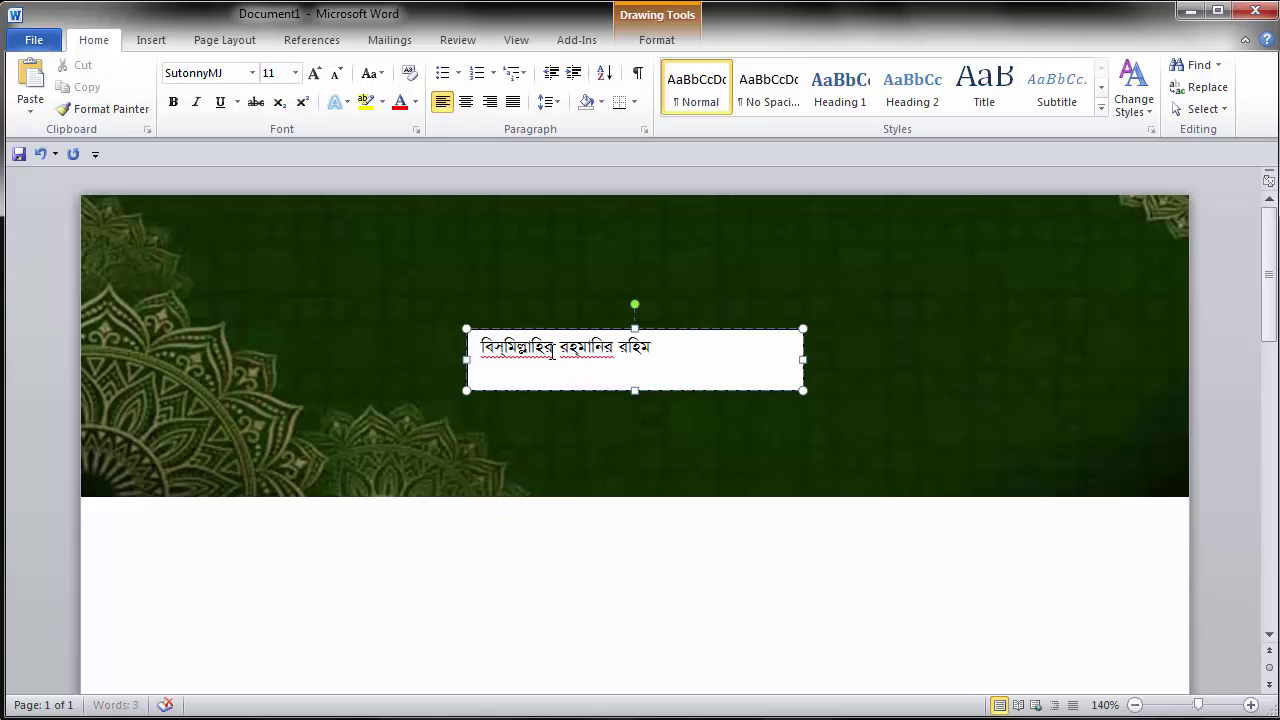
triple_click(546, 355)
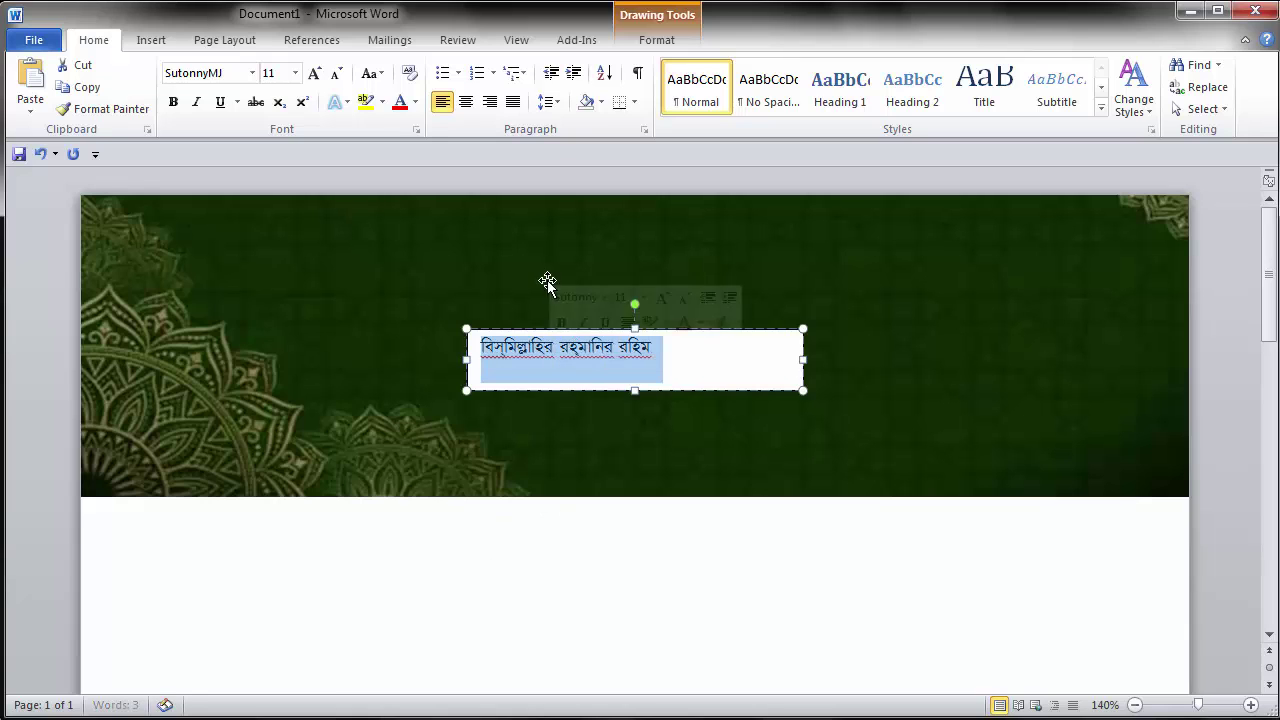
click(467, 102)
click(723, 347)
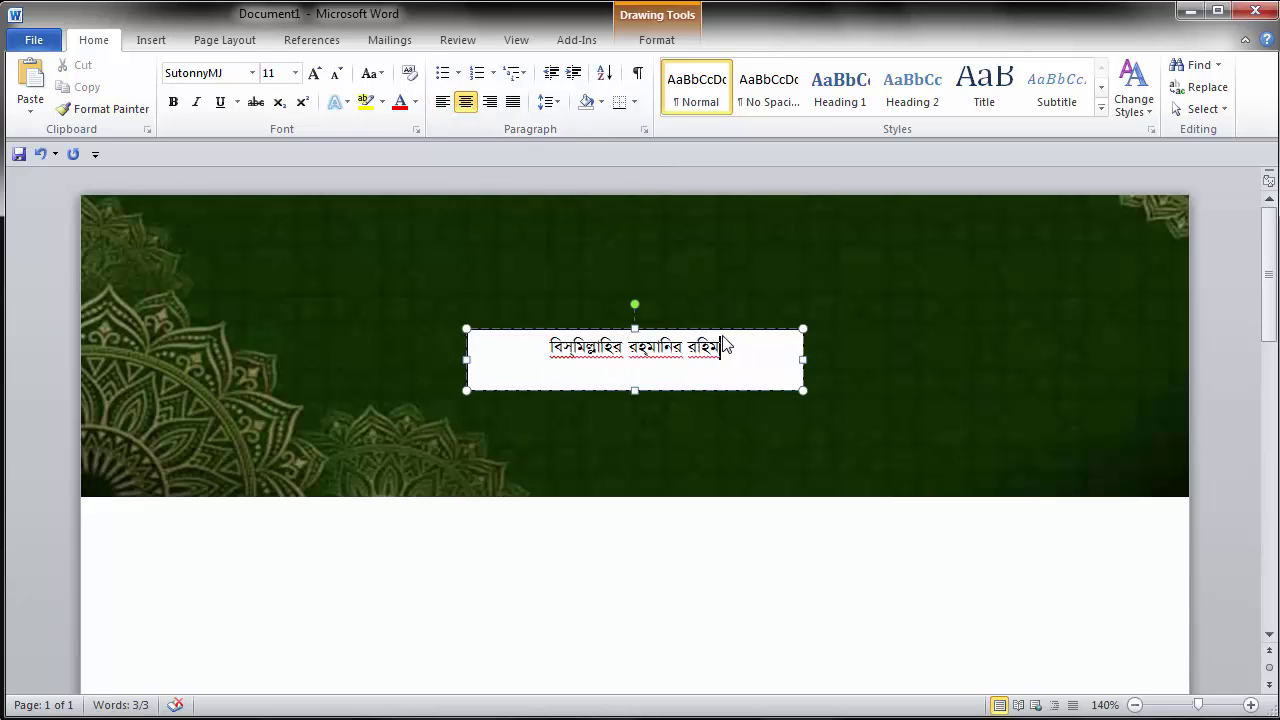
click(705, 329)
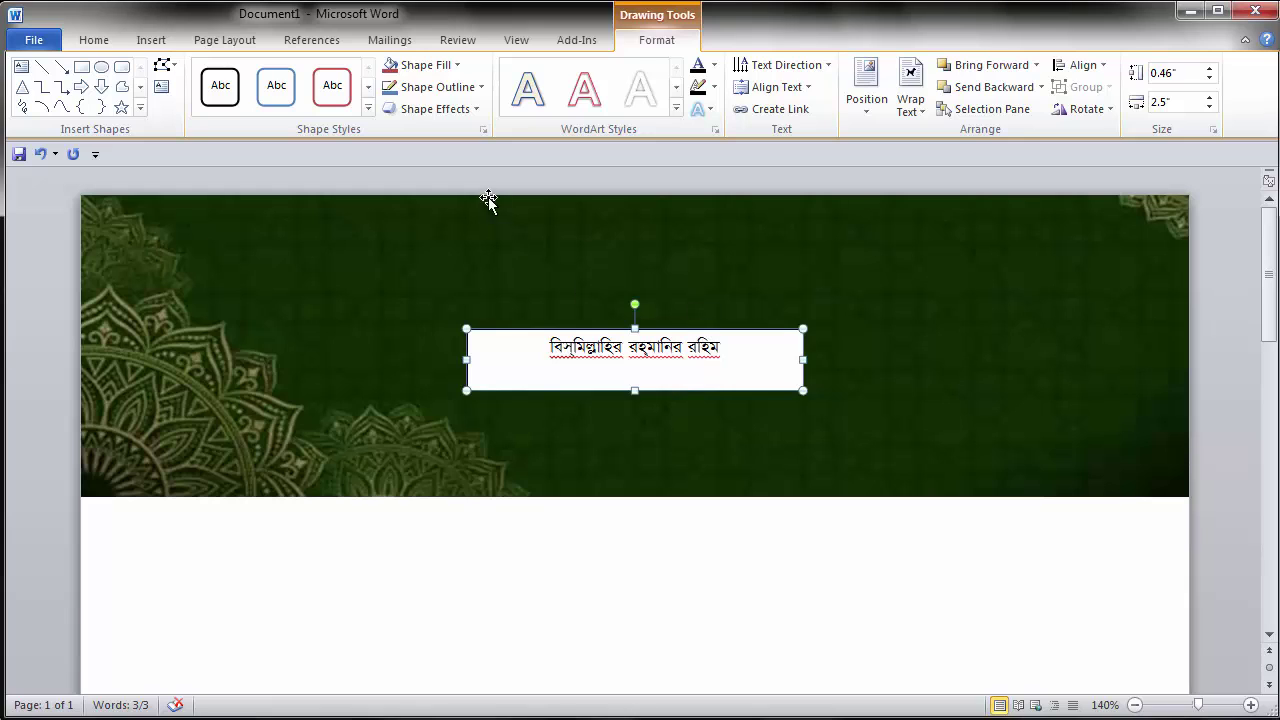
Step: Give the Bismillah text box No Fill and No Outline
click(460, 66)
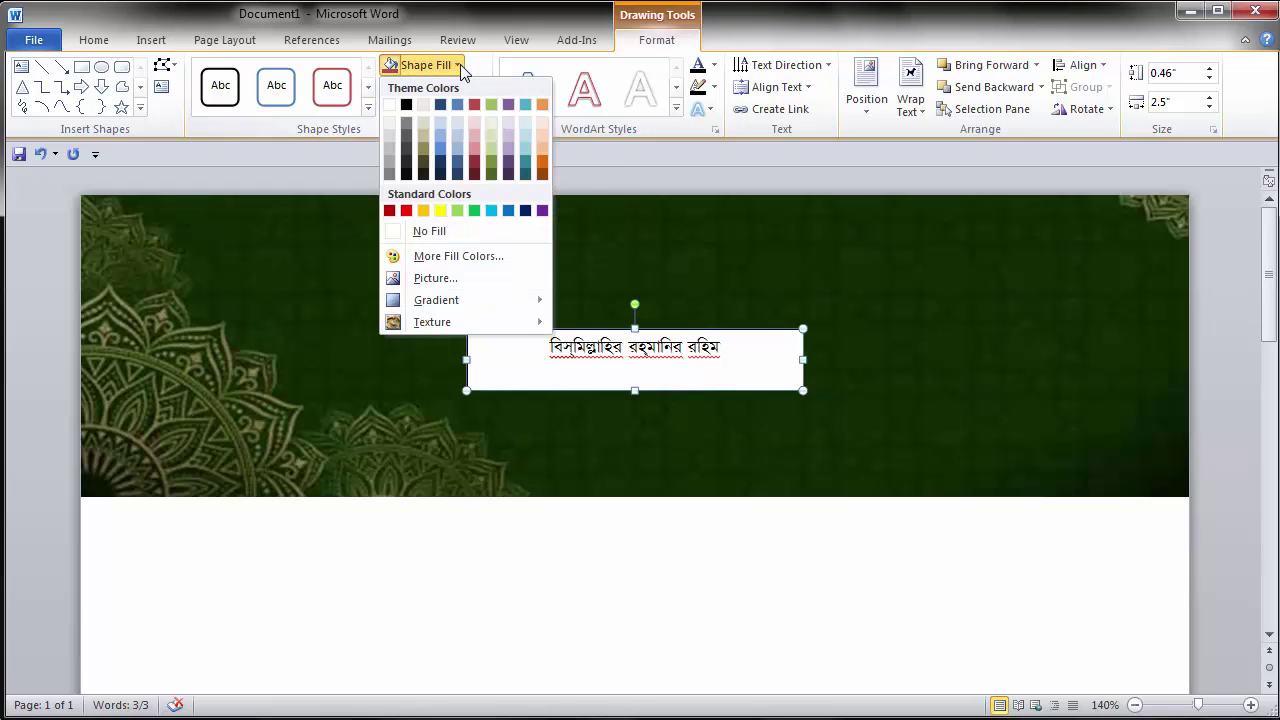
click(424, 231)
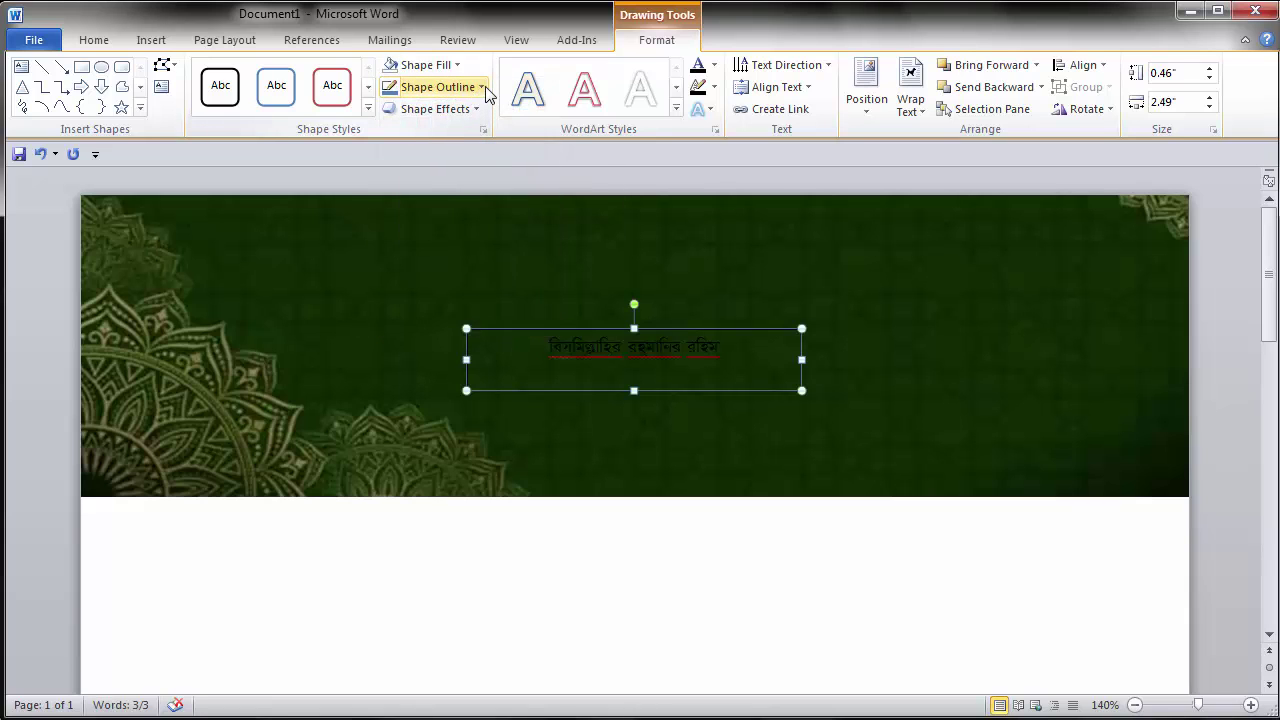
click(481, 87)
click(428, 252)
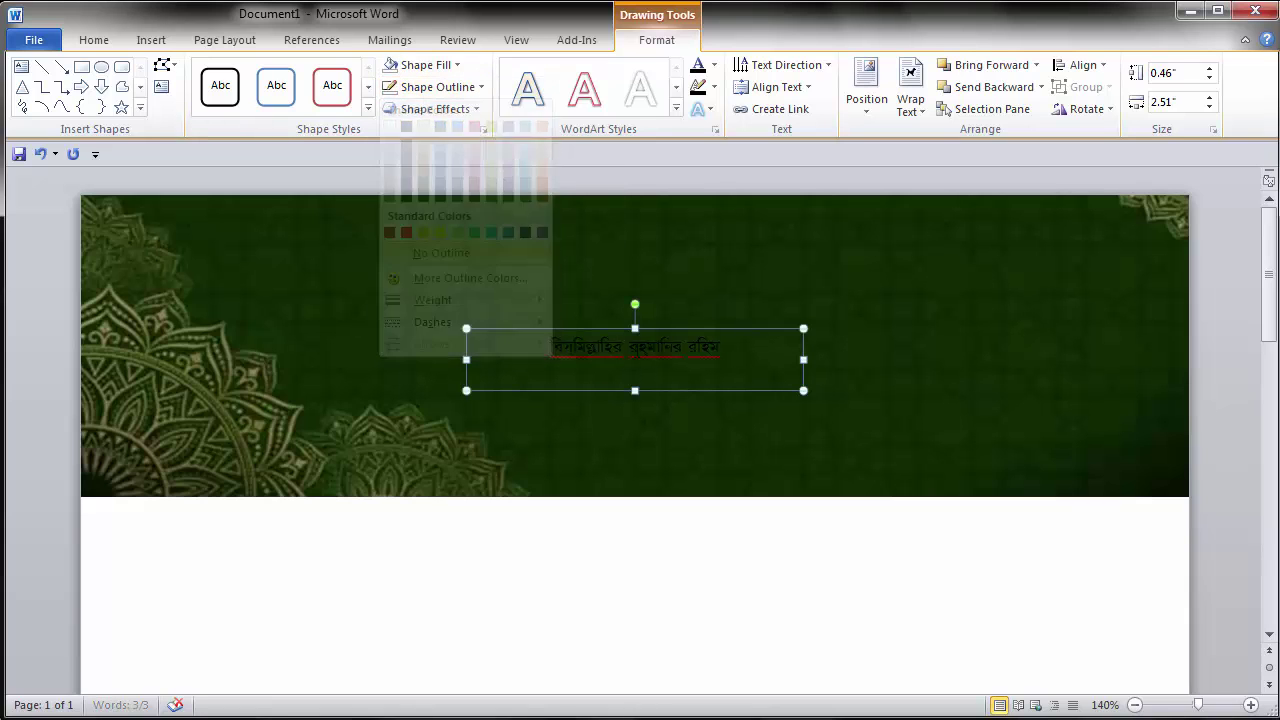
Step: Make the Bismillah text white and move the box up to the banner's top centre
triple_click(603, 358)
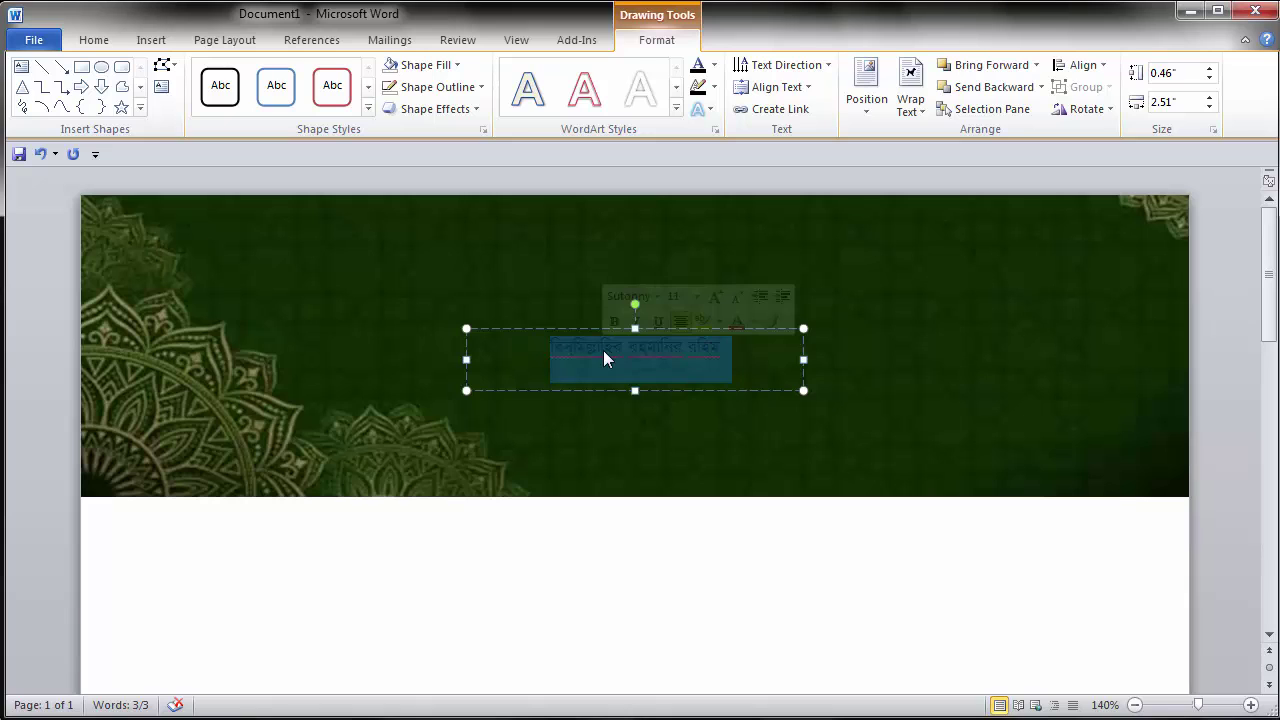
click(754, 322)
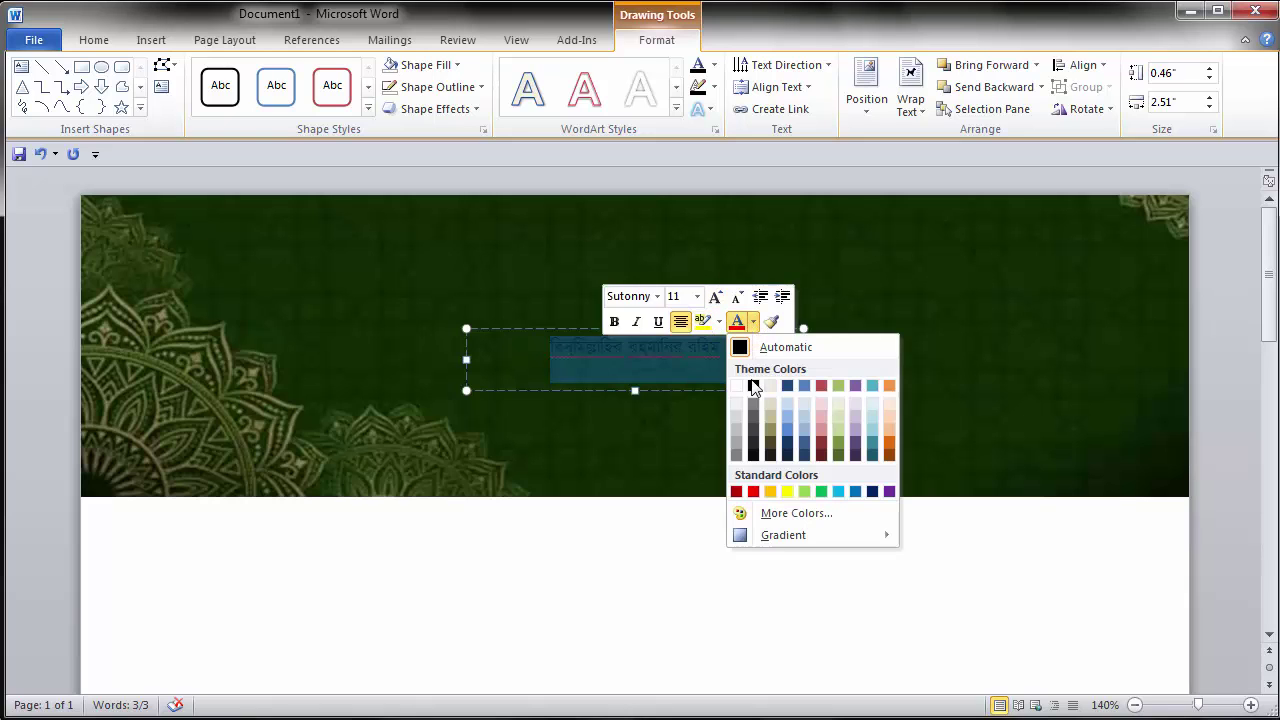
click(738, 386)
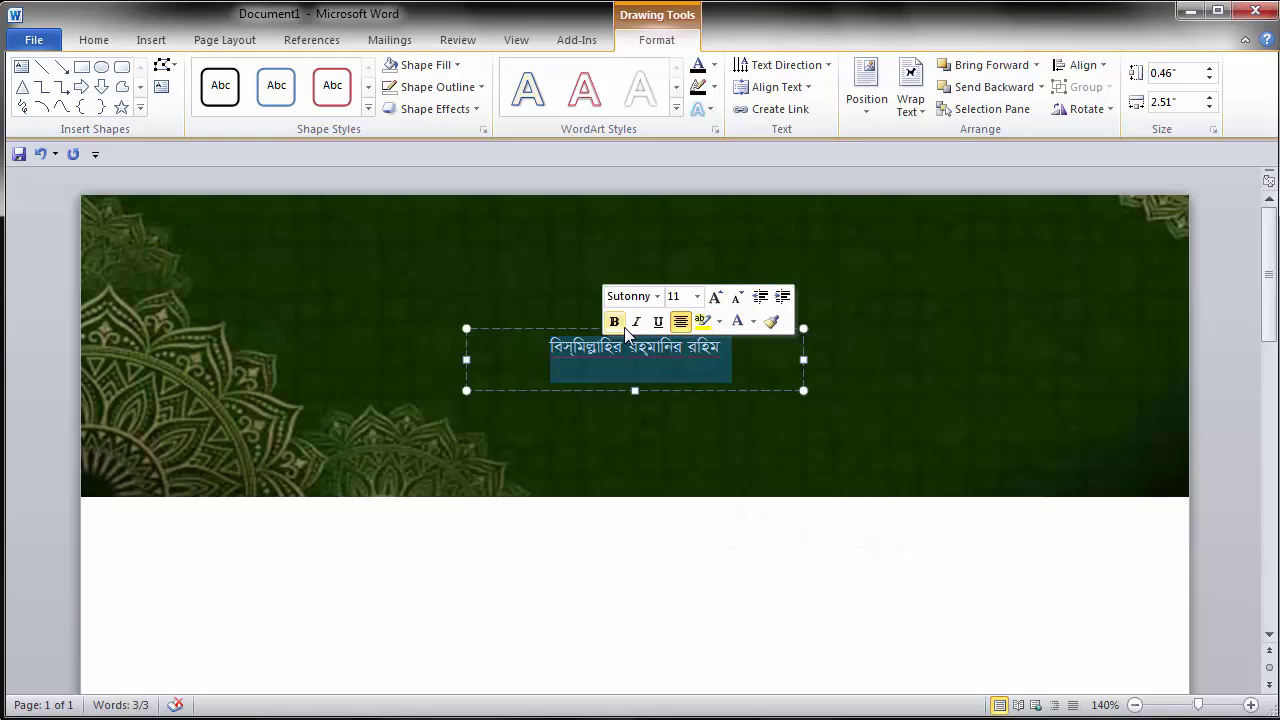
click(654, 414)
drag(655, 328, 655, 222)
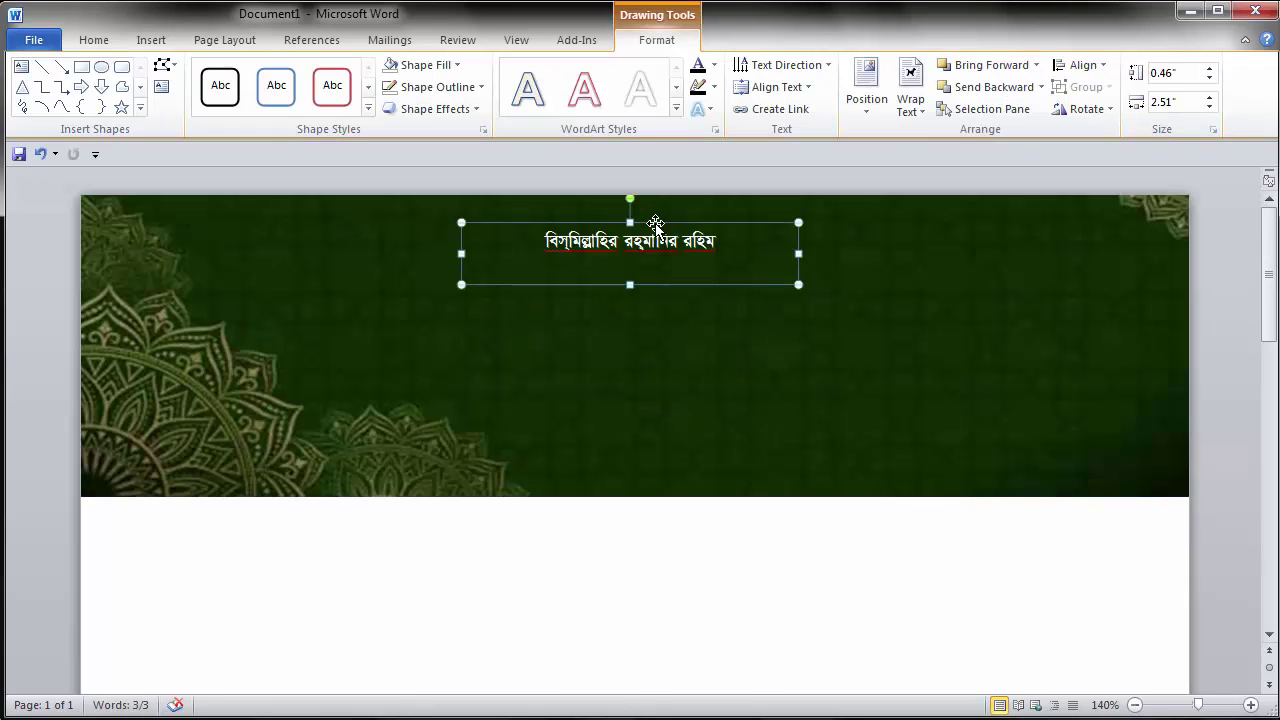
click(615, 271)
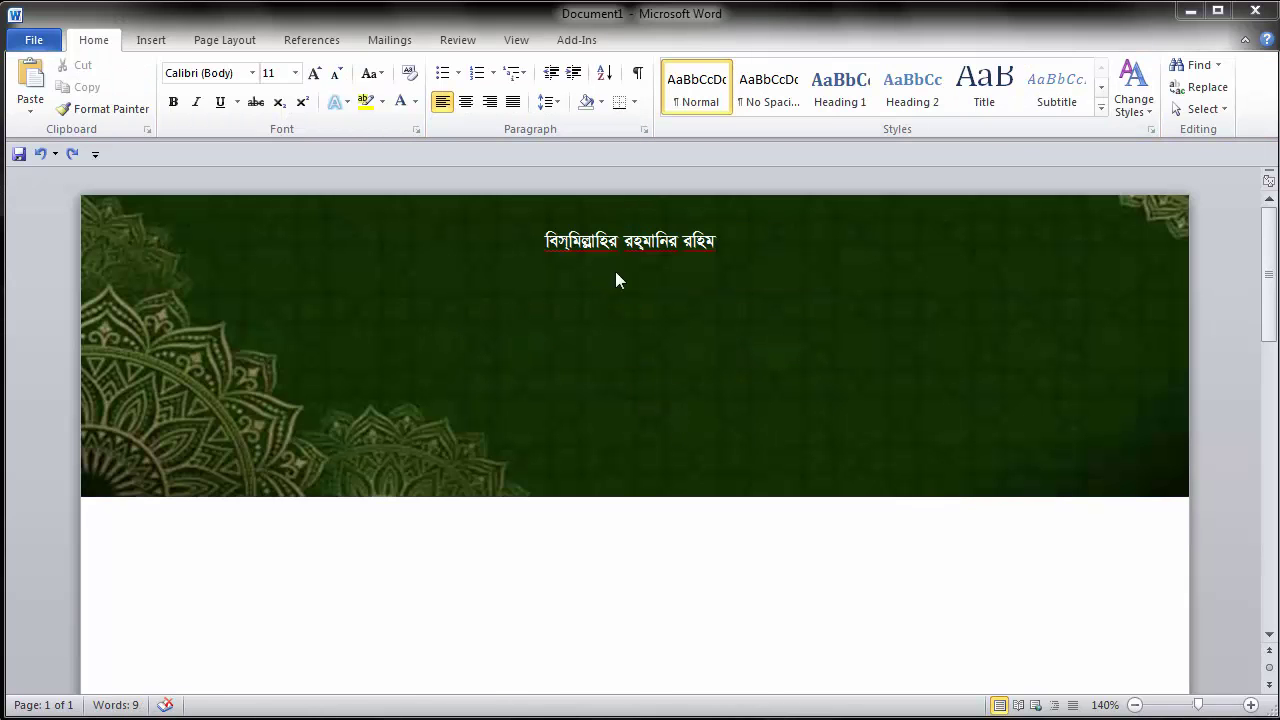
Step: Insert a first-style WordArt box and set its font to SutonnyMJ
click(150, 40)
click(942, 73)
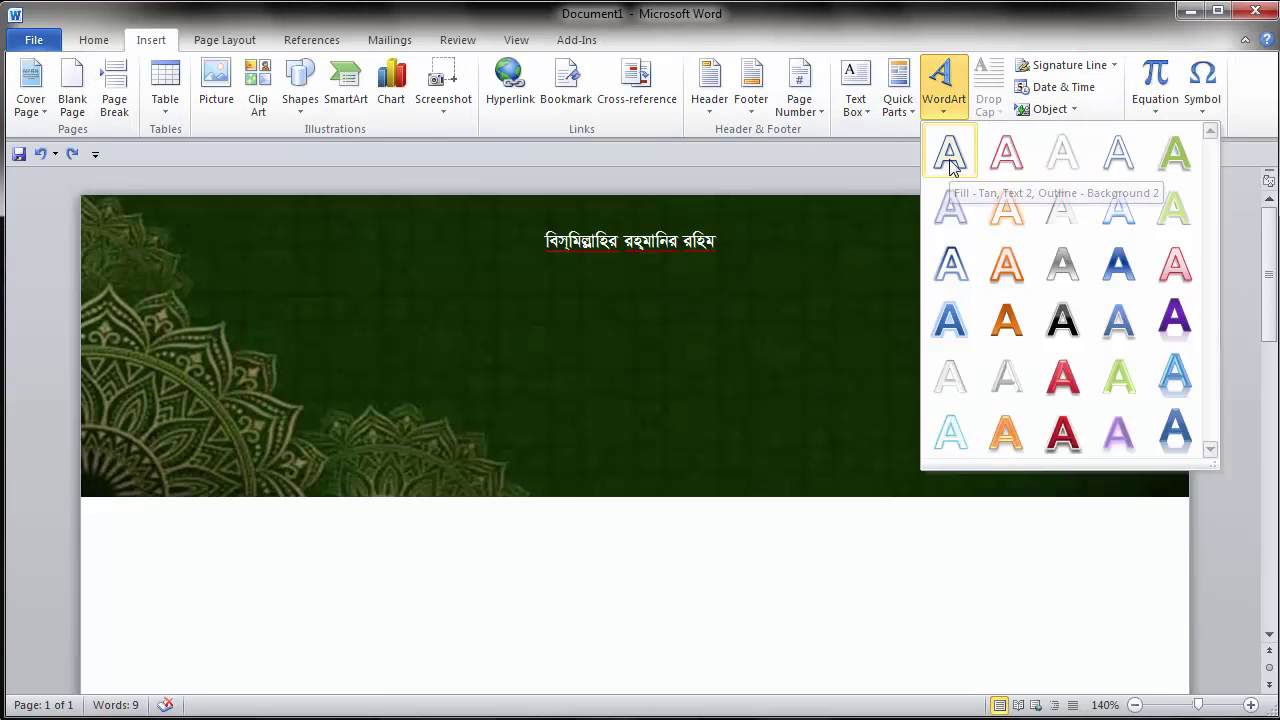
click(949, 159)
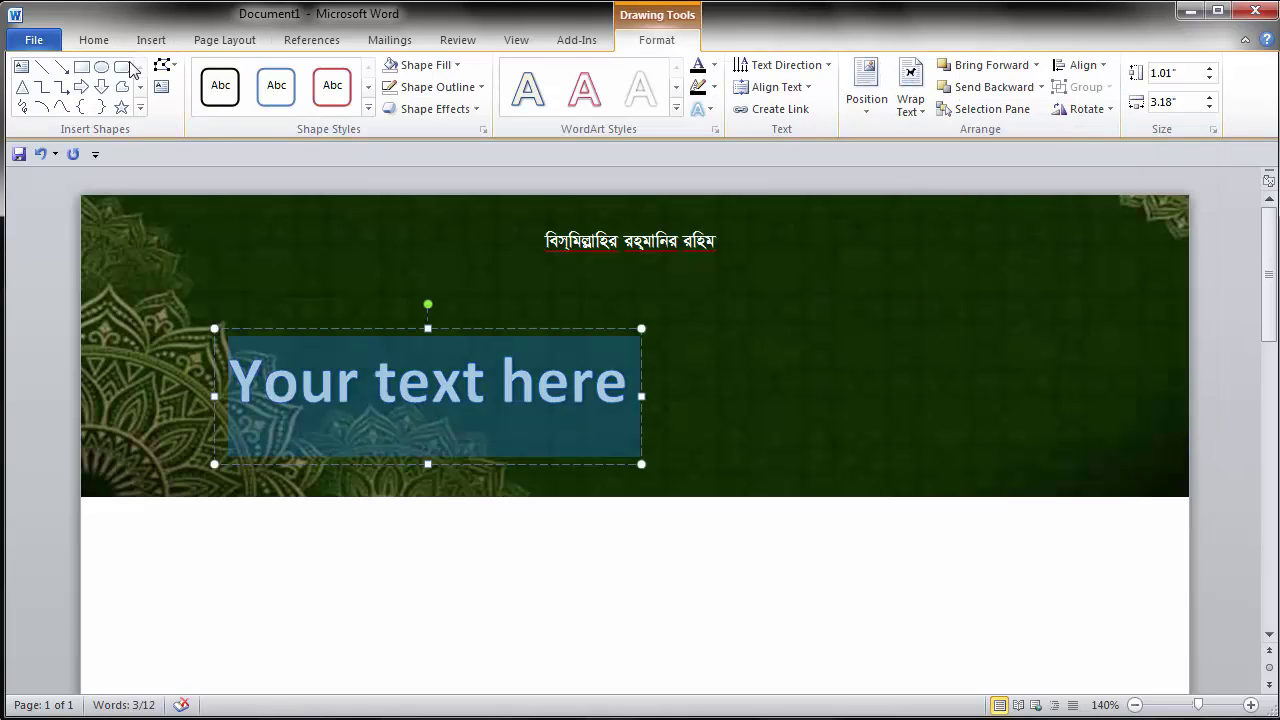
click(92, 40)
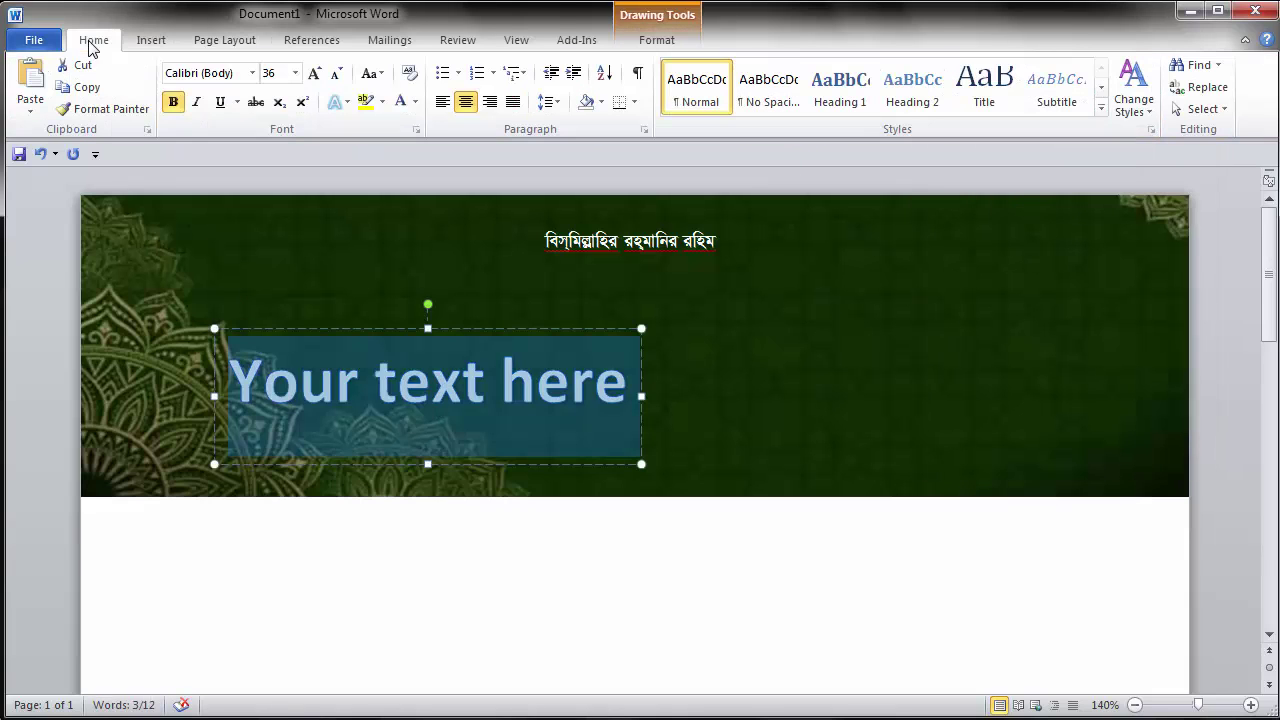
click(205, 74)
text(YRU)
text(Sut)
key(Return)
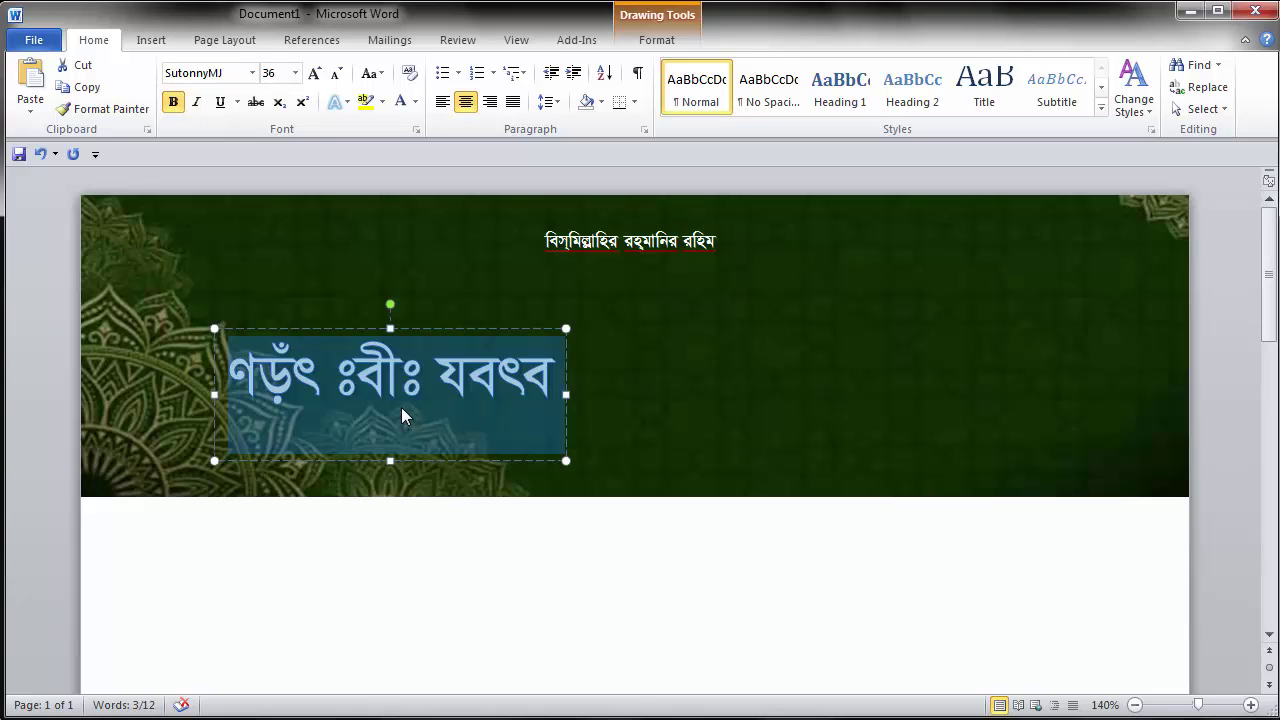
Step: Type the bold heading 'আল-মদিনা মহিলা মাদ্রাসা', then move and enlarge it below the Bismillah line
text(Avj)
text(-)
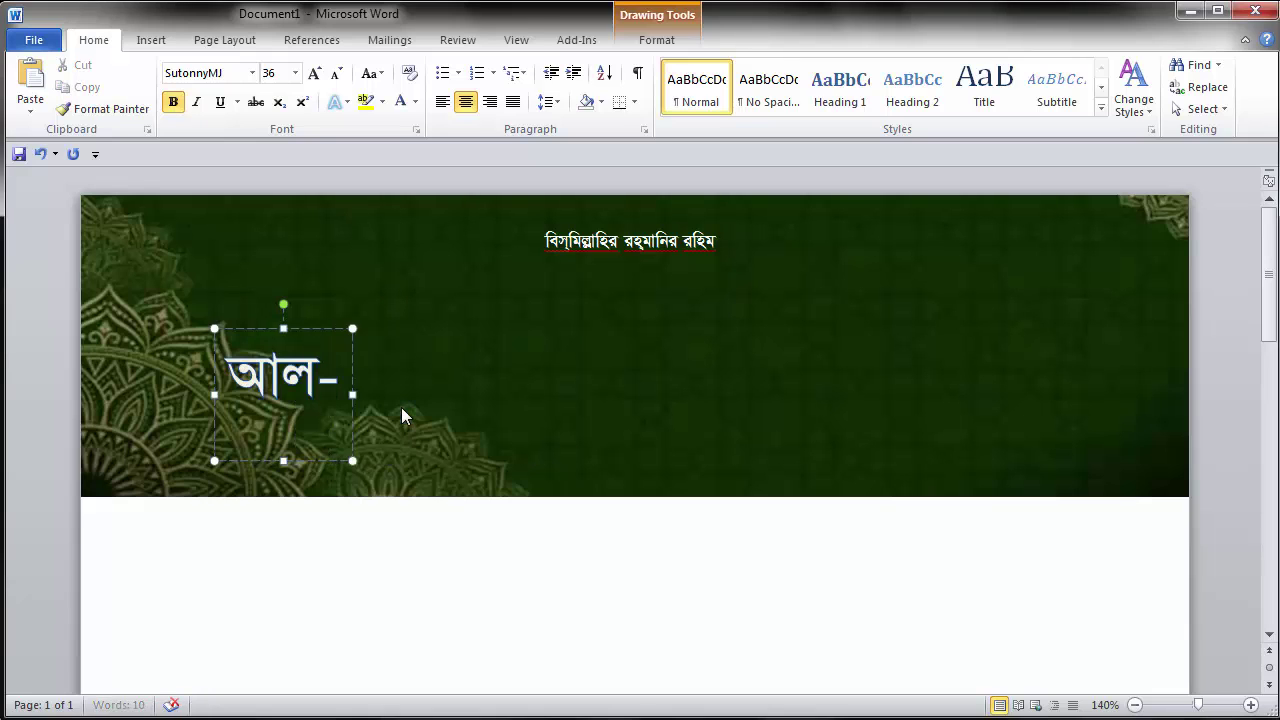
text(gw`bv gwn)
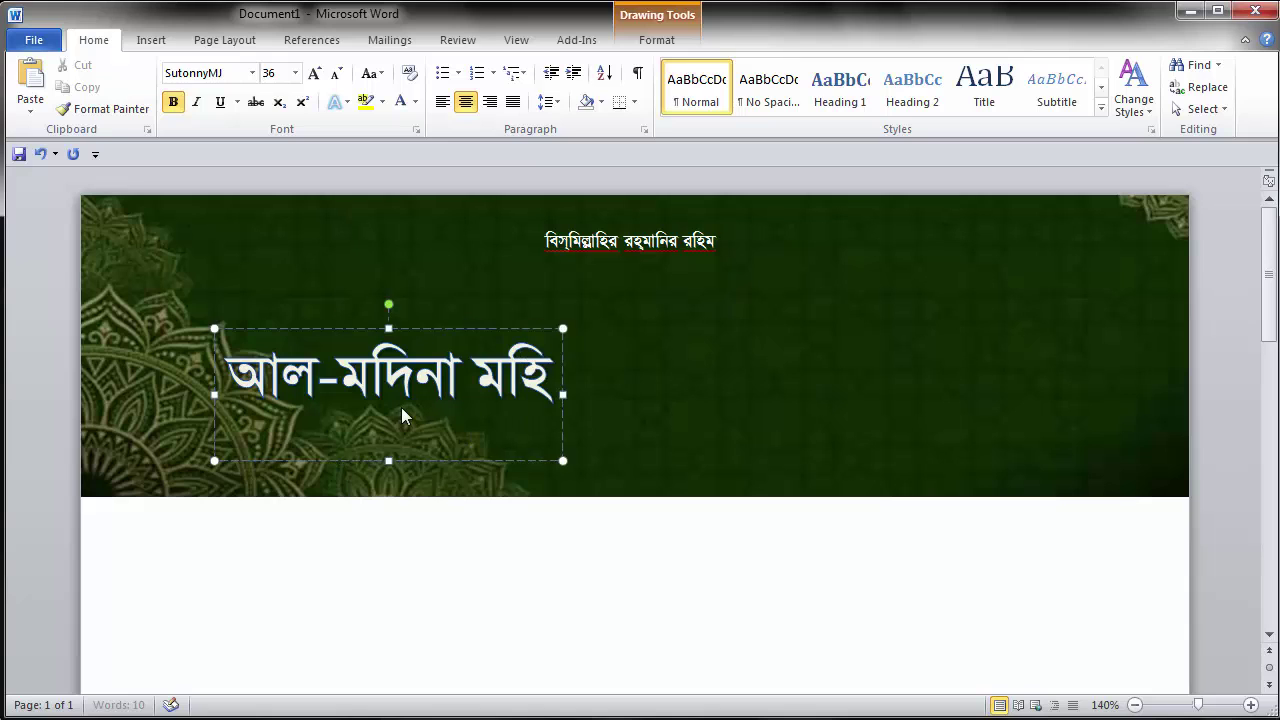
text(jv gv`ª)
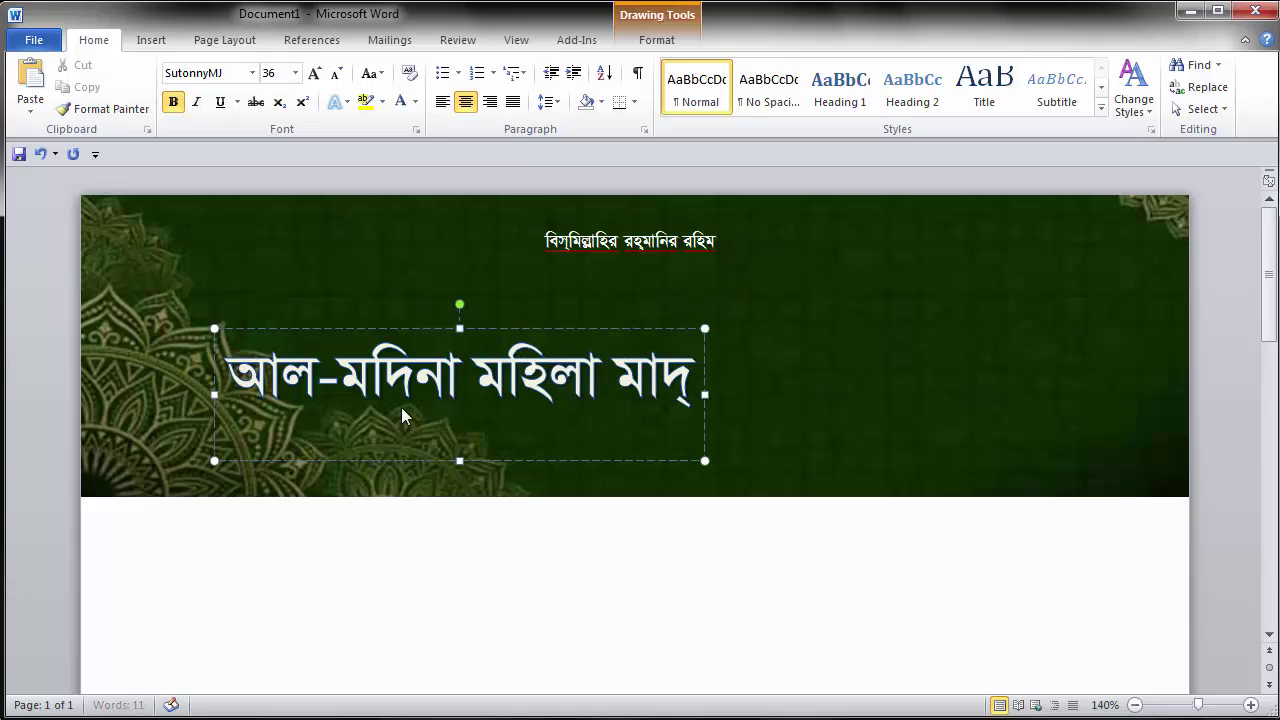
text(vmv)
triple_click(446, 378)
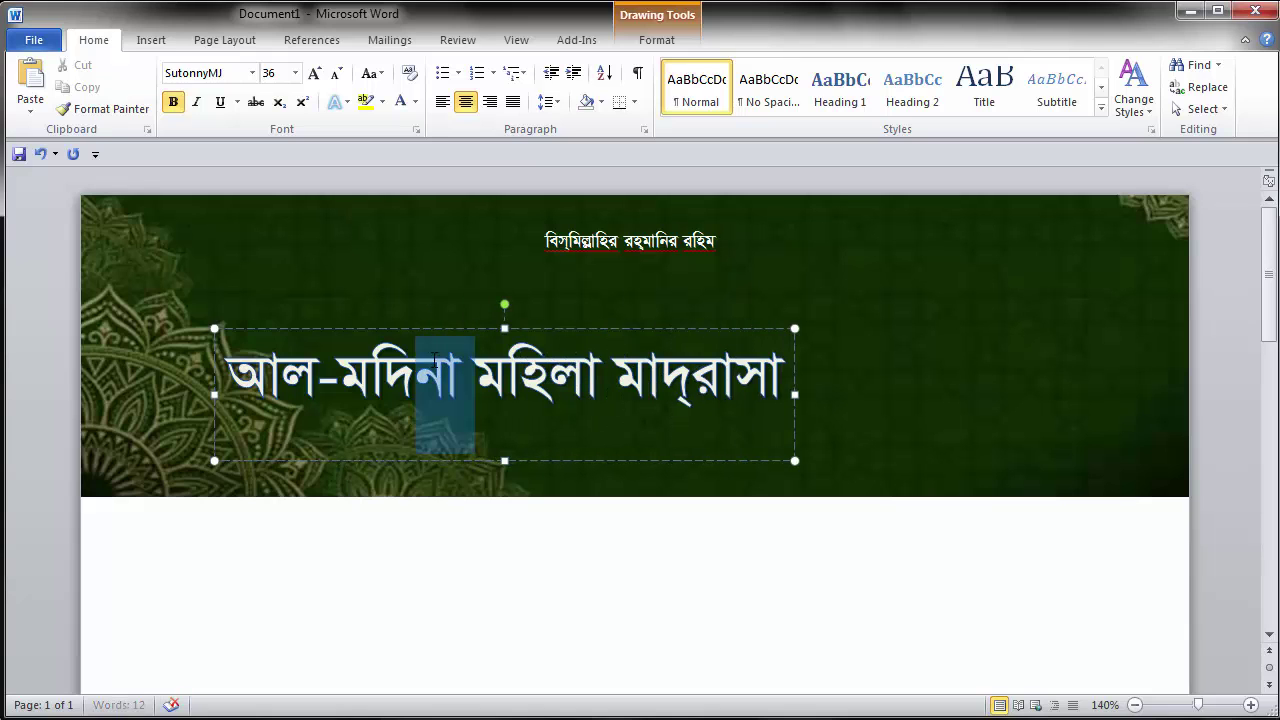
click(173, 102)
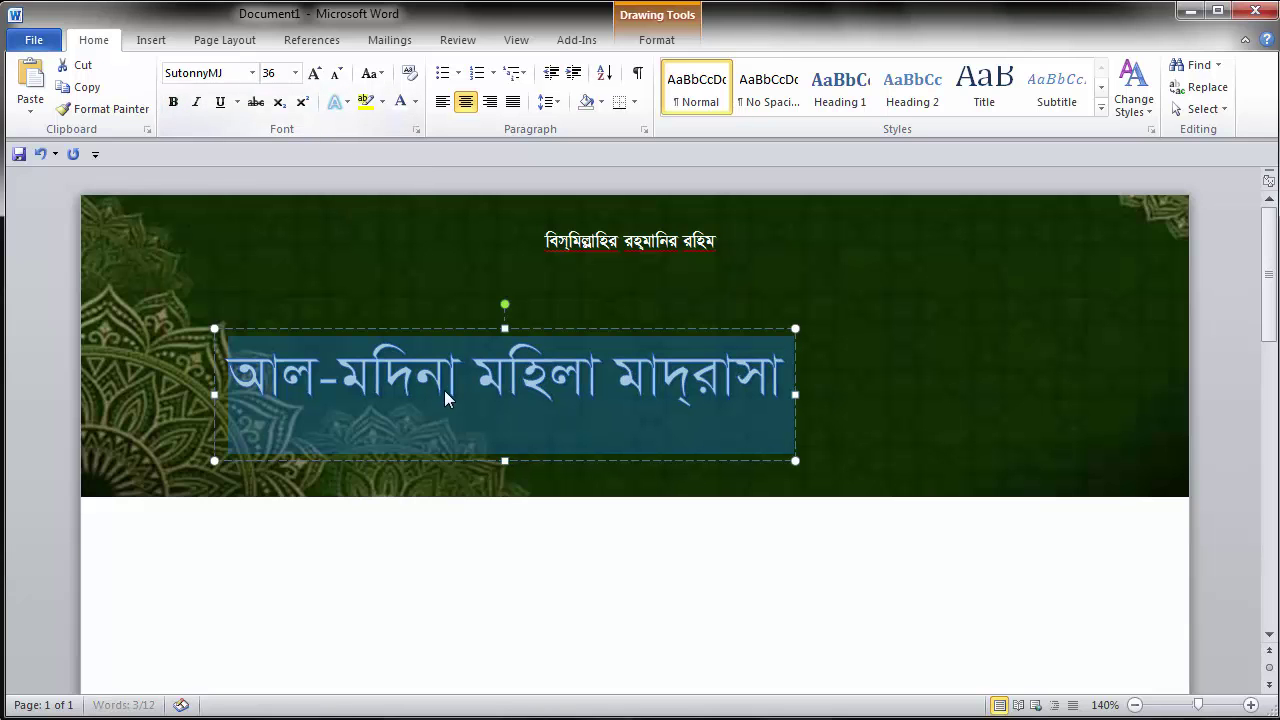
click(510, 390)
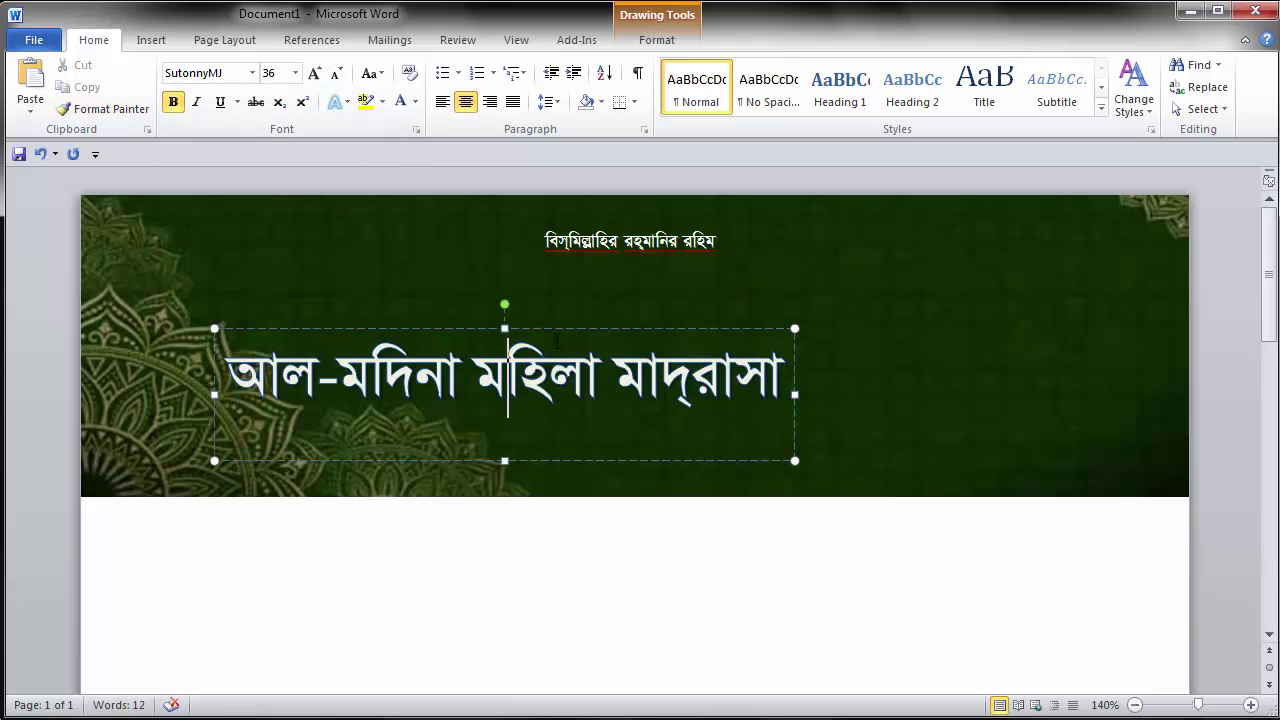
drag(547, 328, 670, 268)
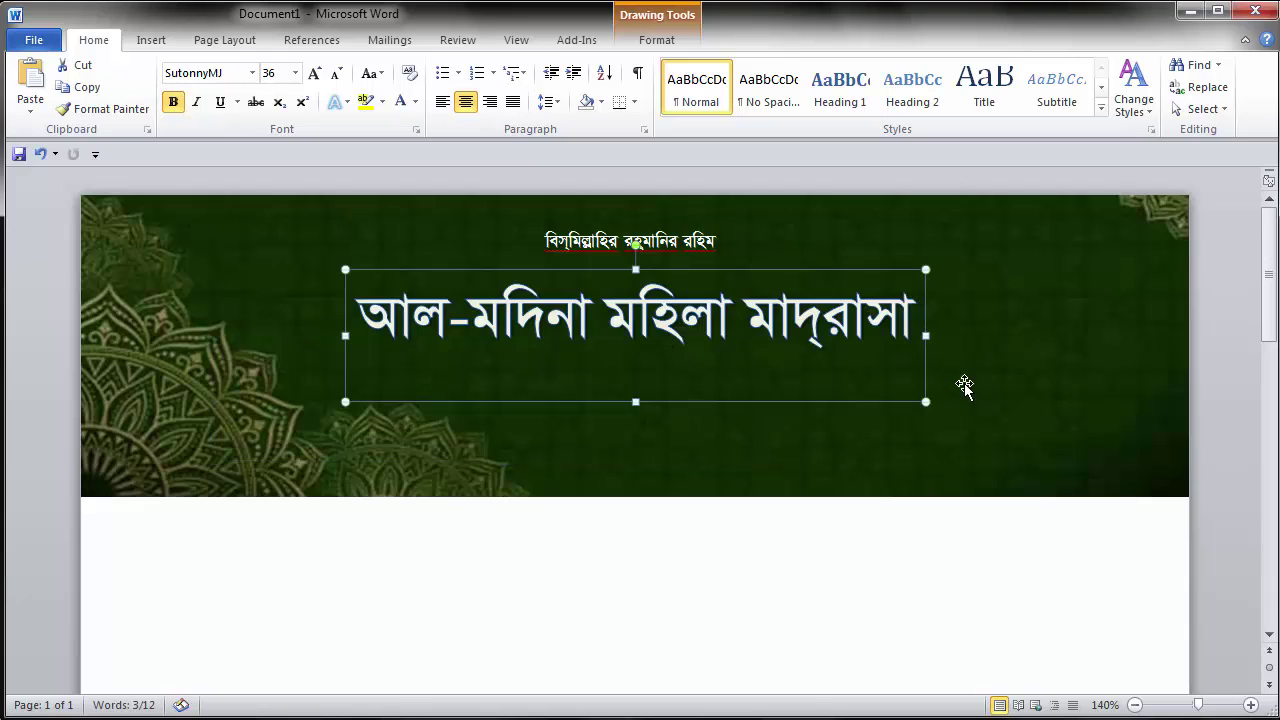
drag(925, 401, 1127, 438)
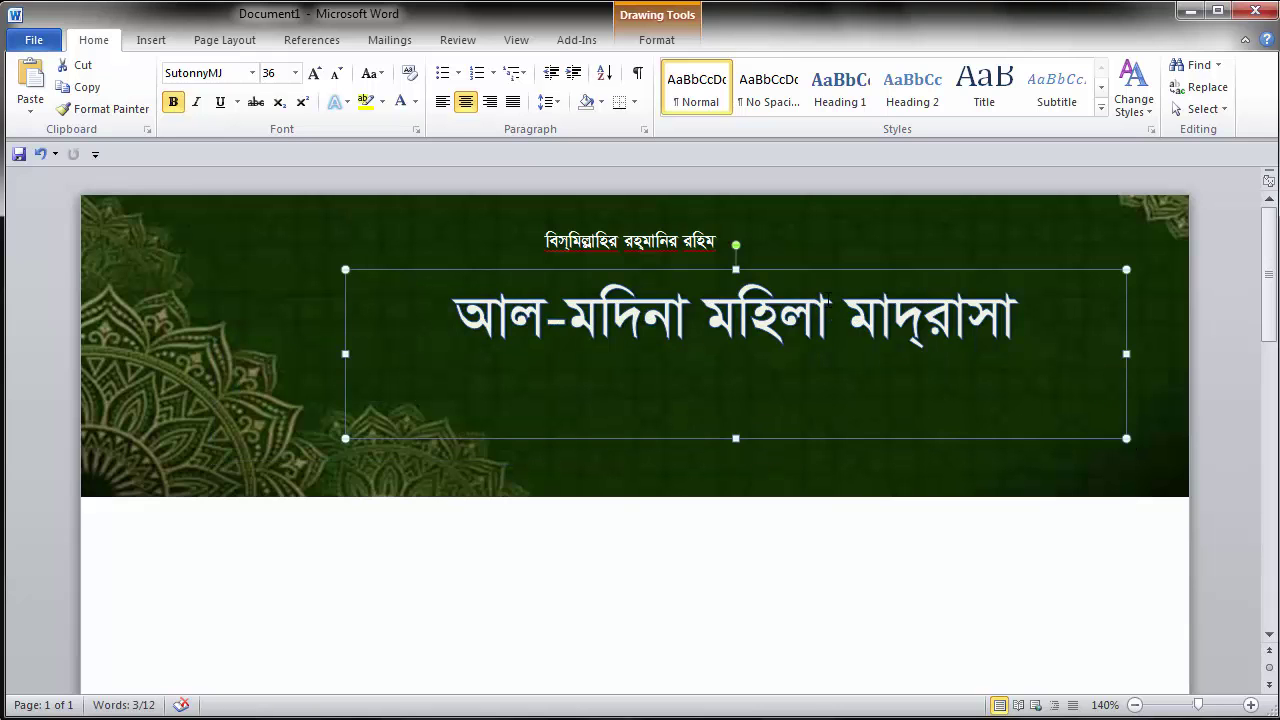
Step: Shift the heading box slightly left and change the heading font to Li Liakot Ekota
drag(827, 285, 782, 285)
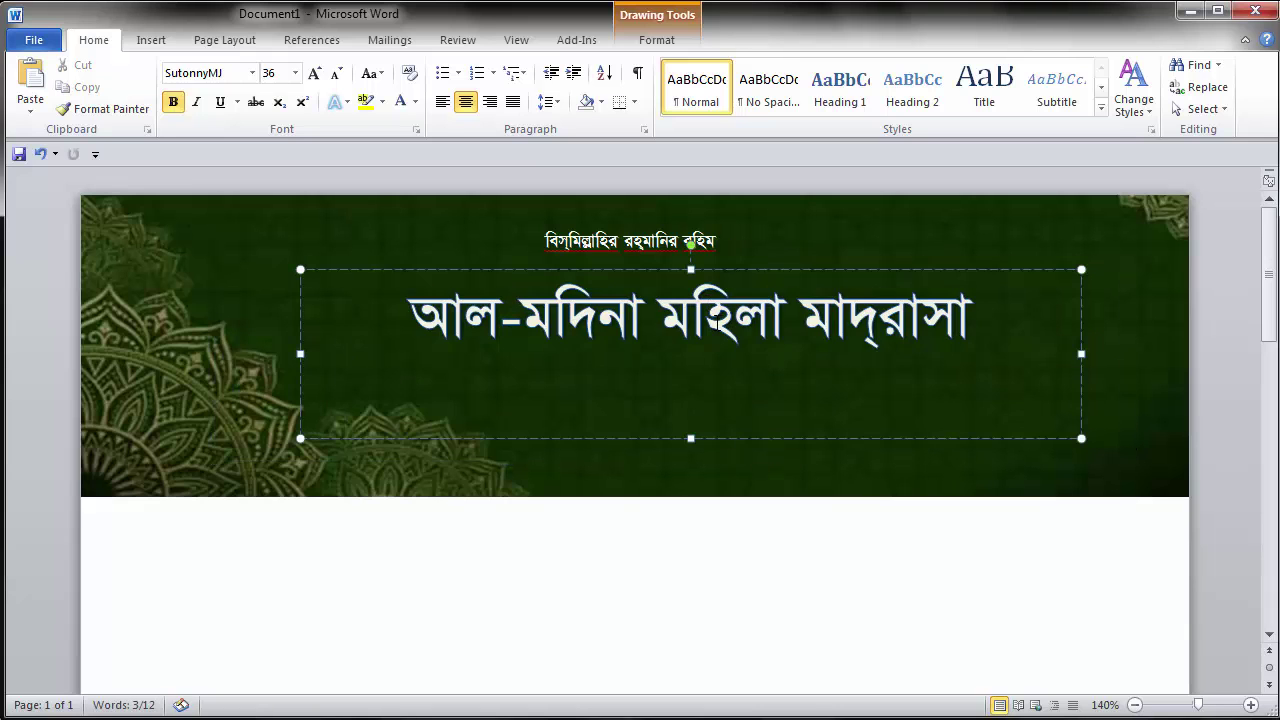
triple_click(575, 310)
click(252, 73)
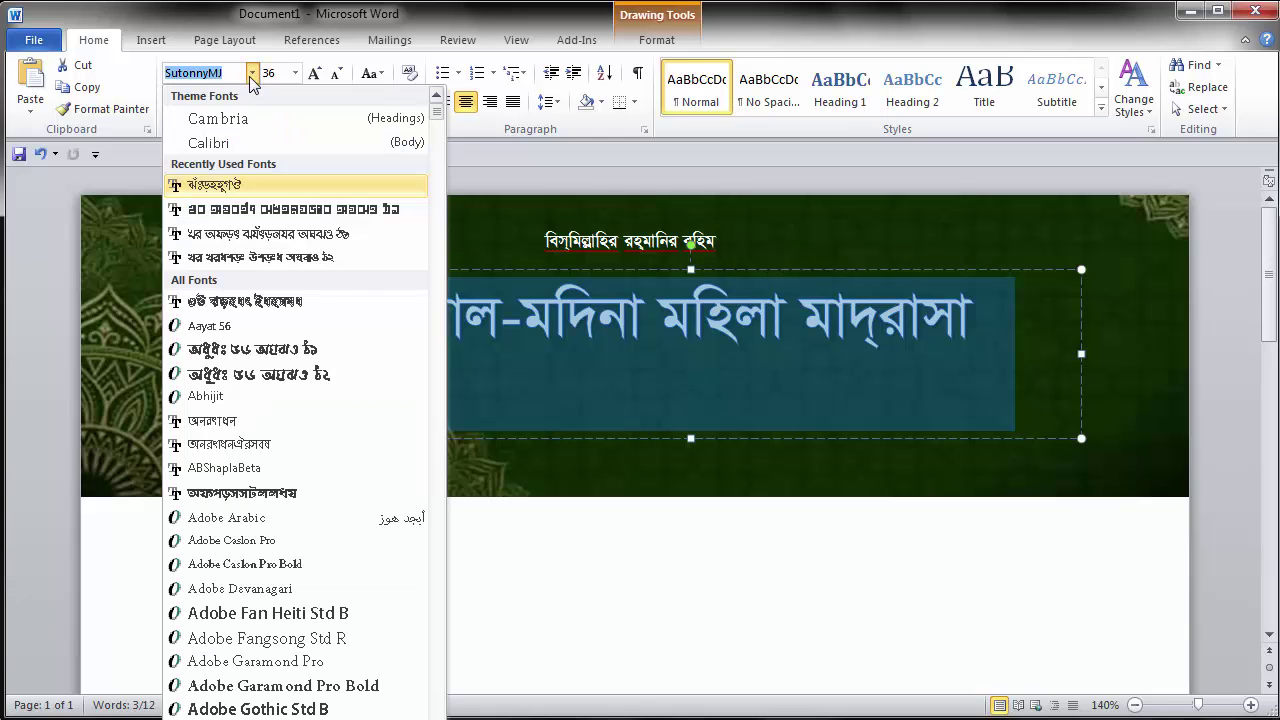
scroll(244, 677, down, 15)
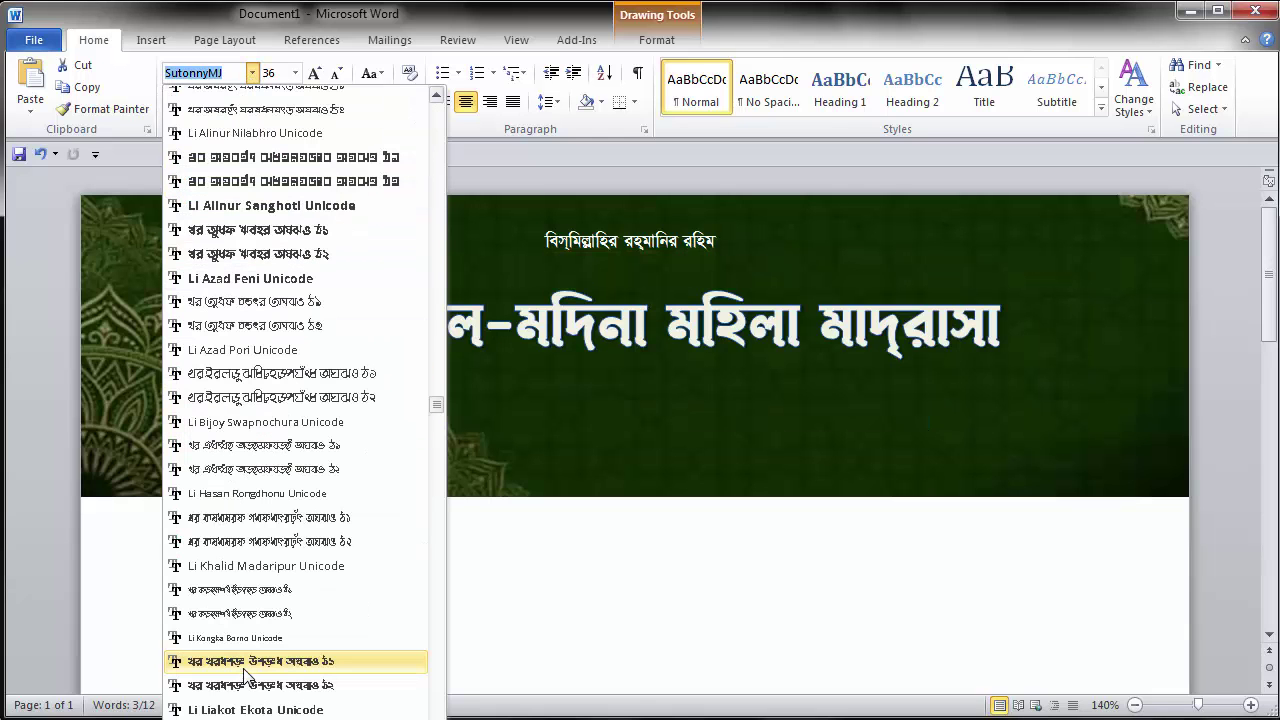
click(250, 709)
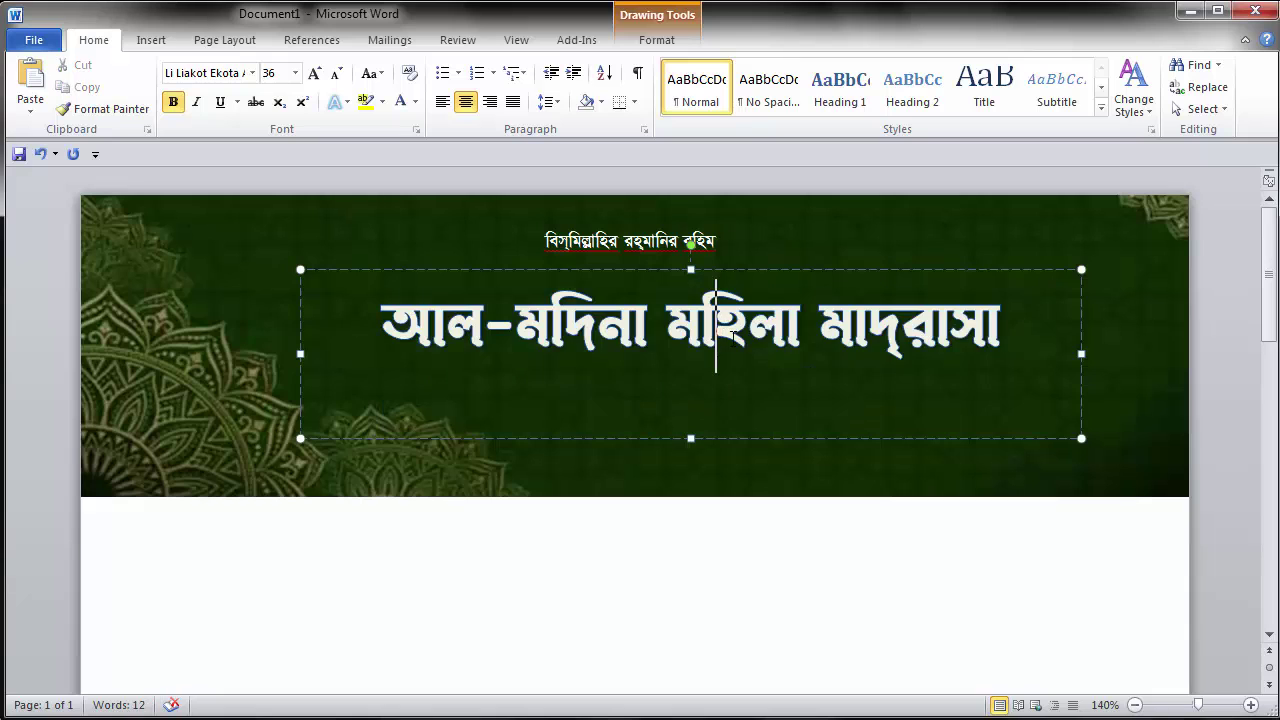
Step: Set the heading size to 53 pt so all four words span the banner
triple_click(731, 338)
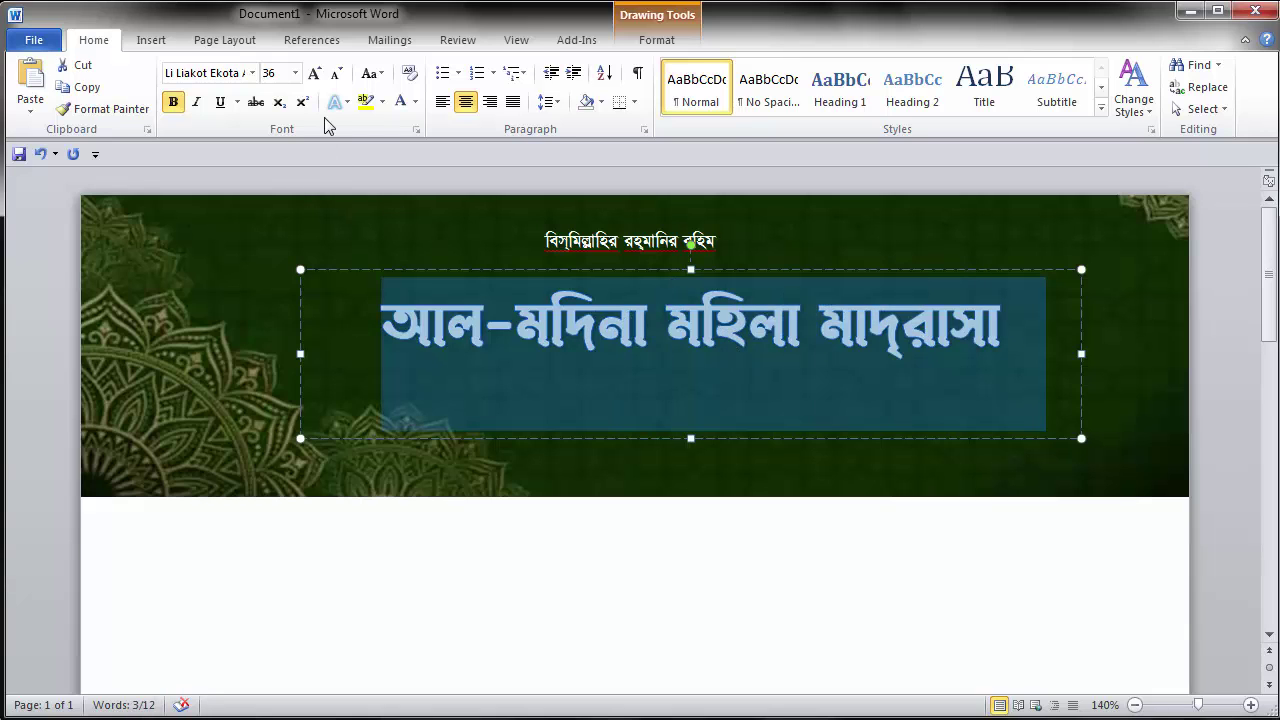
click(295, 74)
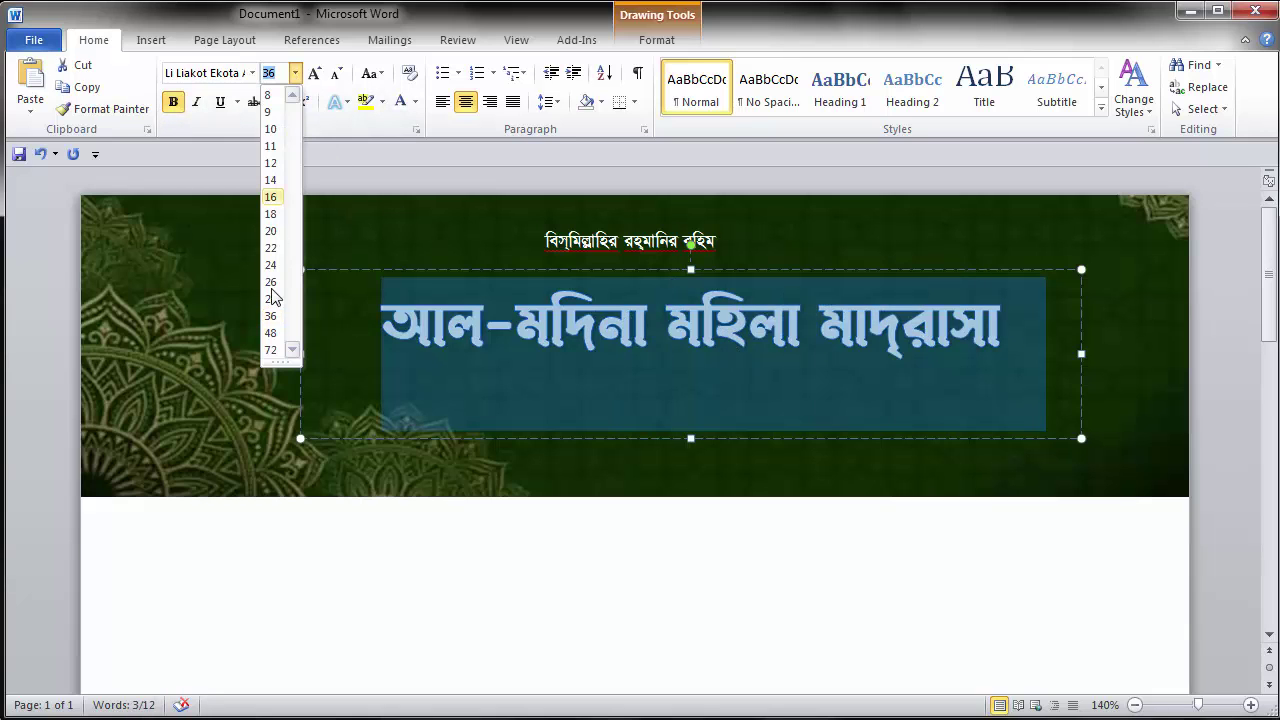
click(272, 349)
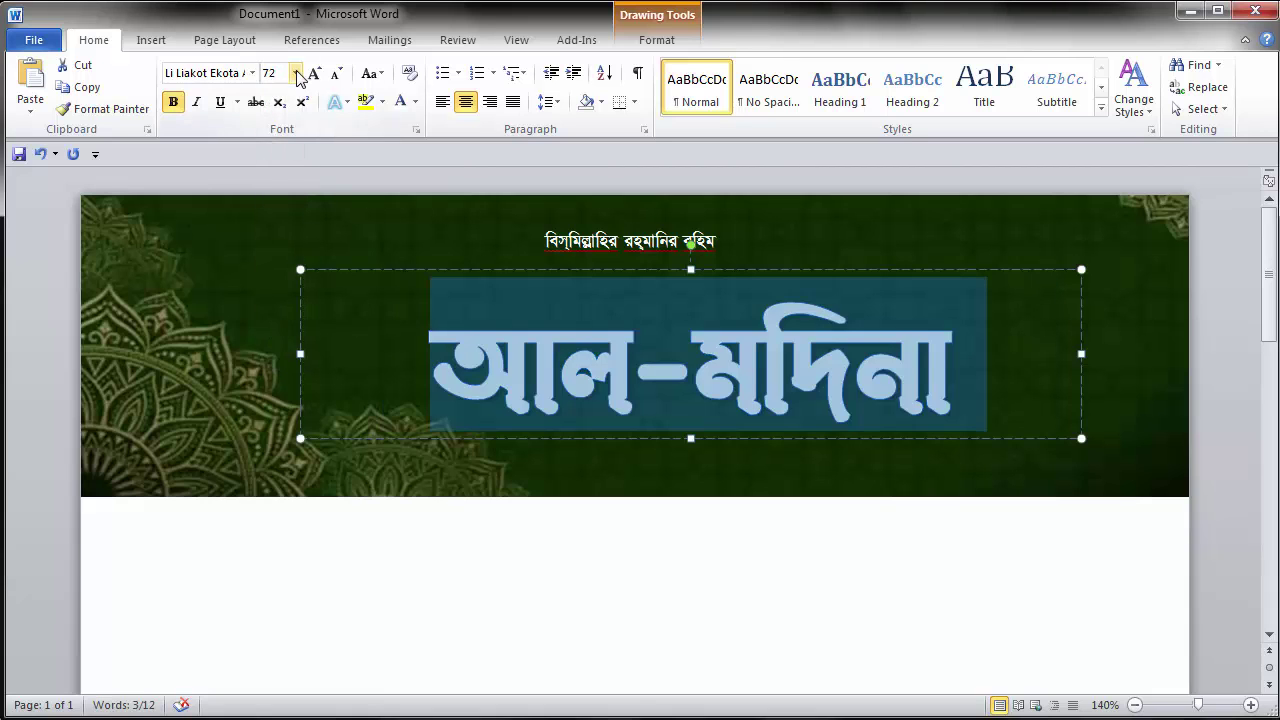
click(295, 73)
click(277, 340)
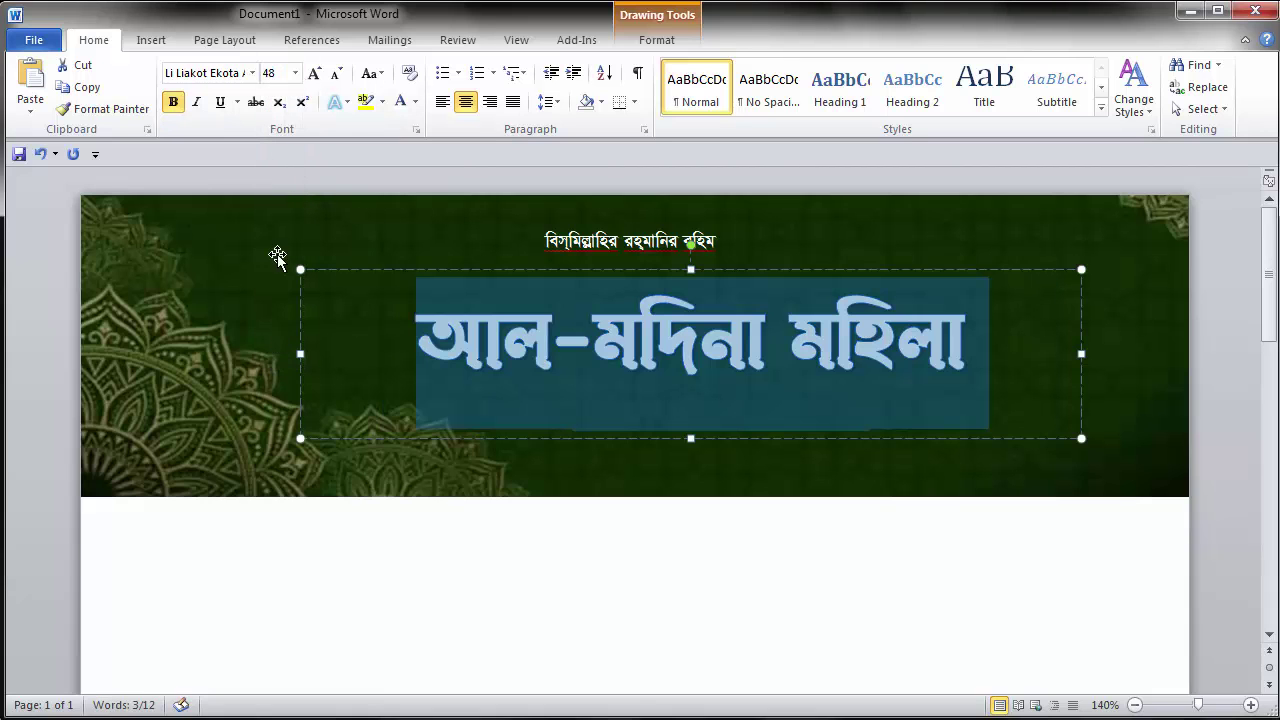
click(295, 73)
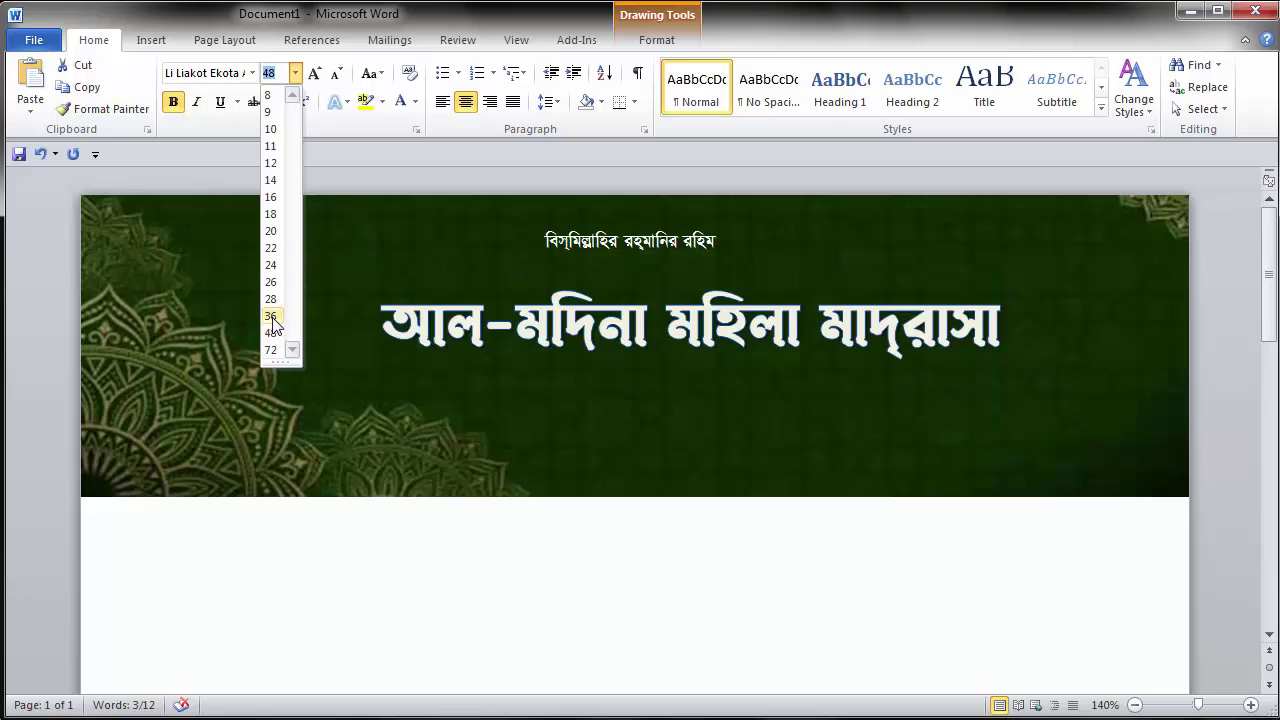
click(274, 325)
click(300, 312)
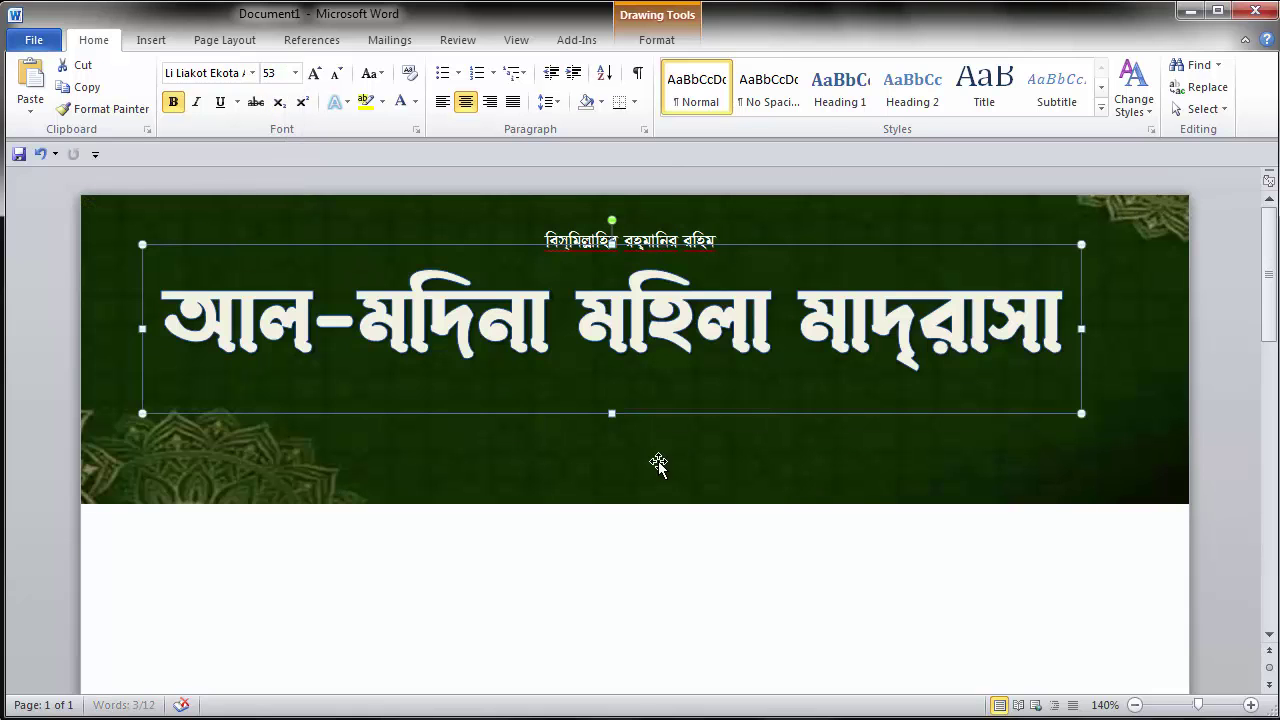
click(699, 560)
click(680, 360)
click(594, 569)
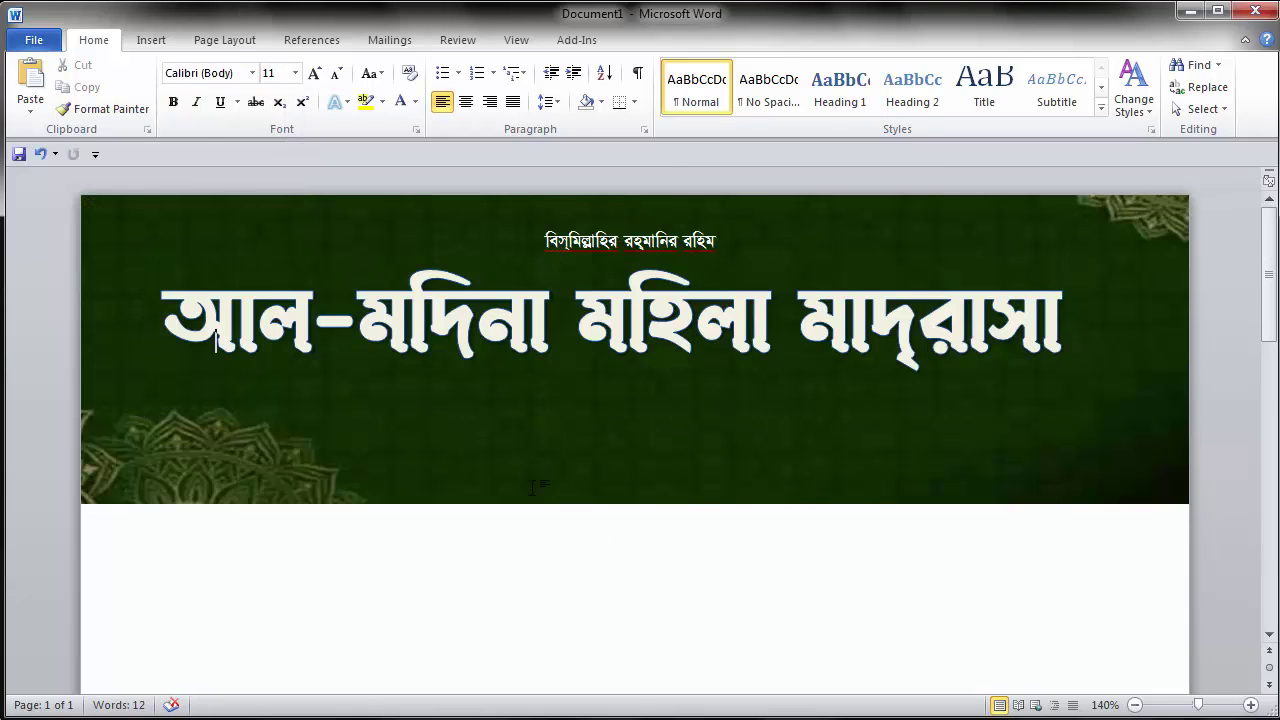
Step: Insert a pink-style WordArt box on the banner and set its font to Nexa Bold
click(151, 42)
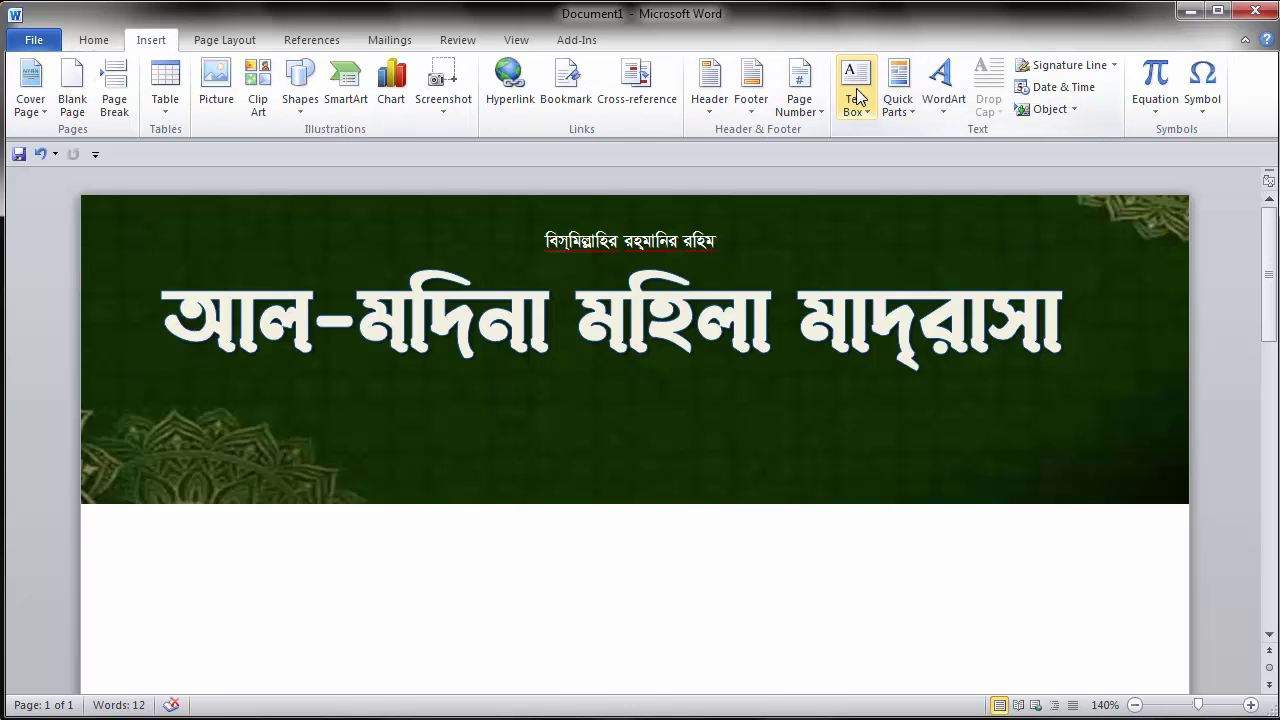
click(943, 88)
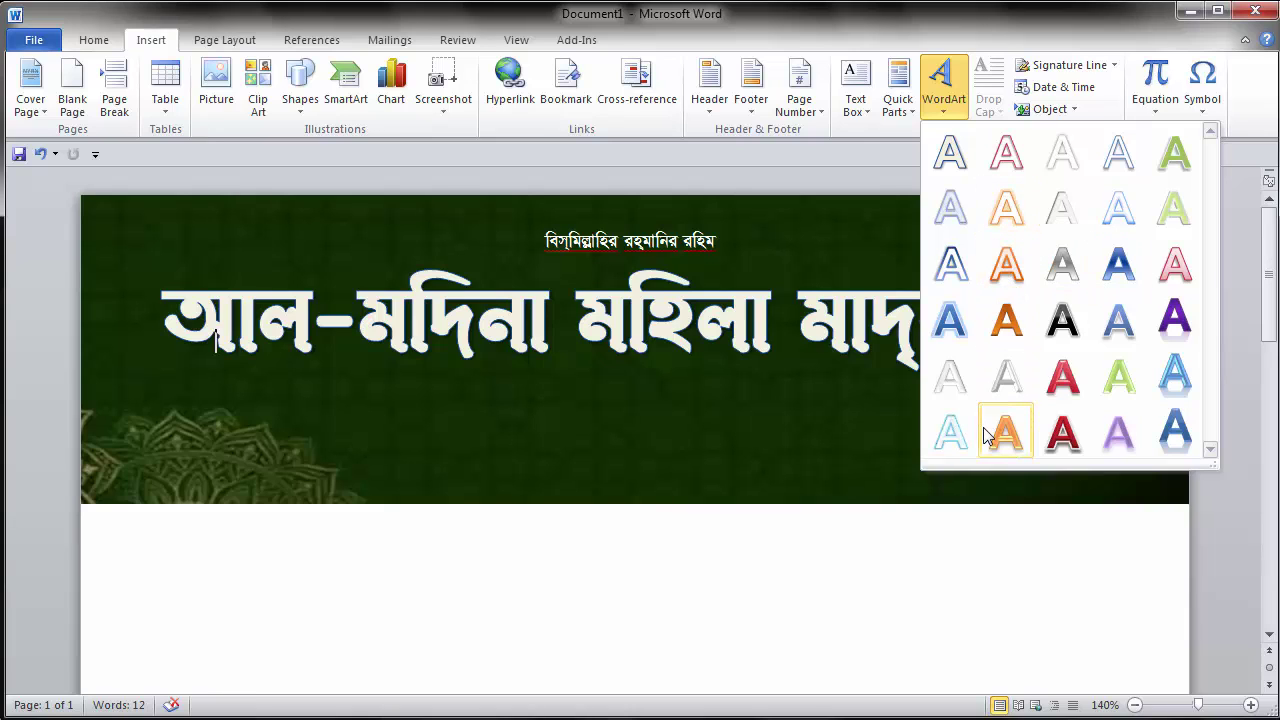
click(1170, 262)
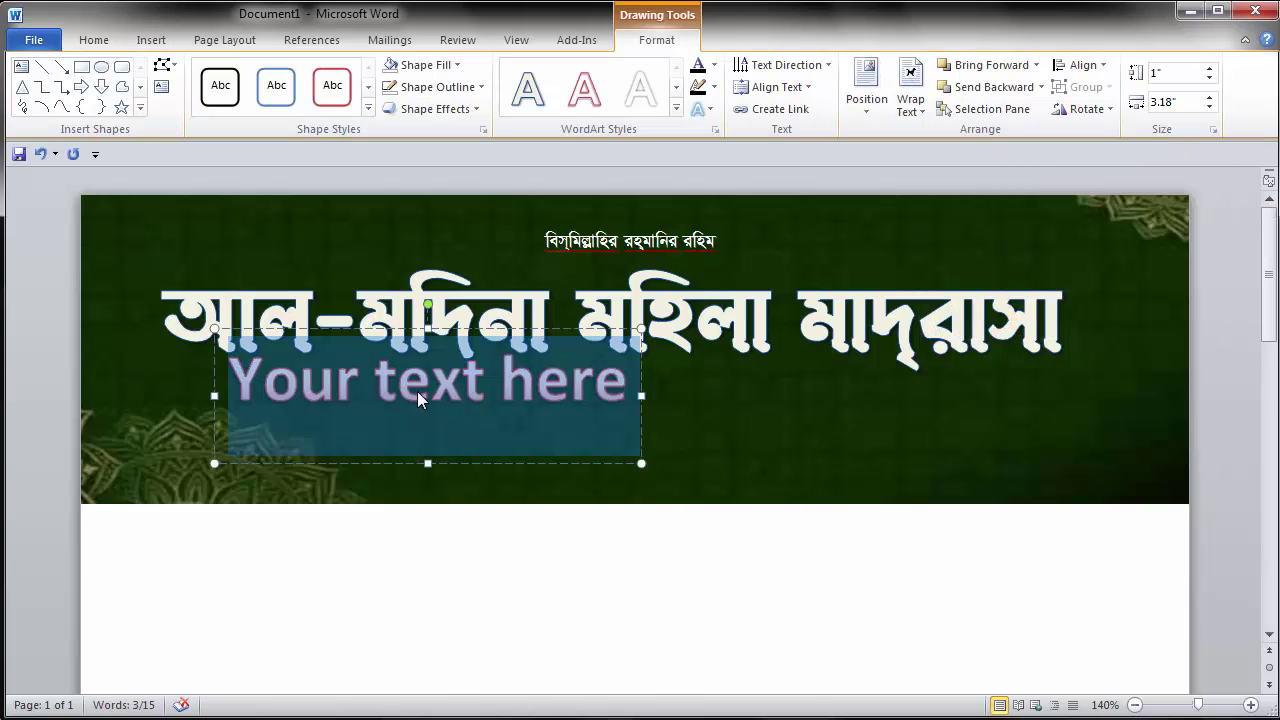
text((c))
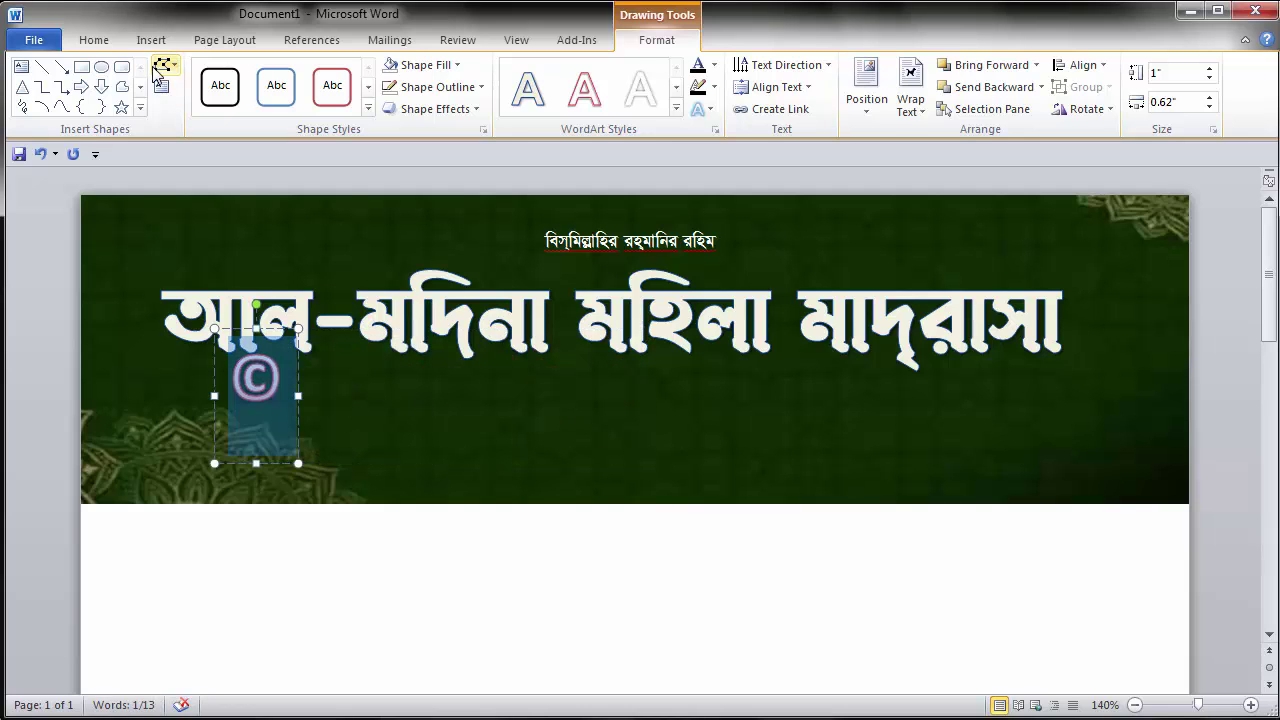
click(94, 42)
click(185, 70)
text(Vr)
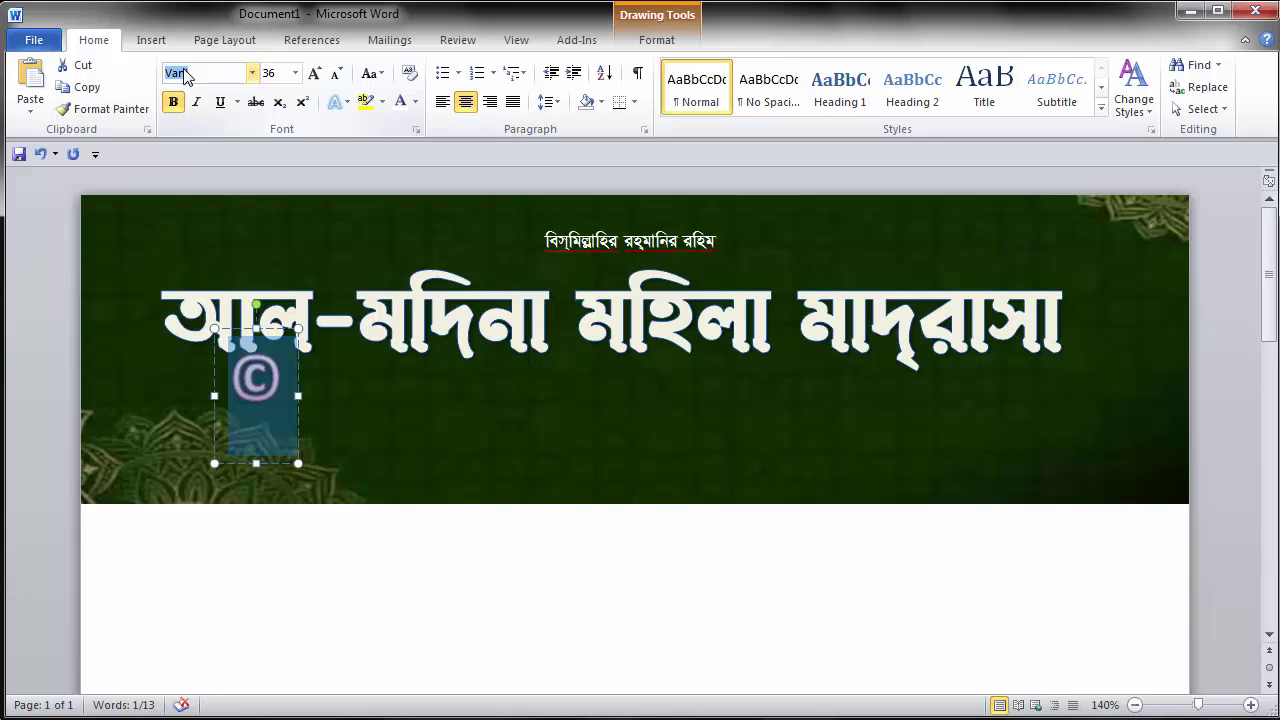
text(Times New Rom)
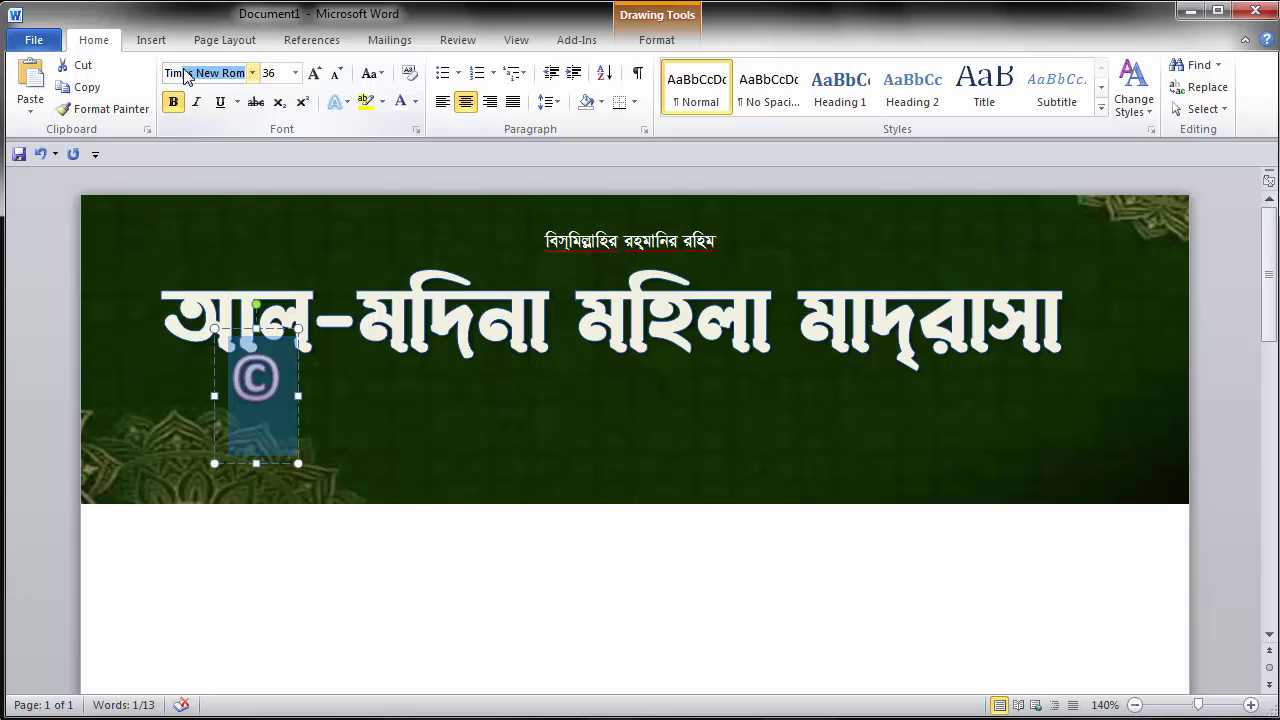
key(Return)
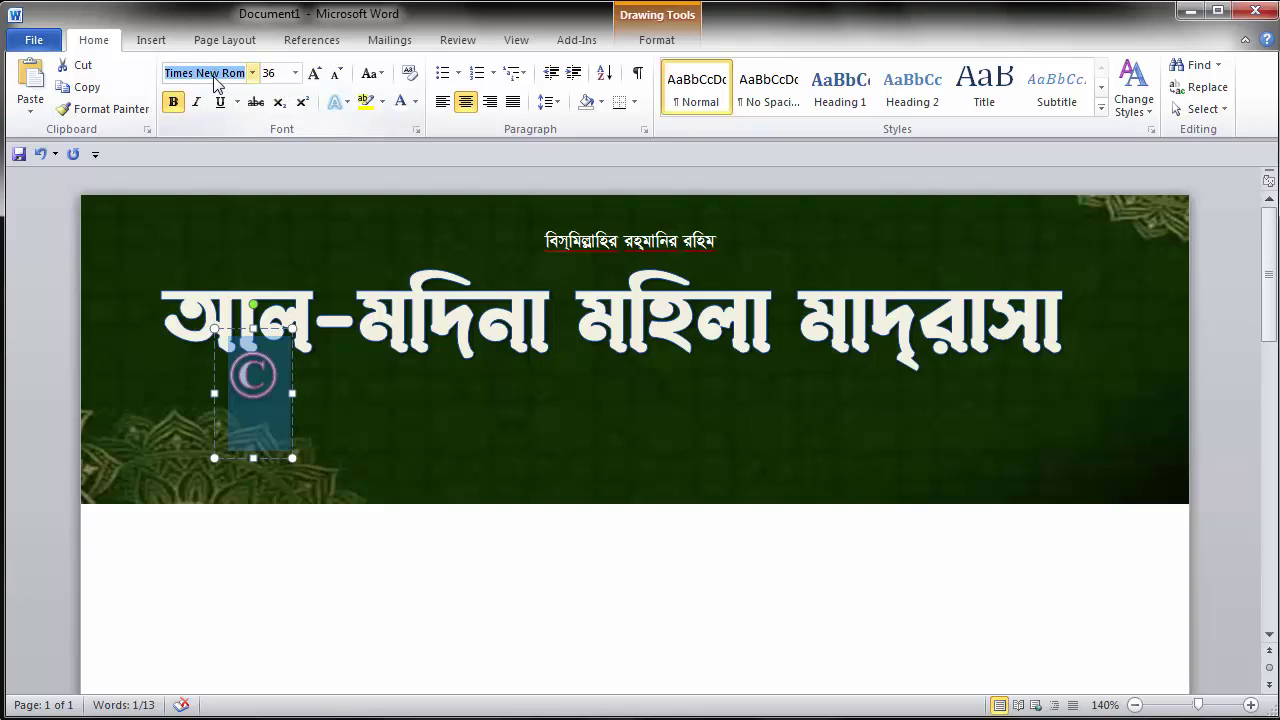
text(Nexa Bold)
key(Return)
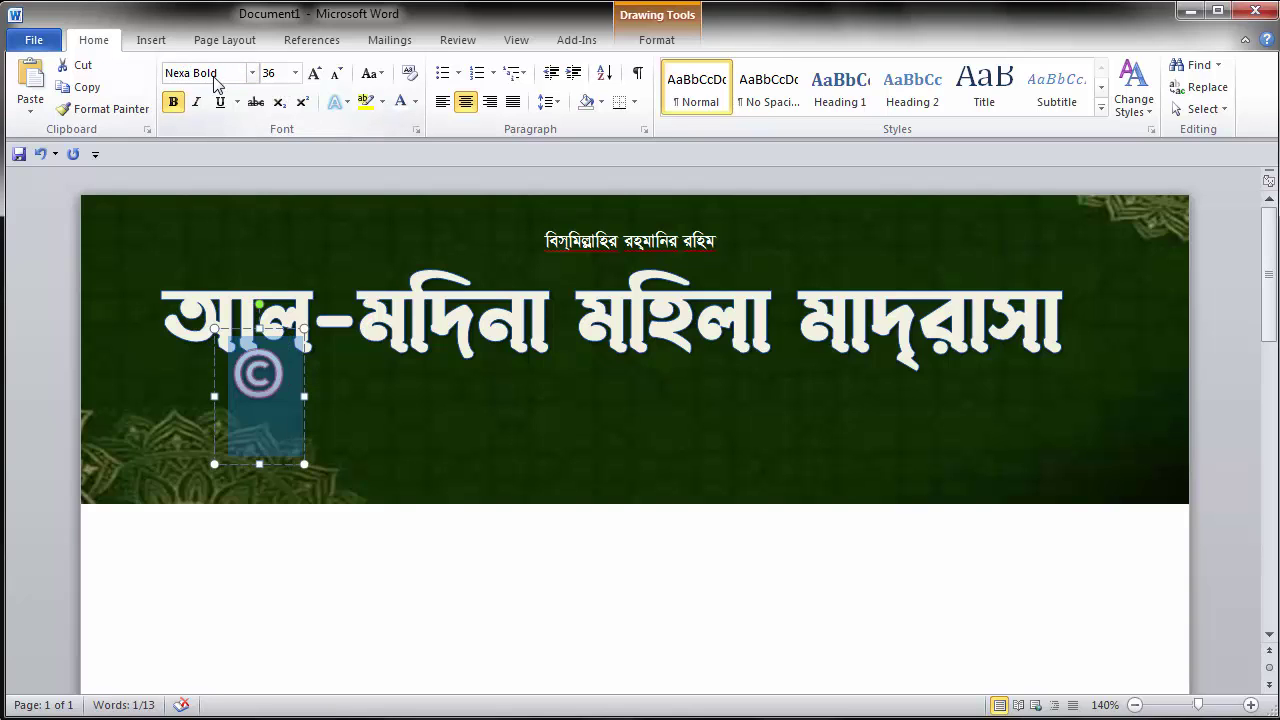
Step: Type 'Al-Madina Girls Madrasha' at 32 pt and place it below the Bengali name
text(df)
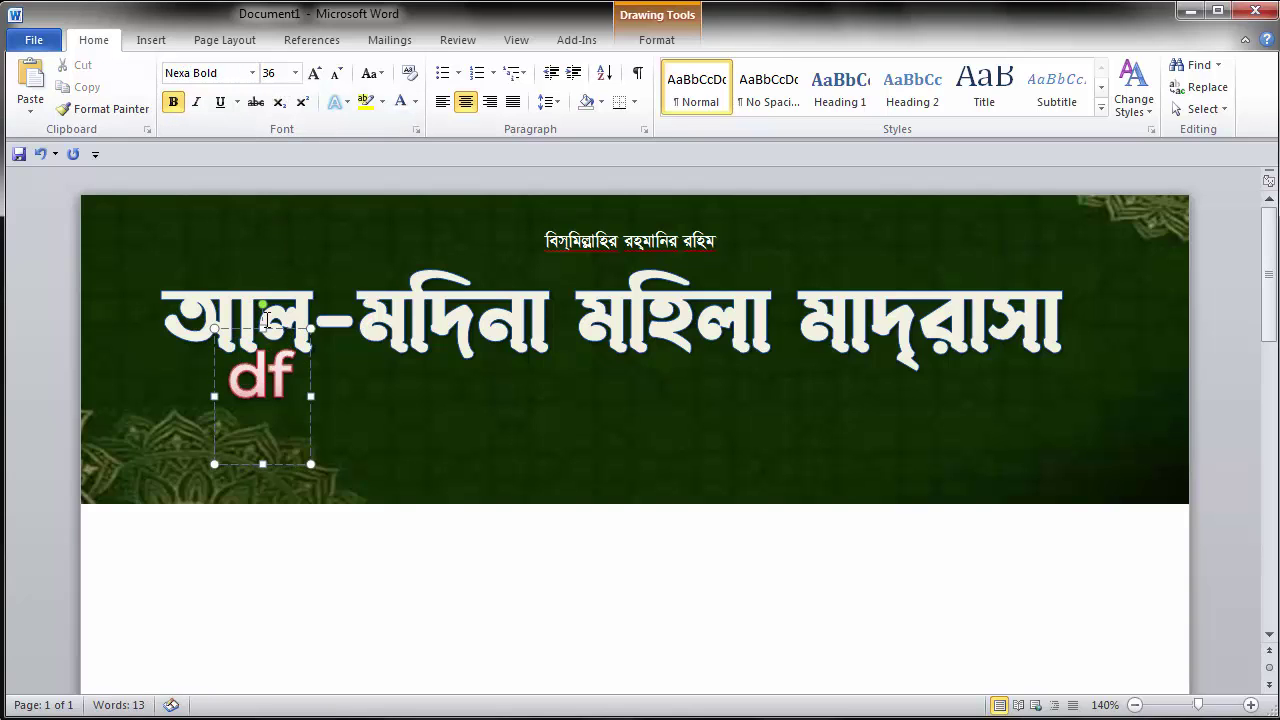
key(ctrl+a)
text(AI)
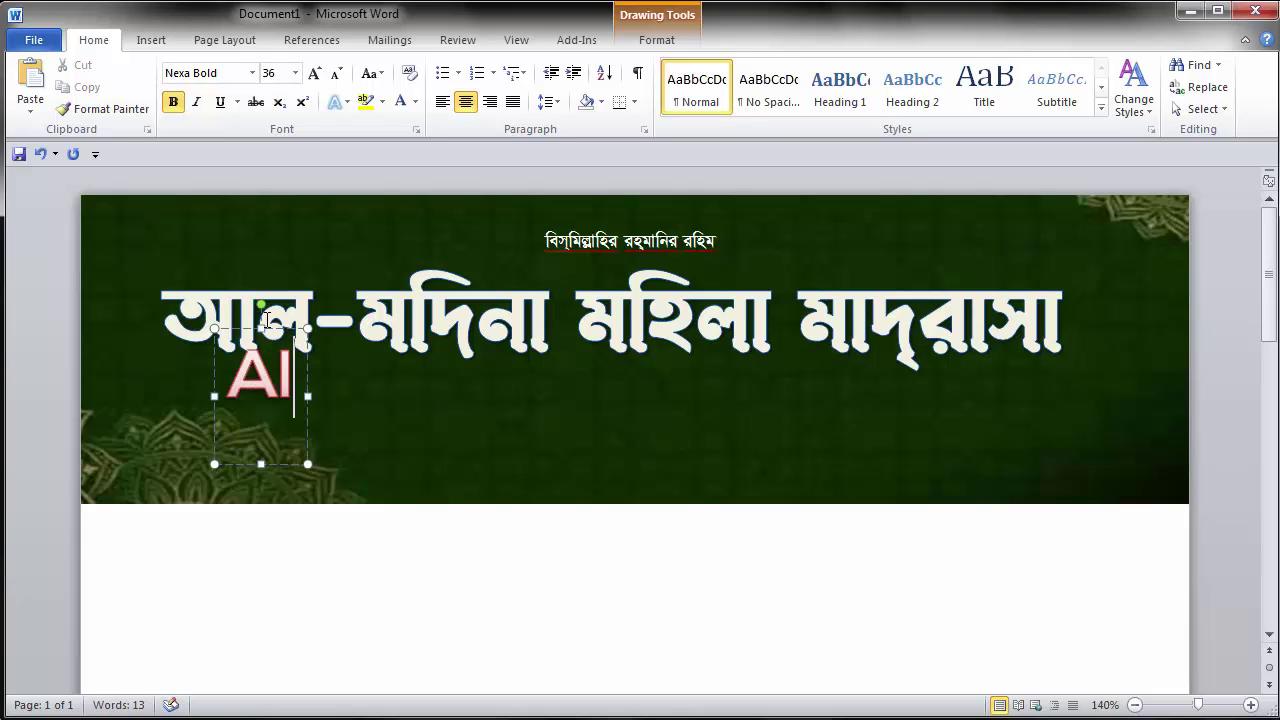
text(-)
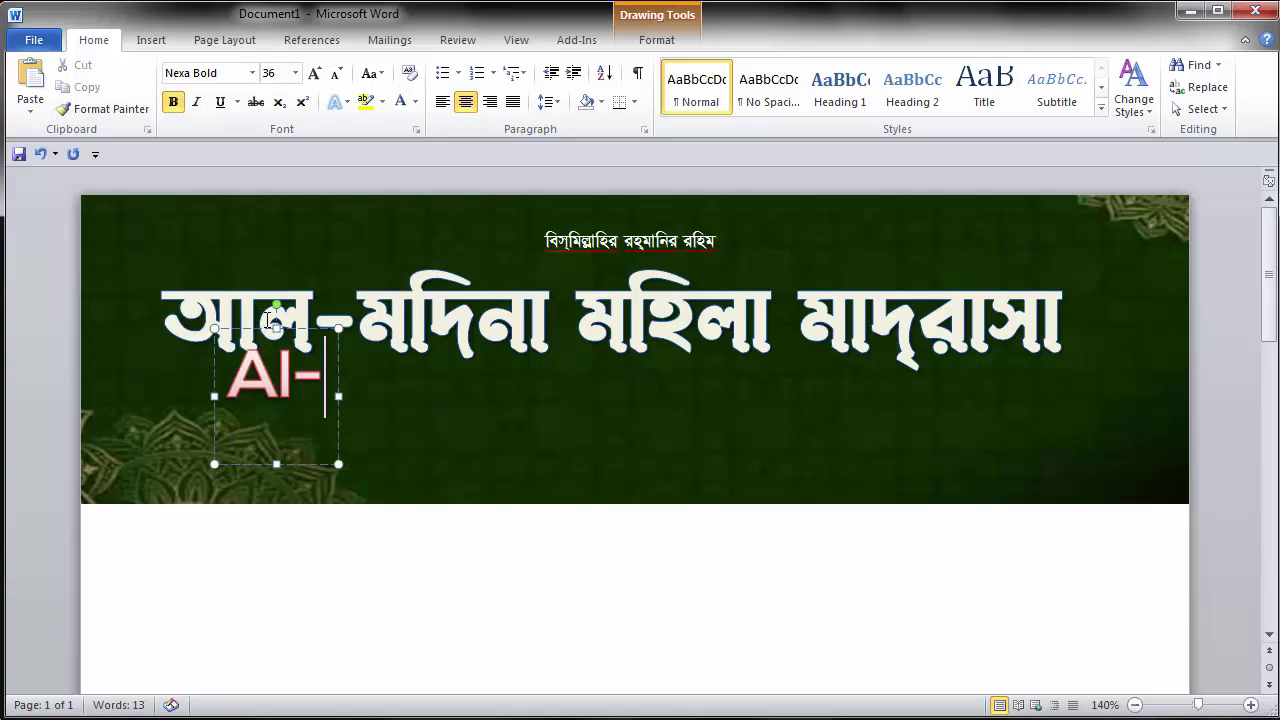
text(Madina)
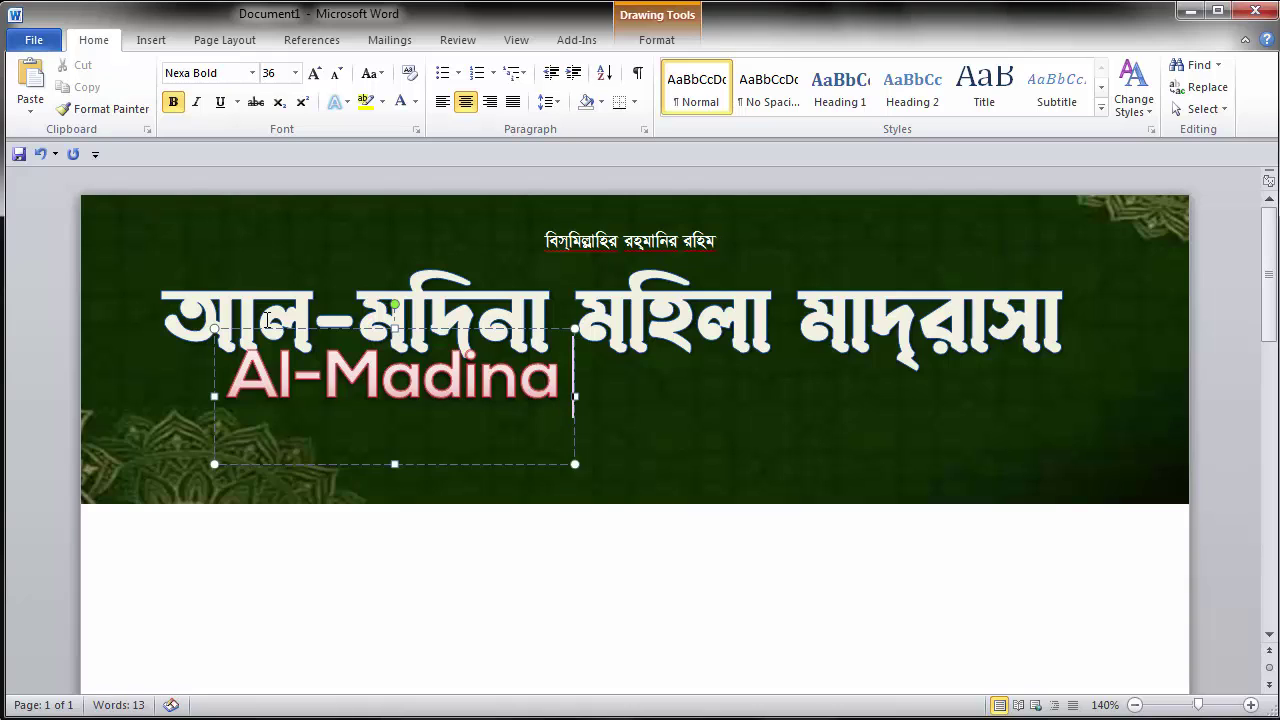
text( Gi)
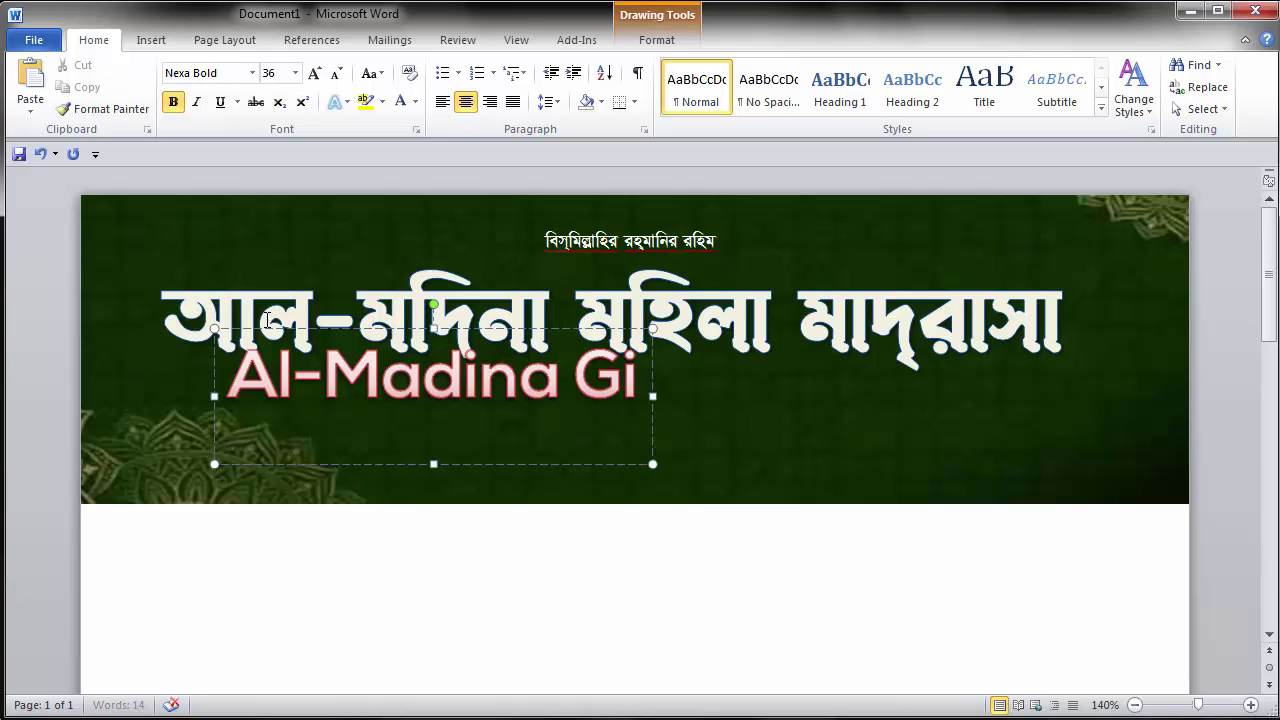
text(rls)
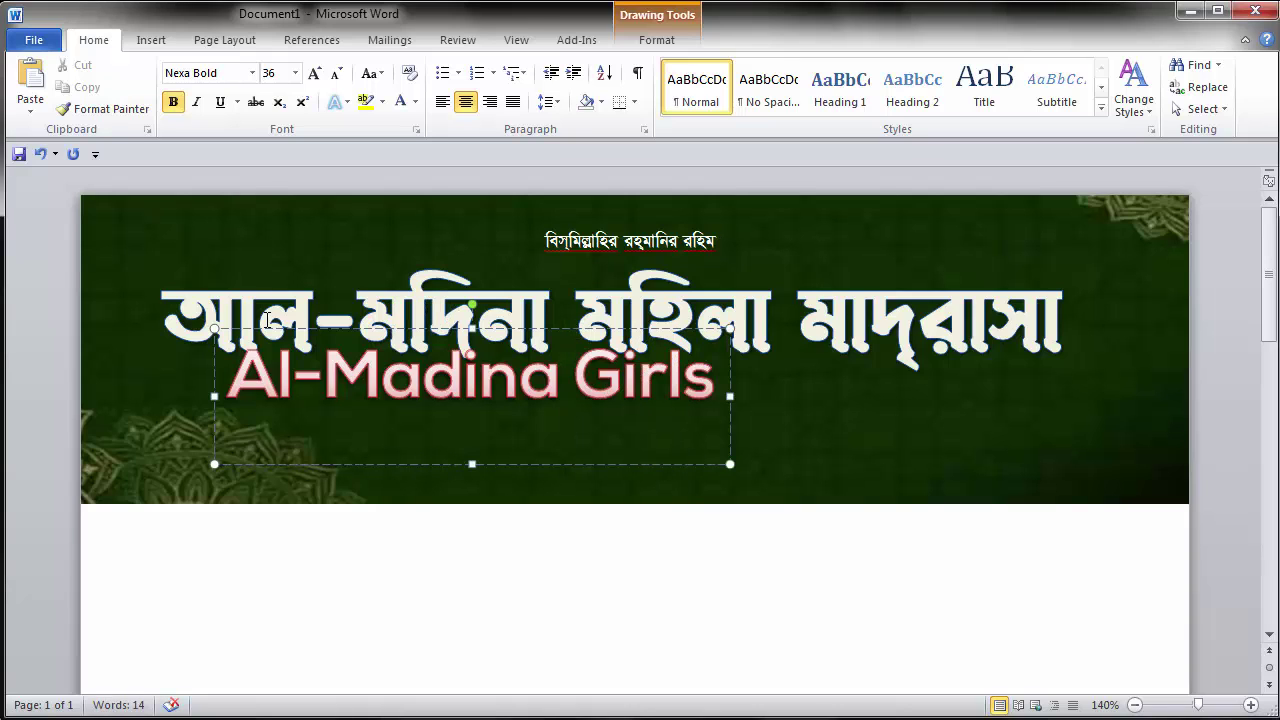
text(Madras)
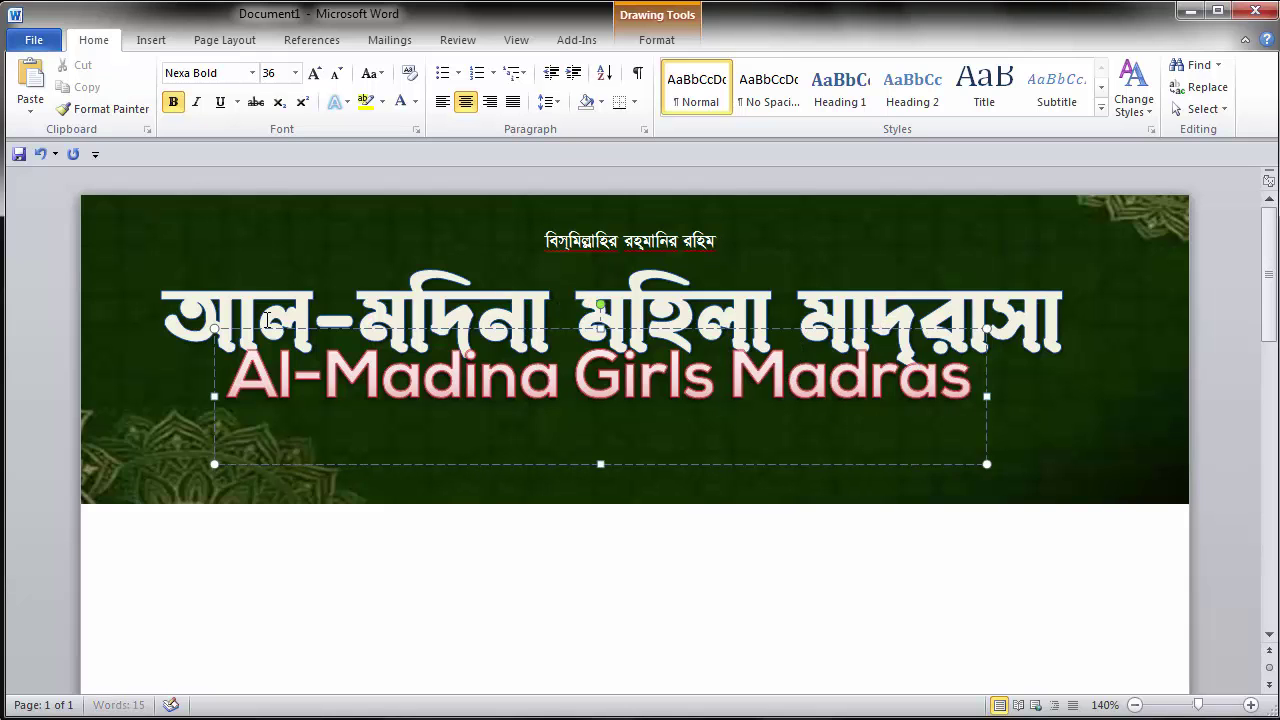
text(ha)
key(ctrl+bracketleft)
key(ctrl+a)
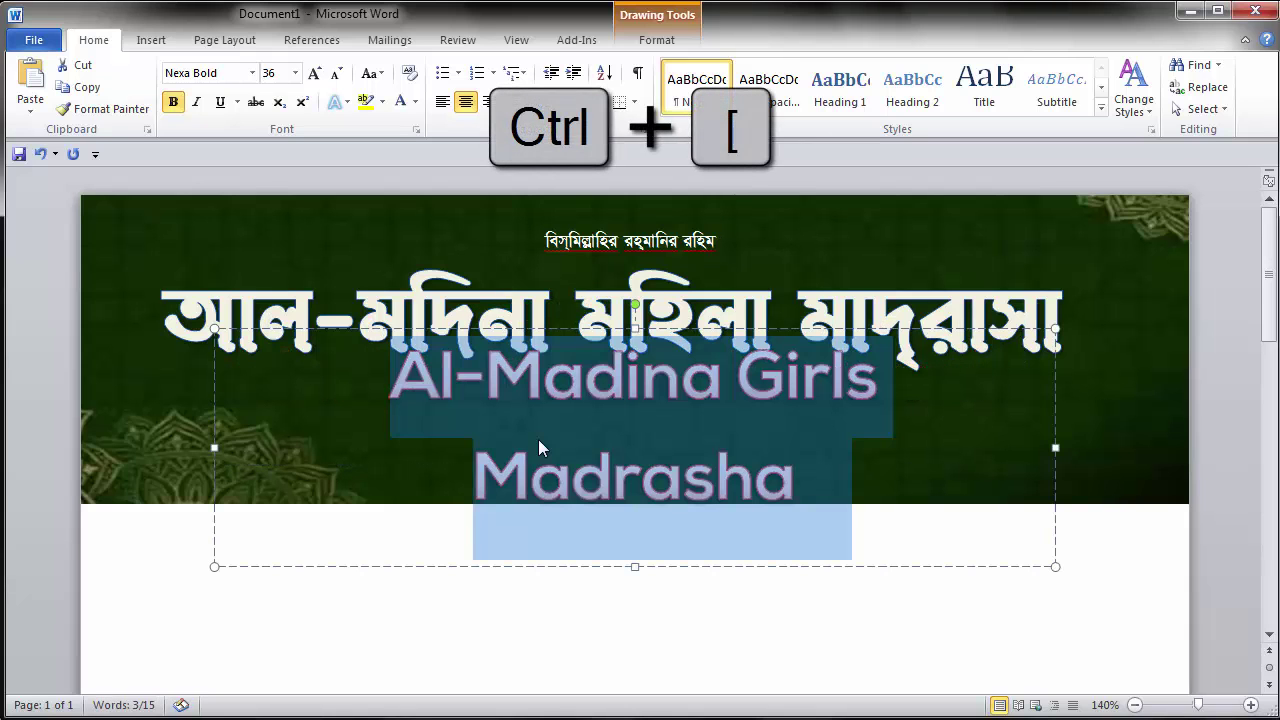
key(ctrl+bracketleft)
key(ctrl+bracketleft)
key(ctrl+bracketleft)
key(ctrl+bracketleft)
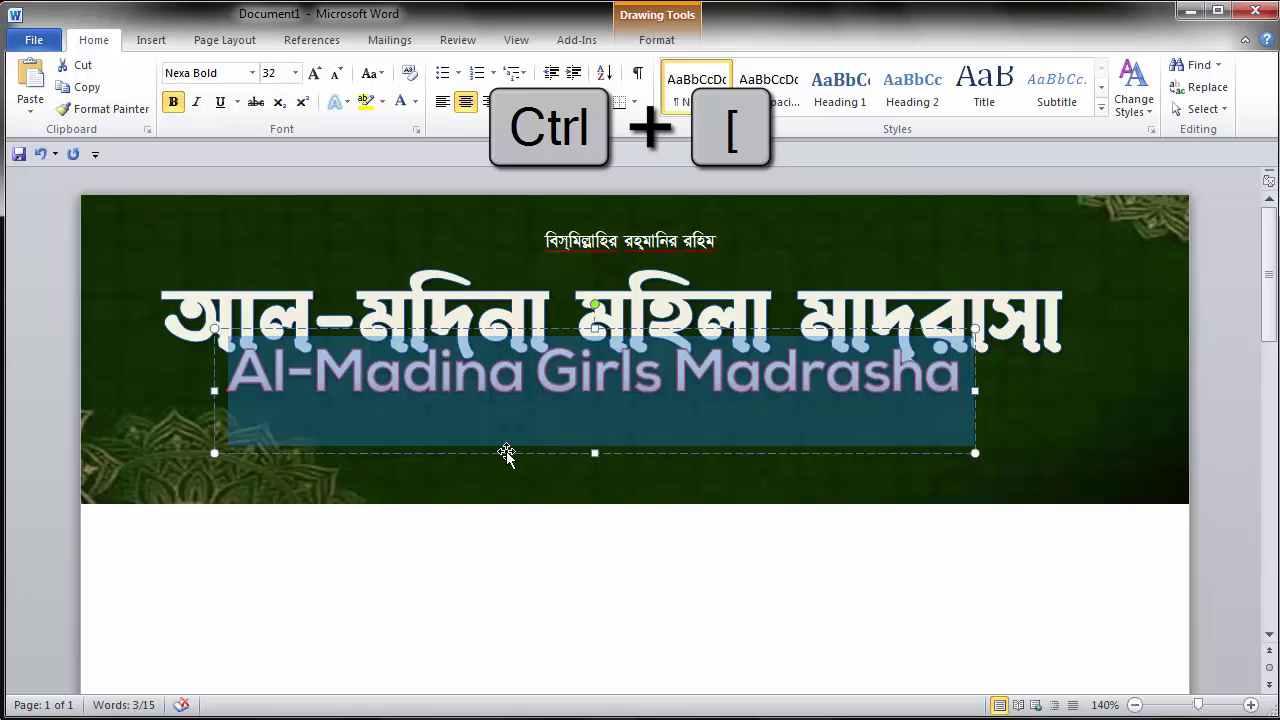
click(566, 330)
drag(566, 330, 595, 357)
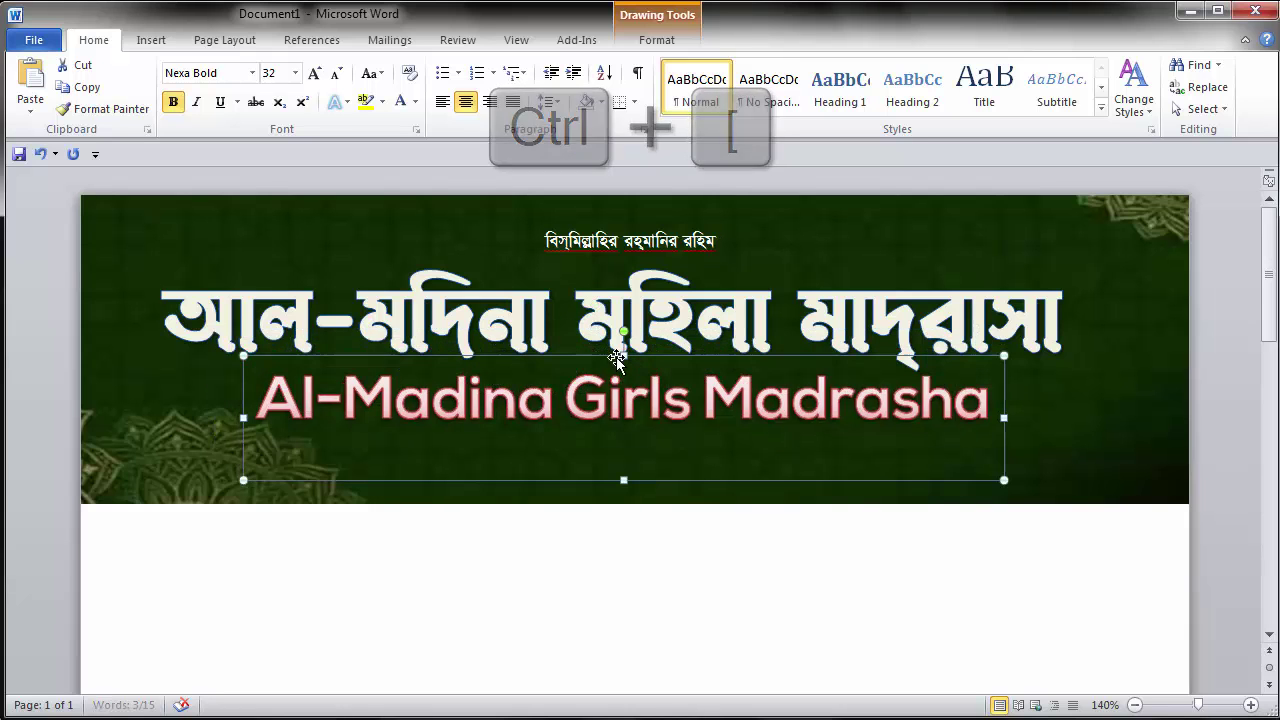
Step: Colour the English title yellow and shorten its box from the bottom
triple_click(603, 409)
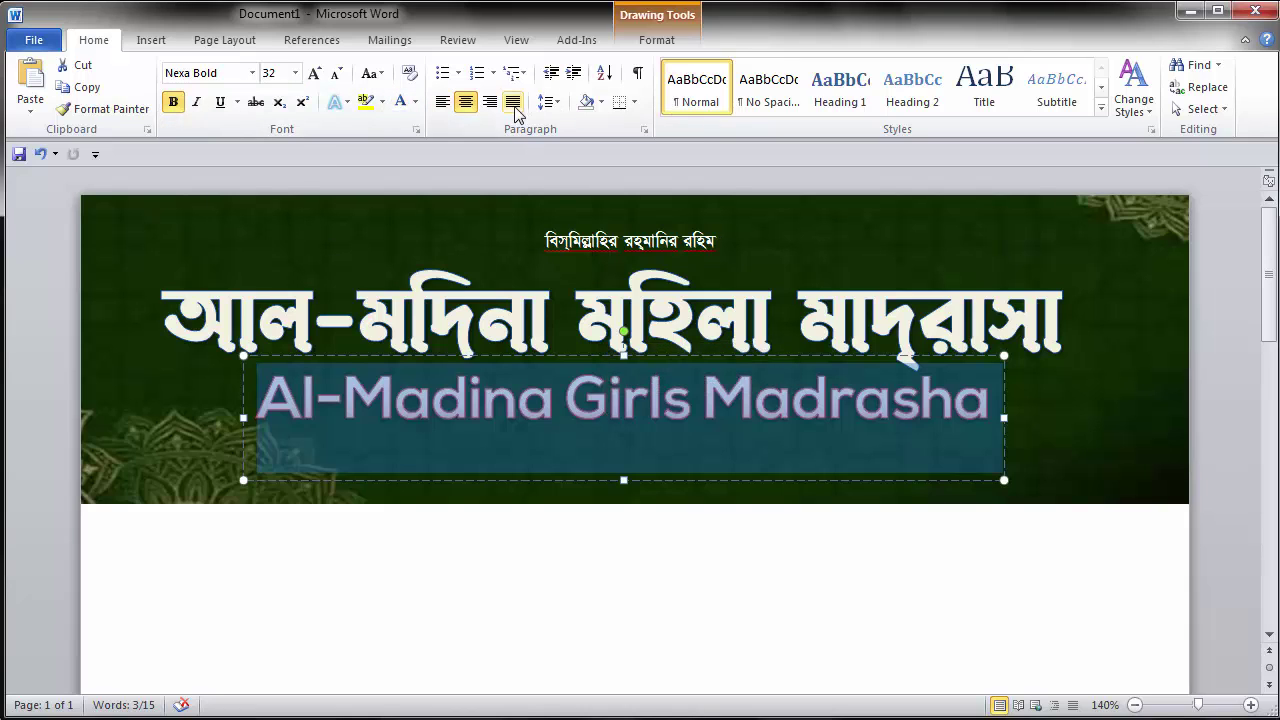
click(416, 101)
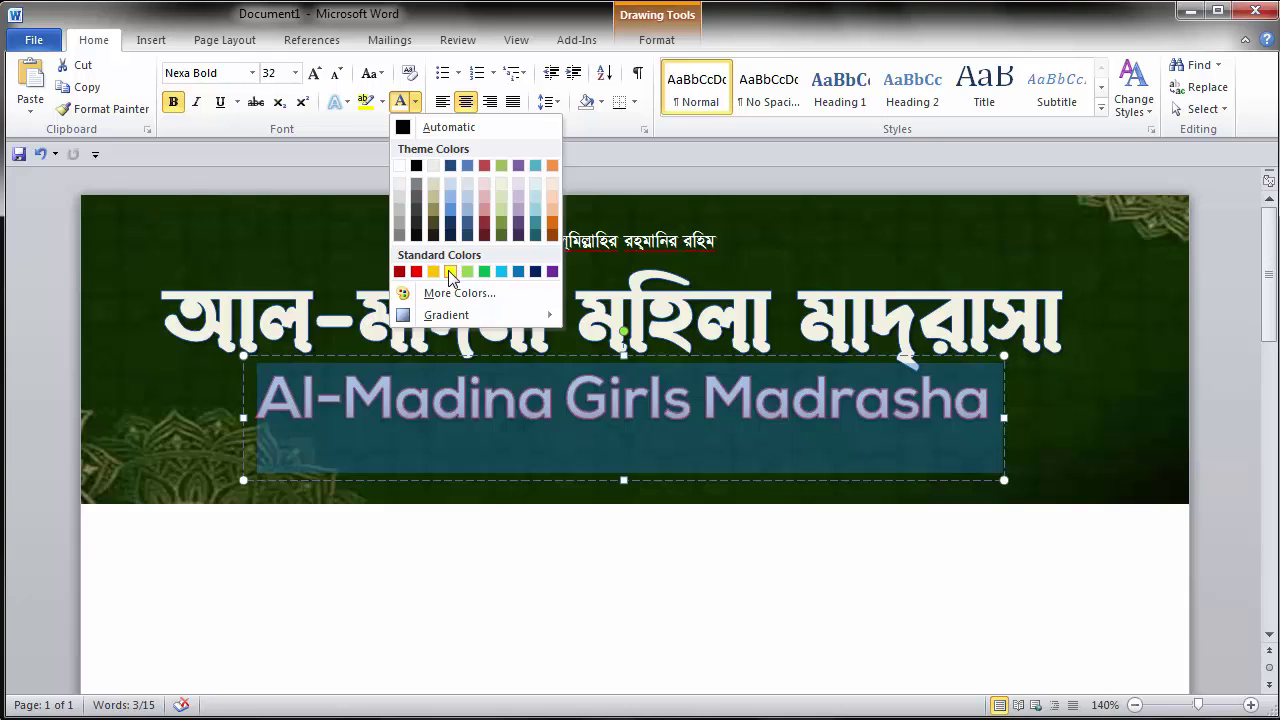
click(448, 270)
click(632, 480)
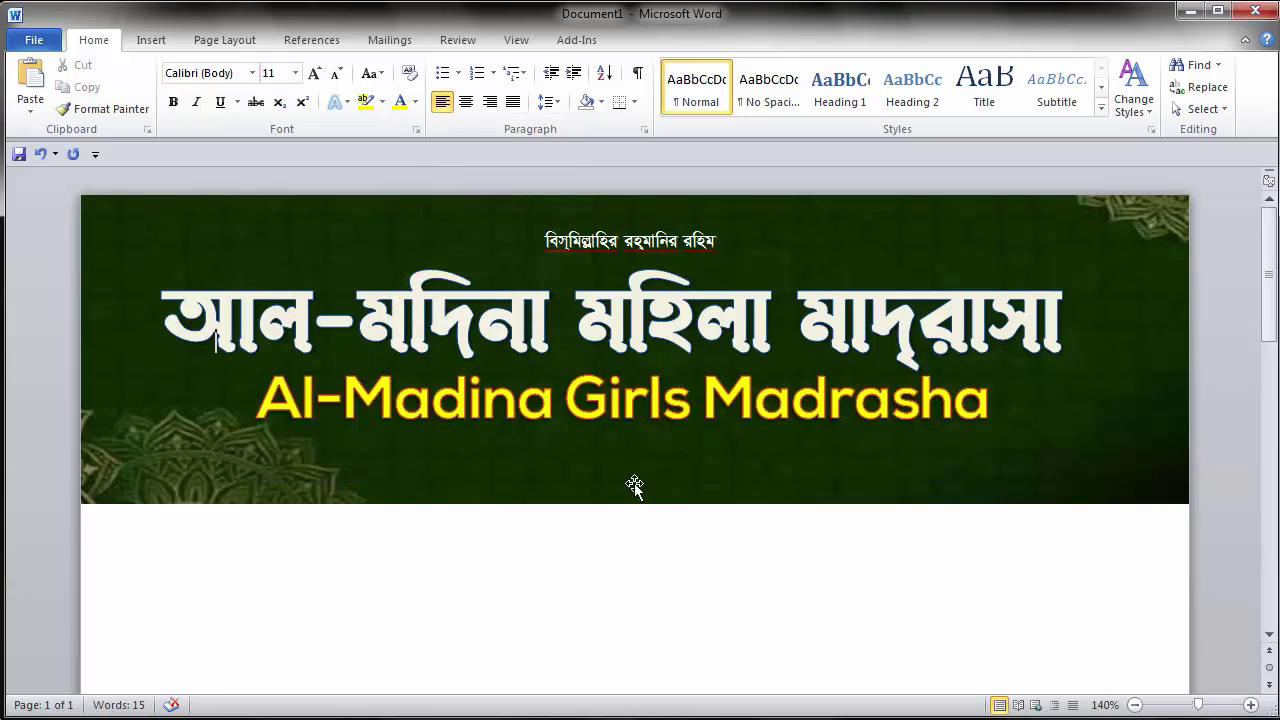
click(655, 357)
drag(627, 486, 623, 449)
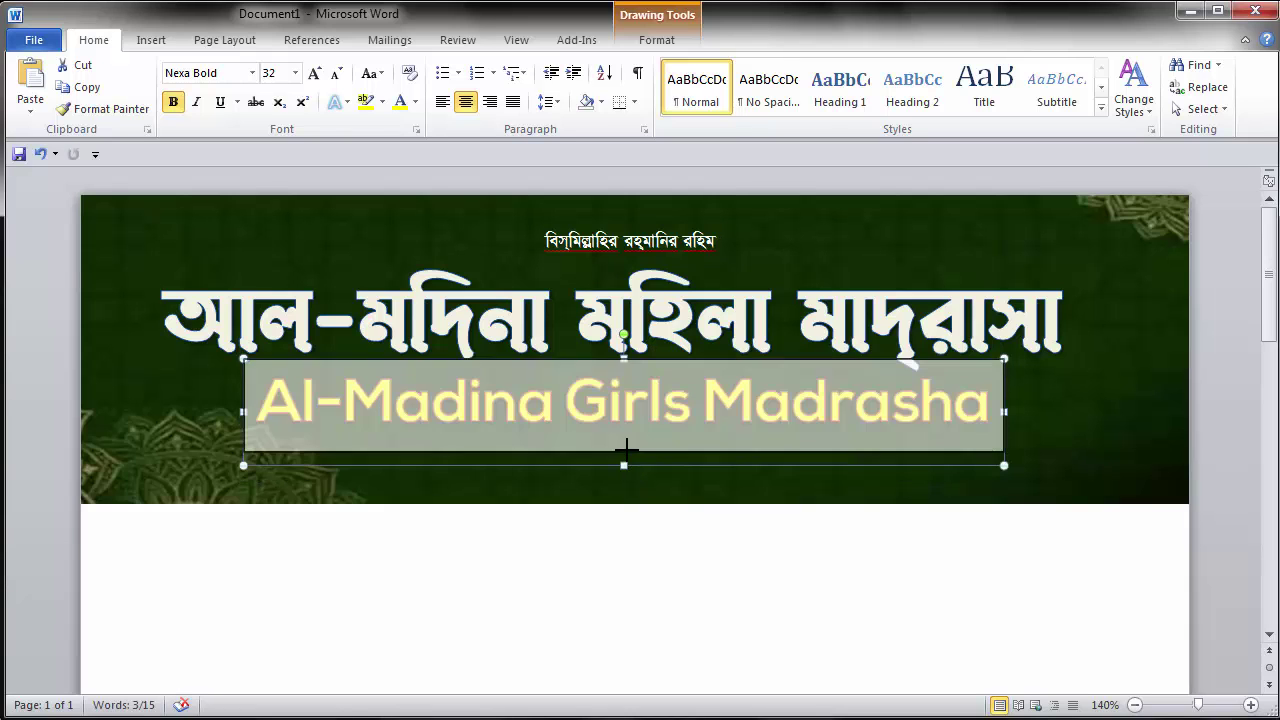
click(691, 563)
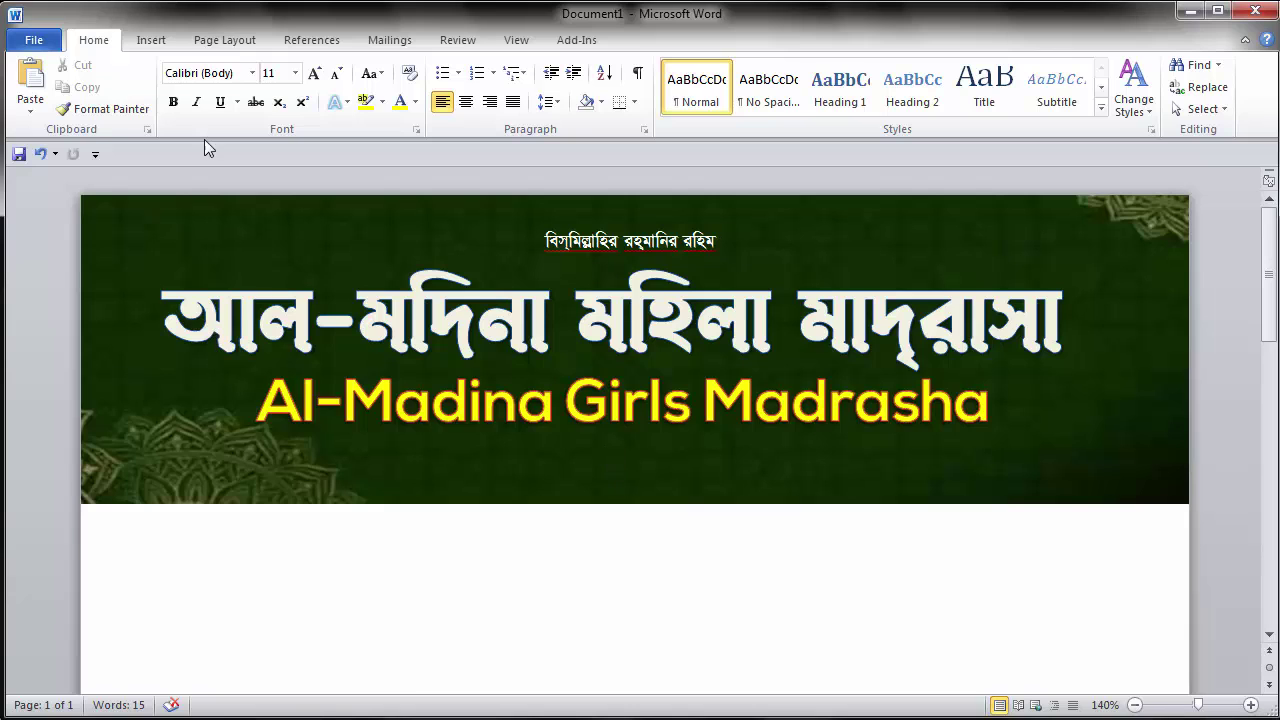
Step: Insert another Simple Text Box on the banner and set its font to SutonnyMJ
click(151, 40)
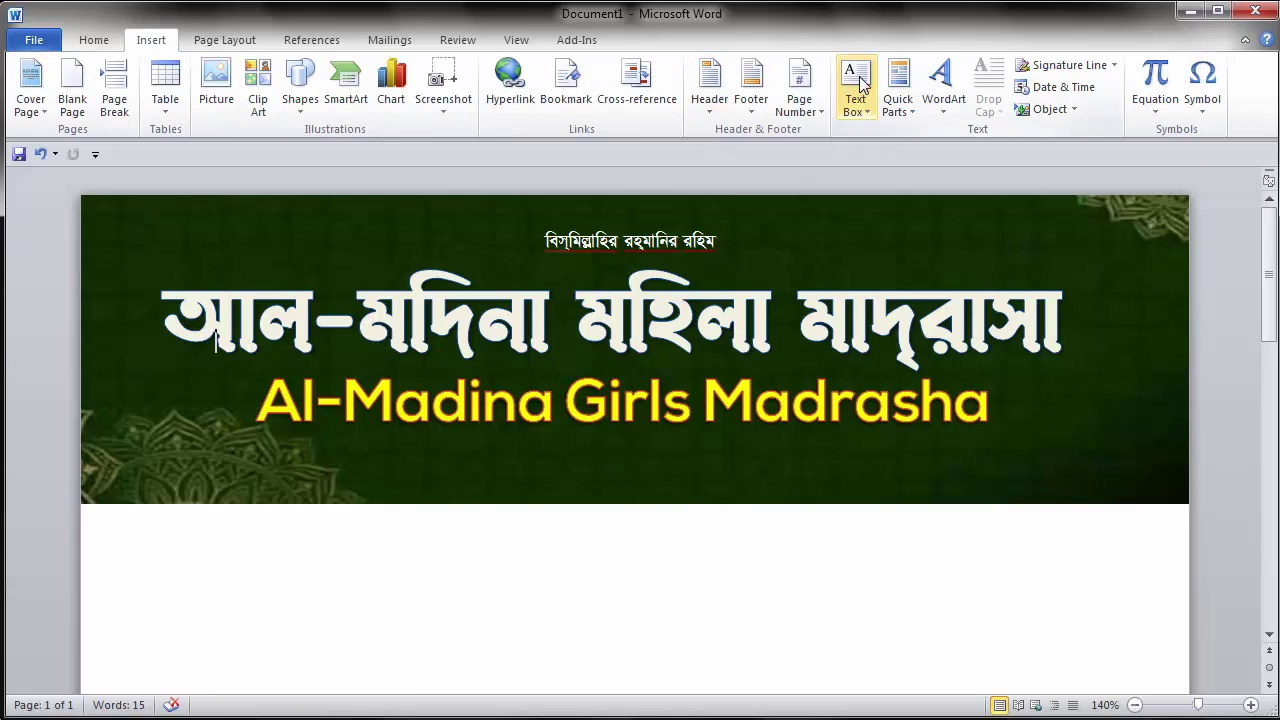
click(855, 85)
click(910, 230)
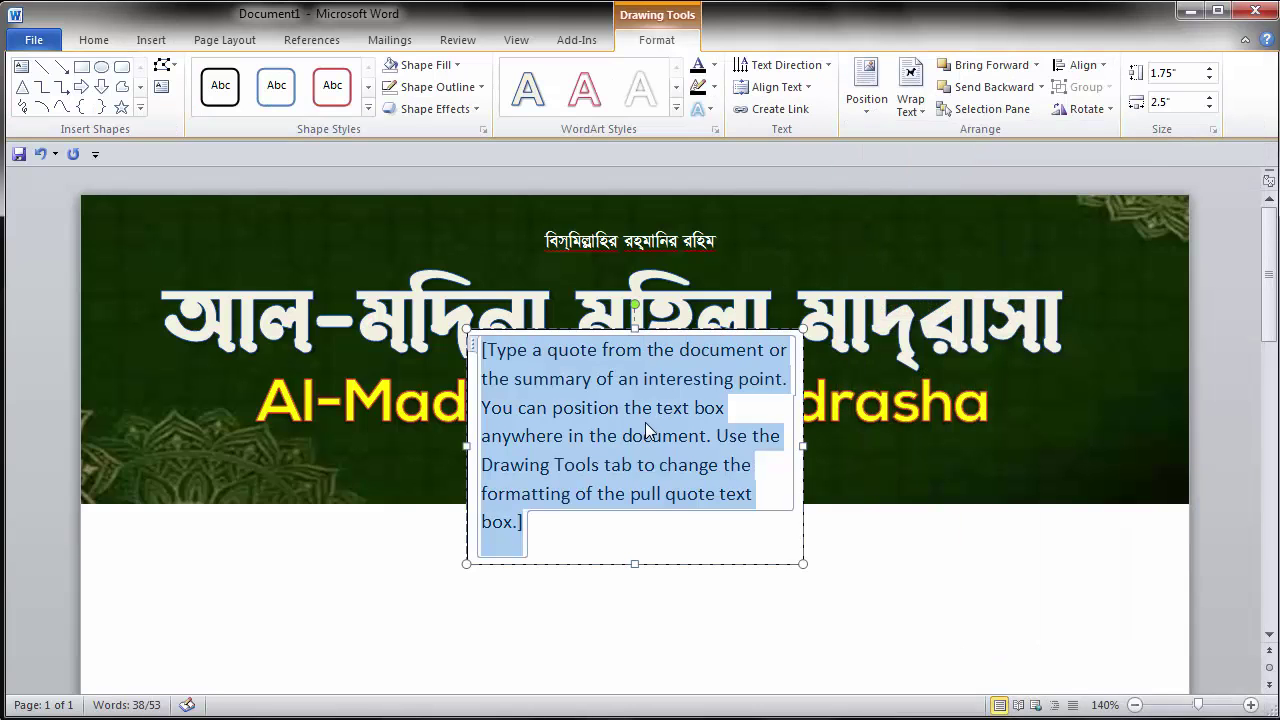
text(D)
key(ctrl+a)
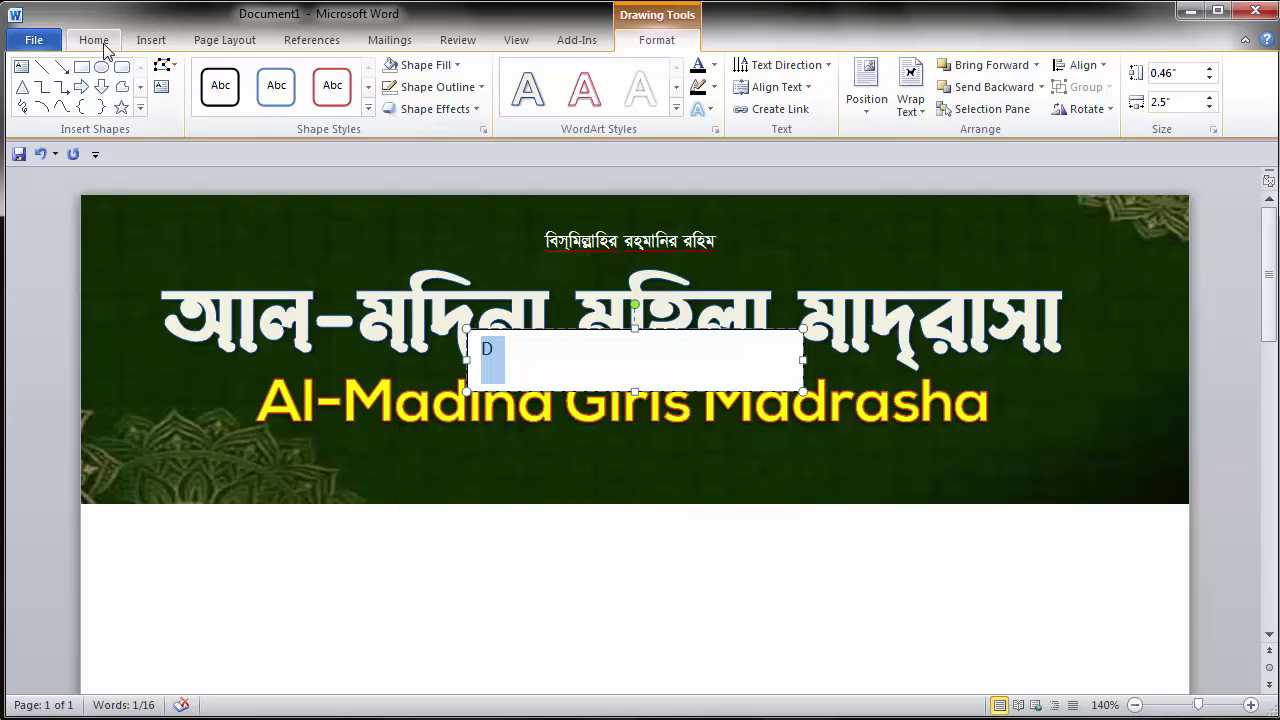
click(102, 46)
click(190, 76)
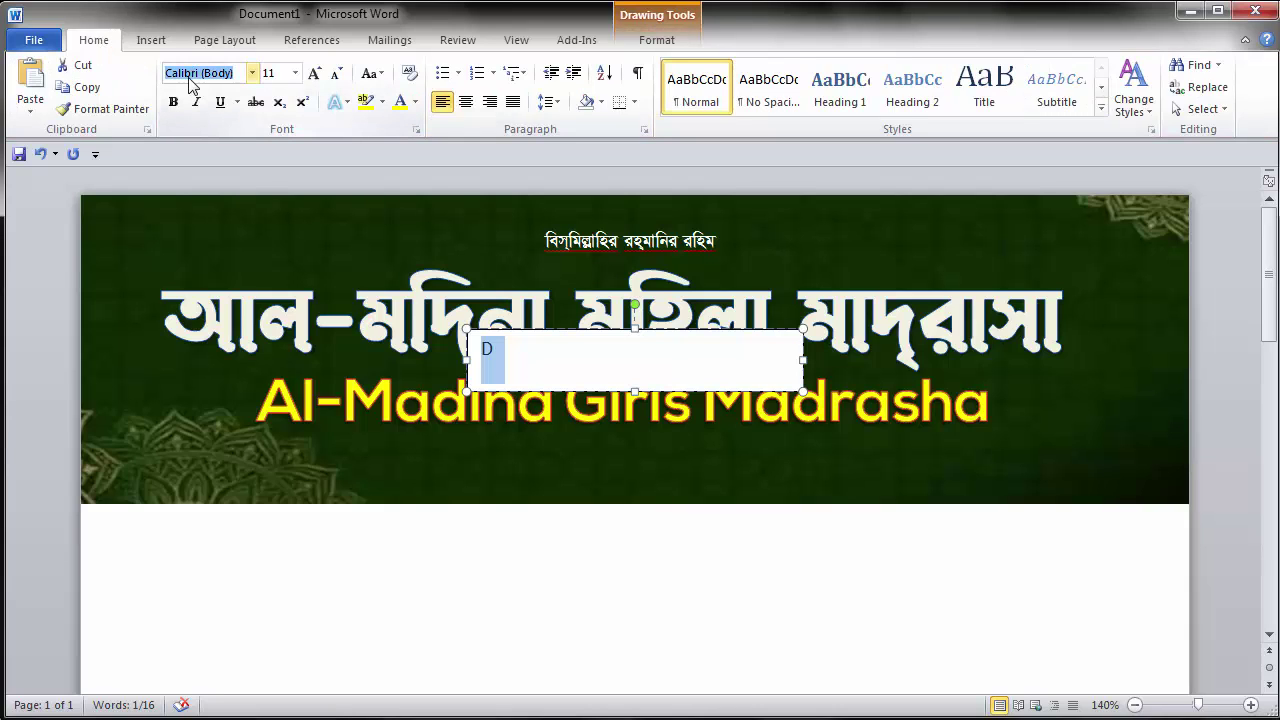
text(SutonnyMJ)
key(Return)
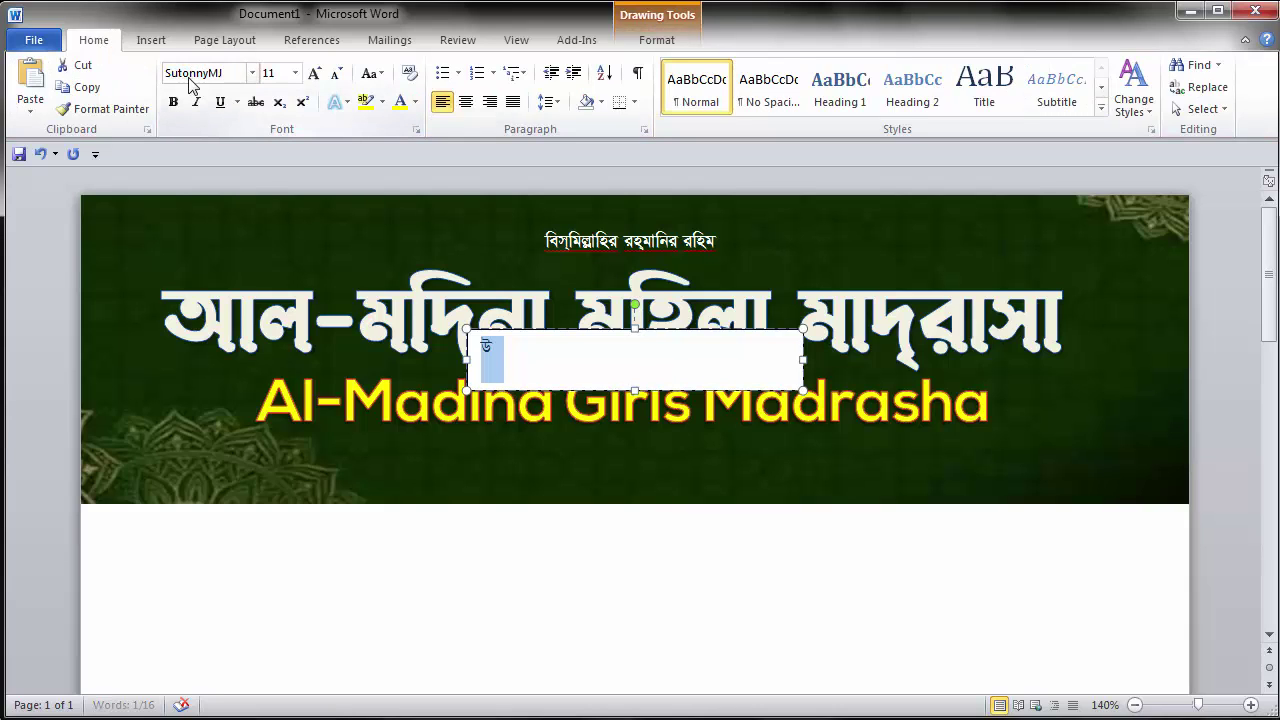
Step: Type the address 'উল্লাপাড়া, সিরাজগঞ্জ।', centre it and set it to 24 pt
click(556, 364)
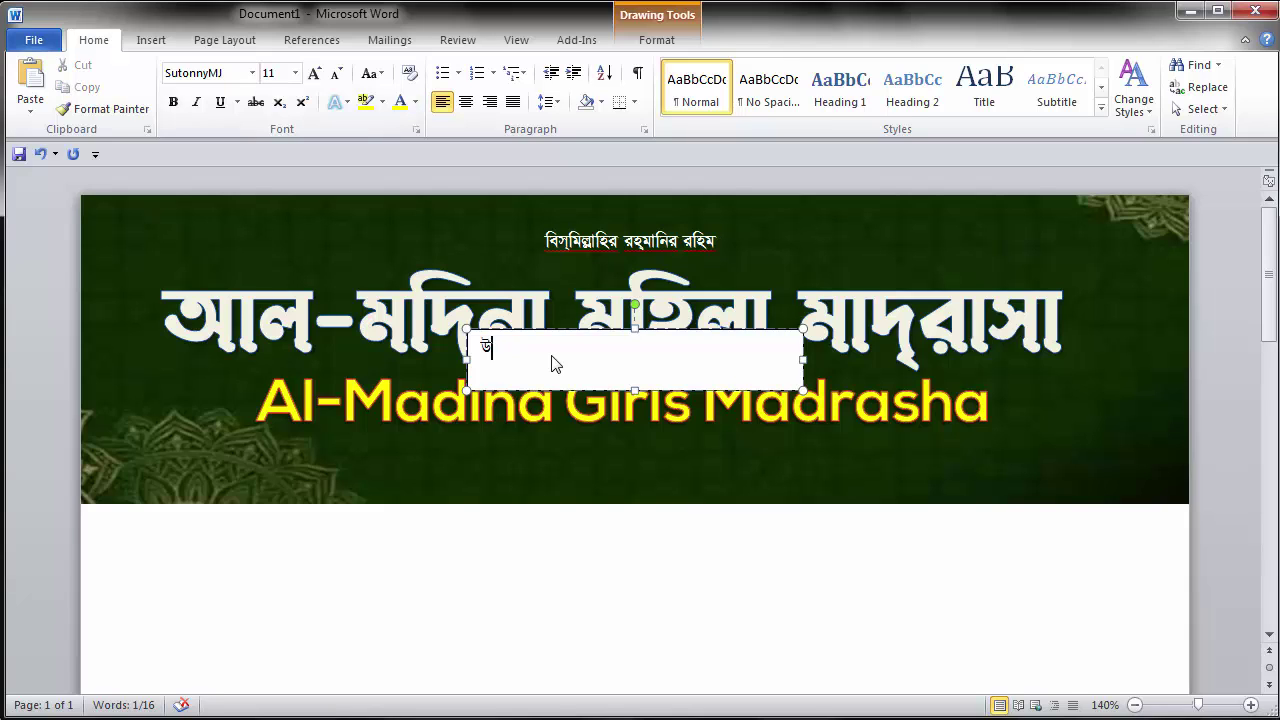
text(v)
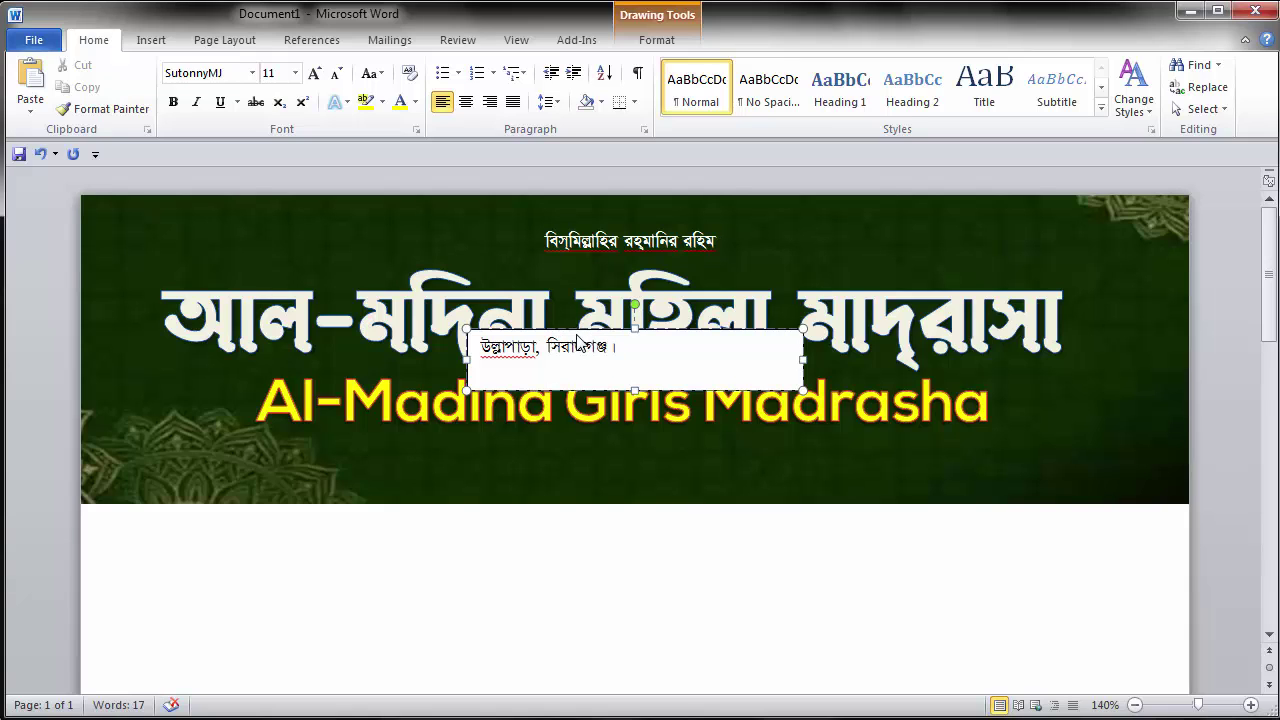
triple_click(567, 349)
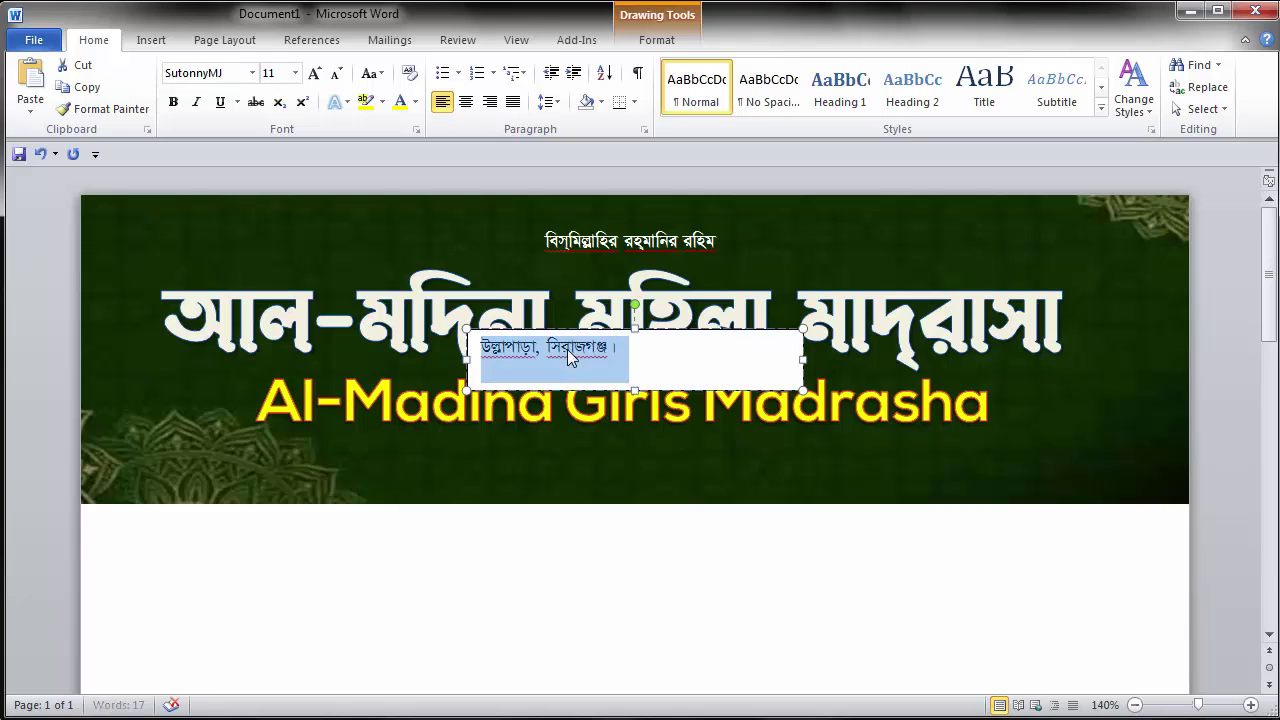
click(465, 101)
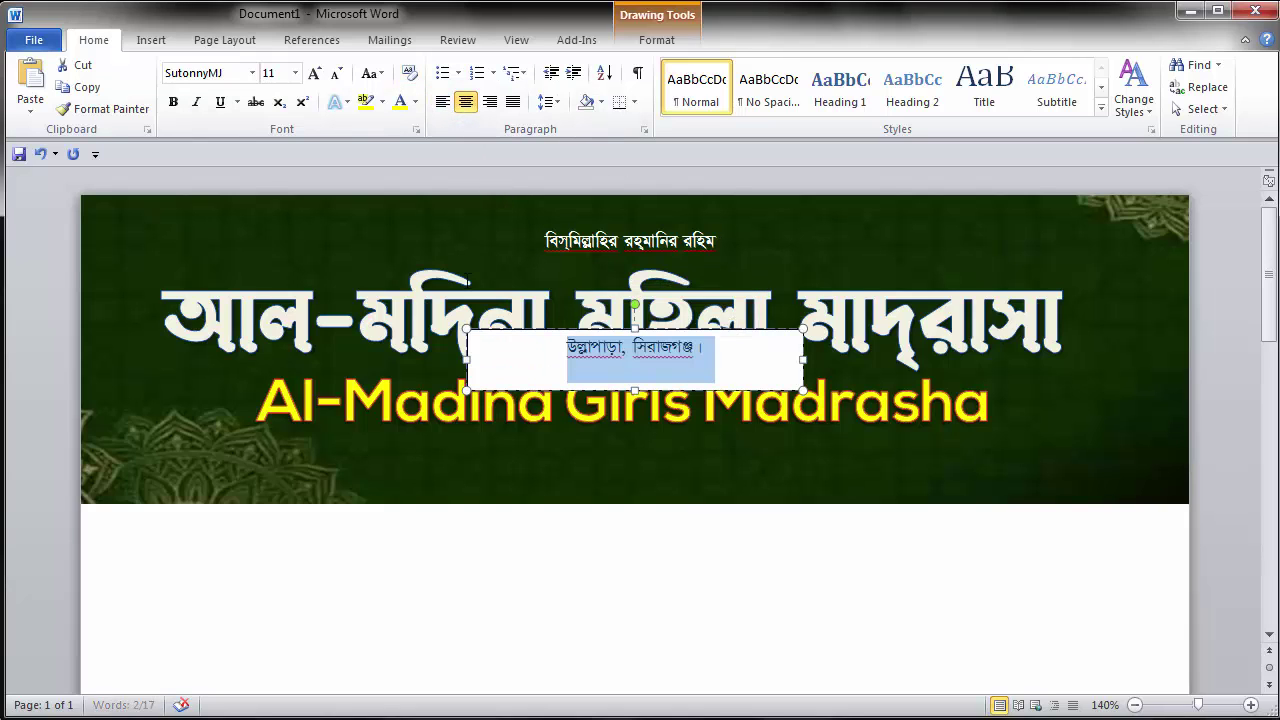
click(295, 73)
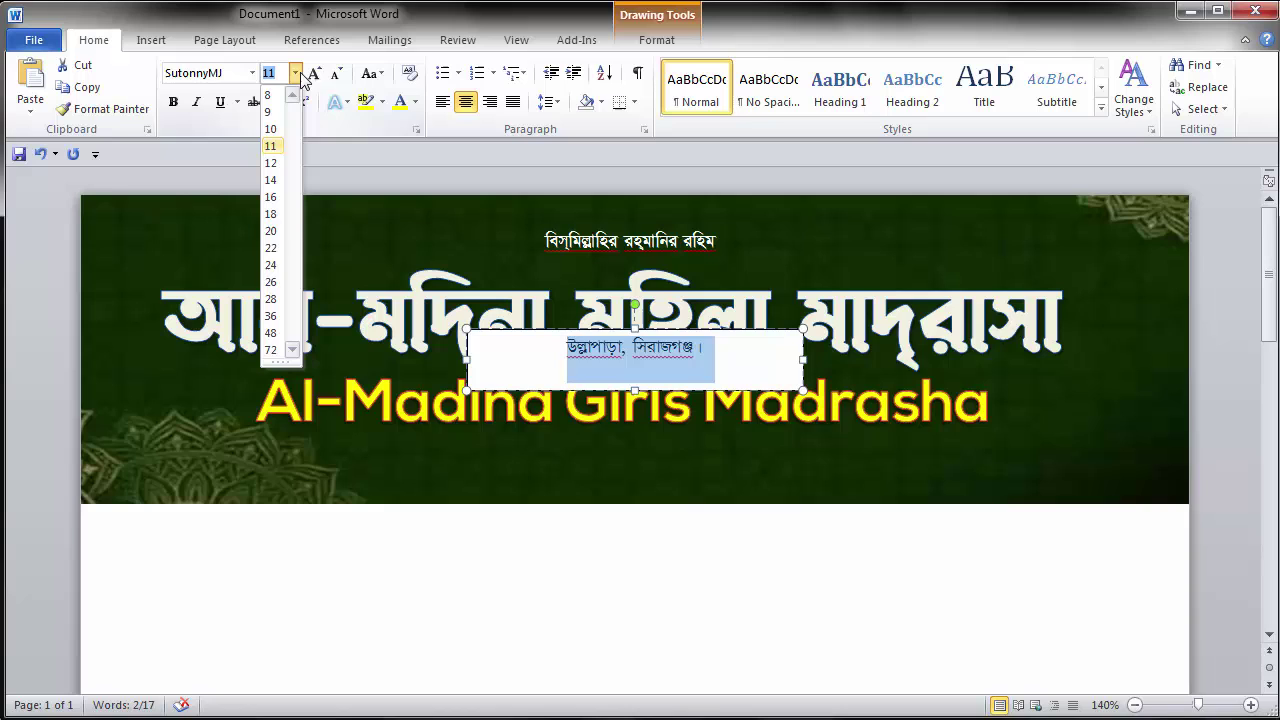
click(272, 265)
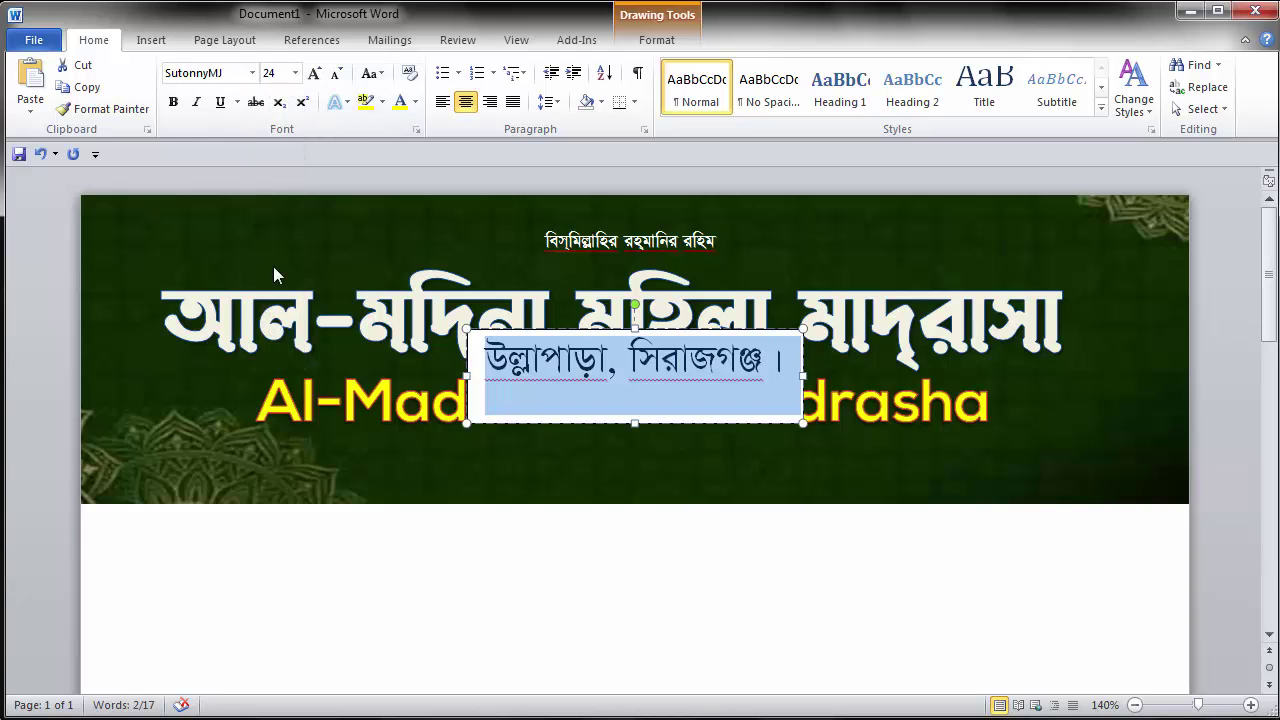
click(620, 340)
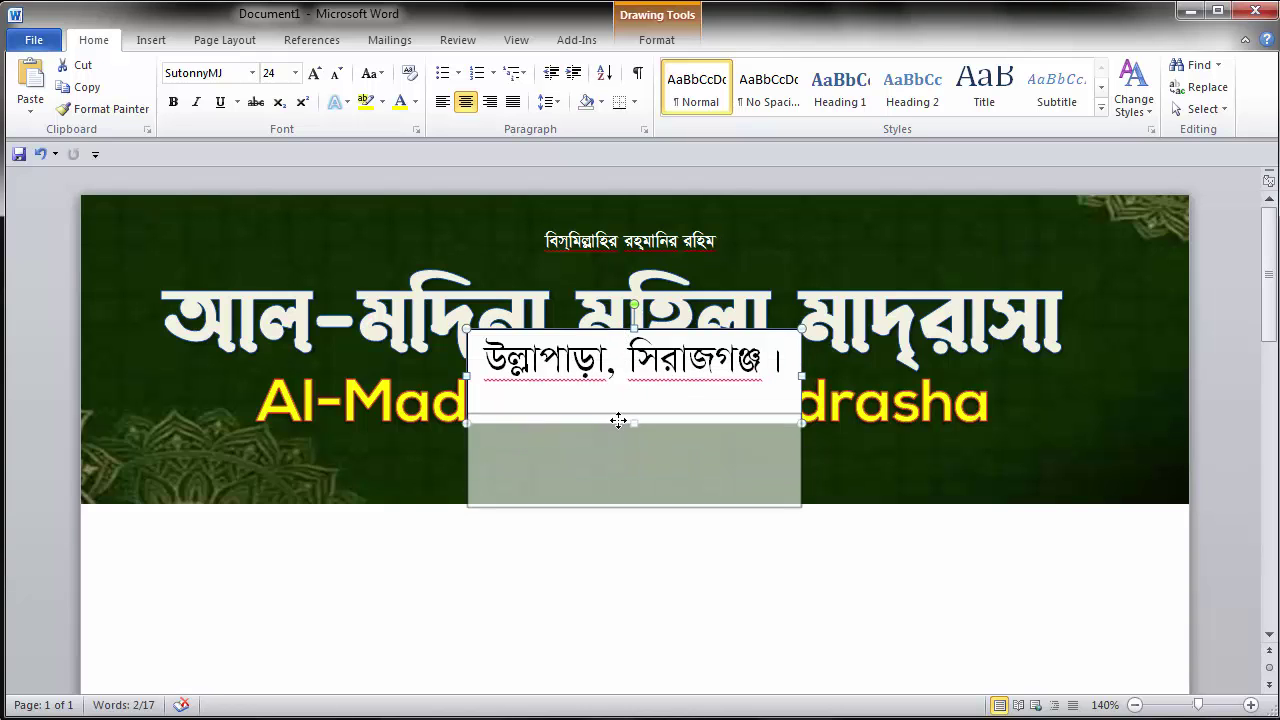
Step: Drag the address text box lower on the banner
click(708, 543)
click(654, 383)
mouse_move(650, 322)
mouse_down()
mouse_move(651, 444)
mouse_move(651, 427)
mouse_up()
Step: Give the address text box No Fill and No Outline
double_click(647, 419)
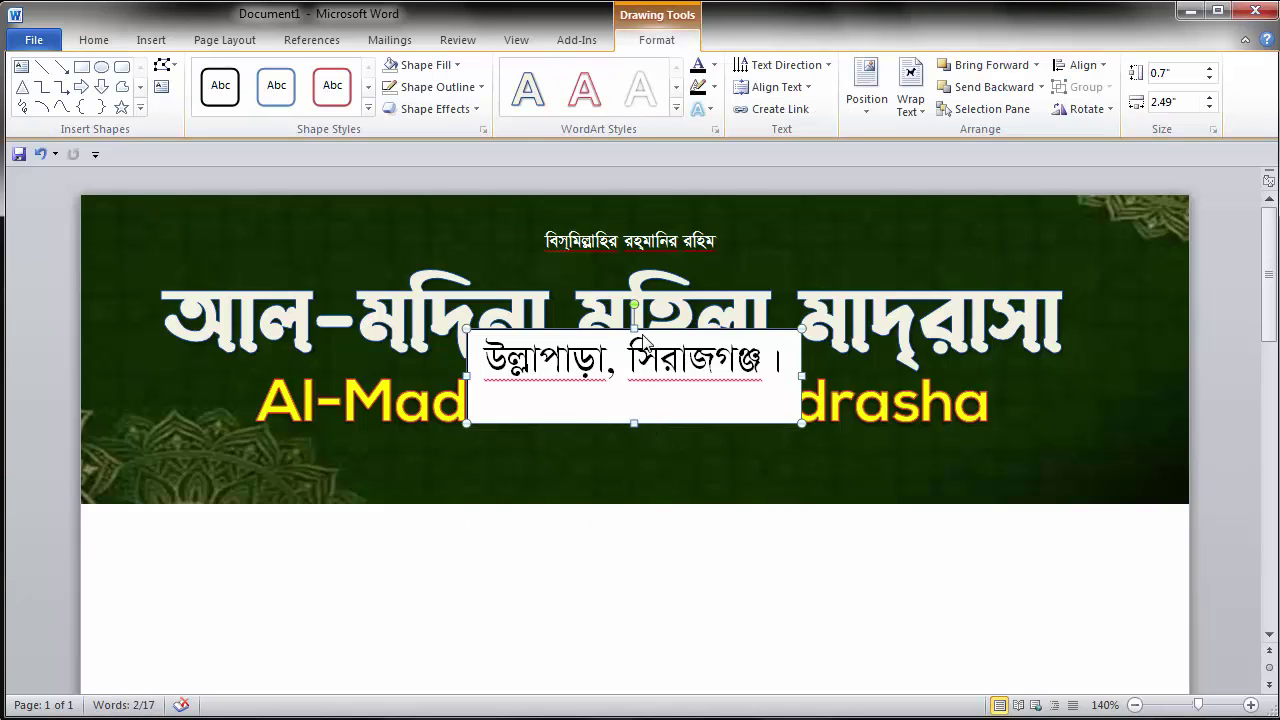
click(459, 66)
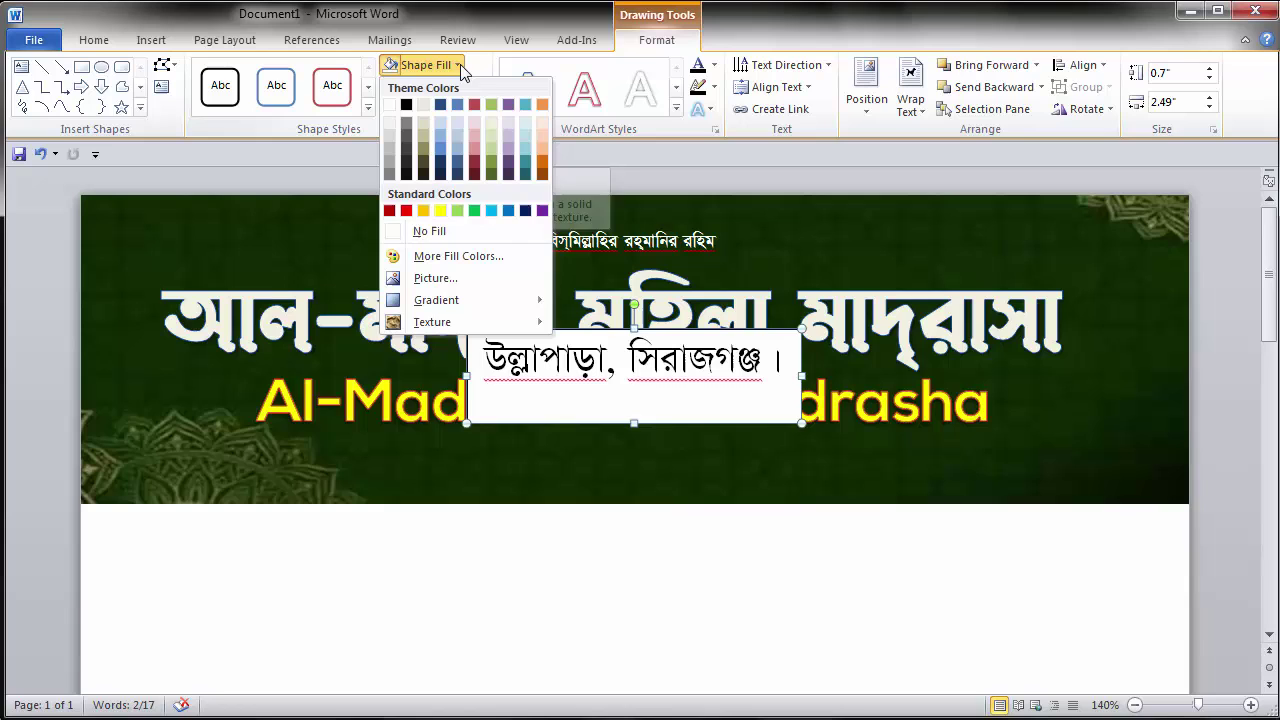
click(420, 232)
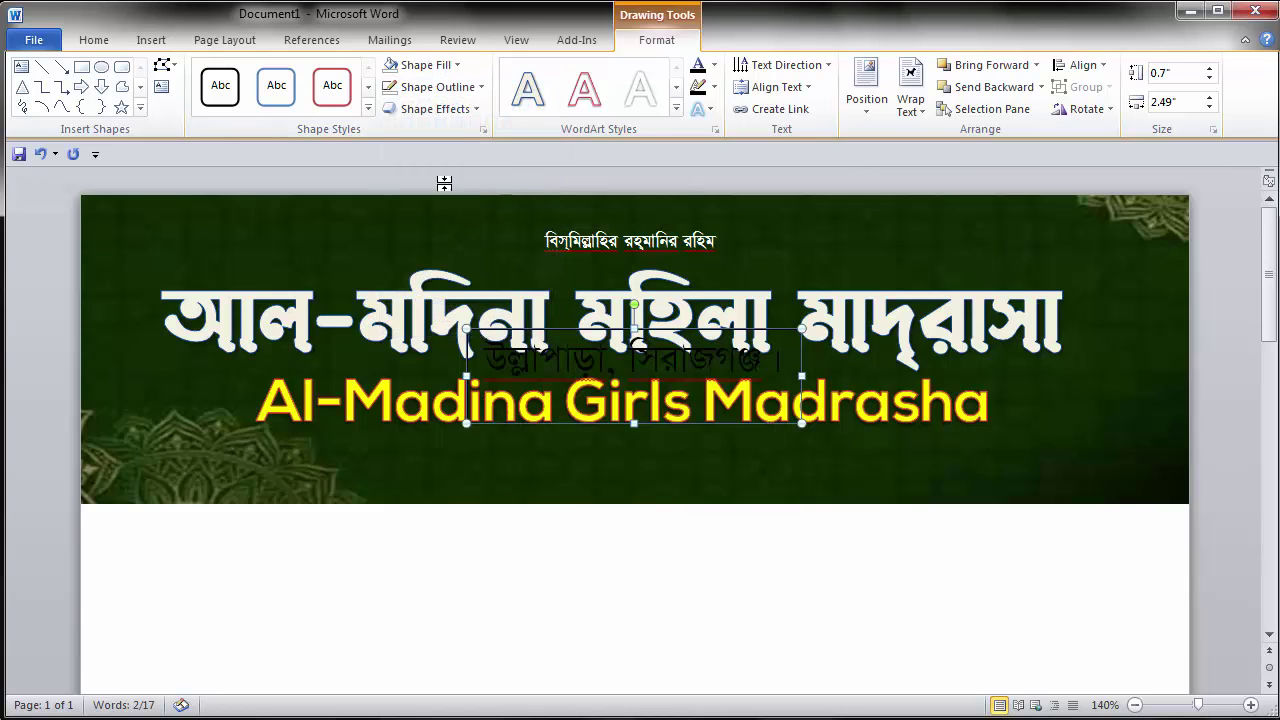
click(482, 87)
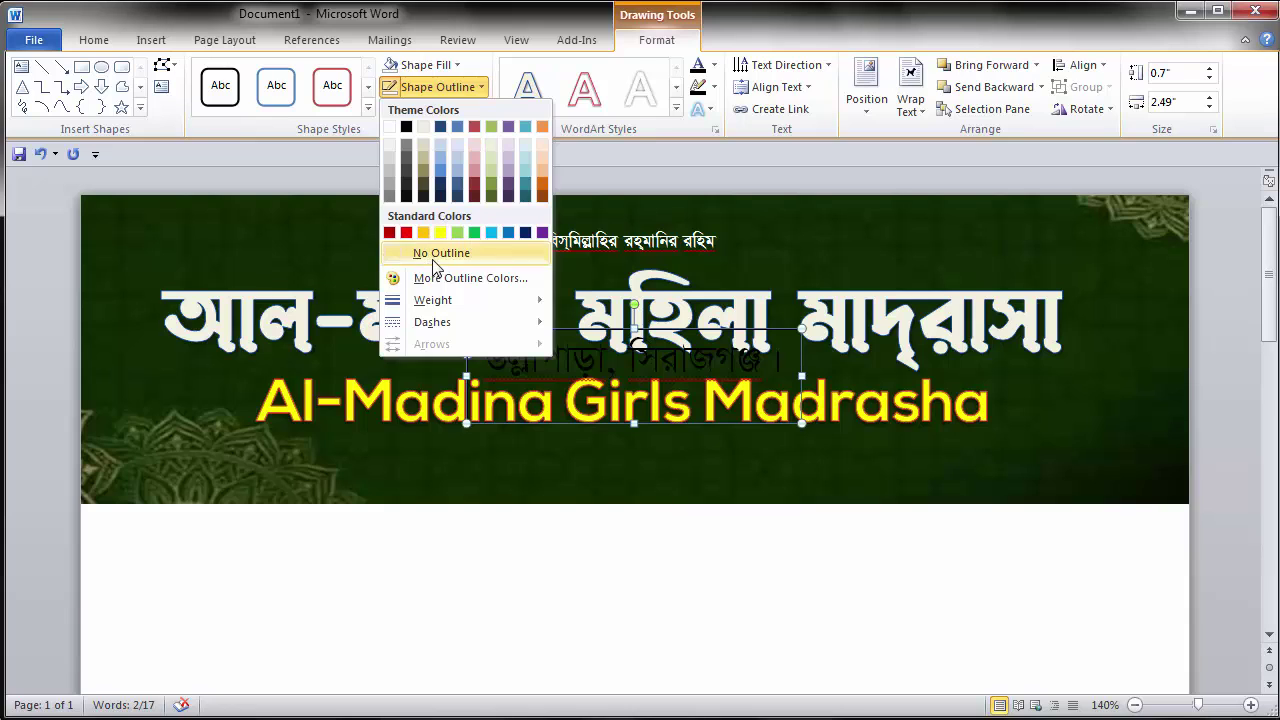
click(440, 257)
Step: Make the address text white and bold, and place it below the English title
triple_click(682, 360)
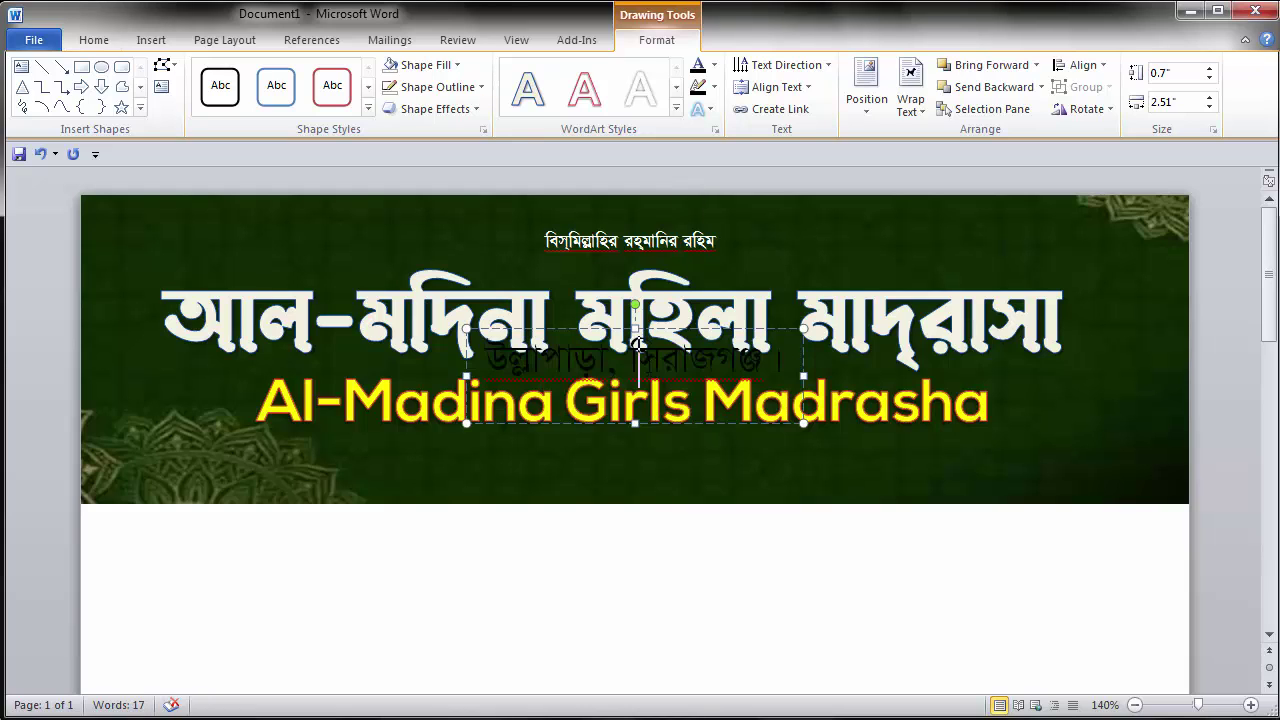
mouse_move(647, 364)
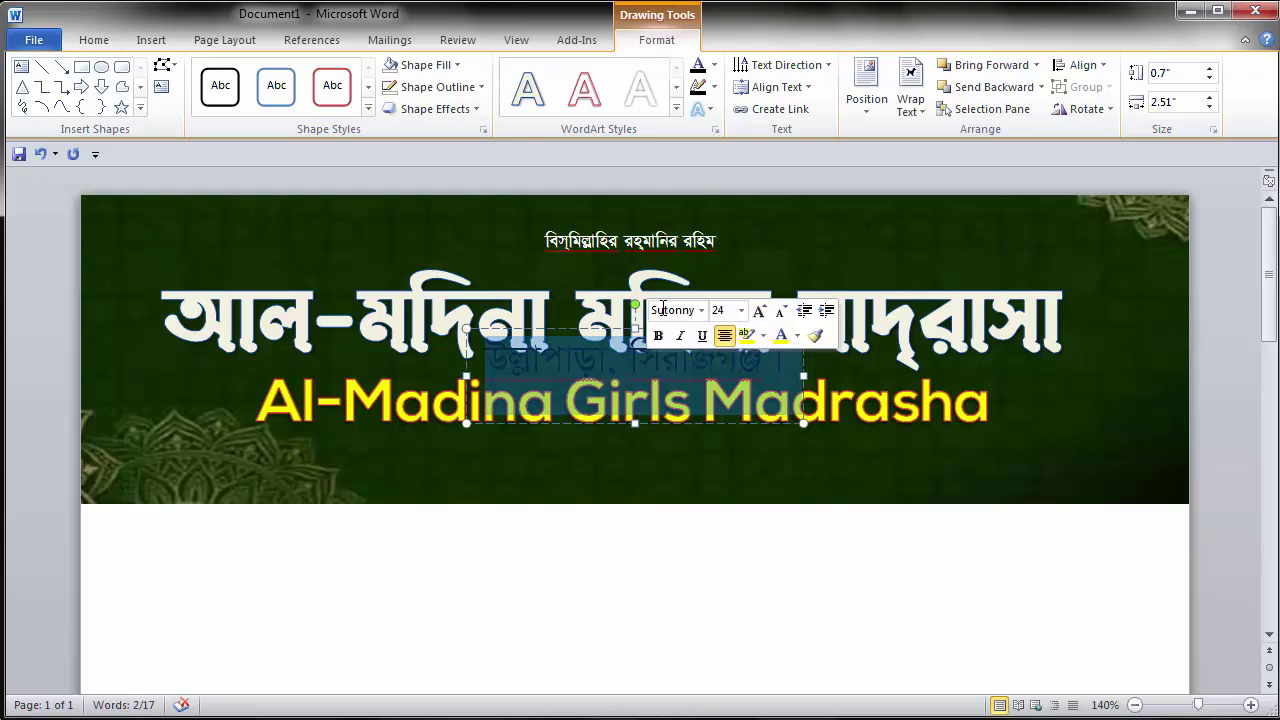
click(798, 337)
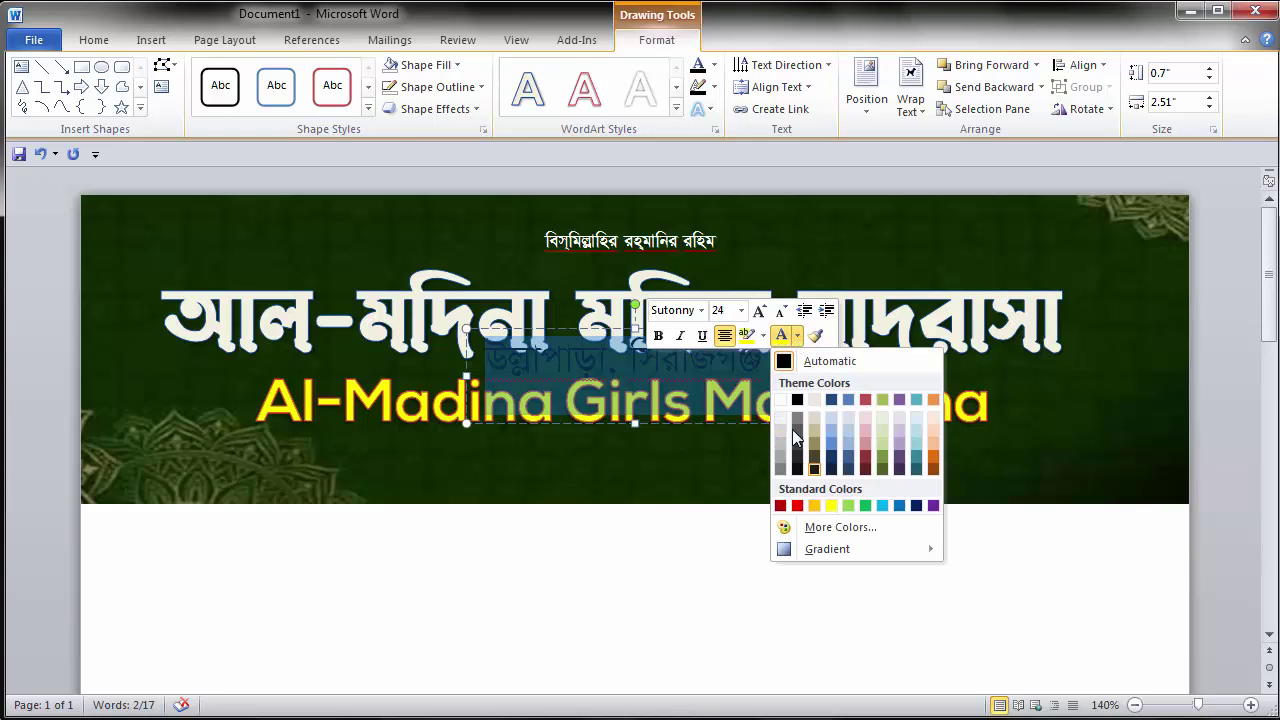
click(781, 401)
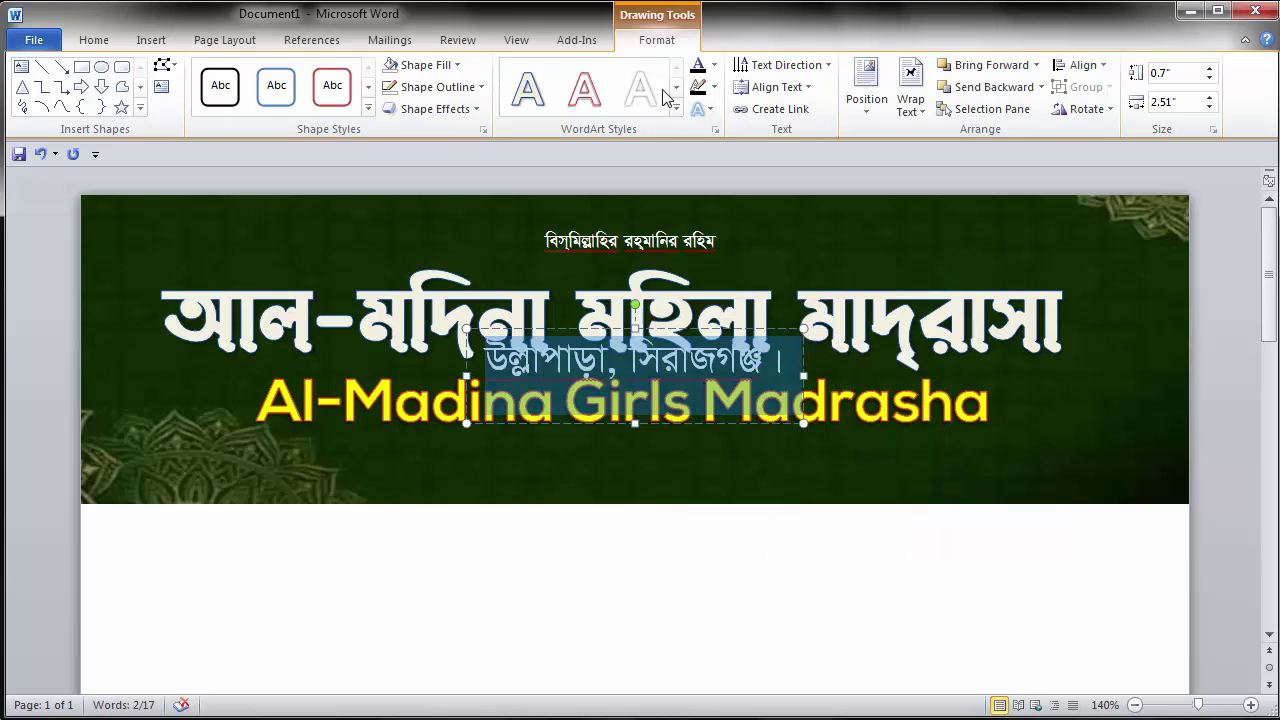
click(93, 42)
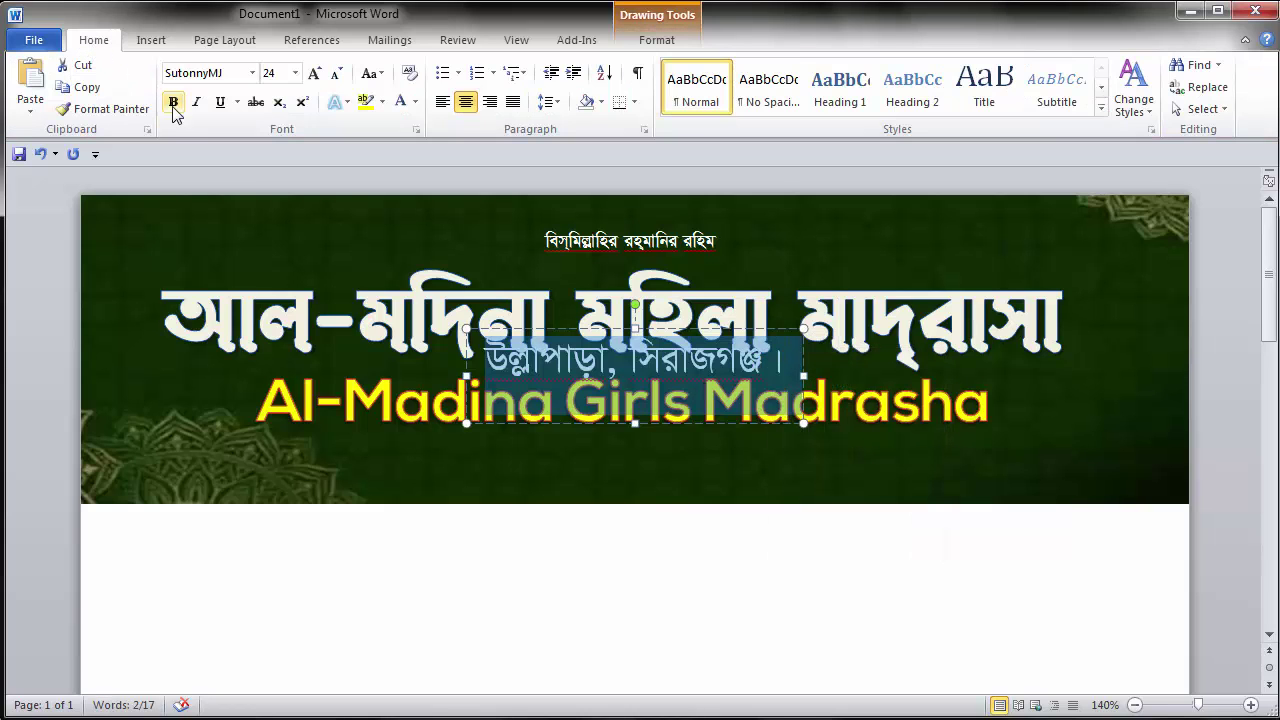
click(172, 103)
click(610, 345)
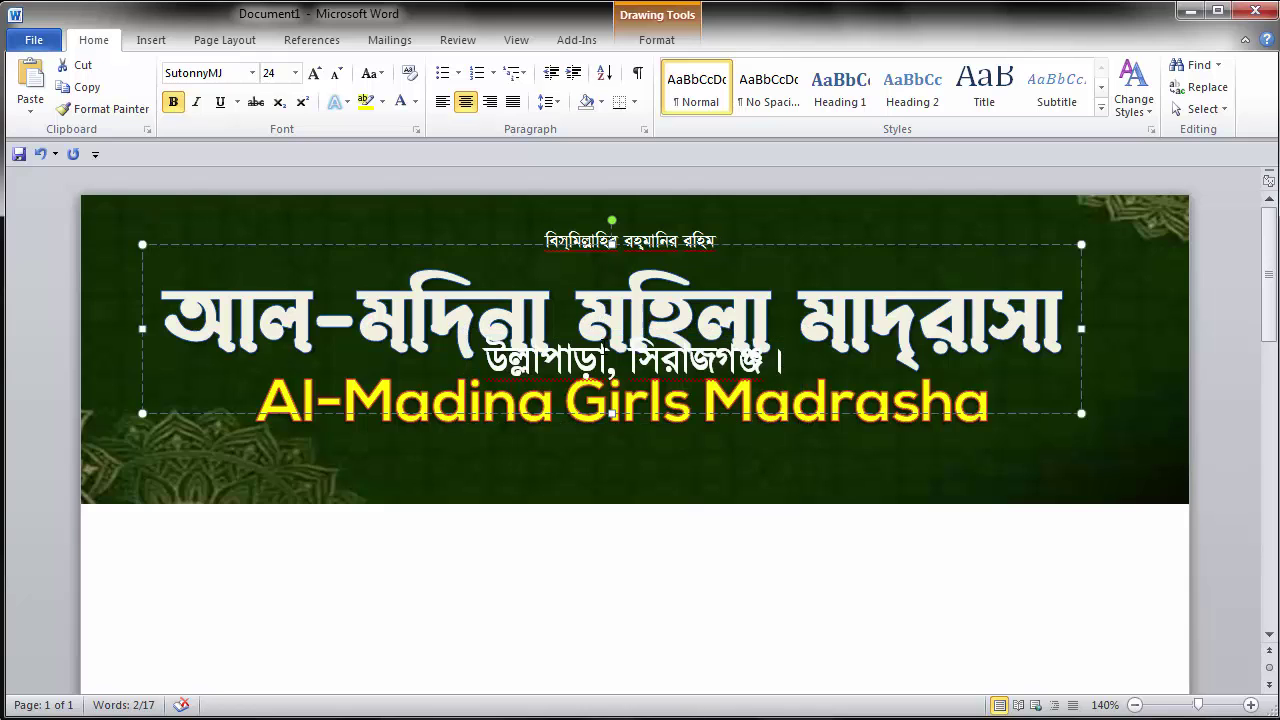
drag(640, 360, 655, 462)
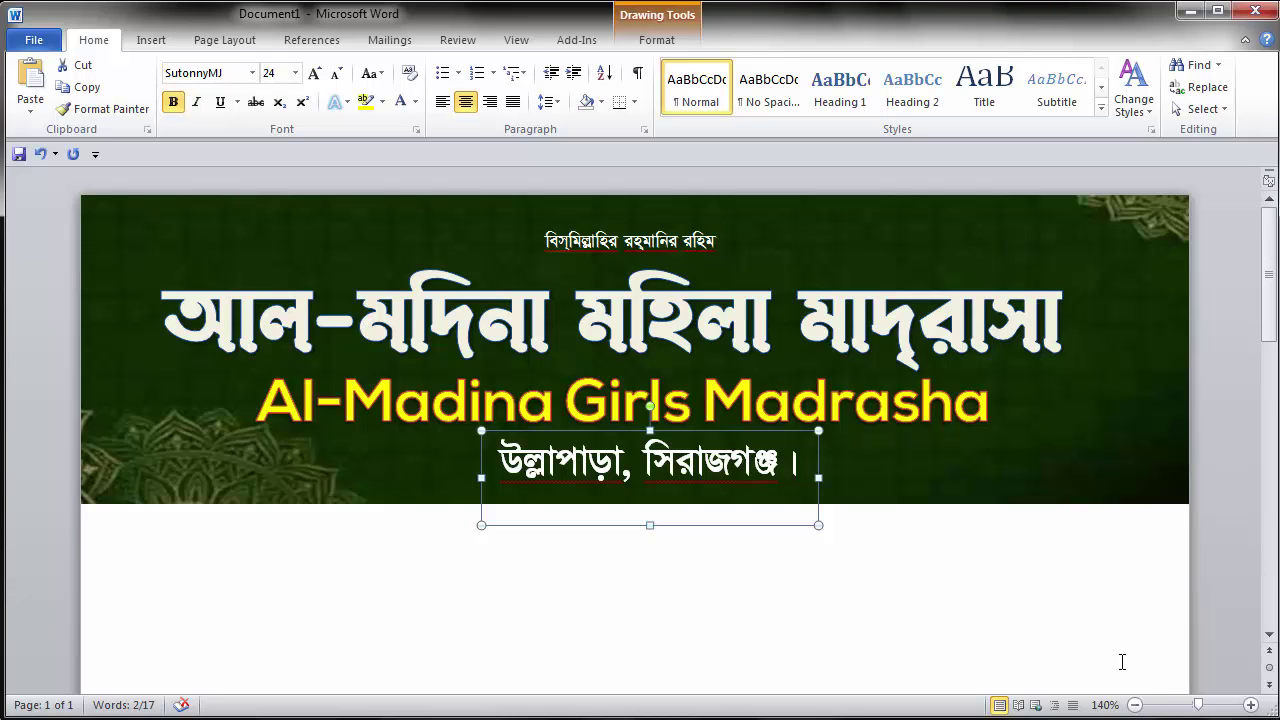
drag(1197, 706, 1176, 706)
click(443, 482)
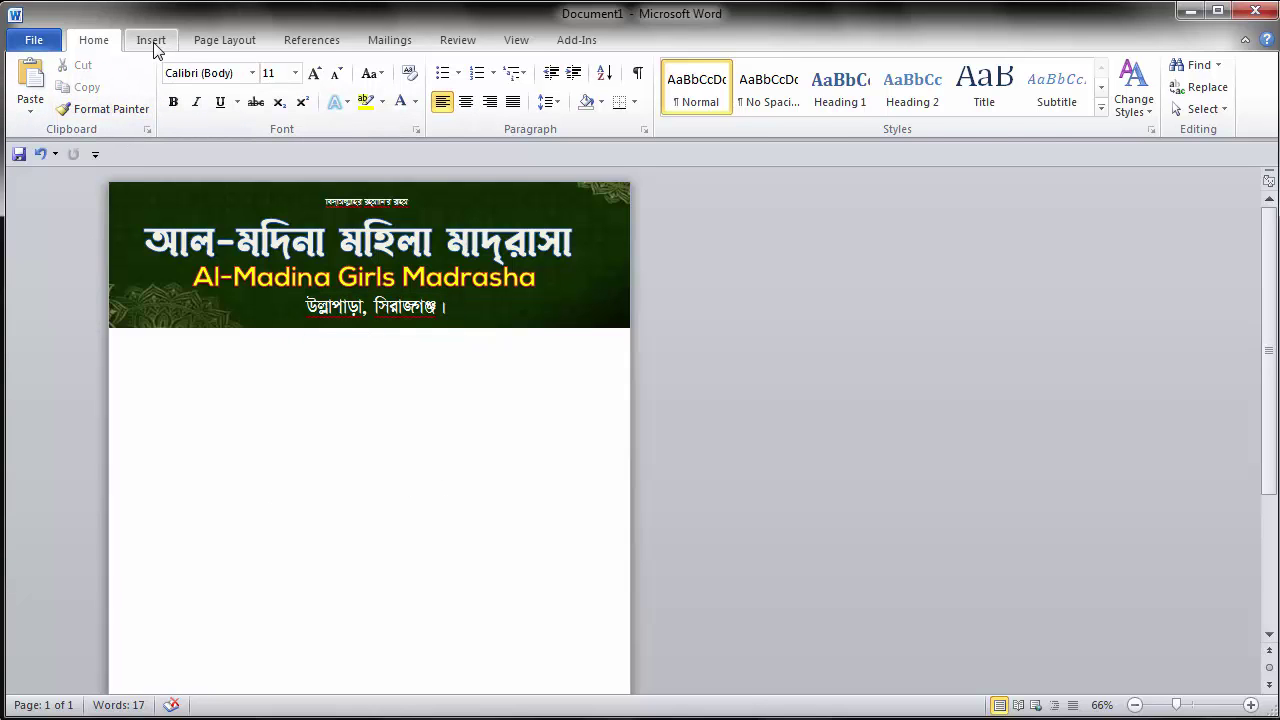
Step: Draw a snipped-corner rectangle and stretch it to about 4.89" x 10.11" over the top banner
click(152, 42)
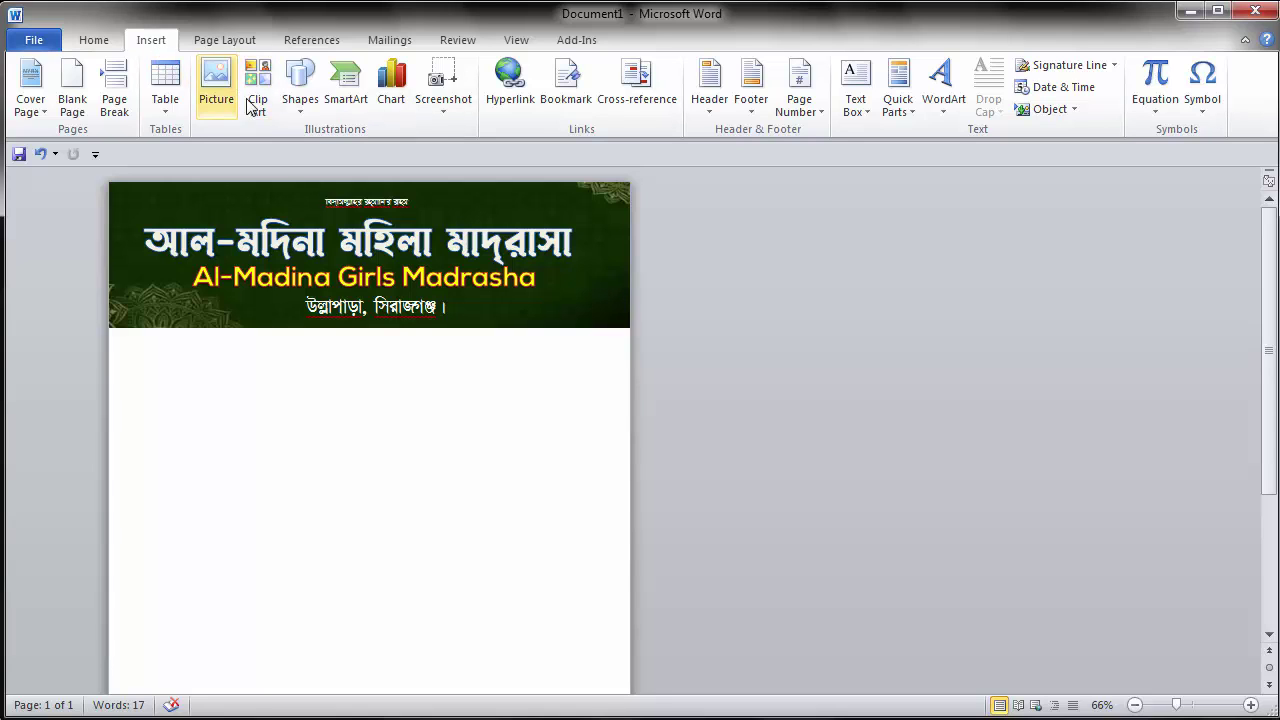
click(300, 98)
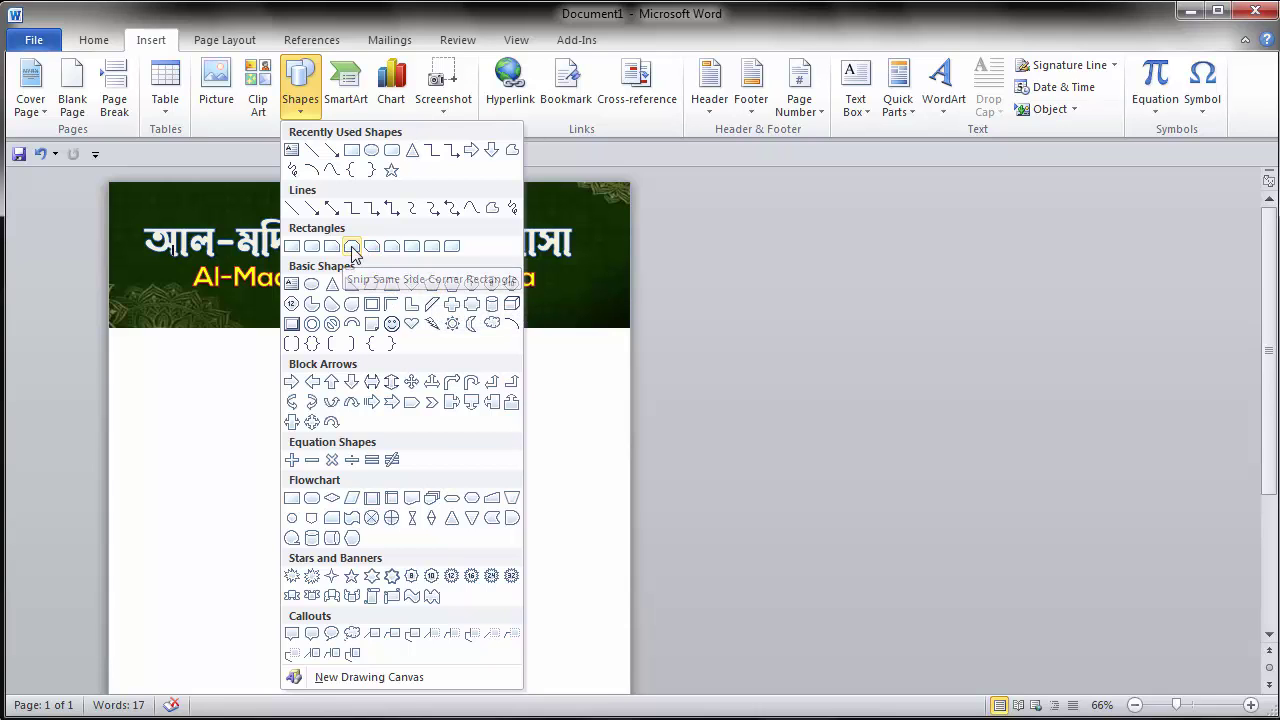
click(350, 248)
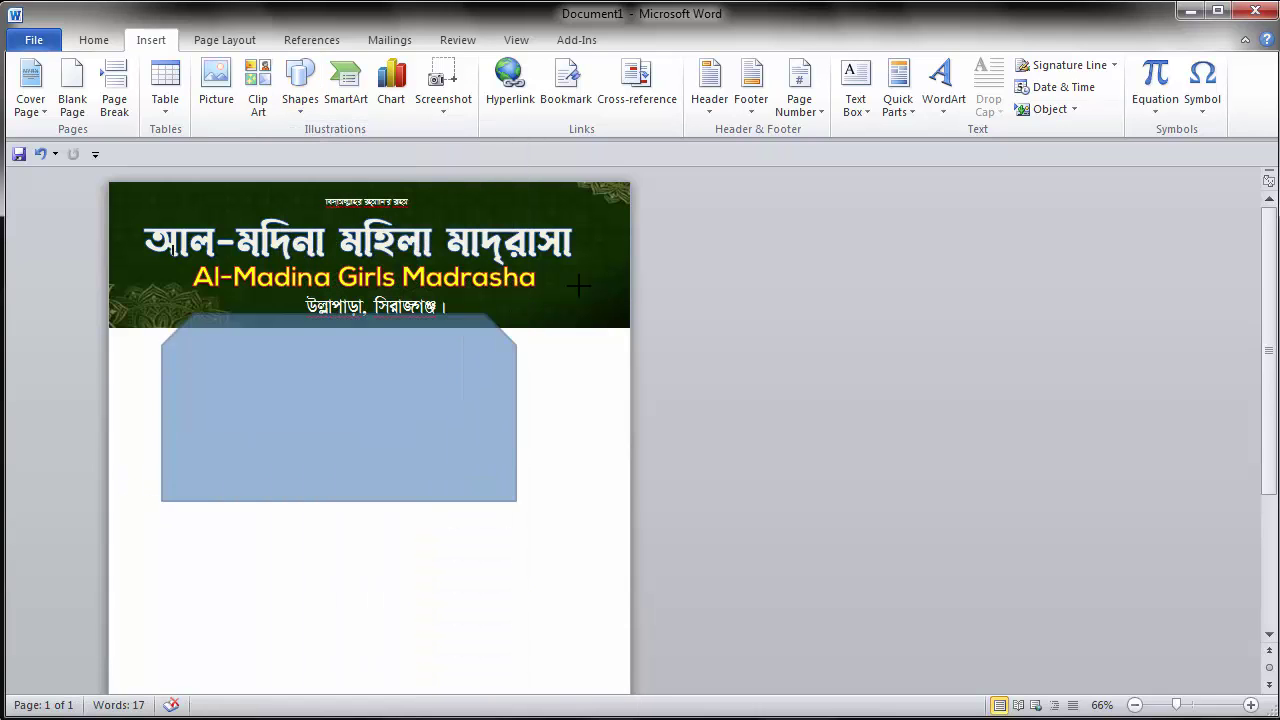
drag(166, 501, 657, 214)
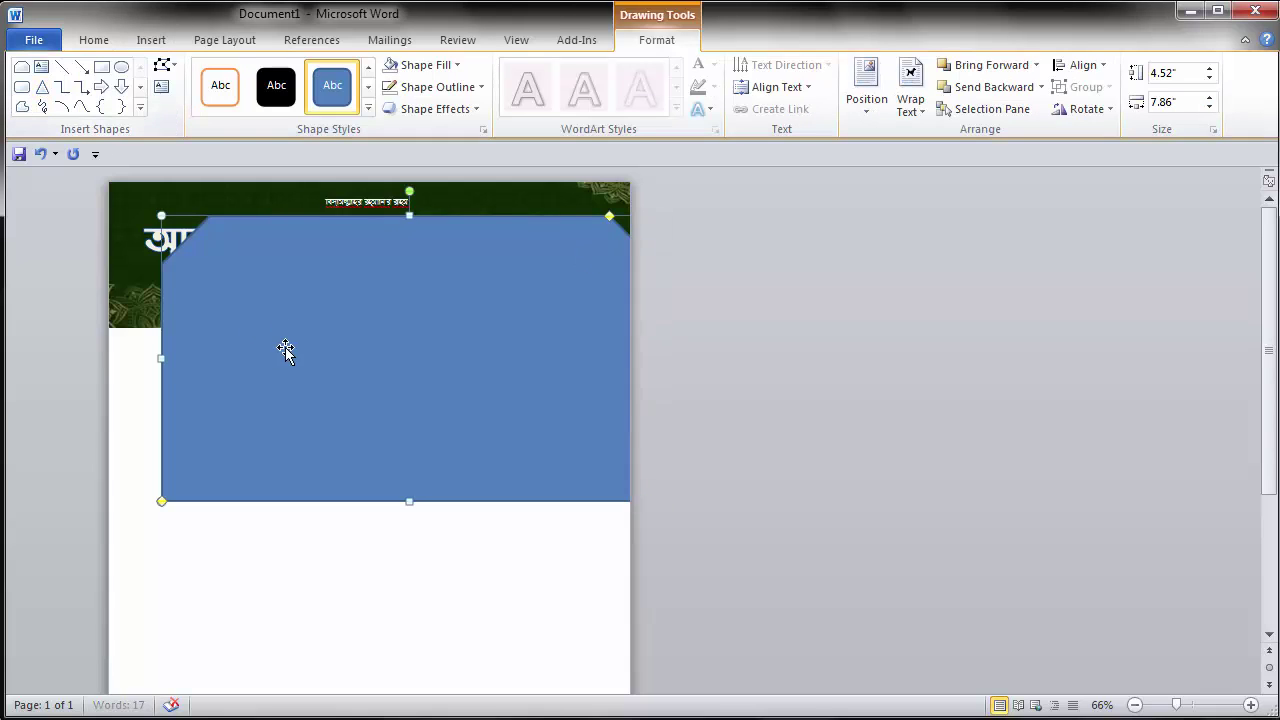
drag(445, 352, 366, 275)
drag(579, 418, 720, 440)
drag(150, 370, 241, 375)
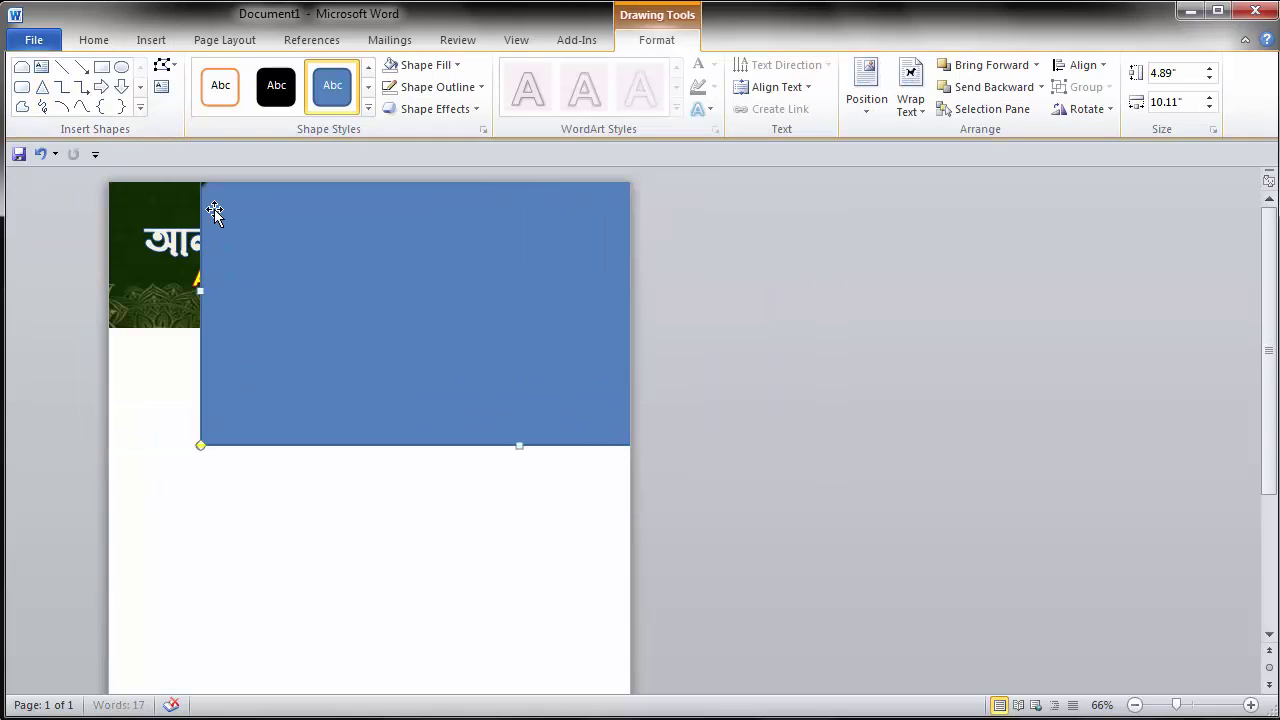
click(163, 65)
Step: Edit the rectangle's points, pulling its bottom corner points outward and down
click(205, 115)
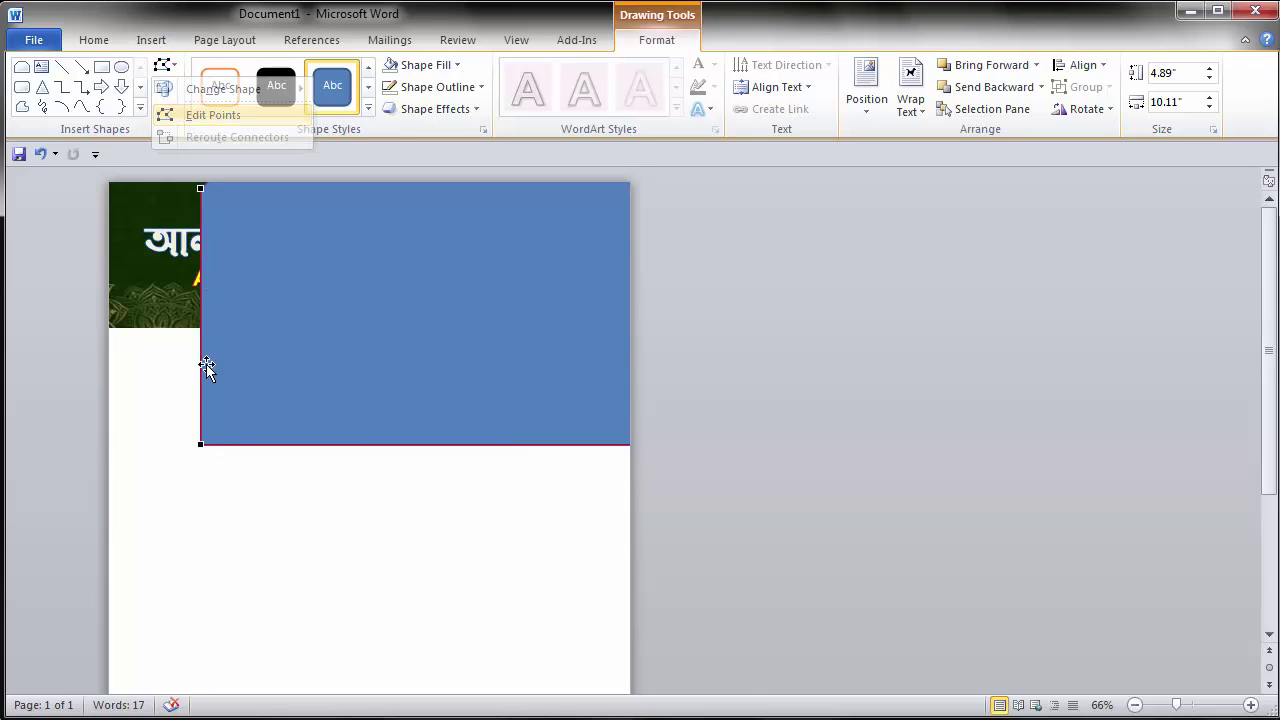
mouse_move(200, 441)
mouse_down()
mouse_move(151, 437)
mouse_move(266, 527)
mouse_up()
drag(377, 417, 349, 277)
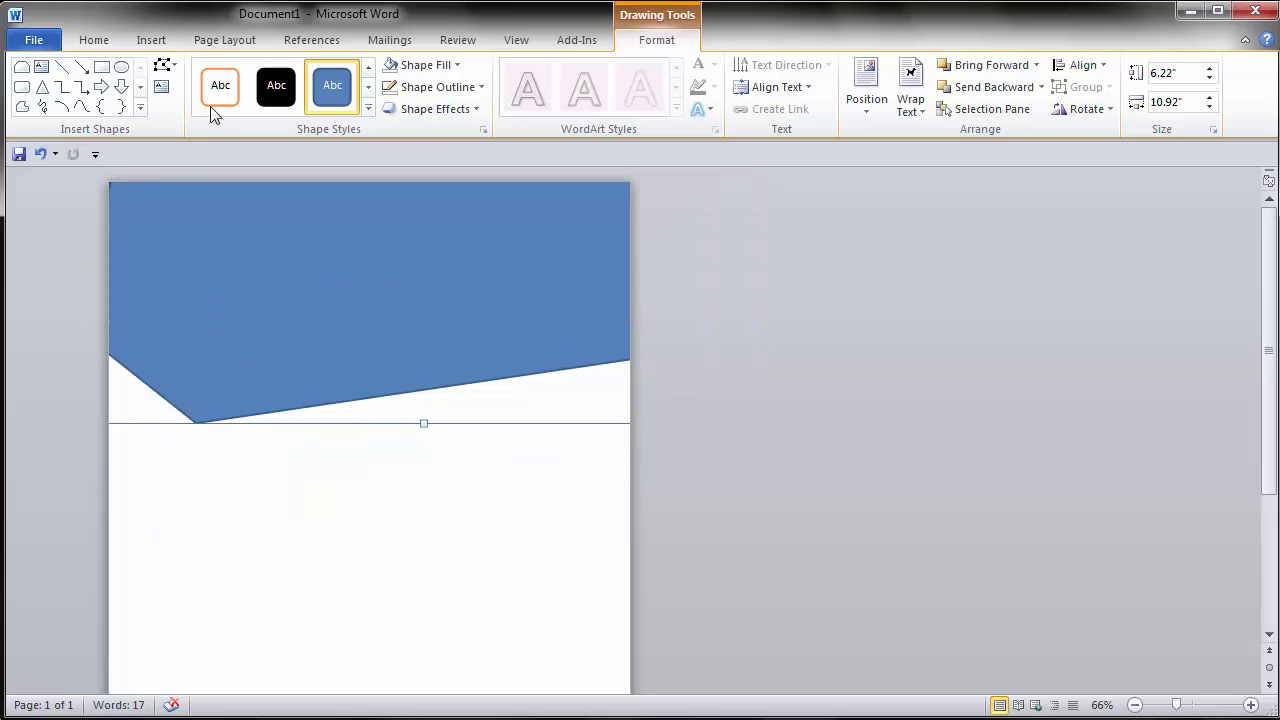
click(163, 65)
click(210, 115)
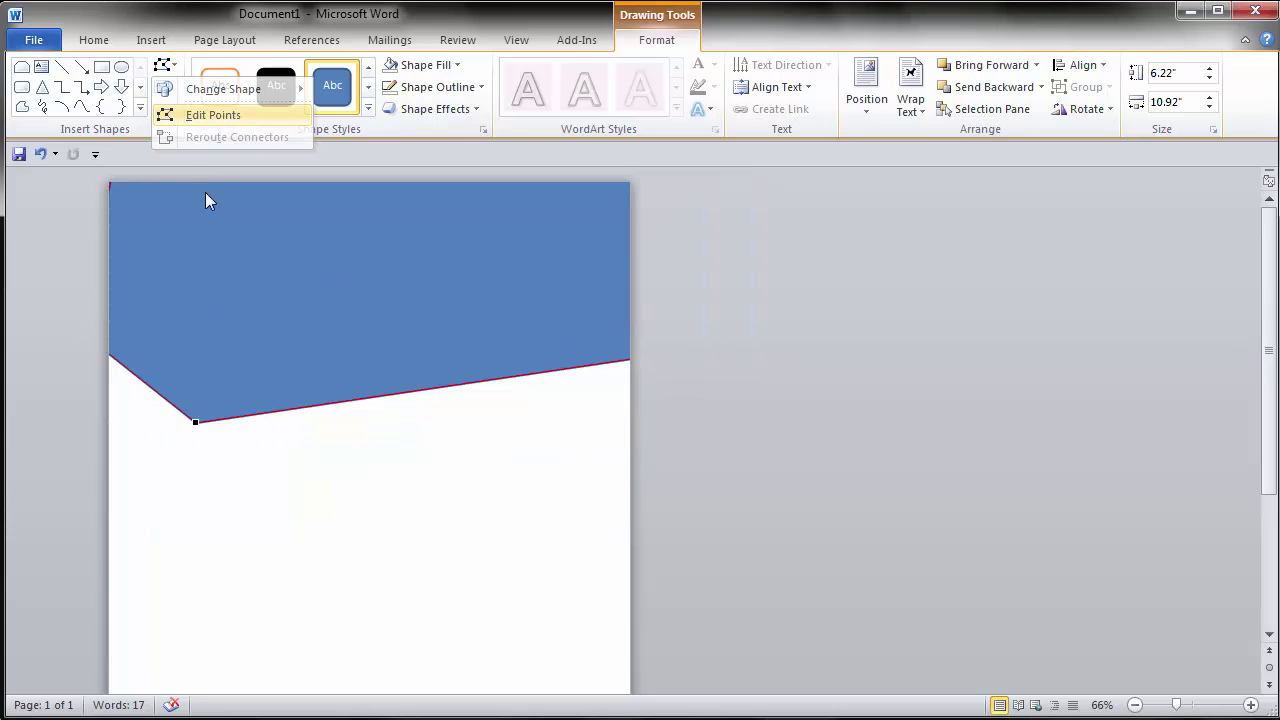
Step: Curve the bottom edge into a smooth dip and move the shape up to the page top
mouse_move(285, 409)
mouse_down()
mouse_move(425, 477)
mouse_move(425, 519)
mouse_up()
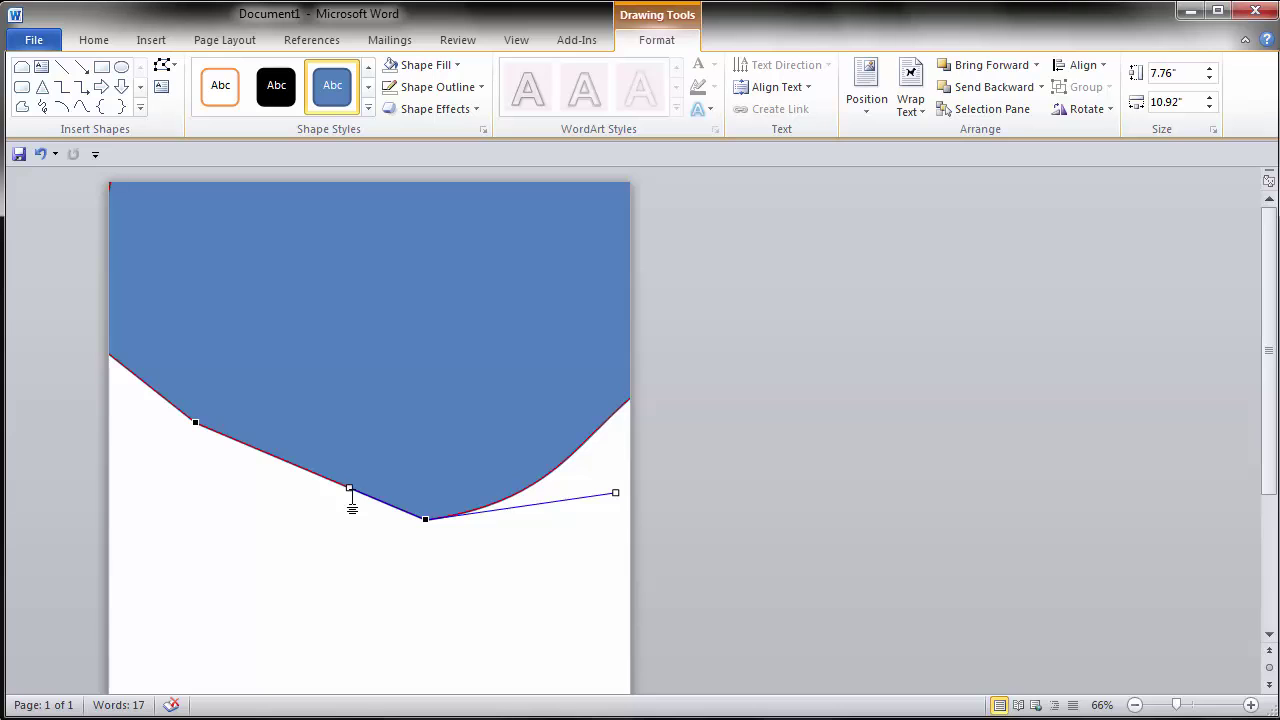
drag(338, 487, 215, 556)
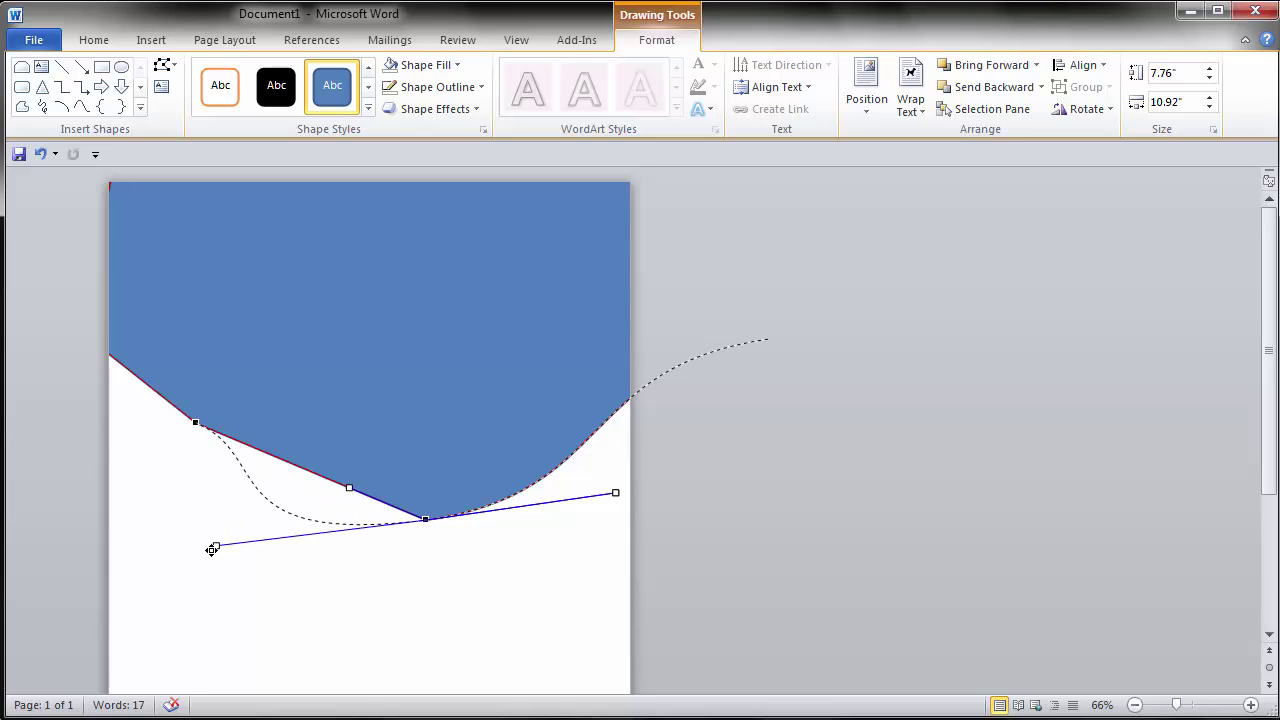
drag(197, 422, 185, 367)
drag(399, 432, 372, 336)
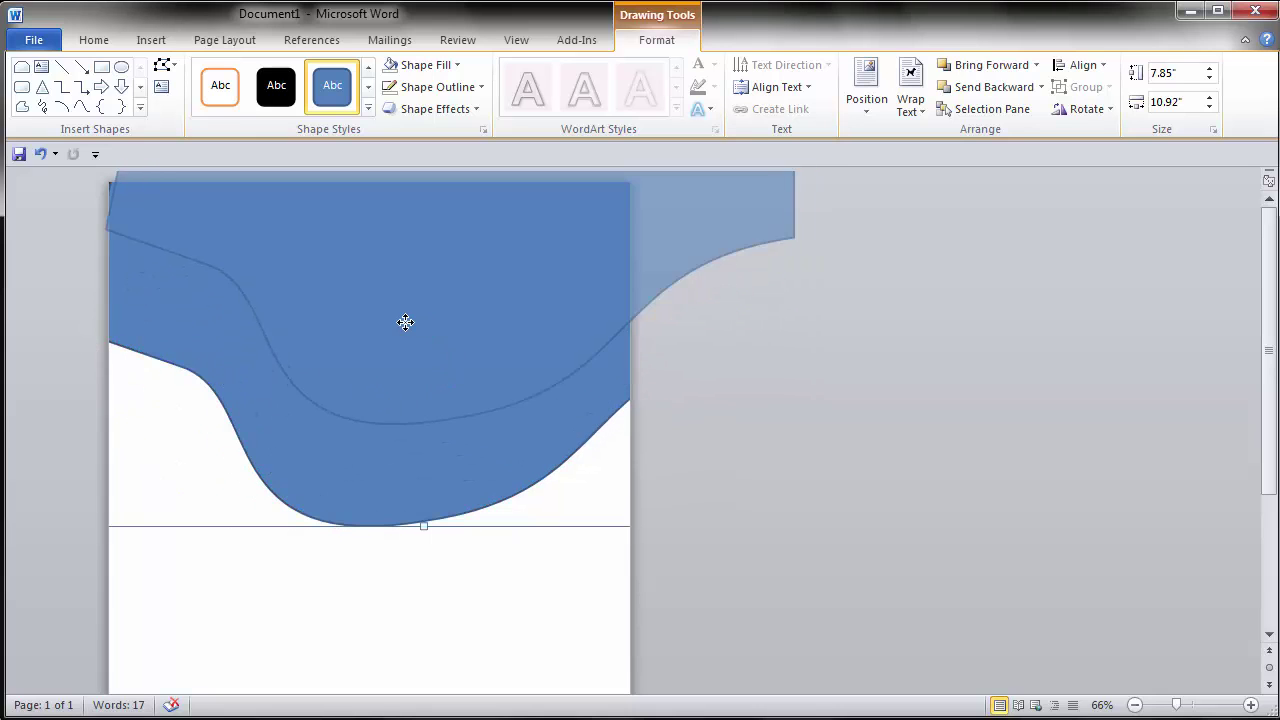
drag(390, 318, 400, 327)
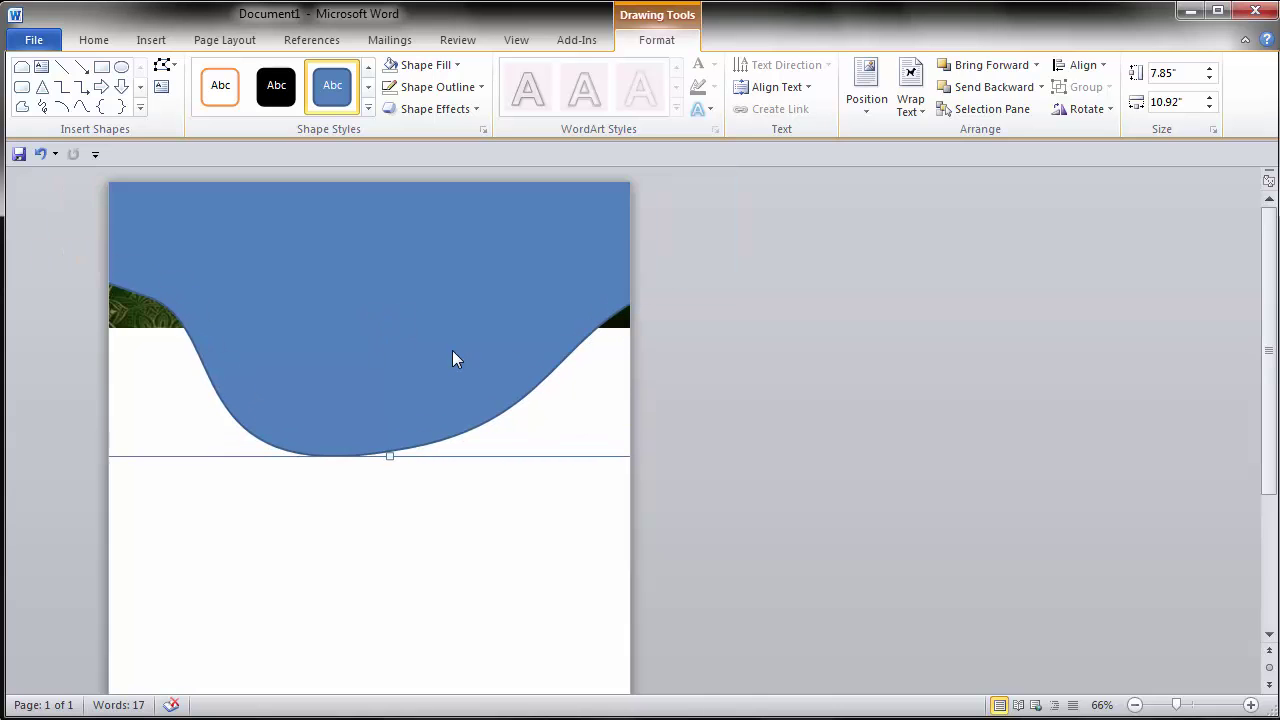
drag(454, 354, 454, 351)
Step: Send the curved shape behind the banner text using Send Behind Text
click(1022, 89)
click(1022, 89)
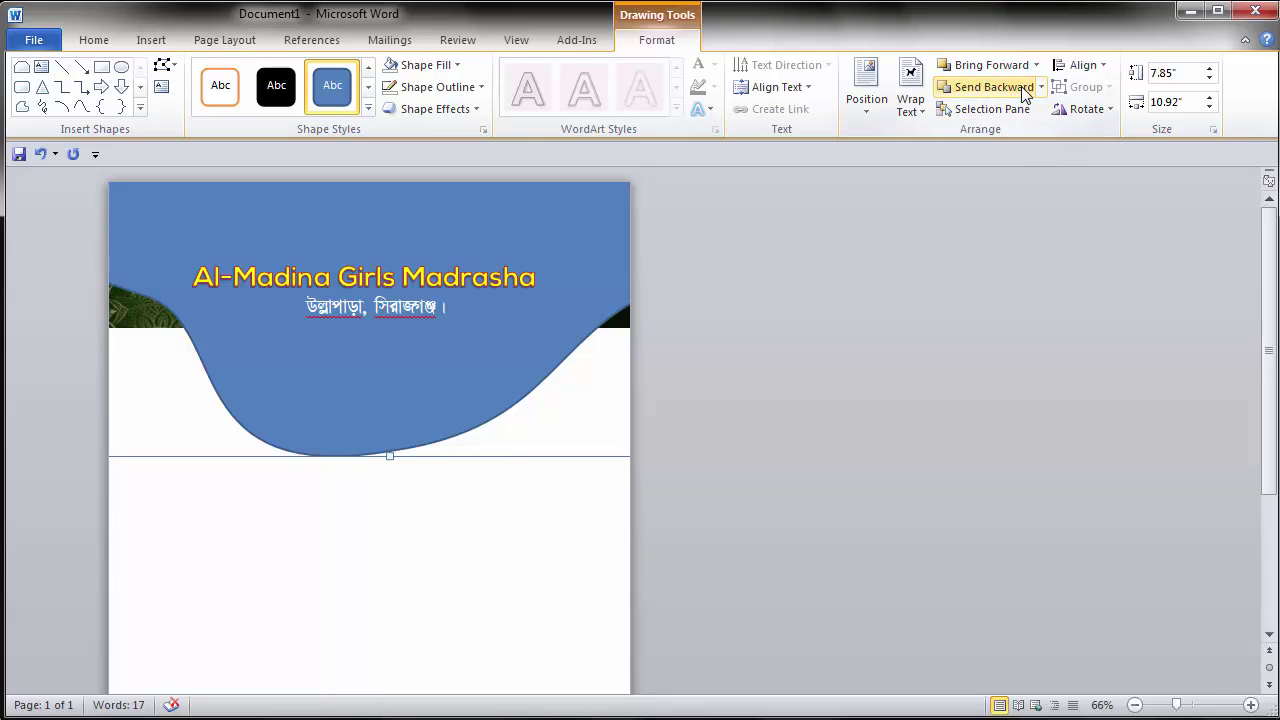
click(1022, 89)
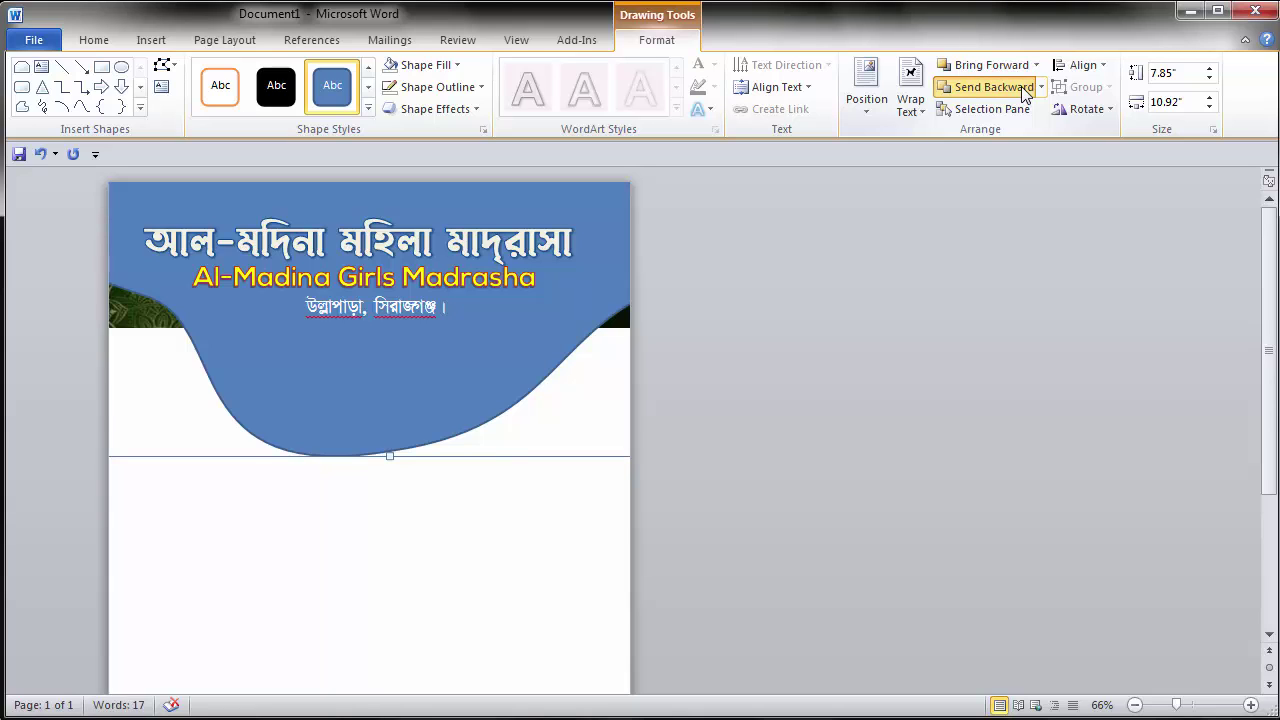
click(1024, 90)
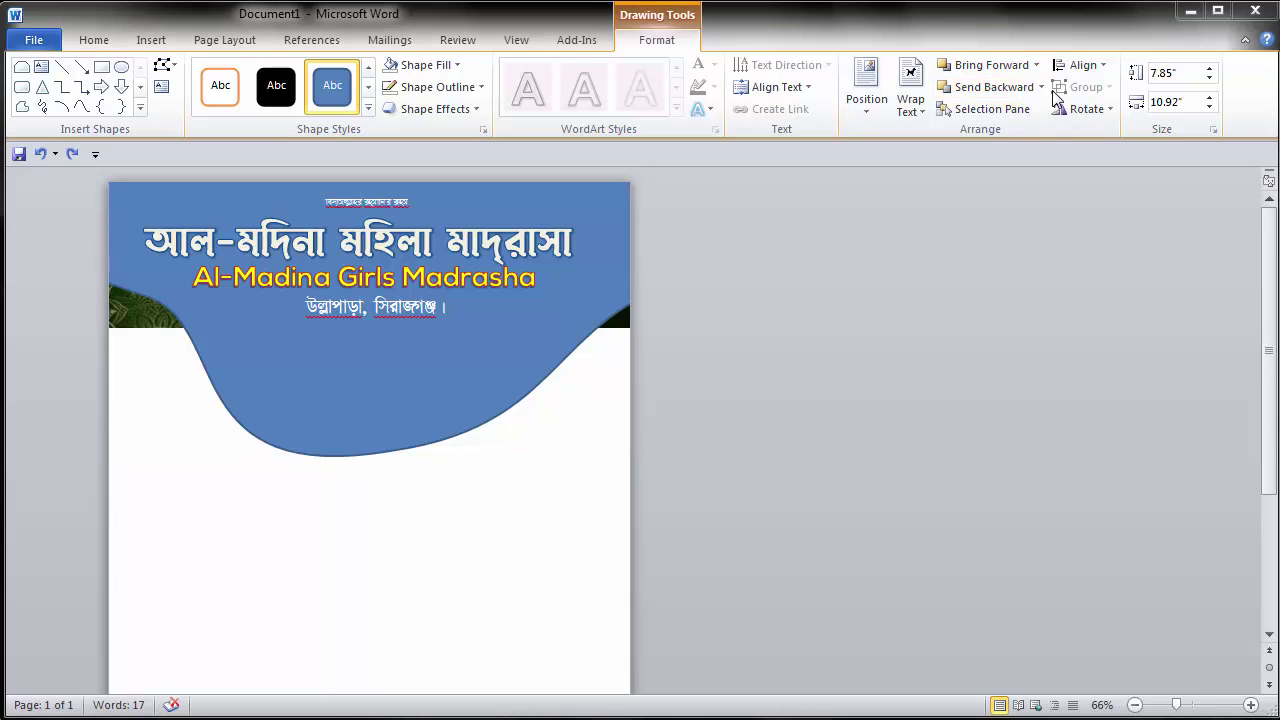
click(1041, 87)
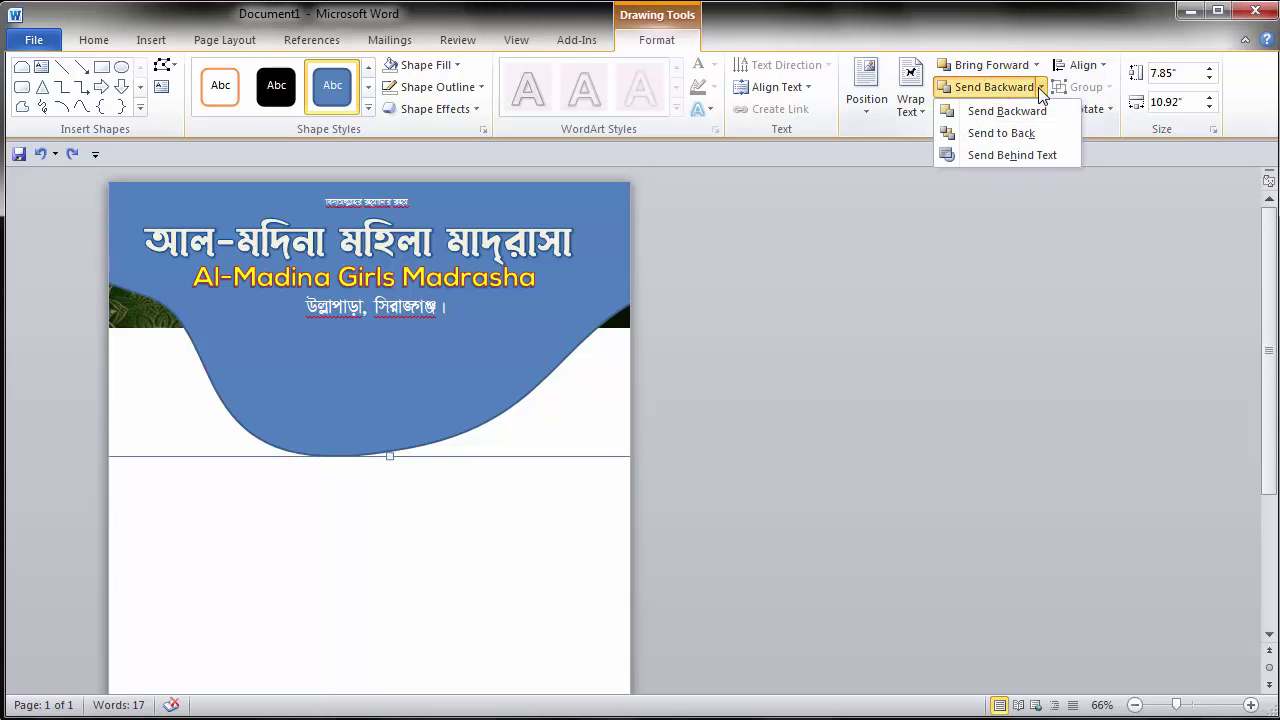
click(1010, 156)
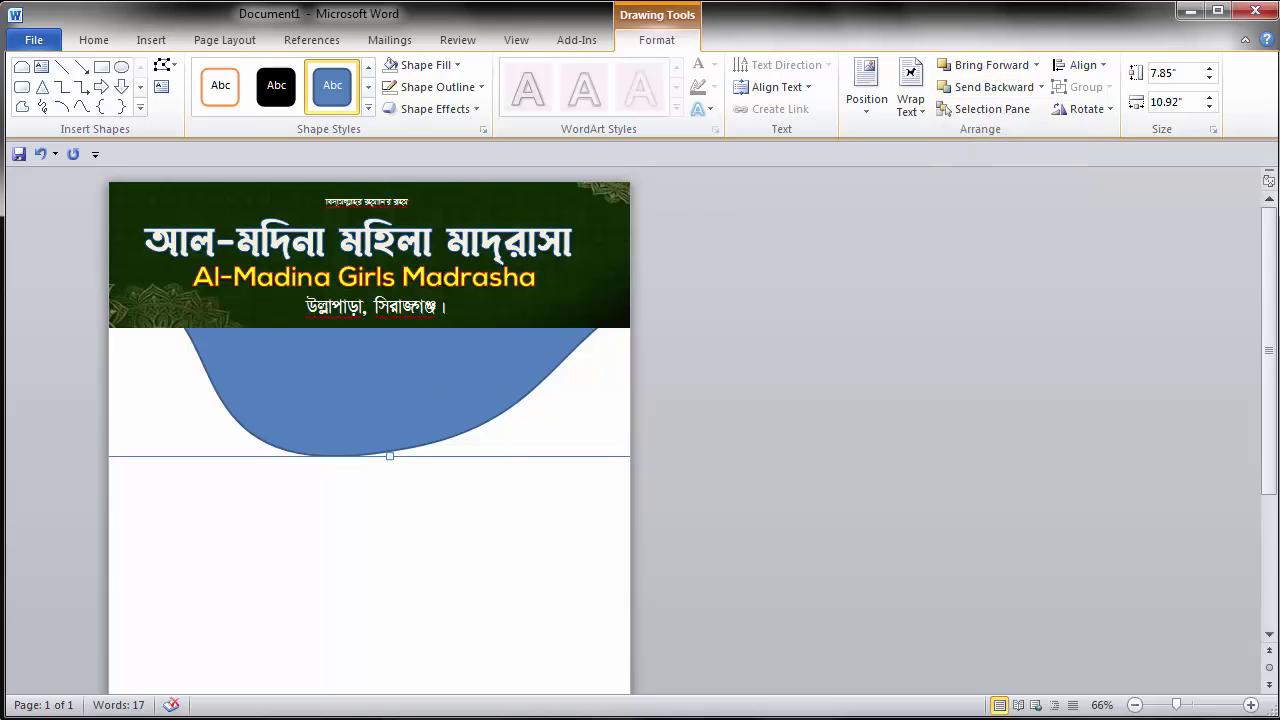
Step: Fill the shape red and add a Perspective Diagonal Upper Left shadow
click(459, 67)
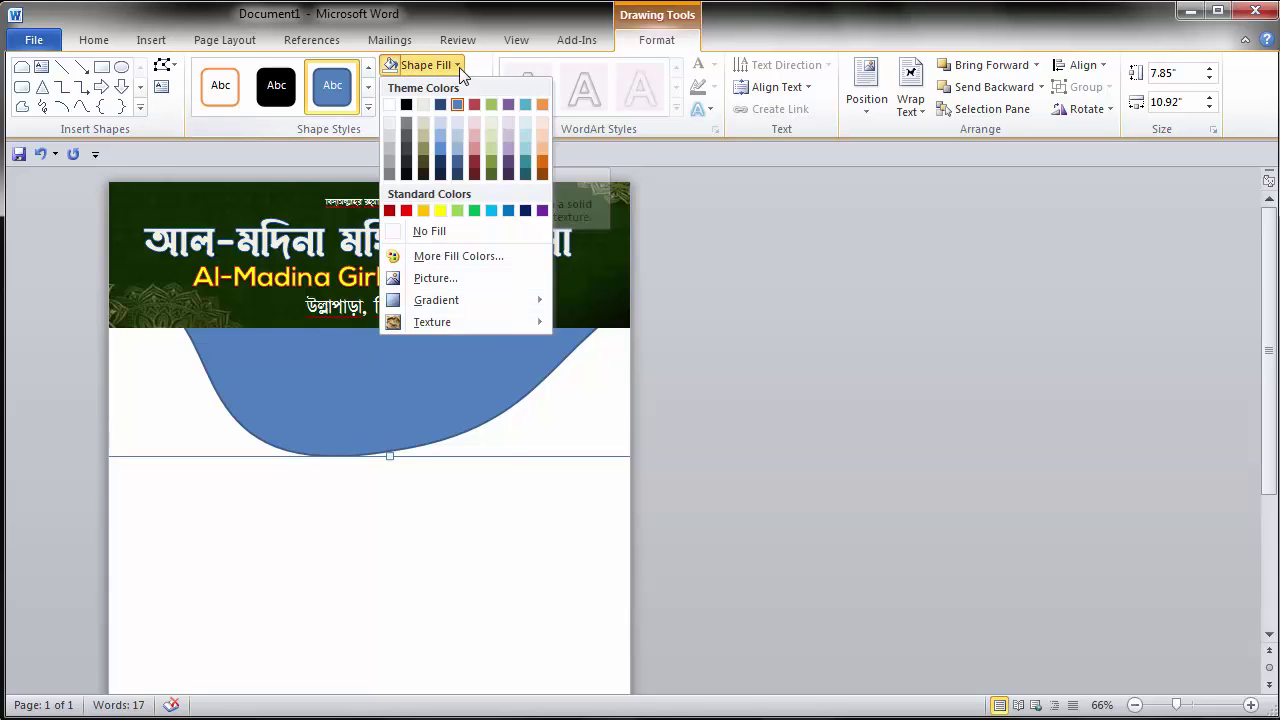
click(406, 211)
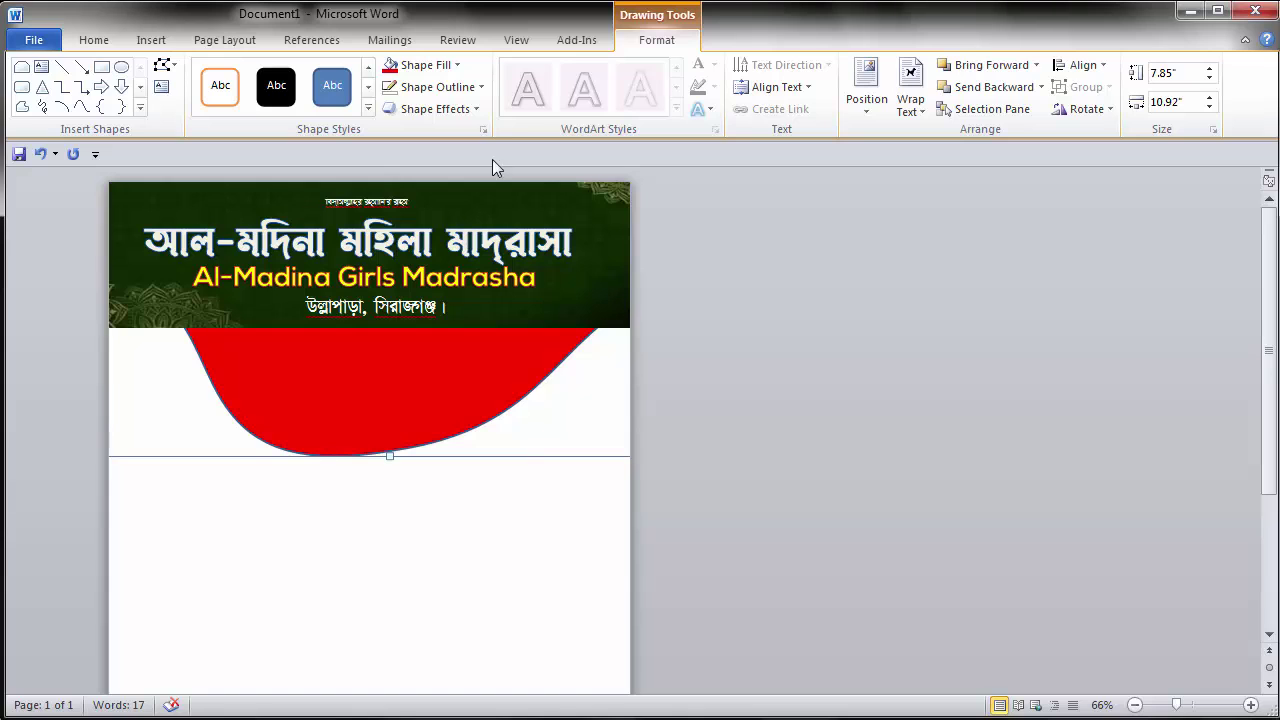
click(478, 110)
mouse_move(442, 280)
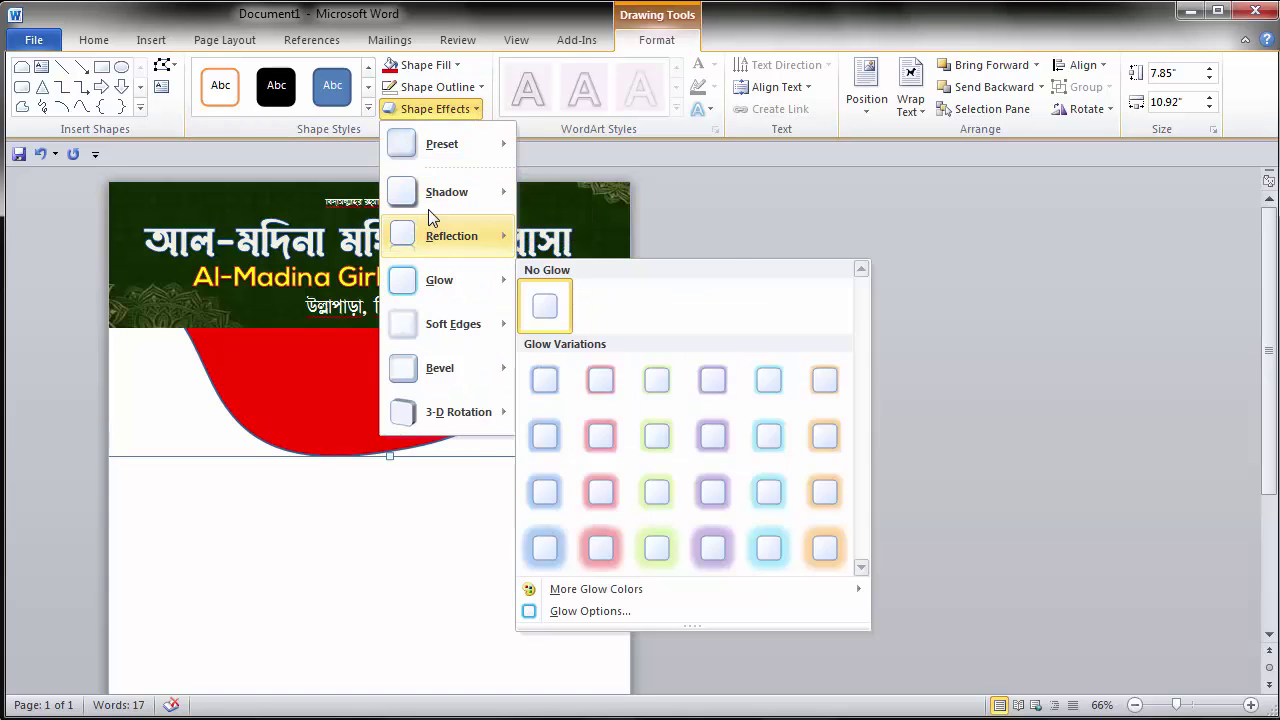
mouse_move(432, 195)
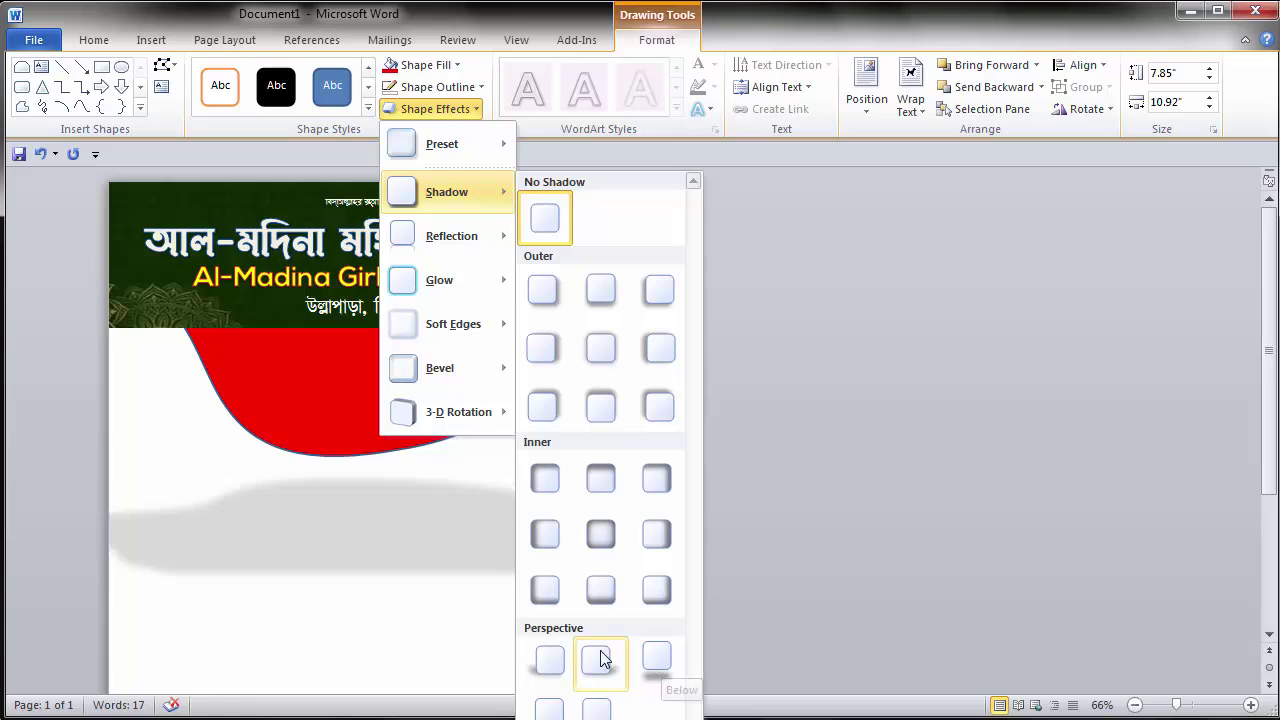
click(548, 660)
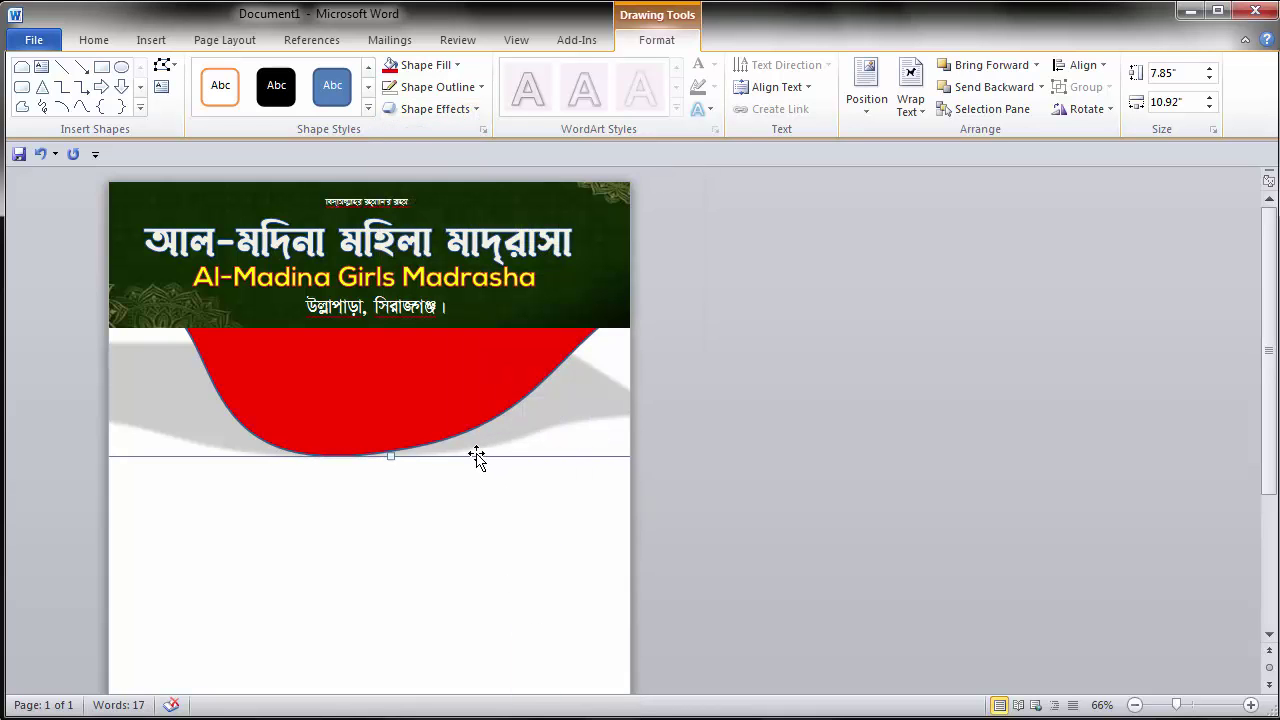
drag(438, 394, 422, 405)
click(520, 565)
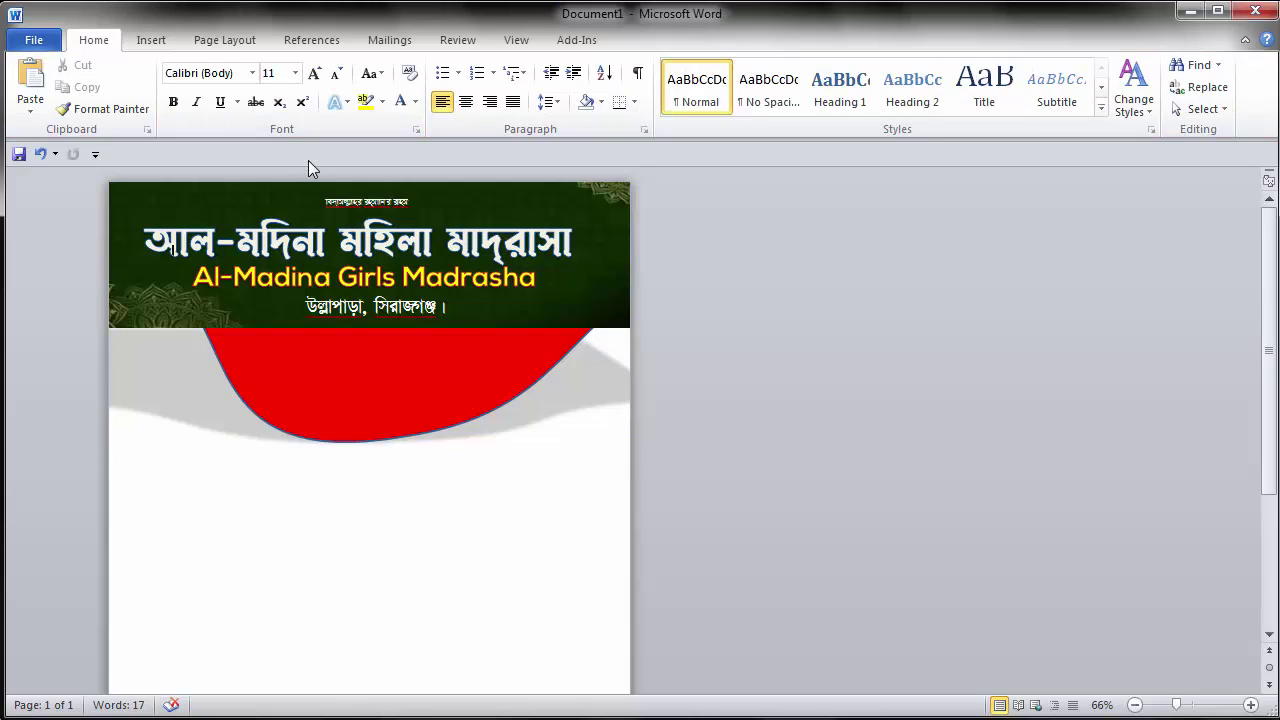
Step: Insert a SutonnyMJ WordArt reading ভর্তি চলছে and move it onto the red shape
click(152, 42)
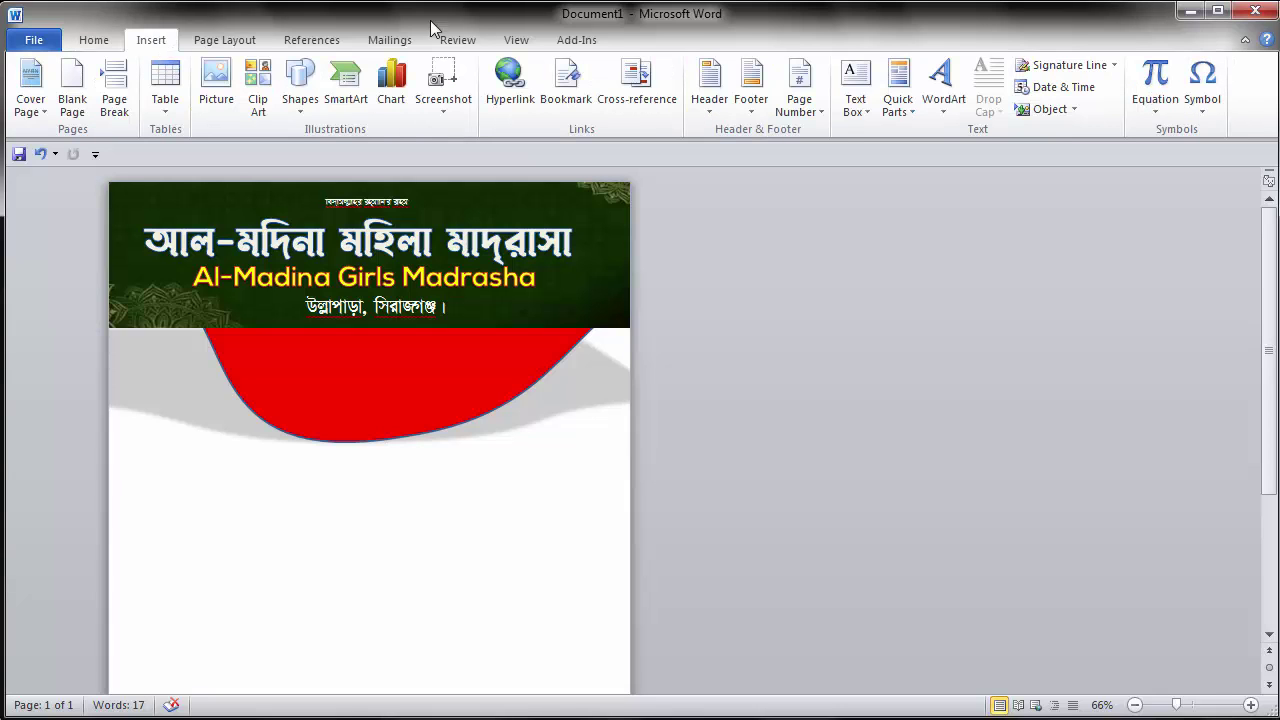
click(943, 88)
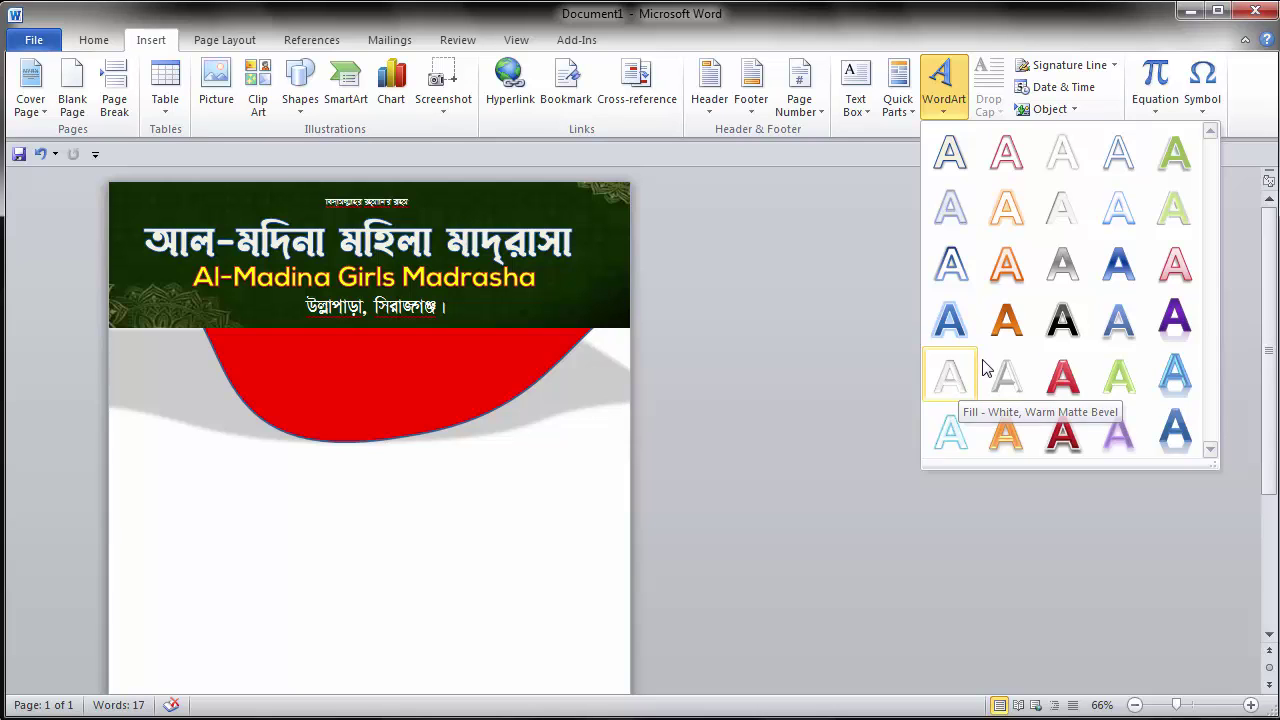
click(1006, 434)
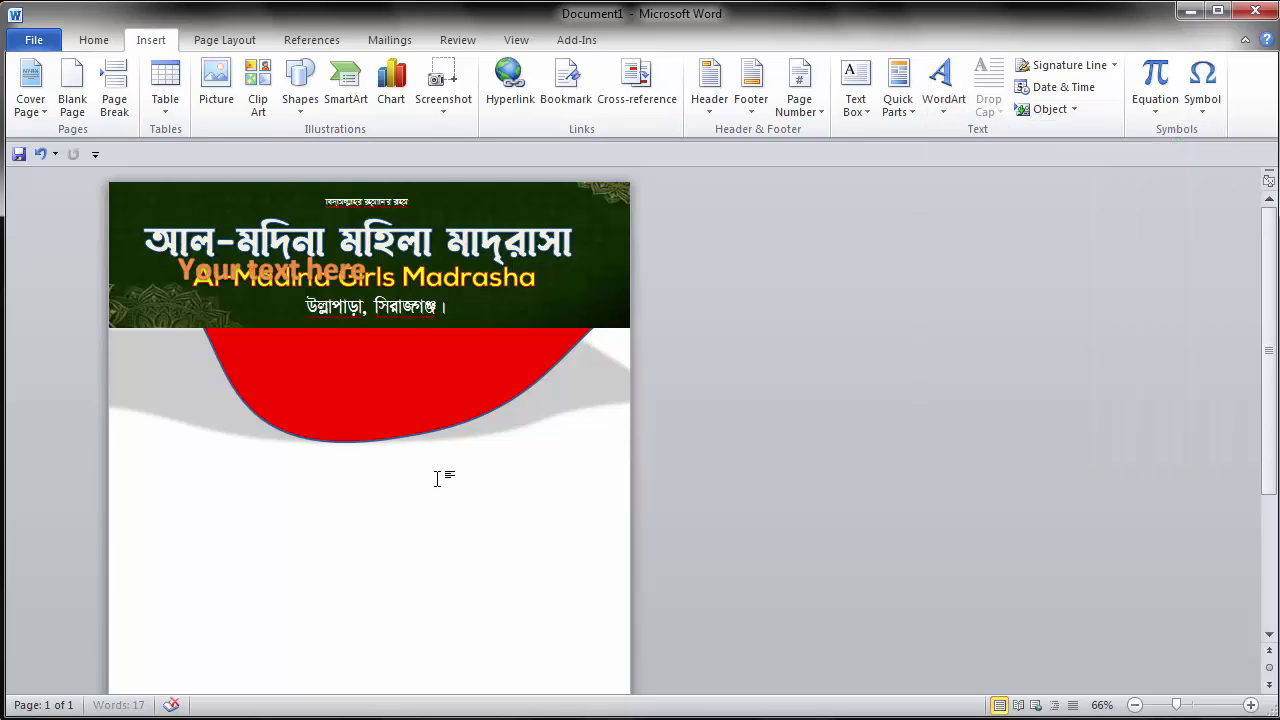
click(94, 40)
click(193, 72)
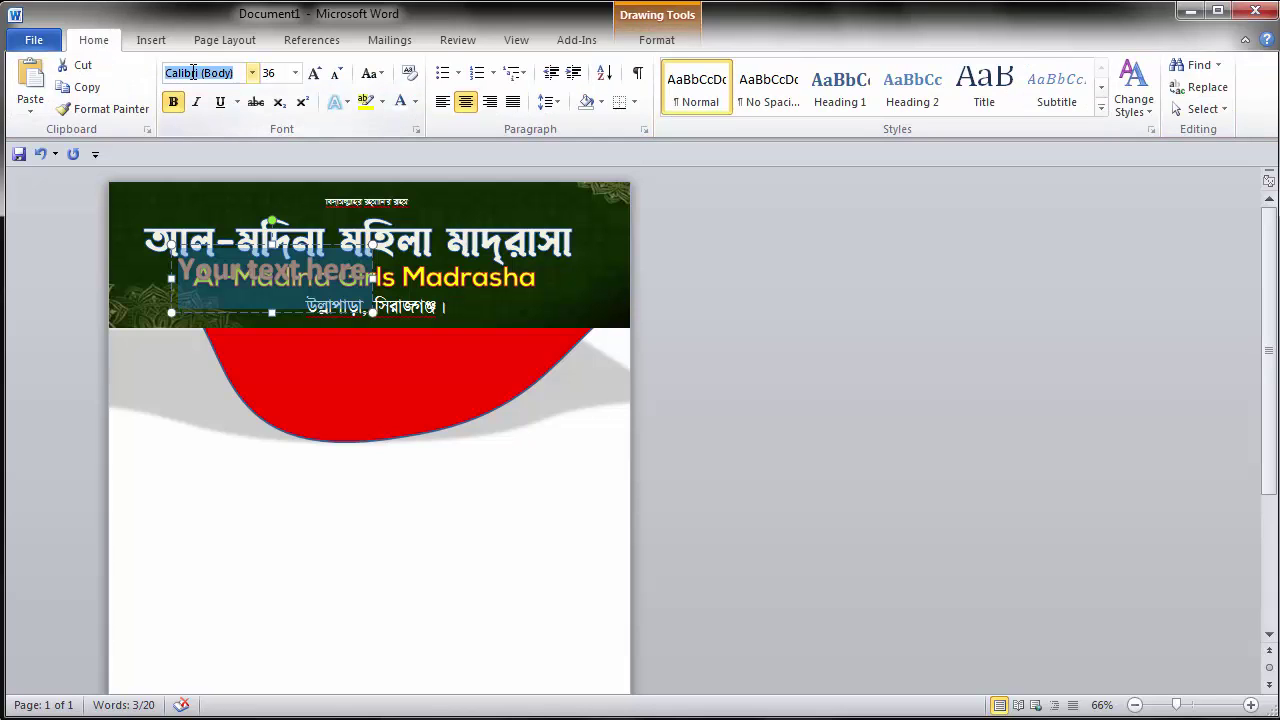
text(YRU)
text(SutonnyMJ)
key(Return)
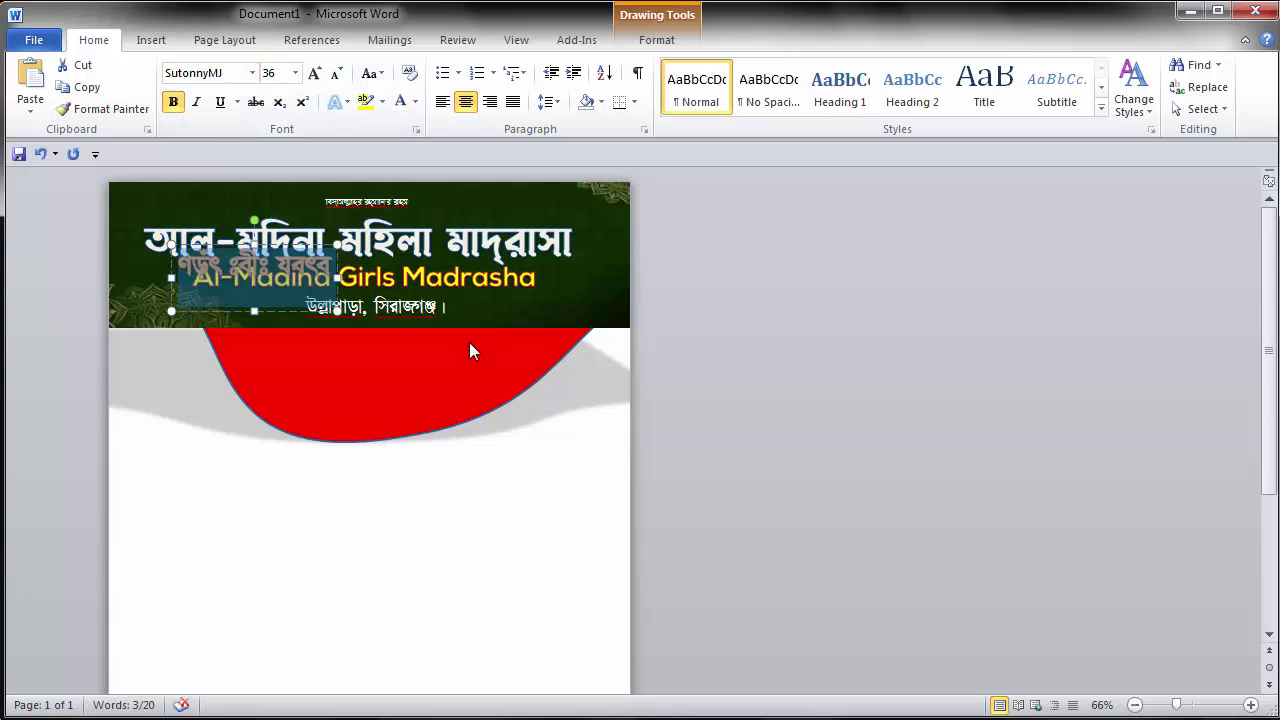
text(fwZ© Pj‡Q)
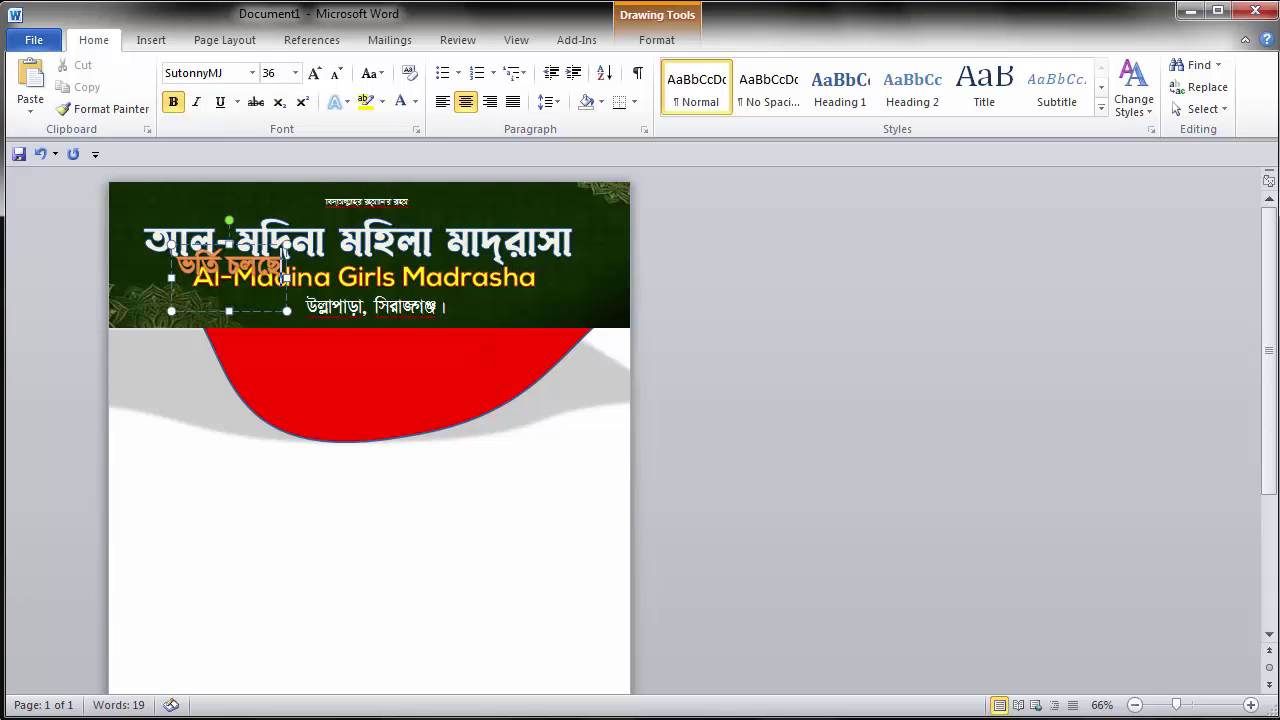
drag(245, 244, 379, 346)
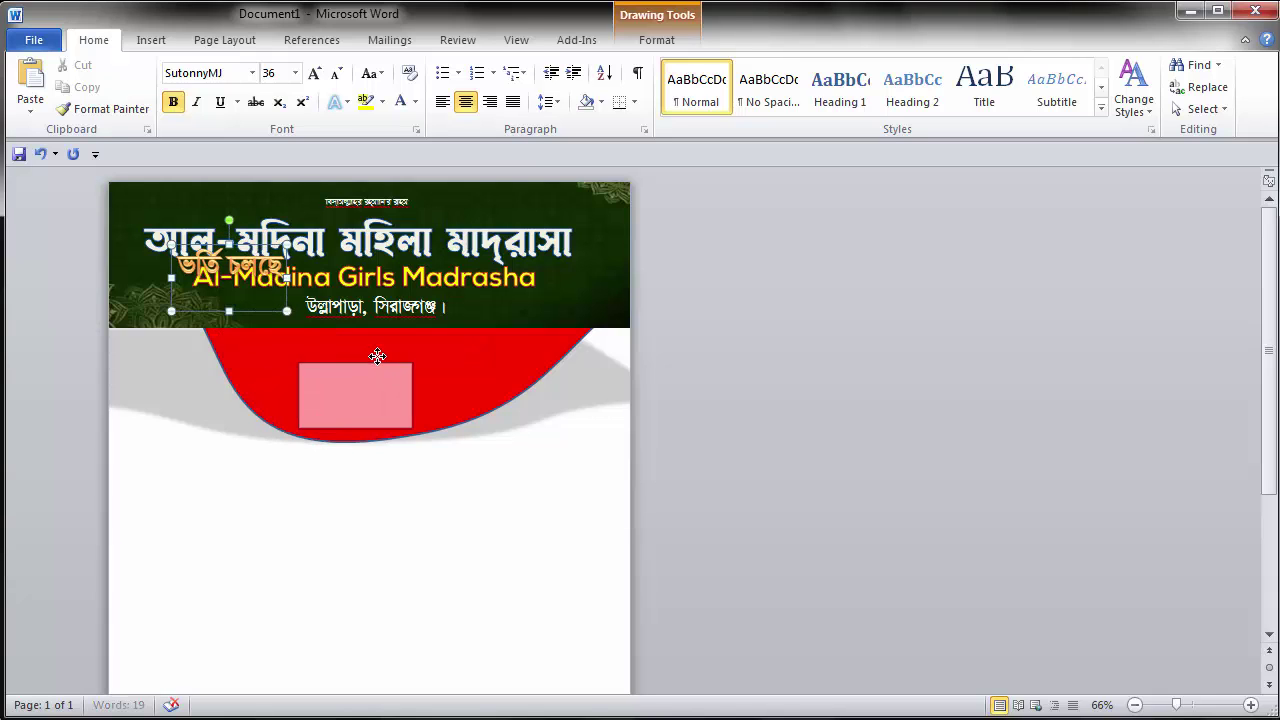
Step: Set the heading to size 68 with an olive-green font colour
triple_click(379, 373)
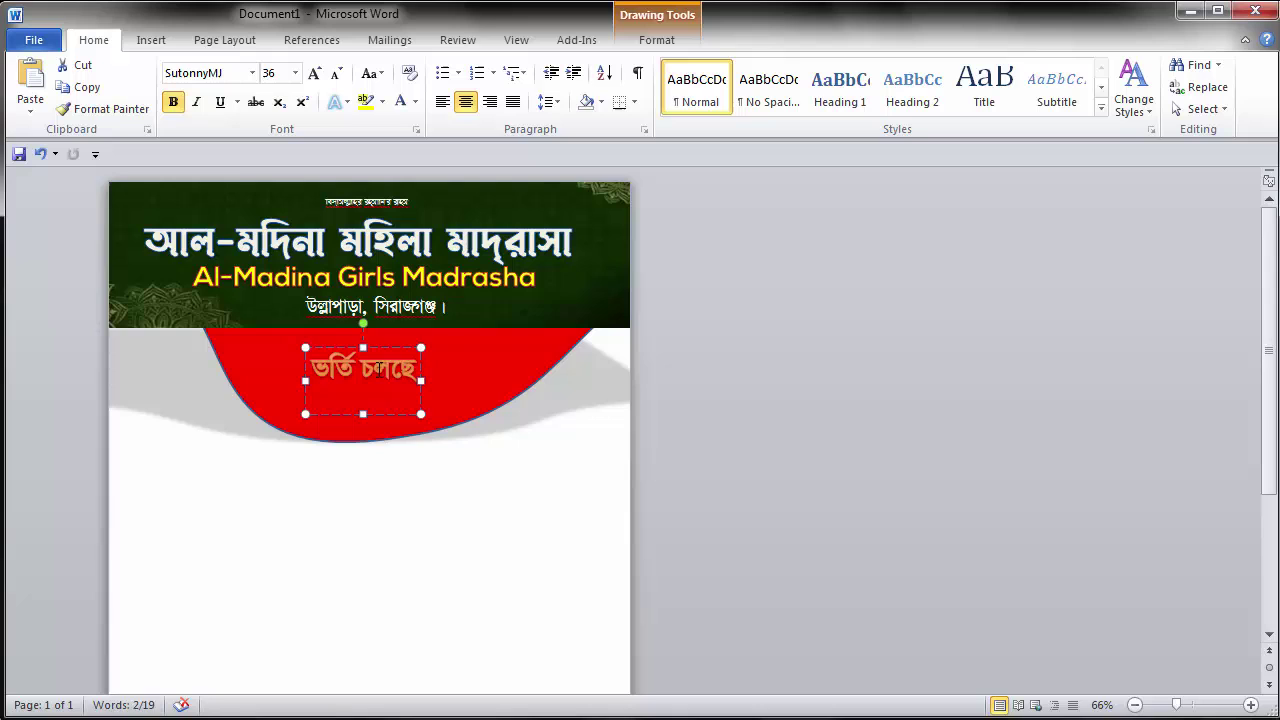
click(296, 79)
click(271, 336)
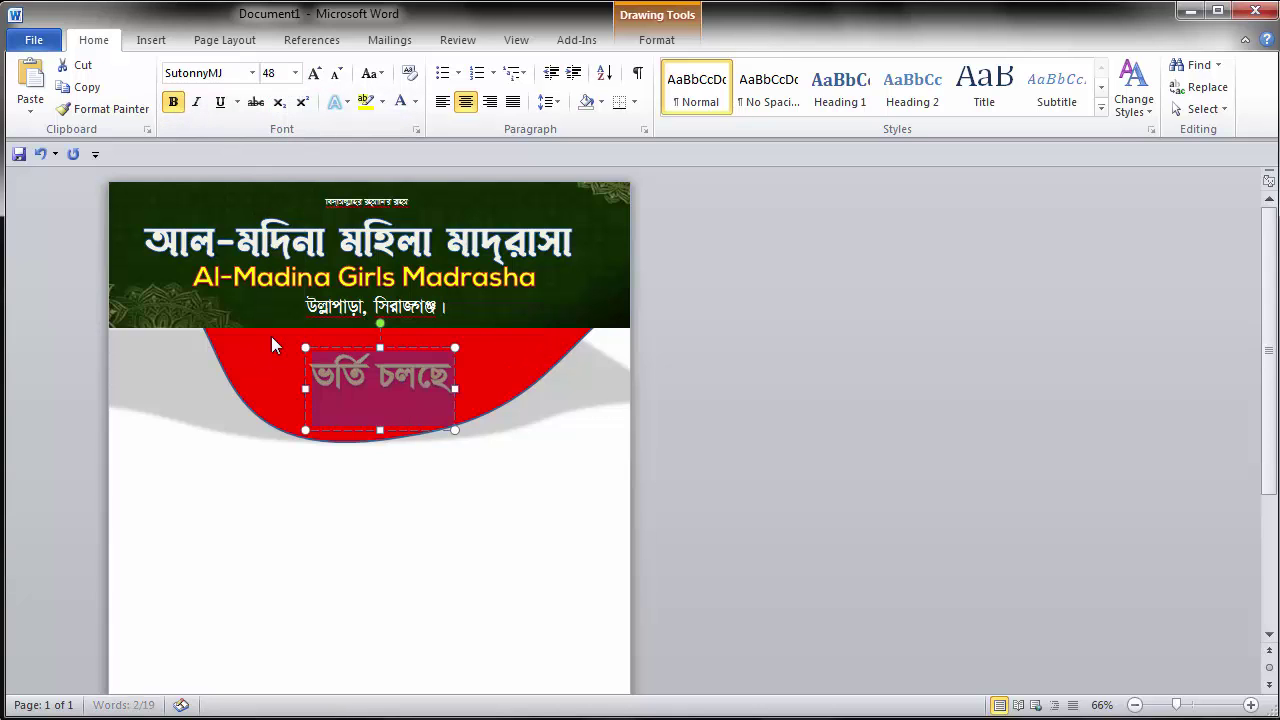
click(294, 73)
text(68)
key(Return)
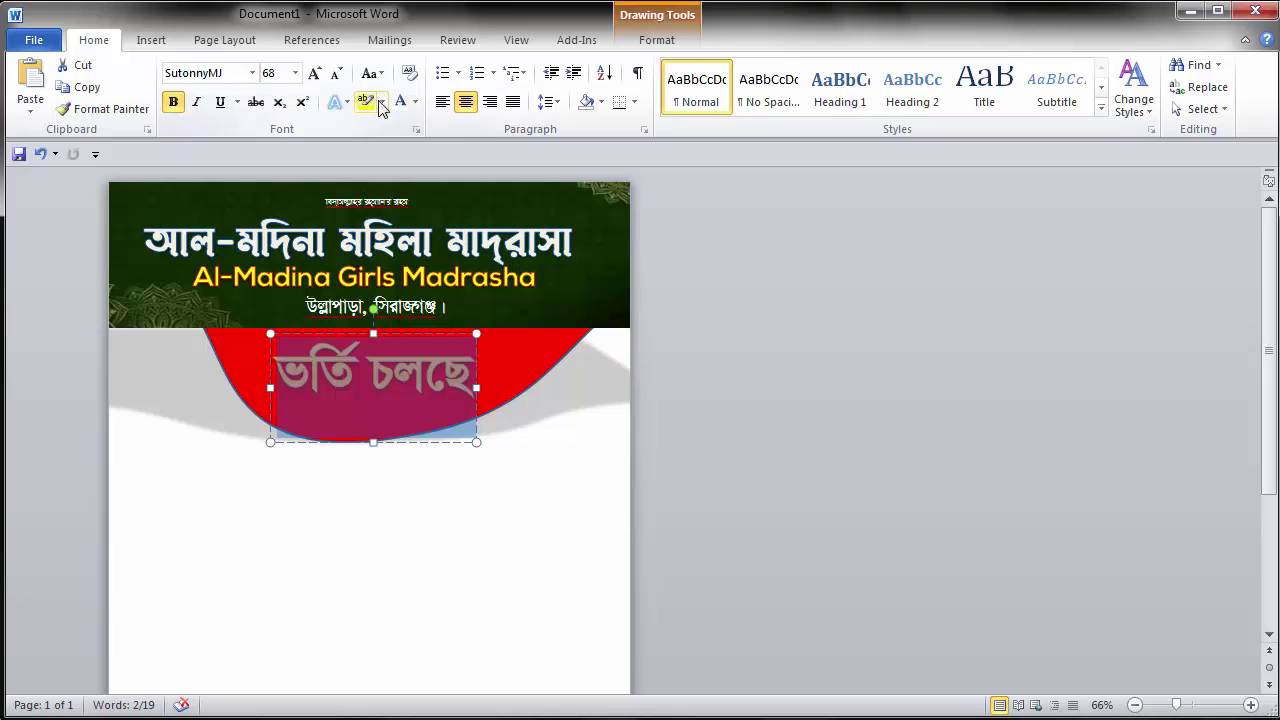
click(415, 102)
click(402, 166)
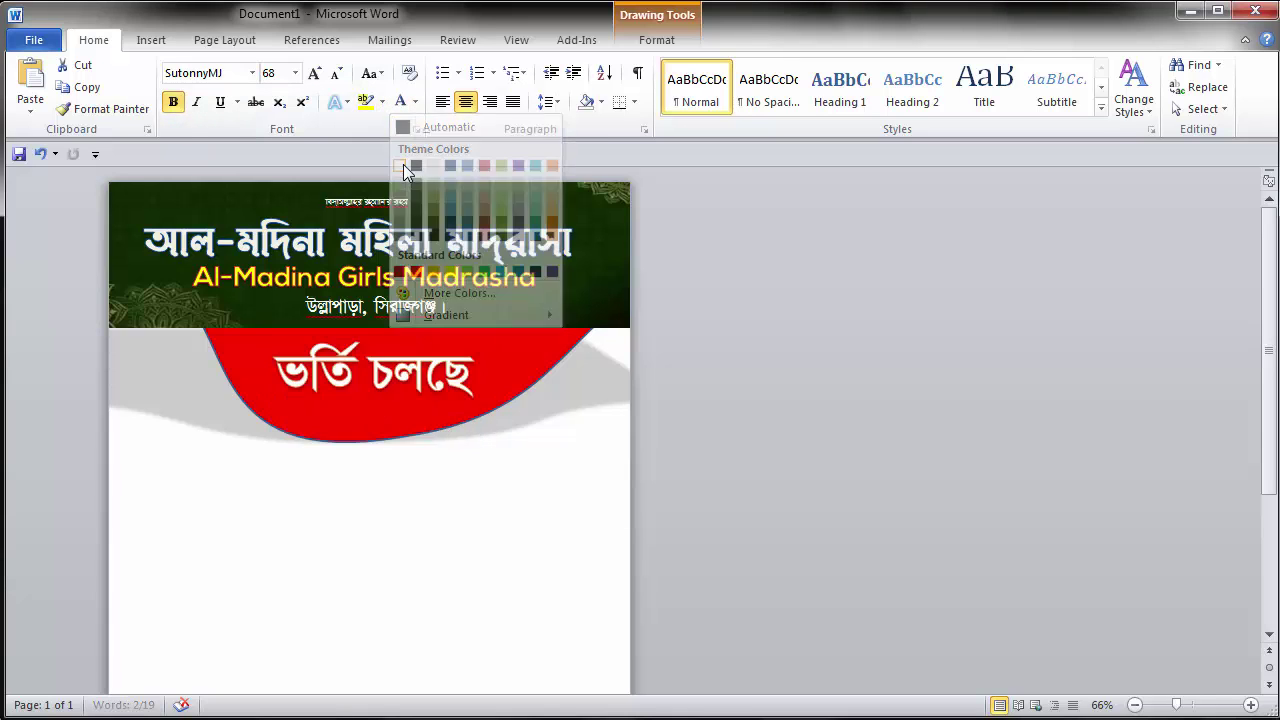
click(415, 102)
click(500, 168)
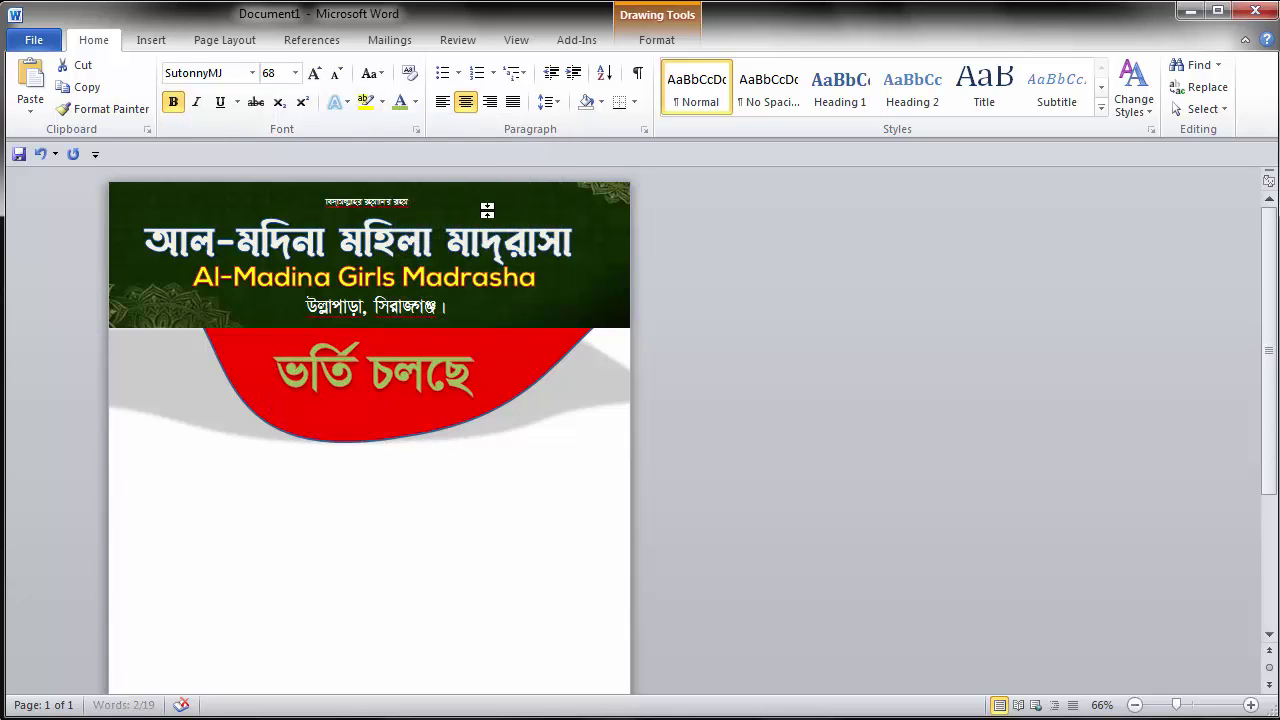
click(560, 457)
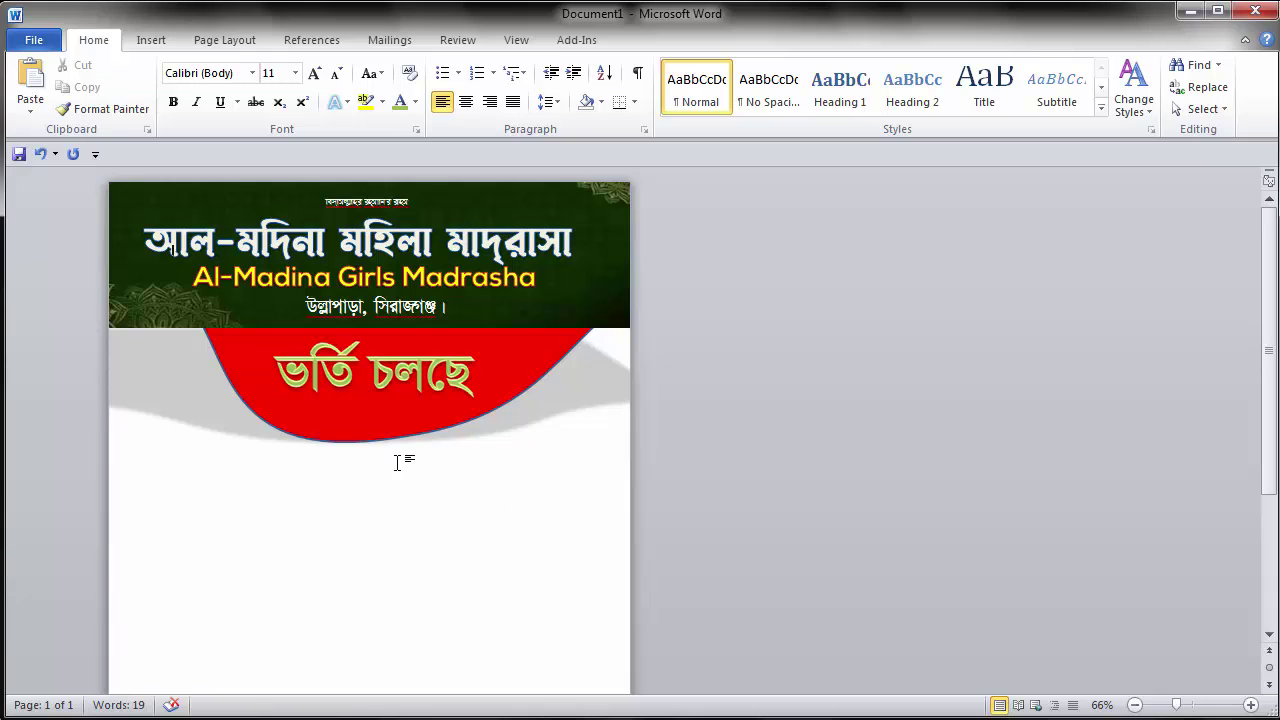
Step: Insert a simple text box set to the SutonnyMJ font
click(151, 40)
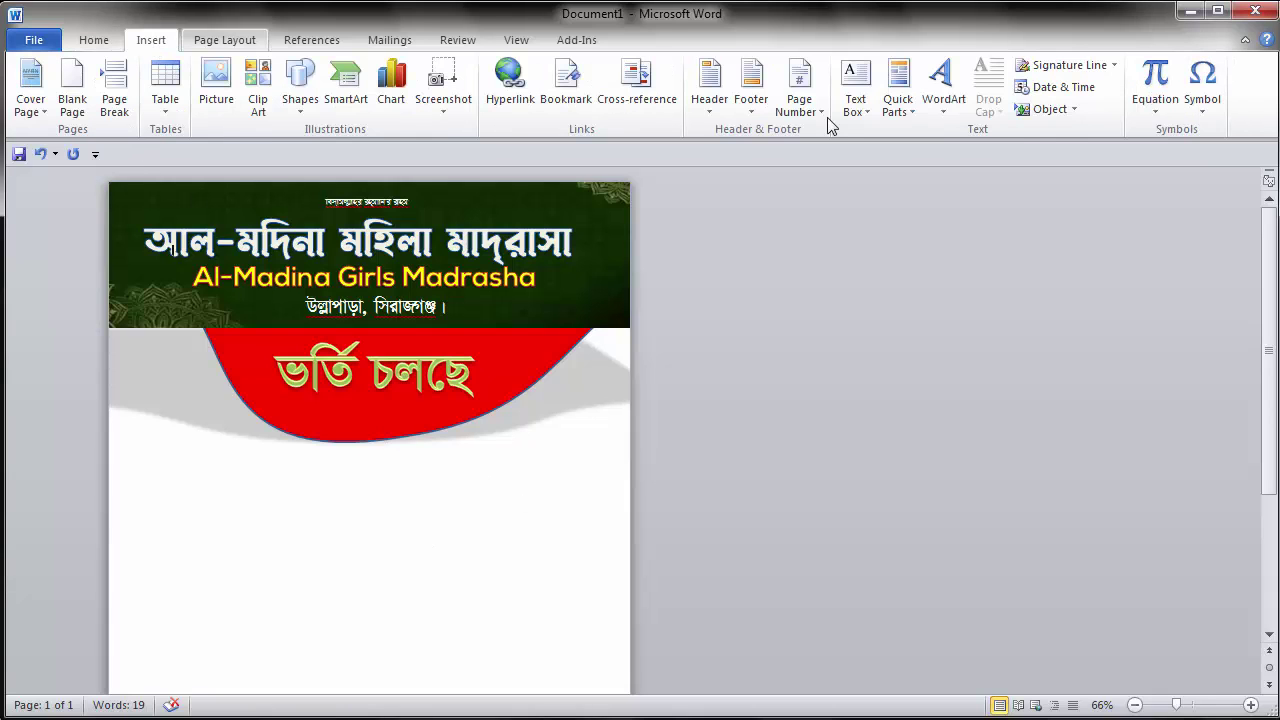
click(856, 88)
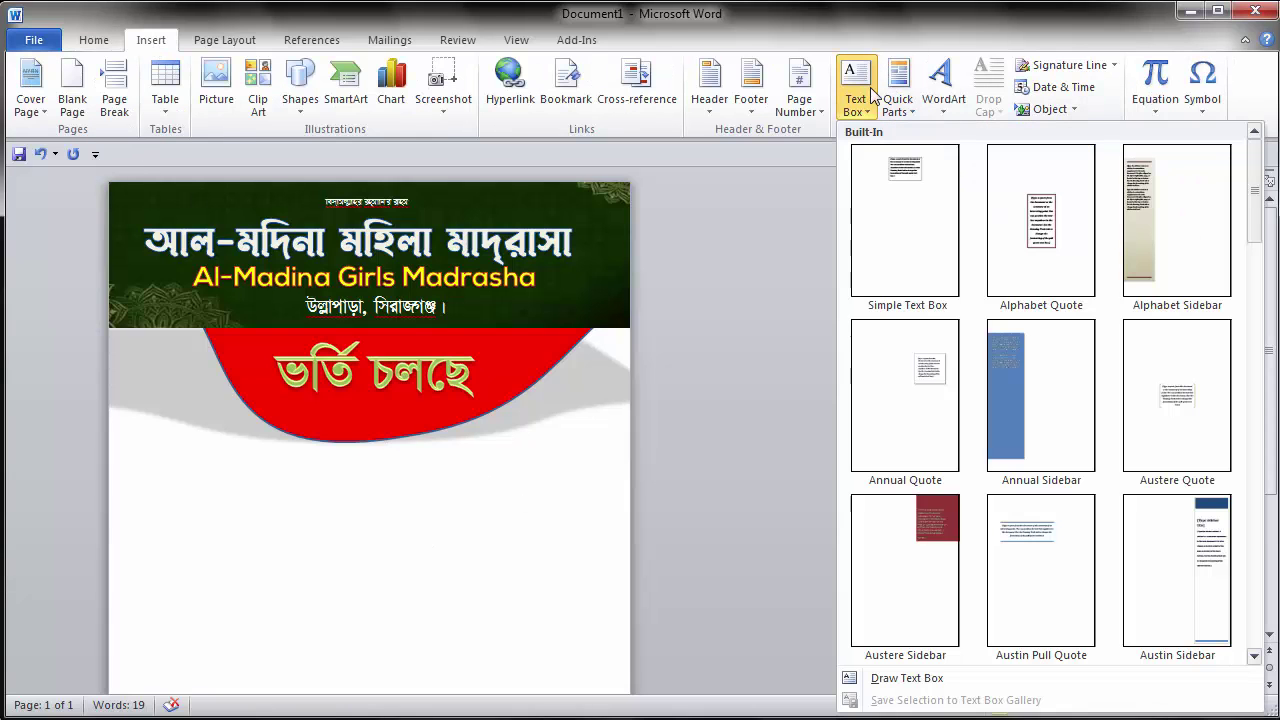
click(882, 245)
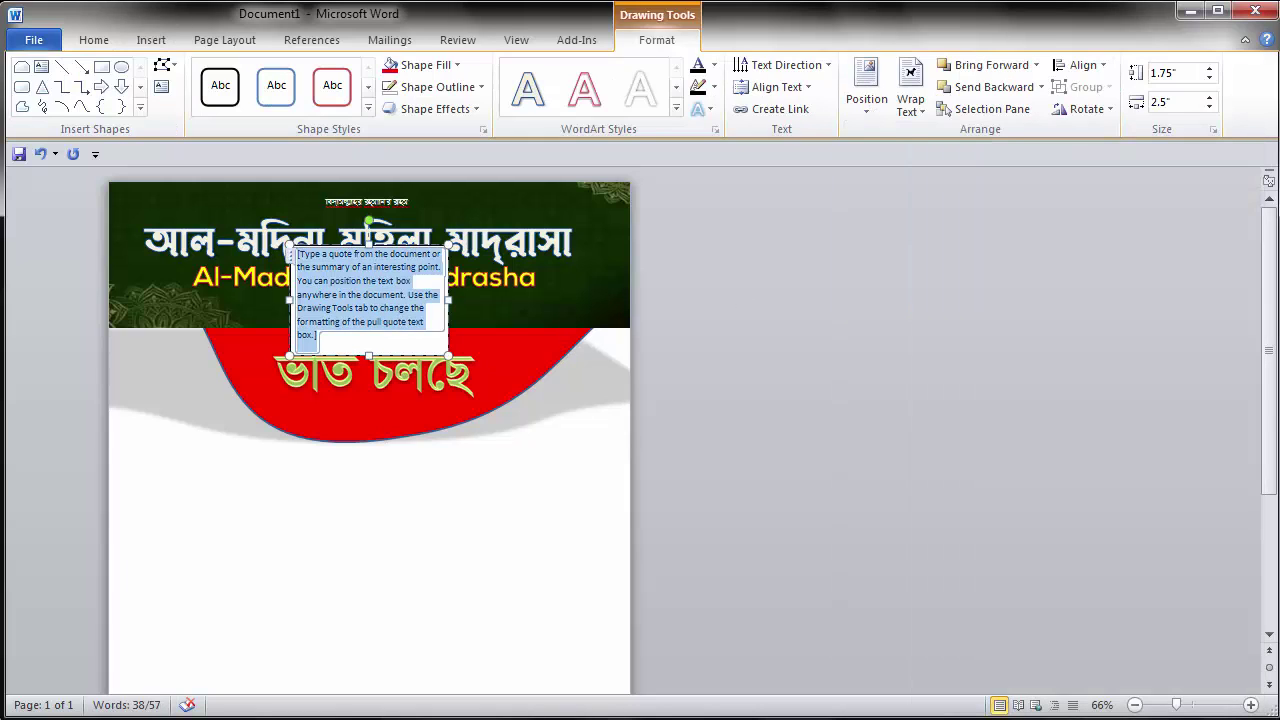
click(100, 44)
click(184, 74)
text(SutonnyMJ)
key(Return)
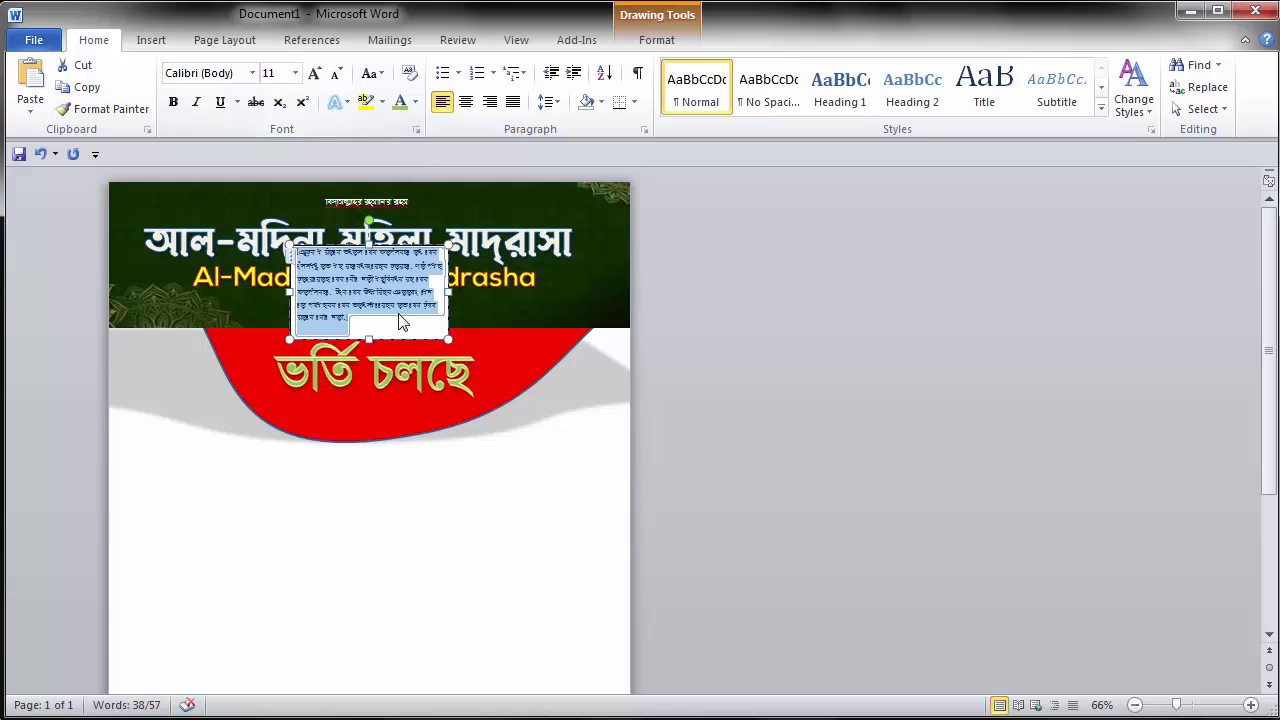
Step: Enter the Bengali seats-limited text in the box and apply SutonnyMJ to it
key(ctrl+v)
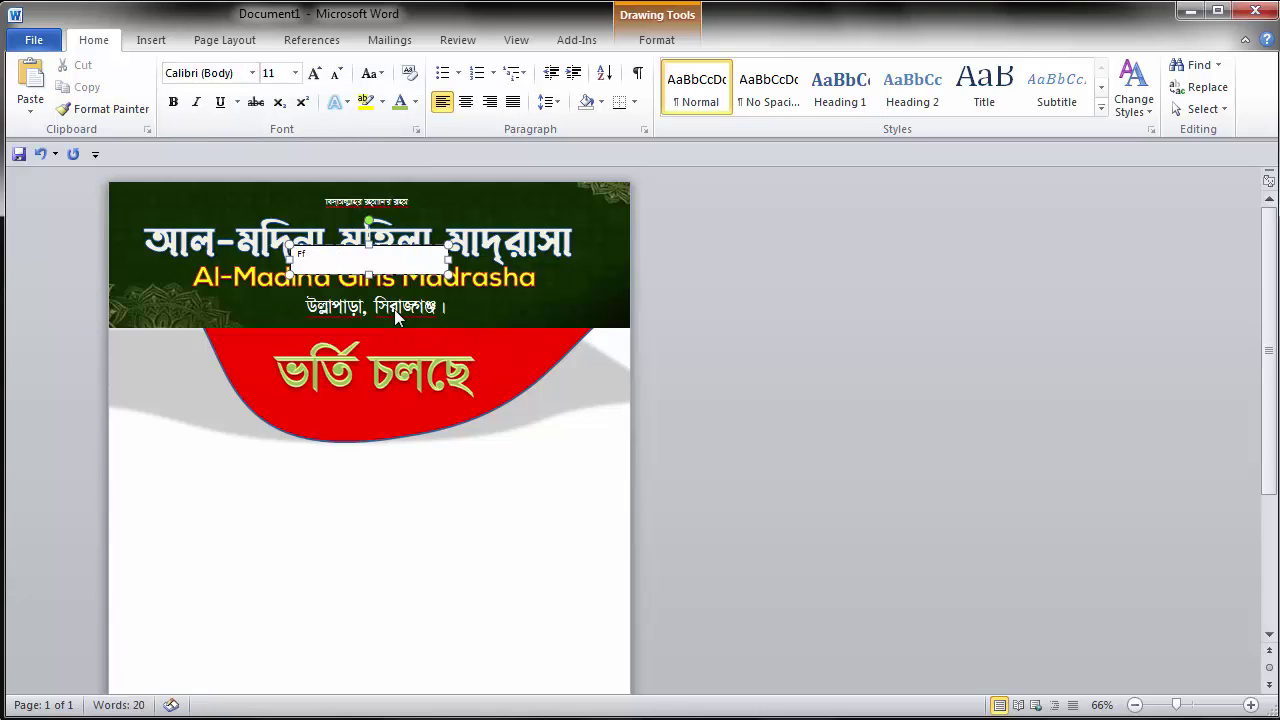
text(ynb)
key(ctrl+a)
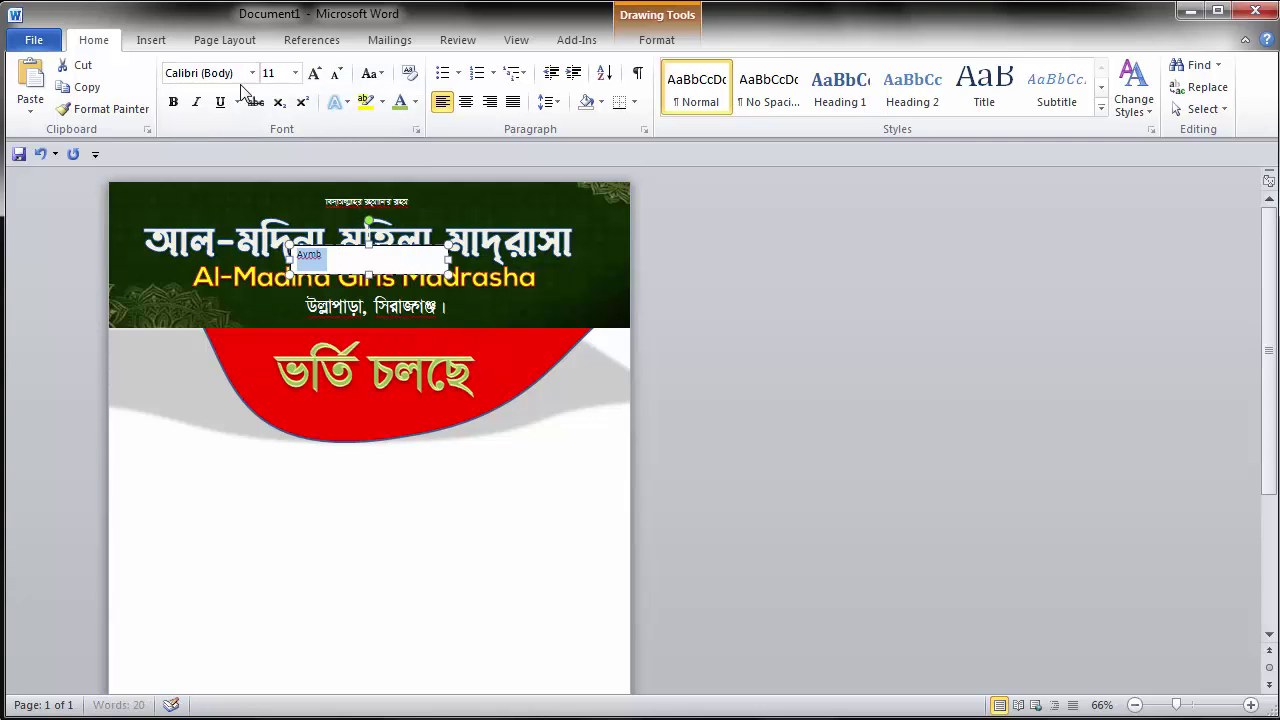
click(203, 72)
text(SutonnyMJ)
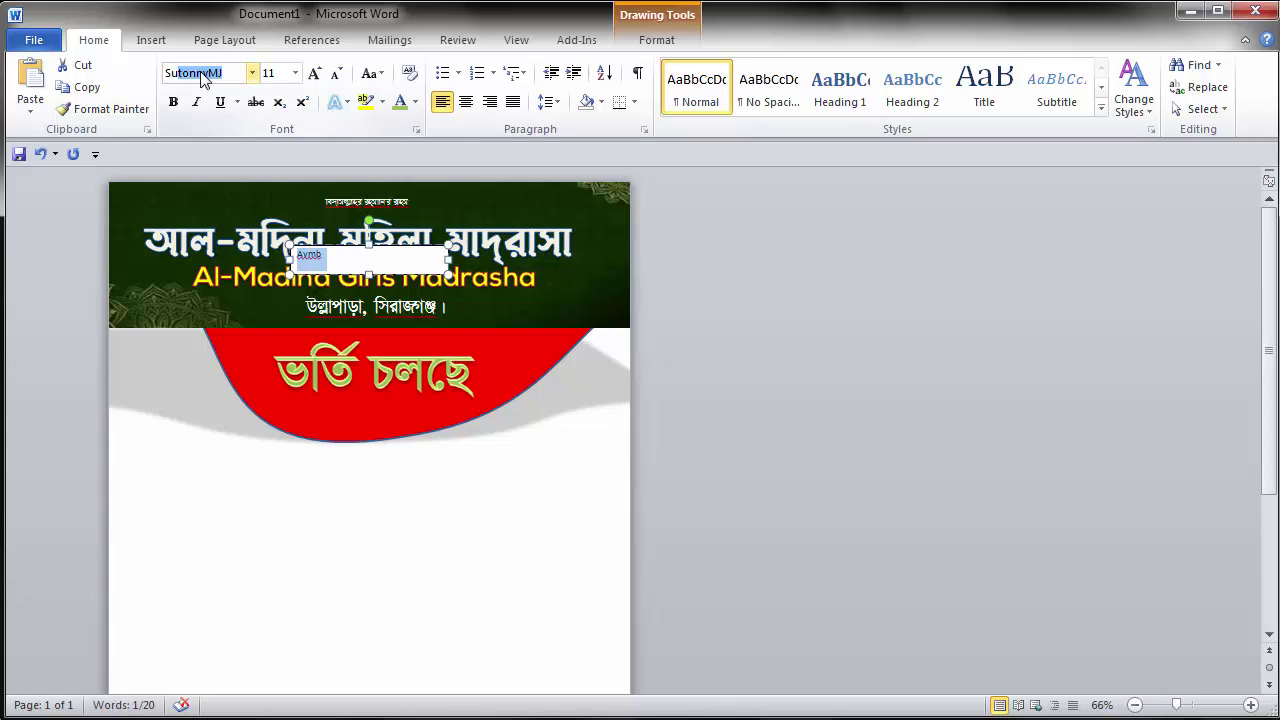
key(Return)
click(341, 260)
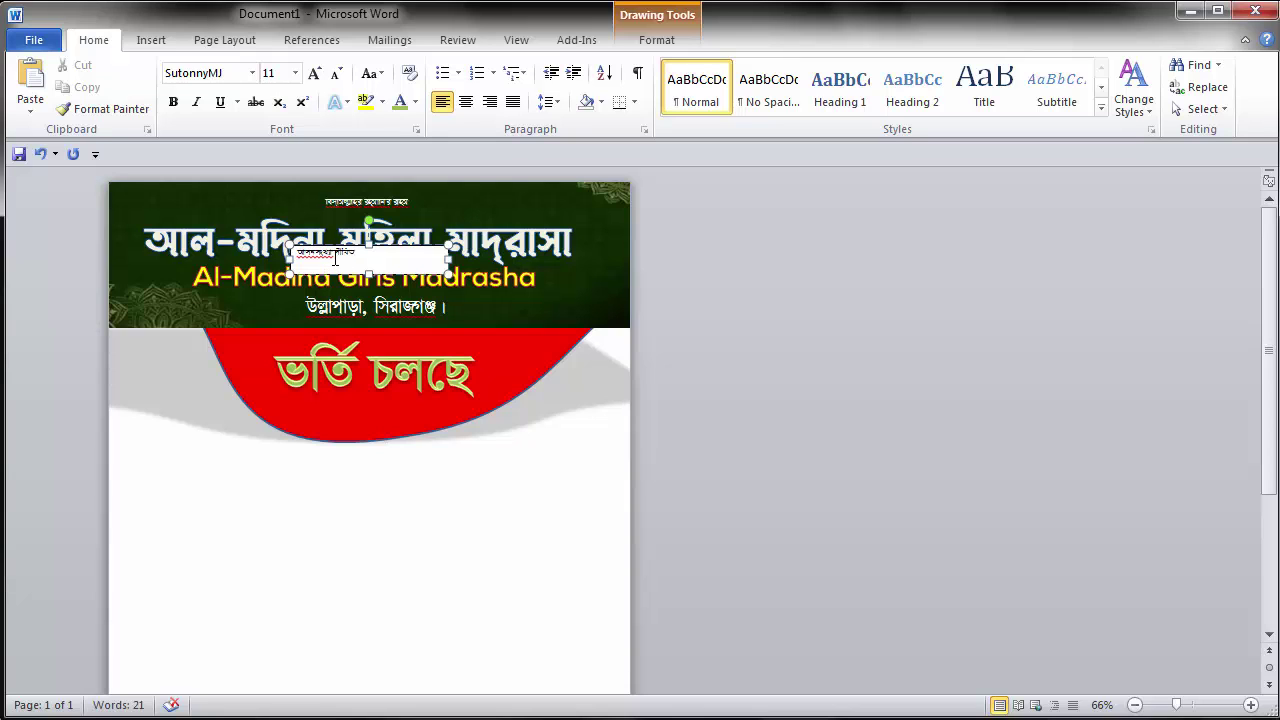
Step: Set the text to size 28 and move the box below the red shape
triple_click(335, 258)
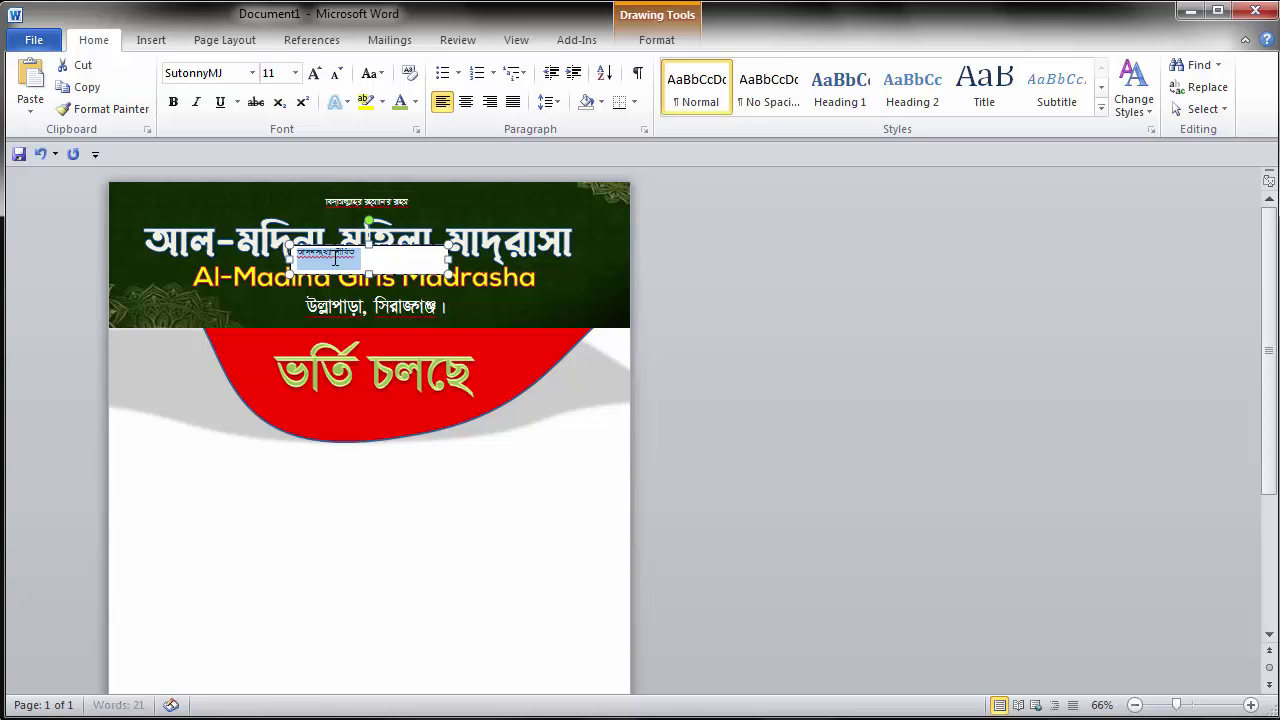
click(295, 73)
click(277, 302)
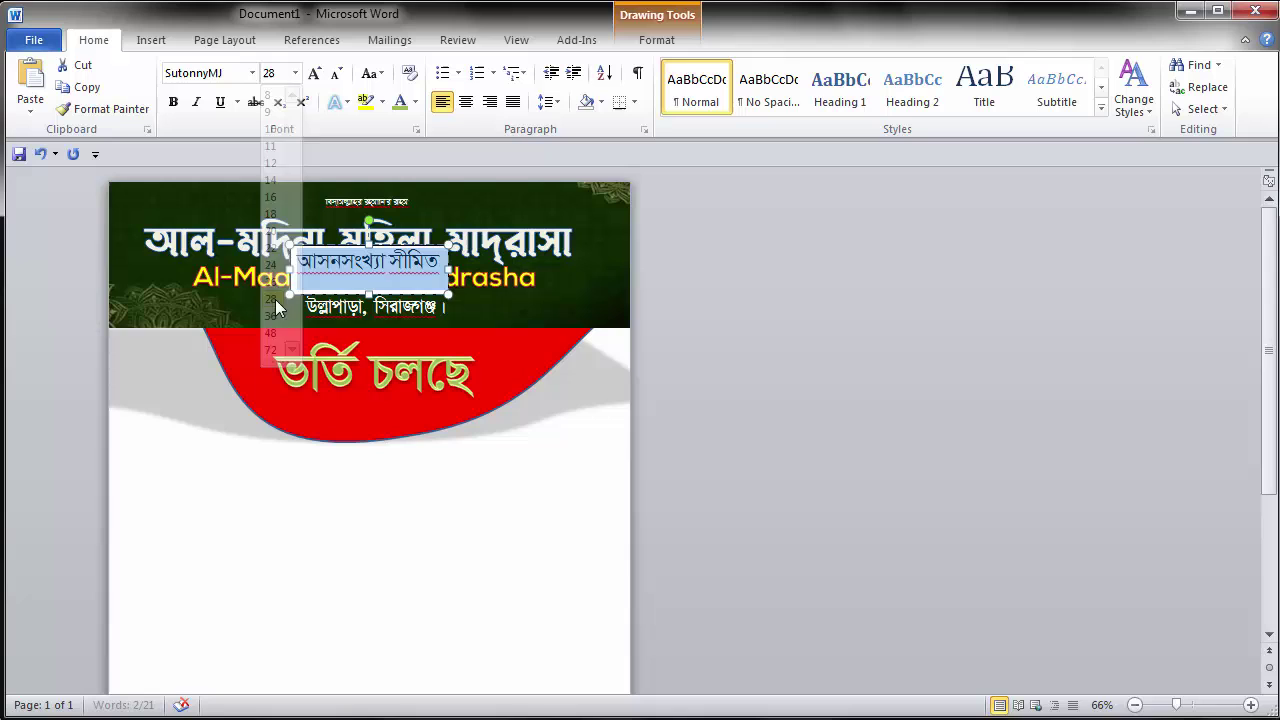
click(395, 268)
drag(386, 247, 383, 492)
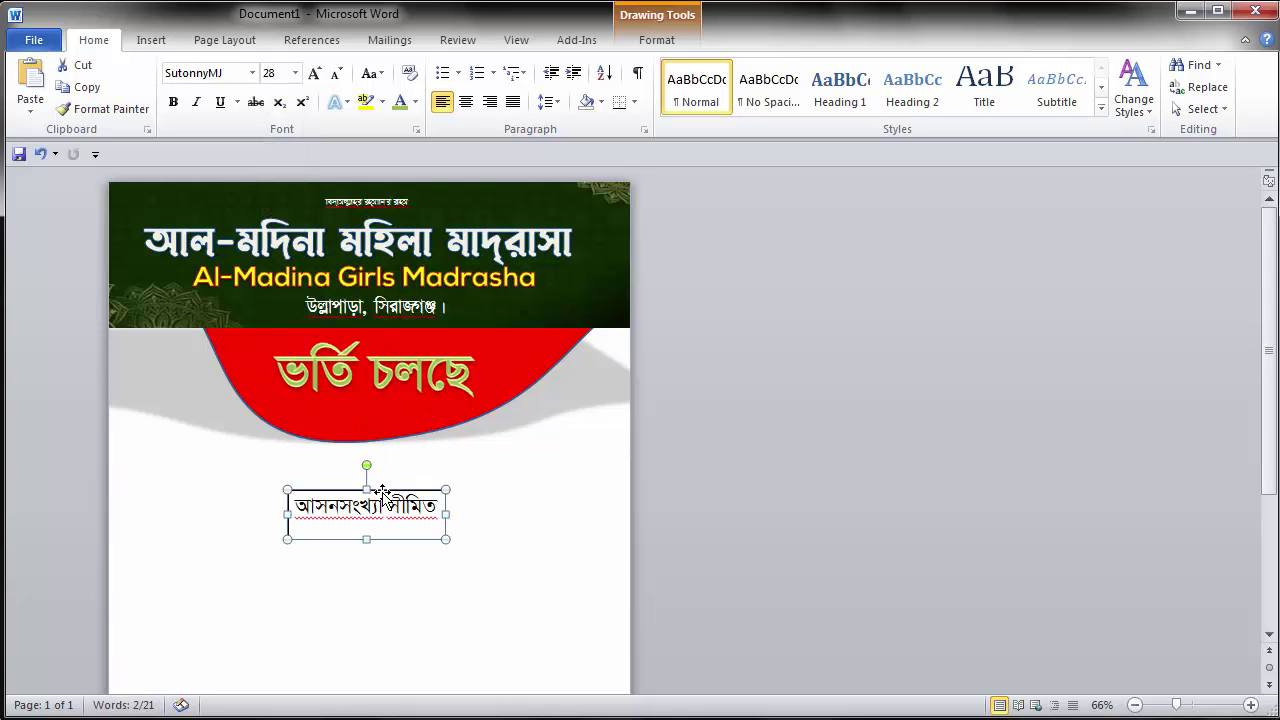
Step: Add a space between আসন and সংখ্যা, widen the box, and remove its fill and outline
click(345, 507)
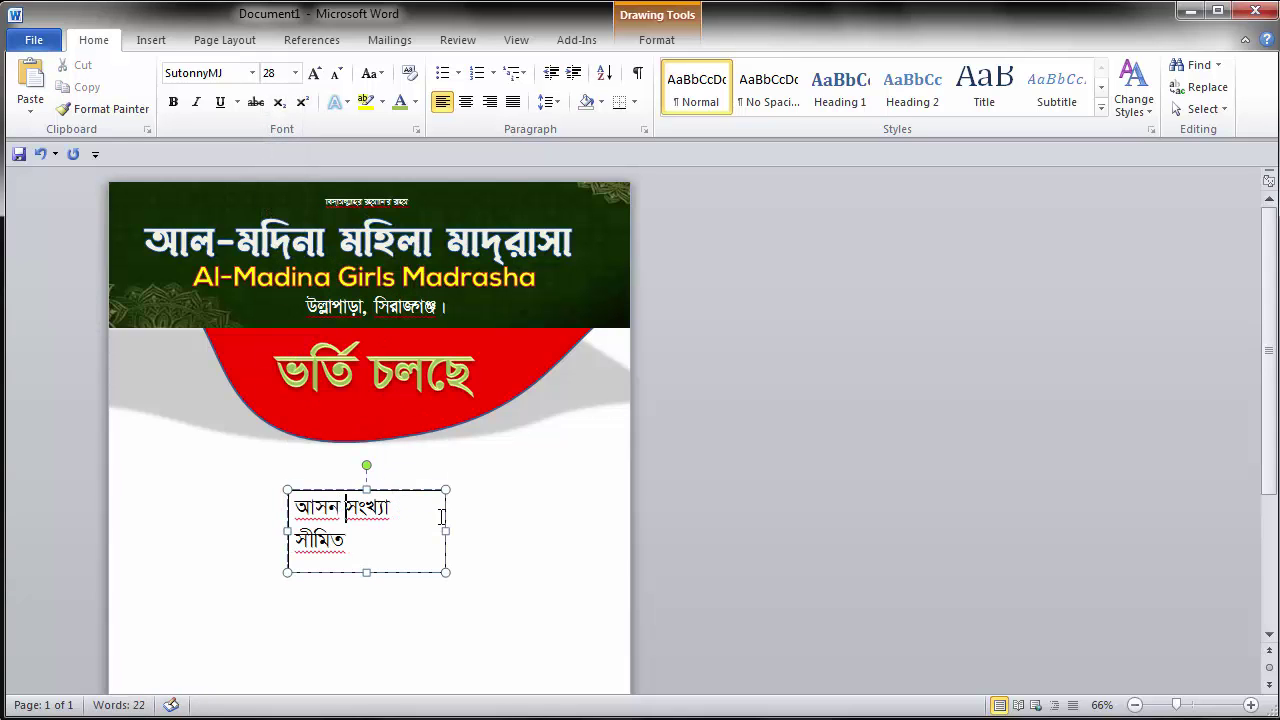
drag(441, 531, 526, 531)
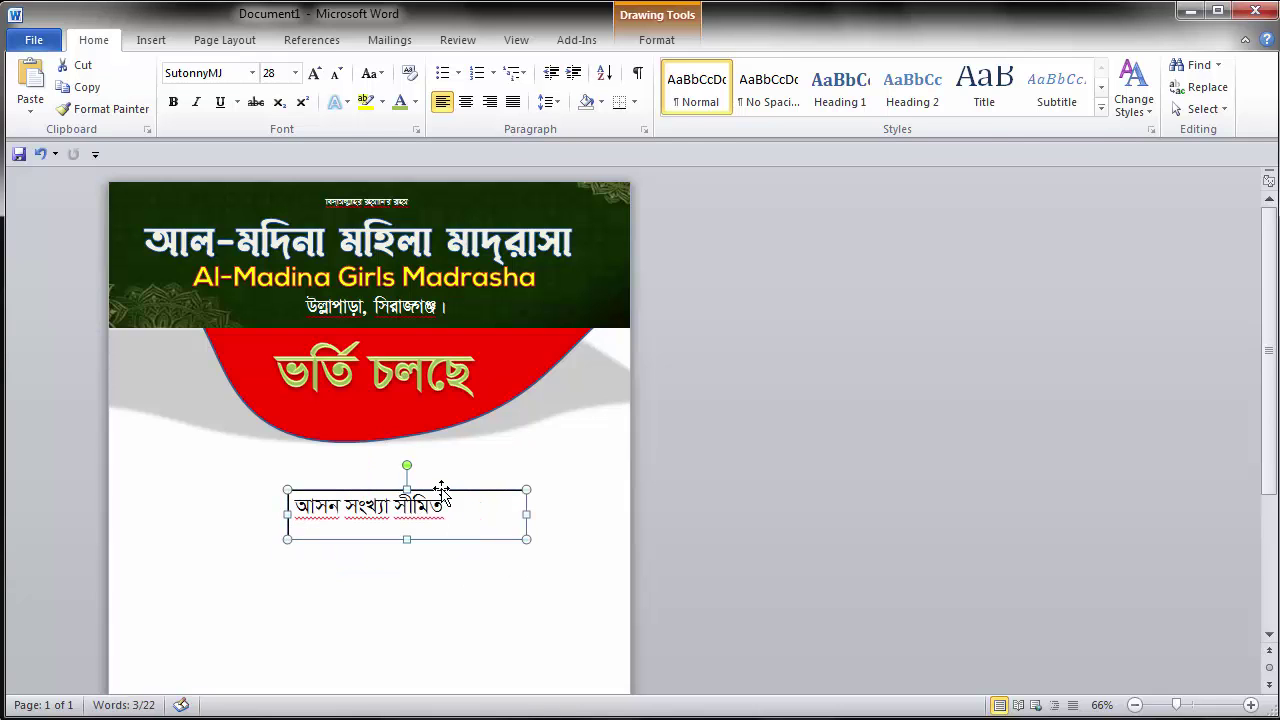
double_click(445, 490)
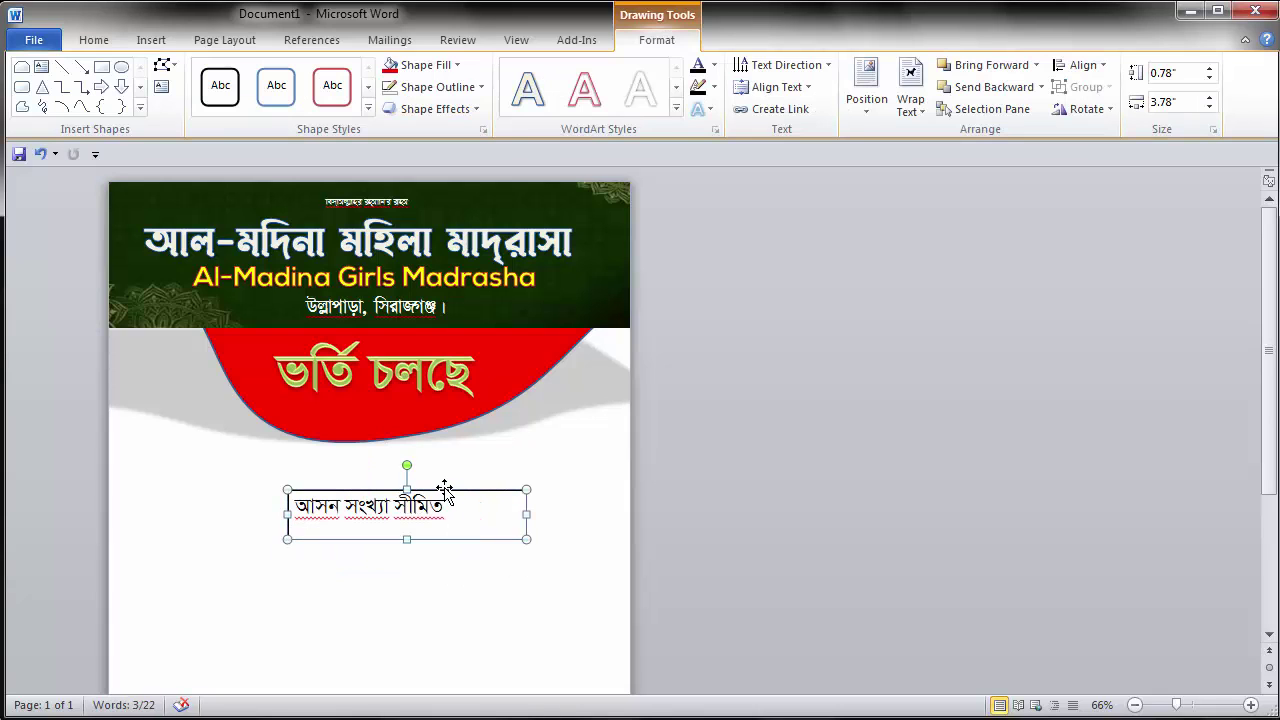
click(457, 65)
click(429, 231)
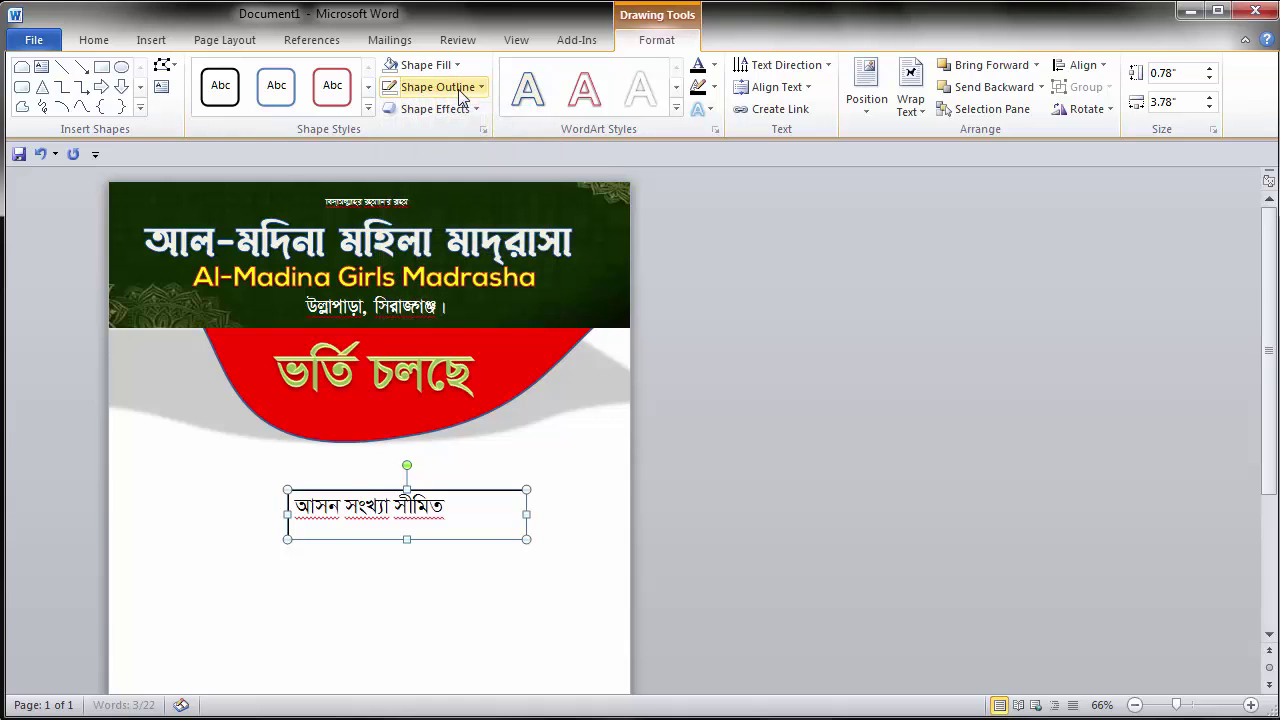
click(481, 88)
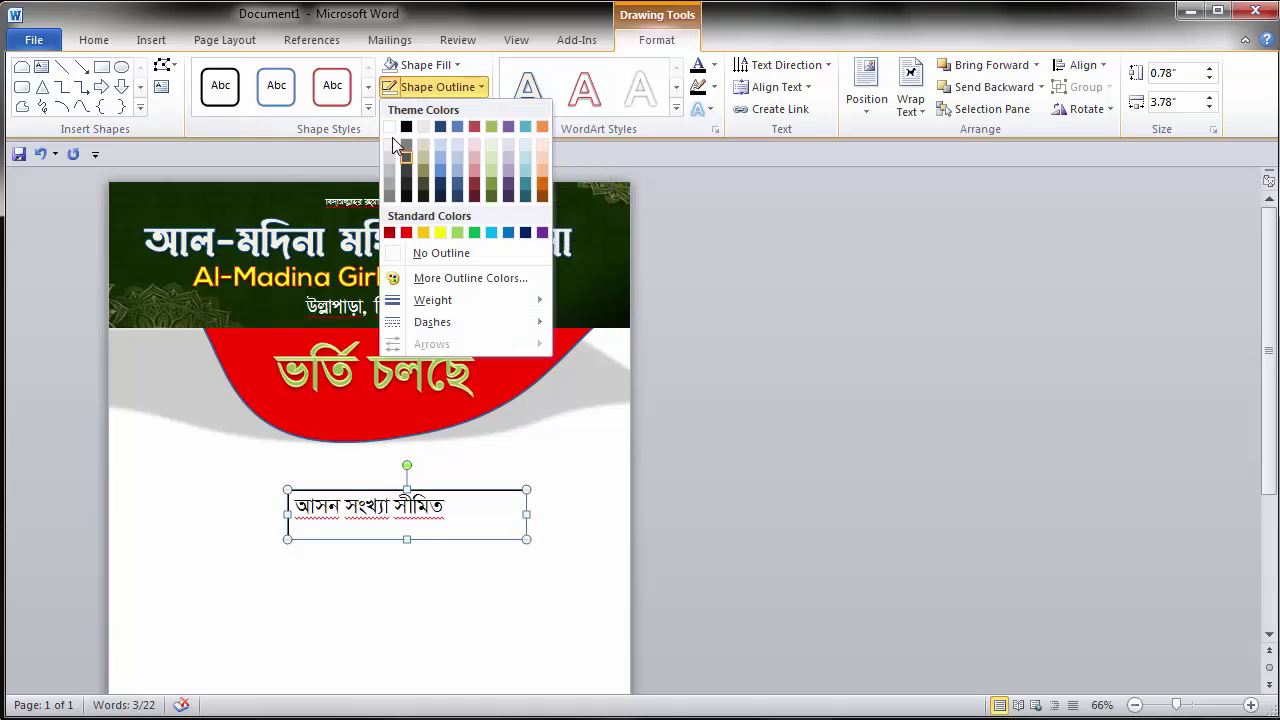
click(389, 126)
click(440, 87)
click(414, 253)
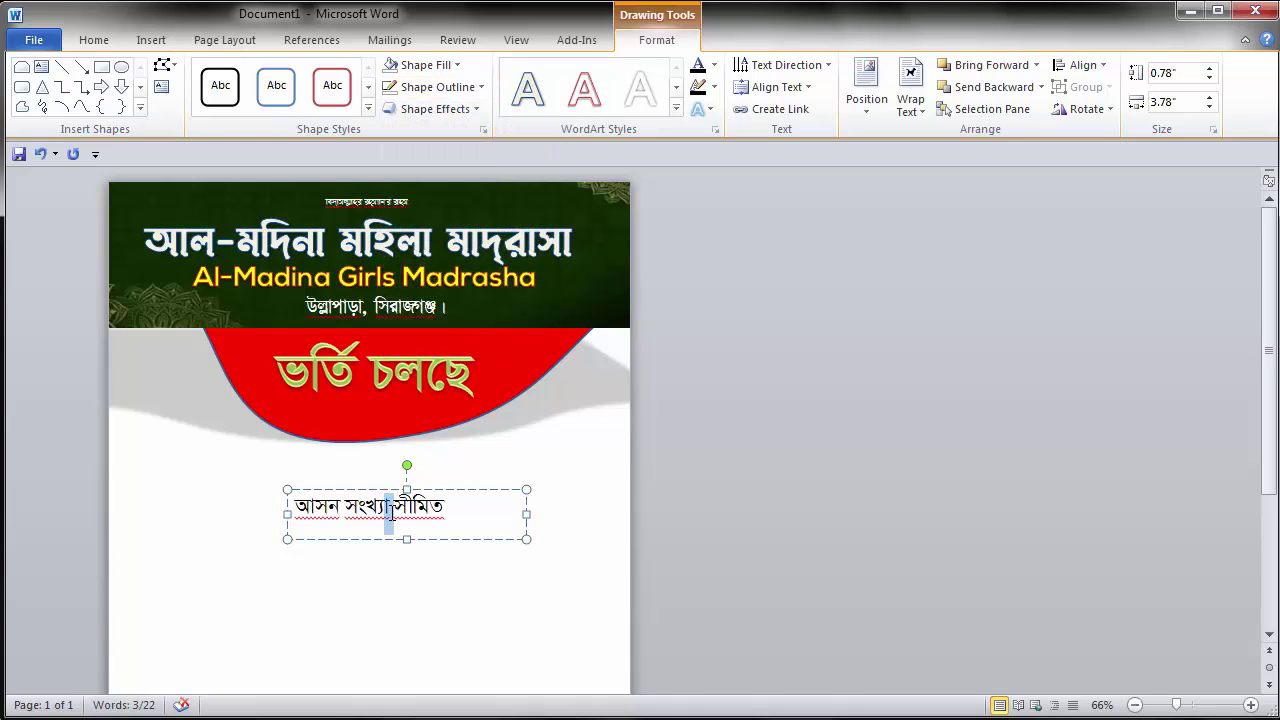
Step: Make the seats-limited text white, bold and centred
triple_click(390, 508)
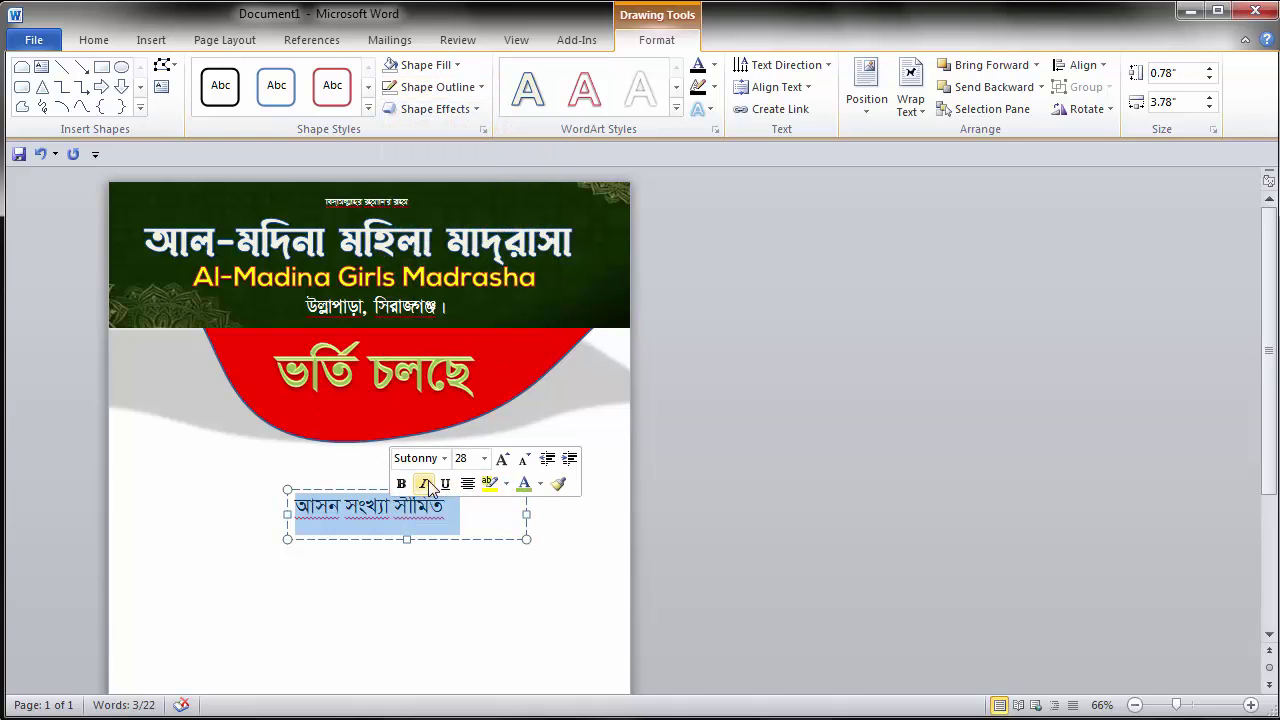
click(540, 483)
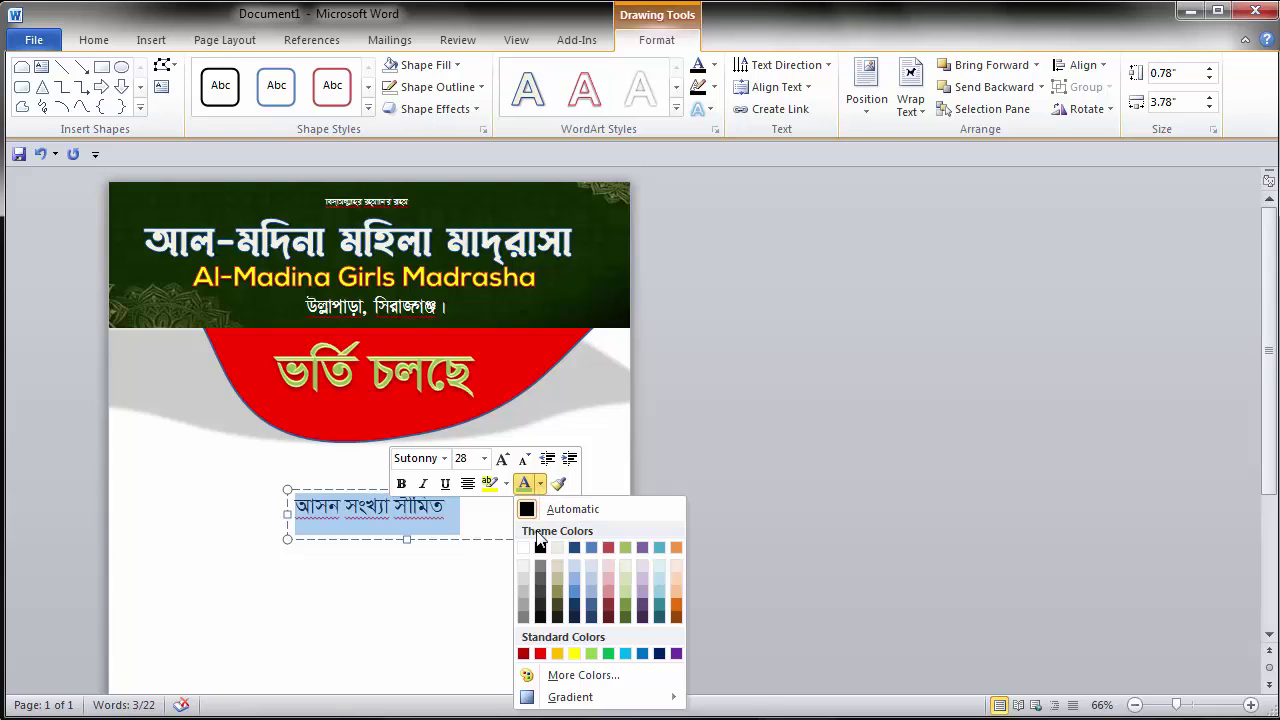
click(523, 546)
click(401, 483)
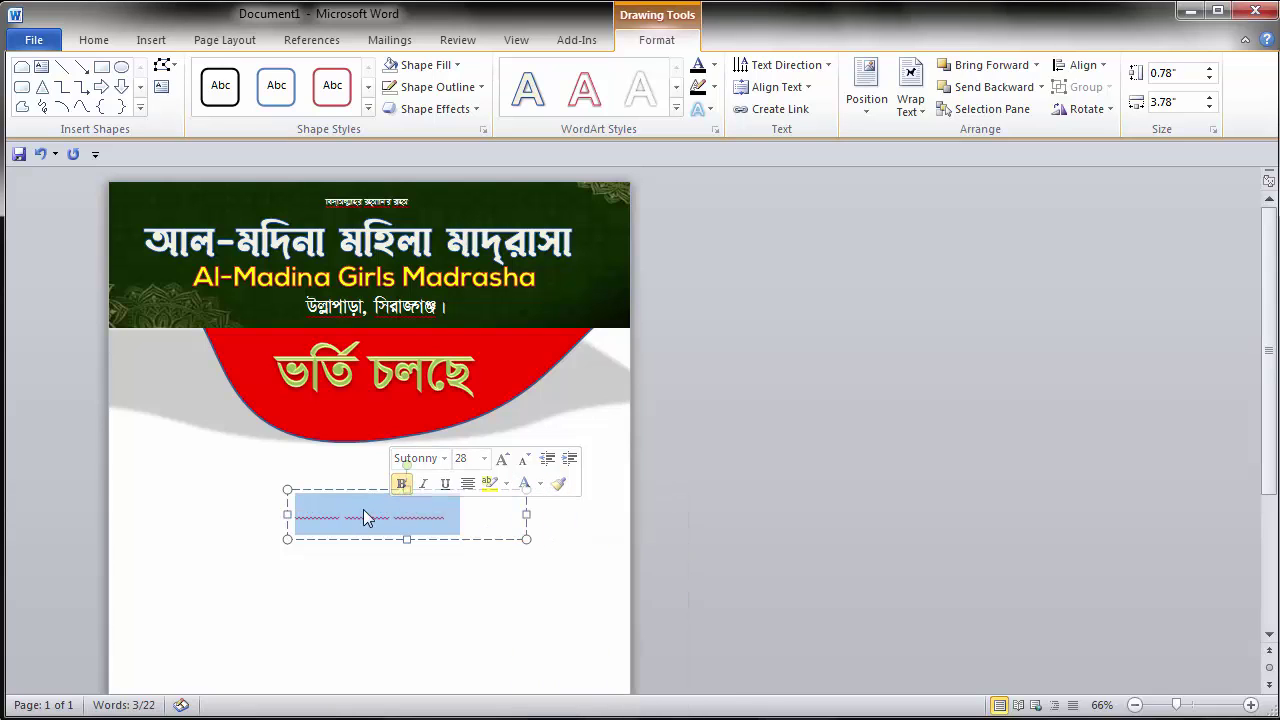
click(467, 483)
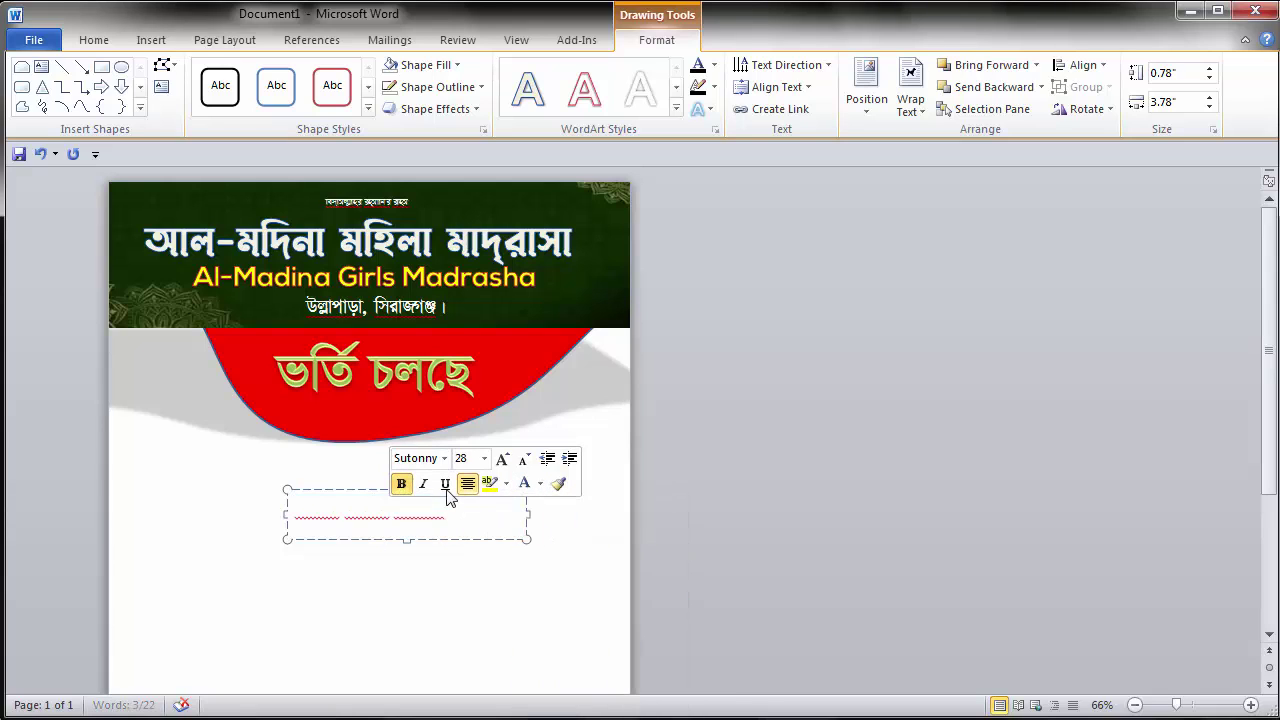
Step: Move the text box onto the red shape beneath the ভর্তি চলছে heading
click(377, 515)
mouse_move(427, 492)
mouse_down()
mouse_move(377, 388)
mouse_move(424, 404)
mouse_up()
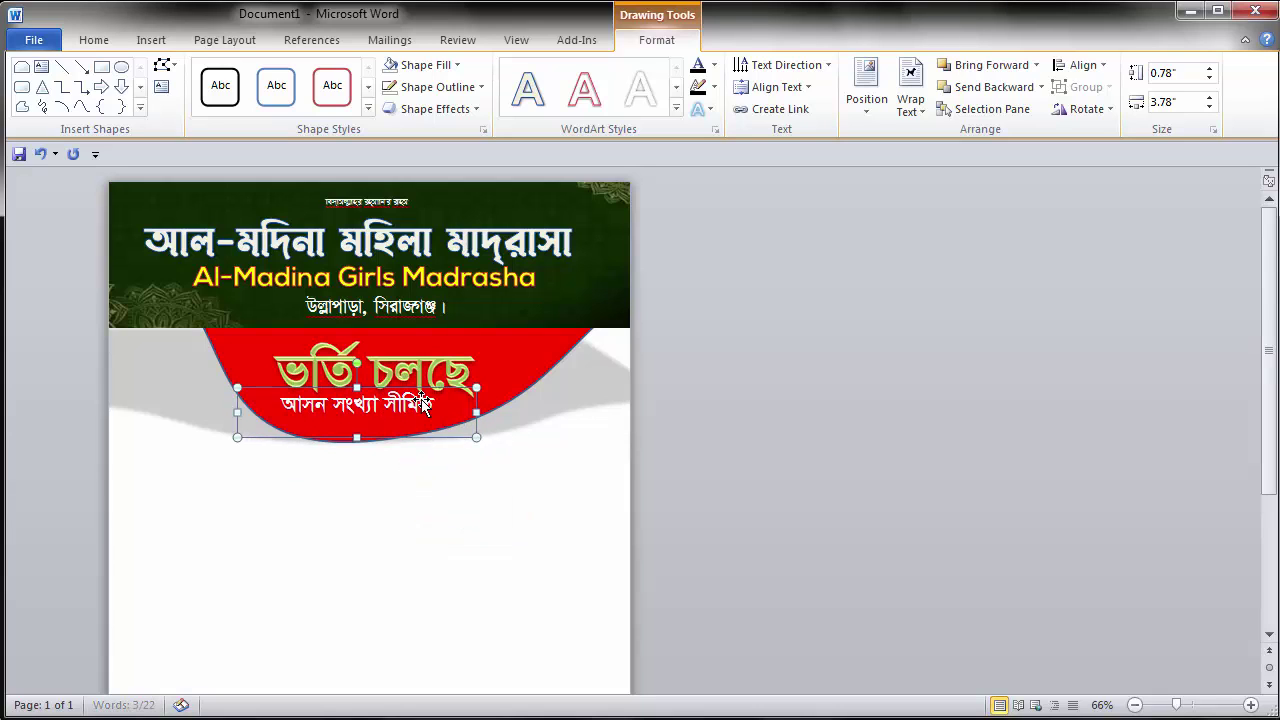
key(Right)
key(Down)
key(Right)
key(Down)
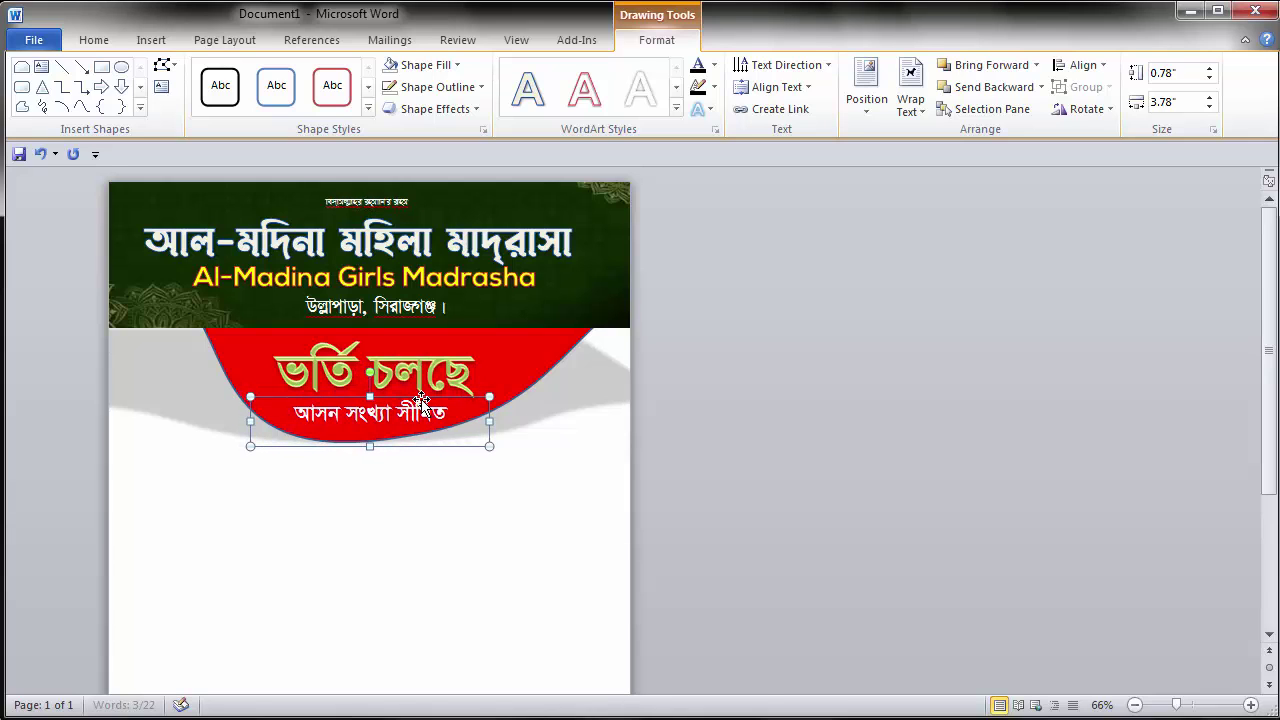
click(431, 505)
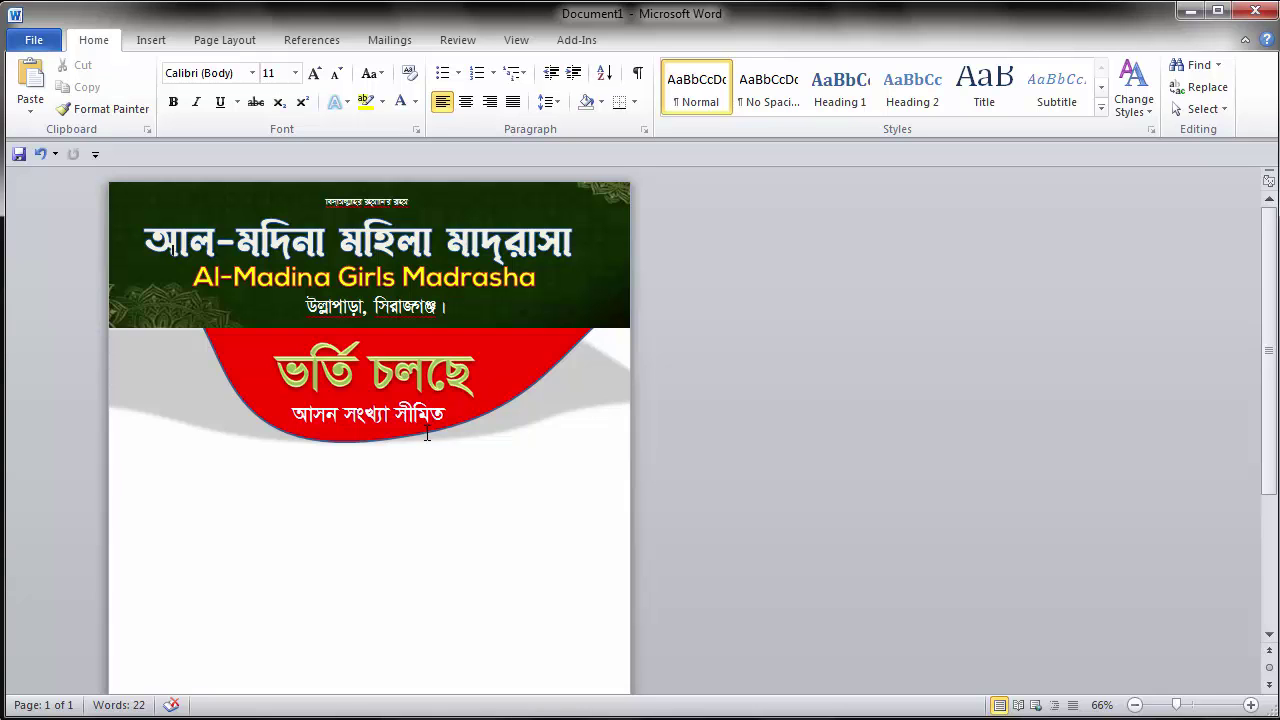
Step: Draw a snipped-corner rectangle at the page's left edge below the red curve
click(148, 39)
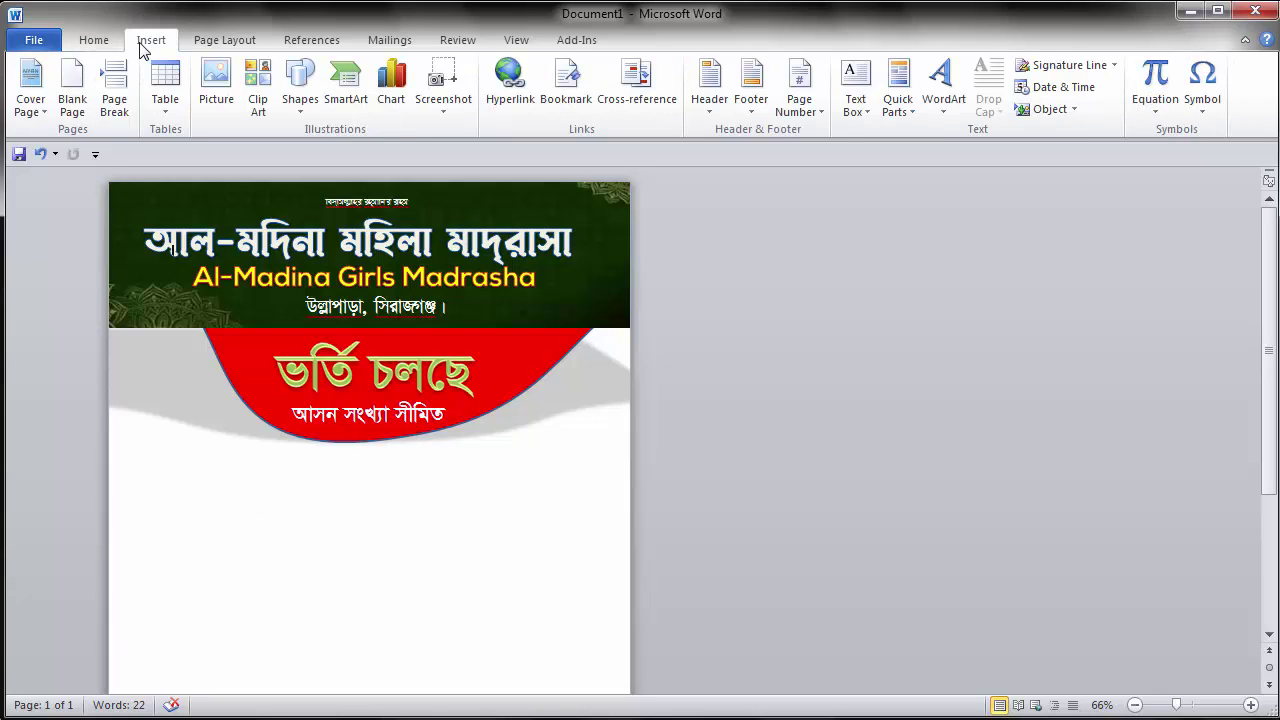
click(299, 111)
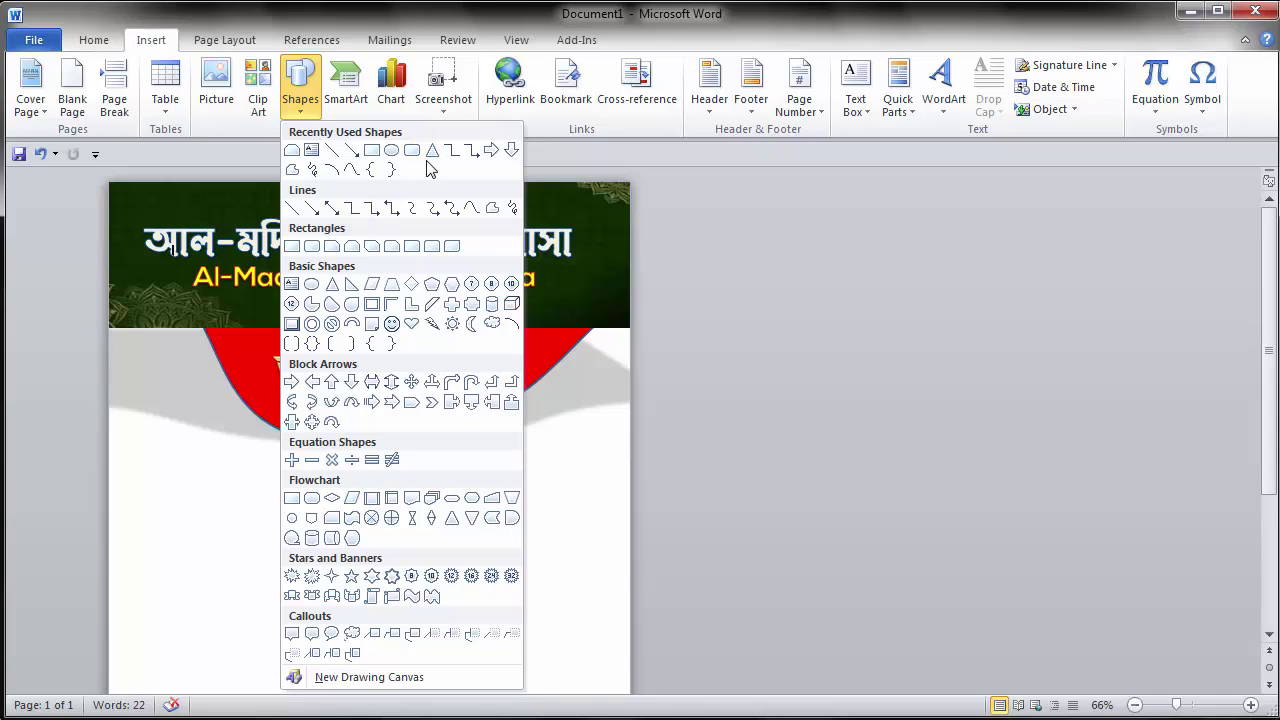
click(332, 248)
mouse_move(120, 406)
mouse_down()
mouse_move(271, 466)
mouse_move(173, 455)
mouse_move(183, 476)
mouse_move(261, 471)
mouse_up()
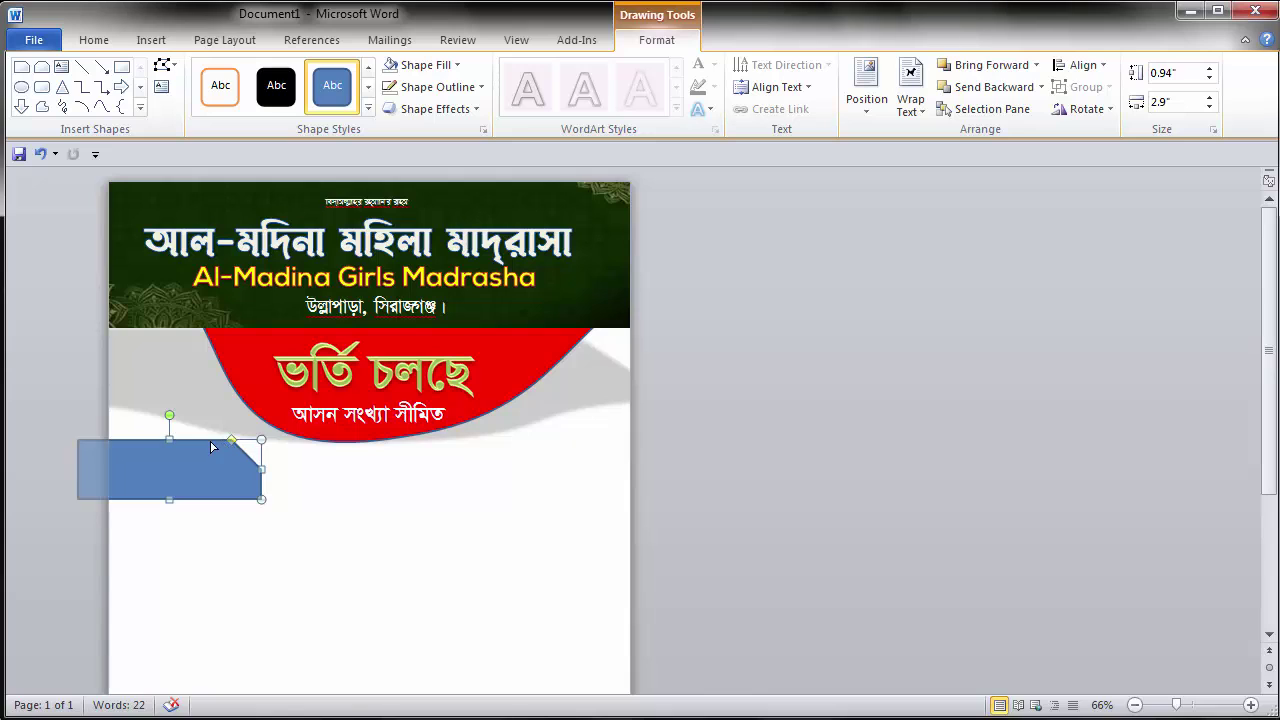
drag(209, 471, 227, 470)
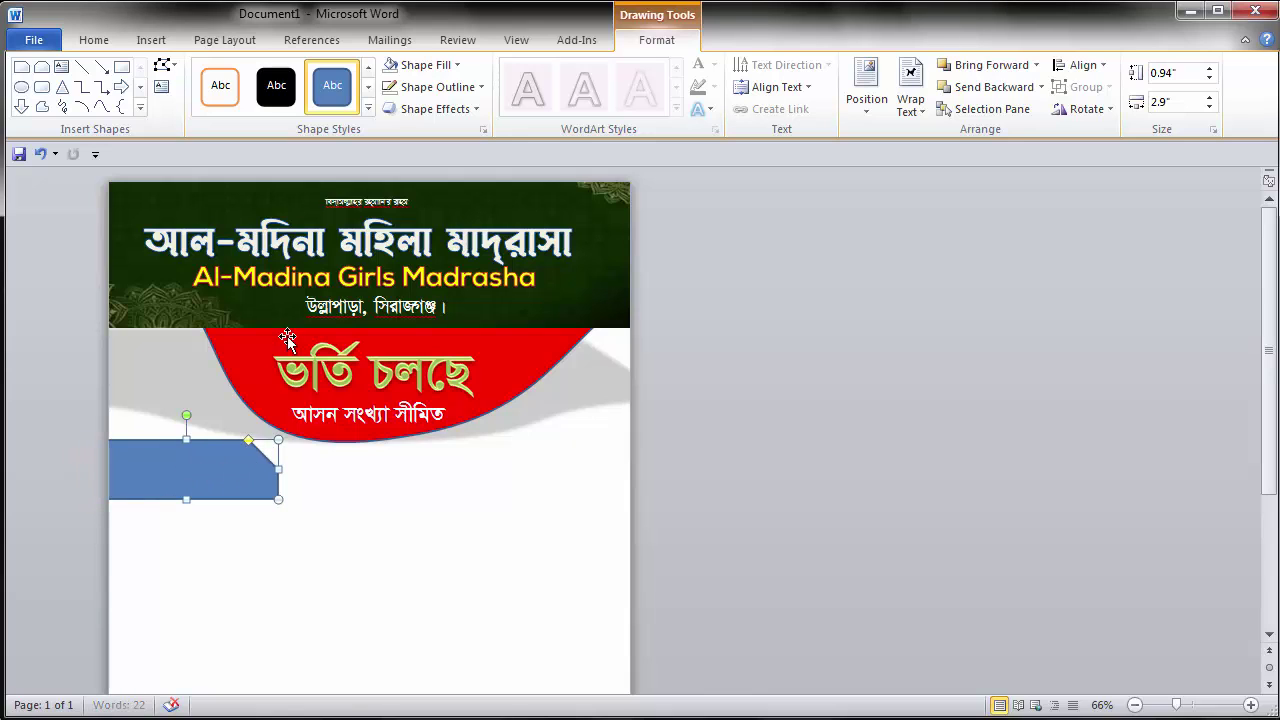
Step: Fill the tab shape dark teal and shift it up slightly
click(457, 64)
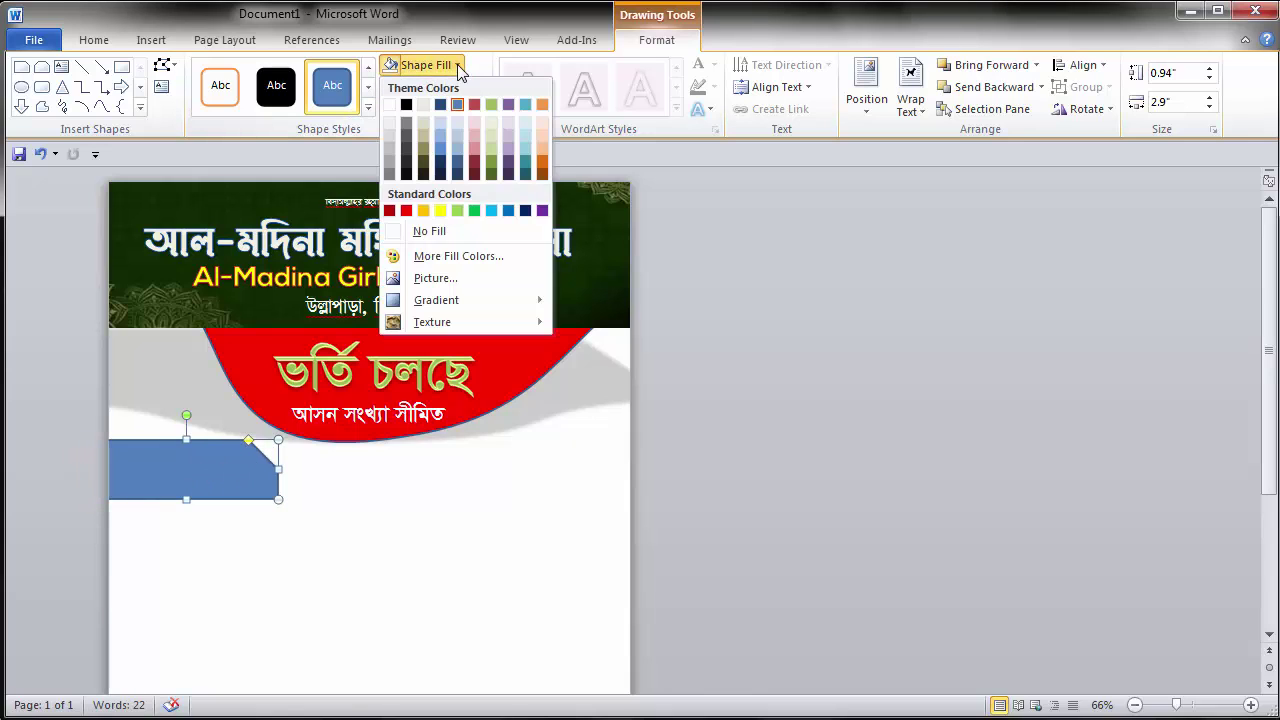
click(525, 158)
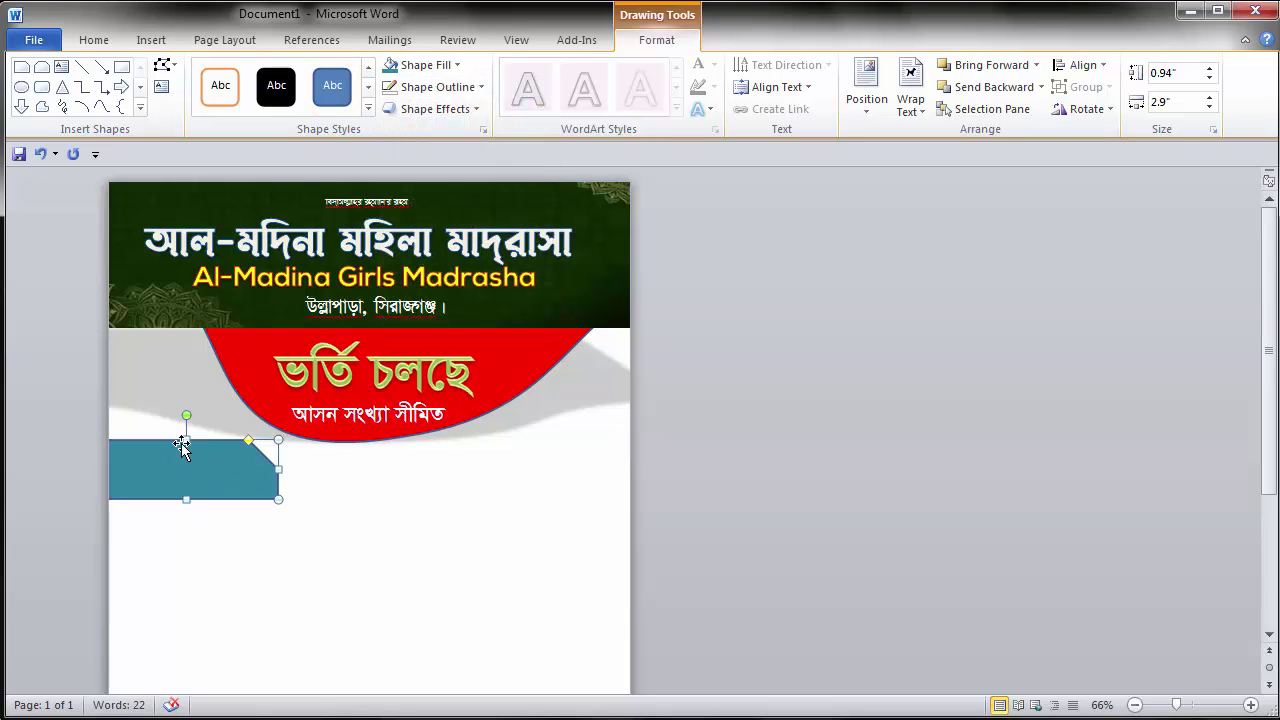
drag(185, 448, 189, 458)
drag(210, 478, 208, 467)
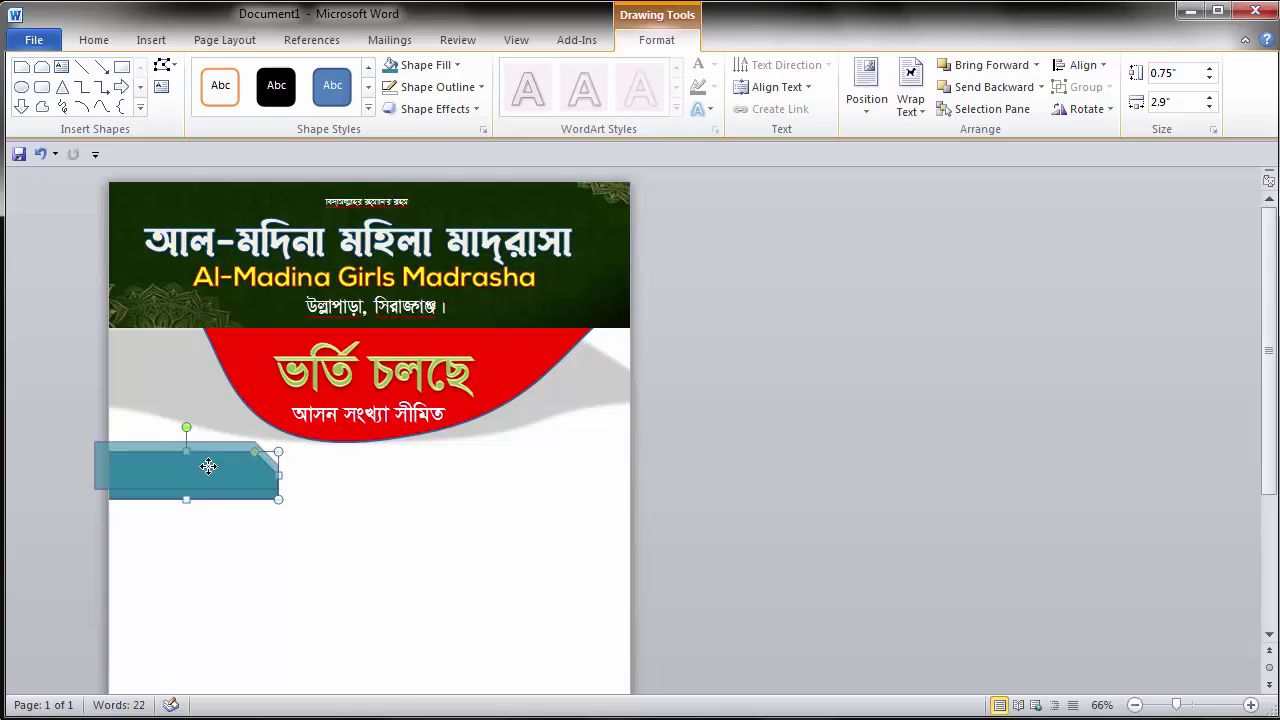
click(337, 512)
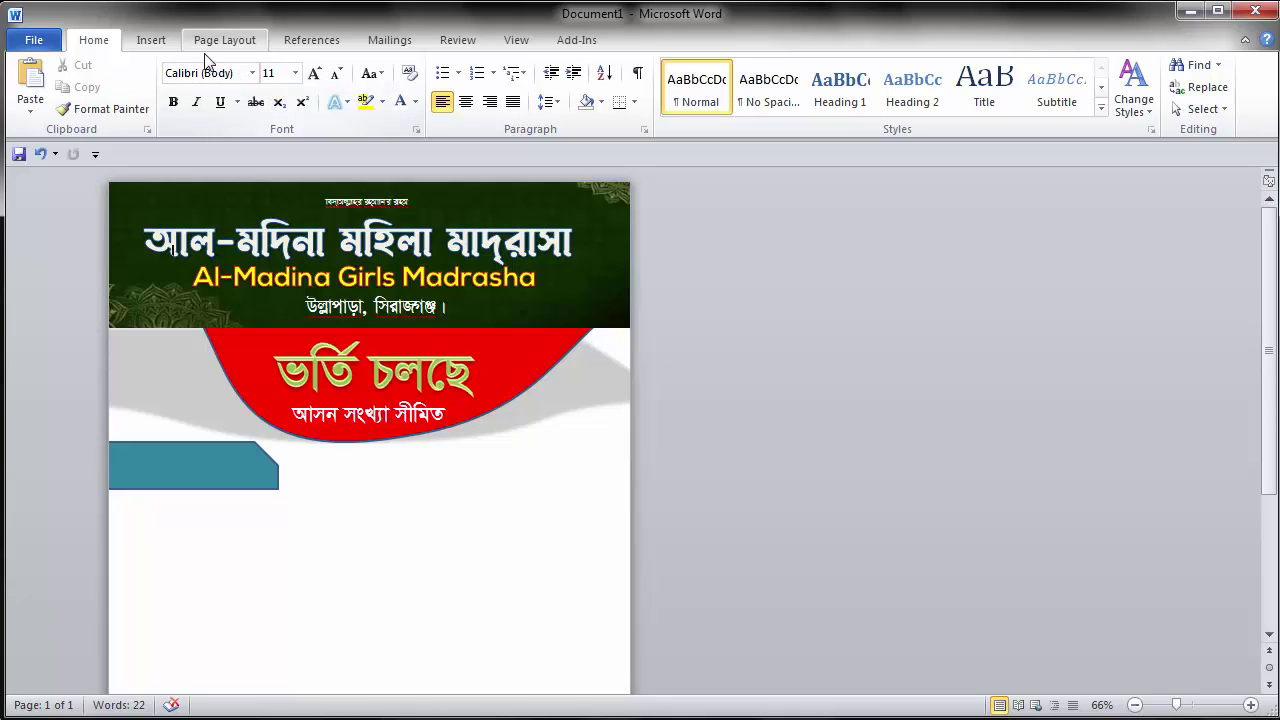
Step: Insert a blue gradient WordArt box set to the SutonnyMJ font
click(160, 44)
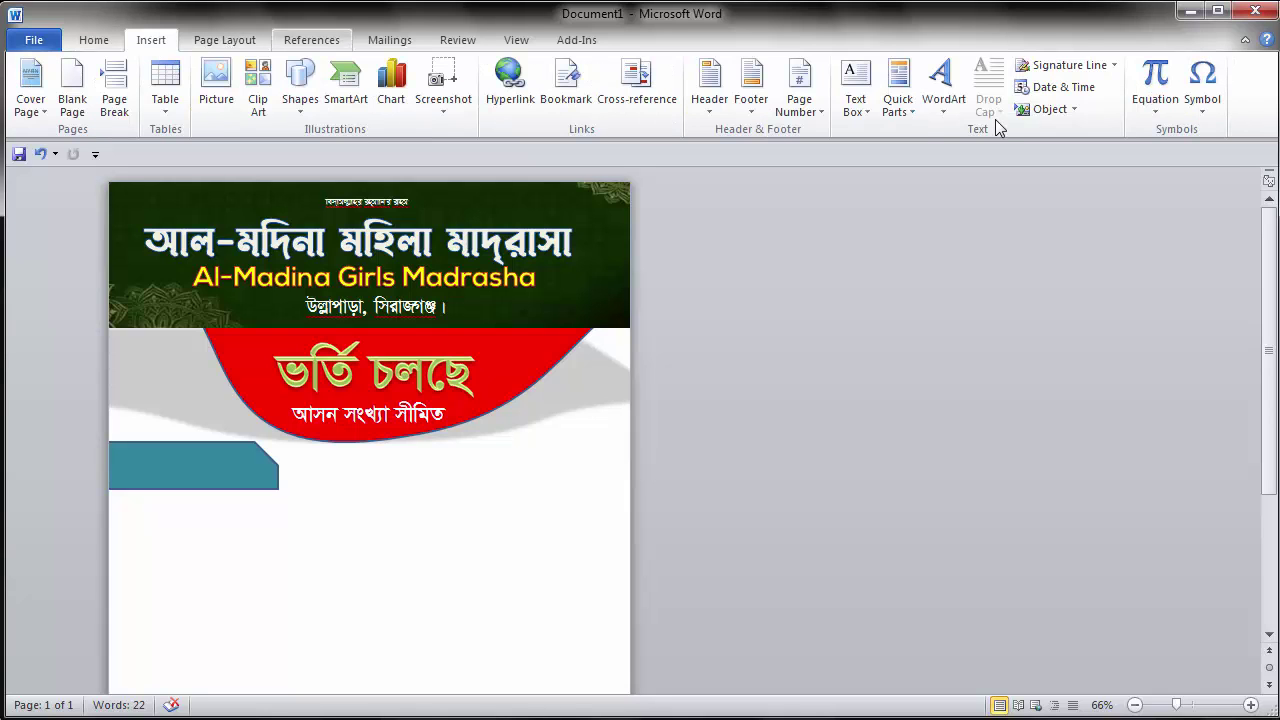
click(941, 88)
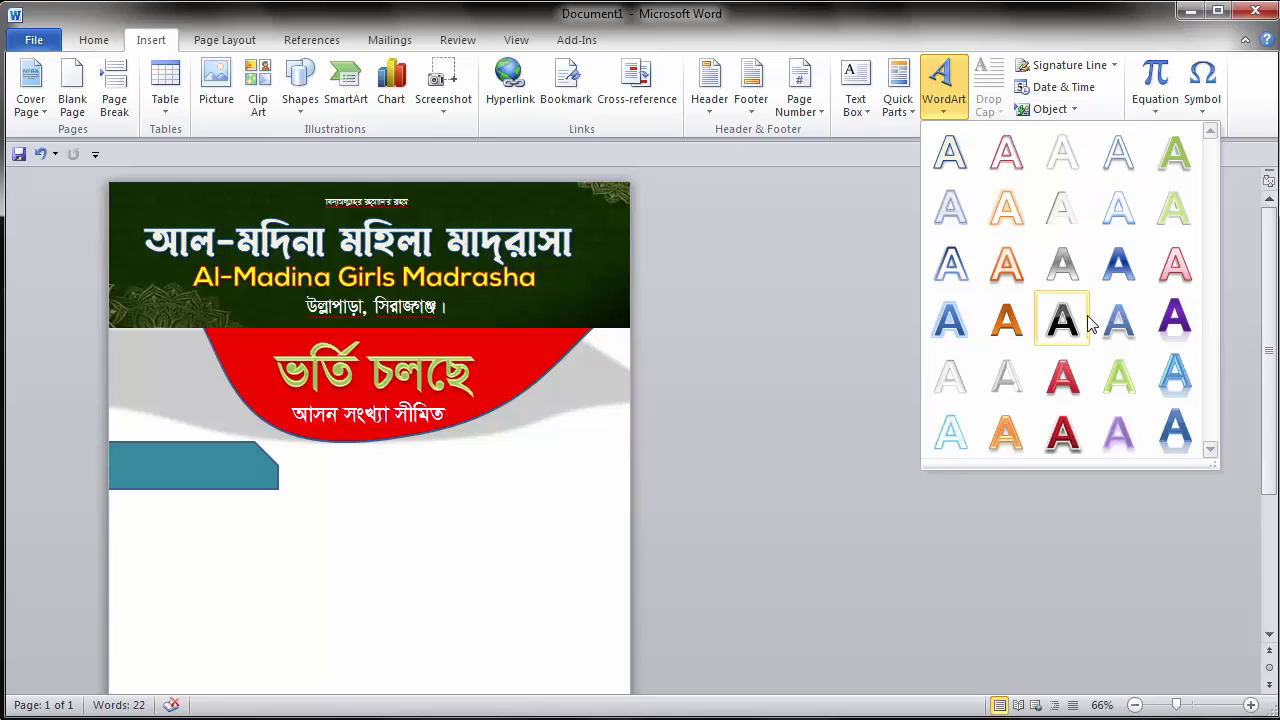
click(1119, 262)
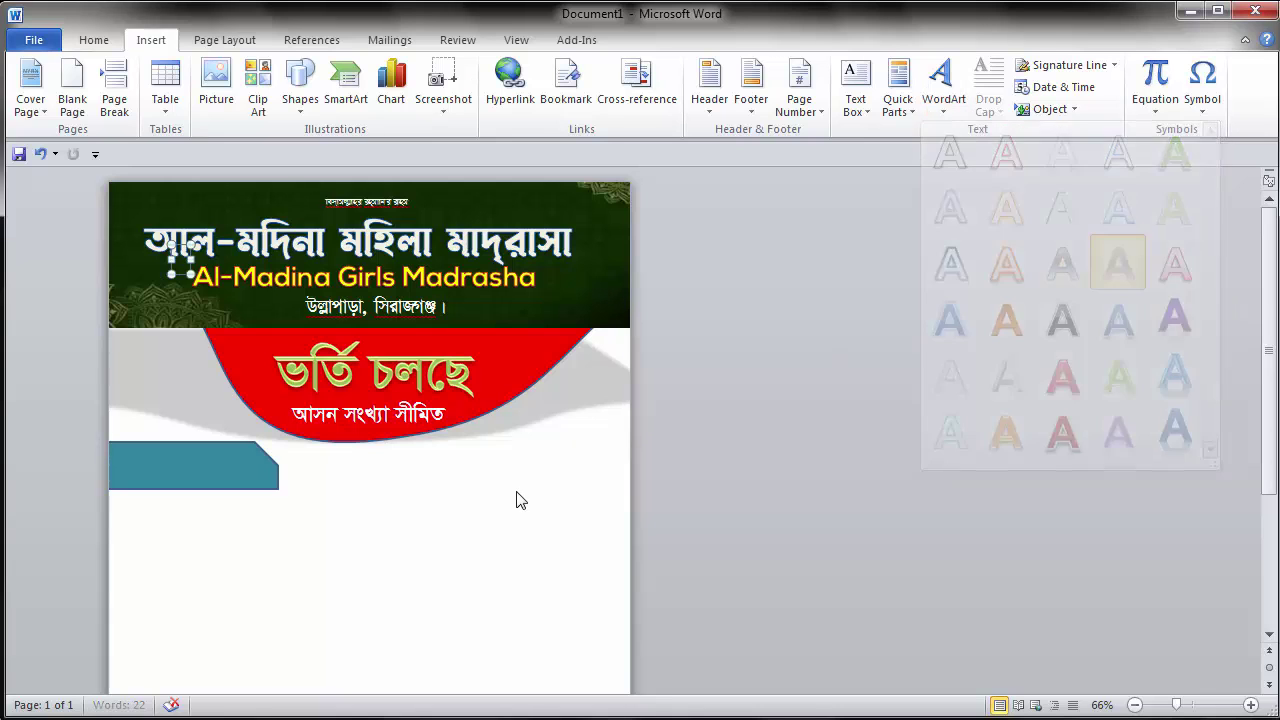
click(94, 40)
click(208, 73)
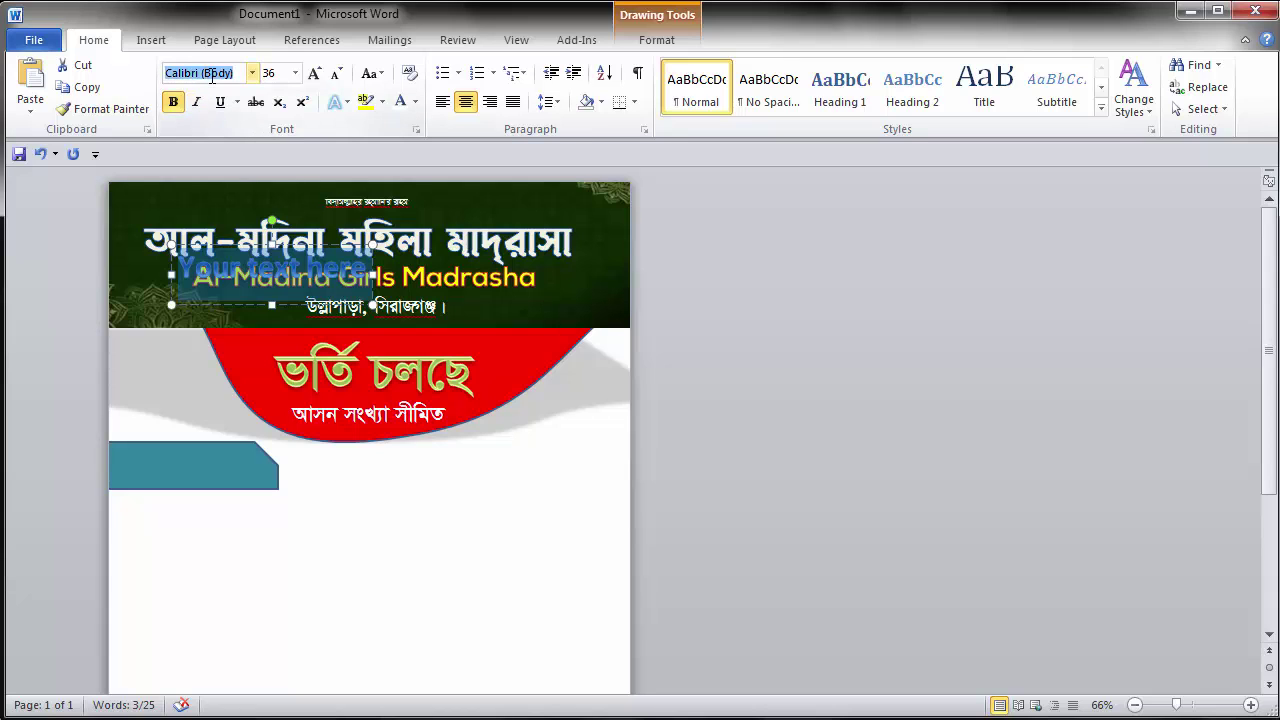
text(YR)
text(SutonnyMJ)
key(Return)
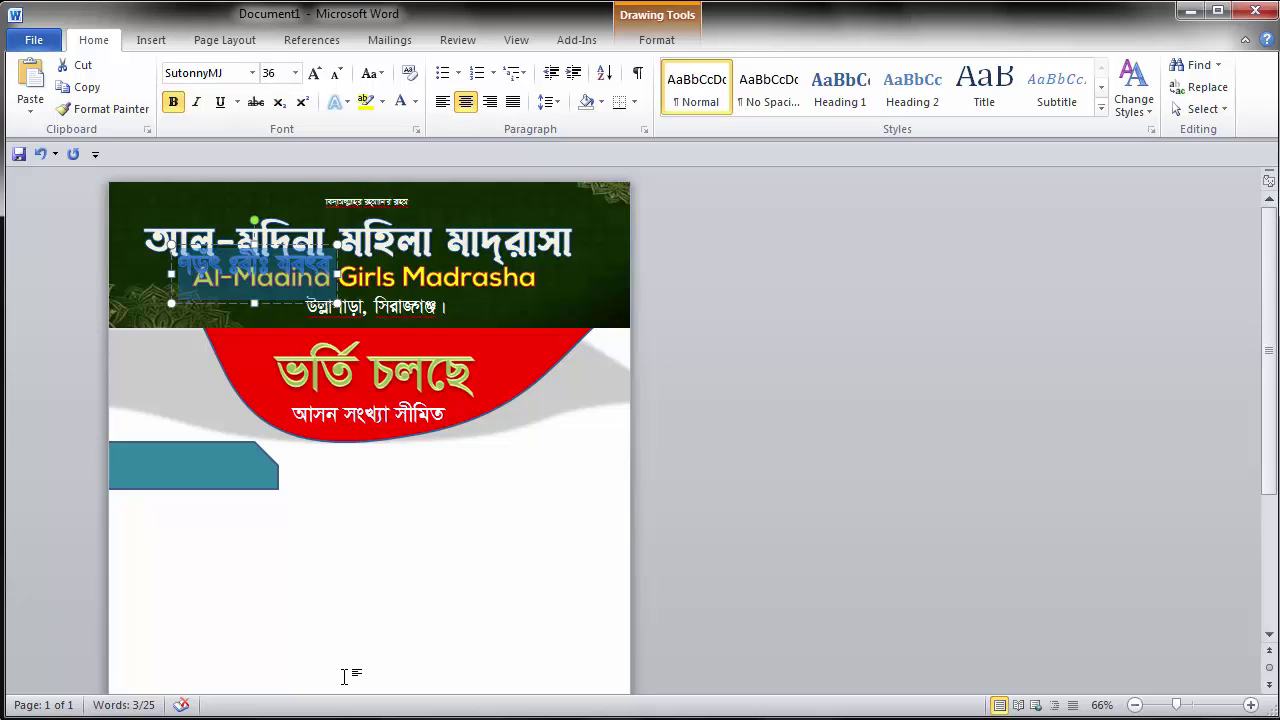
Step: Type বিভাগ সমূহ and move it to the left edge above the teal tab
text(weÁvc)
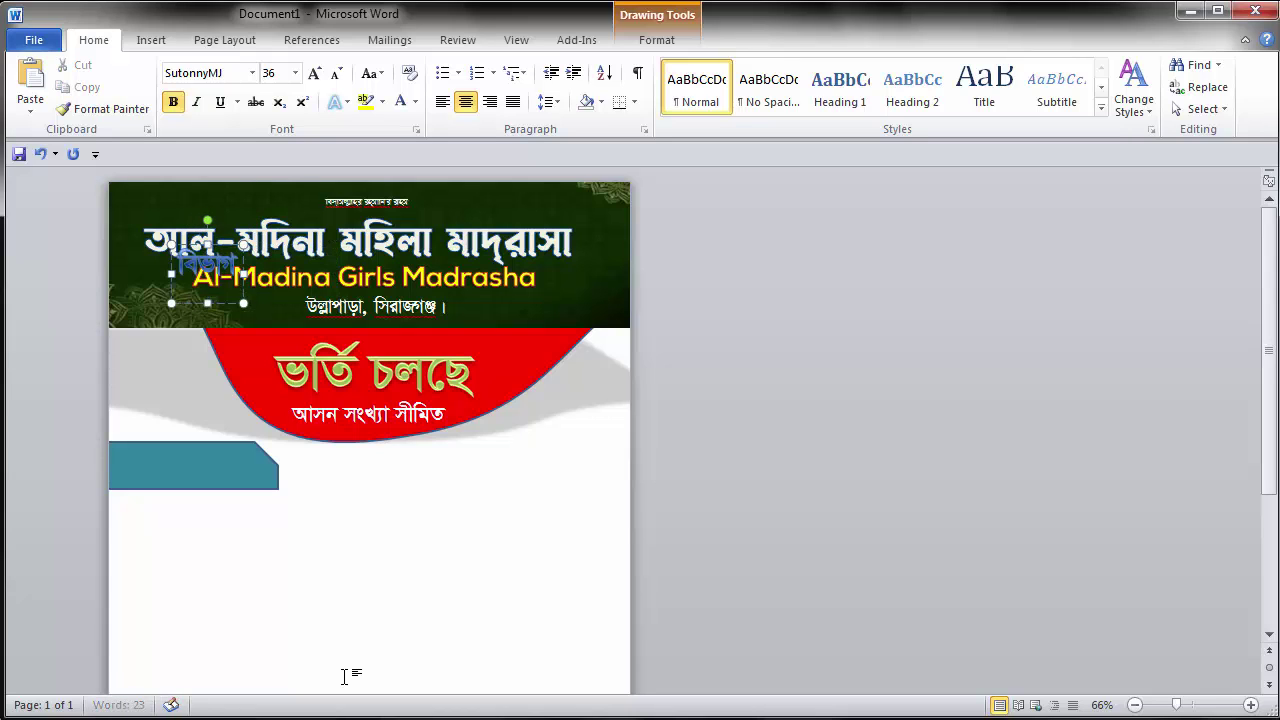
text( mg~n)
key(BackSpace)
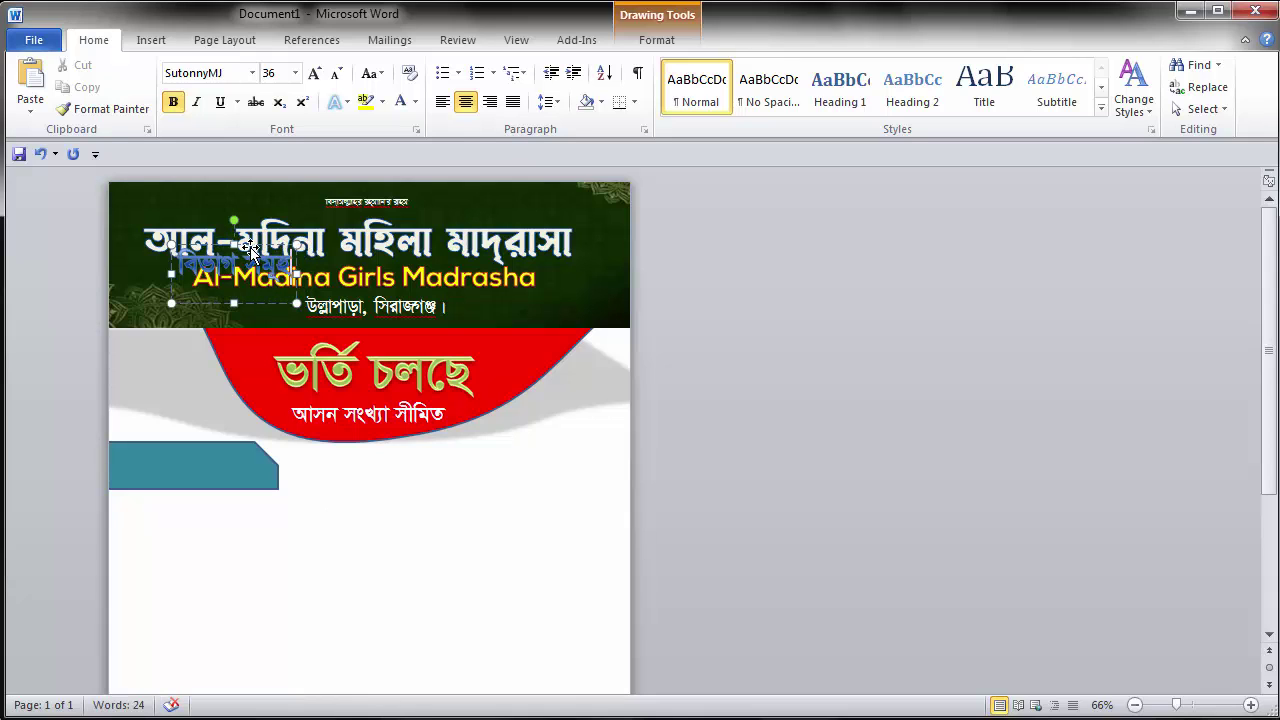
drag(250, 250, 186, 381)
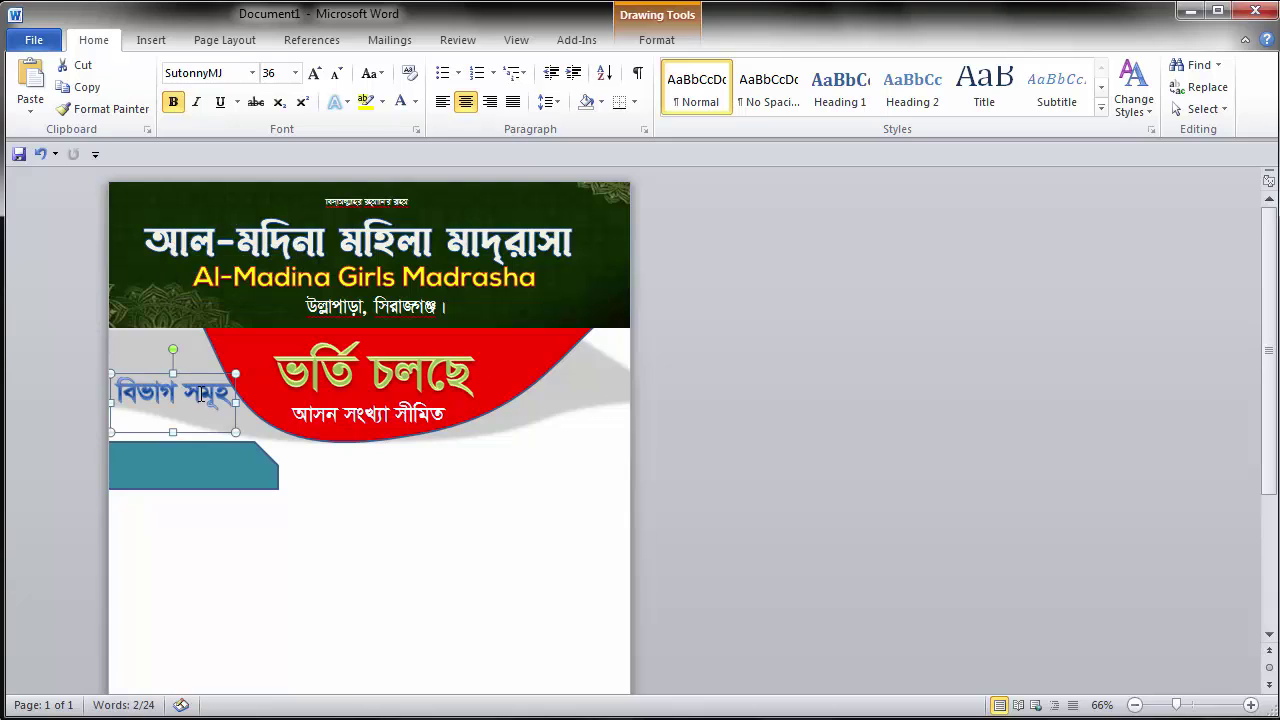
click(348, 500)
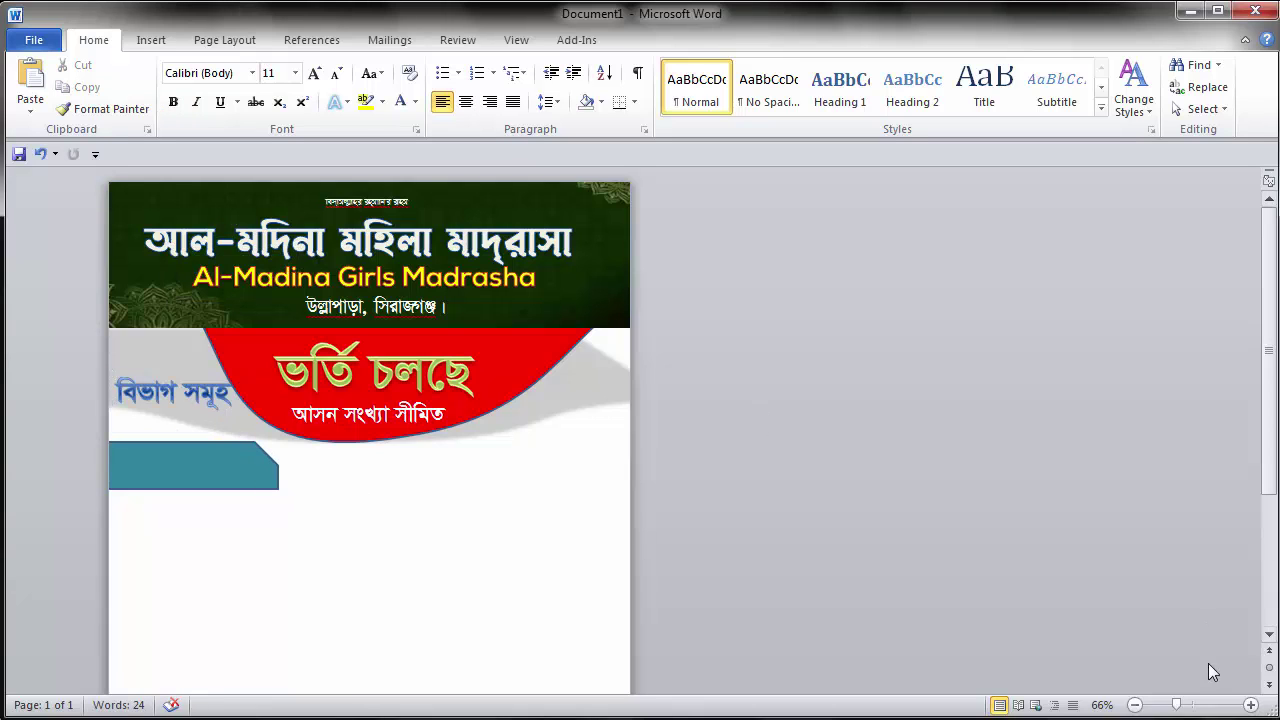
Step: Nudge the বিভাগ সমূহ heading down closer to the teal tab
drag(1180, 705, 1213, 705)
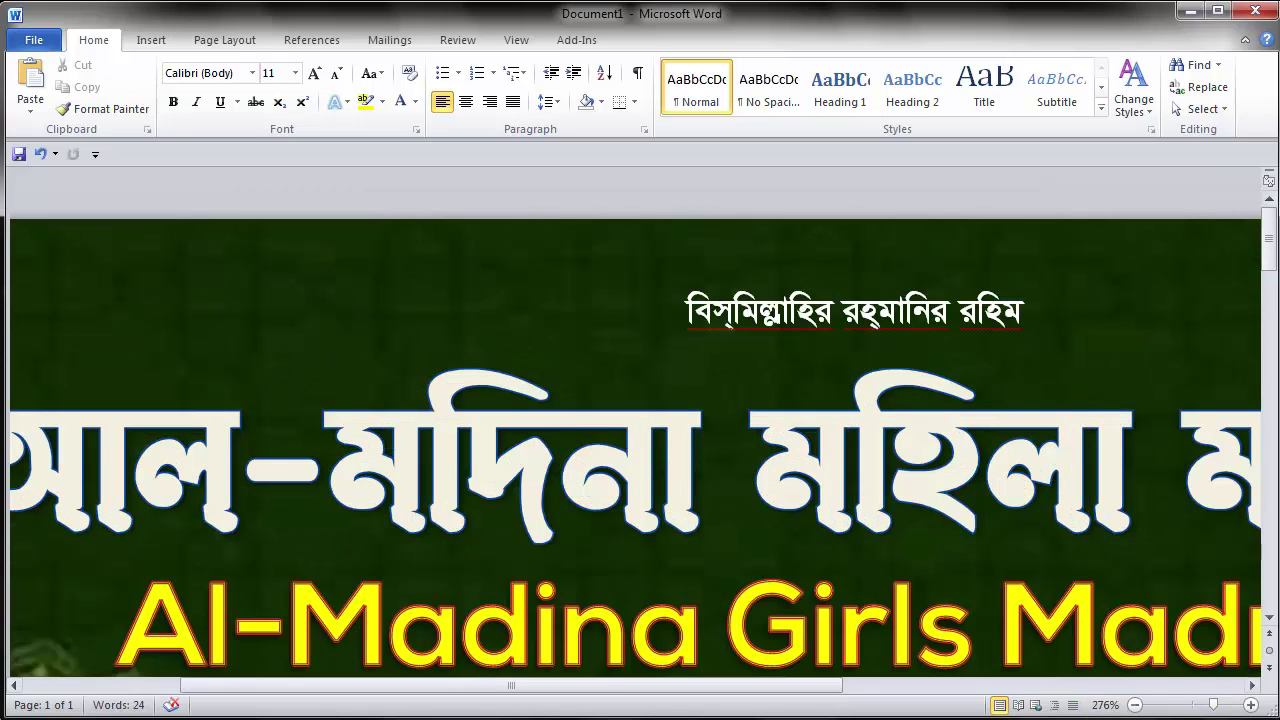
drag(1213, 705, 1194, 706)
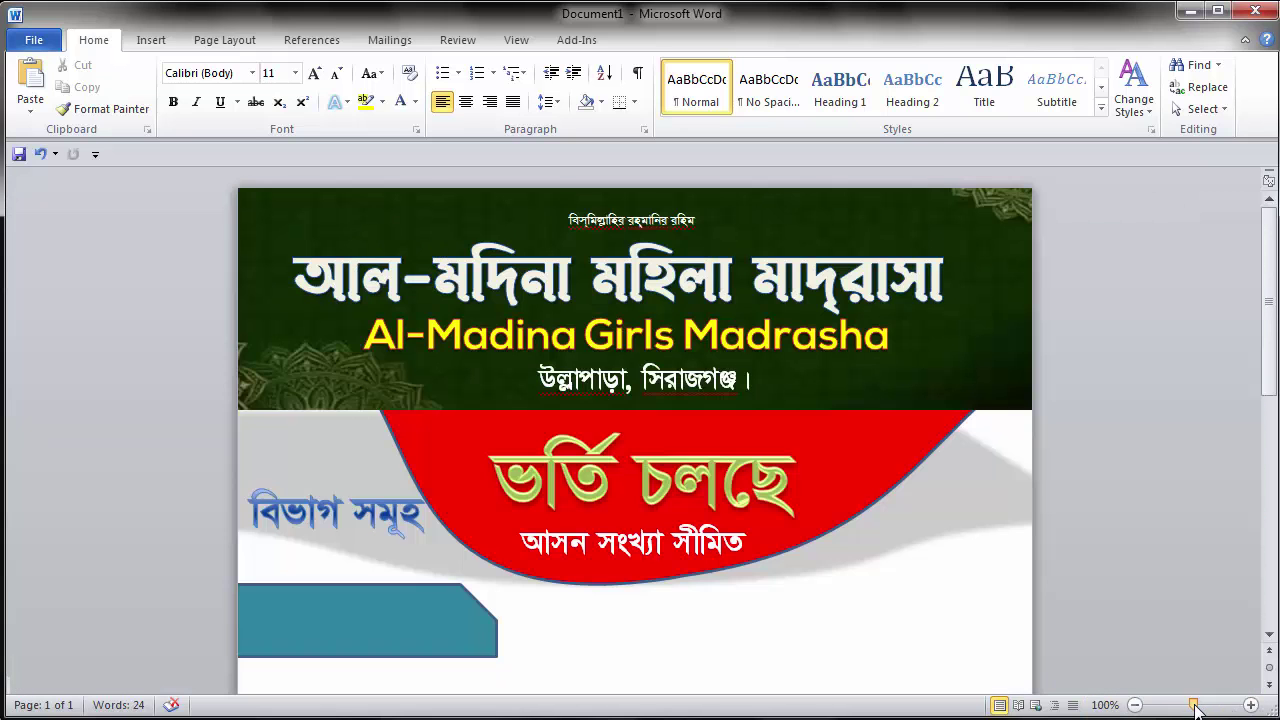
click(386, 500)
drag(375, 484, 377, 505)
Step: Drag the teal tab's bottom edge down to make it taller
scroll(390, 503, down, 2)
click(380, 543)
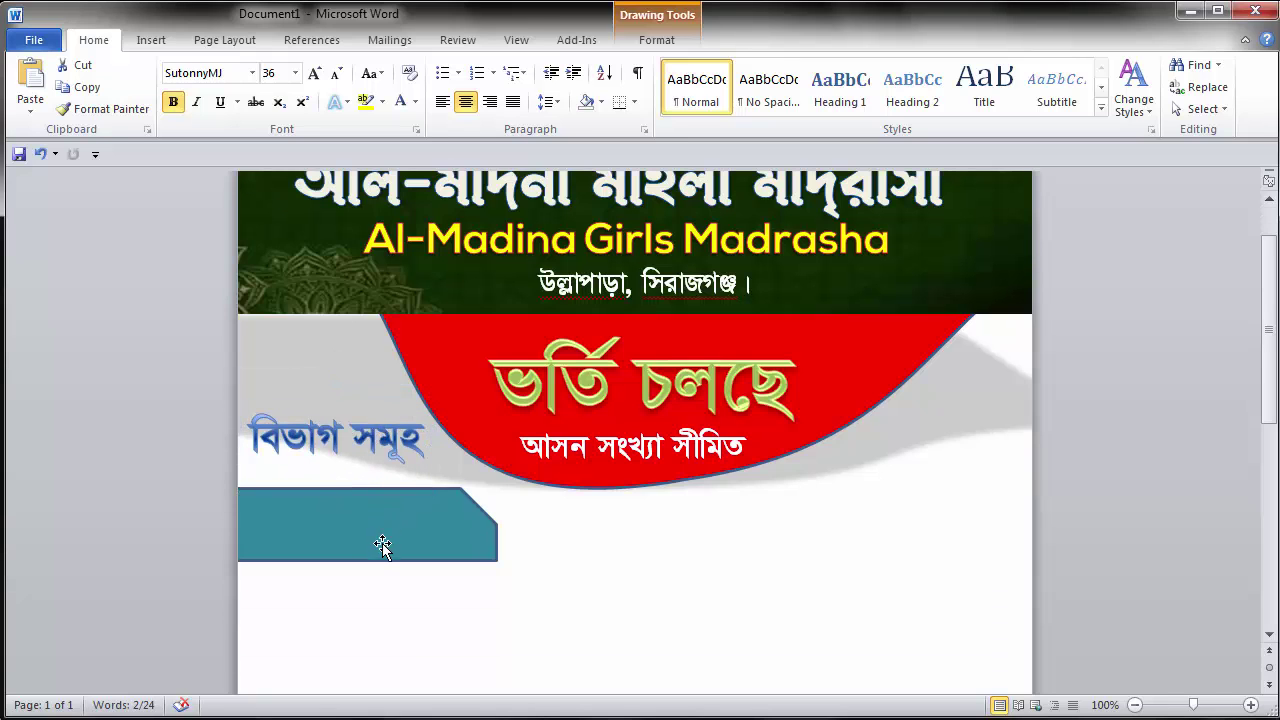
drag(355, 560, 366, 584)
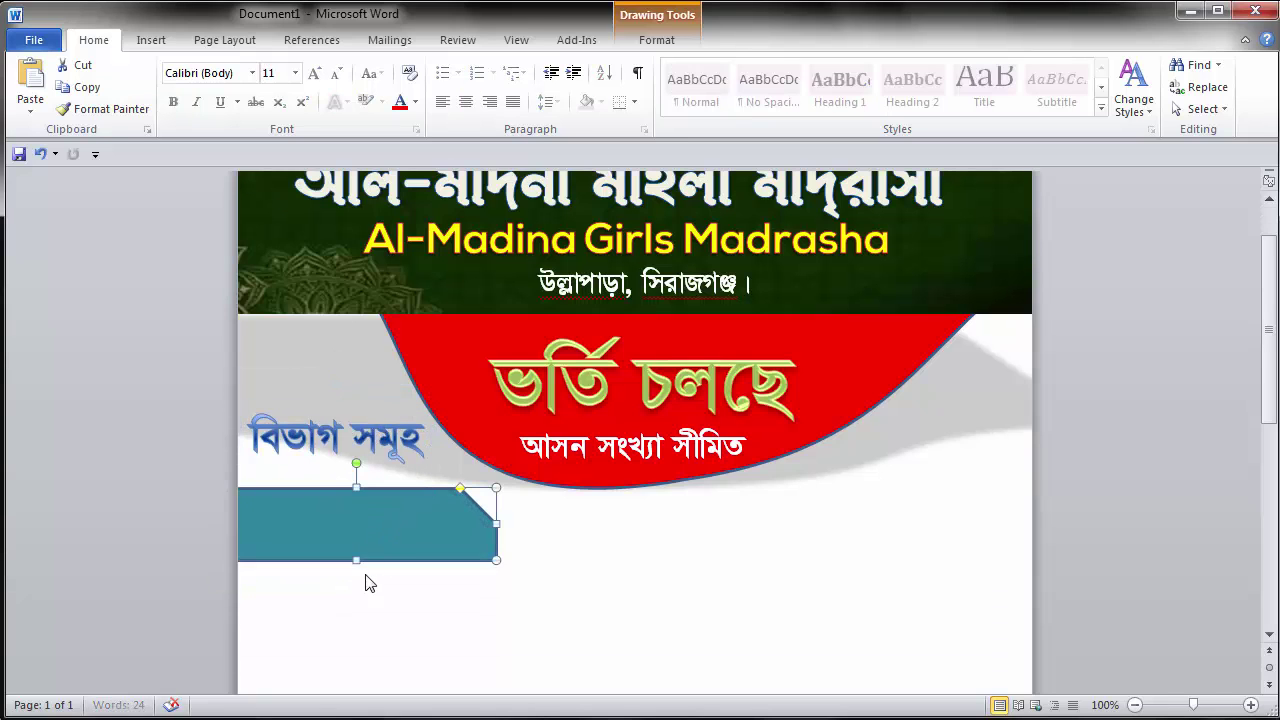
click(609, 543)
click(389, 568)
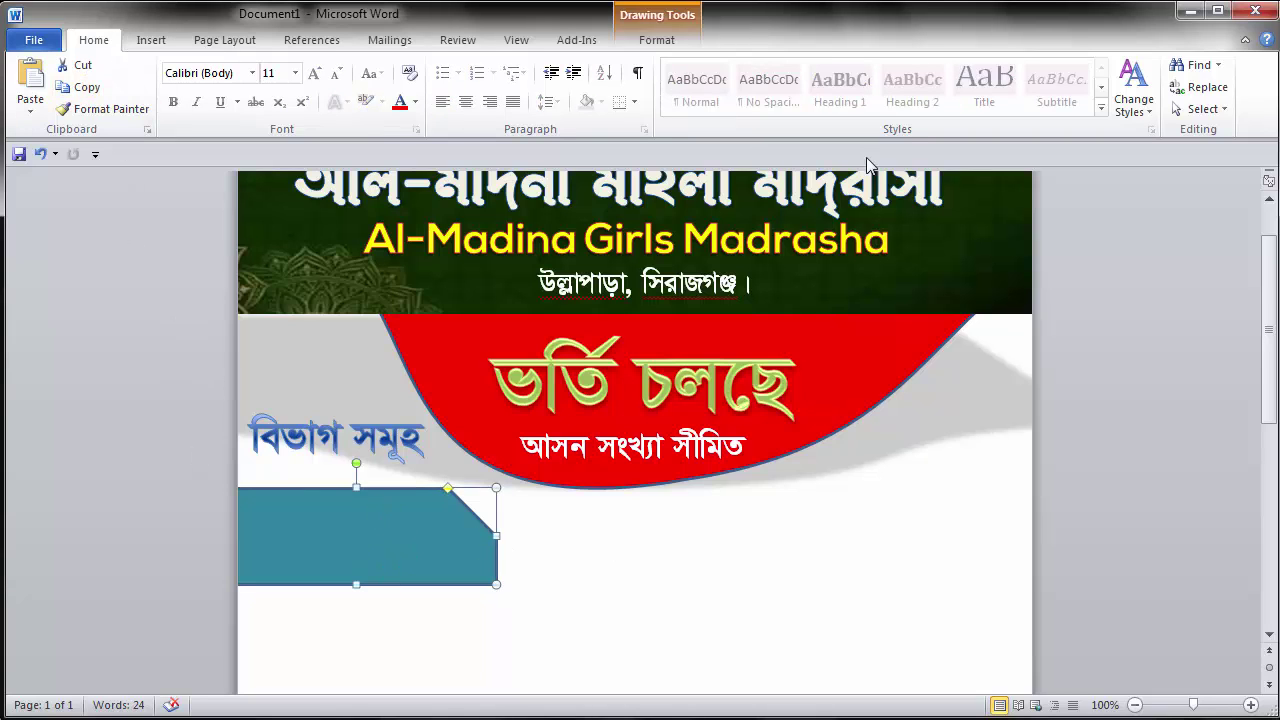
click(151, 42)
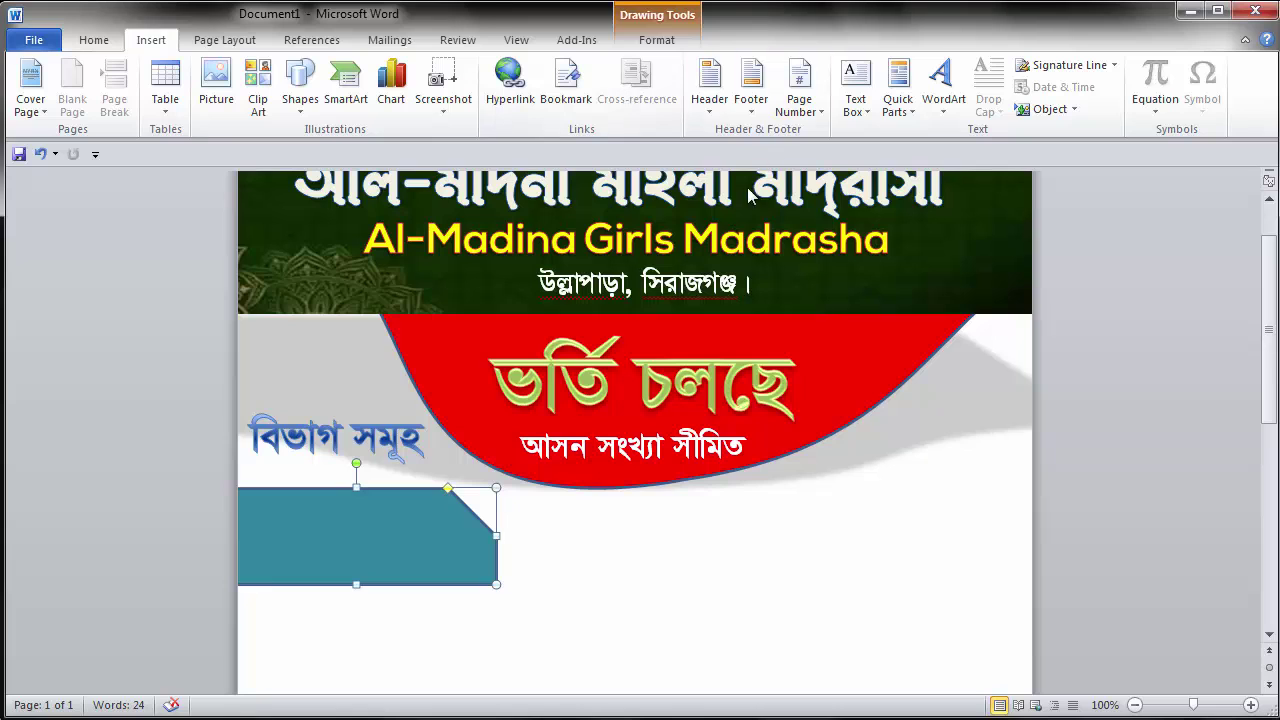
Step: Insert a simple text box in SutonnyMJ and paste the Bengali department lines
click(855, 88)
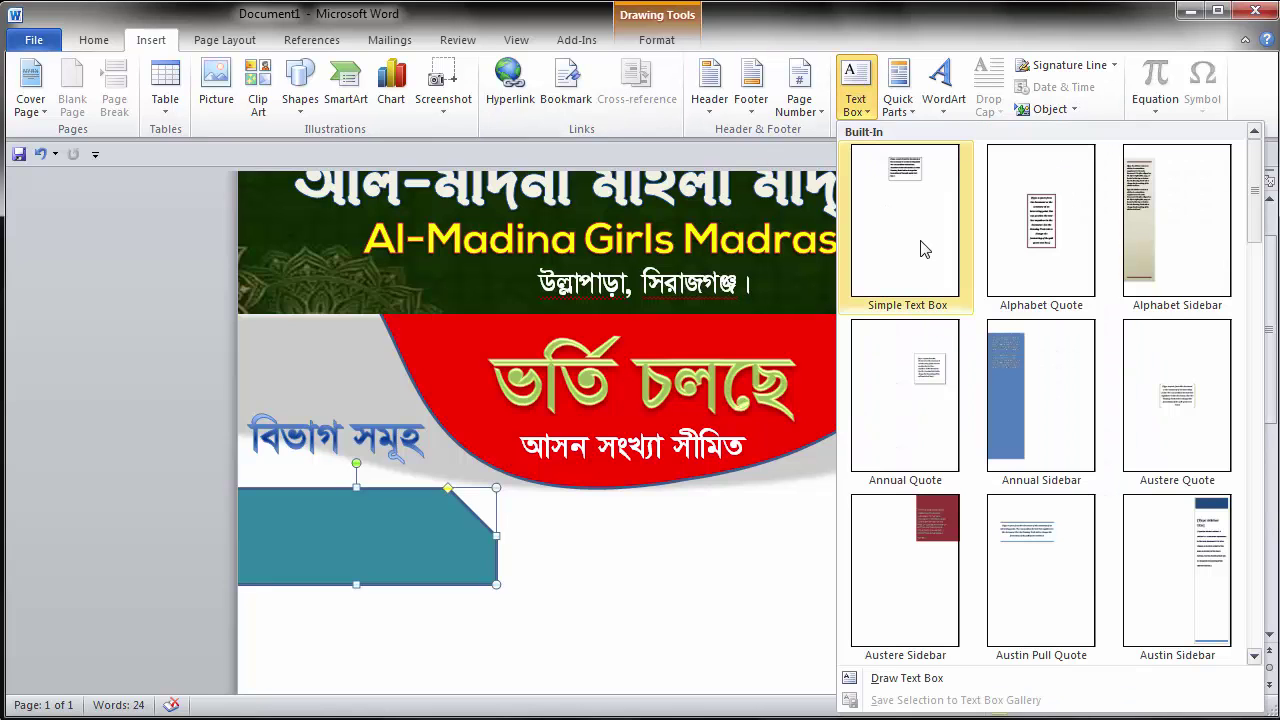
click(906, 193)
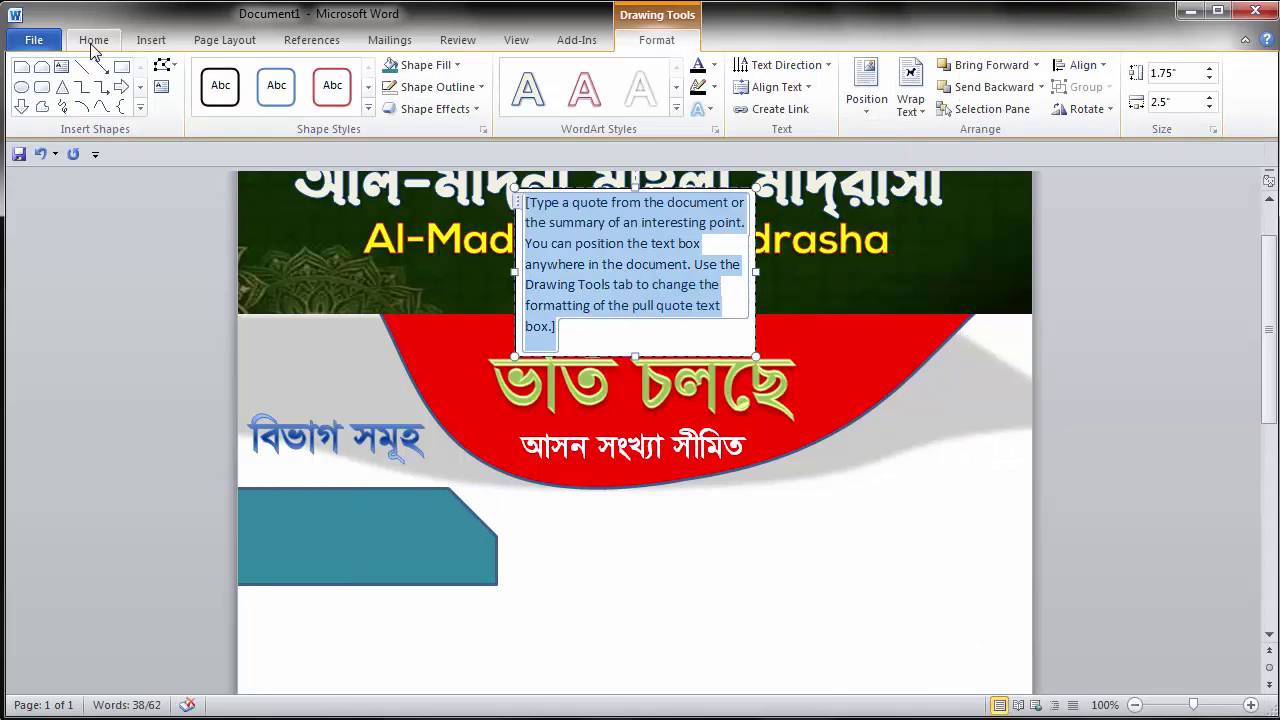
click(95, 45)
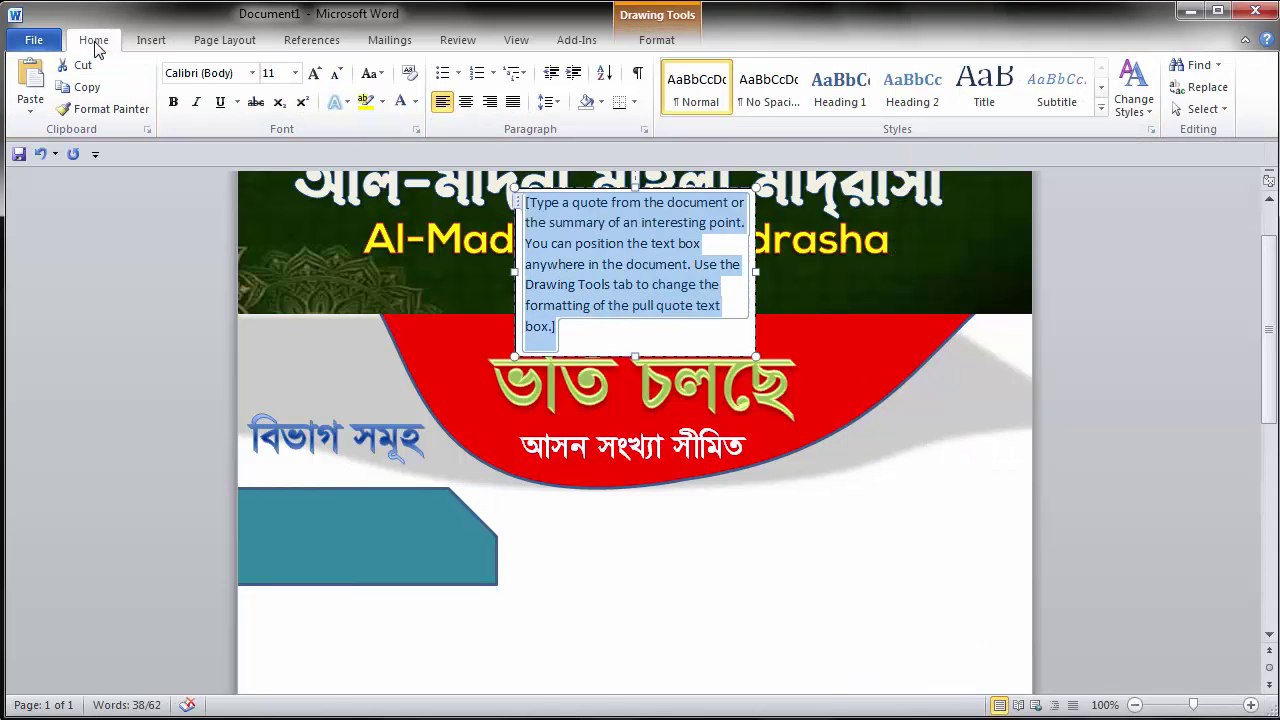
click(210, 83)
text(SutonnyMJ)
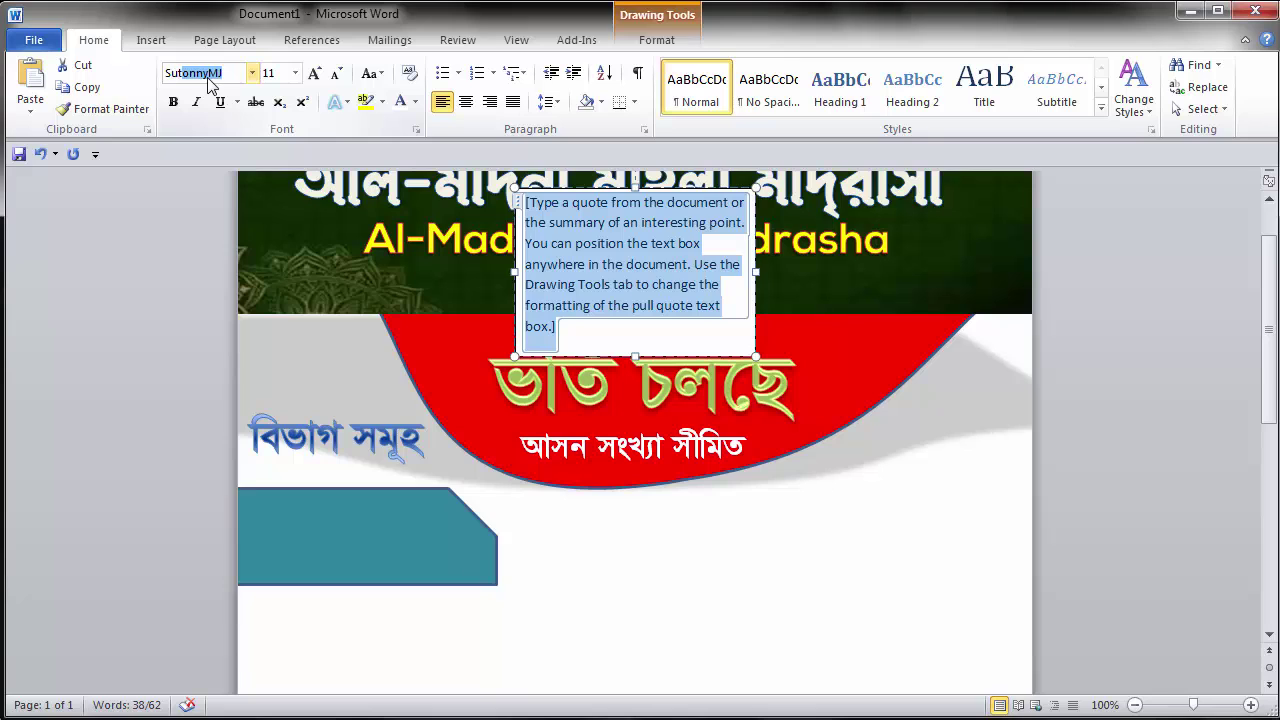
key(Return)
key(ctrl+v)
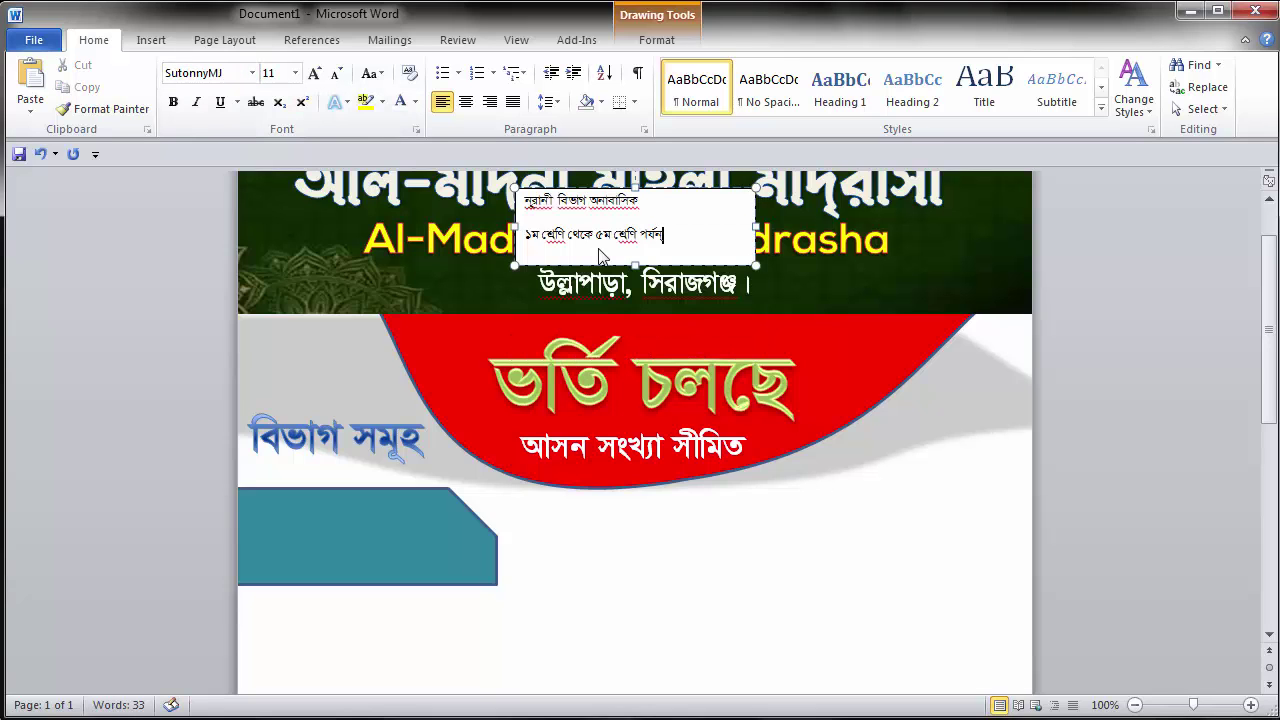
Step: Make the first line নূরানী বিভাগ অনাবাসিক bold 24 pt and move the box onto the teal tab
triple_click(625, 200)
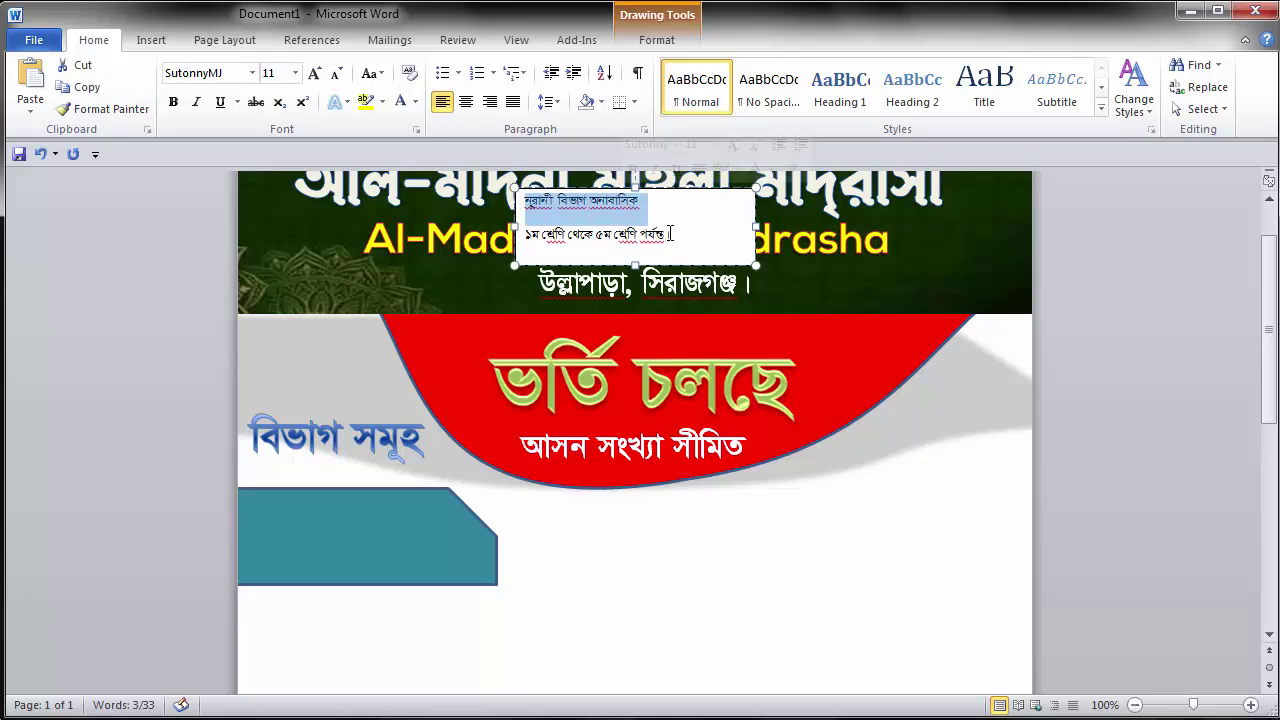
click(295, 73)
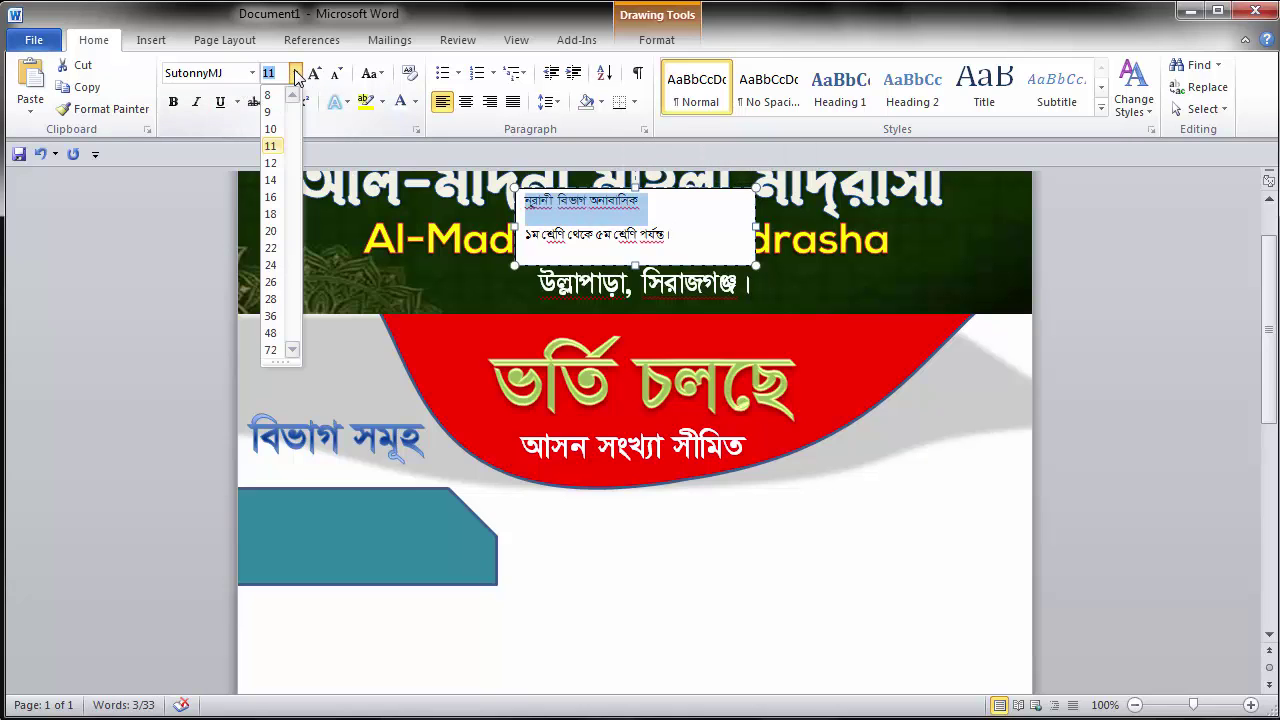
click(270, 299)
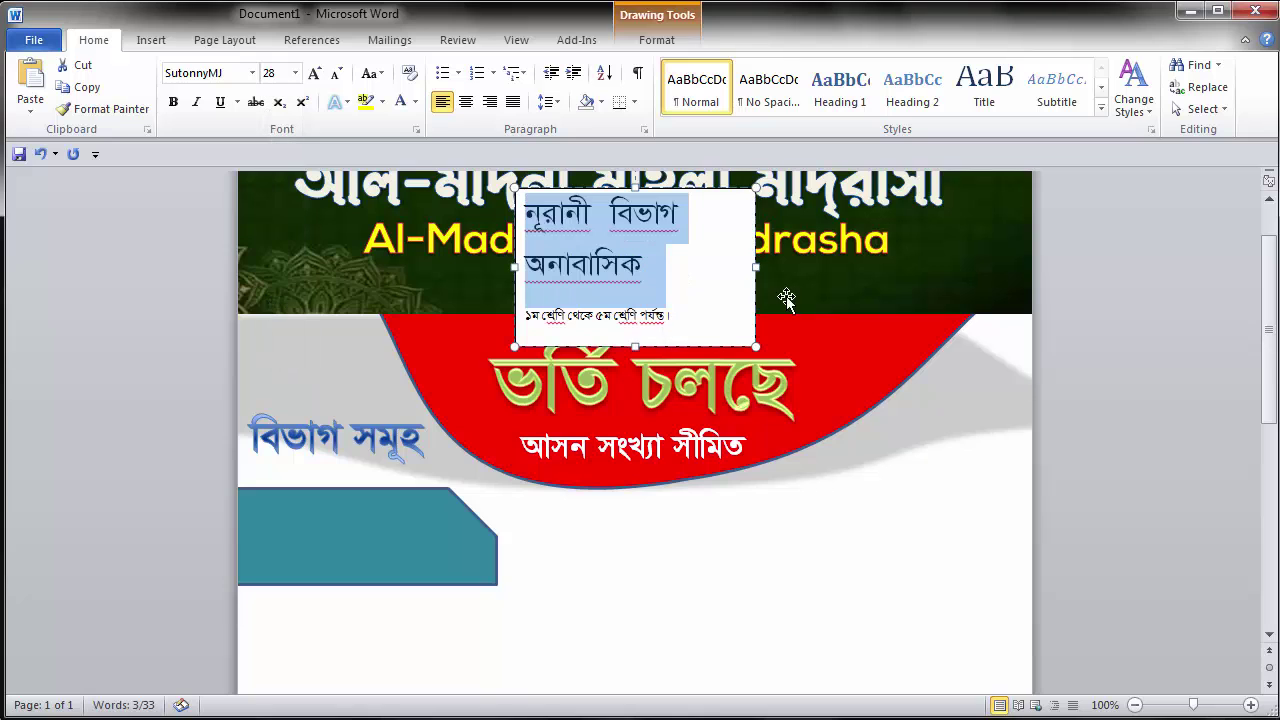
click(173, 102)
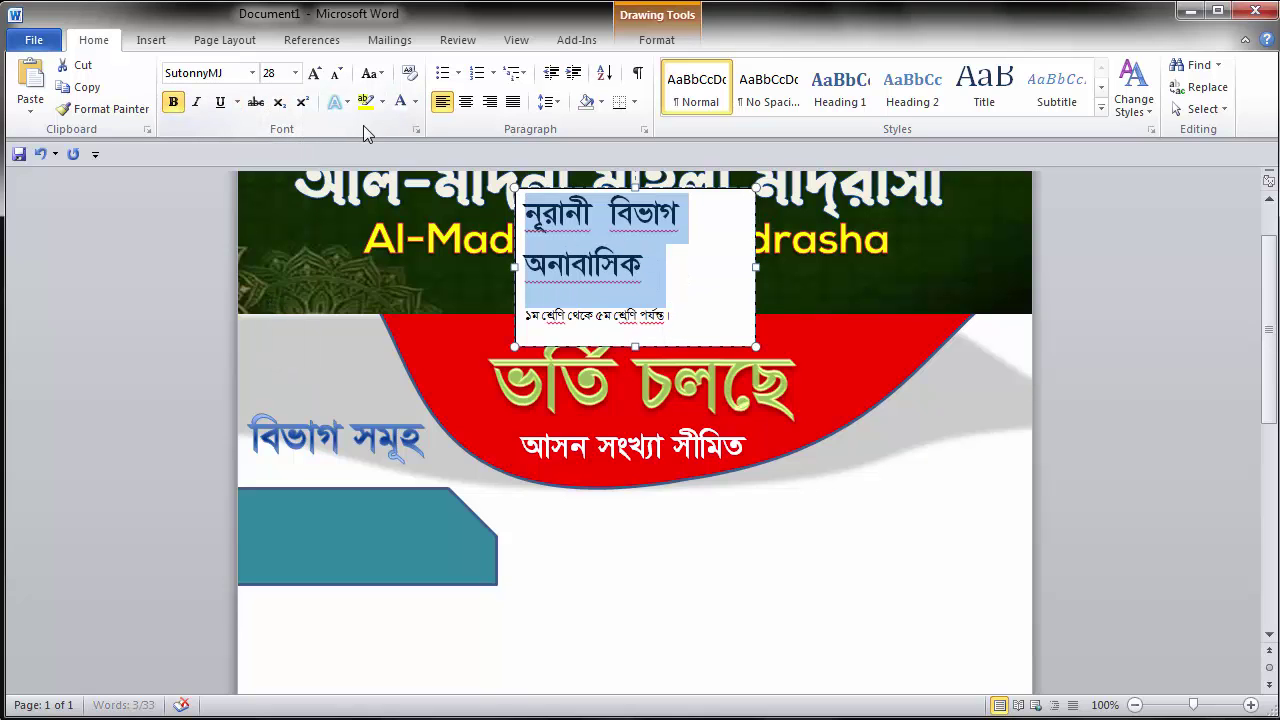
click(295, 73)
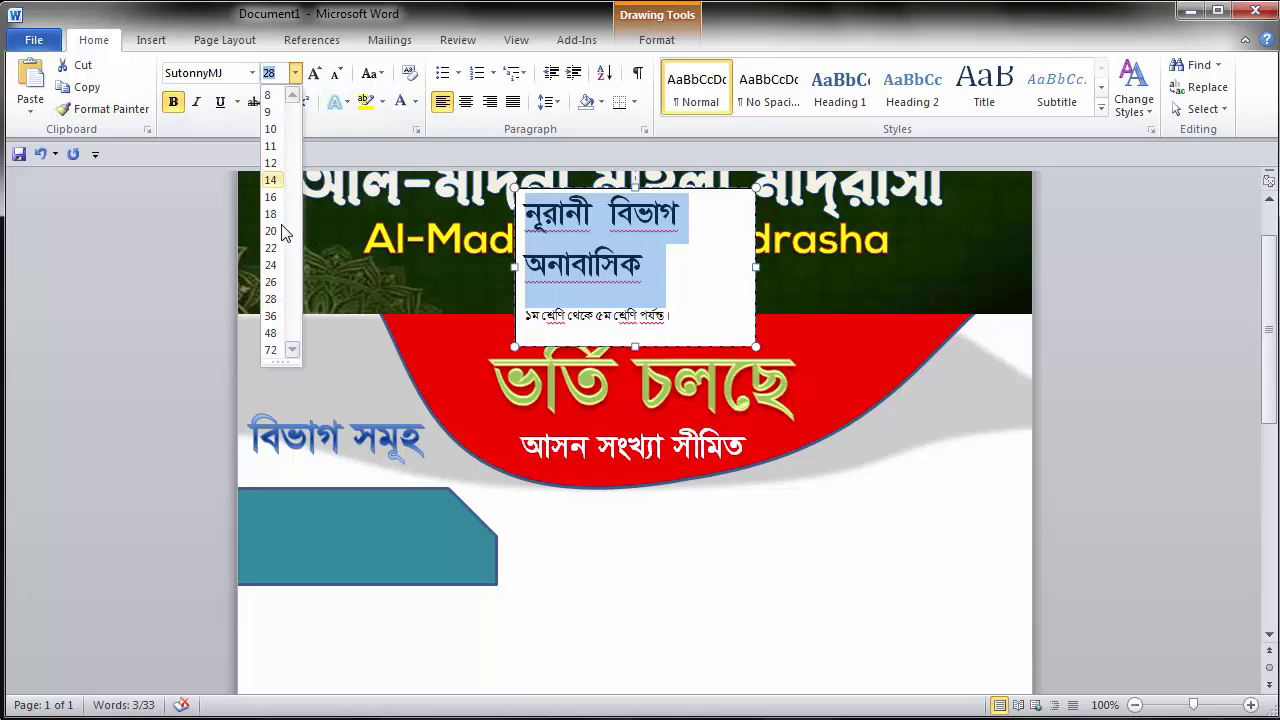
click(271, 265)
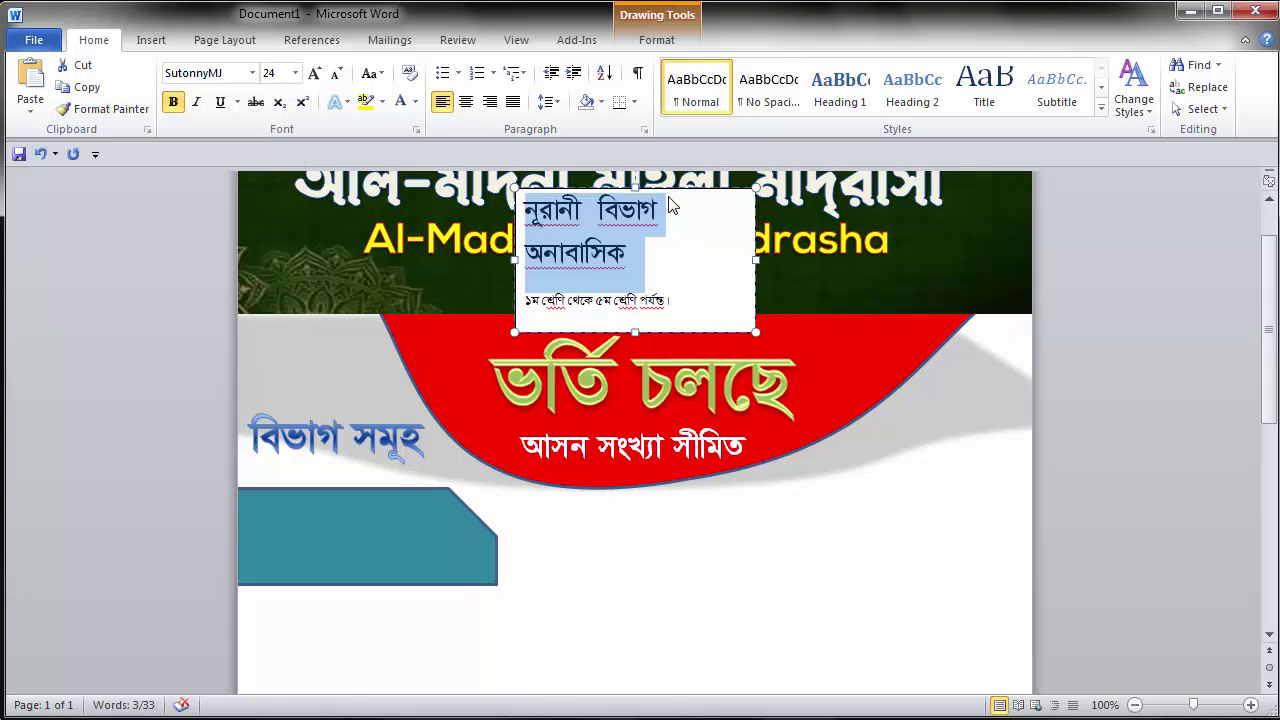
drag(650, 230, 411, 512)
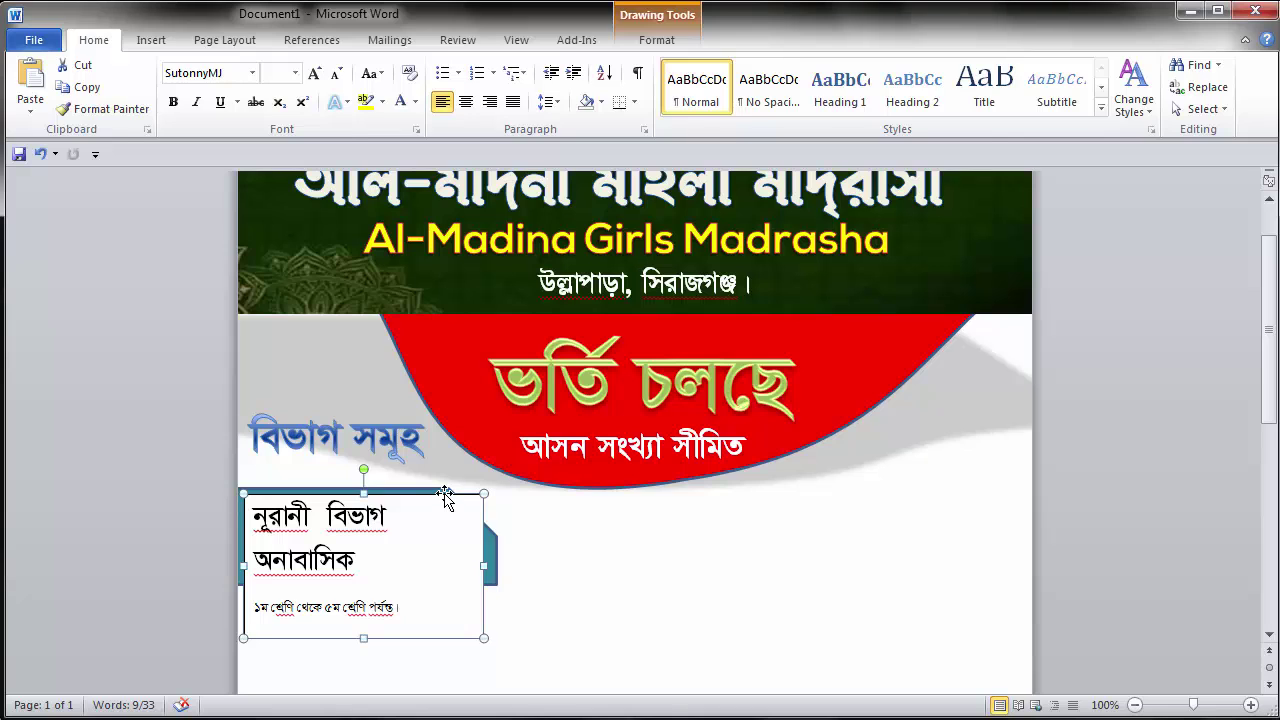
Step: Give the department text box No Fill and No Outline, and widen it to 3.34" so the heading fits on one line
double_click(448, 494)
click(460, 65)
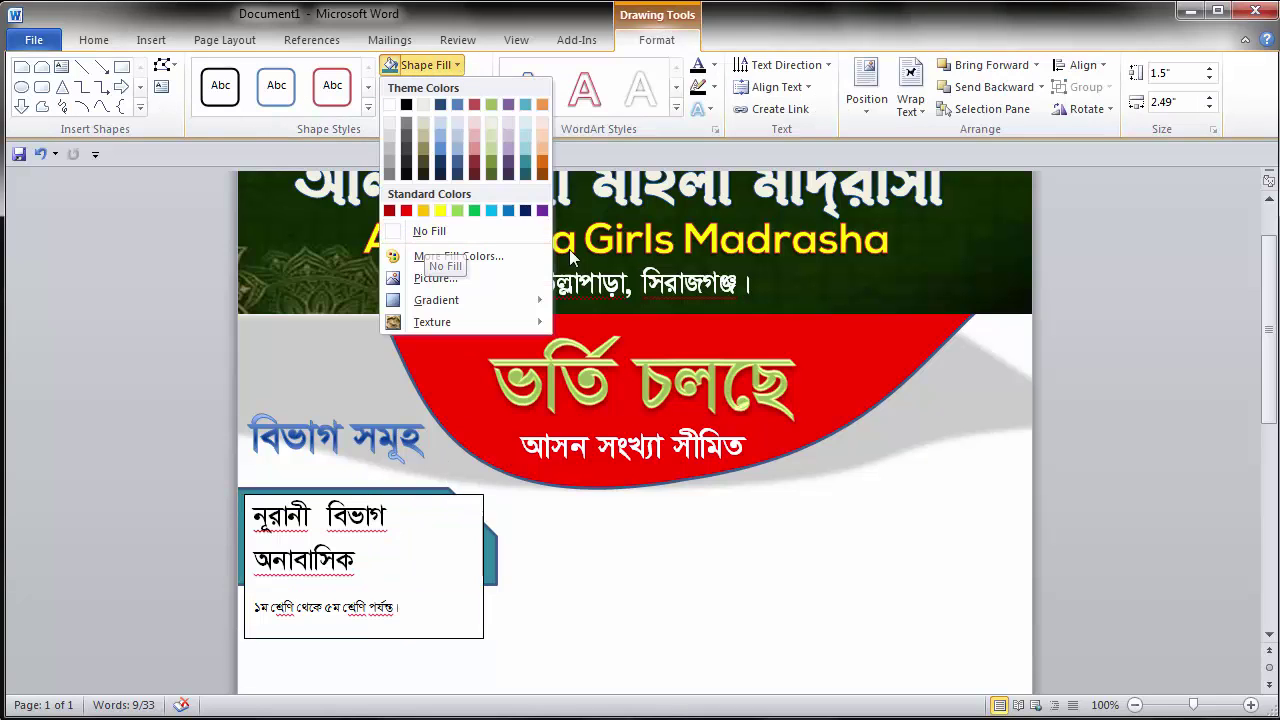
click(430, 234)
click(480, 87)
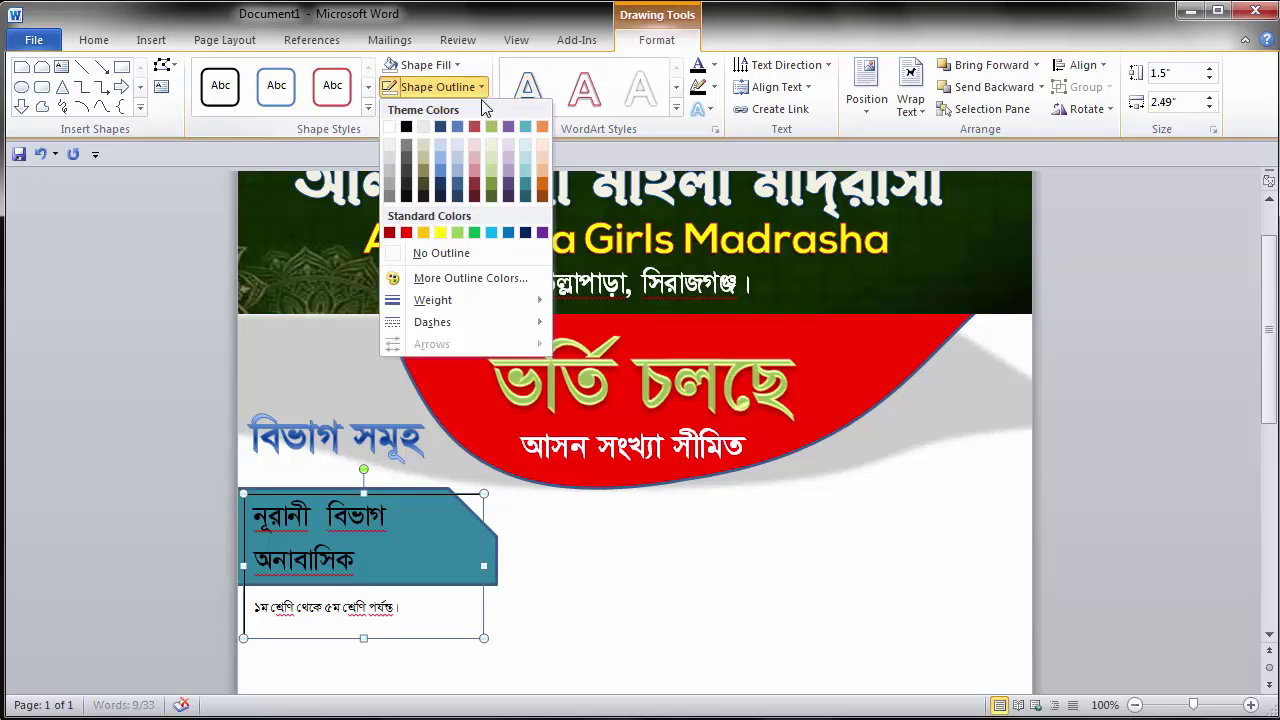
click(440, 256)
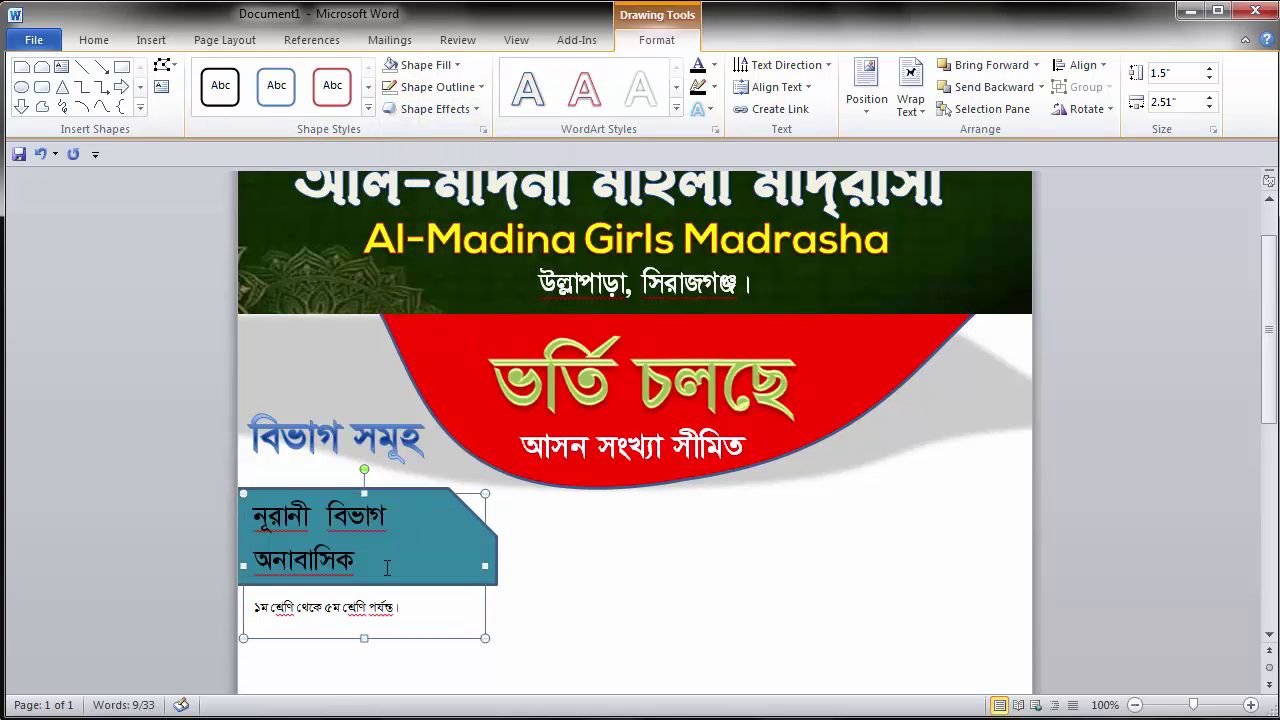
drag(254, 515, 557, 566)
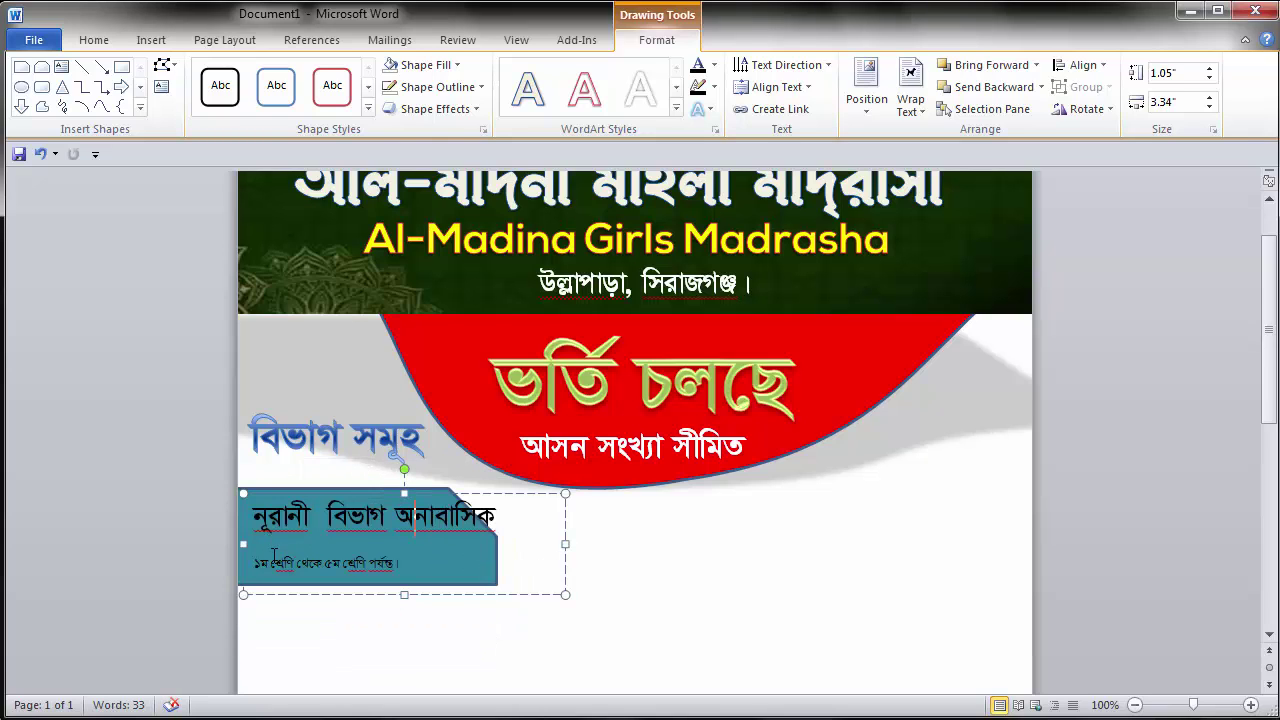
drag(253, 562, 410, 563)
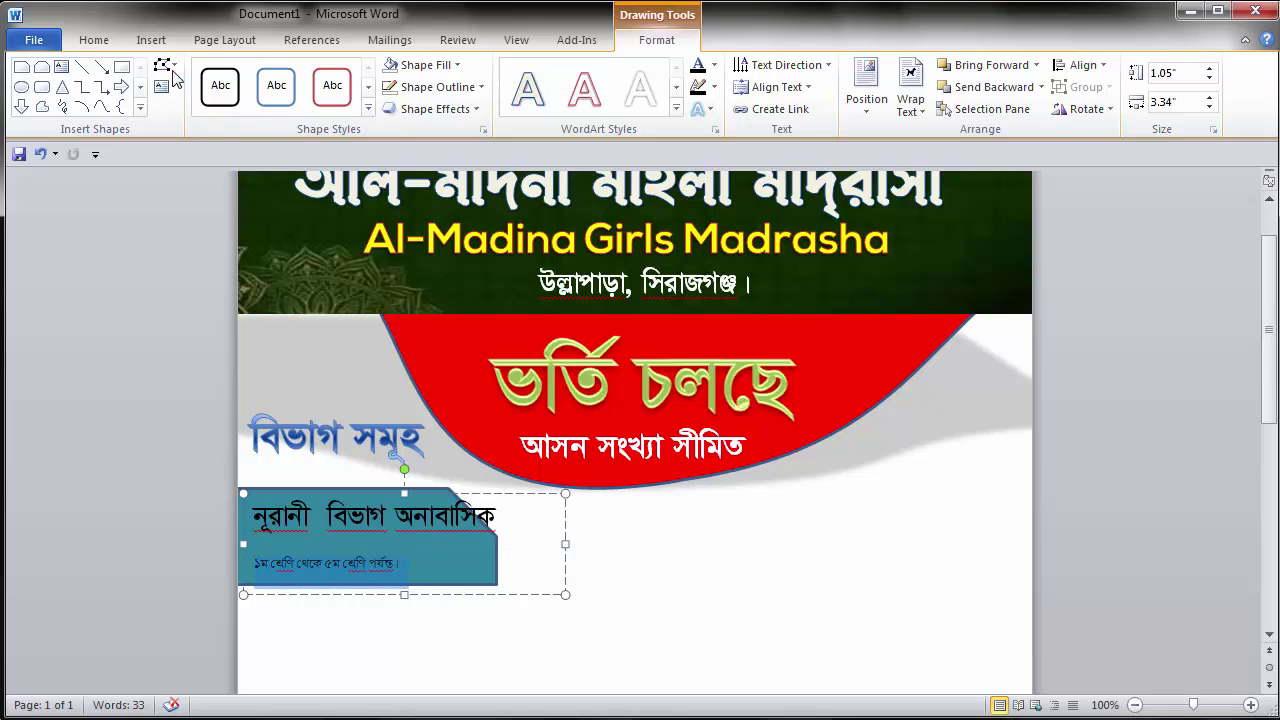
Step: Enlarge the class-range second line to 16 pt
click(96, 40)
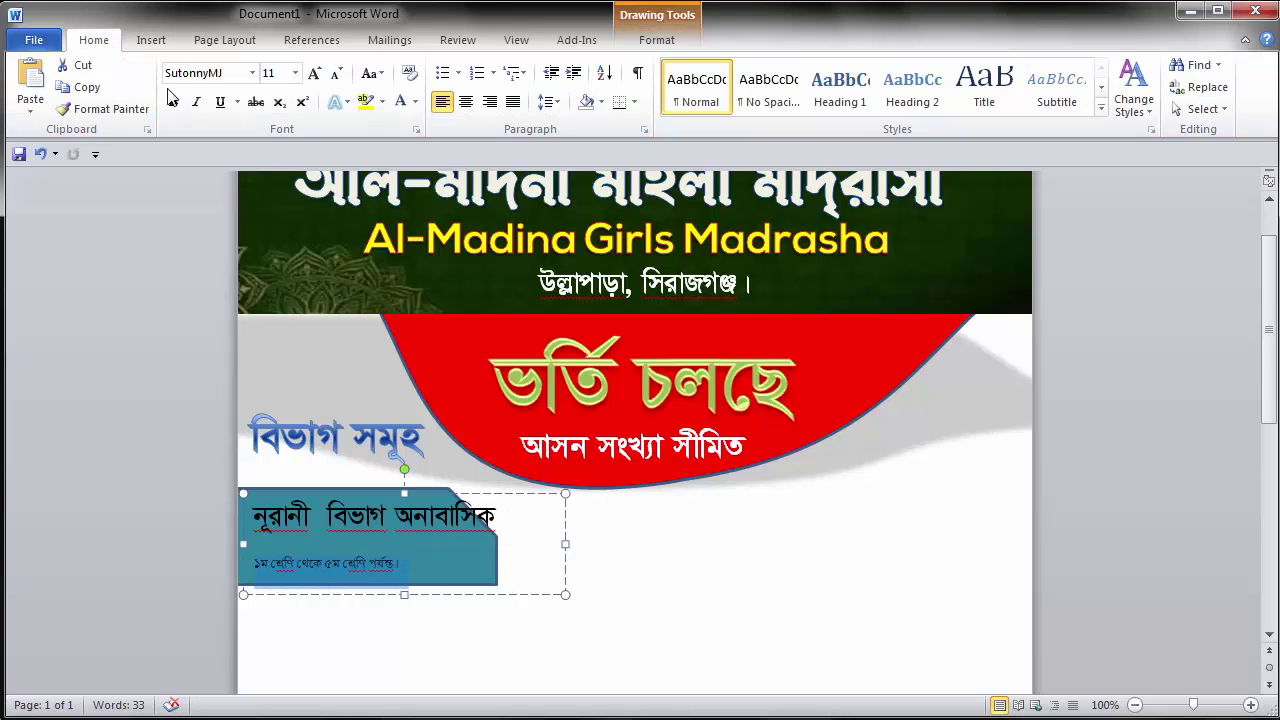
click(294, 73)
click(276, 182)
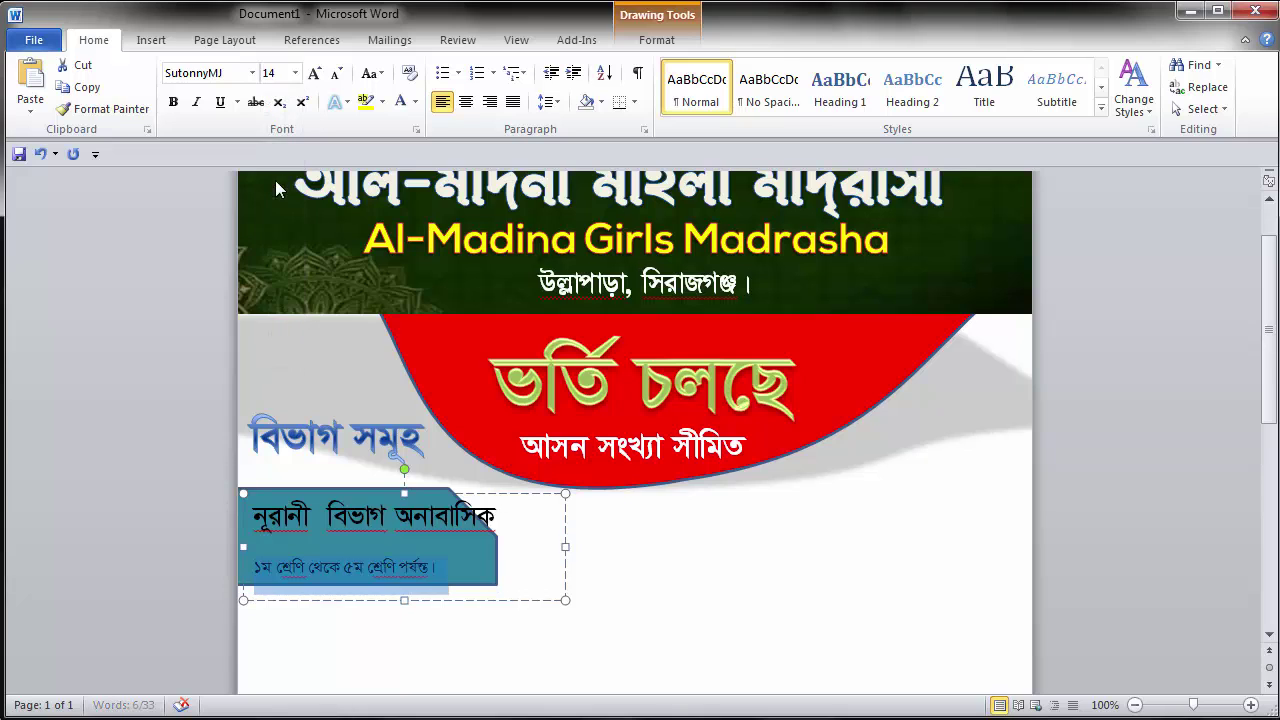
click(295, 73)
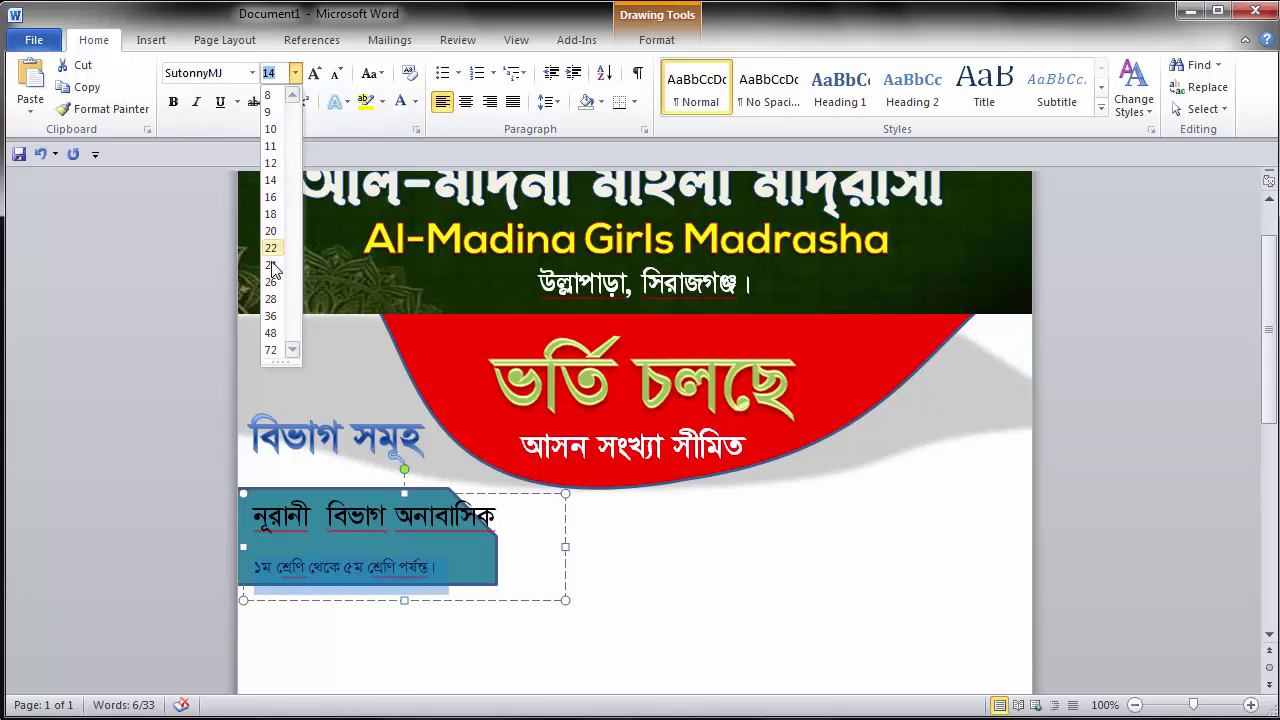
click(274, 198)
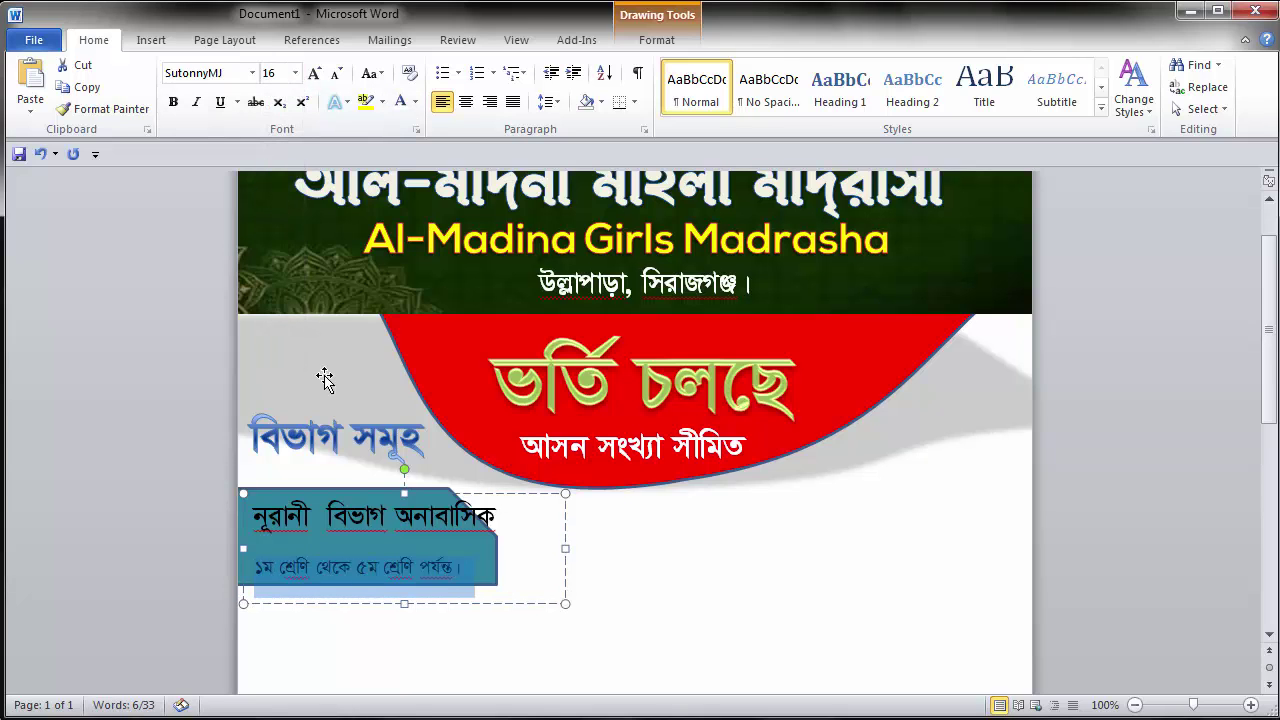
Step: Set both lines of the tab text to single line spacing
drag(242, 514, 524, 559)
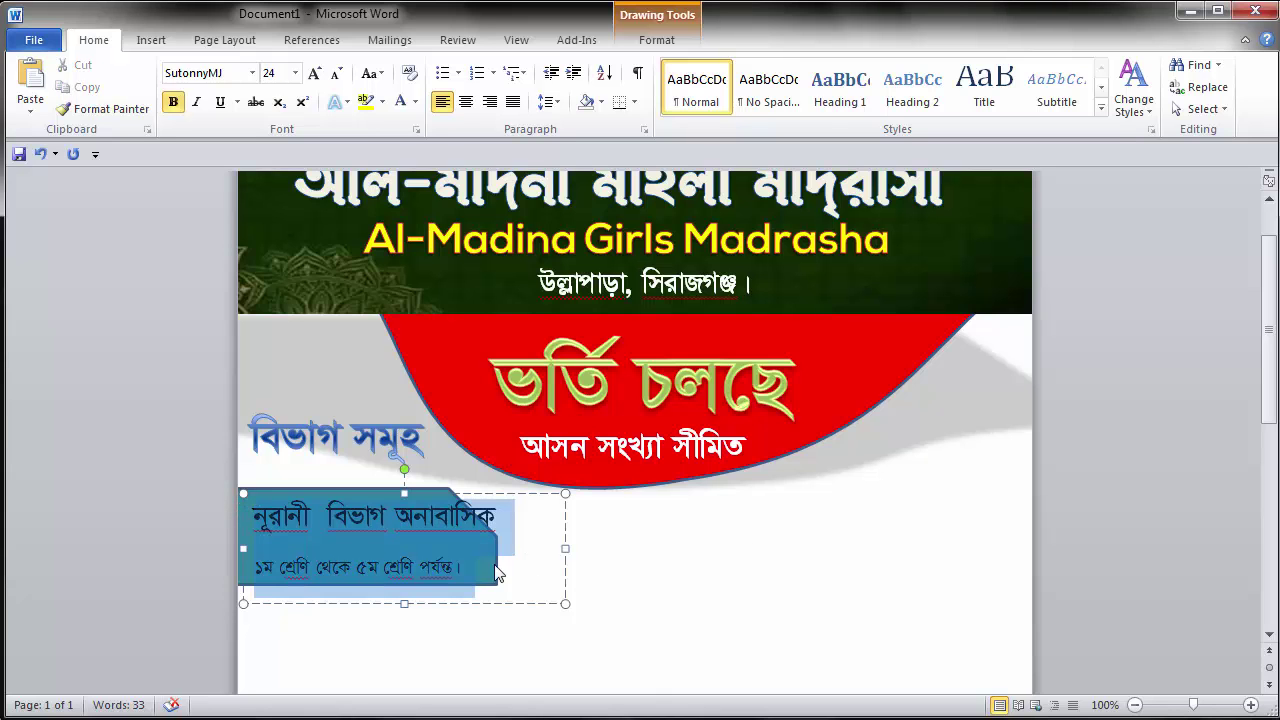
right_click(363, 516)
click(413, 316)
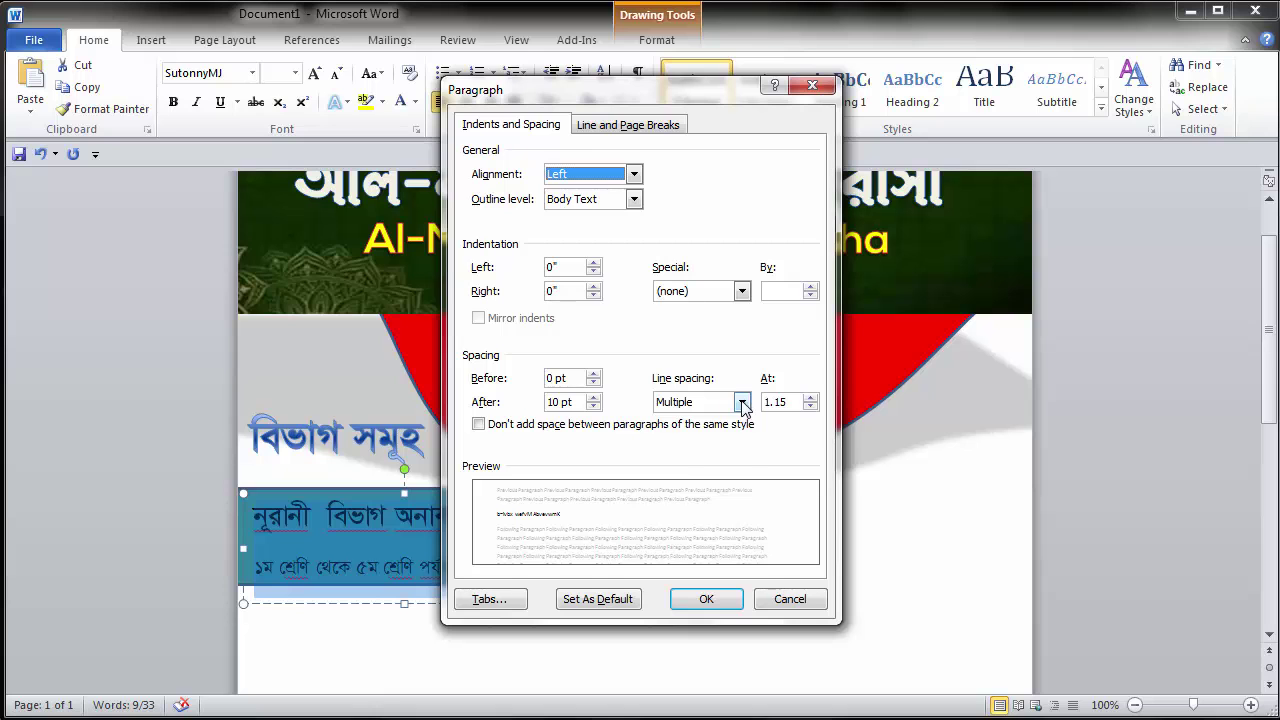
click(741, 401)
click(672, 420)
click(706, 598)
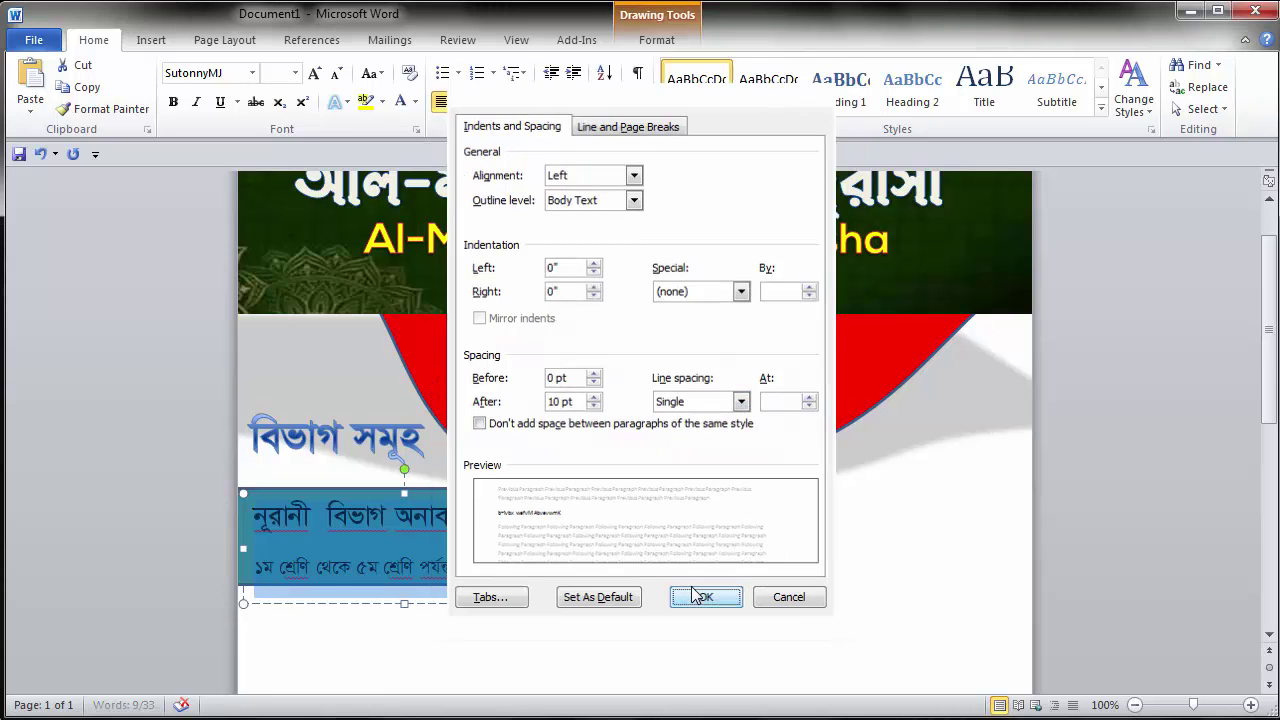
click(488, 525)
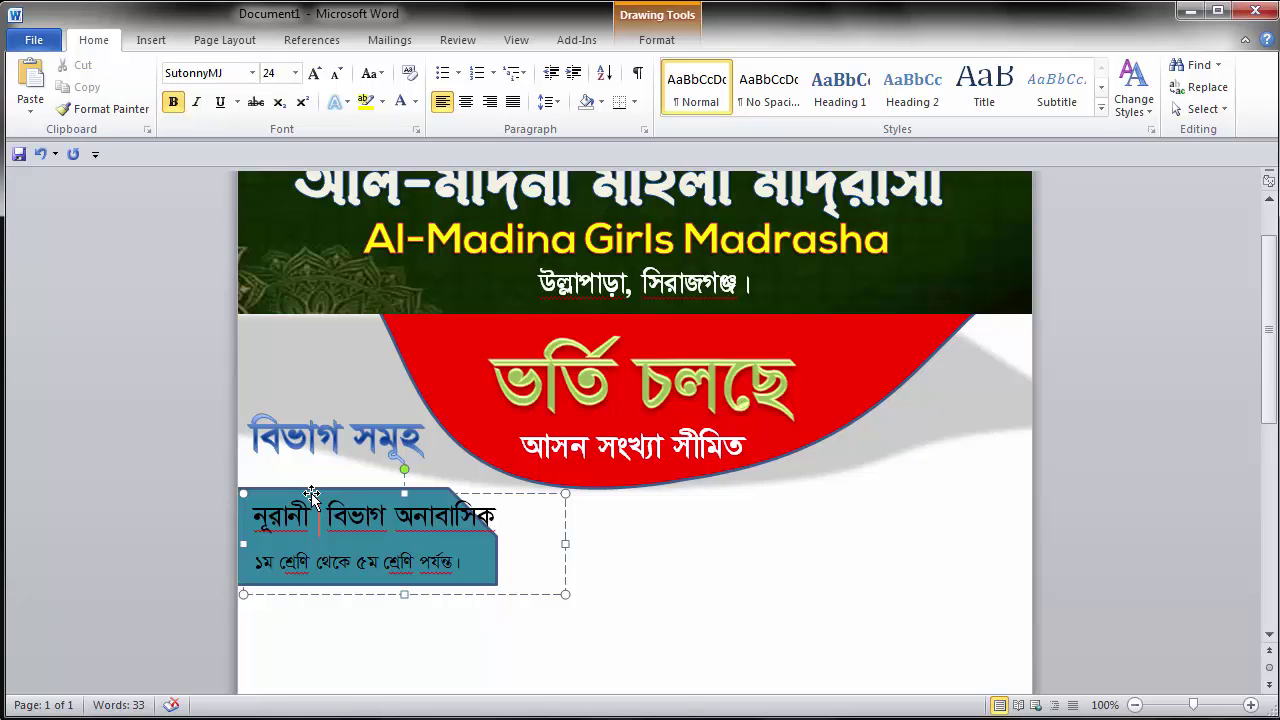
Step: Remove the extra space after নূরানী and make all the tab text white and bold
key(BackSpace)
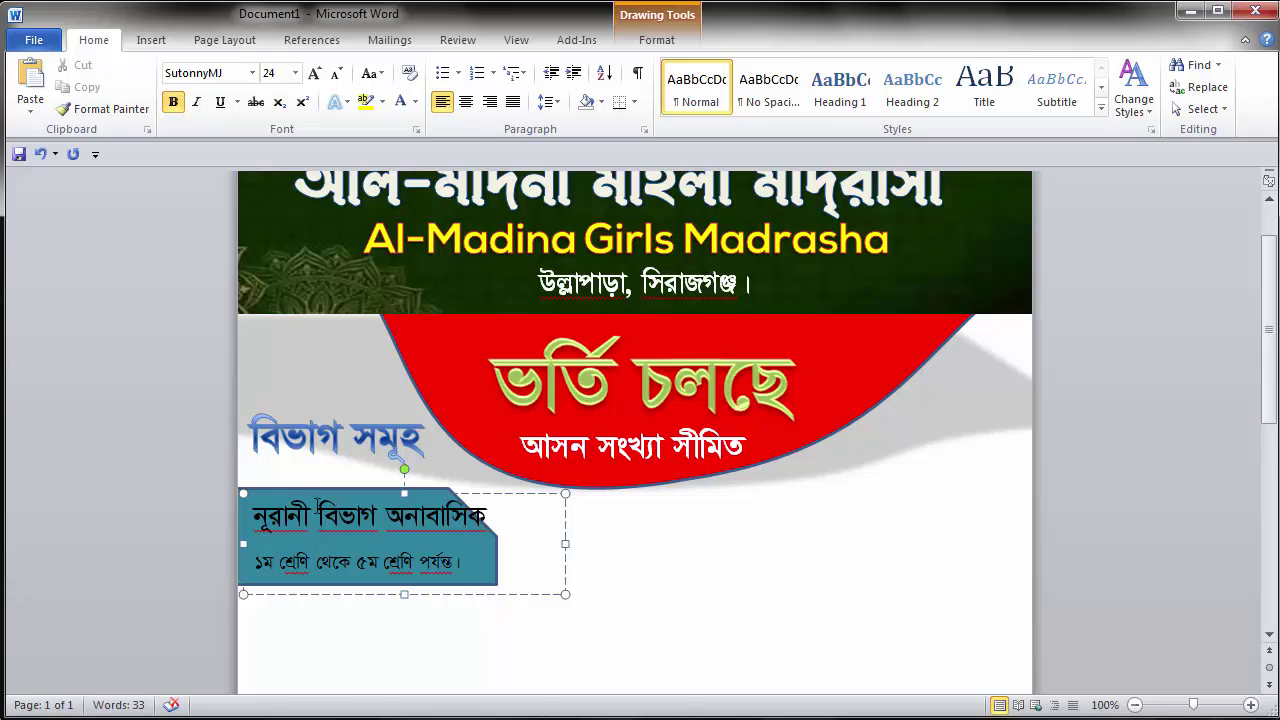
drag(255, 520, 500, 578)
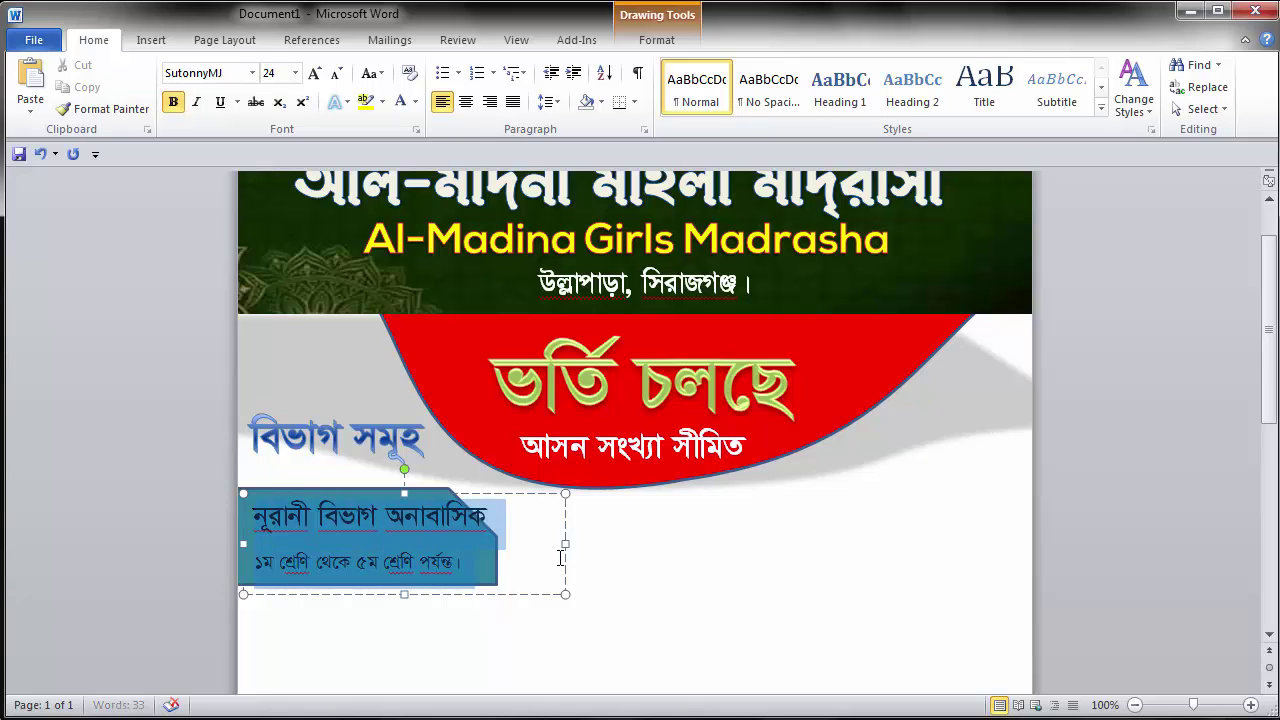
click(415, 102)
click(400, 166)
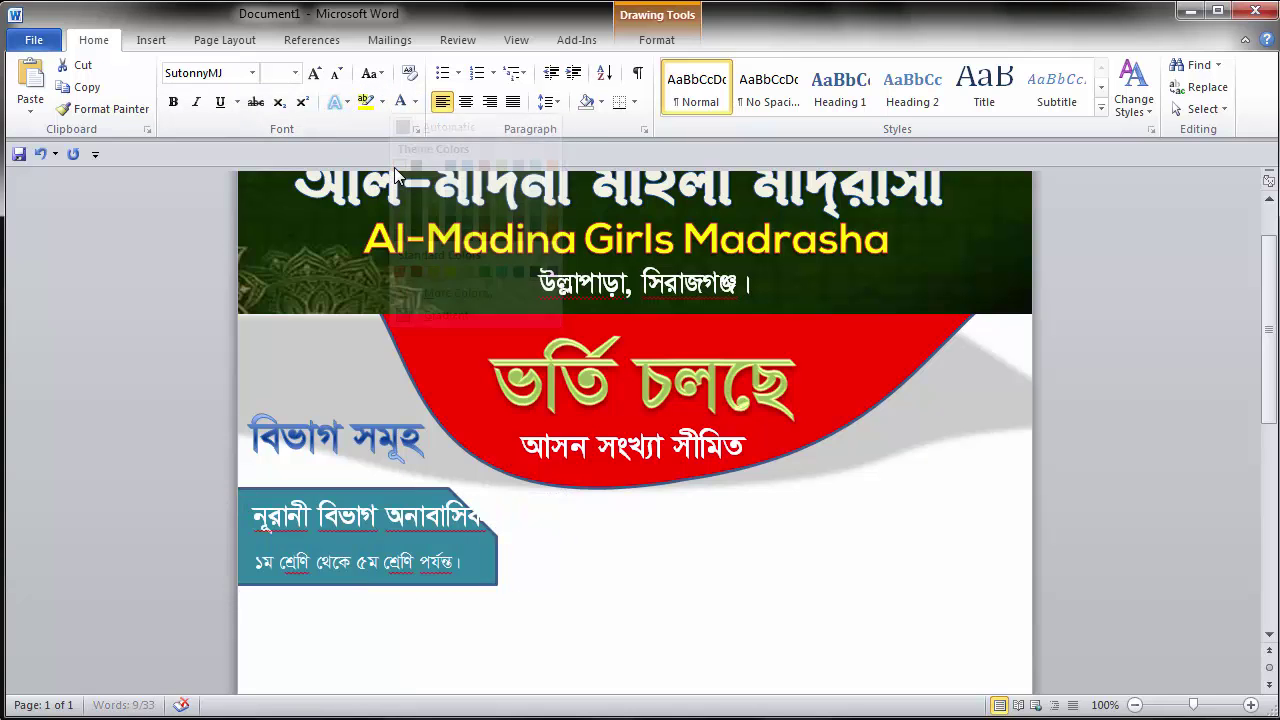
click(174, 102)
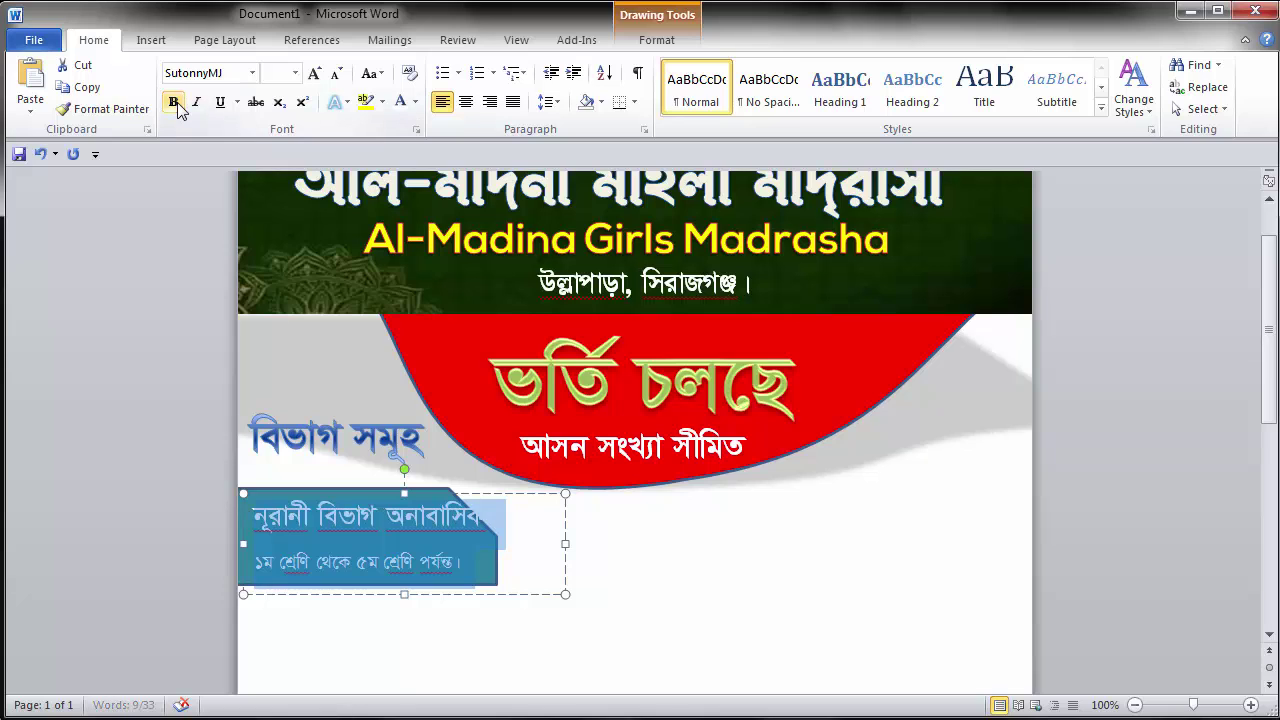
click(347, 533)
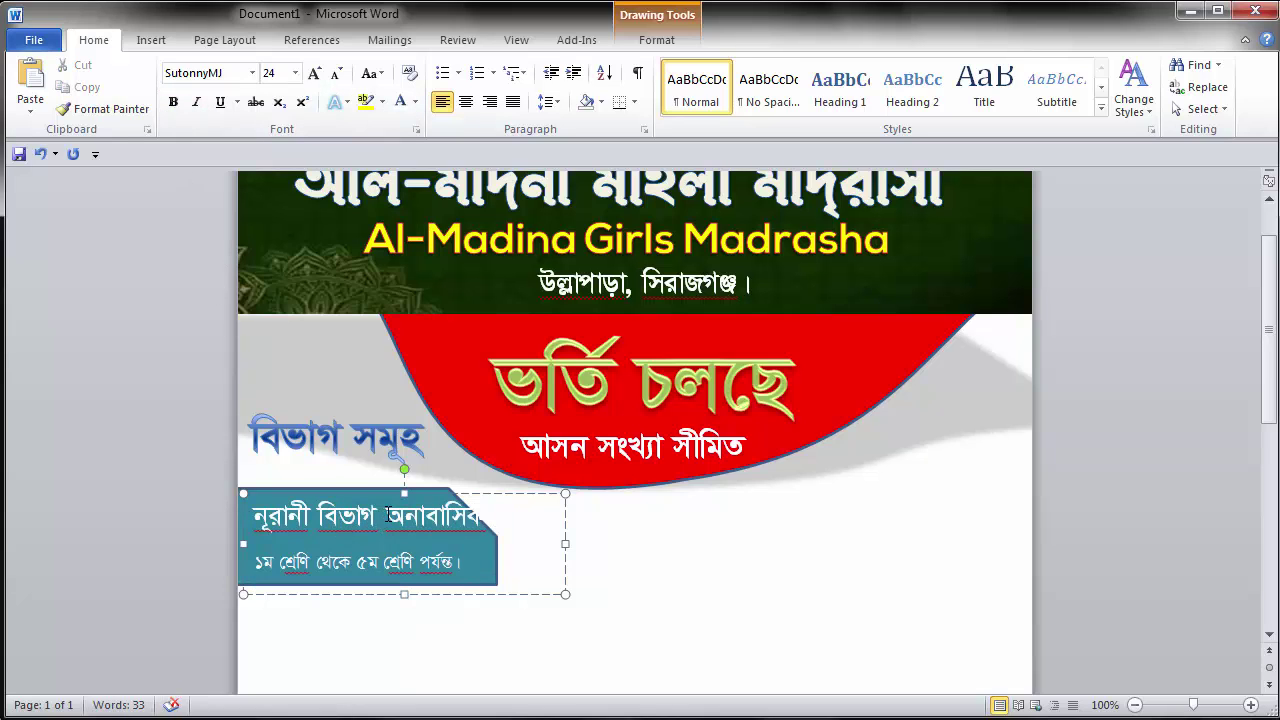
Step: Set the word অনাবাসিক to font size 16
drag(389, 515, 528, 514)
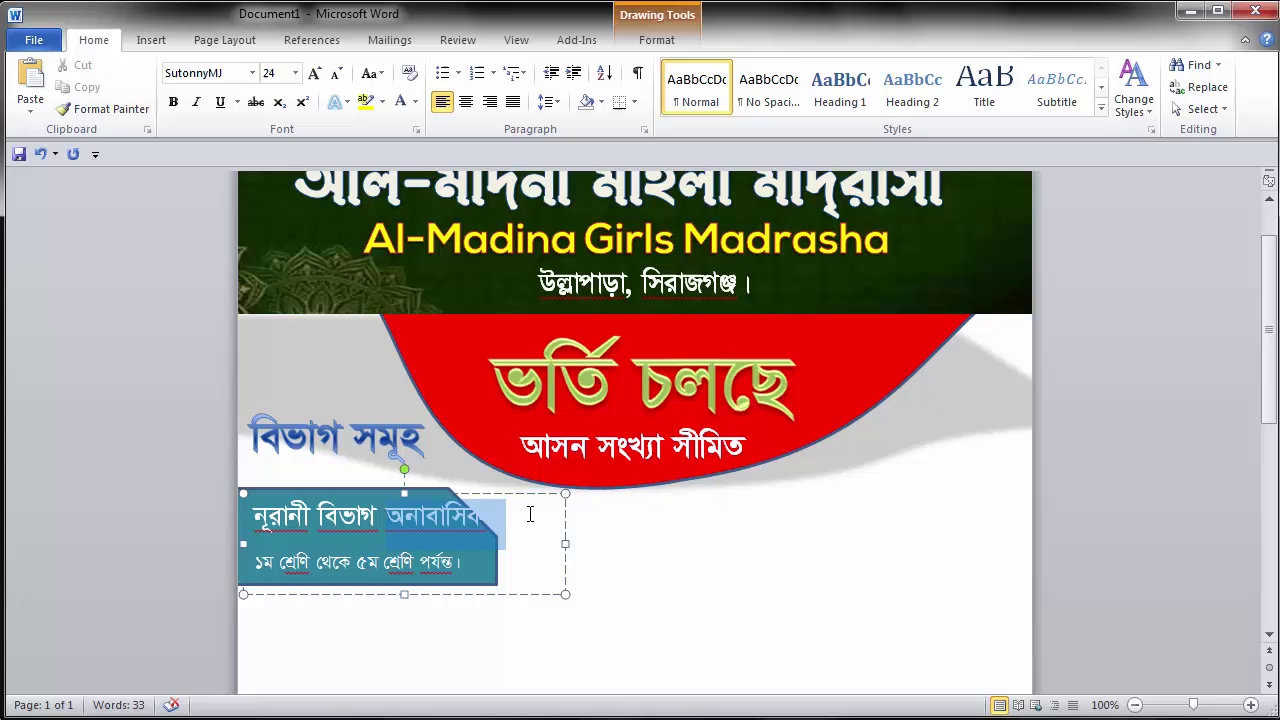
click(295, 73)
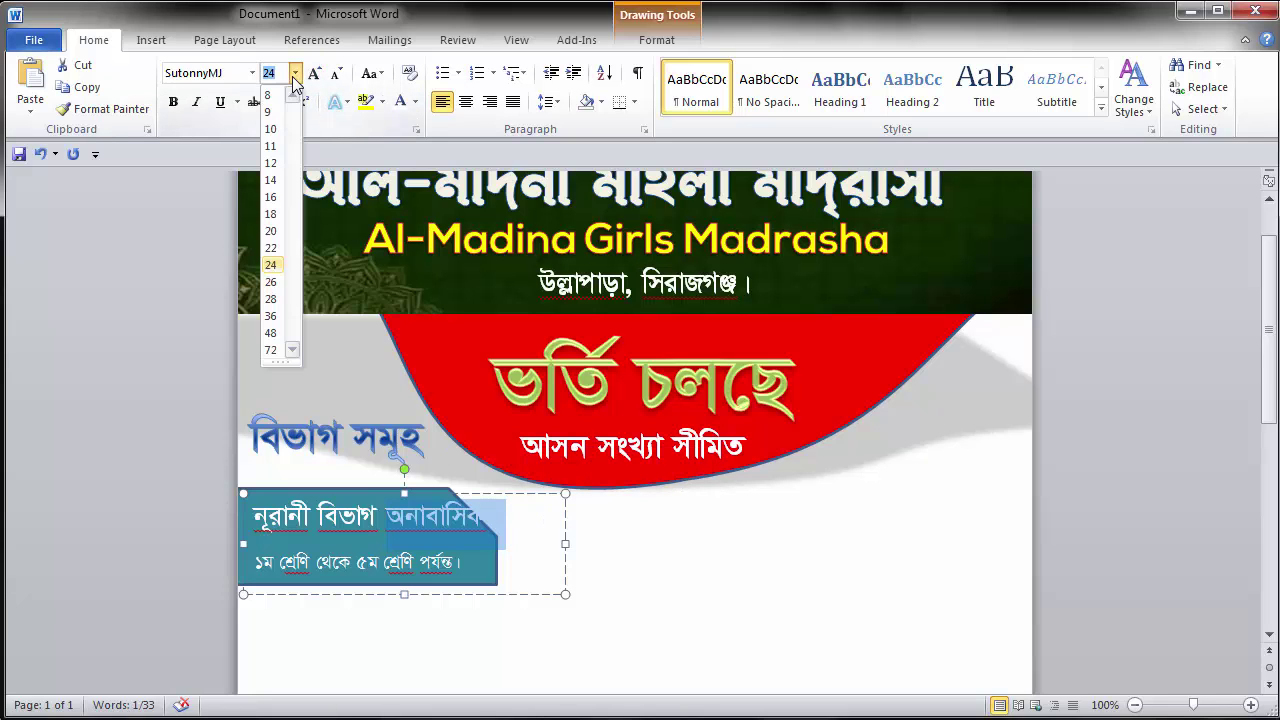
click(273, 180)
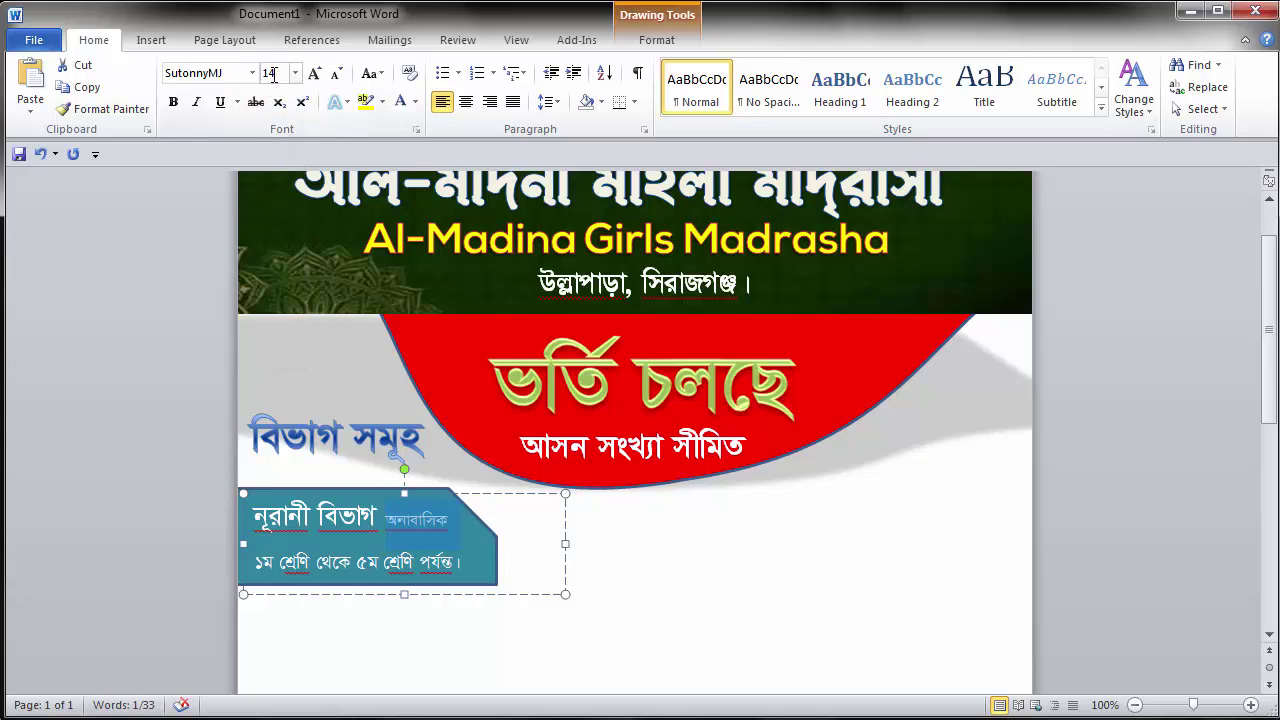
click(295, 73)
click(271, 197)
click(620, 526)
scroll(426, 474, down, 2)
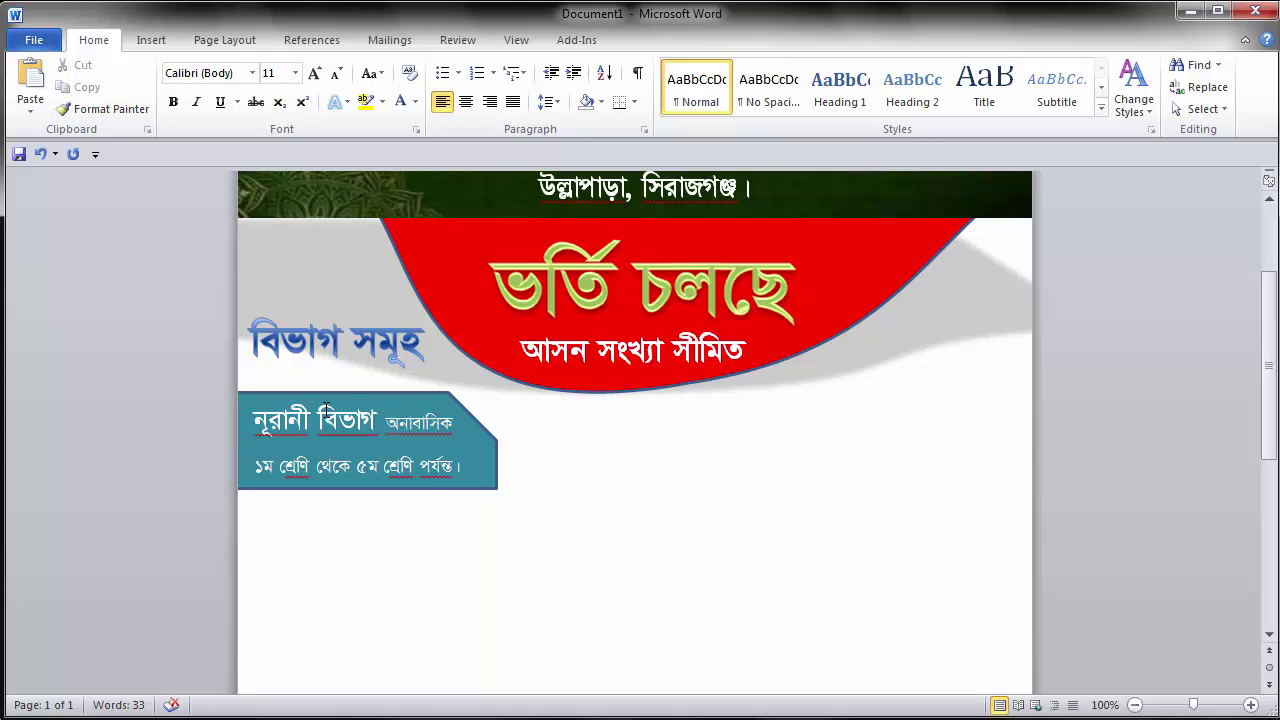
Step: Delete the class-range line, narrow the text box, and duplicate it just below
click(324, 413)
drag(257, 465, 500, 465)
key(ctrl+c)
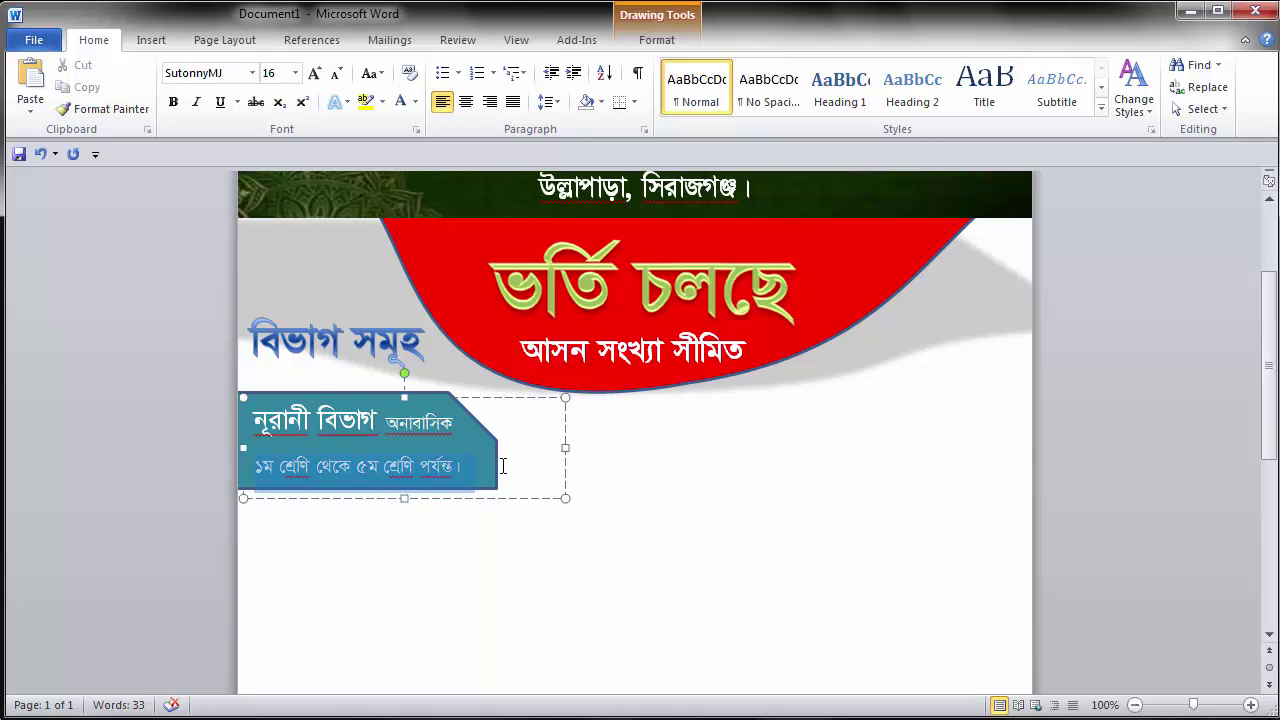
key(BackSpace)
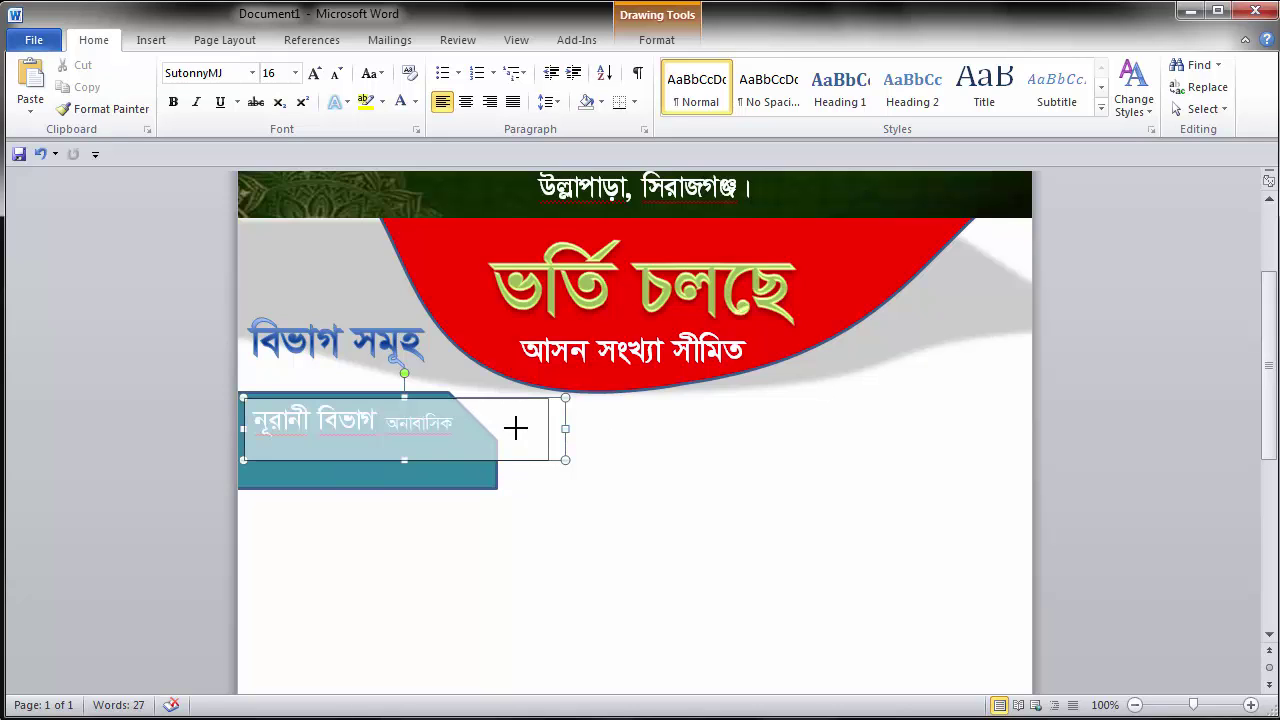
drag(565, 428, 490, 428)
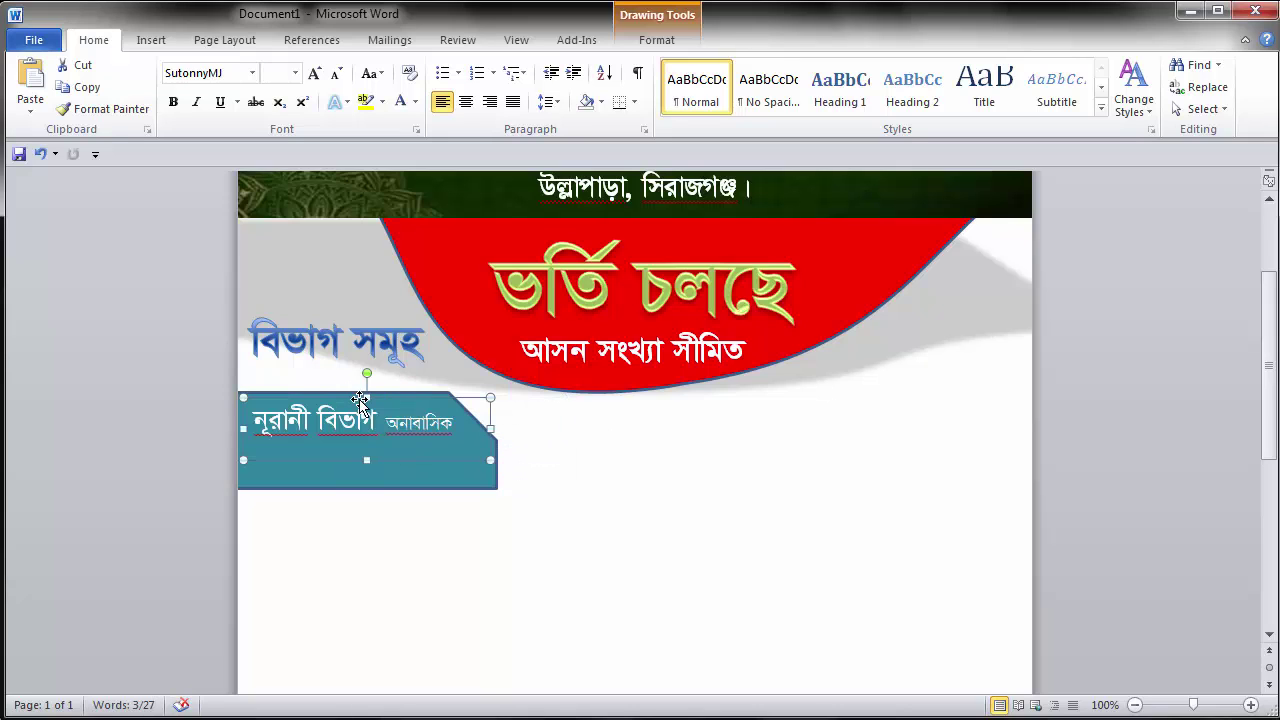
drag(358, 400, 358, 443)
Step: Paste the class-range line into the copy, shrink its height, and make it bold
triple_click(326, 460)
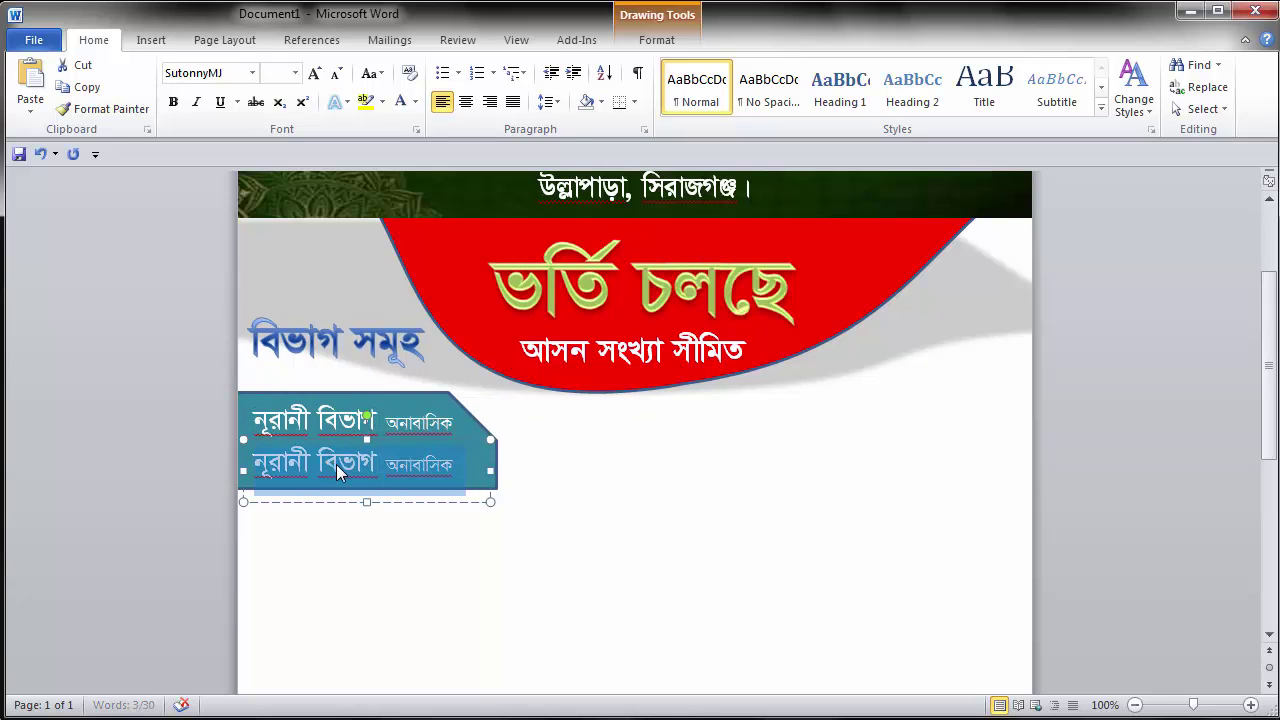
key(ctrl+v)
drag(369, 529, 369, 490)
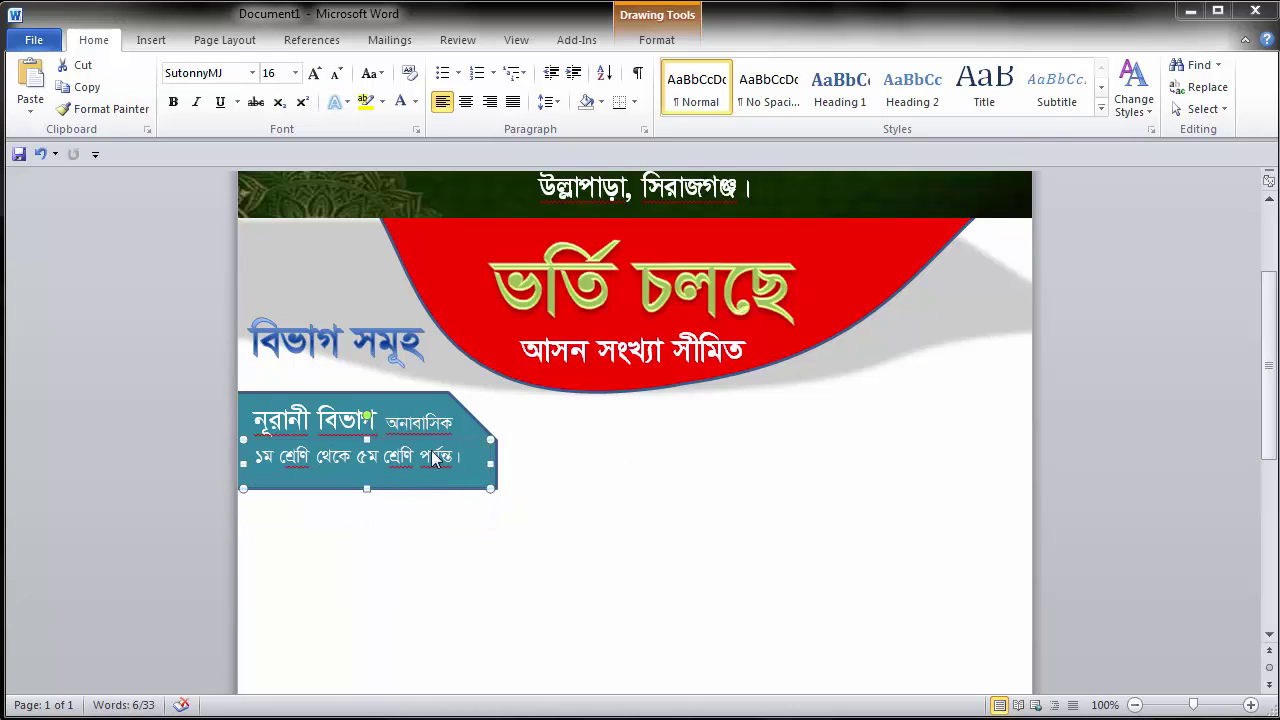
triple_click(347, 458)
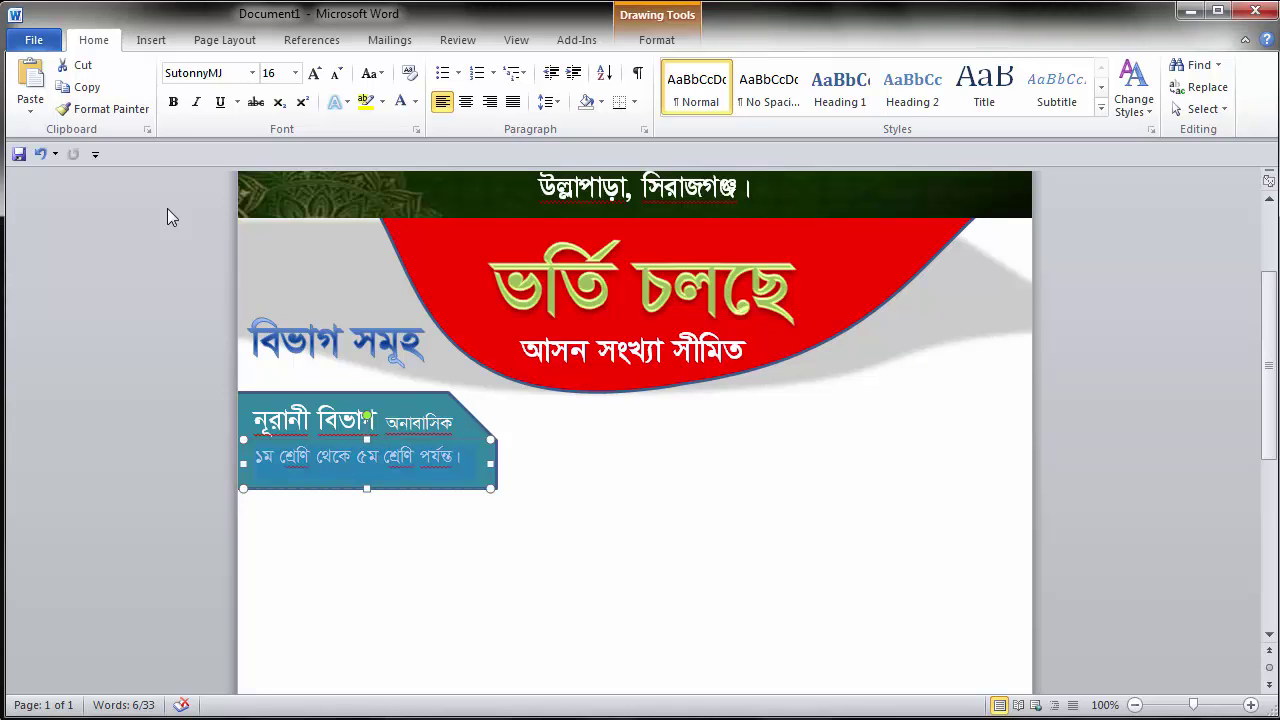
click(173, 102)
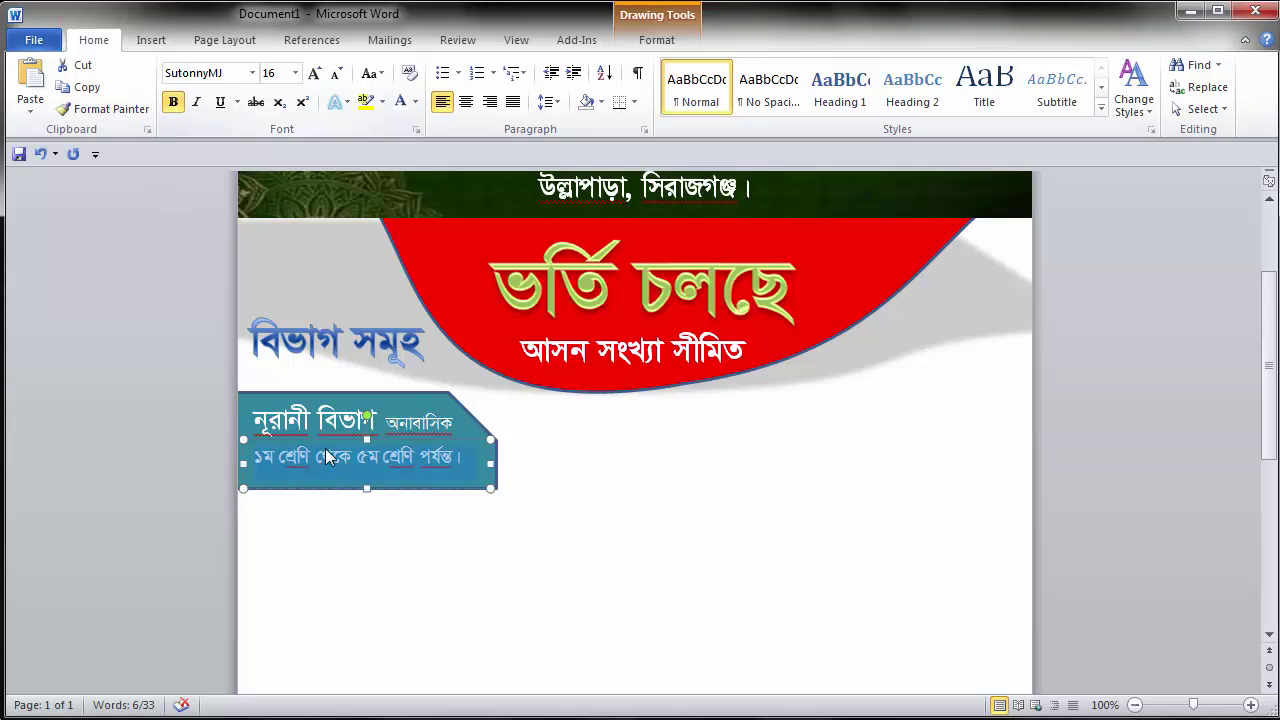
drag(458, 421, 252, 421)
click(608, 500)
scroll(514, 503, up, 2)
scroll(563, 474, down, 3)
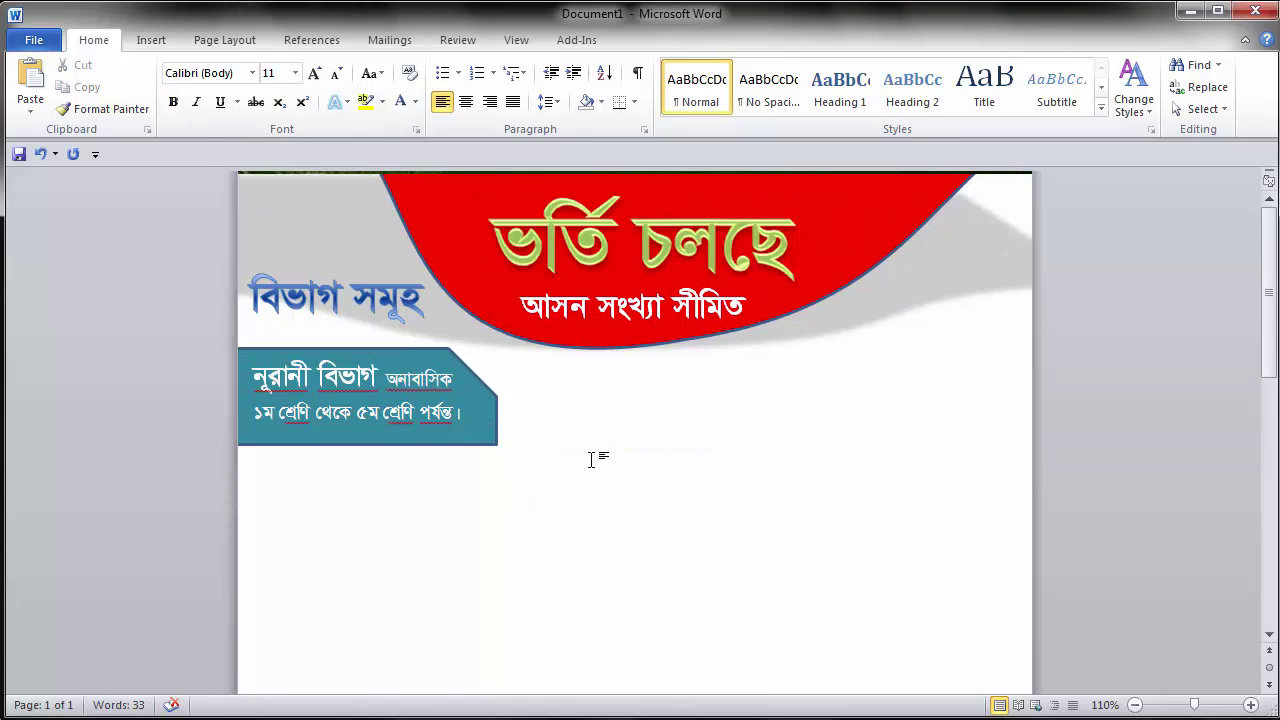
scroll(565, 453, up, 2)
scroll(560, 434, down, 7)
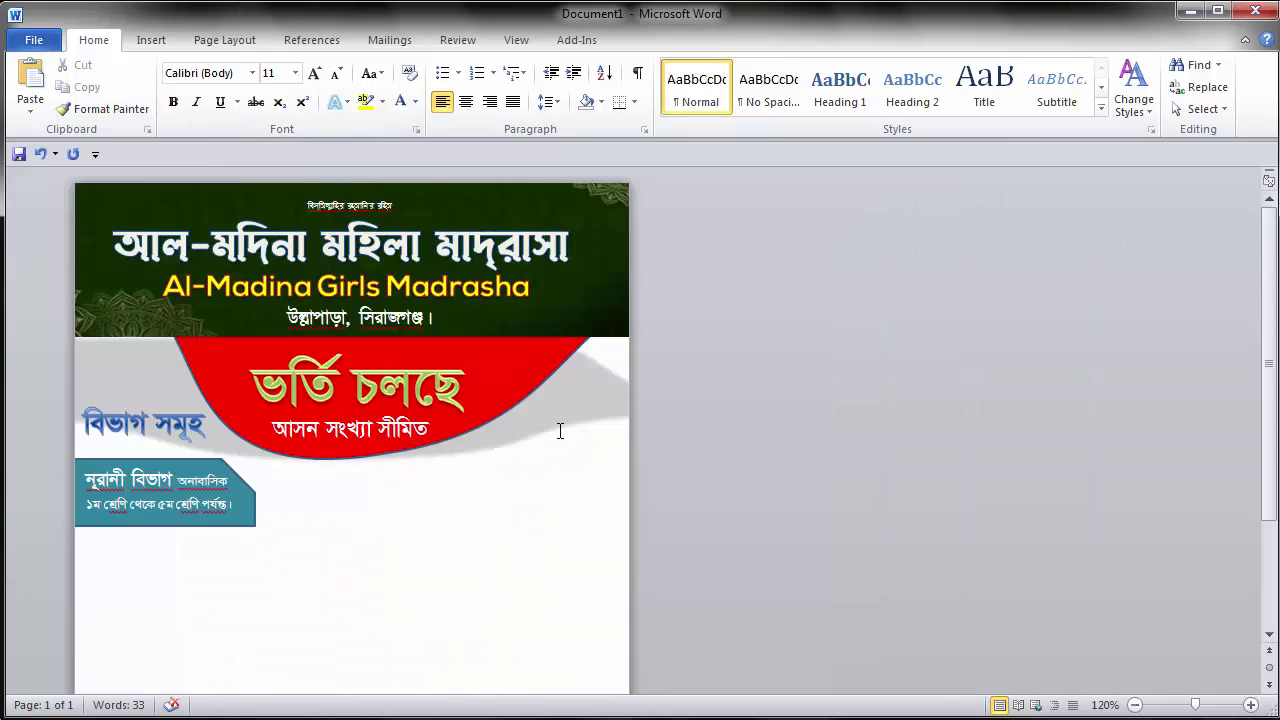
scroll(509, 419, up, 2)
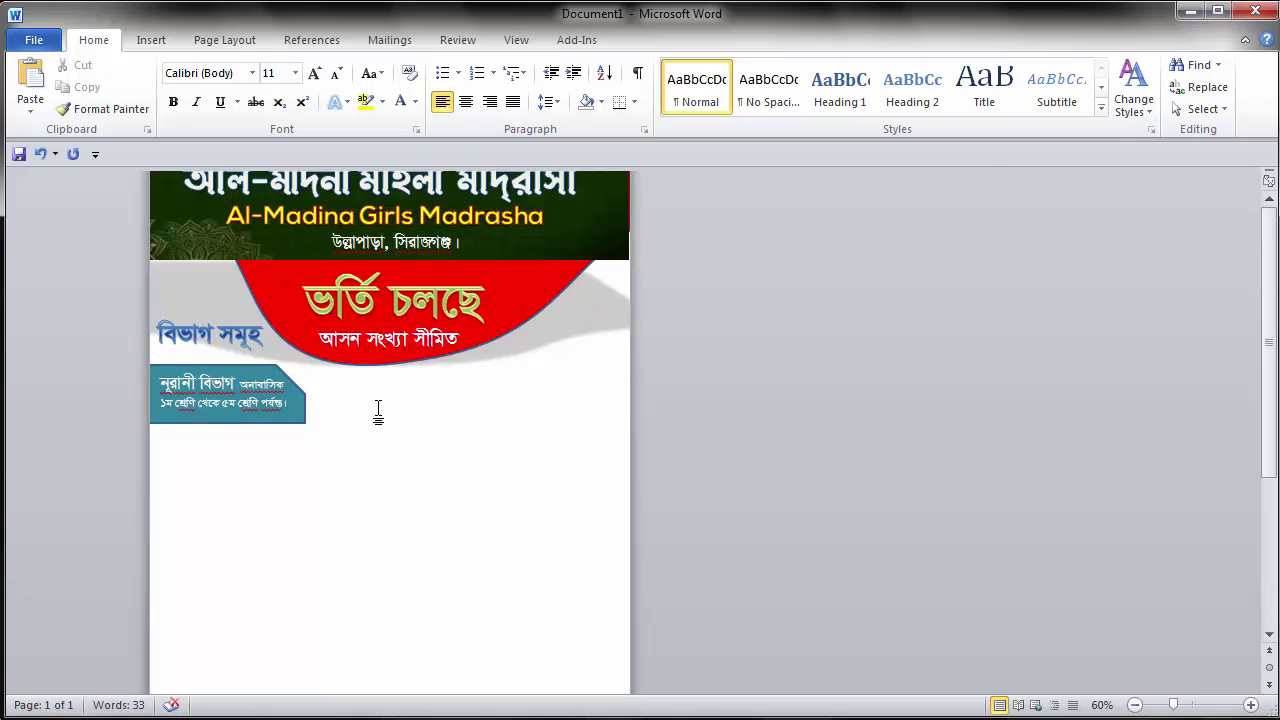
scroll(377, 409, up, 3)
scroll(614, 449, down, 3)
scroll(617, 447, down, 1)
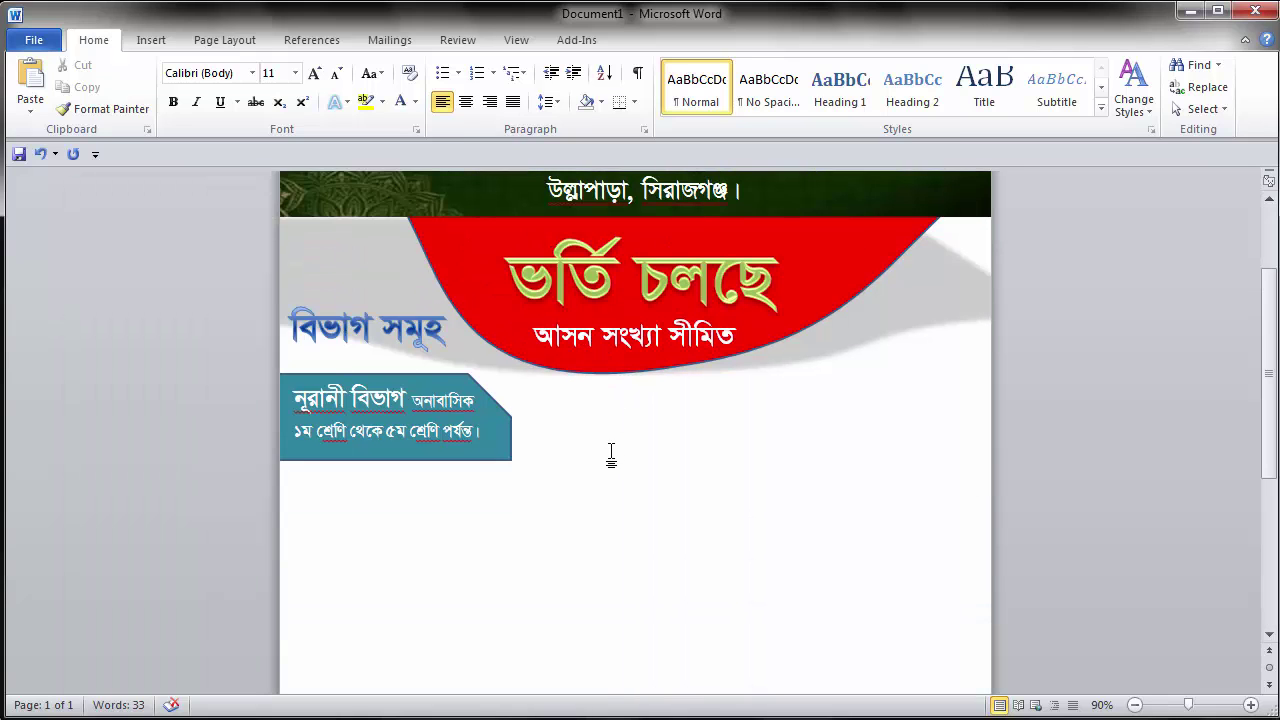
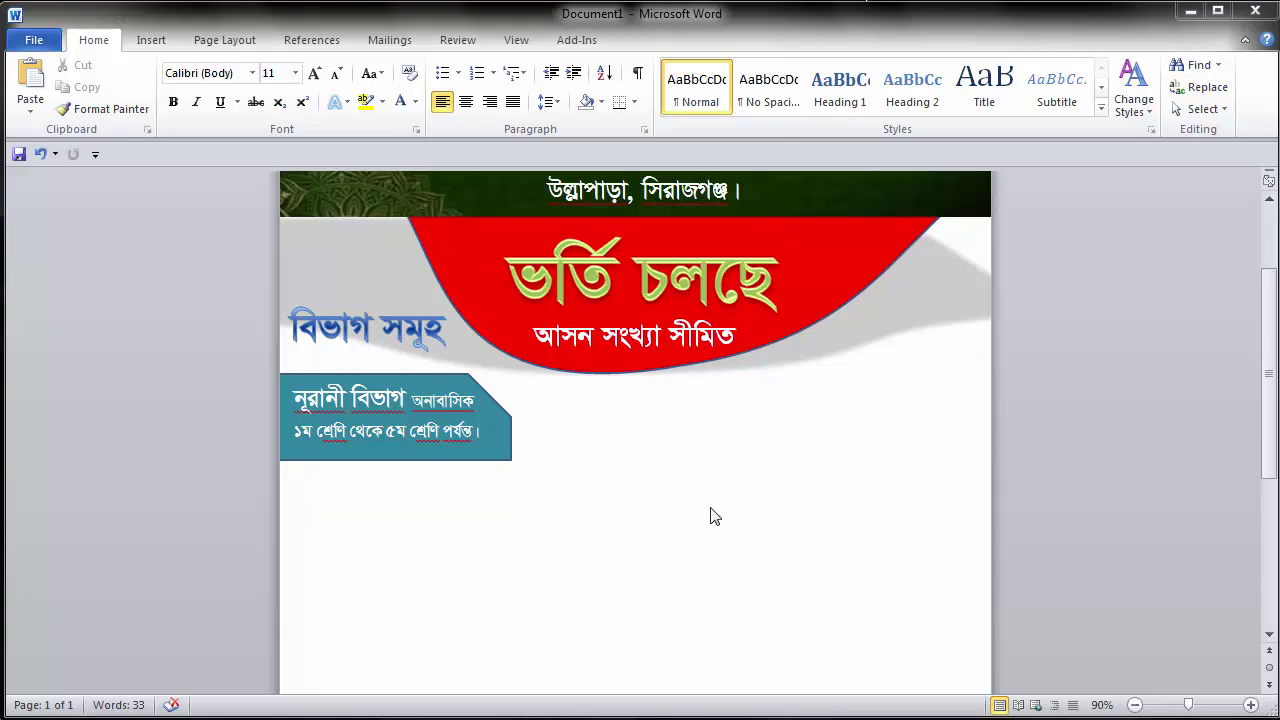
Step: Duplicate the teal label's text box below it and paste the seven bulleted features in
click(415, 443)
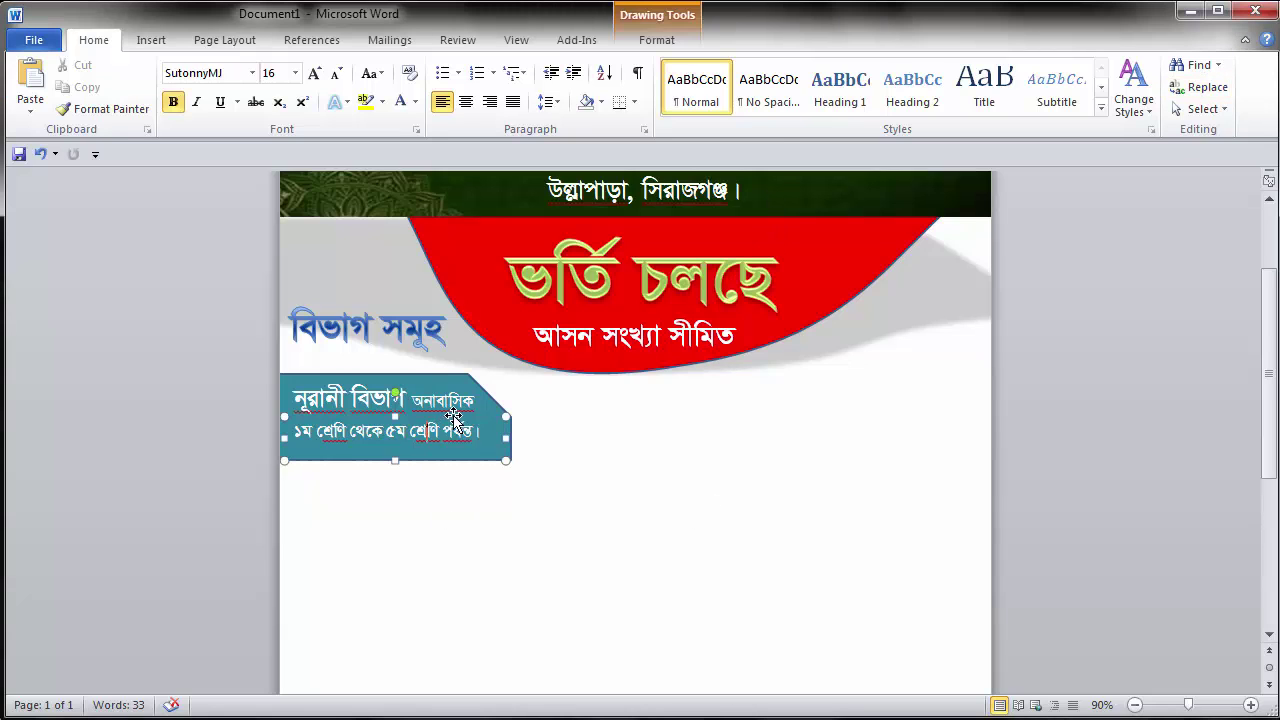
drag(456, 416, 452, 491)
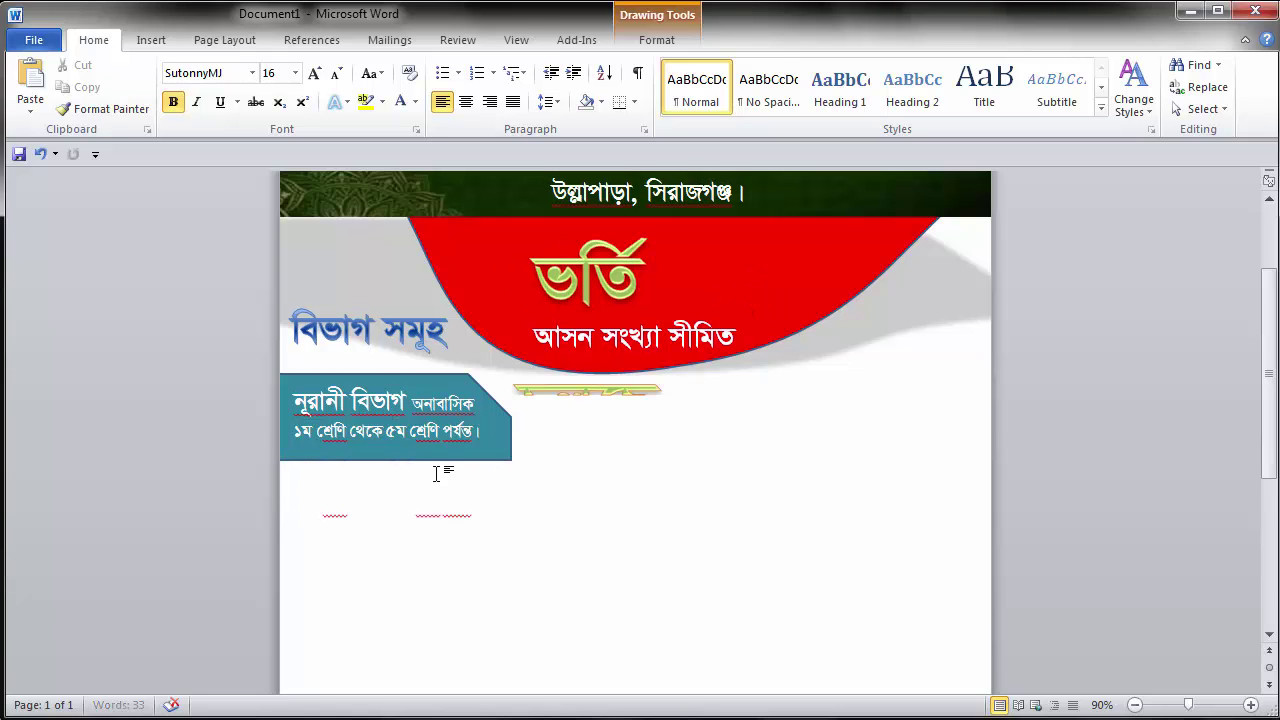
click(397, 521)
key(ctrl+a)
key(ctrl+v)
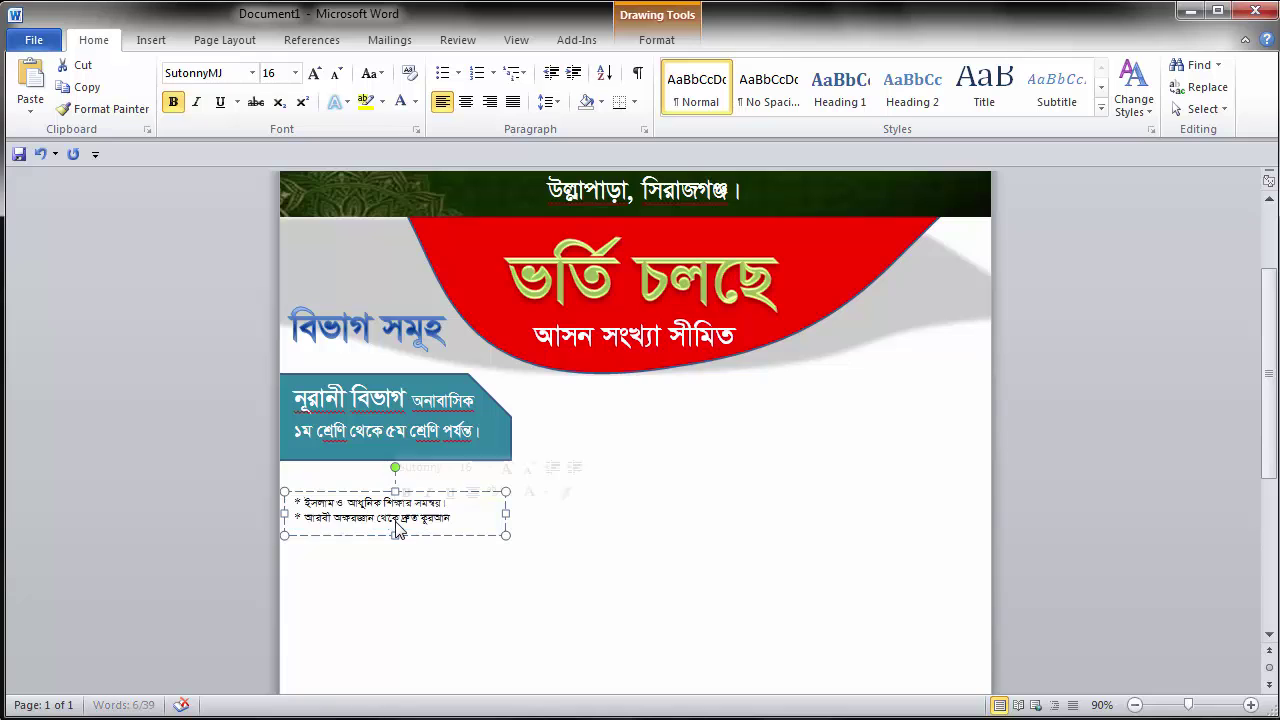
Step: Enlarge the list box, move it up under the নূরানী বিভাগ label, and select its text
drag(503, 536, 618, 645)
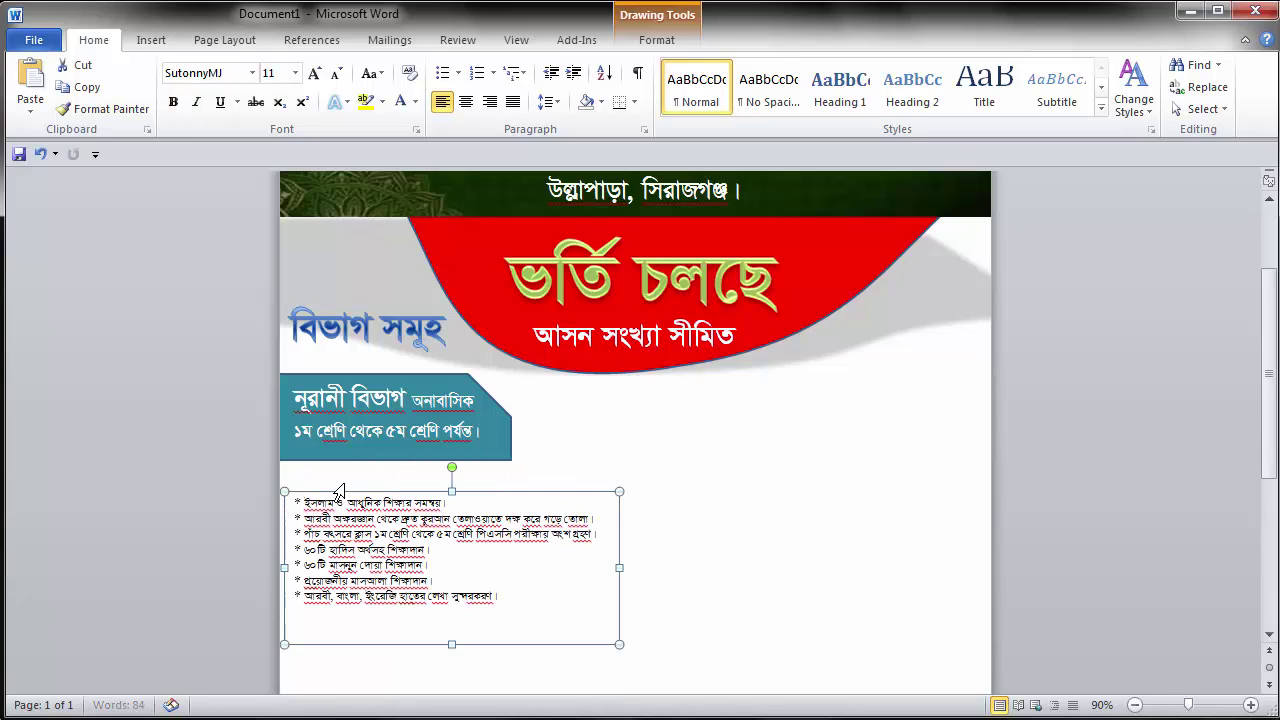
drag(407, 494, 416, 463)
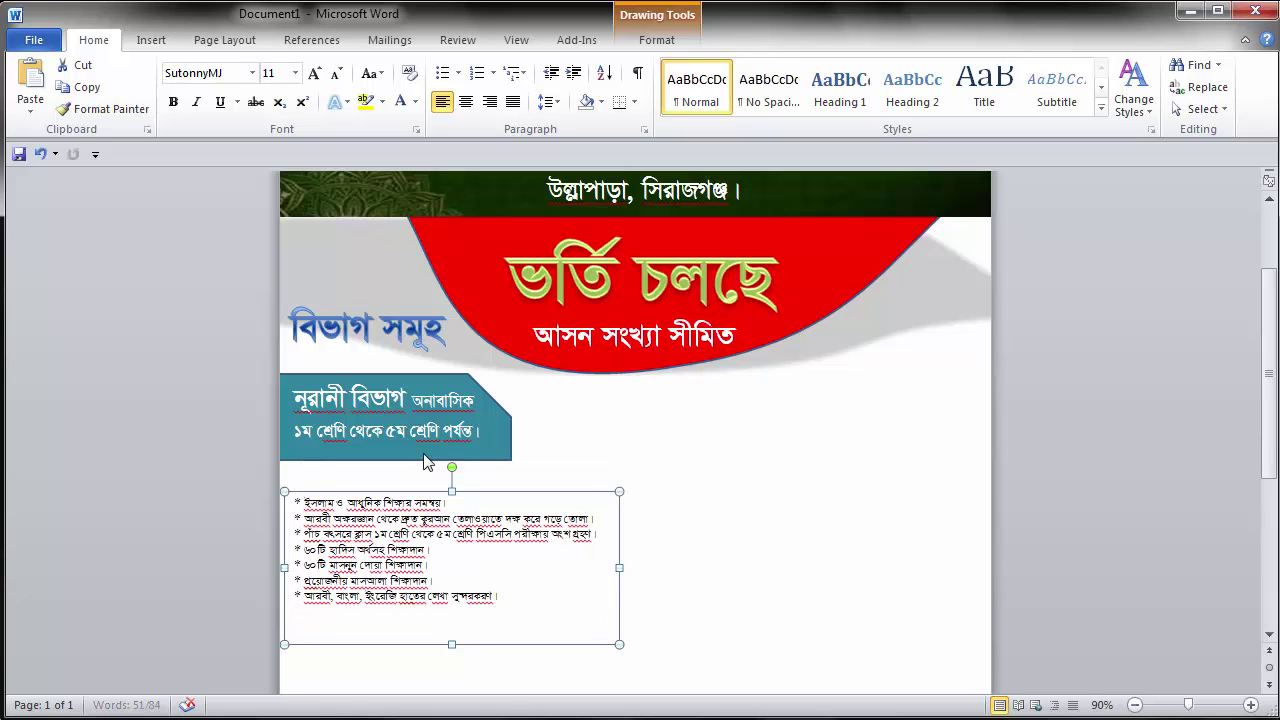
drag(310, 600, 460, 473)
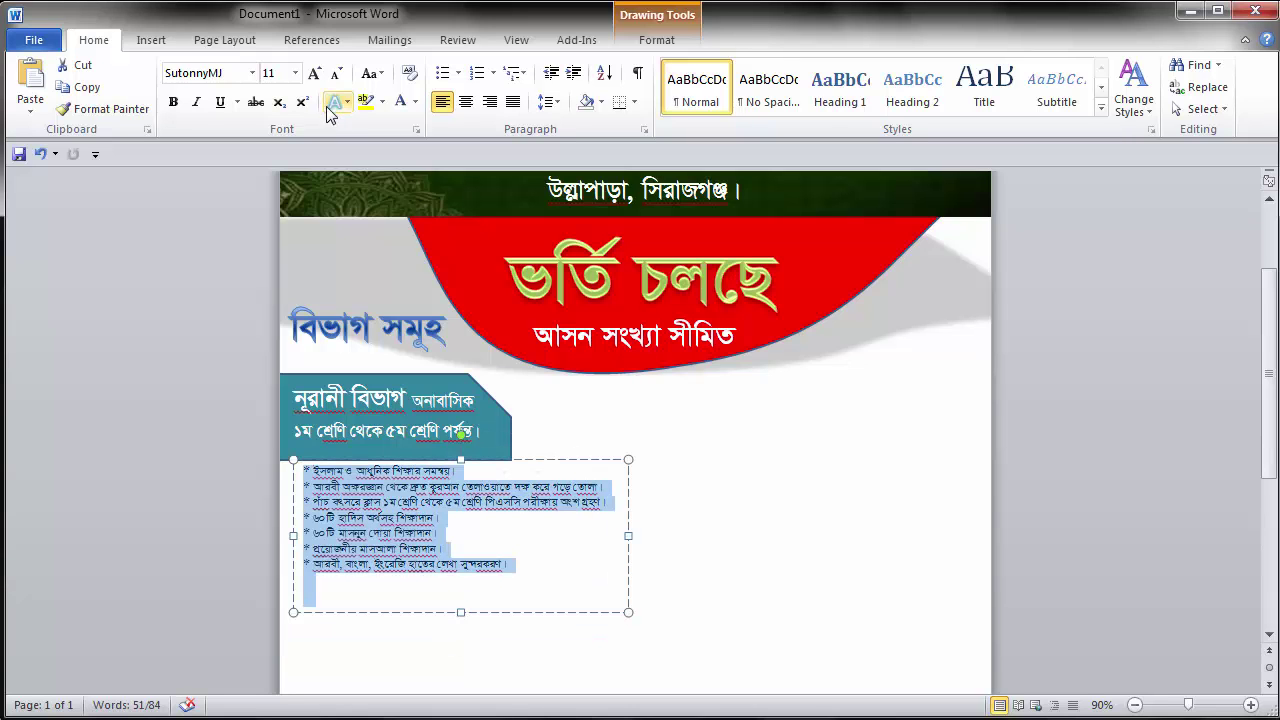
Step: Set the entire feature list text to 14 pt after trying 16 and 12
click(294, 74)
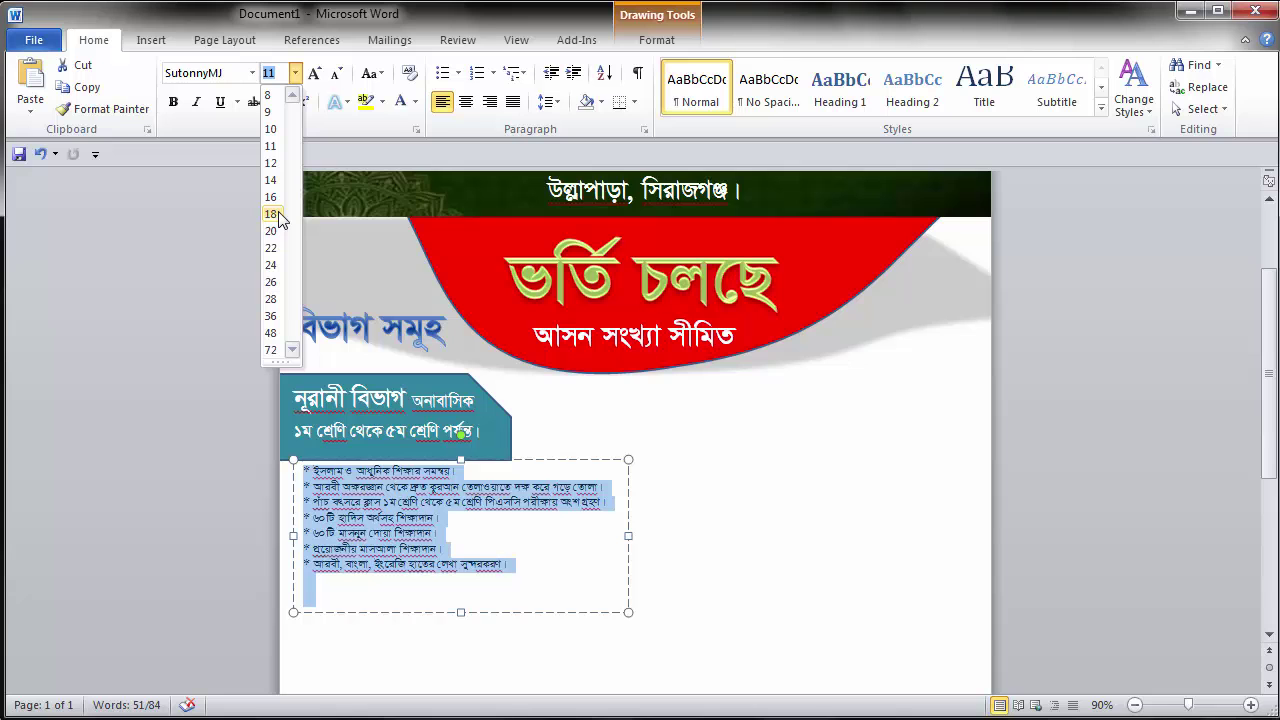
click(270, 197)
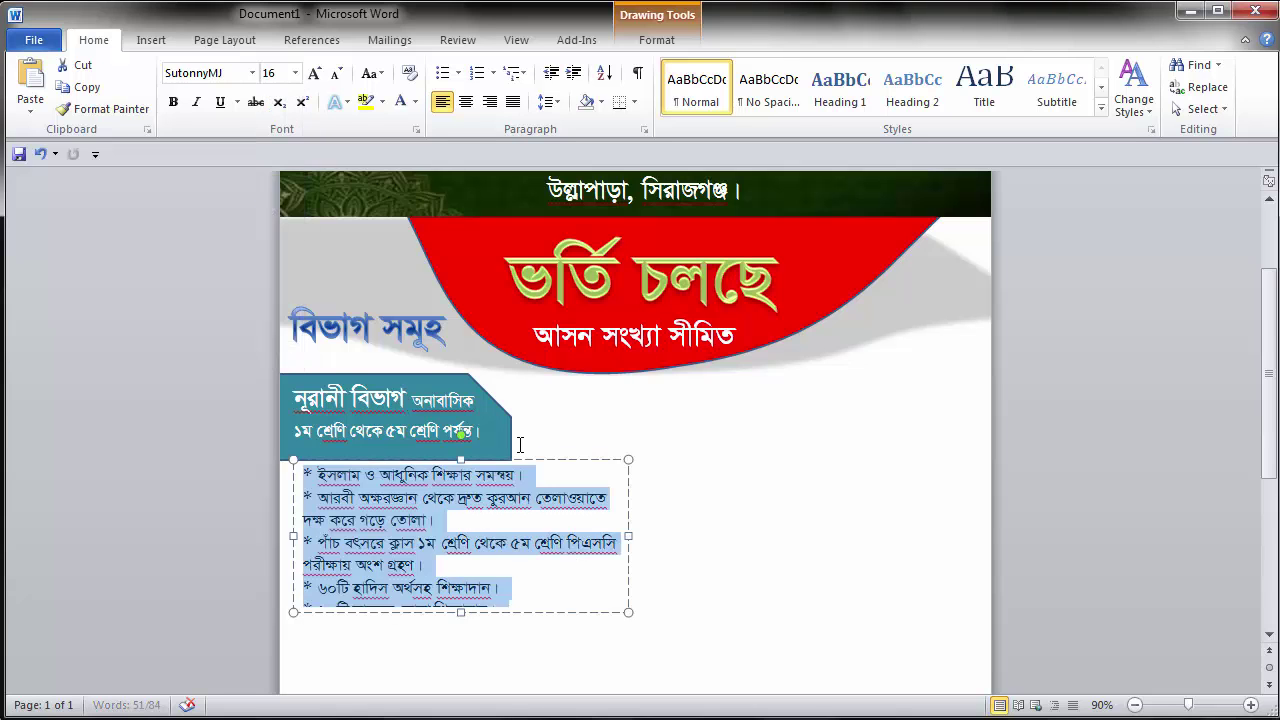
scroll(580, 480, down, 3)
click(455, 405)
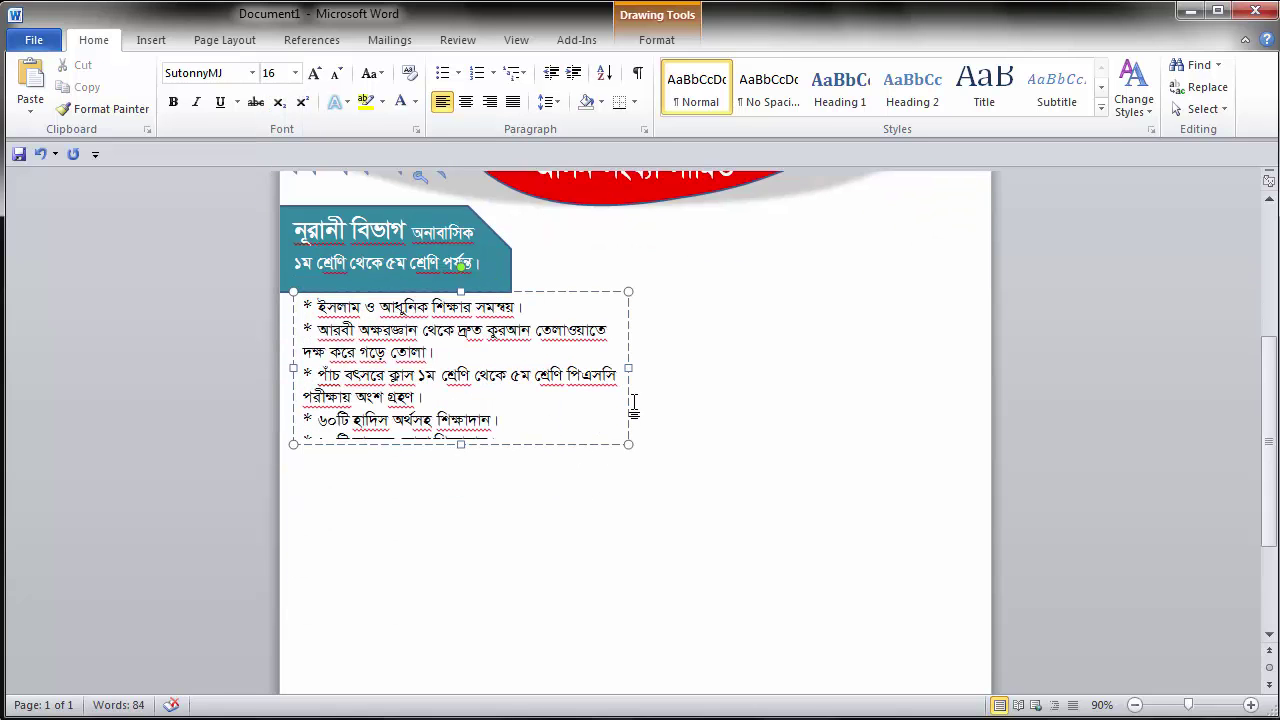
click(295, 73)
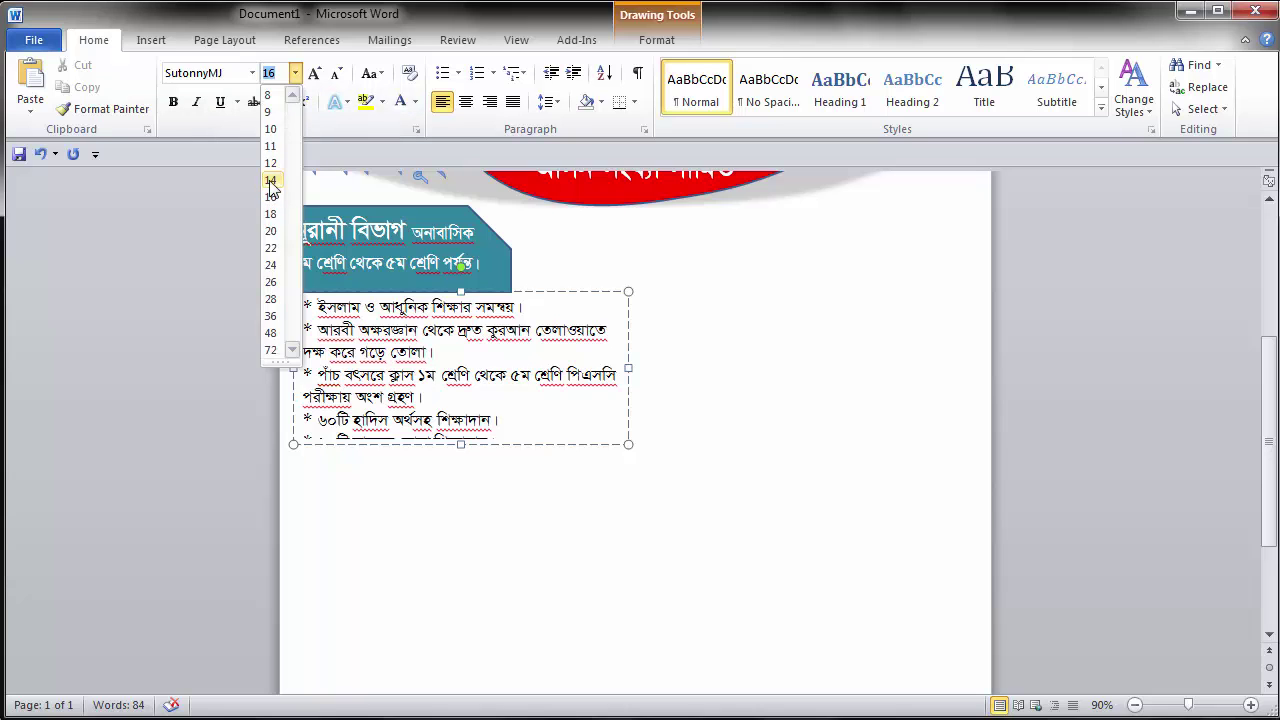
click(269, 180)
click(295, 73)
click(271, 163)
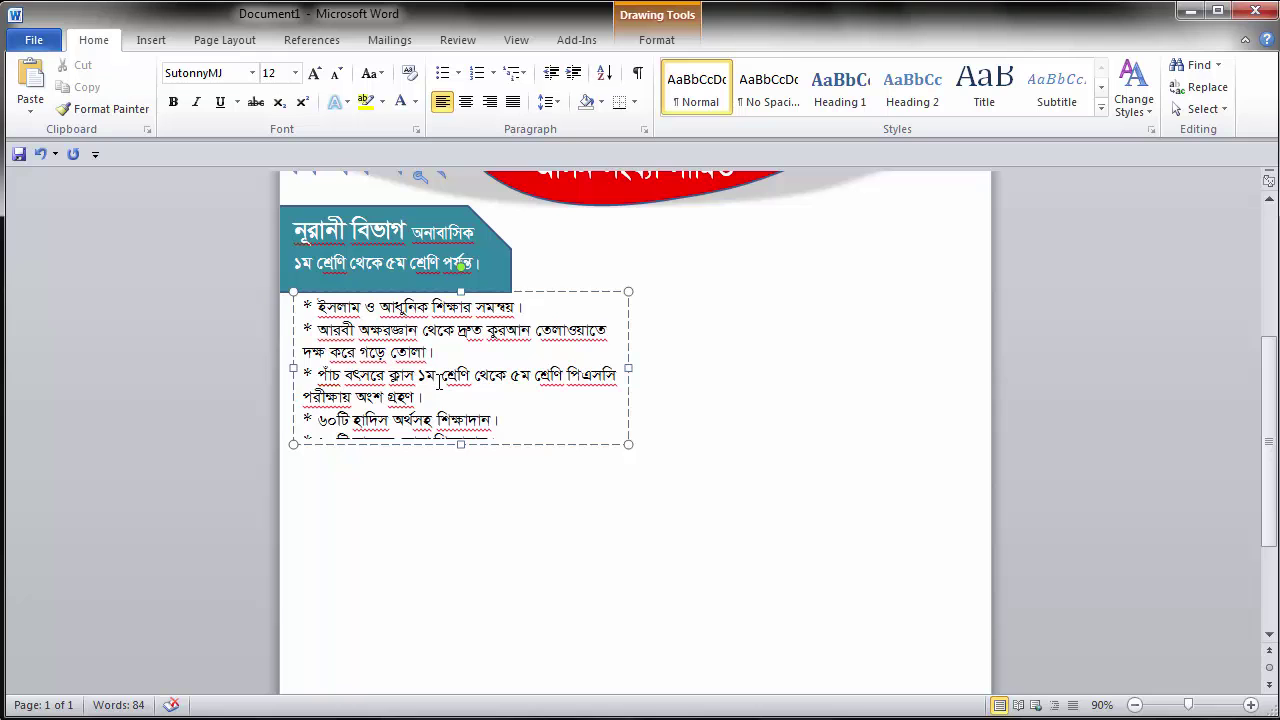
key(ctrl+a)
click(295, 73)
click(270, 180)
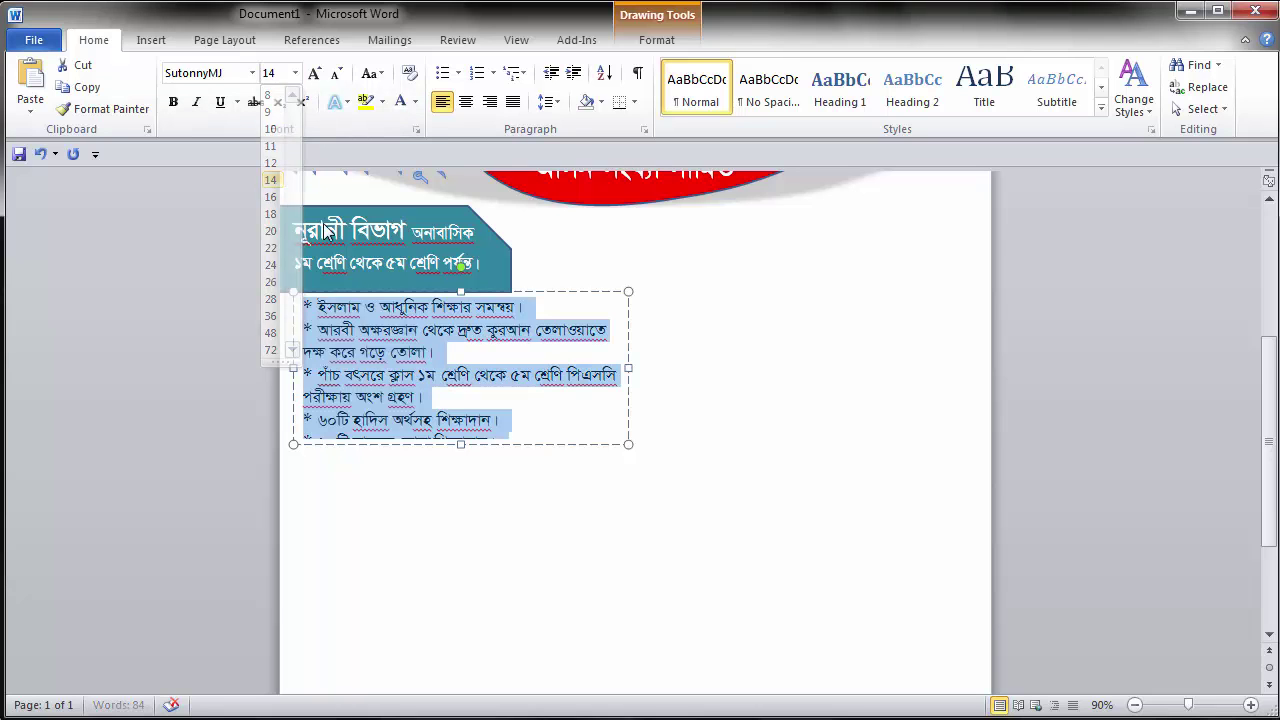
click(484, 387)
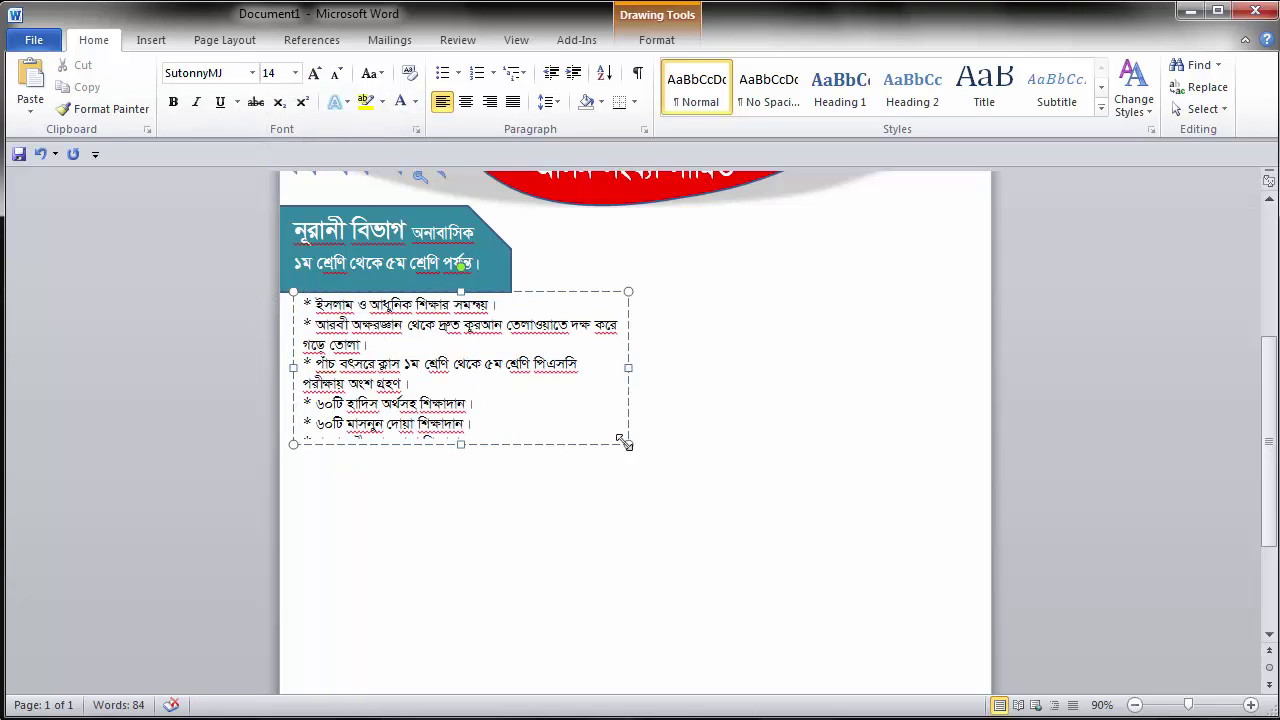
Step: Widen and lengthen the list box so all seven bullets show
drag(628, 367, 669, 367)
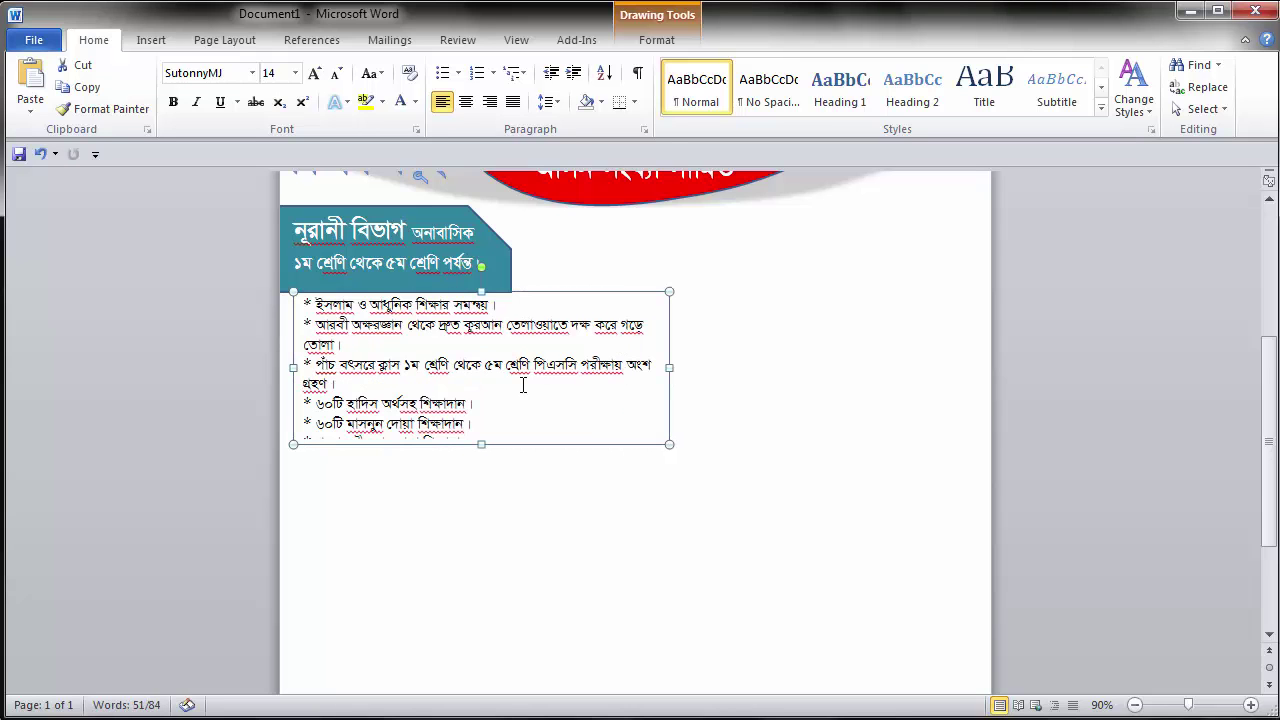
drag(482, 444, 480, 486)
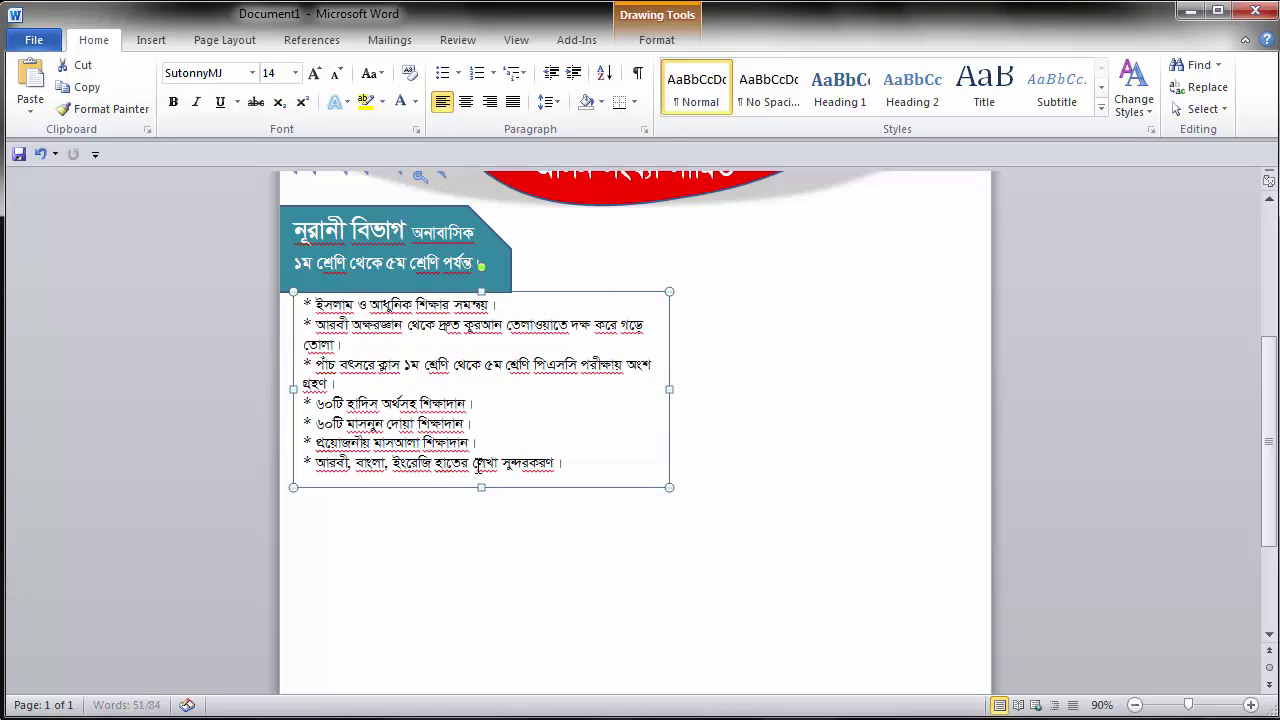
scroll(537, 423, down, 2)
scroll(528, 427, up, 2)
click(345, 423)
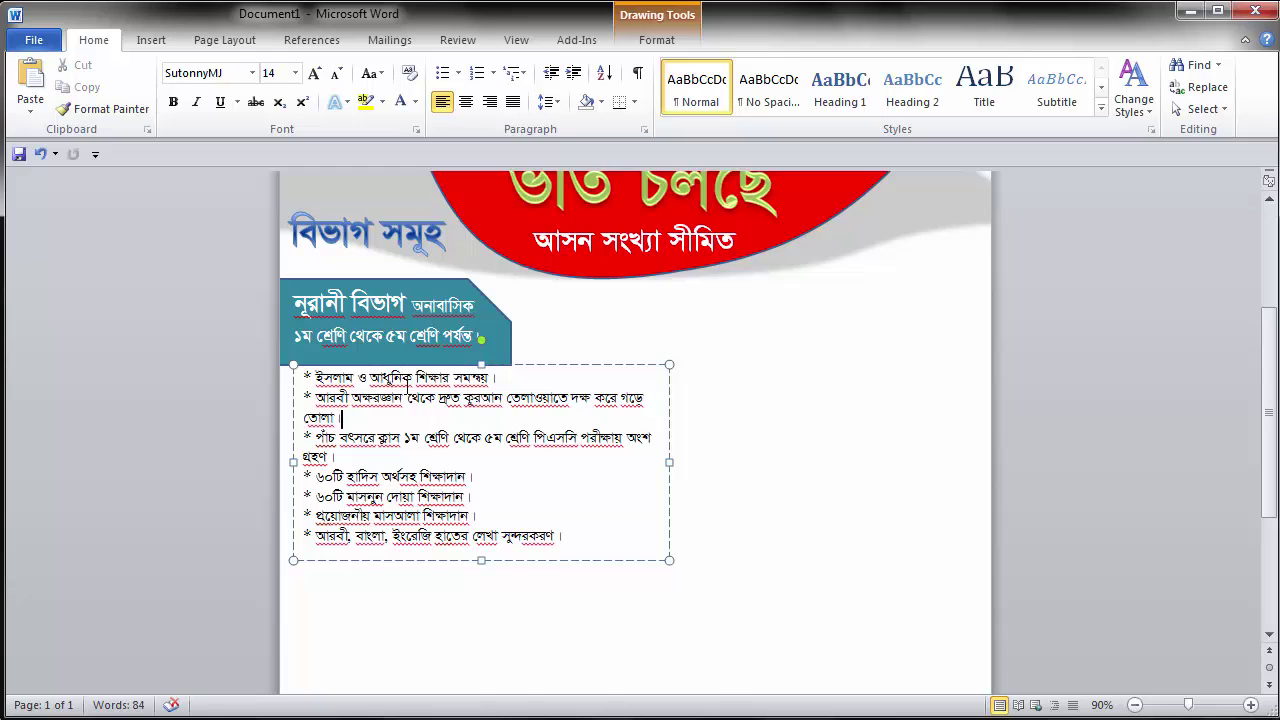
scroll(400, 410, up, 1)
scroll(407, 390, up, 1)
Step: Move the বিভাগ সমূহ heading and the teal নূরানী বিভাগ label slightly higher
click(425, 402)
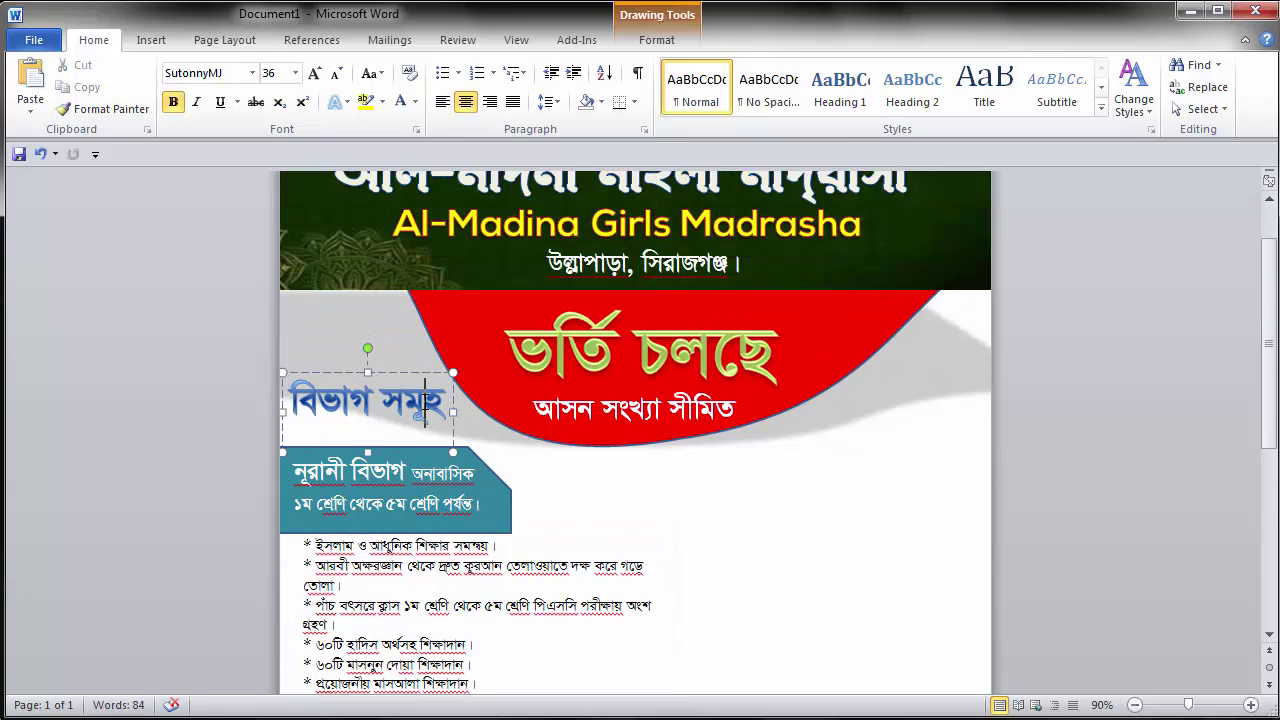
drag(414, 374, 414, 338)
scroll(408, 422, down, 2)
click(449, 372)
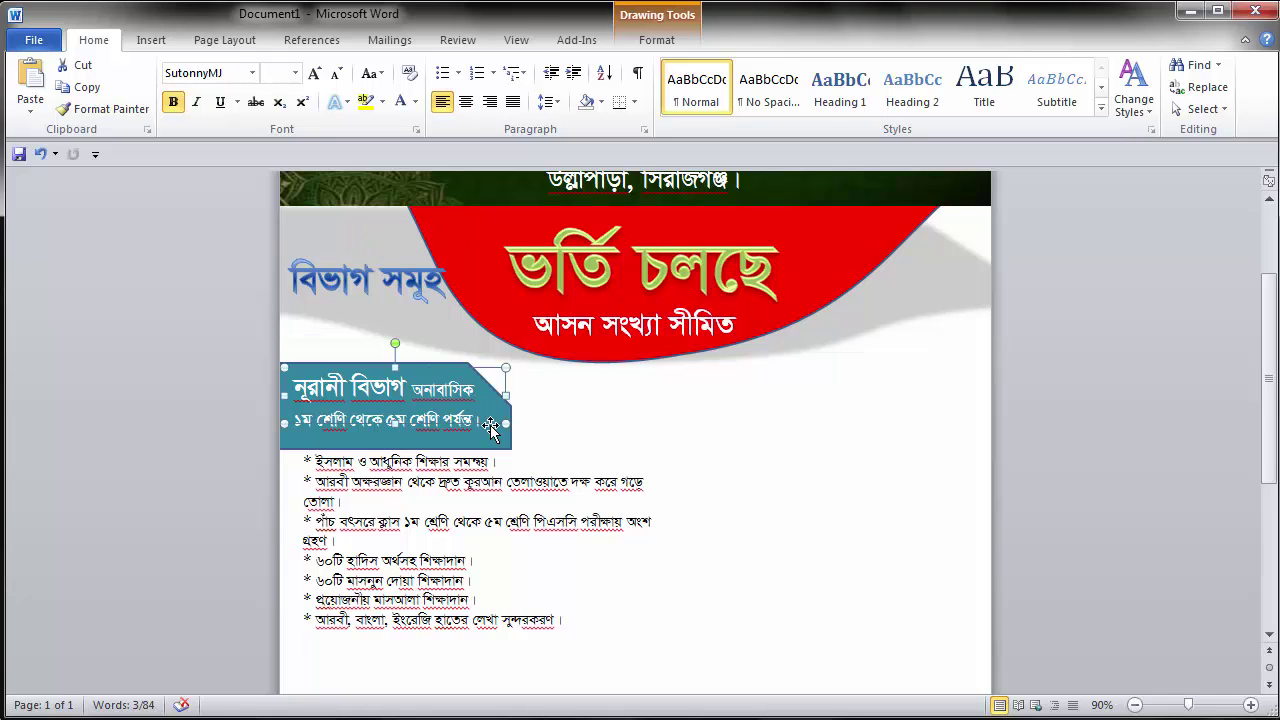
click(505, 452)
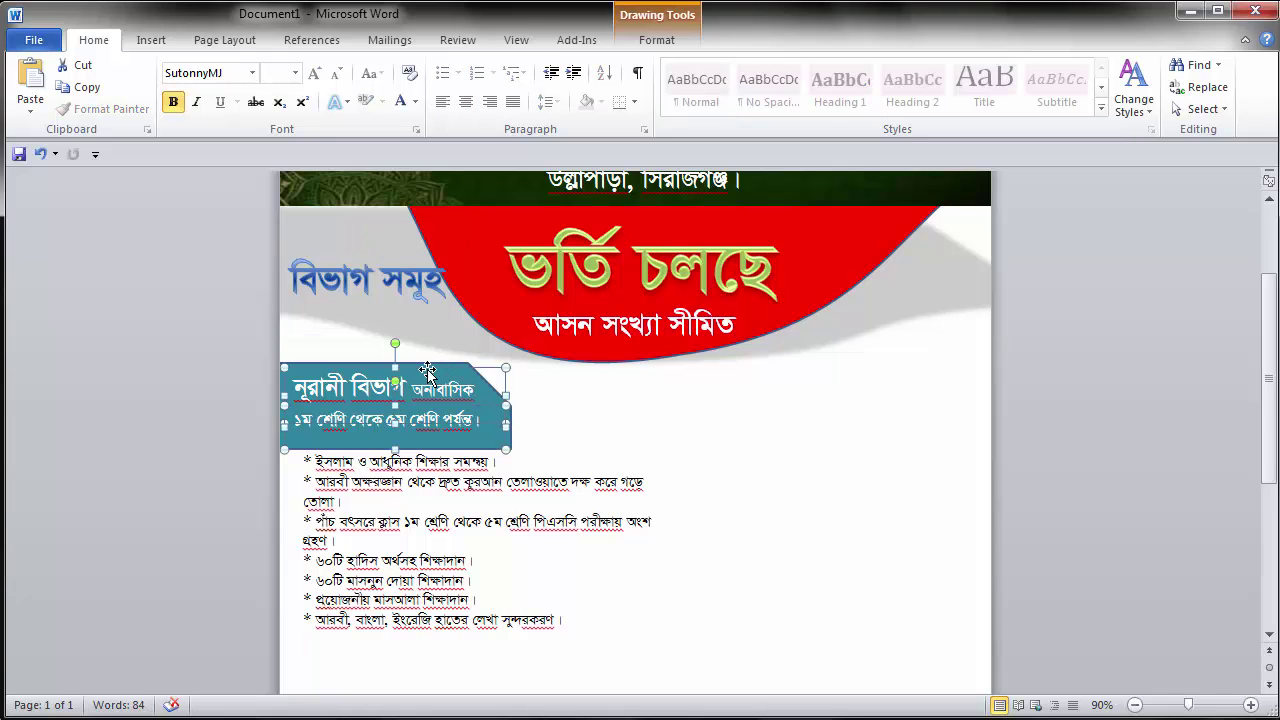
drag(441, 373, 441, 347)
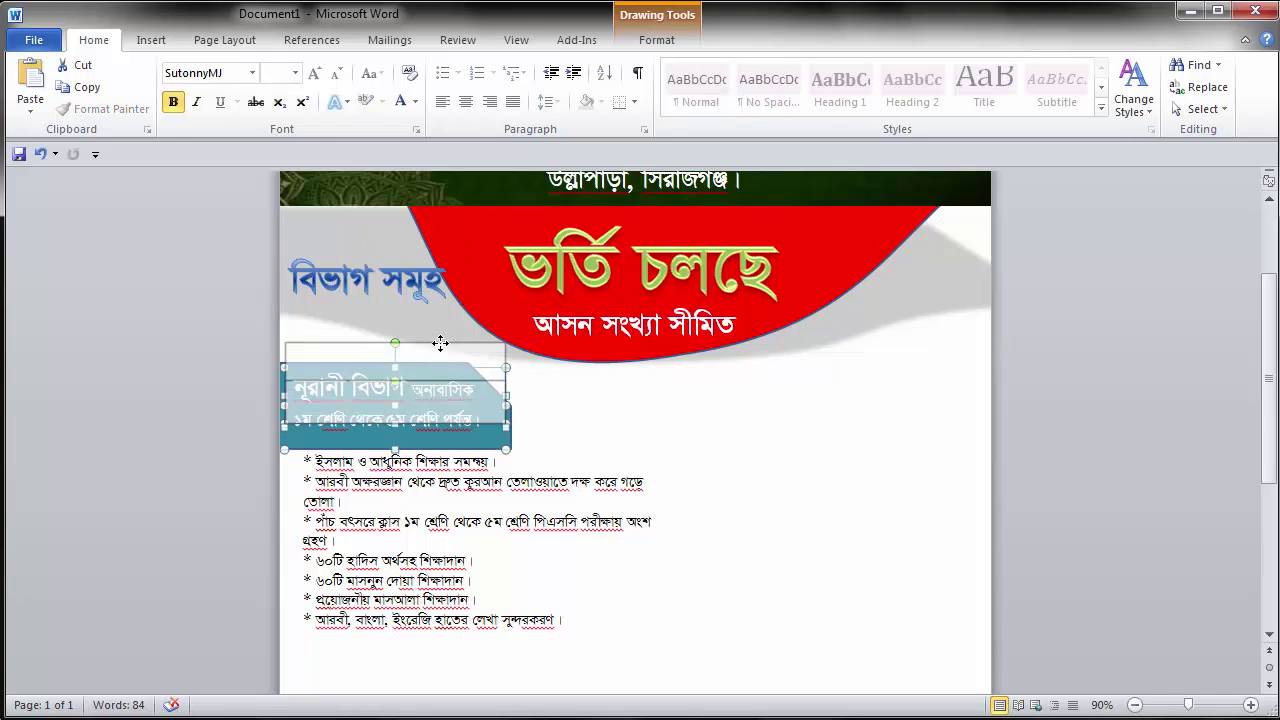
click(460, 437)
drag(460, 437, 473, 404)
Step: Shorten the teal label shape from the bottom, then select all the list text
click(400, 488)
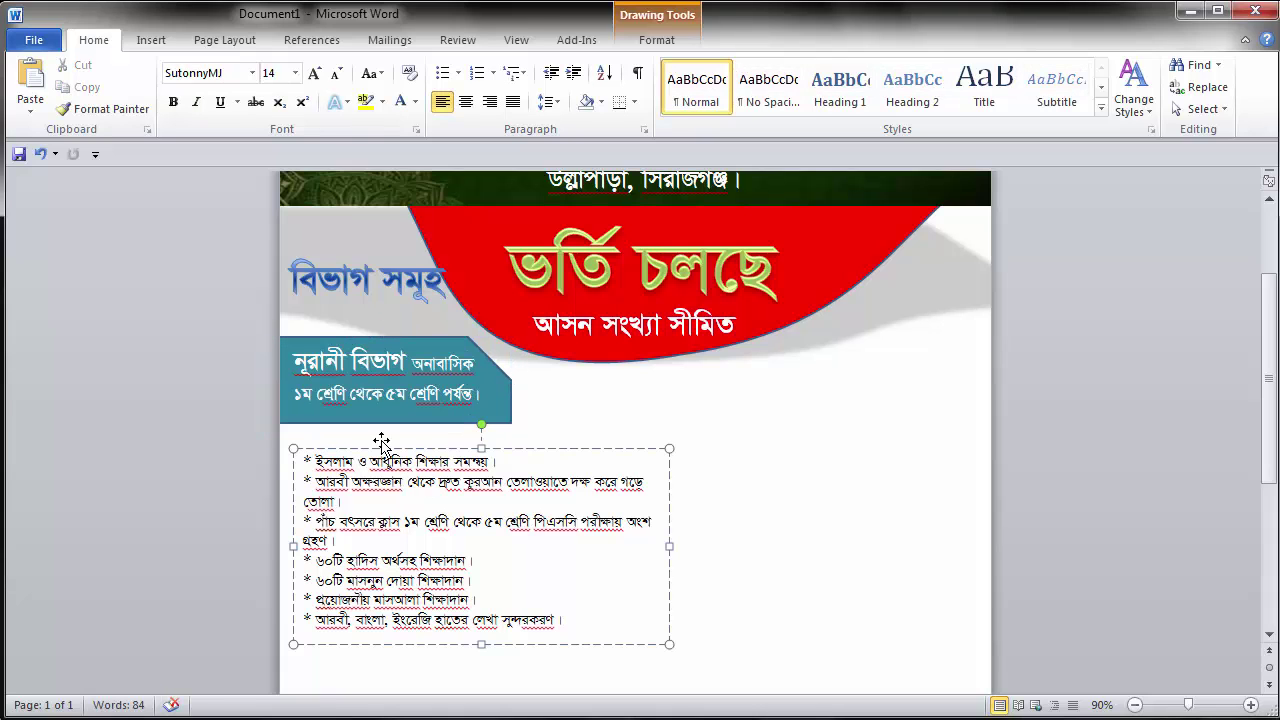
click(494, 368)
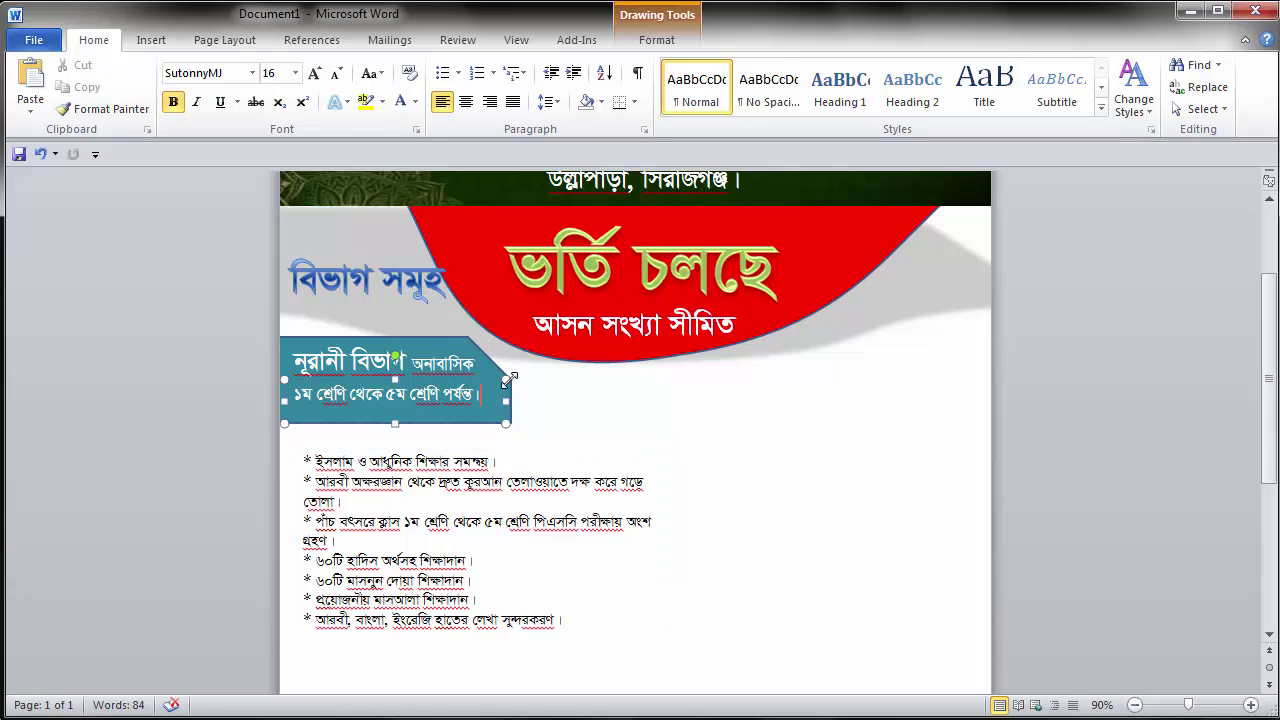
click(455, 338)
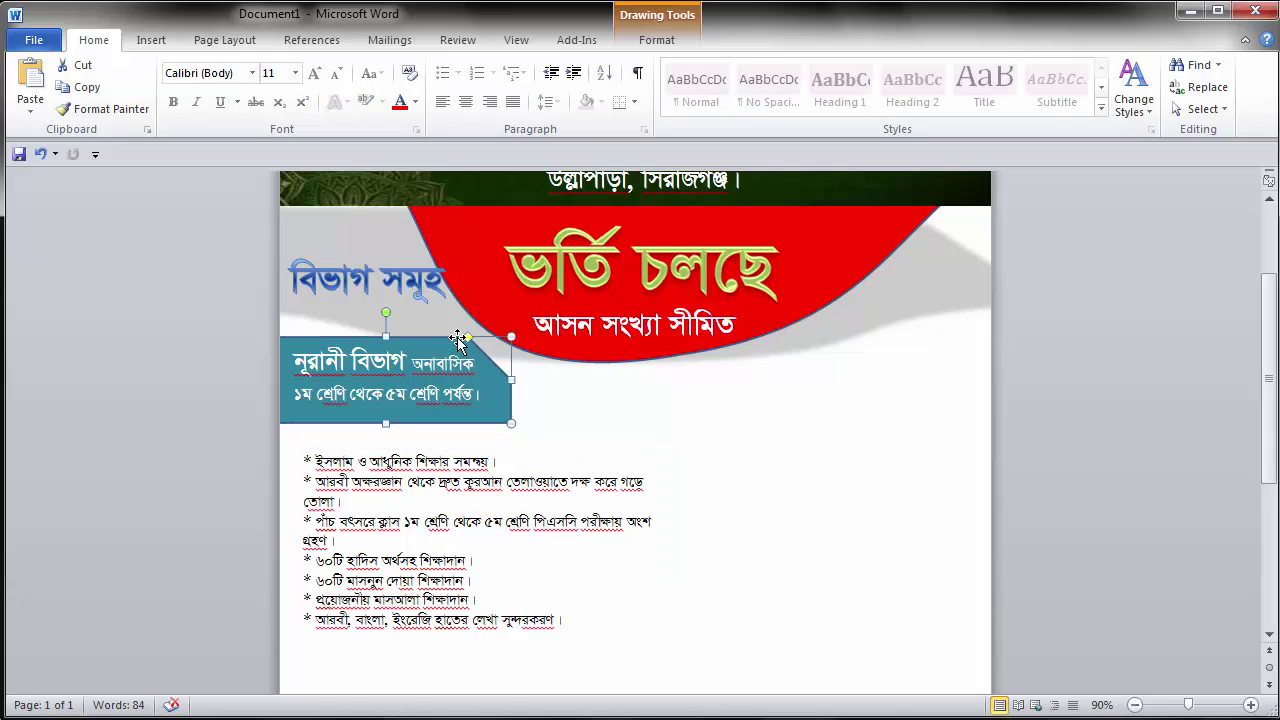
drag(385, 422, 386, 407)
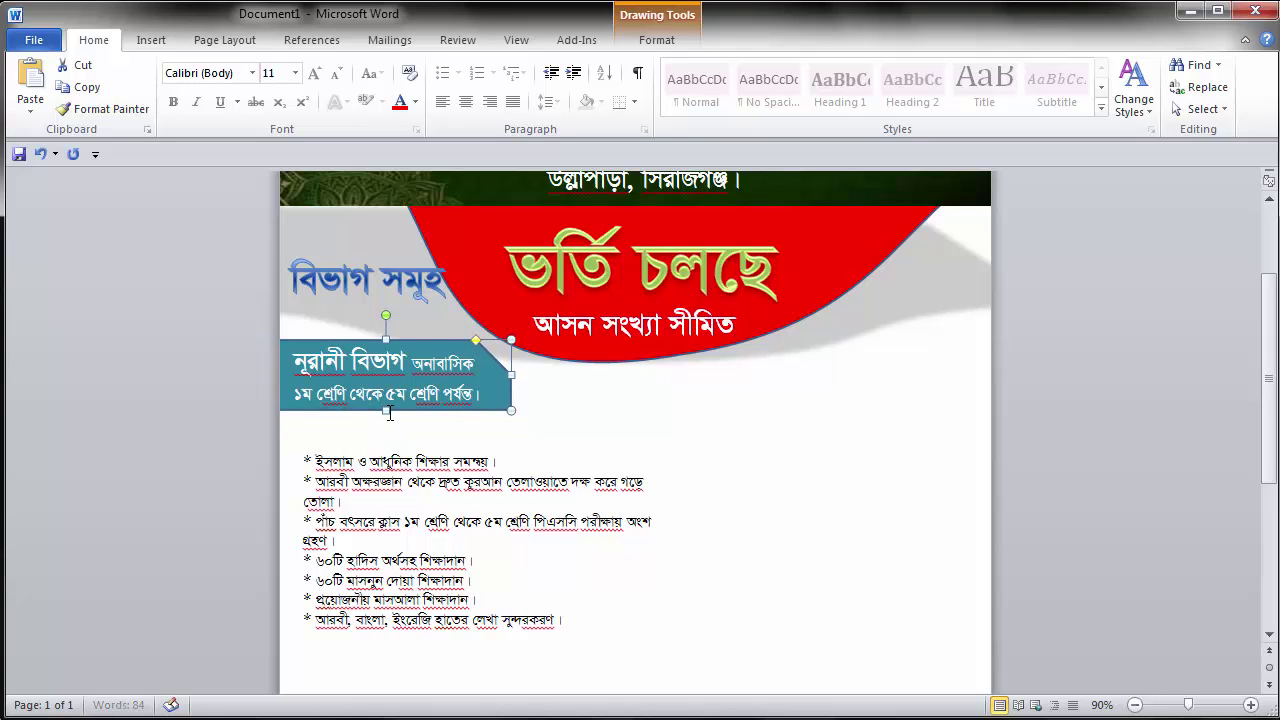
click(397, 462)
key(ctrl+a)
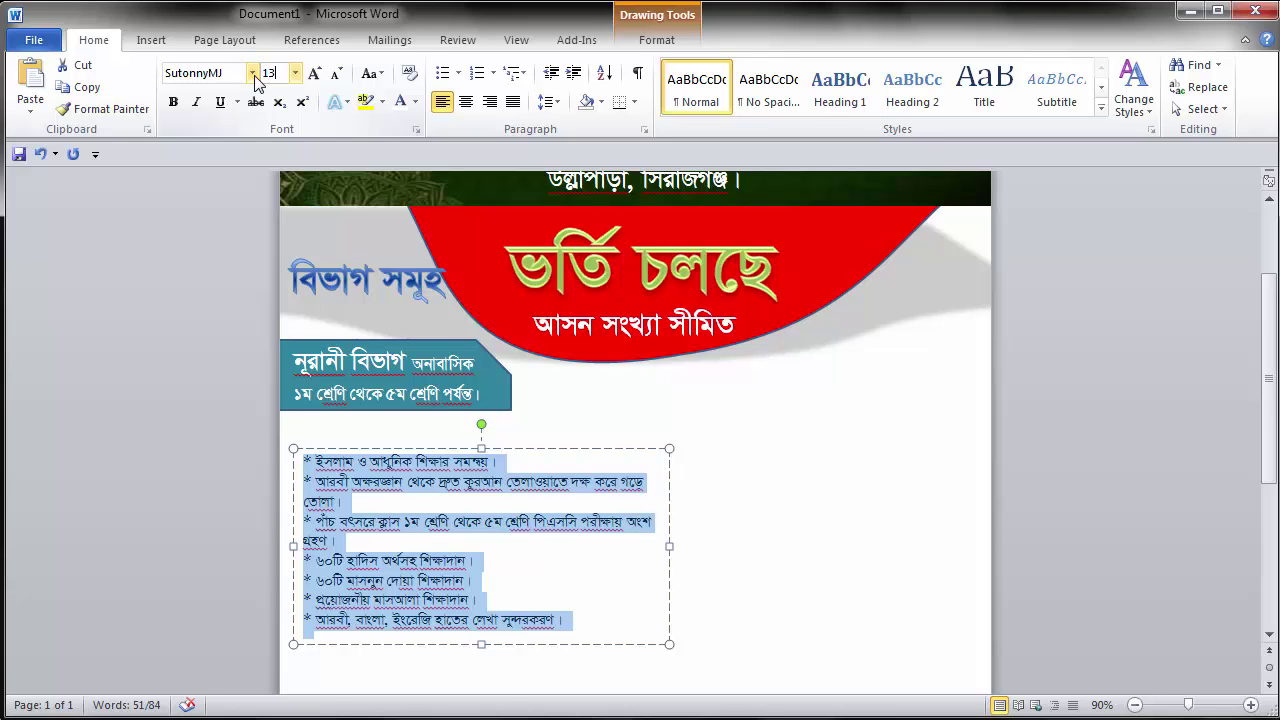
Step: Set the feature list to 13 pt, shorten its box, and move it up under the label
key(Return)
click(482, 634)
drag(487, 648, 478, 593)
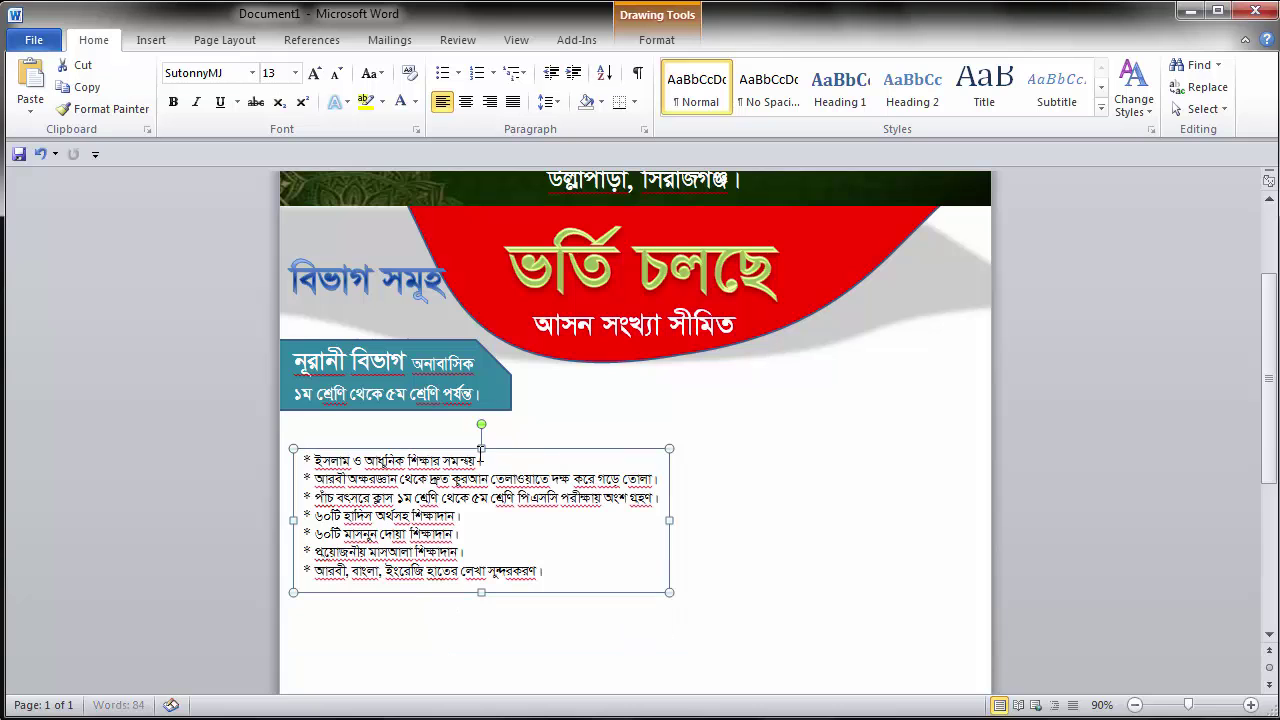
drag(445, 452, 445, 418)
Step: Deselect the list and place the cursor in the teal নূরানী বিভাগ heading
scroll(508, 402, down, 5)
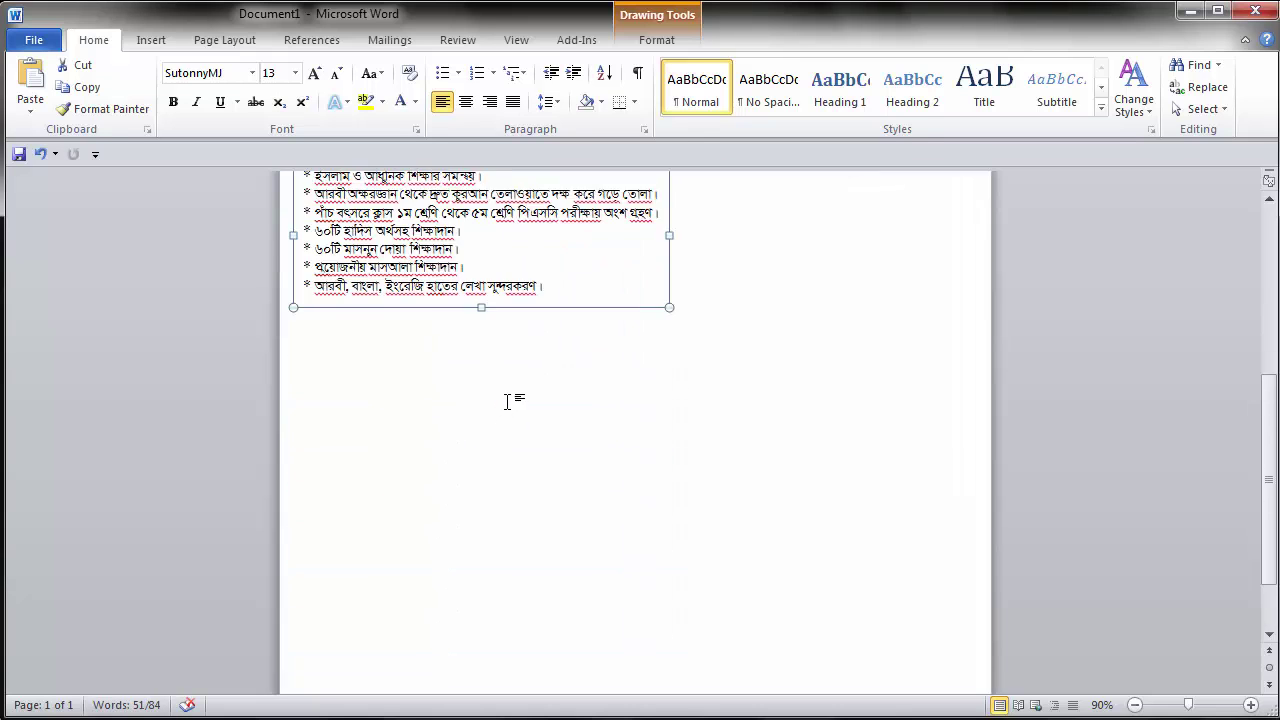
scroll(508, 402, up, 2)
scroll(509, 398, up, 1)
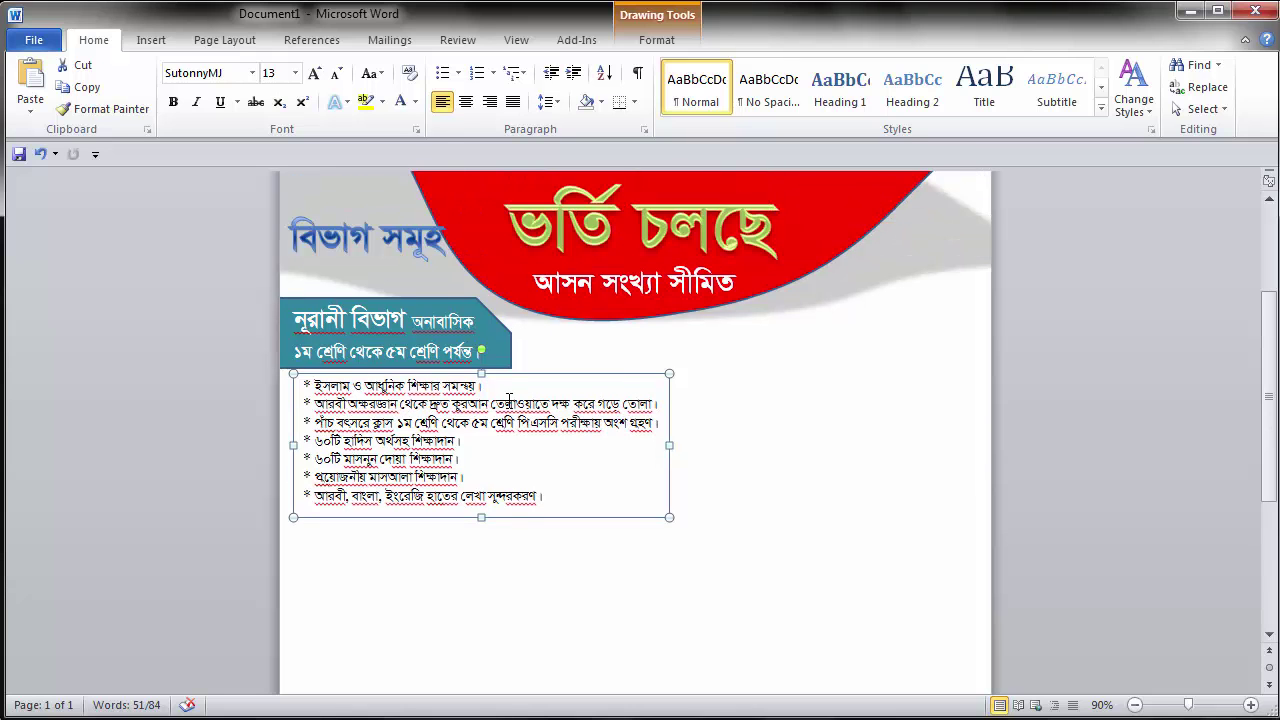
click(743, 406)
scroll(455, 461, up, 1)
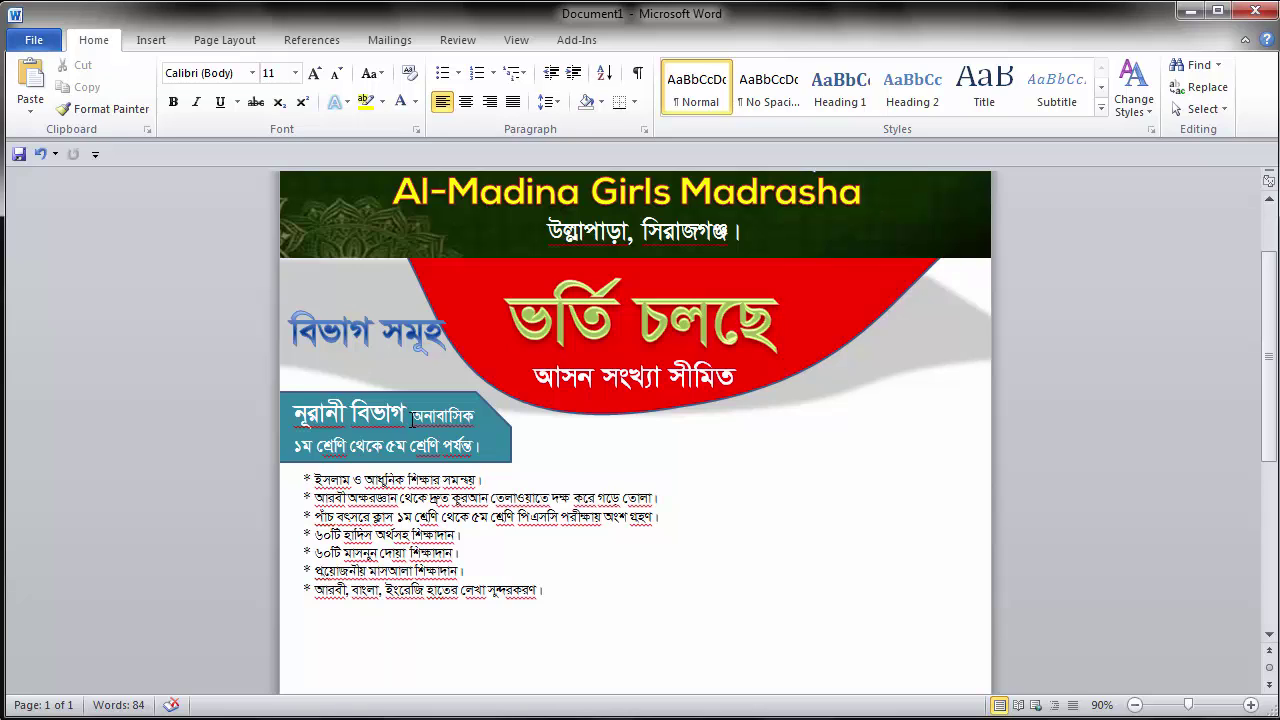
click(372, 412)
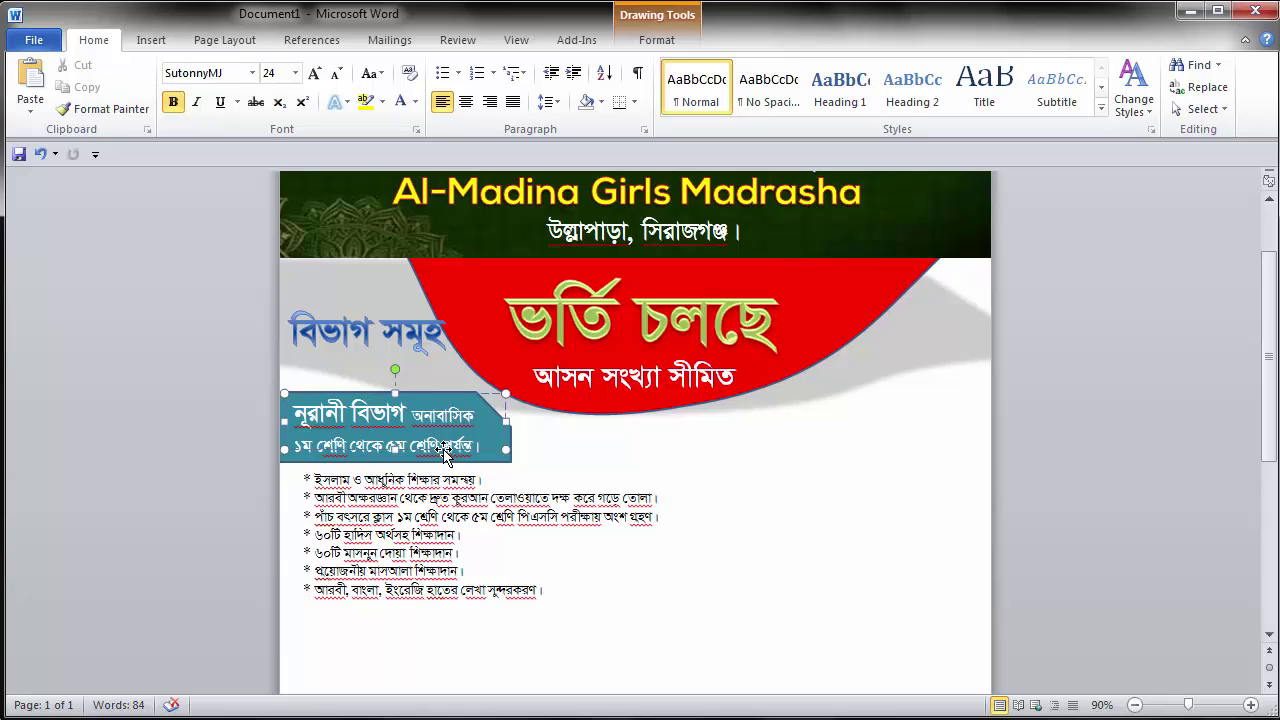
Step: Copy the teal heading and its feature list below the original section
click(510, 460)
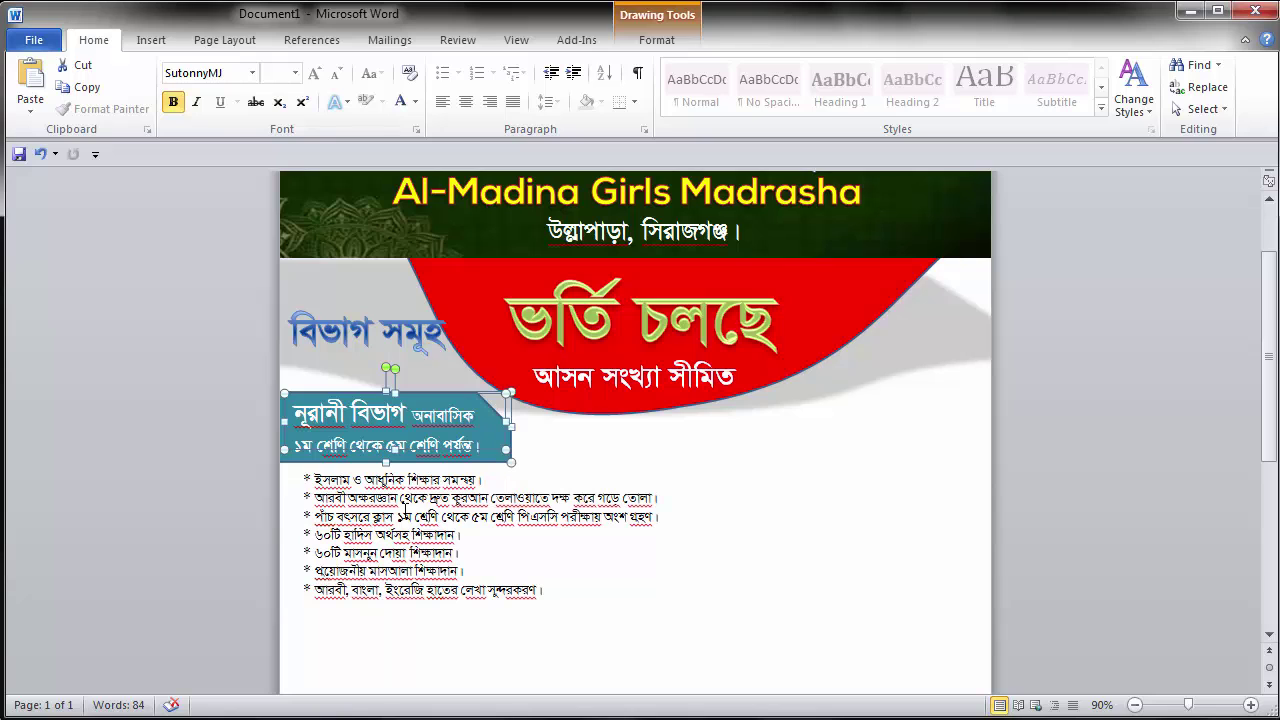
click(405, 515)
scroll(460, 410, down, 2)
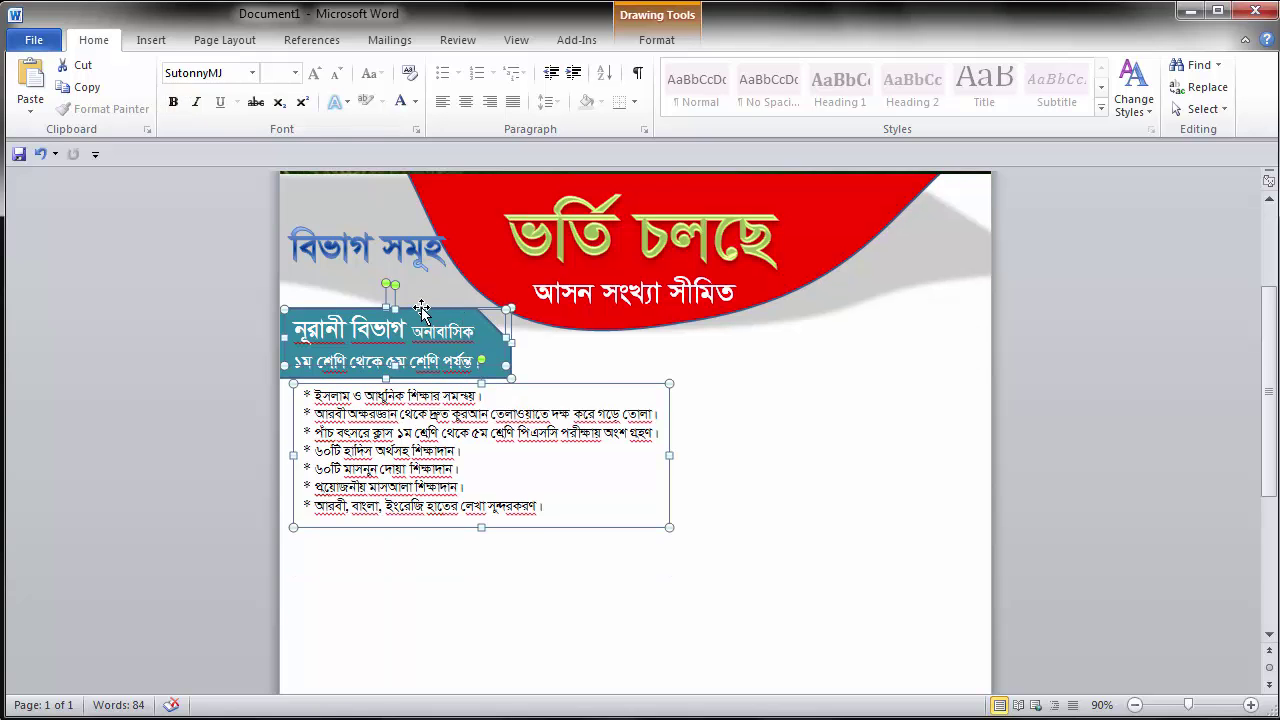
drag(421, 347, 419, 533)
scroll(624, 390, down, 4)
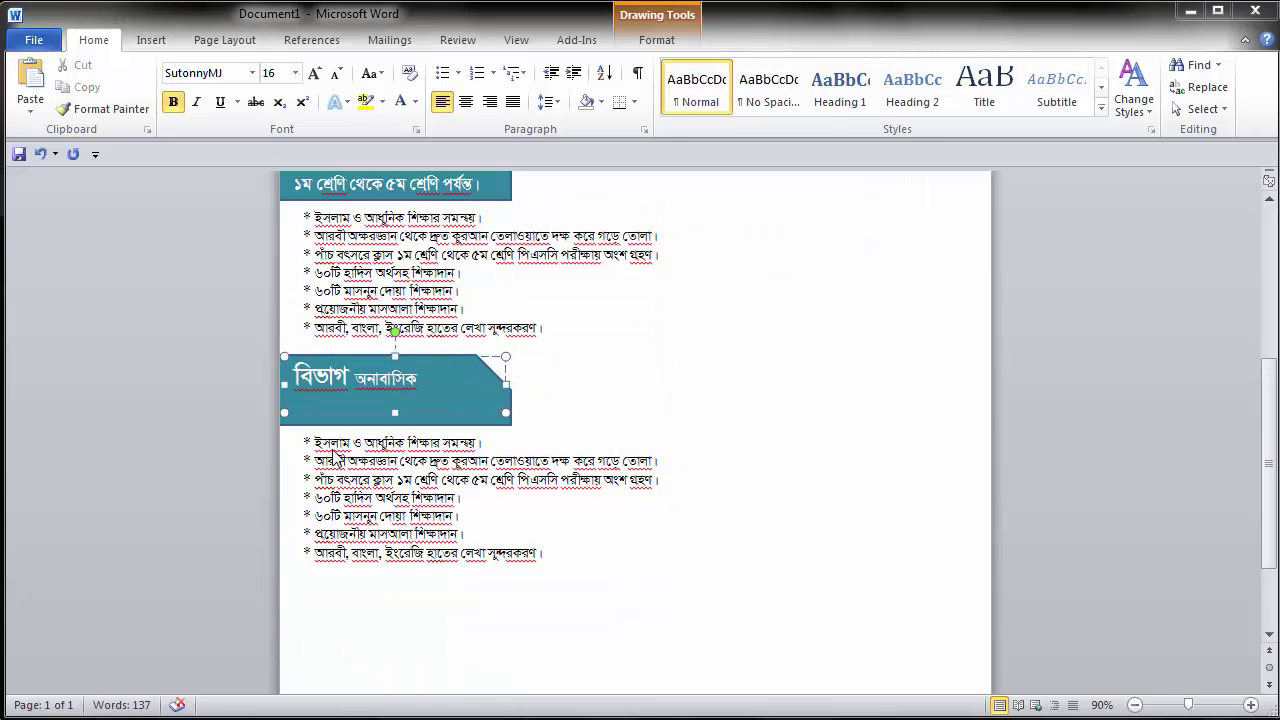
Step: Retitle the copied heading to মক্তব বিভাগ, removing the word অনাবাসিক
drag(310, 382, 336, 378)
click(316, 382)
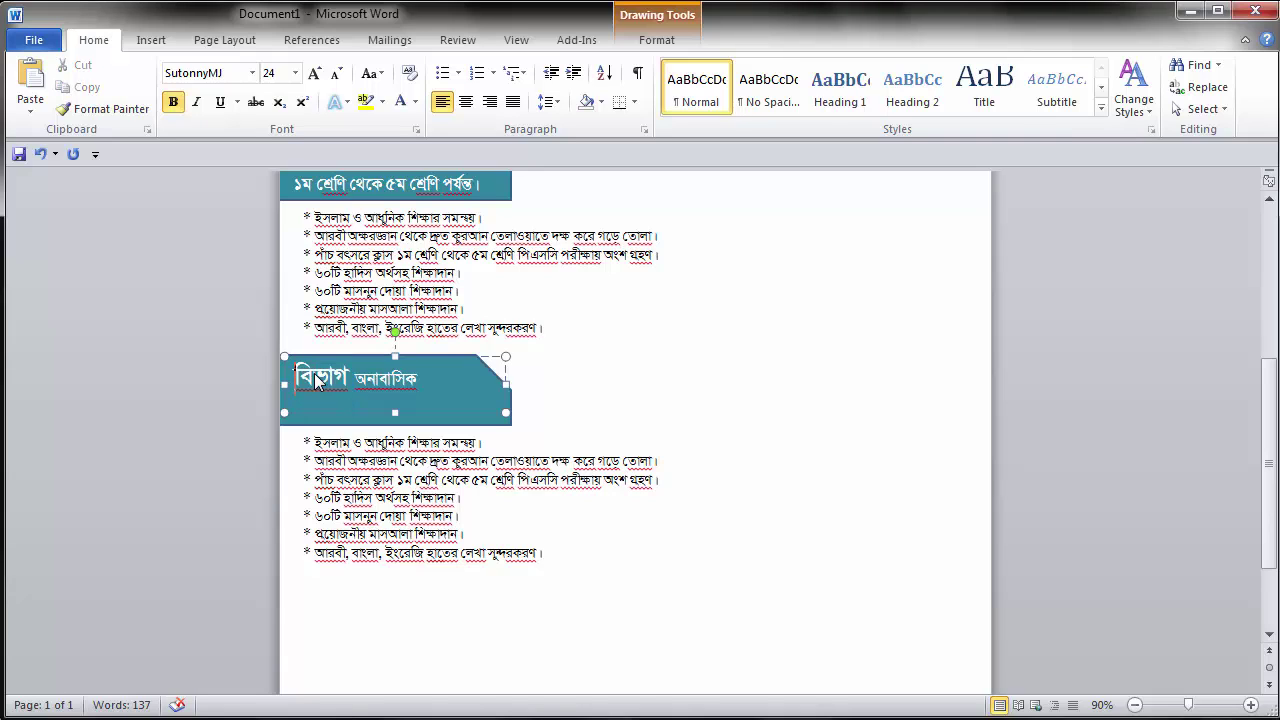
text(মক্তব)
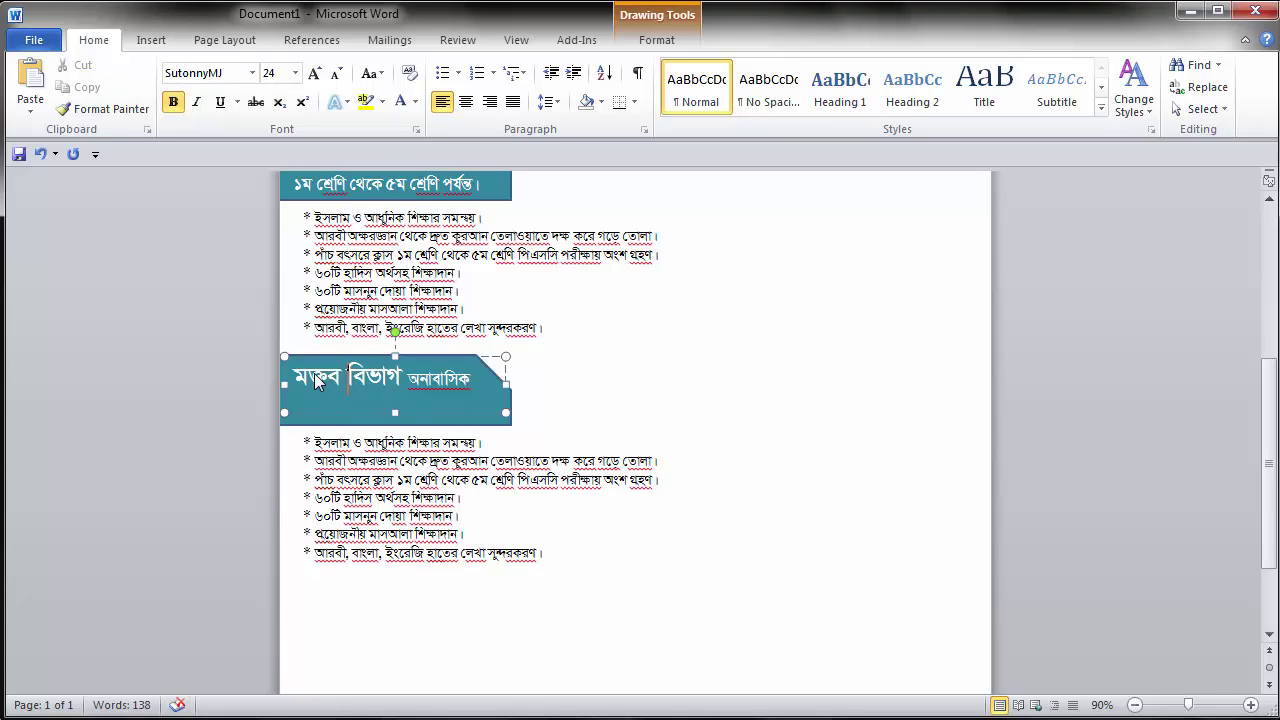
double_click(441, 381)
key(Delete)
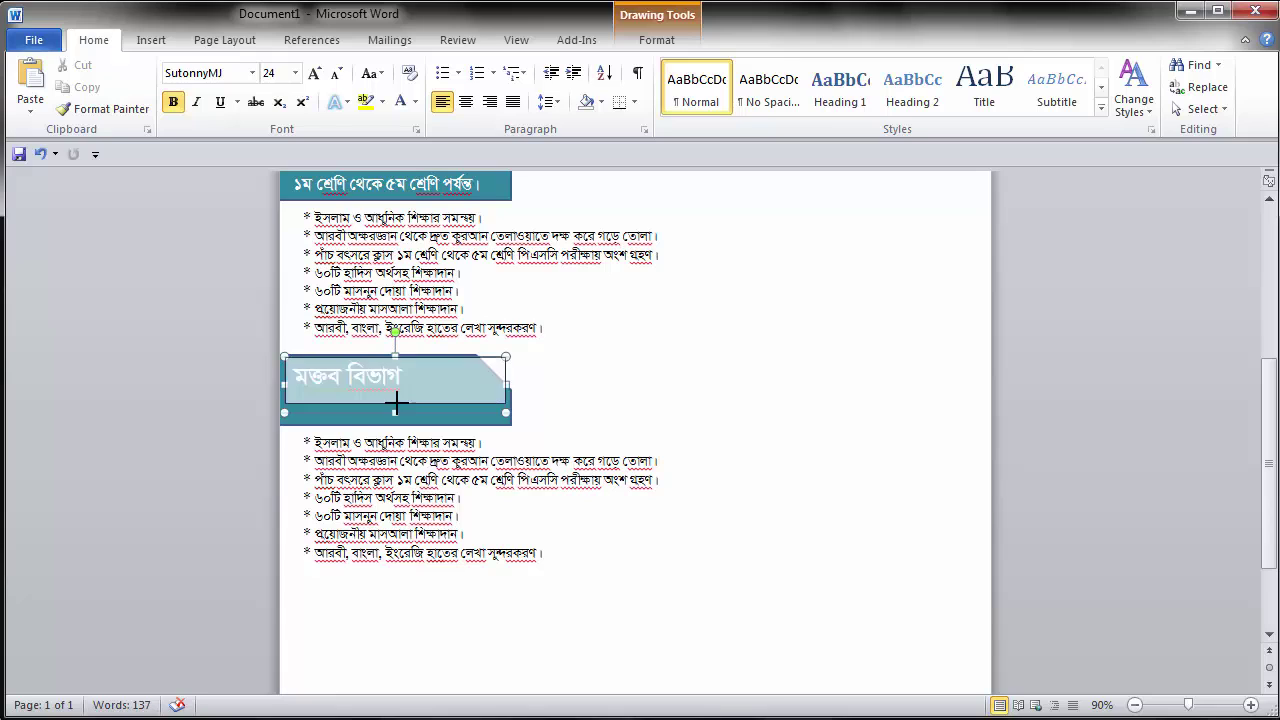
Step: Make the copied shape taller and add a 17 pt second line reading অনাবাসিক ১ বছর
mouse_move(403, 354)
mouse_down()
mouse_move(405, 400)
mouse_move(360, 408)
mouse_up()
text(মক্তব বিভাগ)
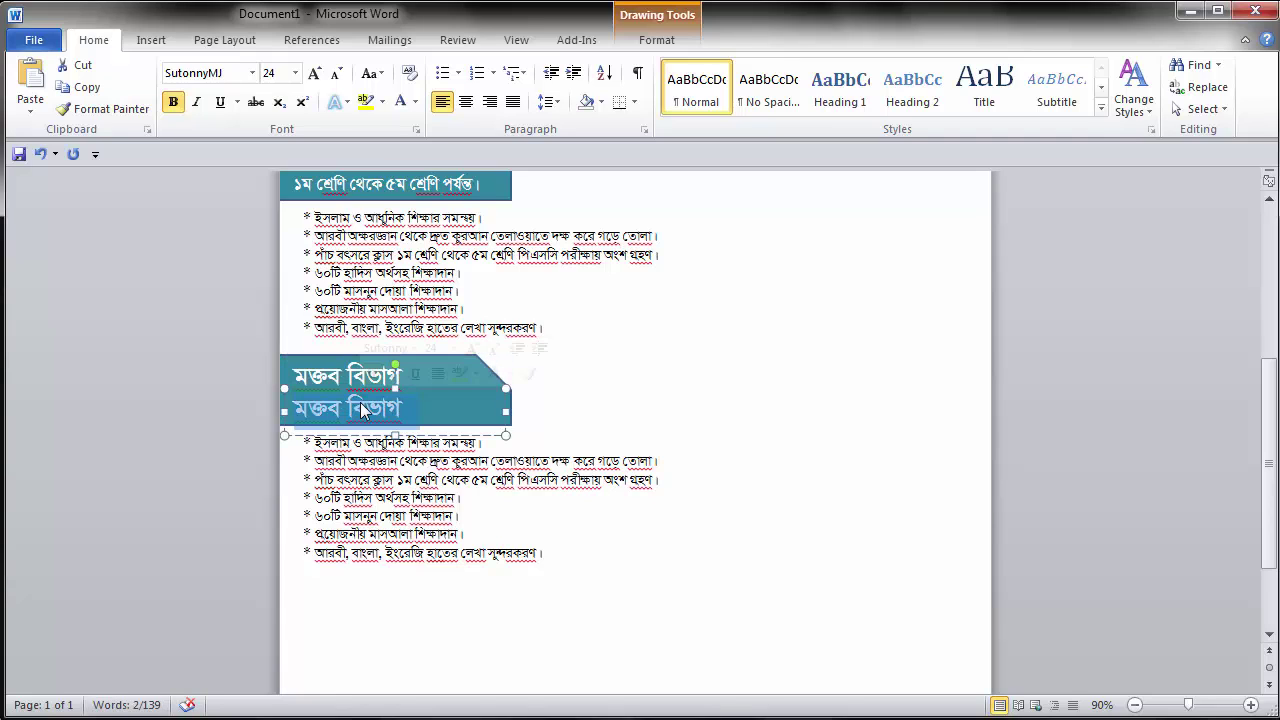
text(অনাবা)
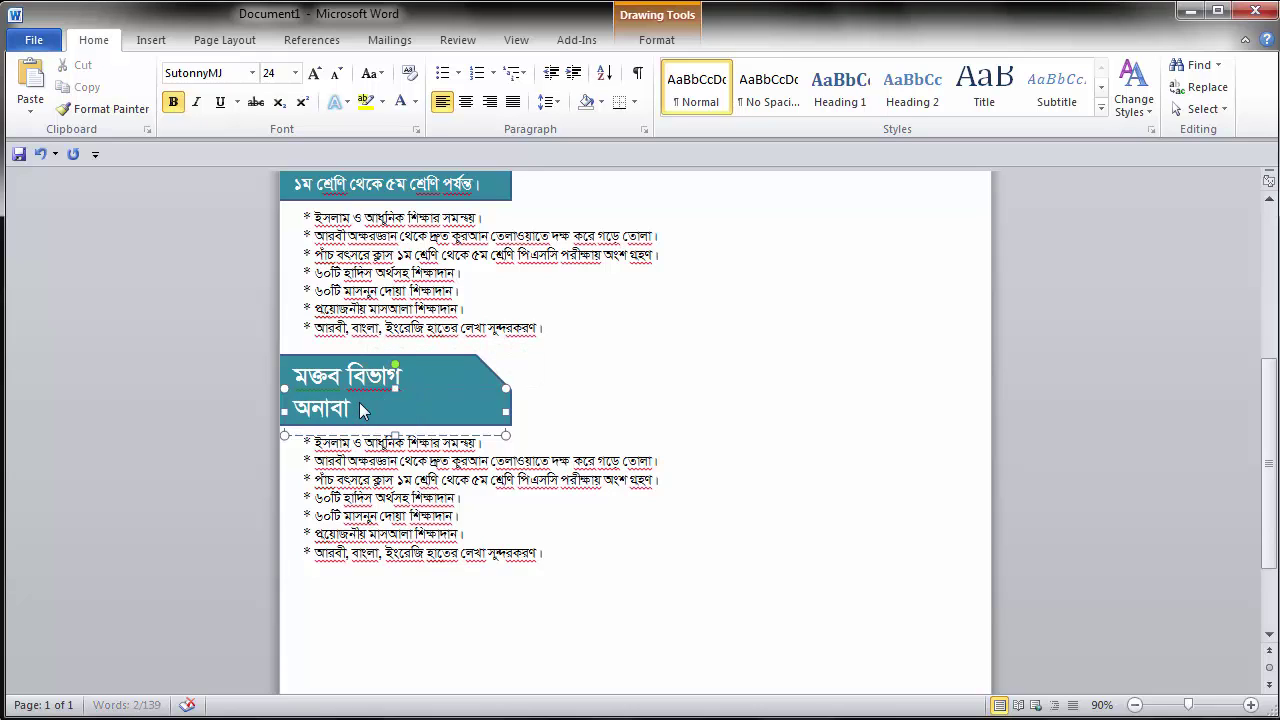
text(সিক ১ বছর)
triple_click(362, 410)
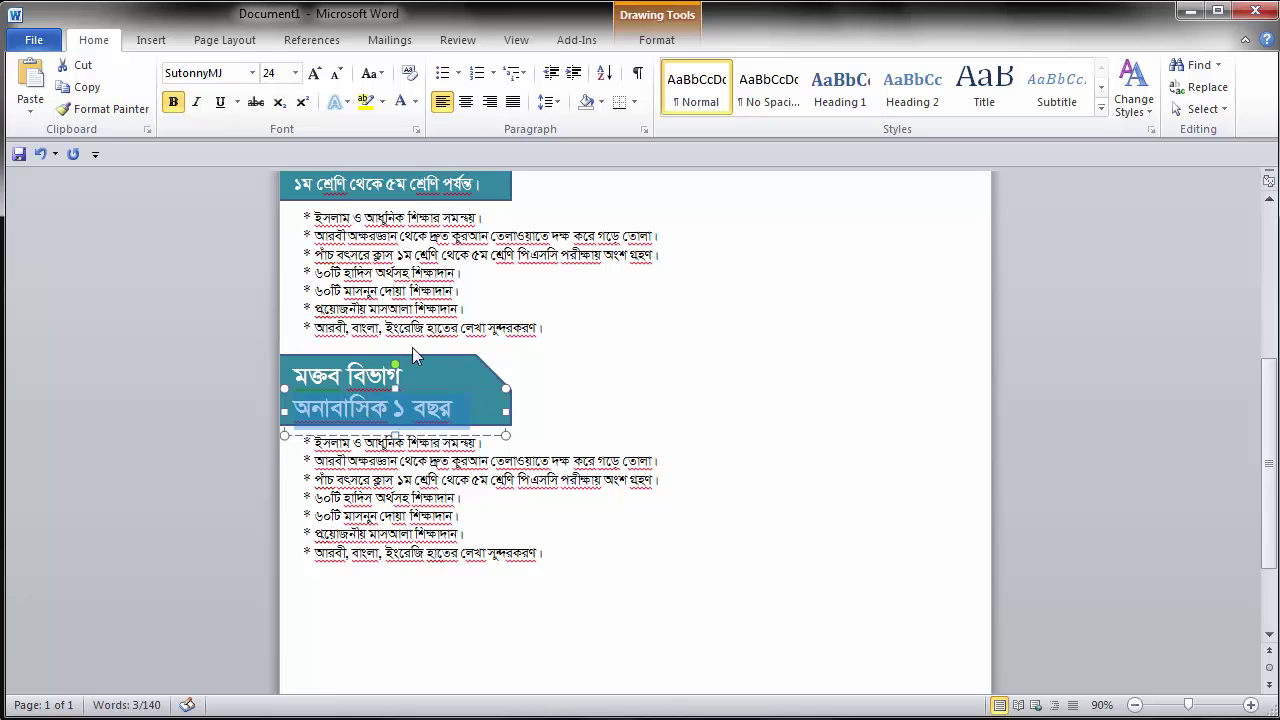
key(ctrl+bracketleft)
key(ctrl+bracketleft)
key(ctrl+bracketleft)
key(ctrl+bracketleft)
key(ctrl+bracketleft)
key(ctrl+bracketleft)
key(ctrl+bracketleft)
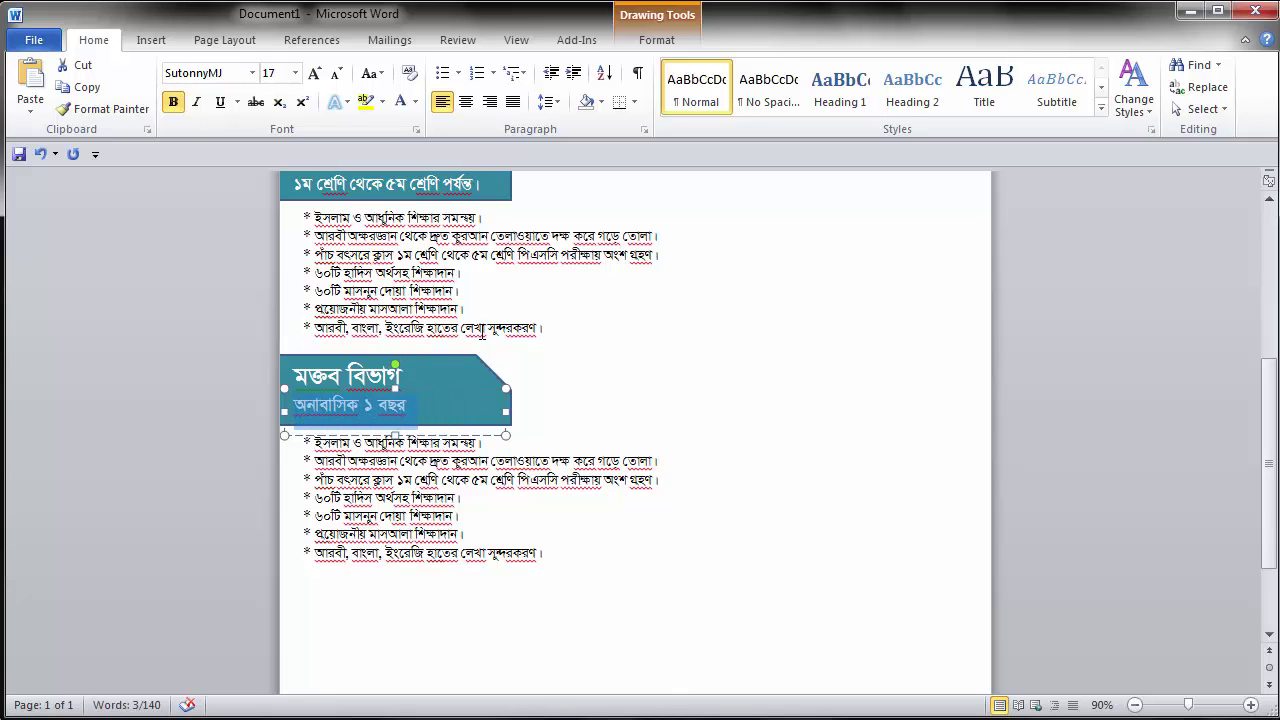
click(482, 330)
scroll(541, 354, up, 6)
scroll(541, 354, down, 5)
scroll(541, 354, down, 4)
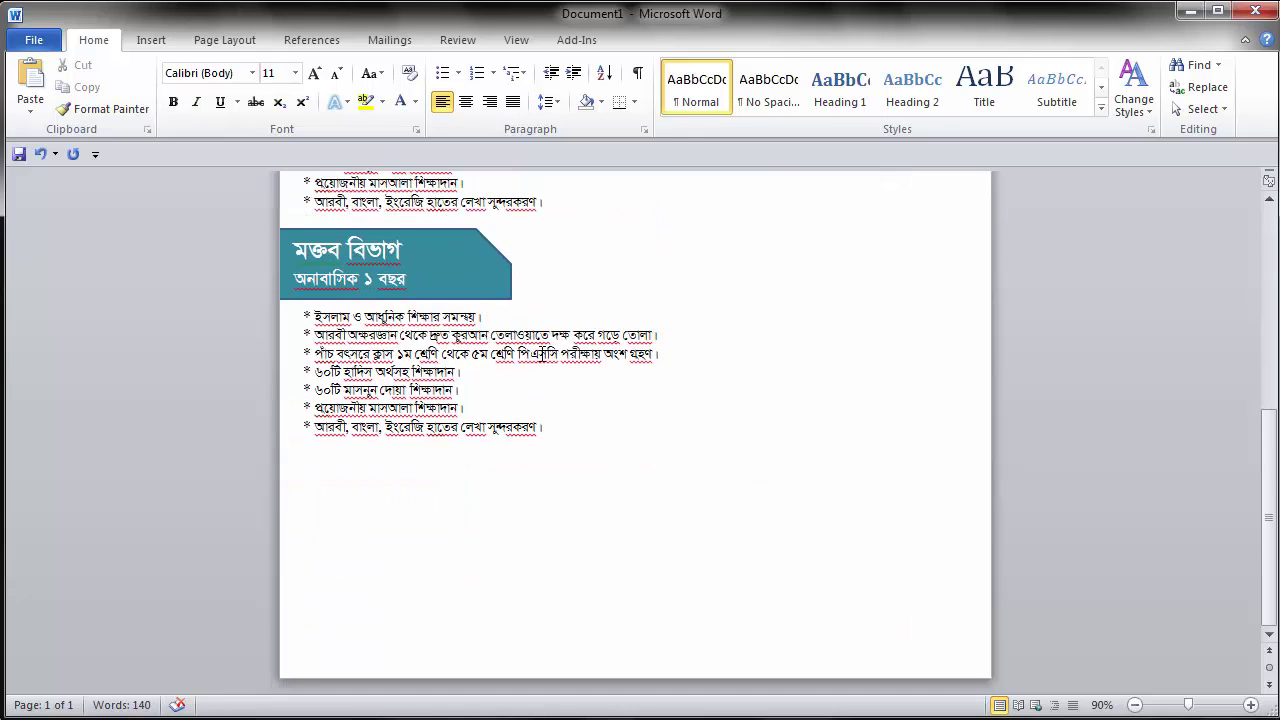
scroll(548, 360, up, 3)
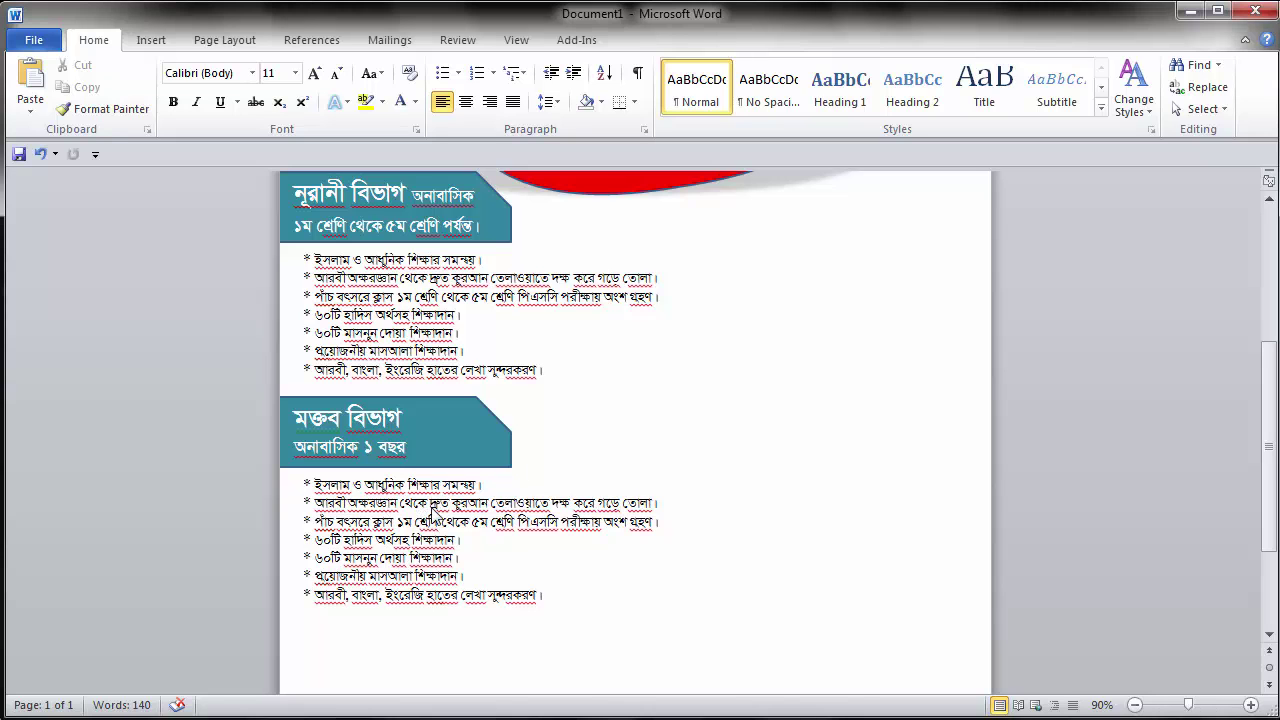
Step: Replace the copied list's old items with the six new মক্তব বিভাগ bullets
click(350, 505)
drag(315, 484, 572, 607)
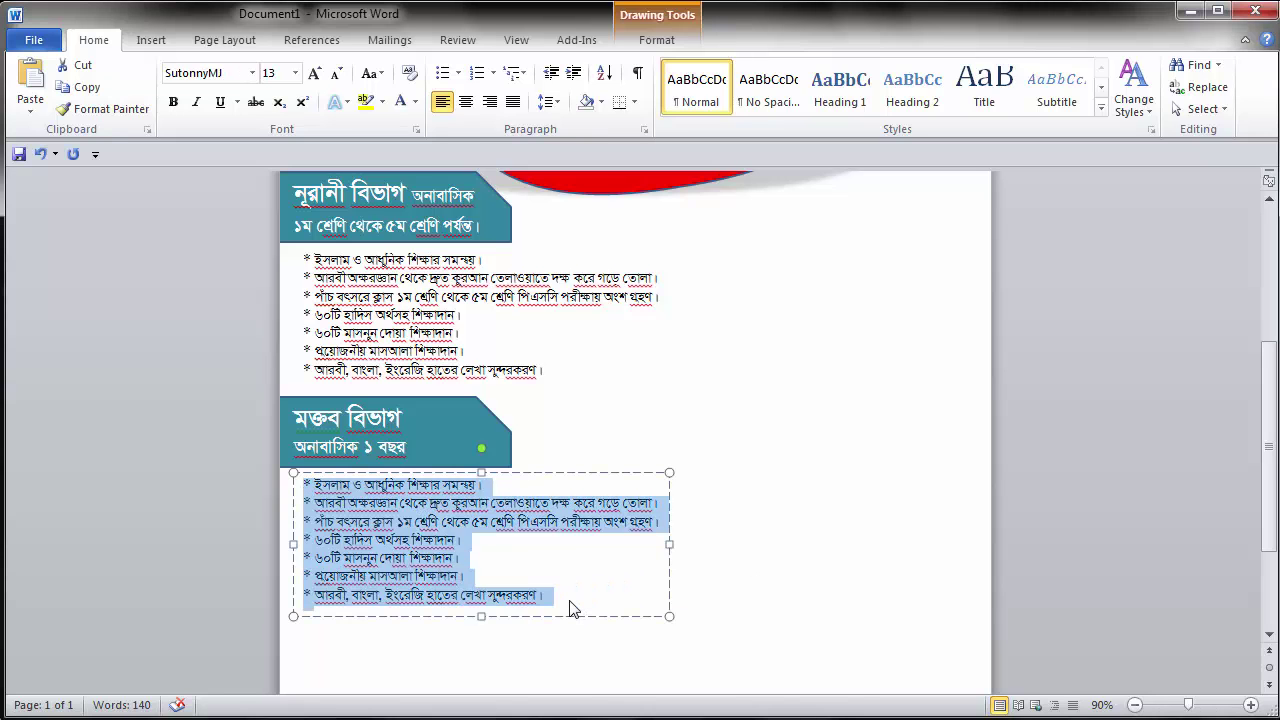
key(ctrl+v)
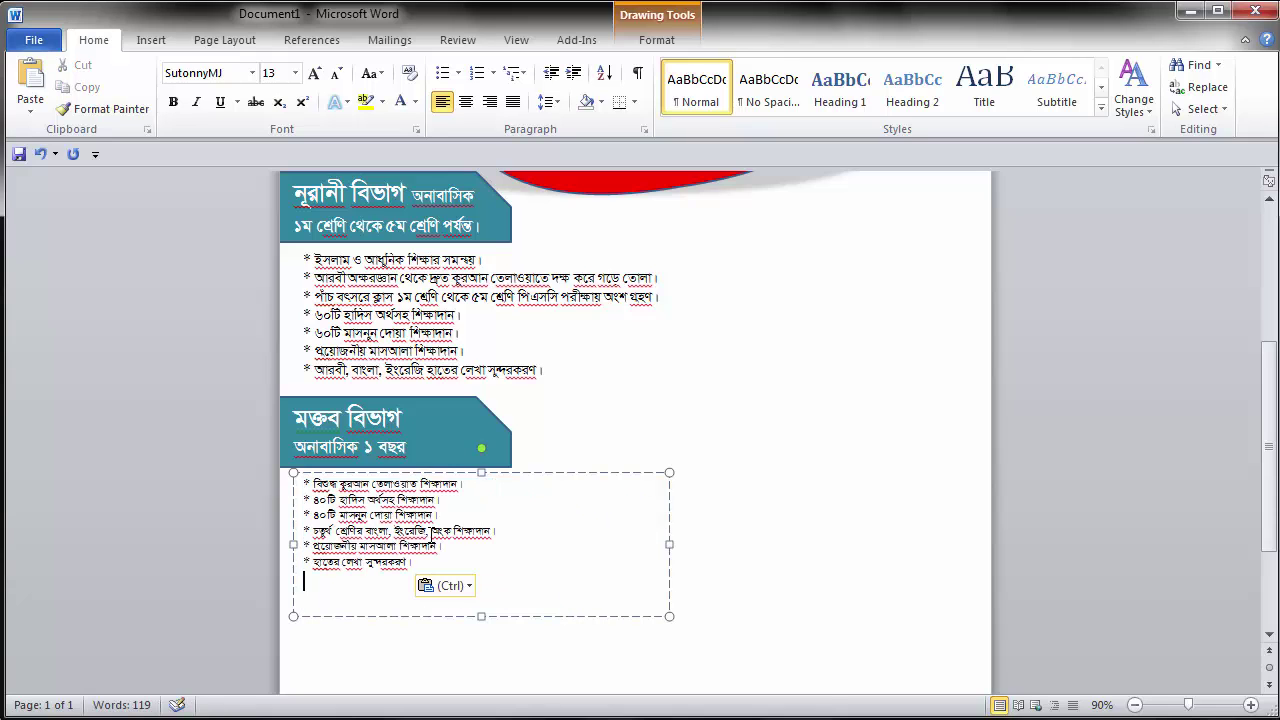
Step: Set the new list to 13 pt and shorten its box to fit the items
key(ctrl+a)
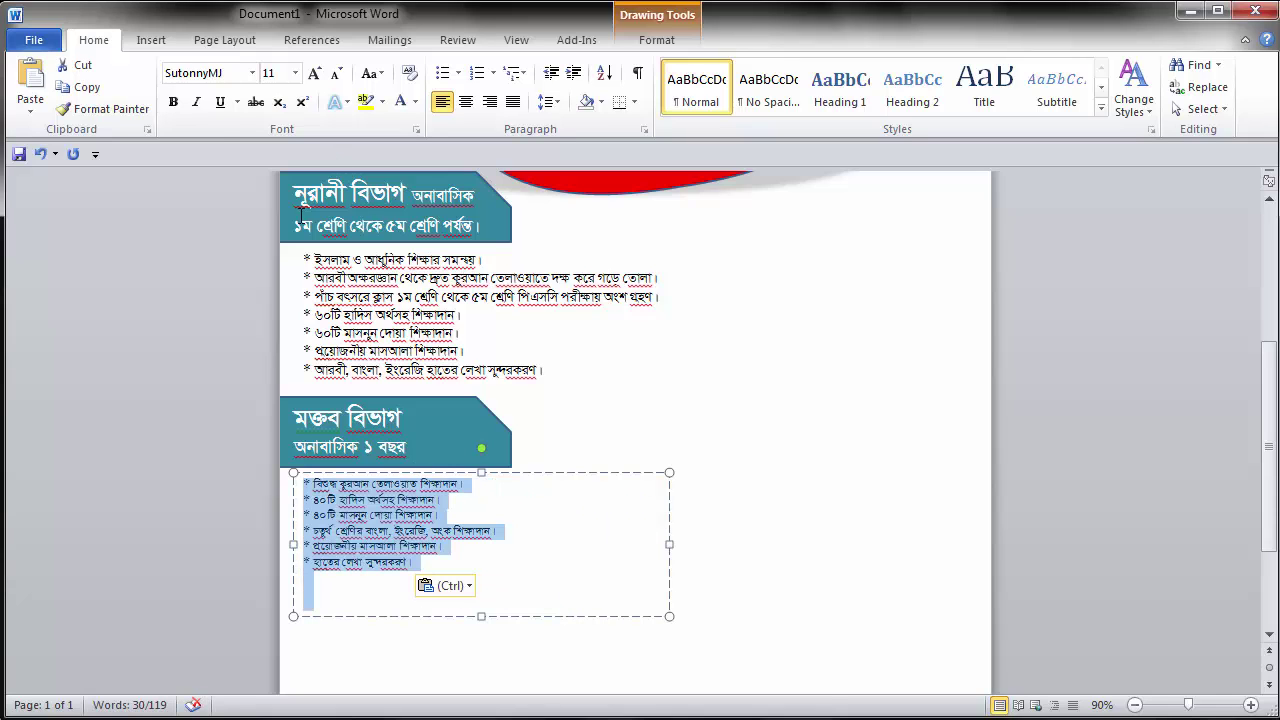
click(295, 73)
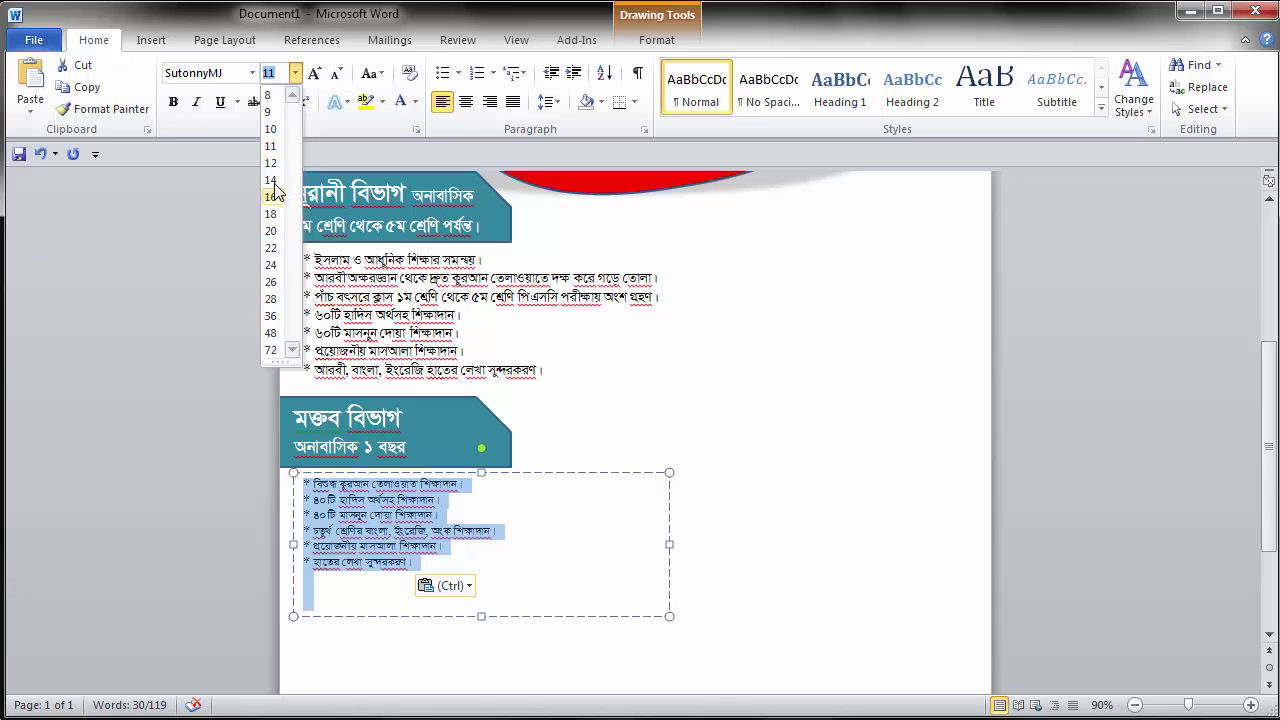
click(271, 180)
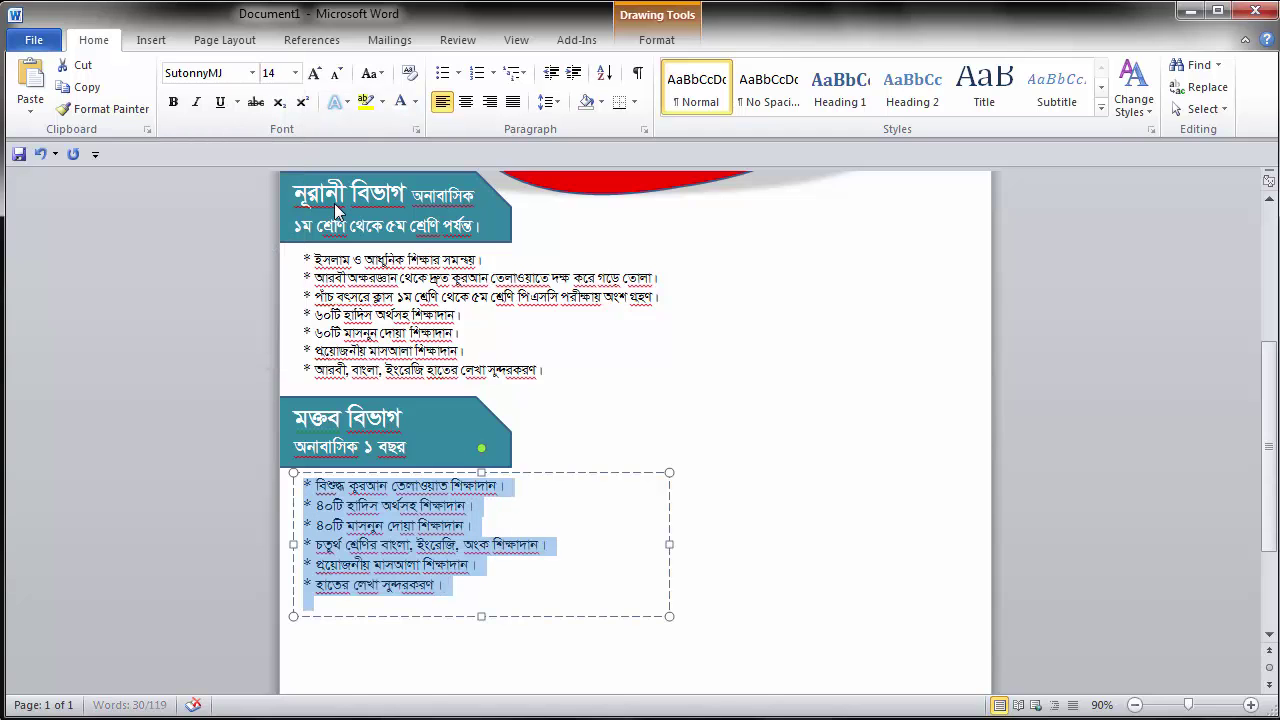
key(ctrl+bracketleft)
click(406, 305)
click(383, 523)
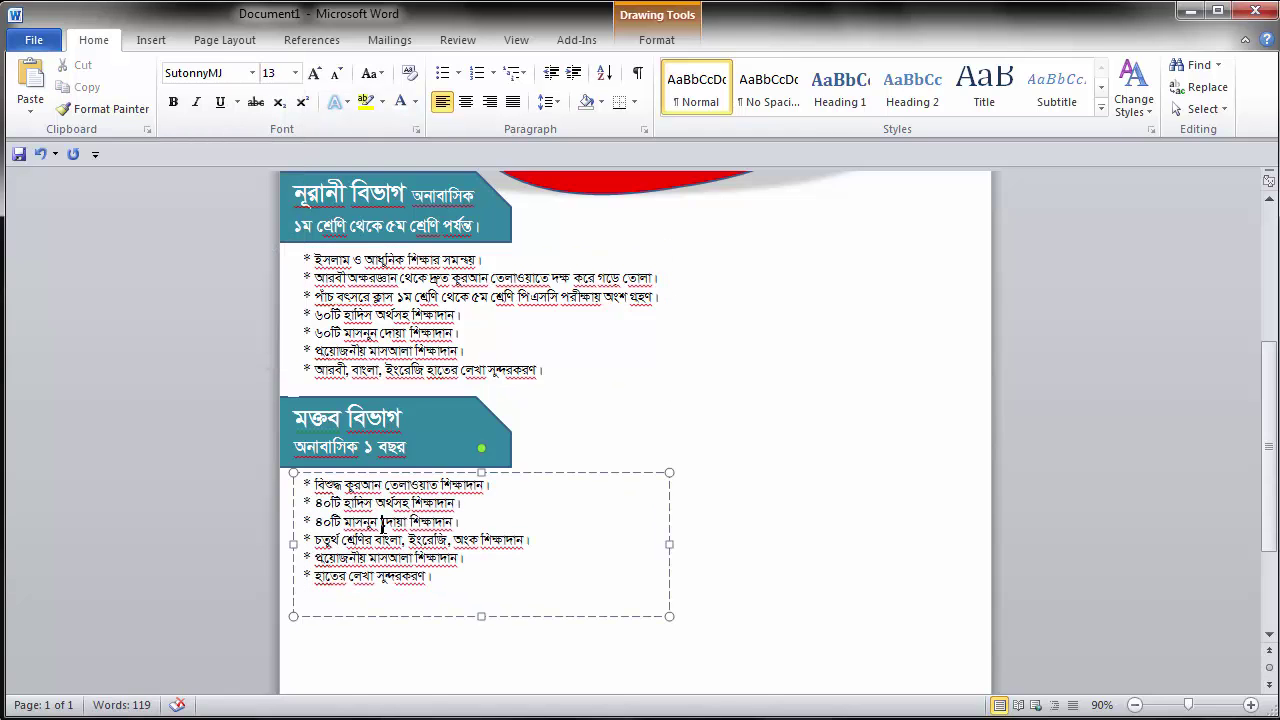
scroll(390, 510, down, 1)
scroll(409, 449, down, 2)
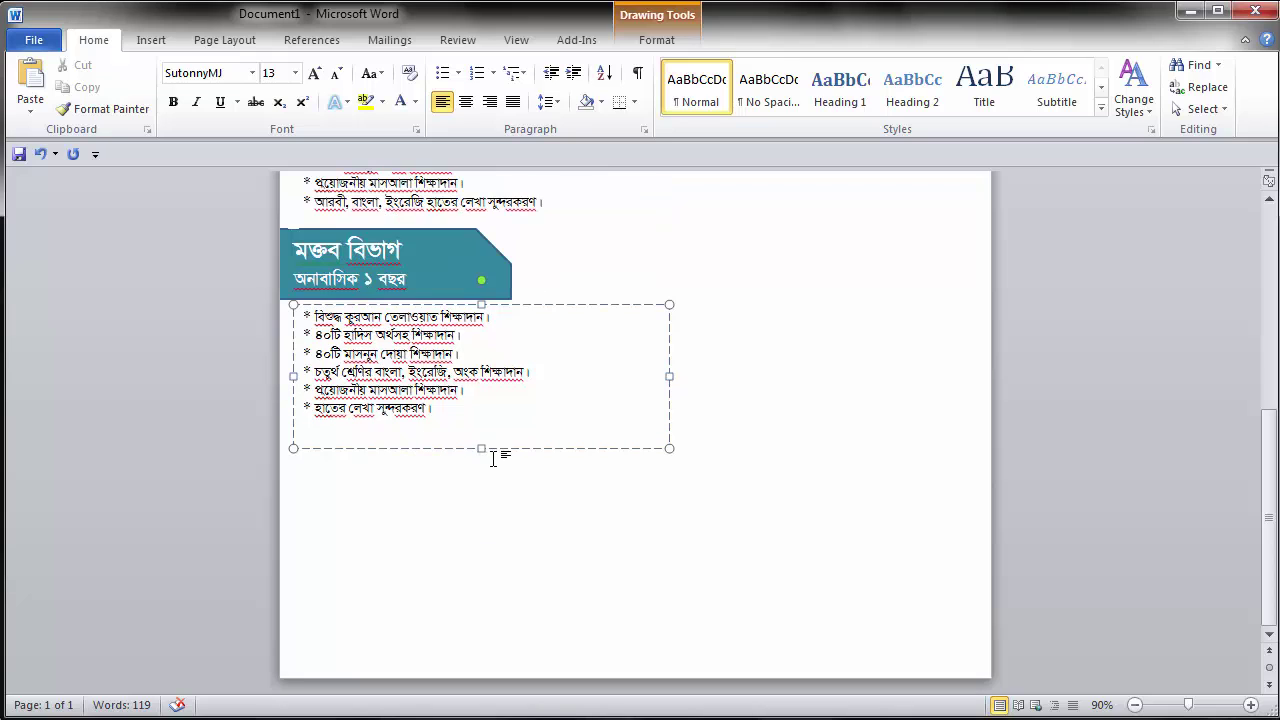
drag(481, 449, 481, 434)
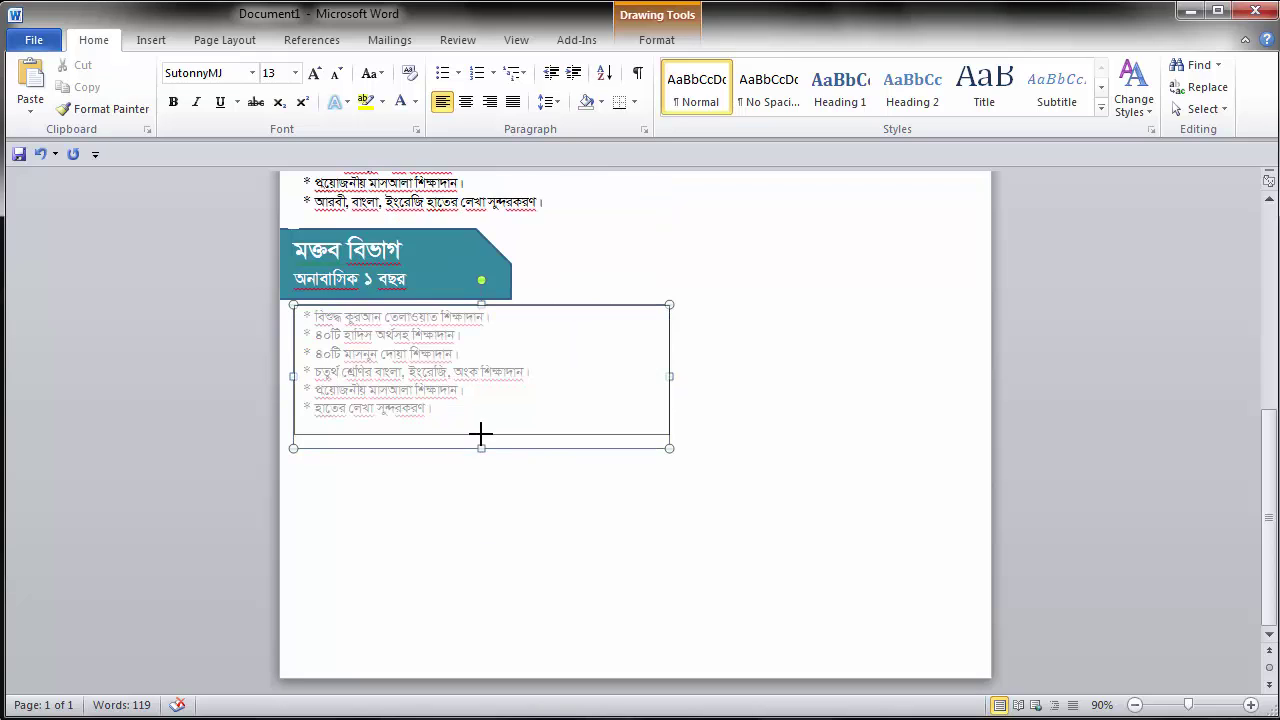
Step: Select the মক্তব বিভাগ label with its list and place a copy below the original
click(480, 240)
click(378, 285)
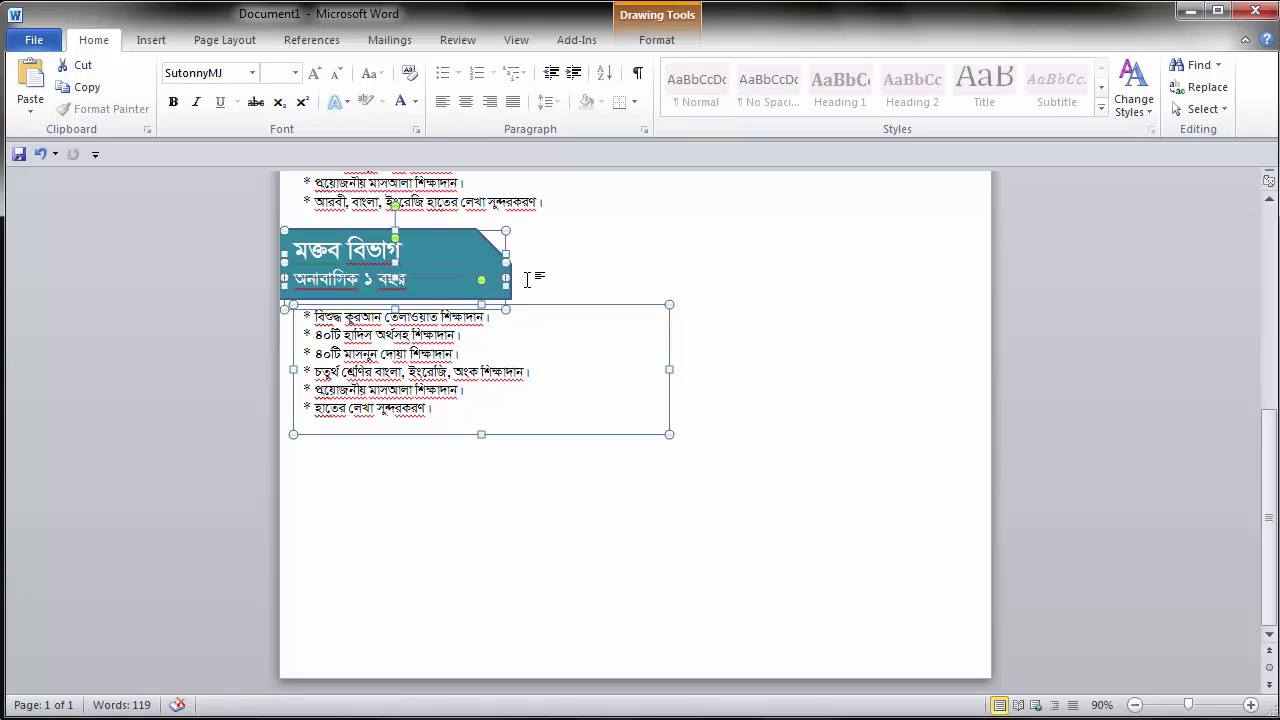
click(508, 272)
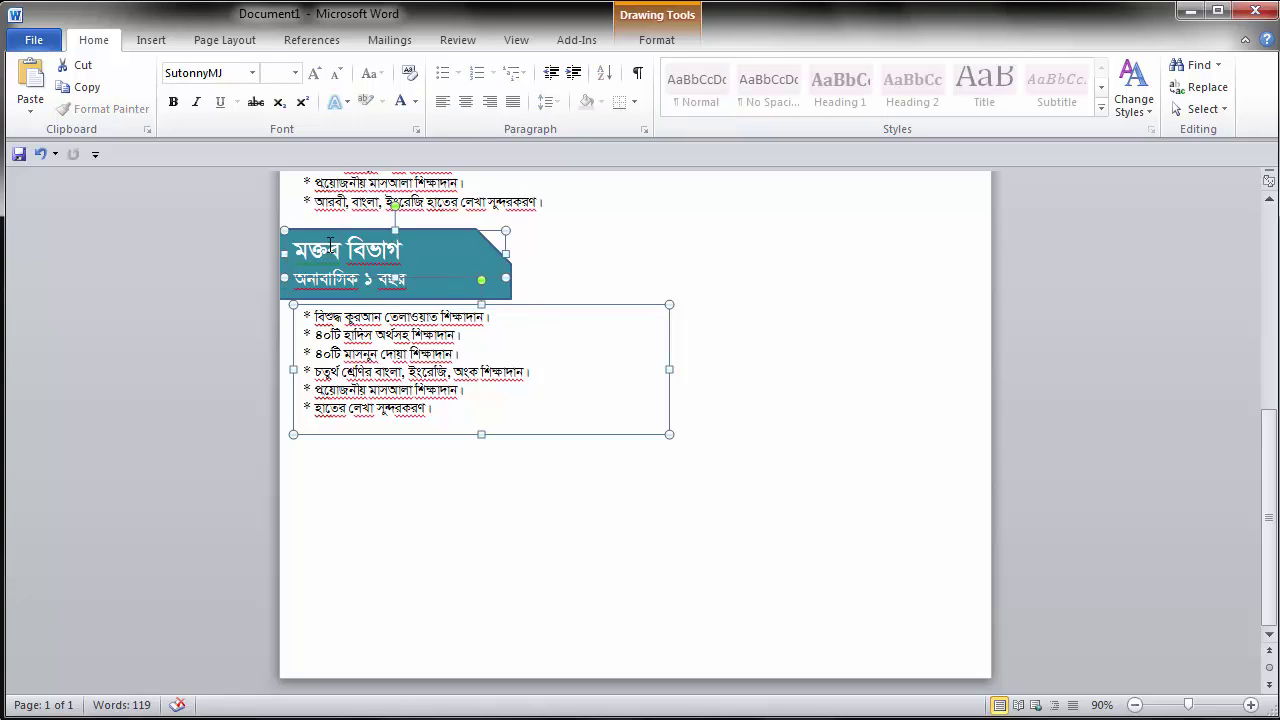
drag(368, 258, 399, 305)
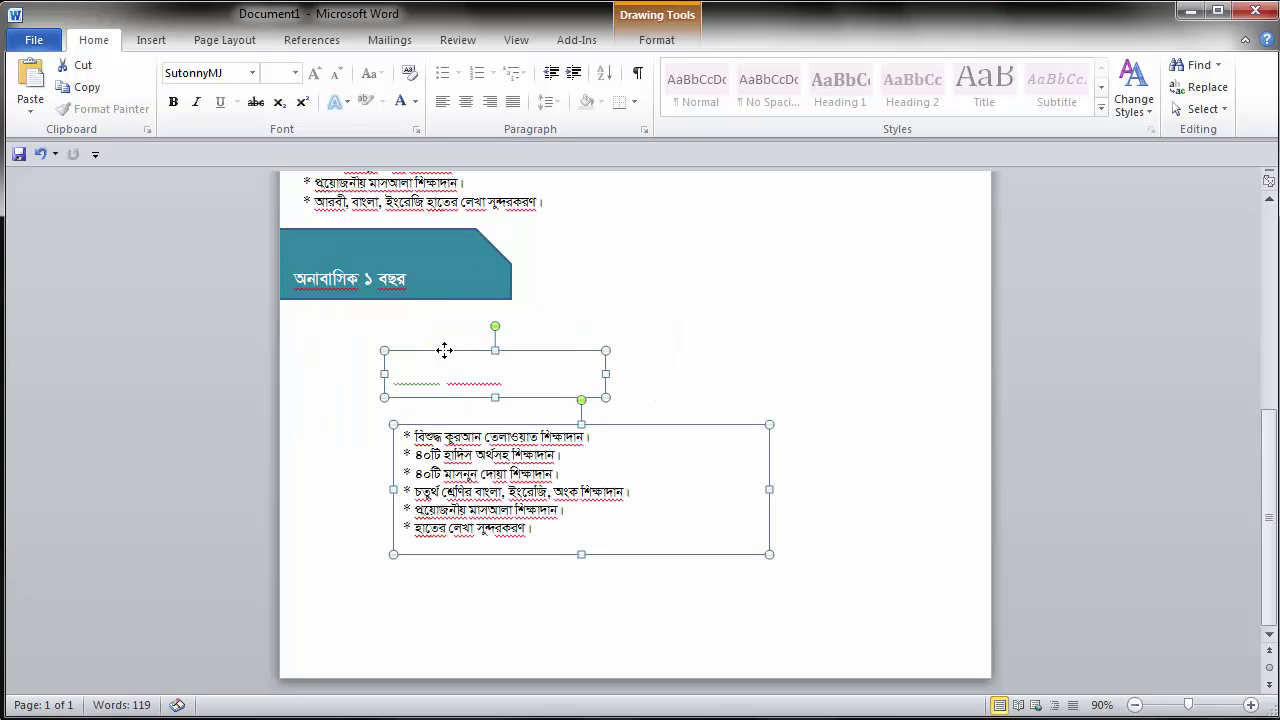
key(ctrl+z)
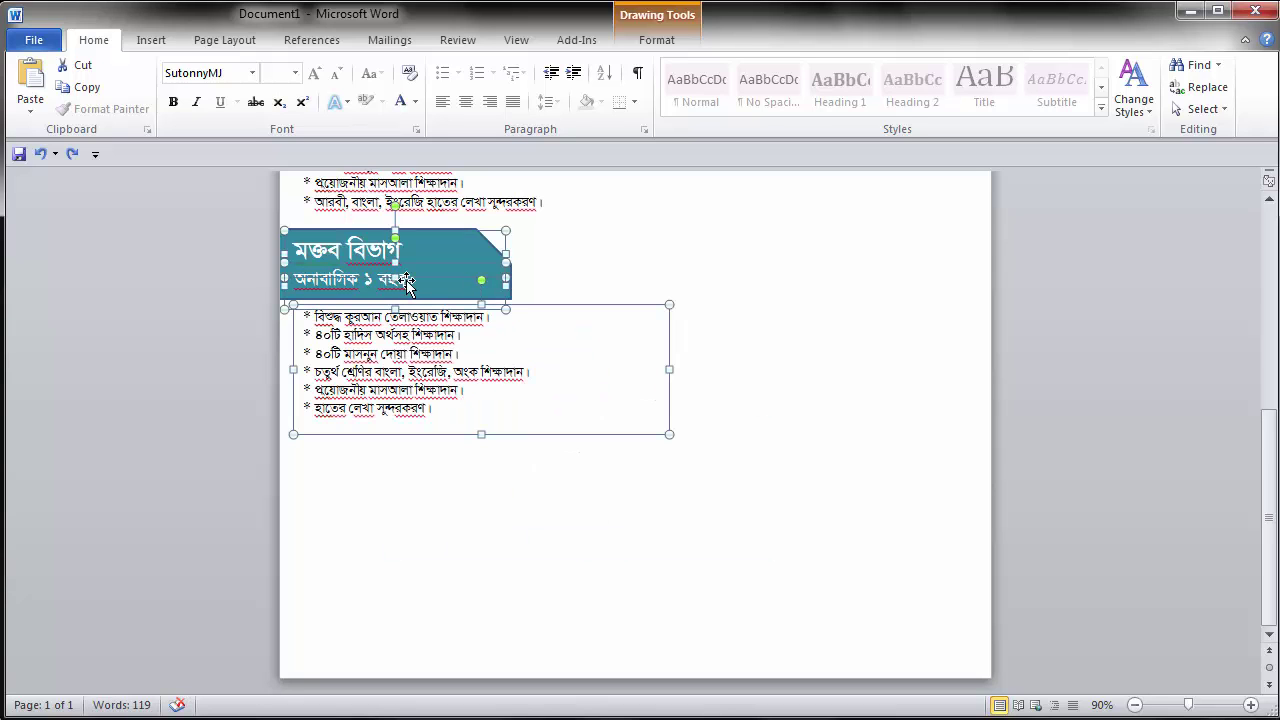
click(510, 268)
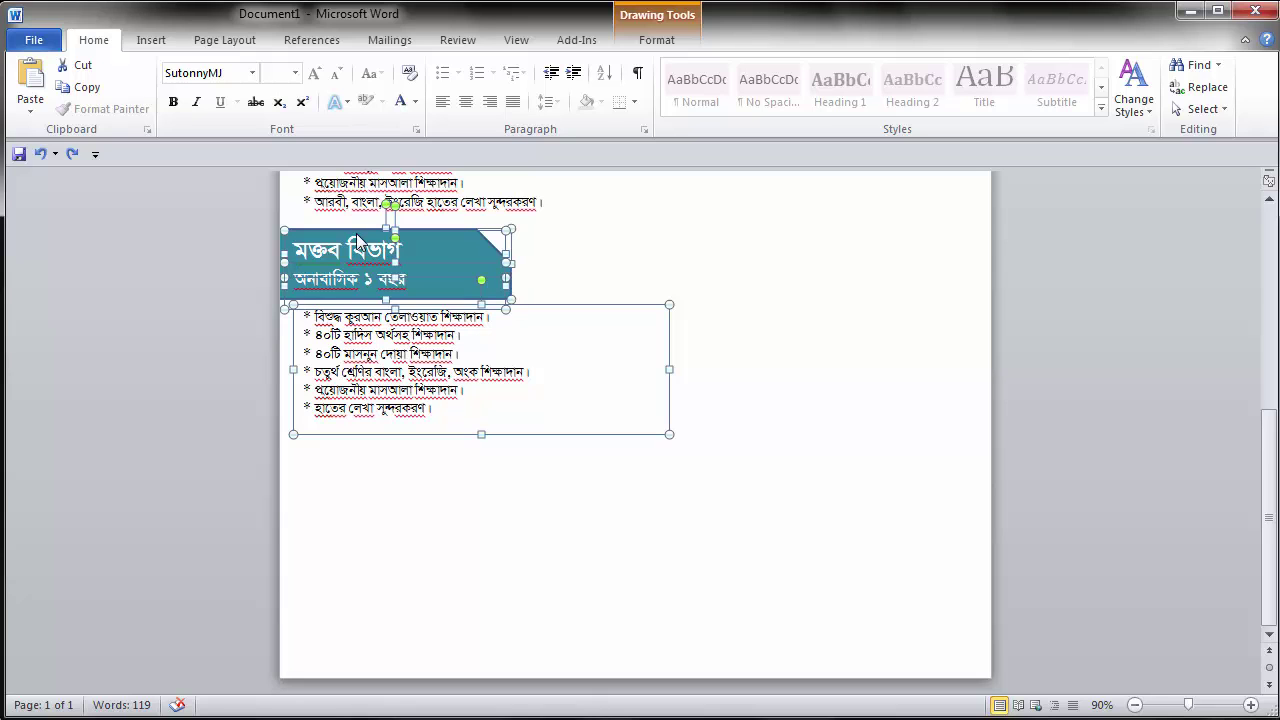
key(ctrl+z)
key(ctrl+y)
drag(354, 232, 365, 425)
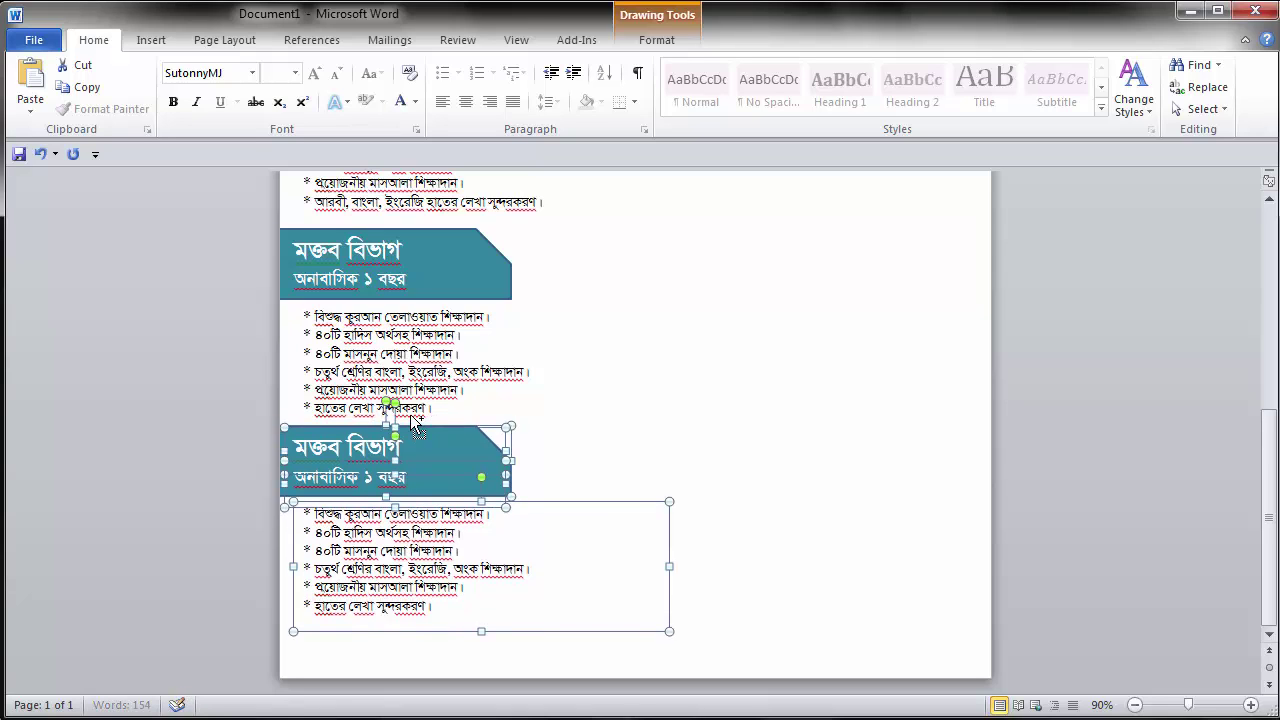
Step: Change the copied label's মক্তব to নাজেরা, making it নাজেরা বিভাগ
click(615, 381)
click(341, 458)
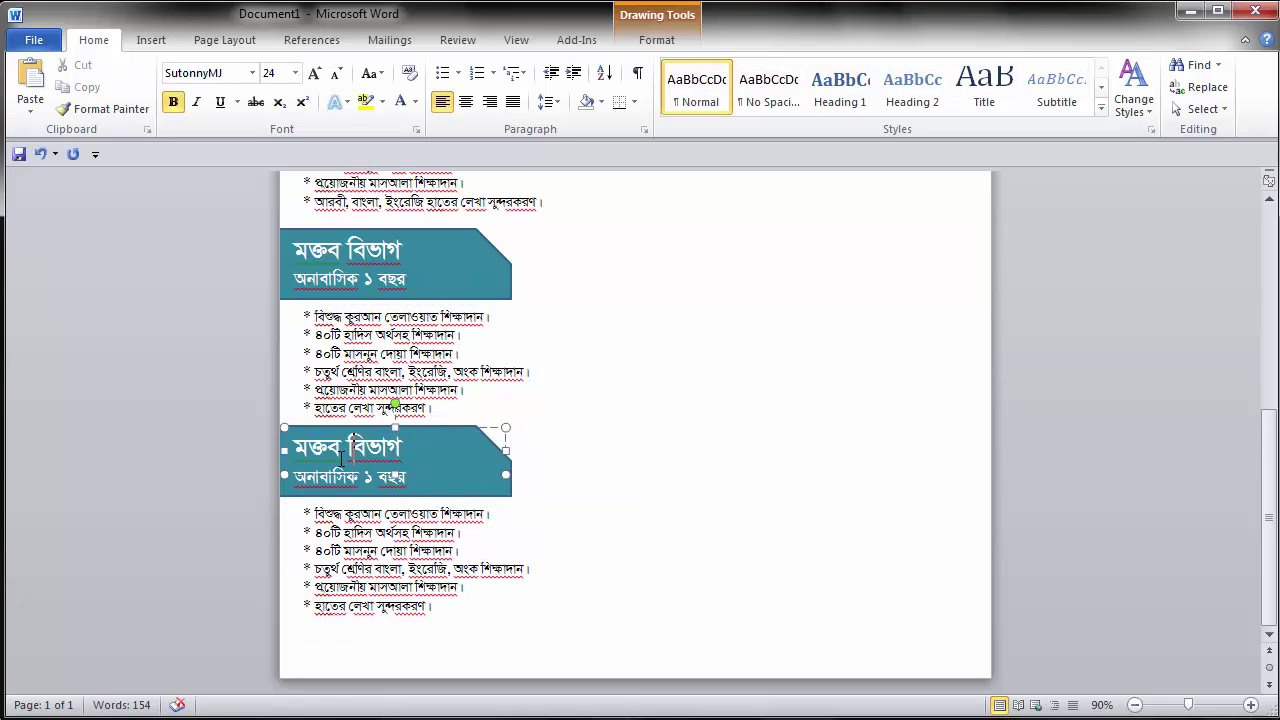
drag(340, 457, 276, 457)
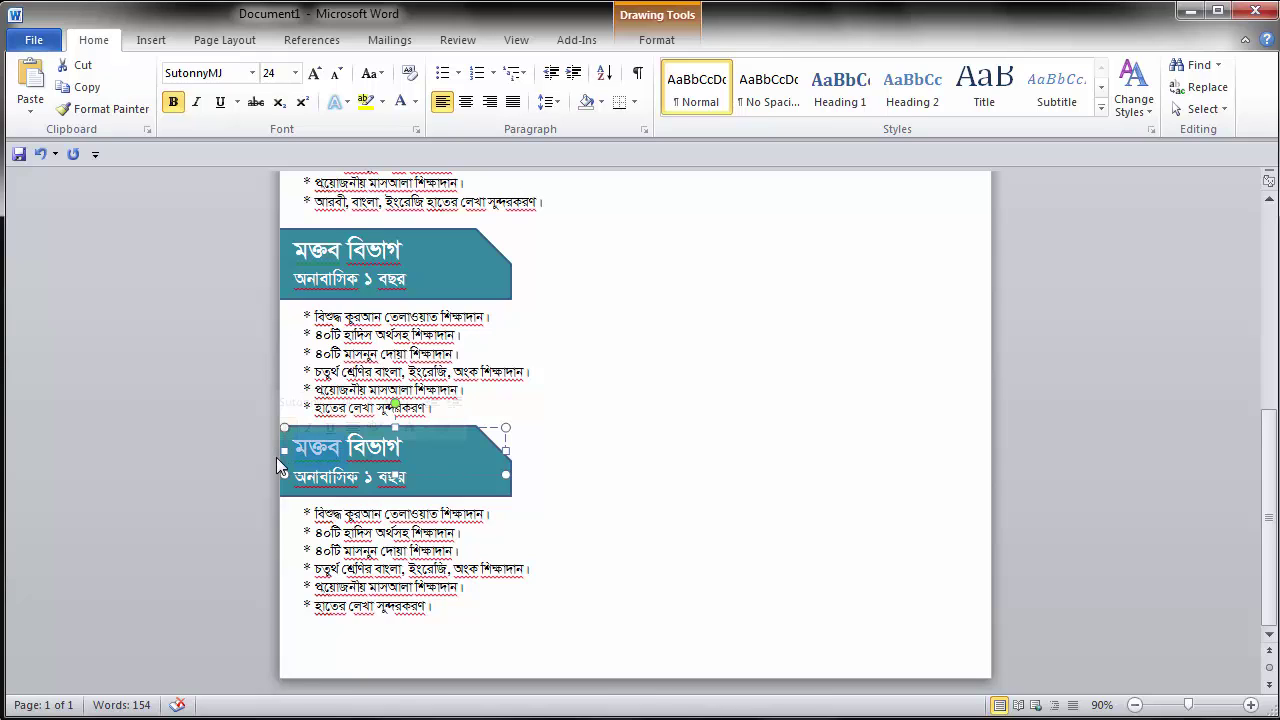
text(নাজেরা)
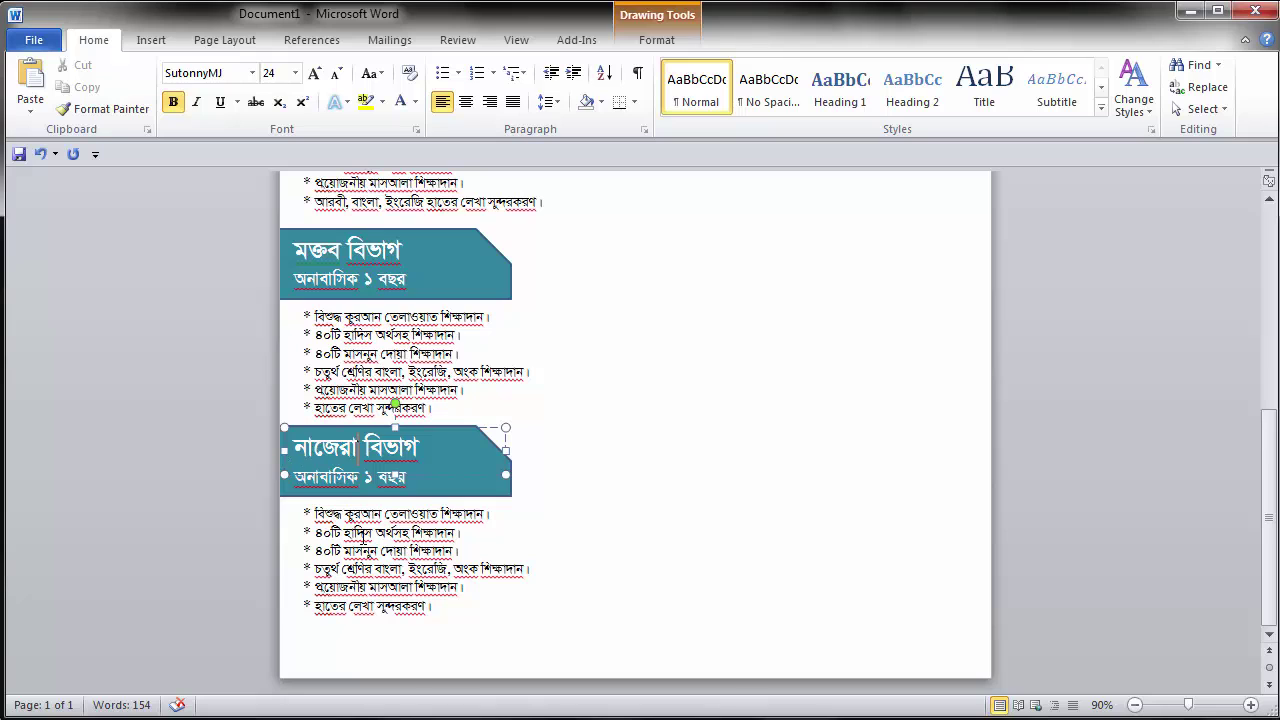
Step: Paste the নাজেরা বিভাগ's six new bullet points over the old list at 13 pt
click(375, 548)
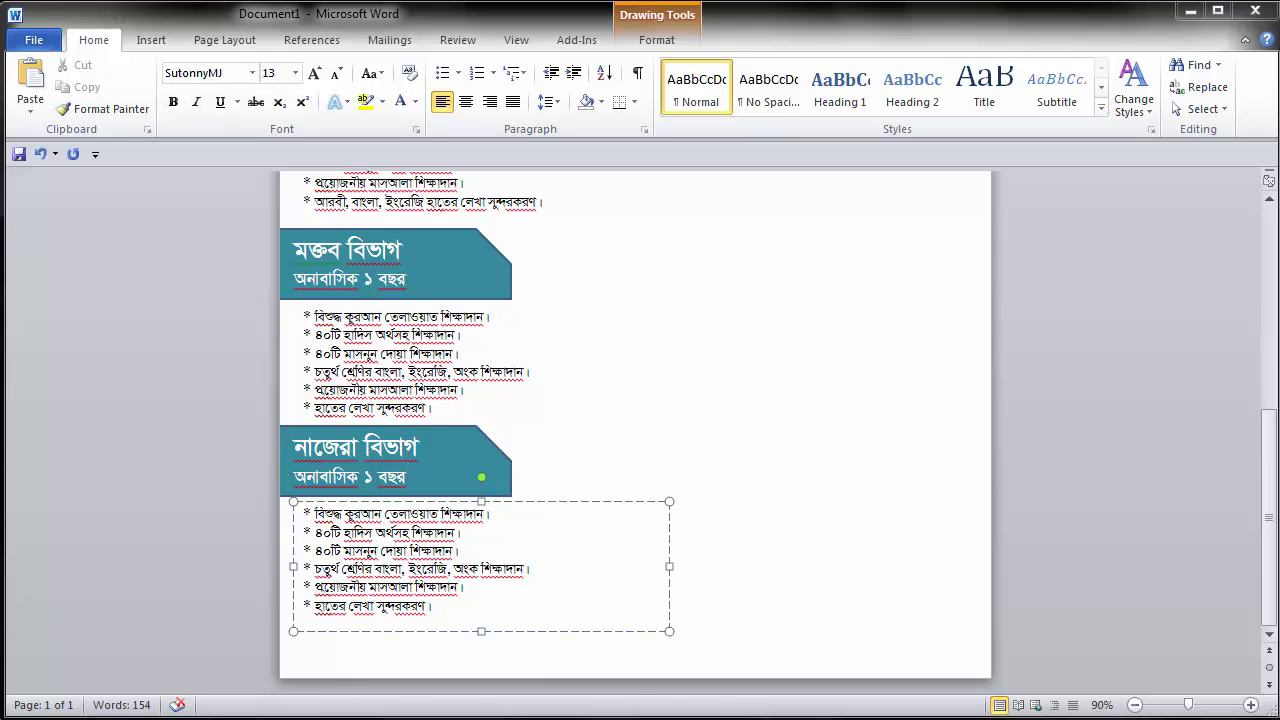
key(ctrl+a)
key(ctrl+v)
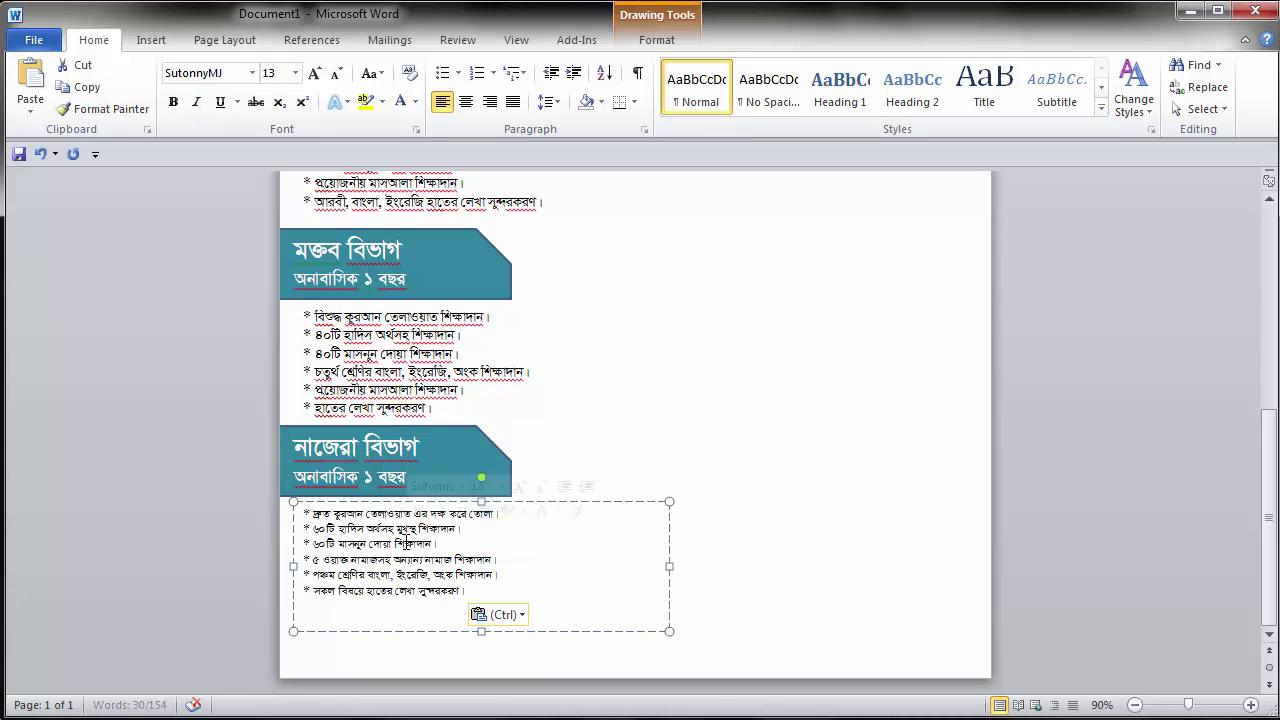
key(ctrl+a)
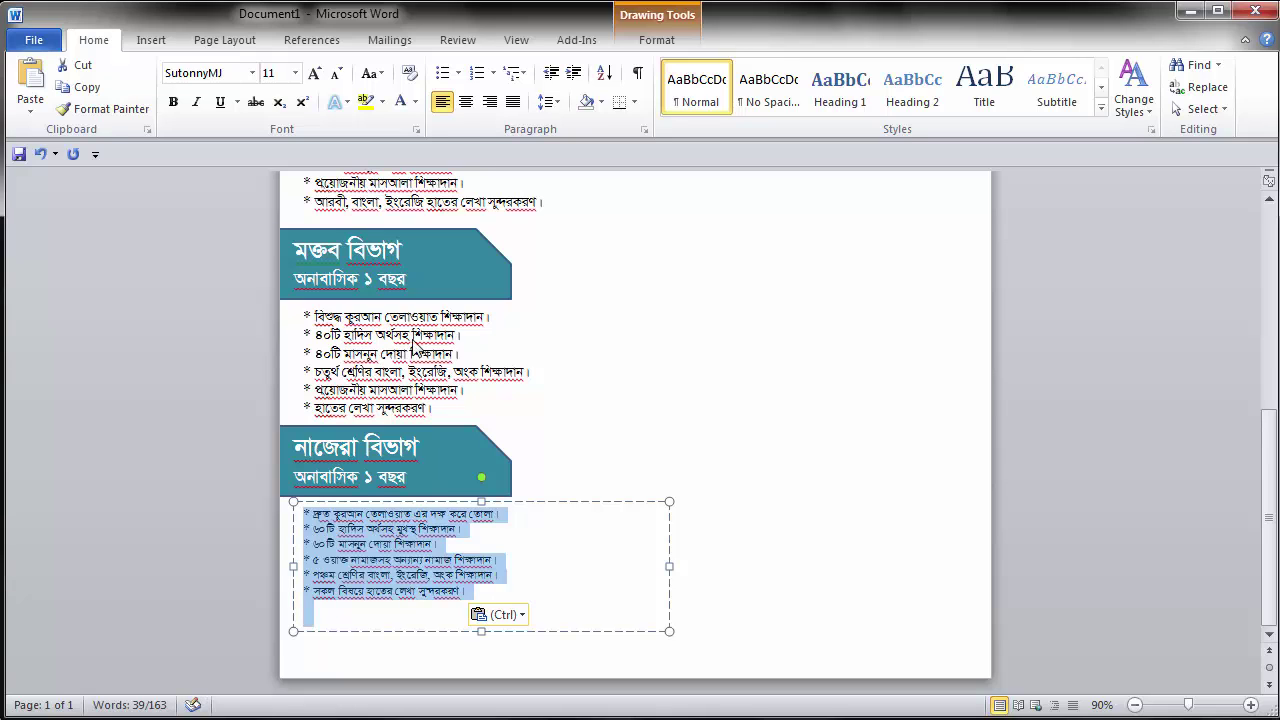
click(270, 73)
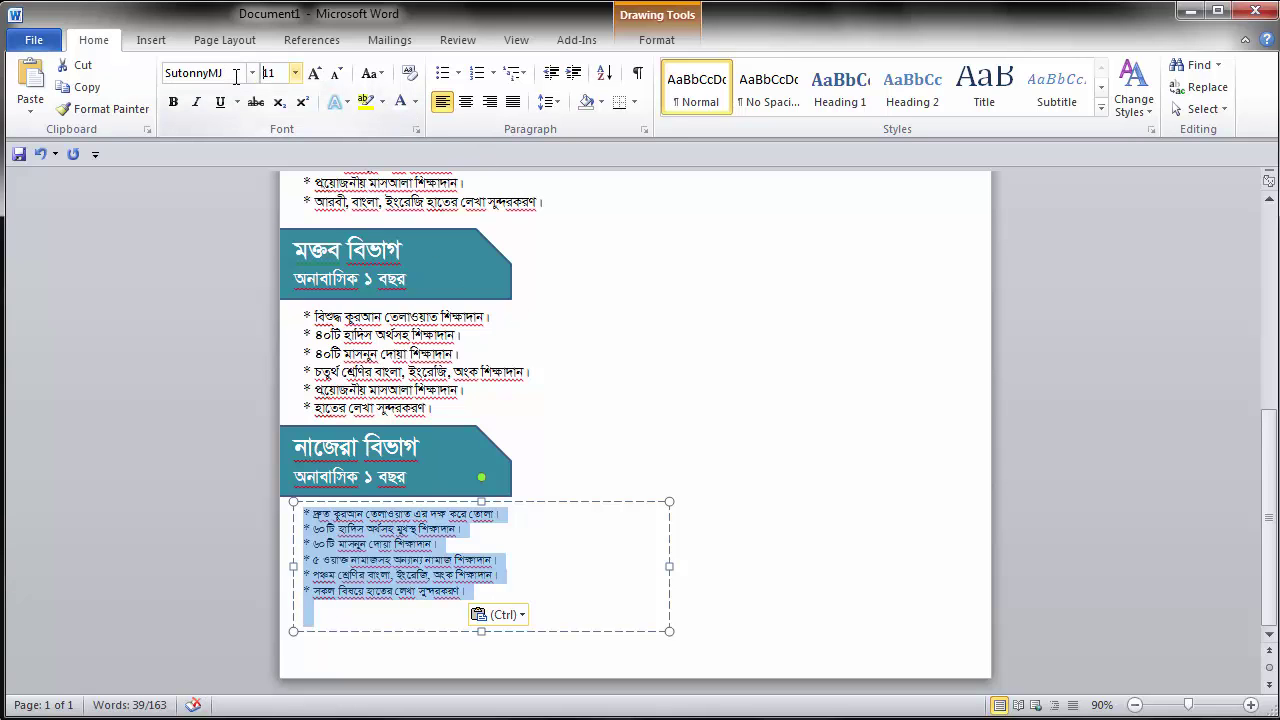
text(13)
key(Return)
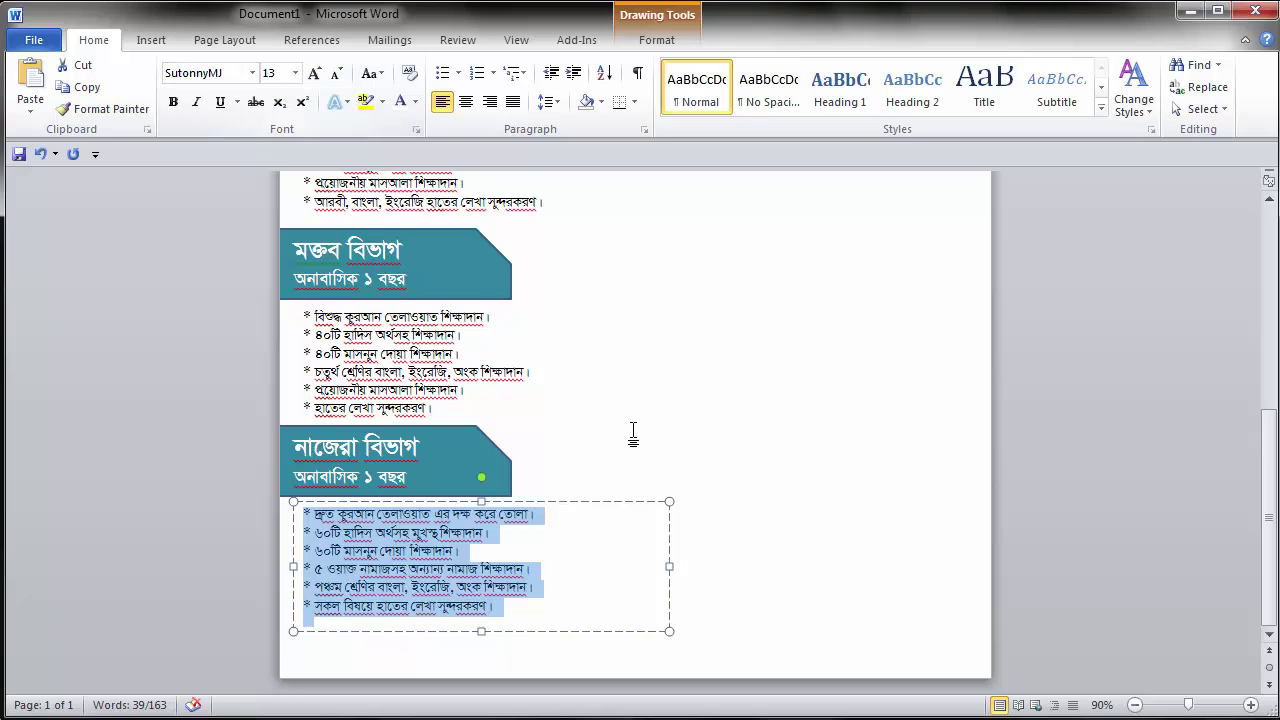
click(632, 432)
Step: Shorten the নাজেরা bullet box slightly and zoom out to see the whole poster page
click(384, 606)
drag(483, 633, 480, 623)
click(646, 389)
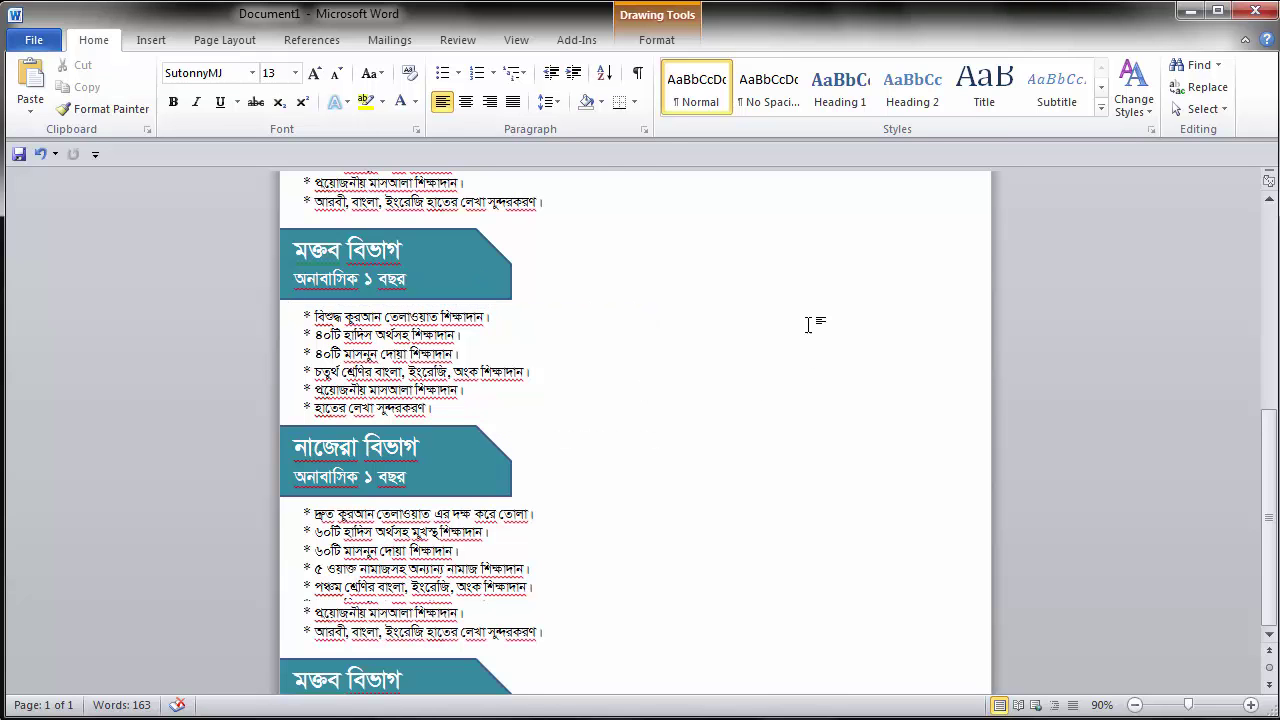
key(ctrl+Home)
drag(1197, 710, 1169, 710)
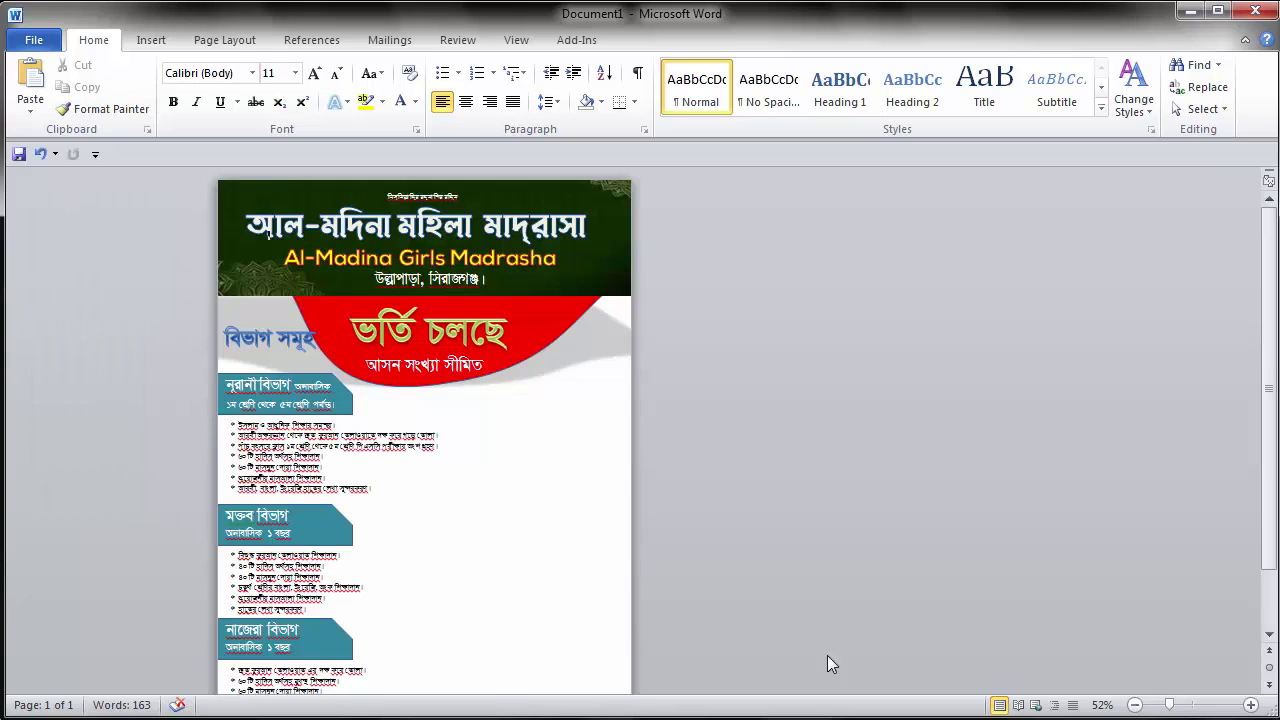
Step: Draw a rectangle across the full width of the page bottom and fill it red
scroll(509, 556, down, 2)
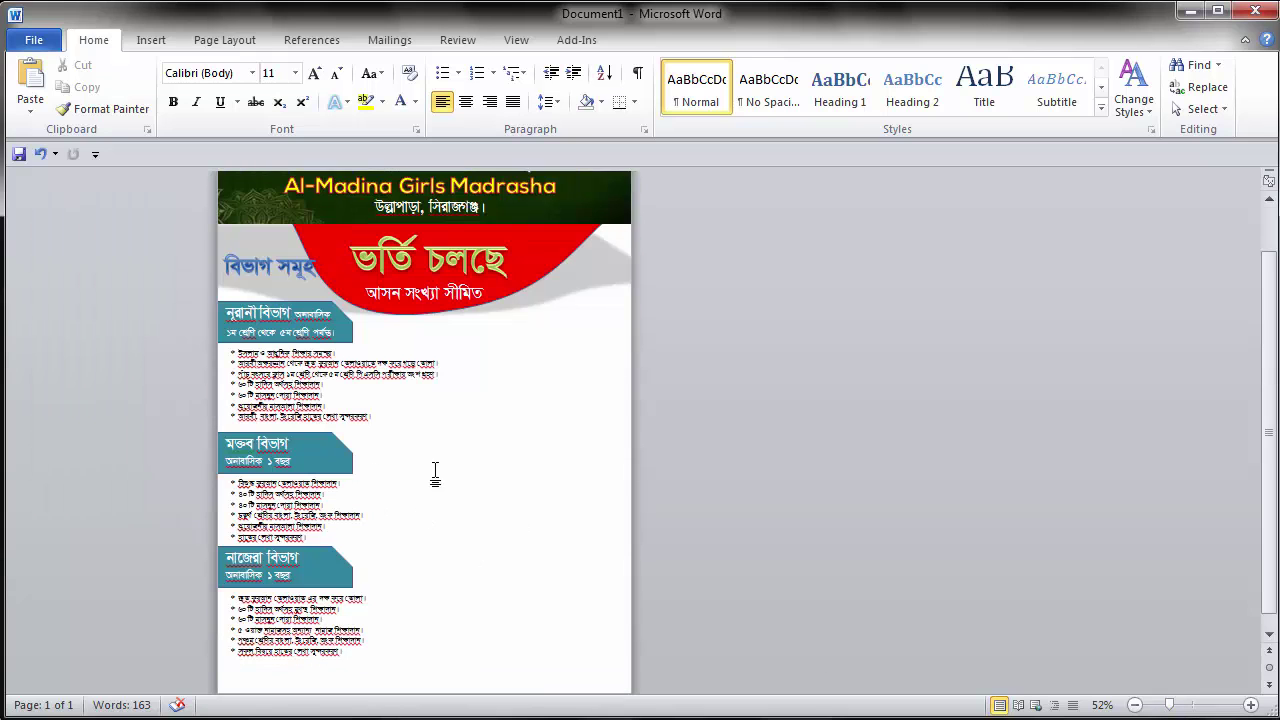
click(151, 40)
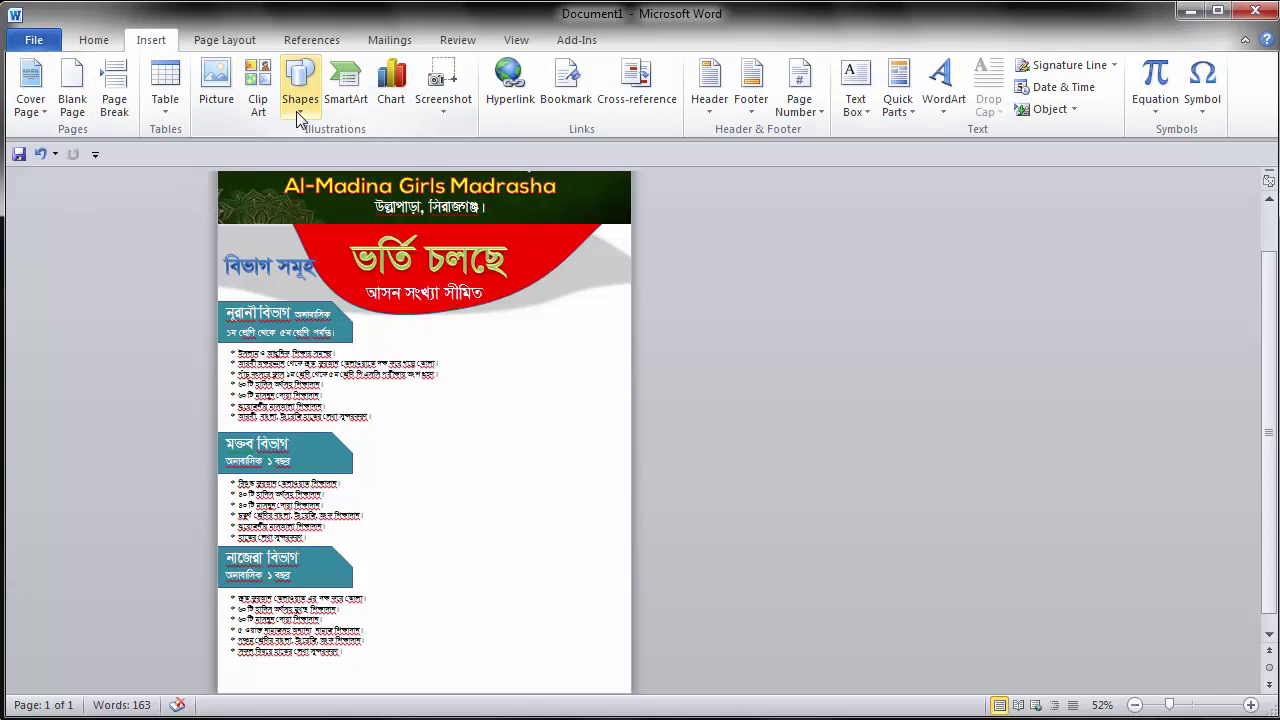
click(300, 105)
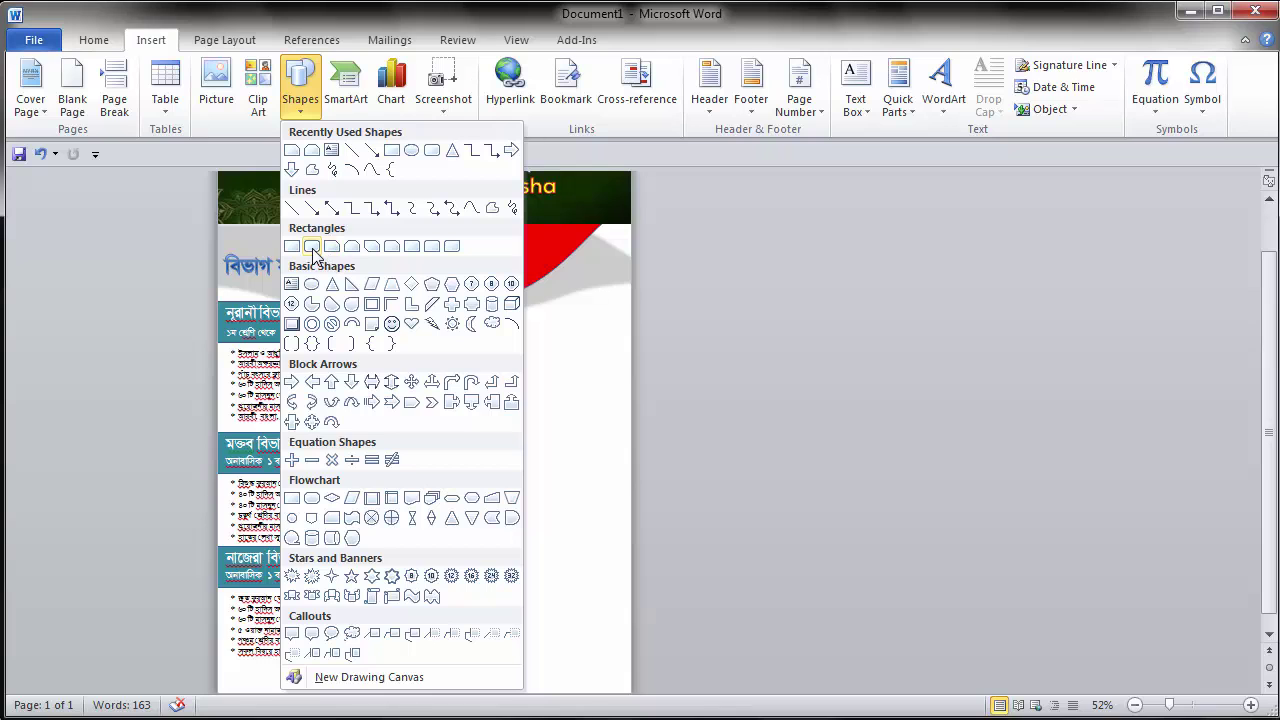
click(292, 247)
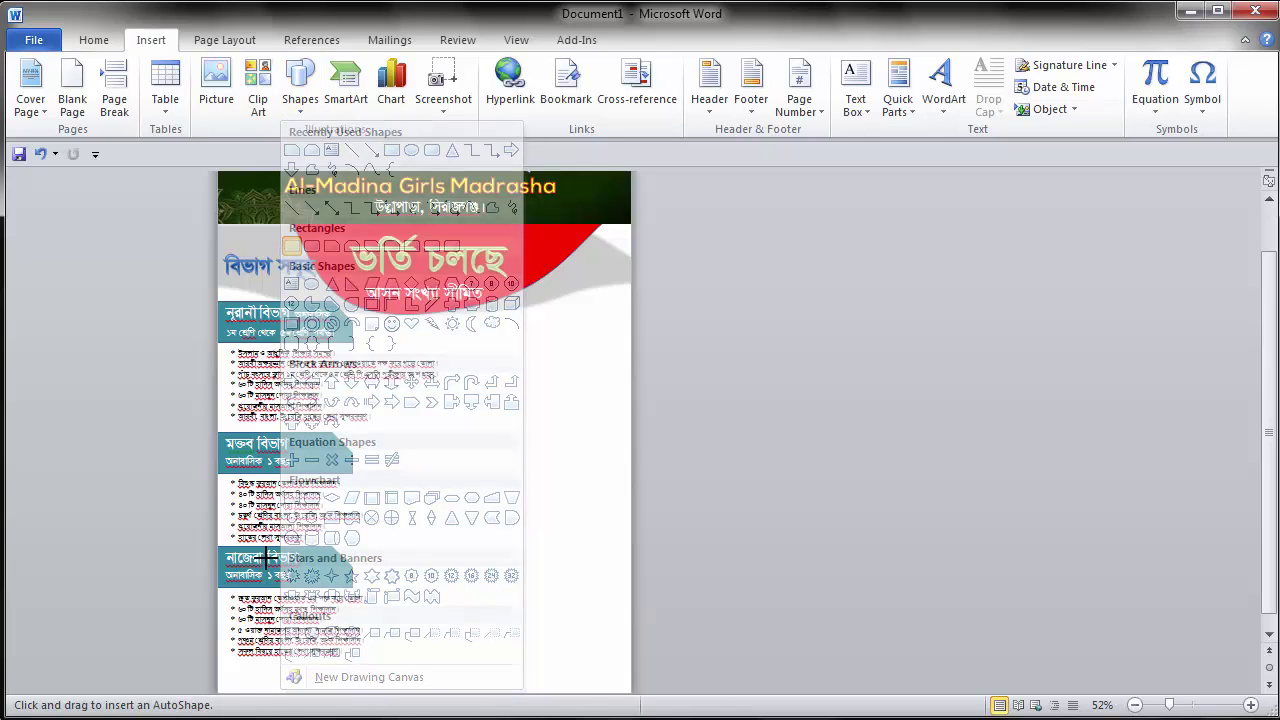
drag(220, 662, 768, 707)
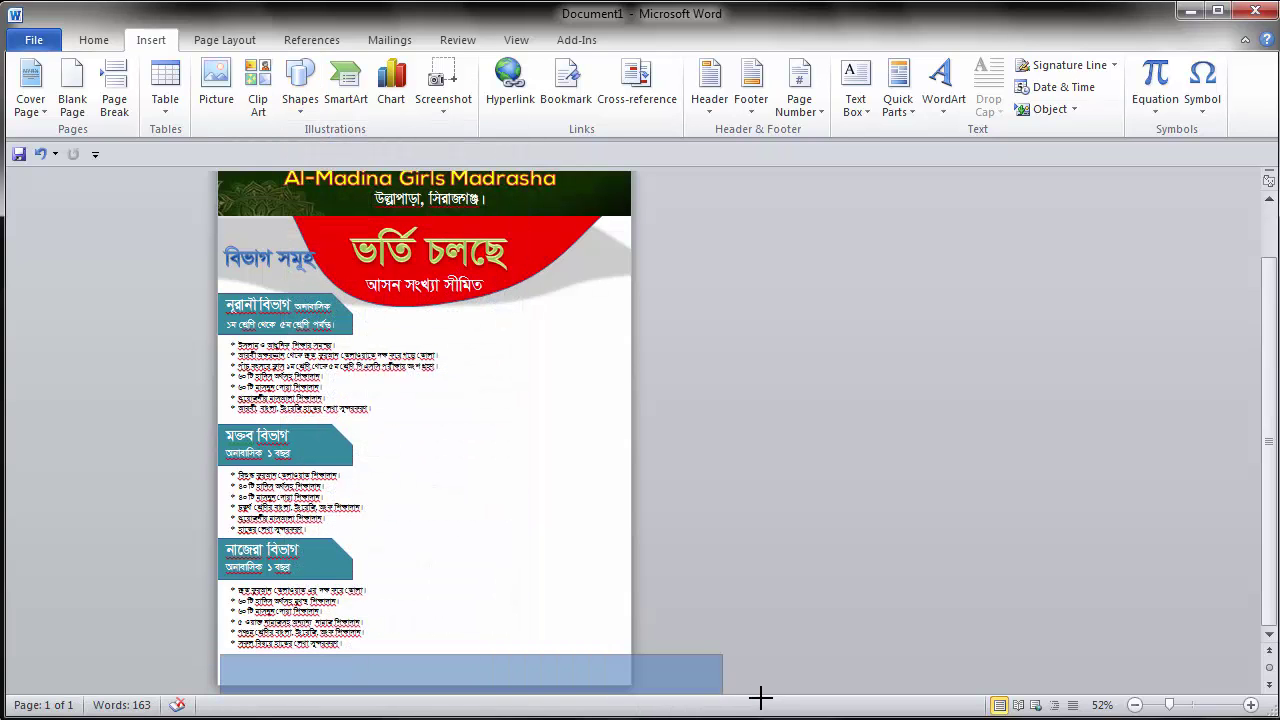
drag(400, 674, 342, 669)
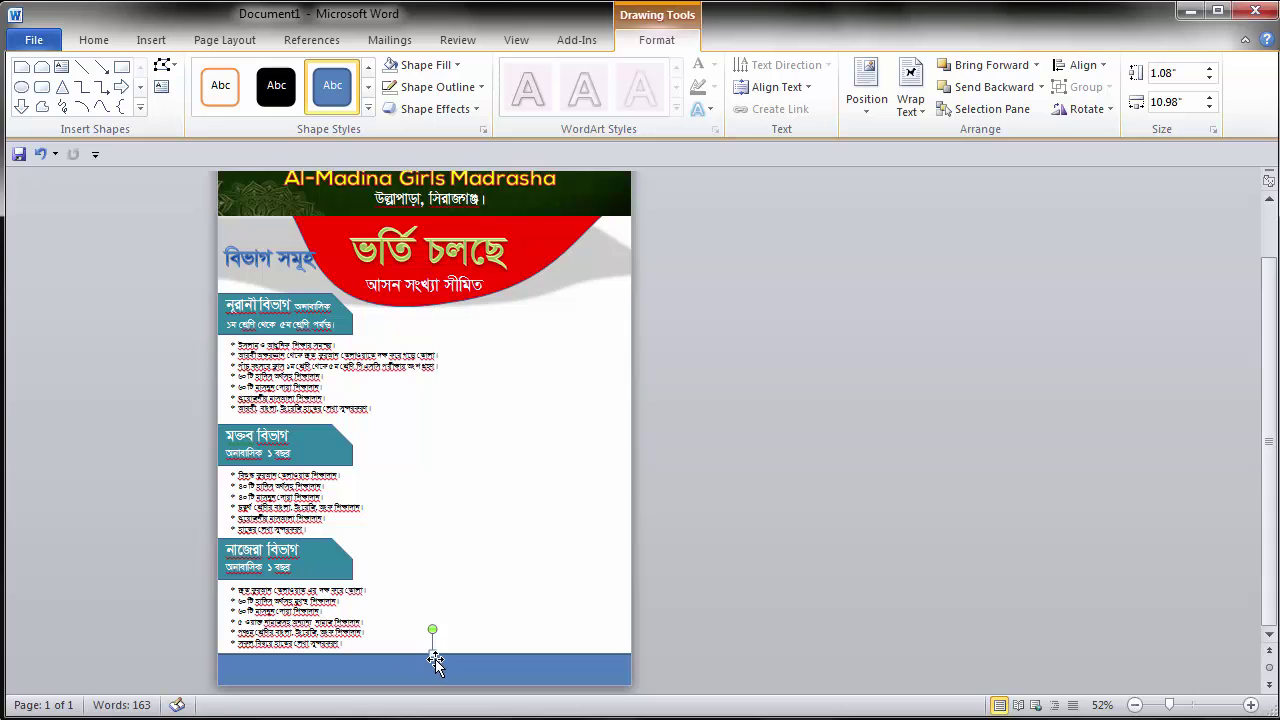
click(457, 65)
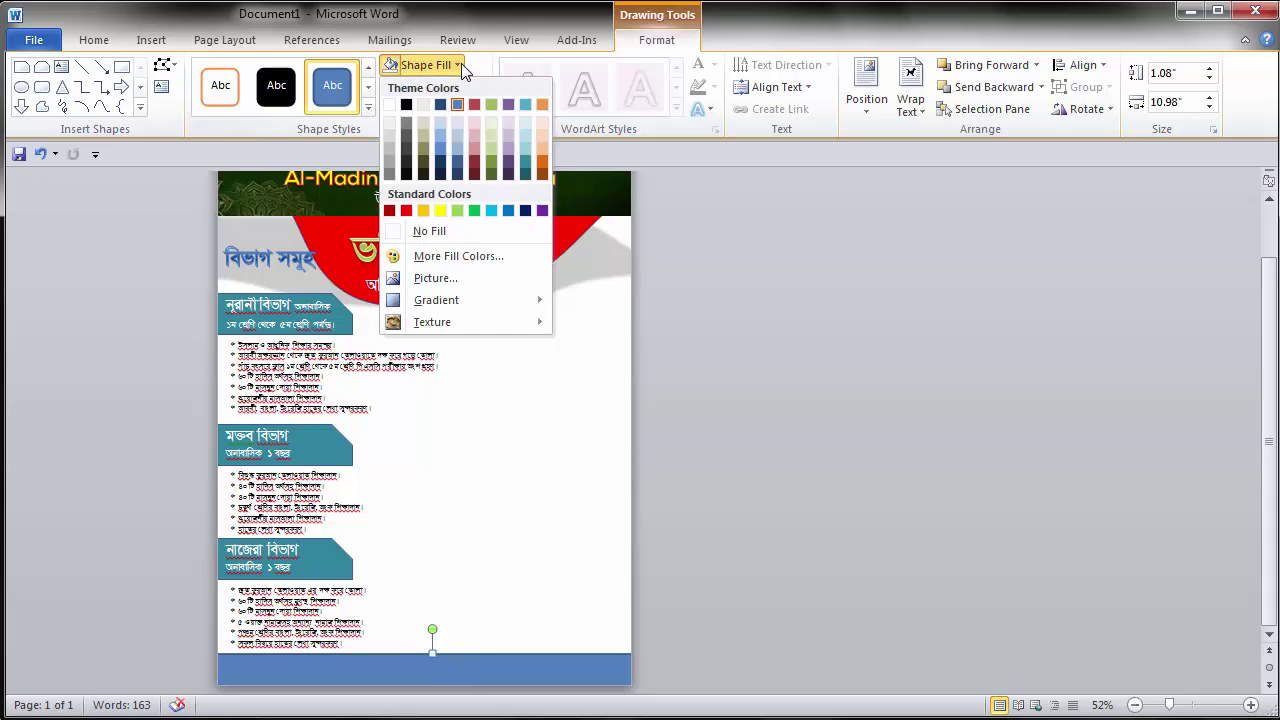
click(406, 211)
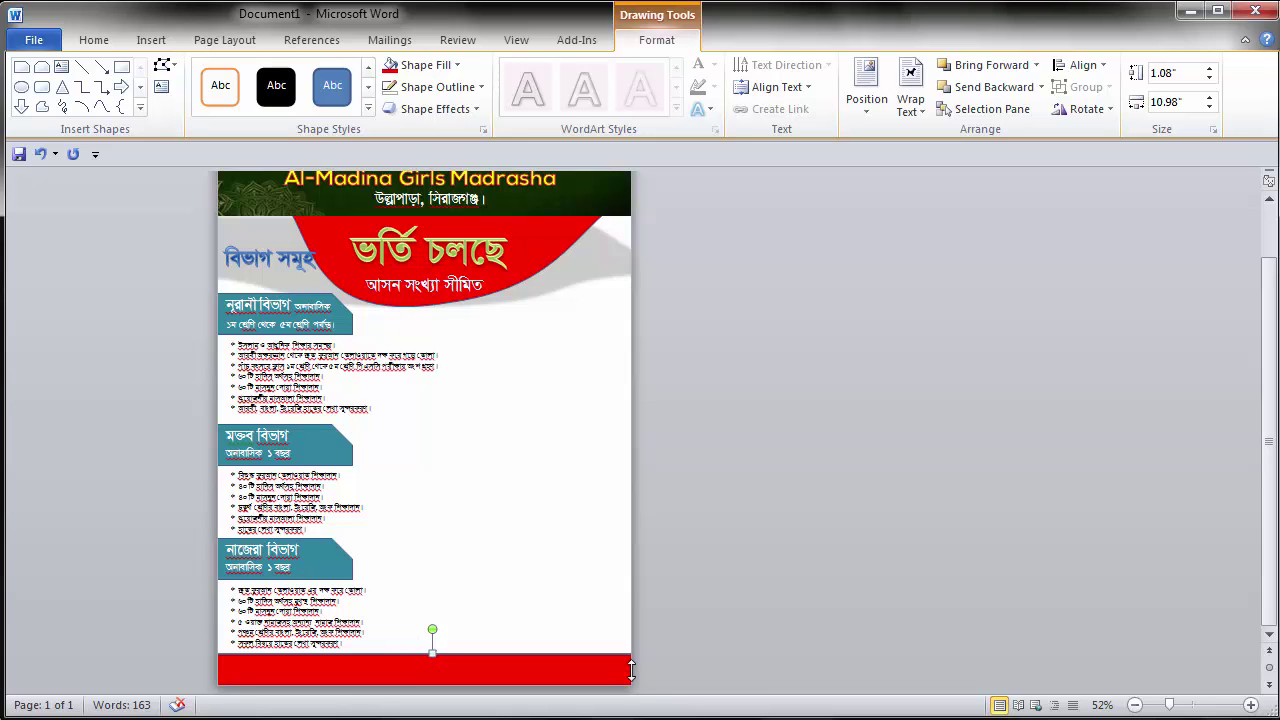
Step: Zoom in on the footer and apply 10 Point Soft Edges to the red bar
drag(1170, 705, 1206, 705)
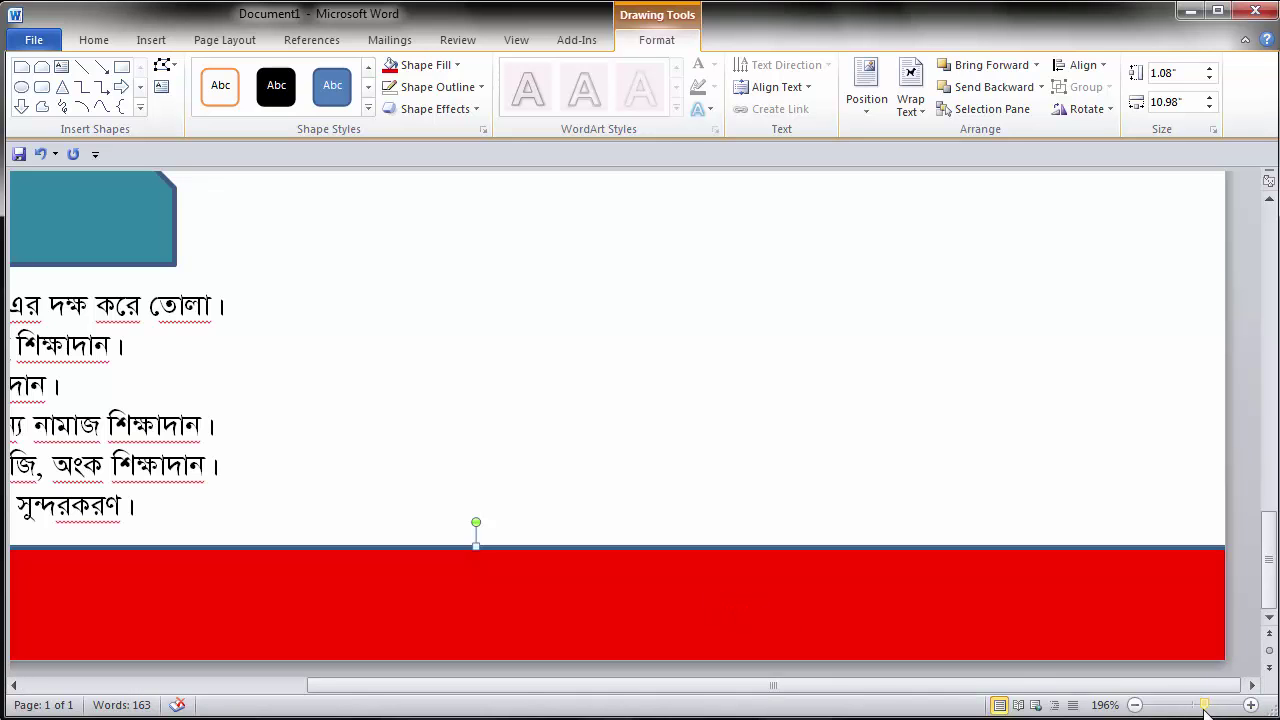
drag(1208, 705, 1193, 705)
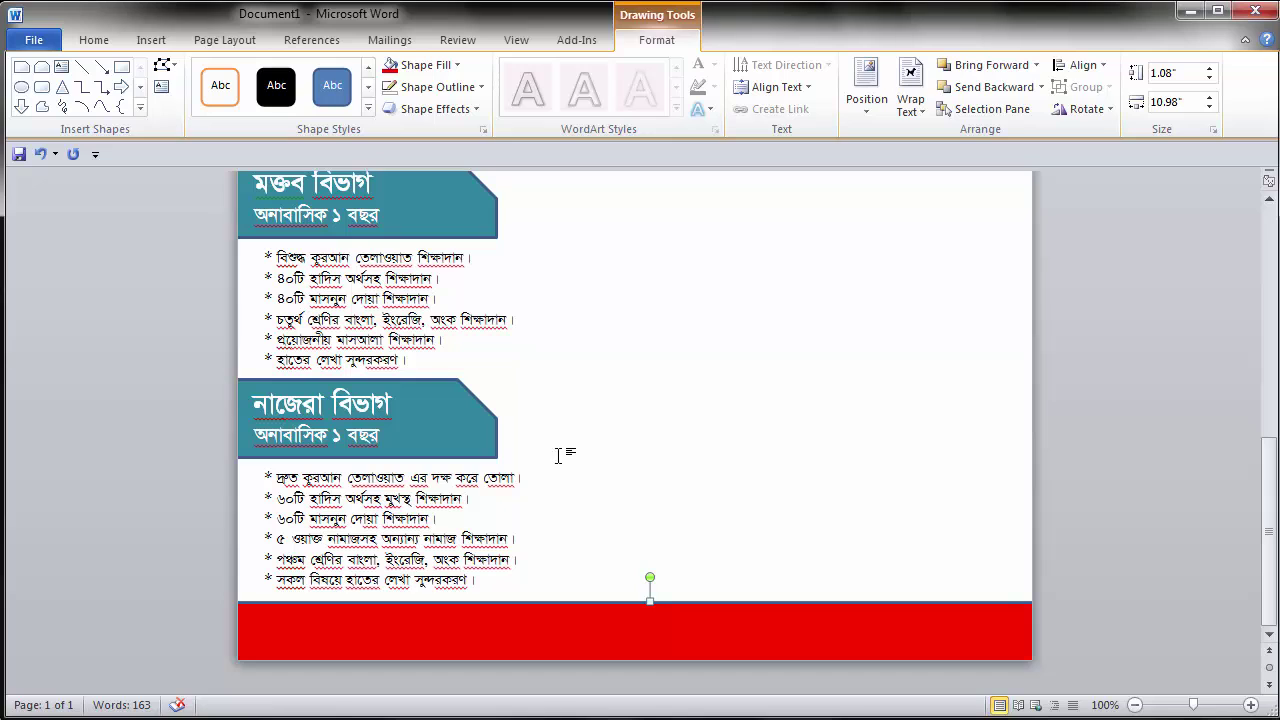
click(476, 114)
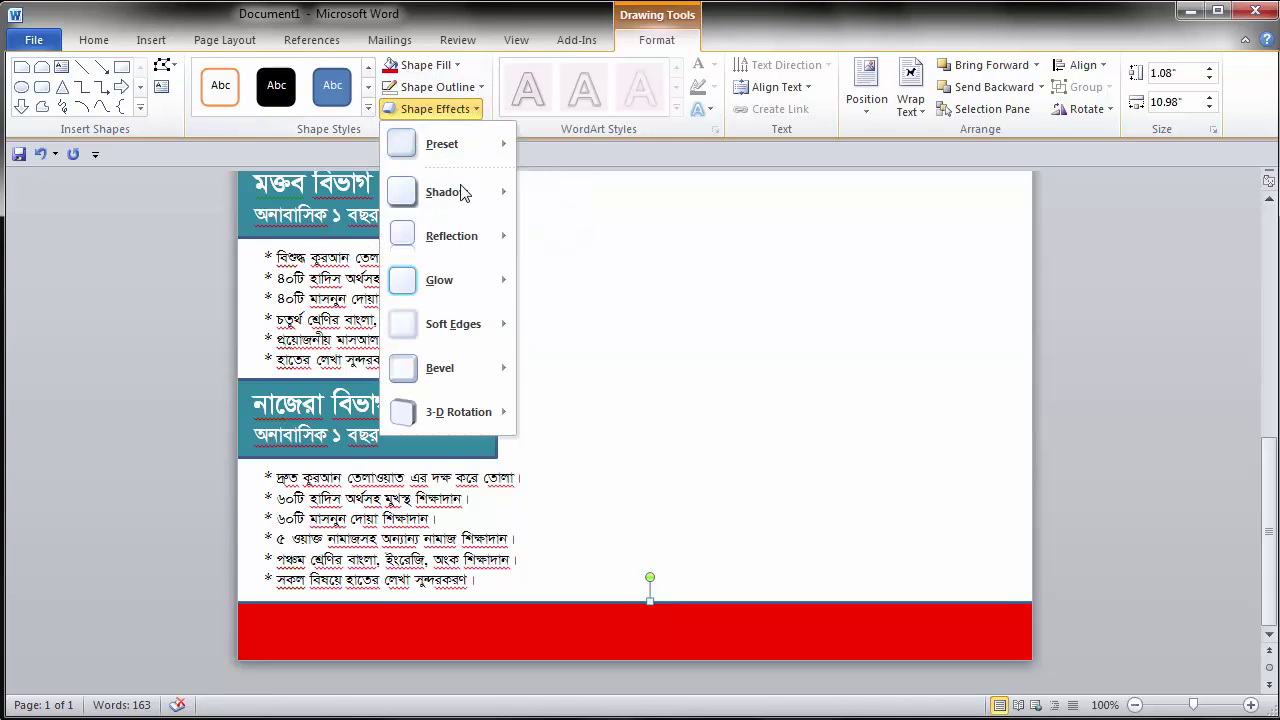
mouse_move(445, 410)
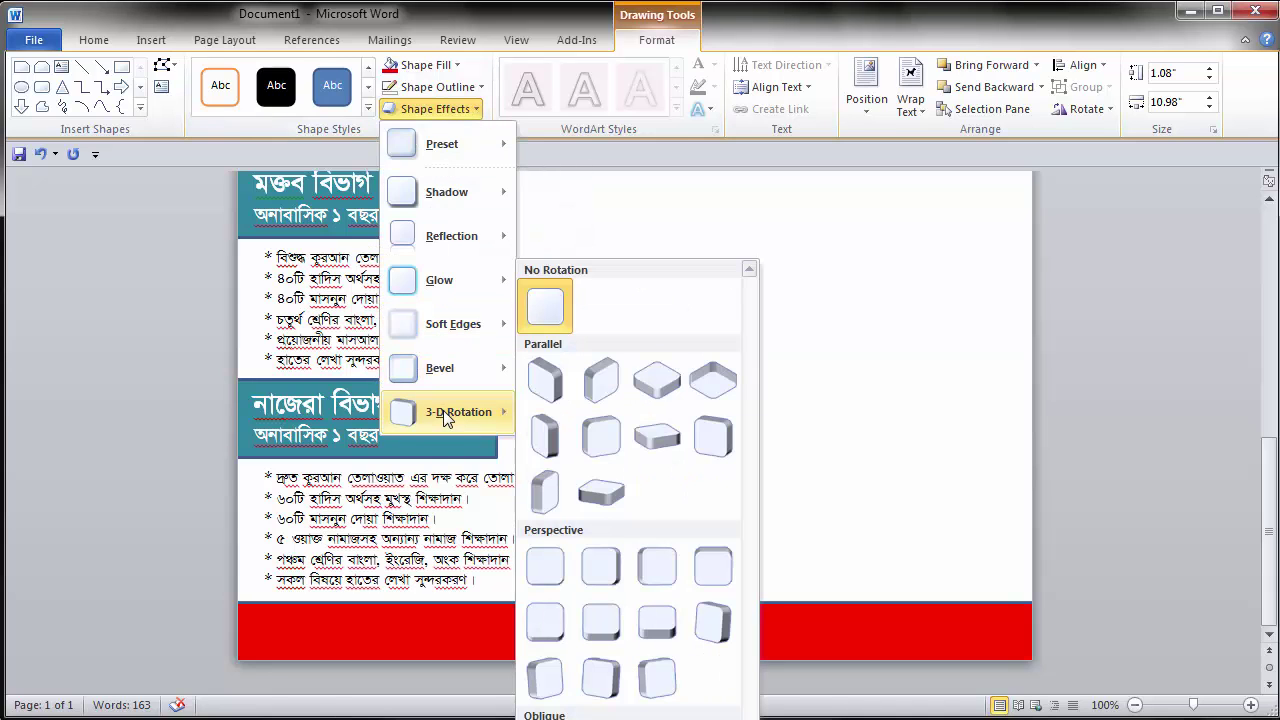
mouse_move(456, 320)
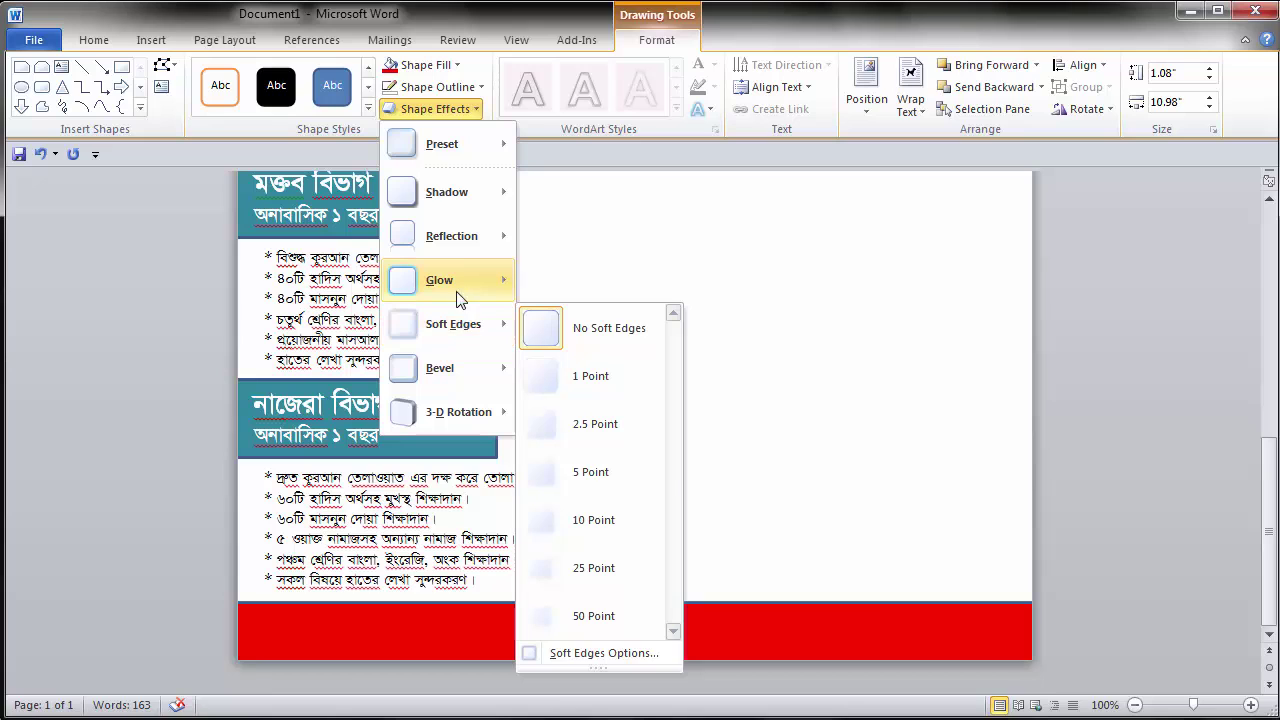
mouse_move(460, 286)
mouse_move(458, 245)
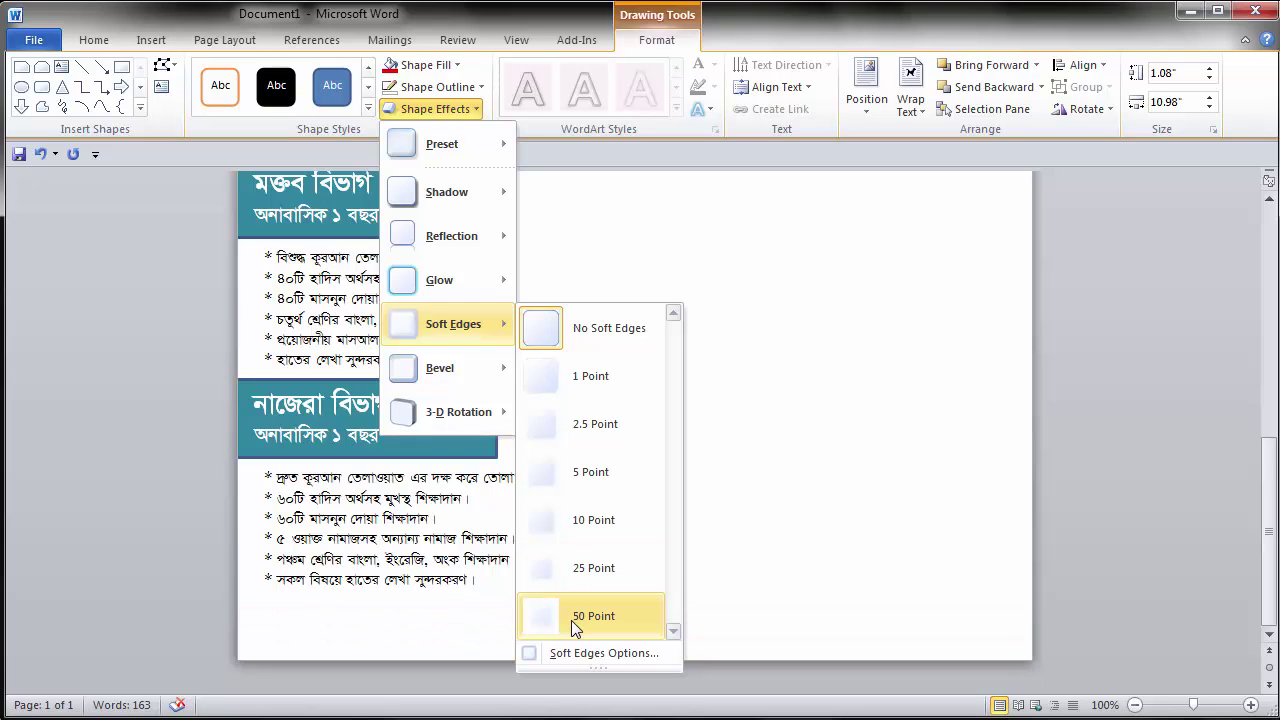
click(576, 522)
Step: Draw a large rectangle shape beside the মক্তব বিভাগ section
click(612, 387)
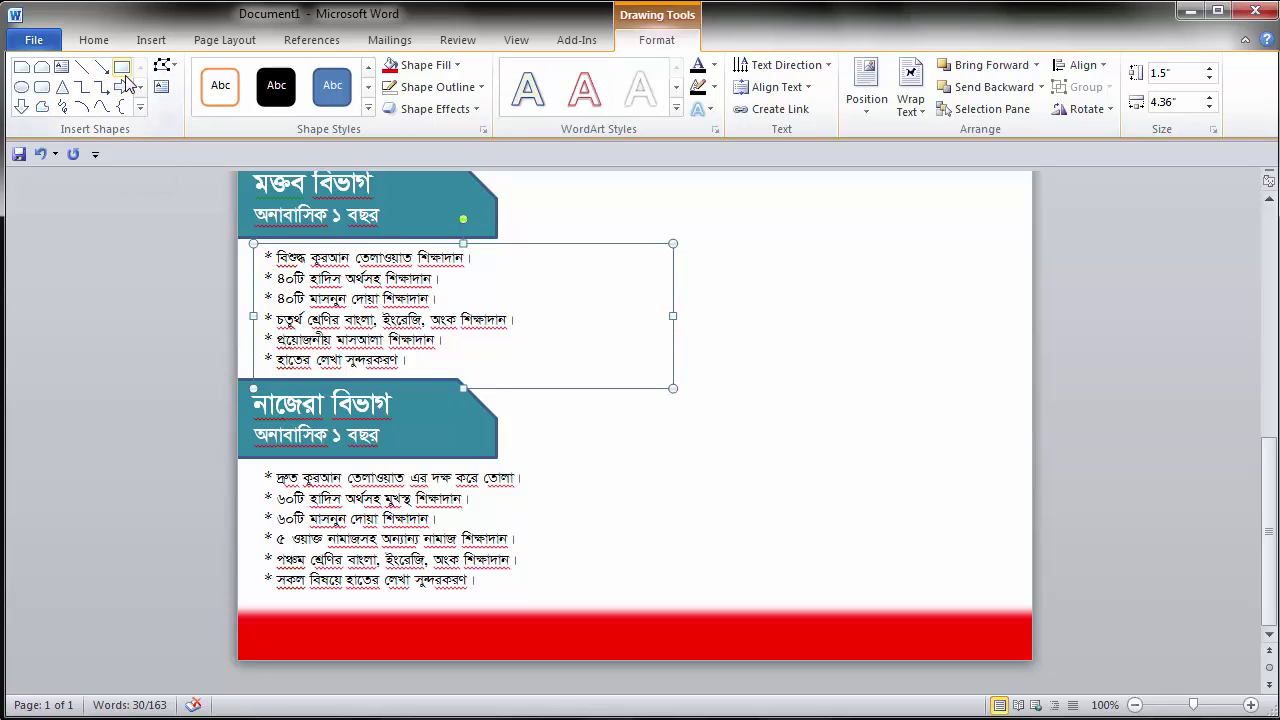
click(20, 70)
drag(642, 194, 1091, 613)
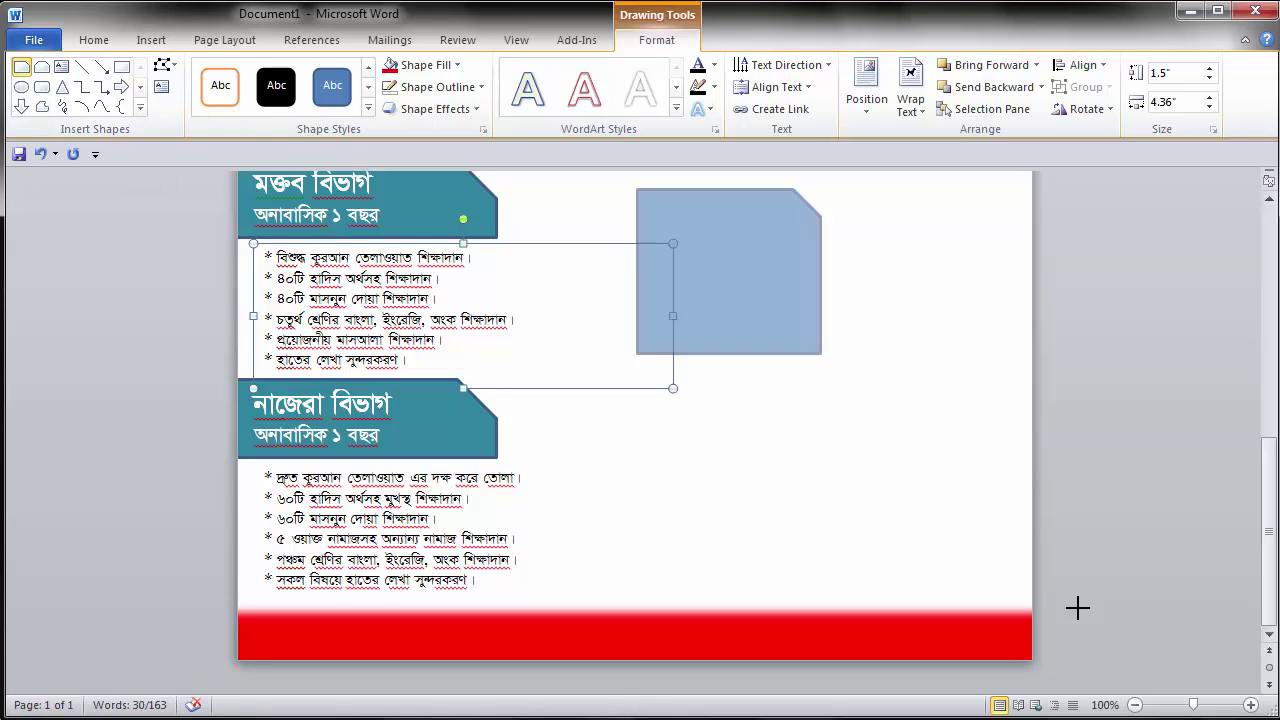
scroll(811, 503, up, 2)
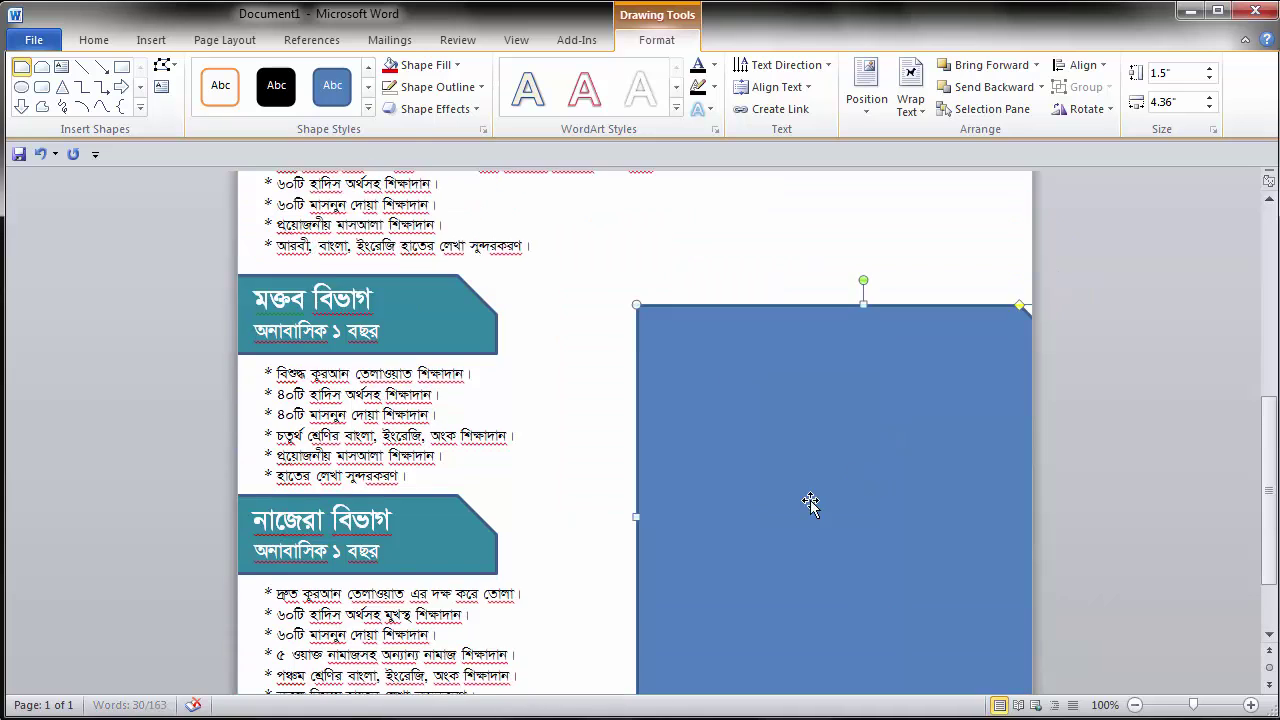
scroll(811, 514, up, 3)
scroll(809, 594, up, 3)
scroll(782, 515, down, 4)
scroll(782, 515, down, 2)
Step: Zoom out and resize the blue panel to 6.62 by 7.07 inches, nudging it into place
drag(889, 483, 822, 371)
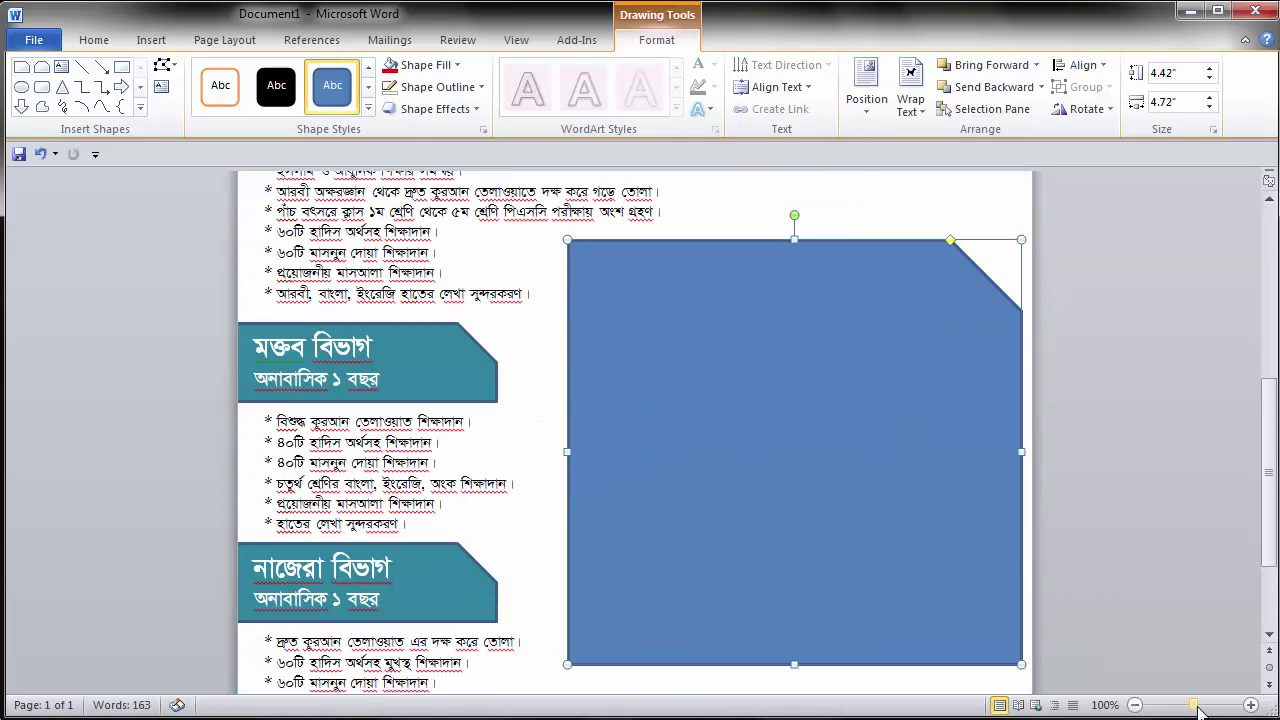
drag(1193, 705, 1160, 705)
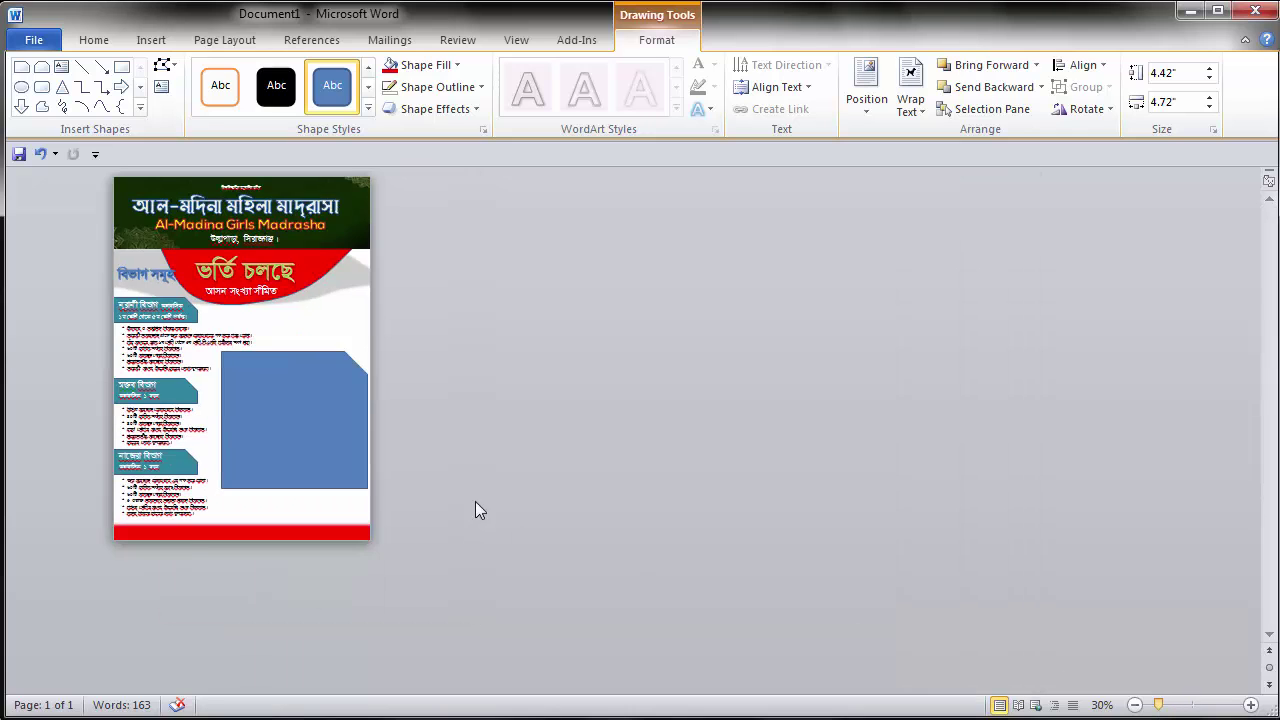
drag(194, 401, 194, 414)
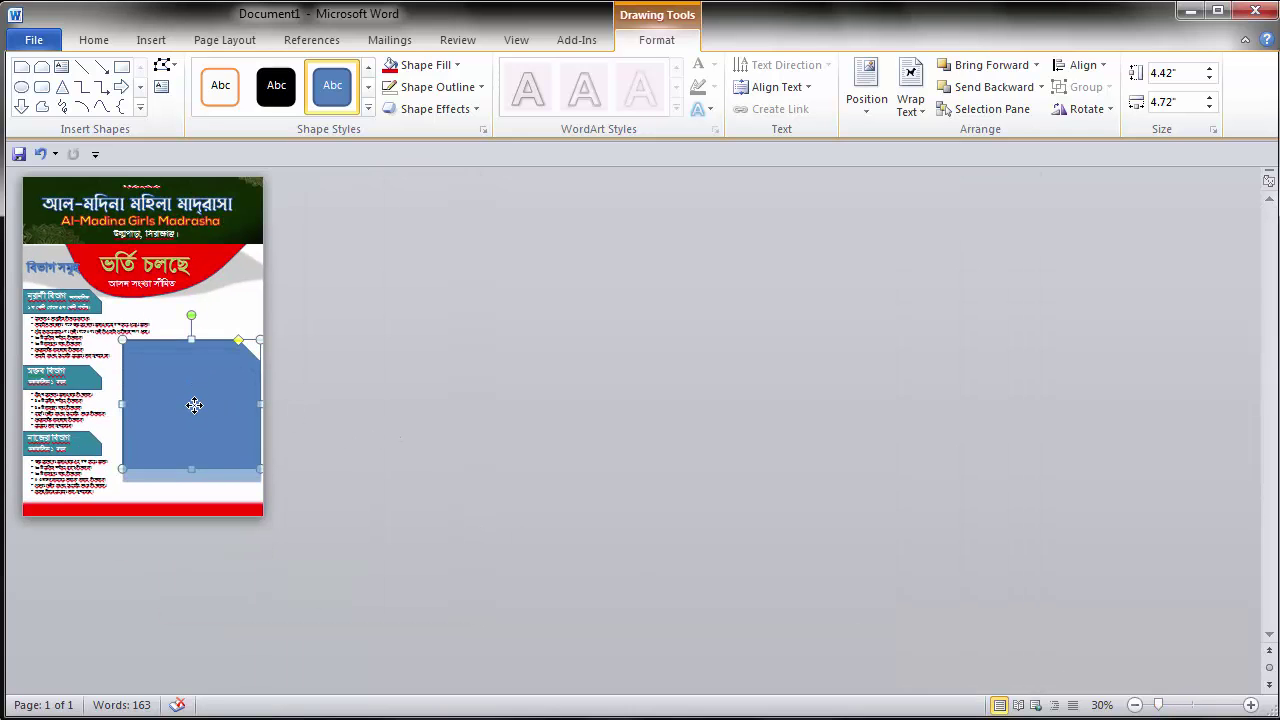
drag(258, 483, 333, 545)
scroll(755, 290, up, 7)
drag(755, 290, 749, 294)
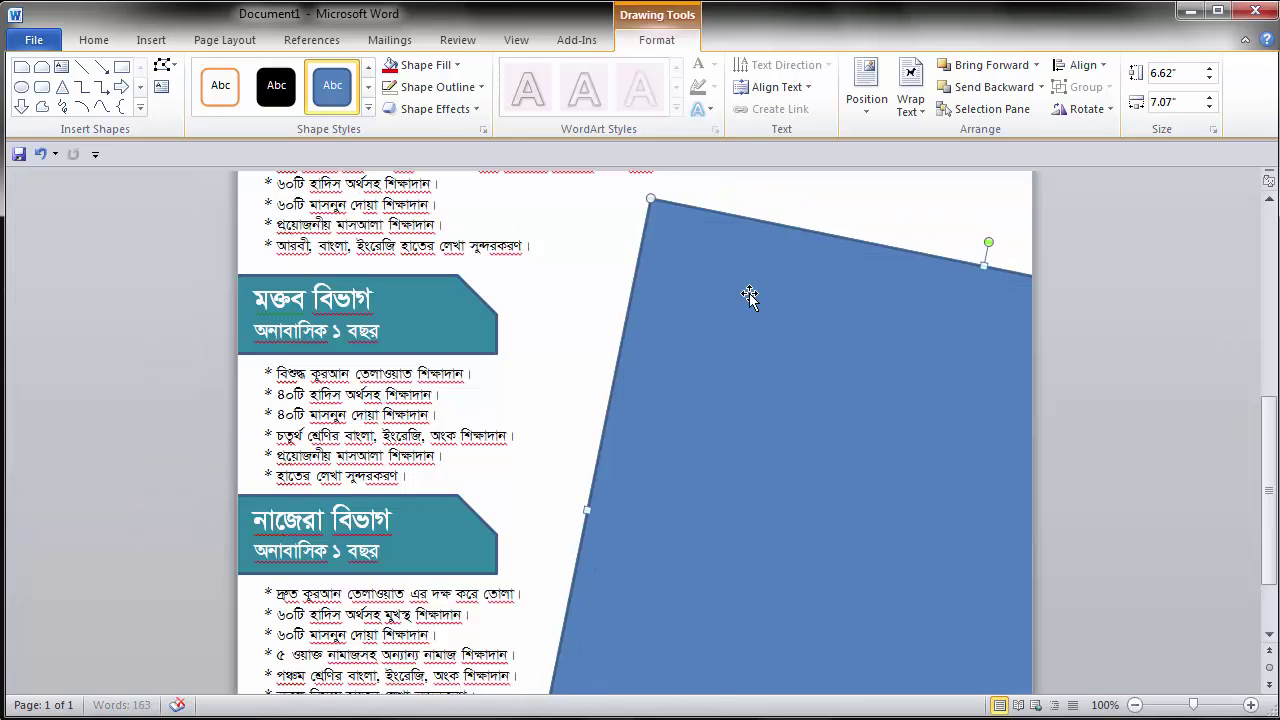
Step: Fill the large panel with White and add an Olive Green, 18 pt glow effect
click(458, 65)
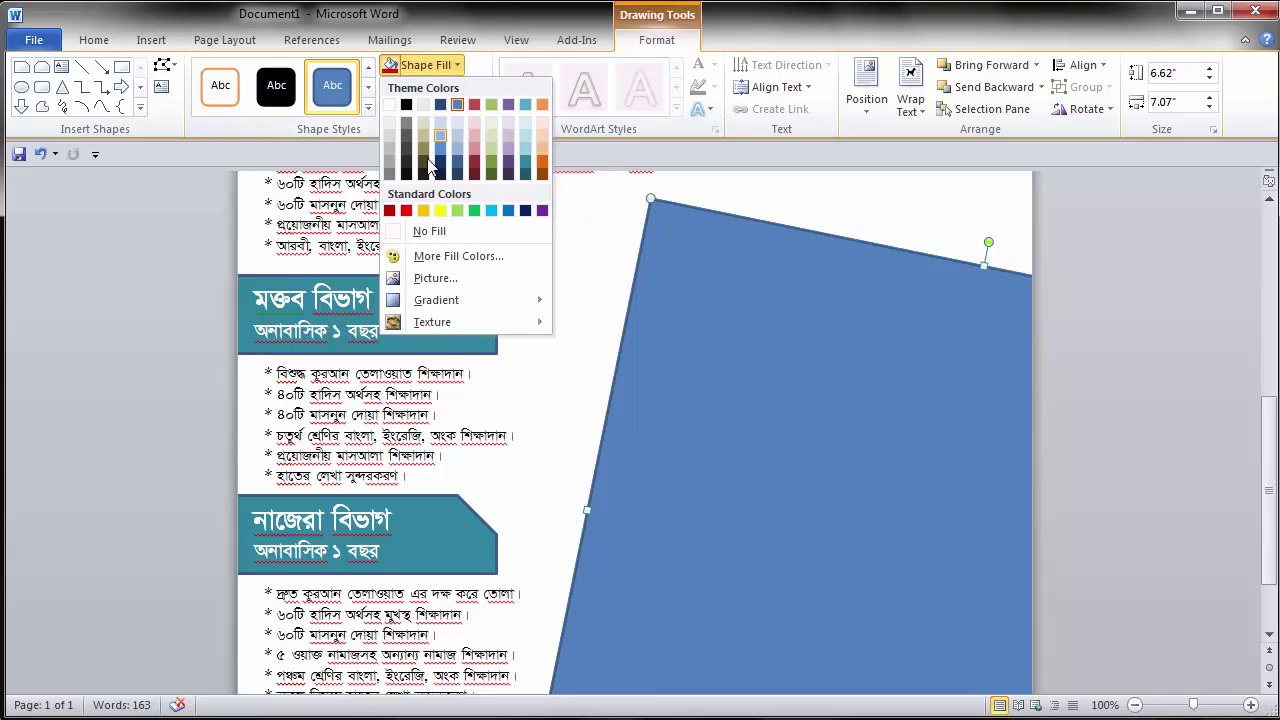
click(391, 104)
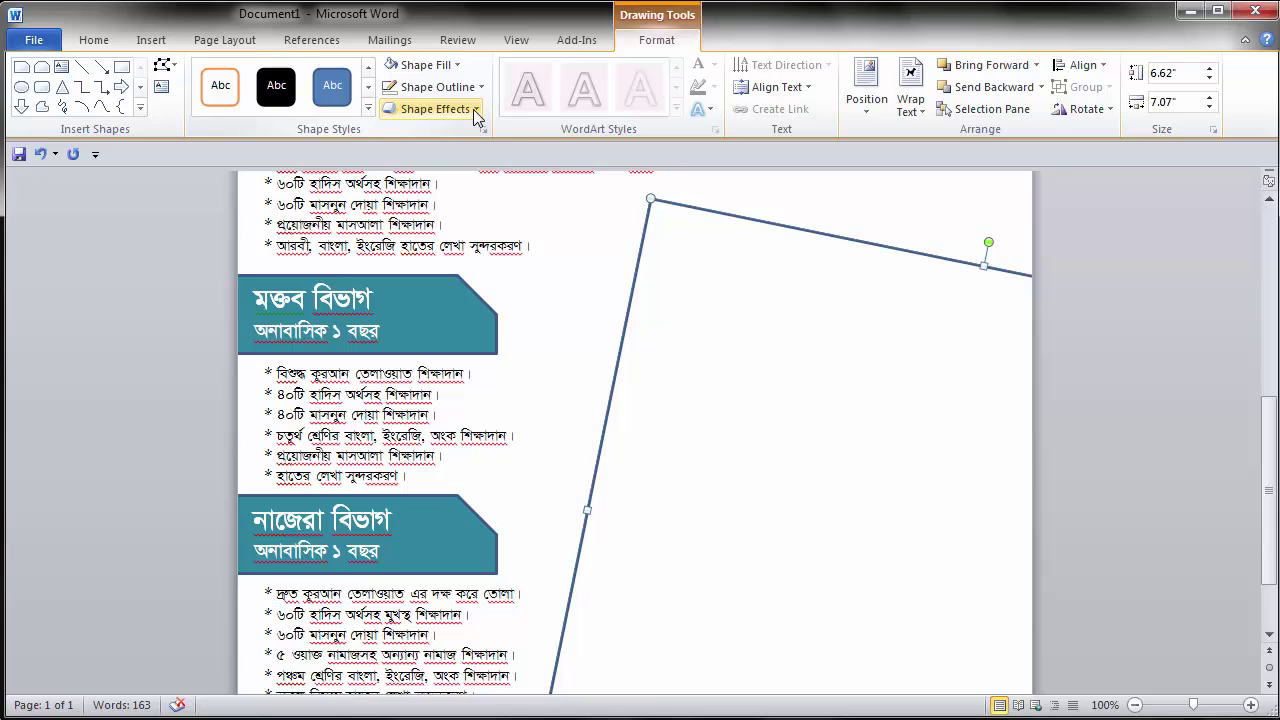
click(473, 109)
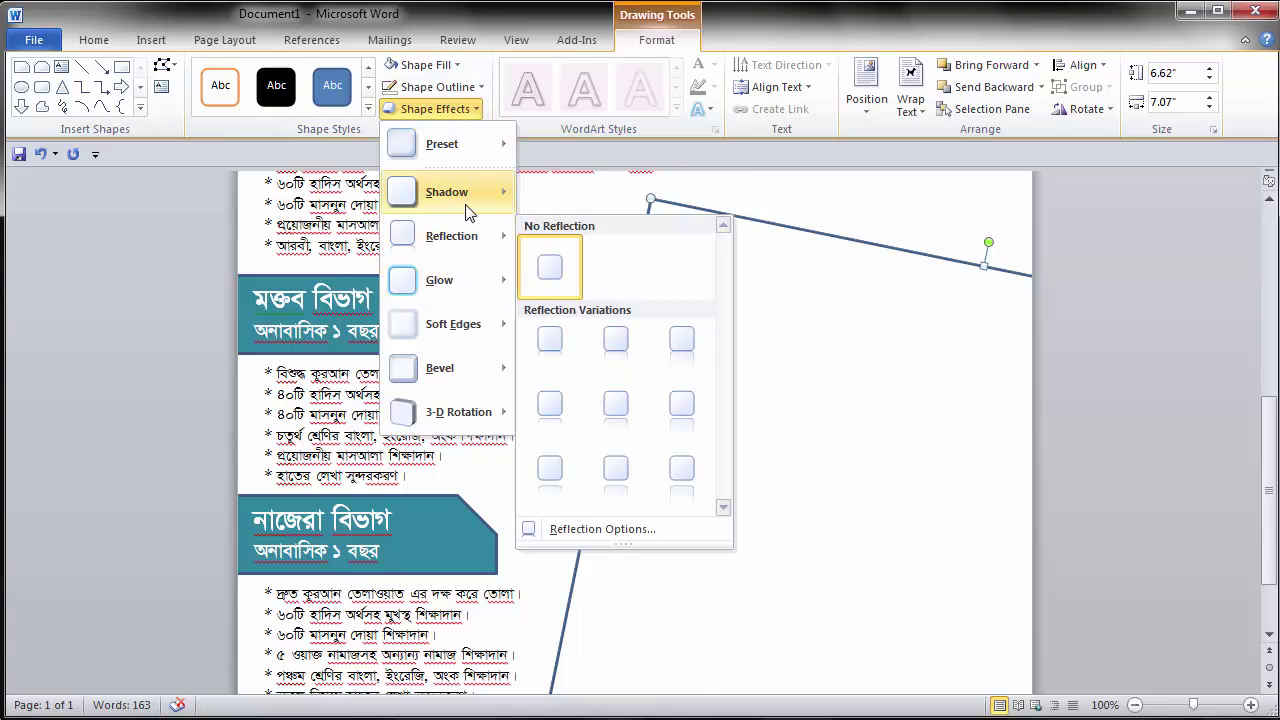
mouse_move(466, 212)
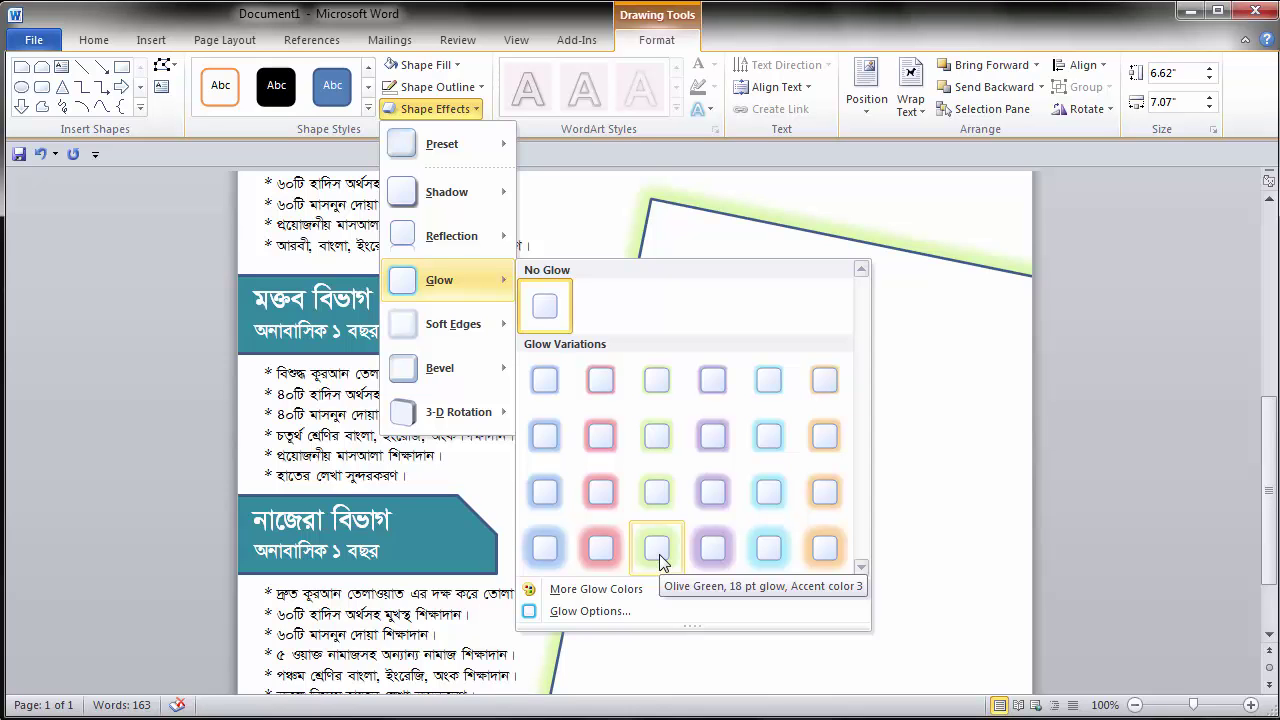
click(659, 549)
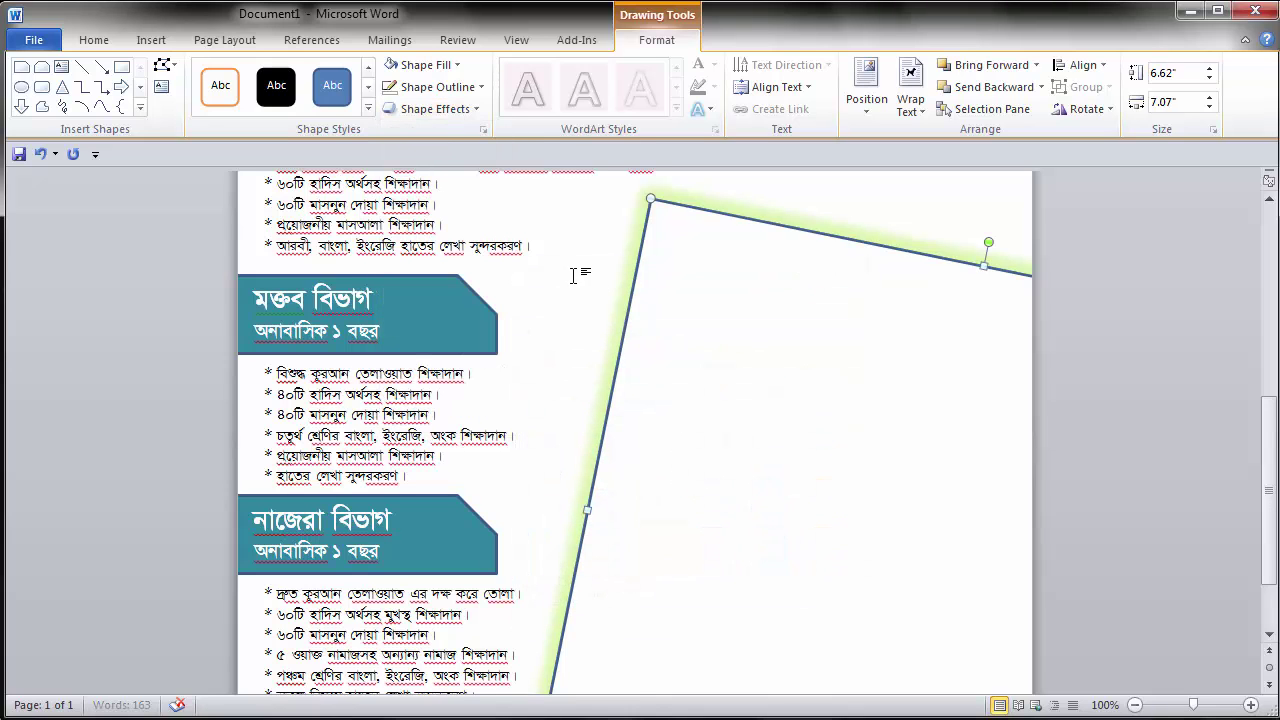
click(573, 276)
scroll(700, 350, up, 8)
scroll(828, 409, down, 3)
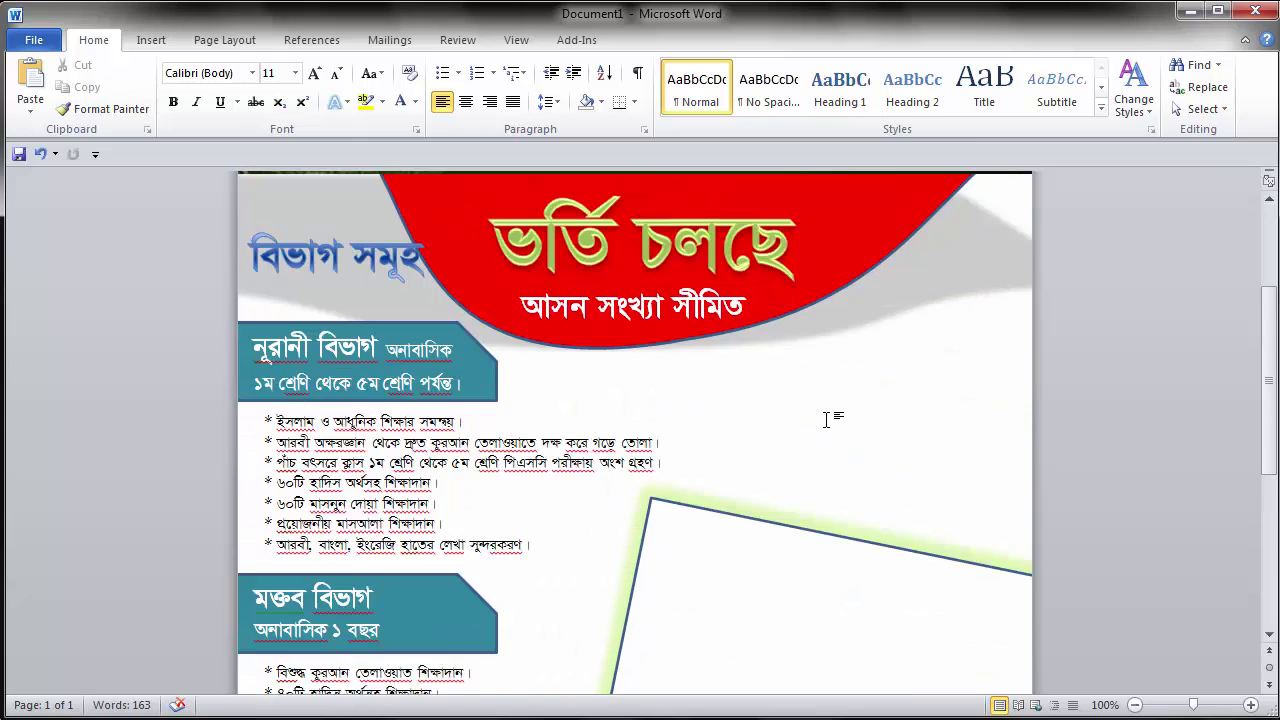
Step: Draw a green snip-corner rectangle banner, about 0.6 by 3.19 inches, across the white panel's top
scroll(826, 420, down, 3)
scroll(817, 389, down, 5)
scroll(806, 386, up, 1)
scroll(800, 386, up, 5)
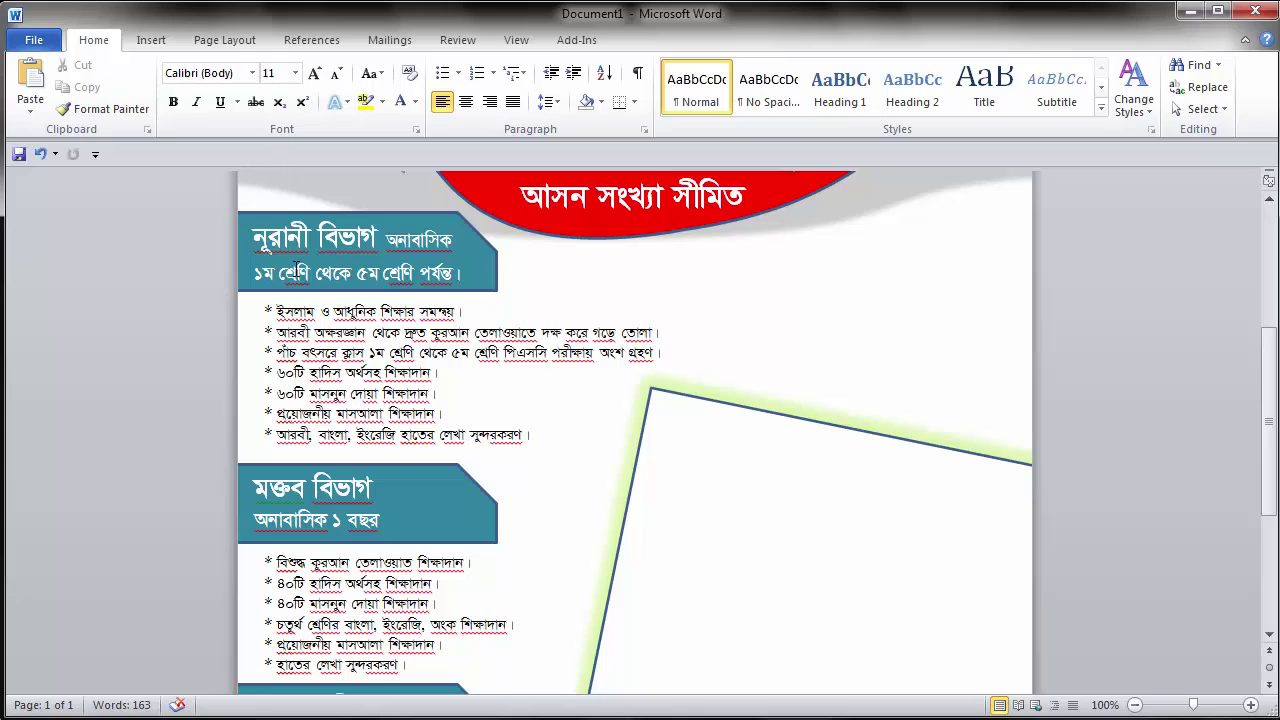
click(308, 222)
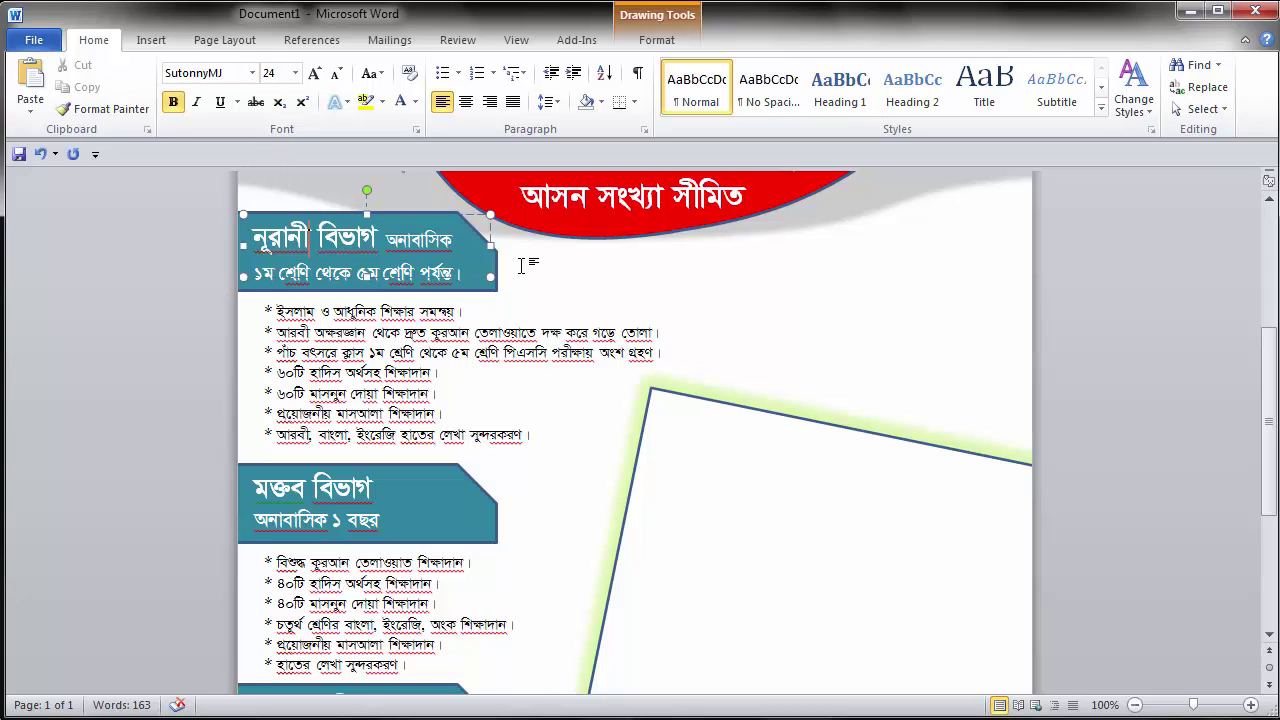
click(150, 41)
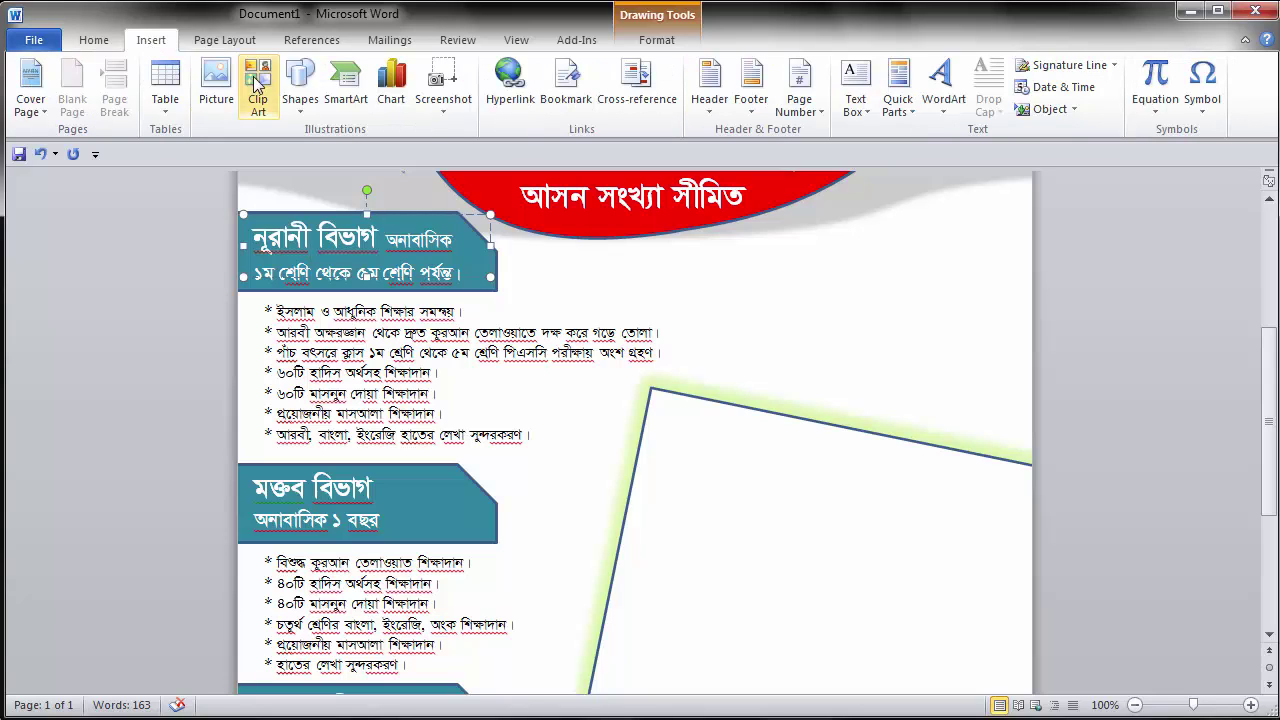
click(300, 88)
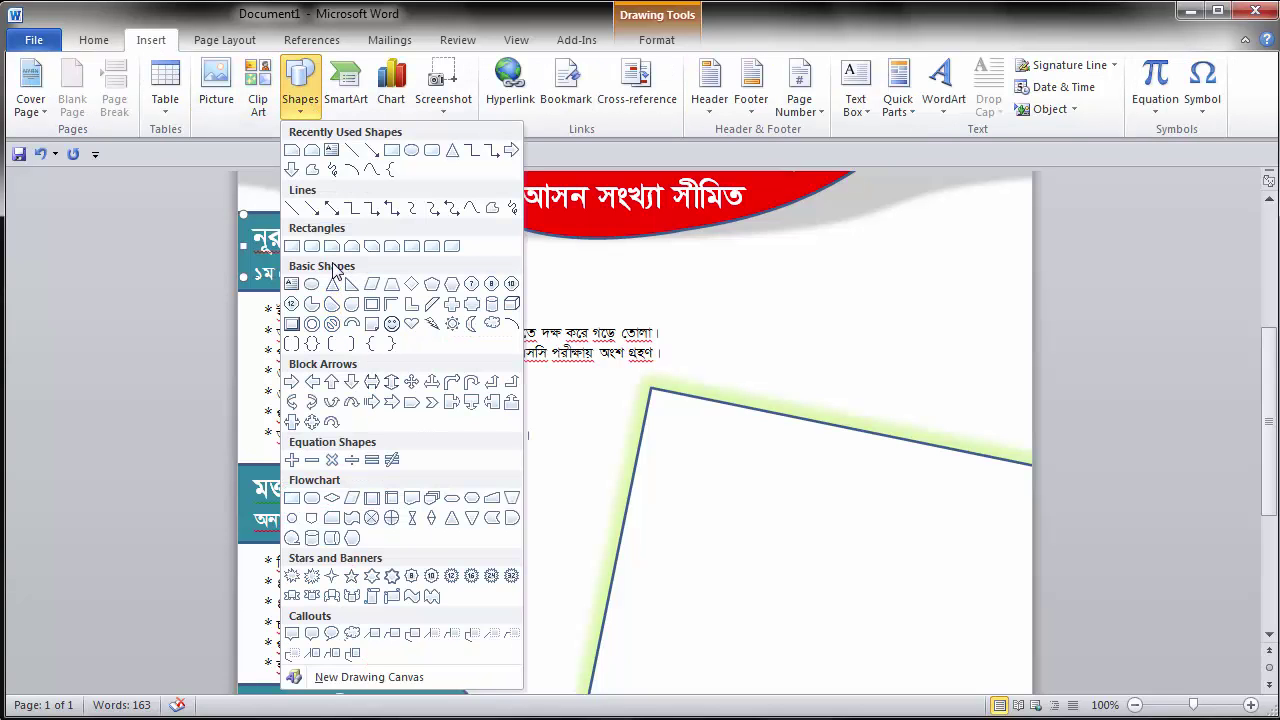
click(372, 246)
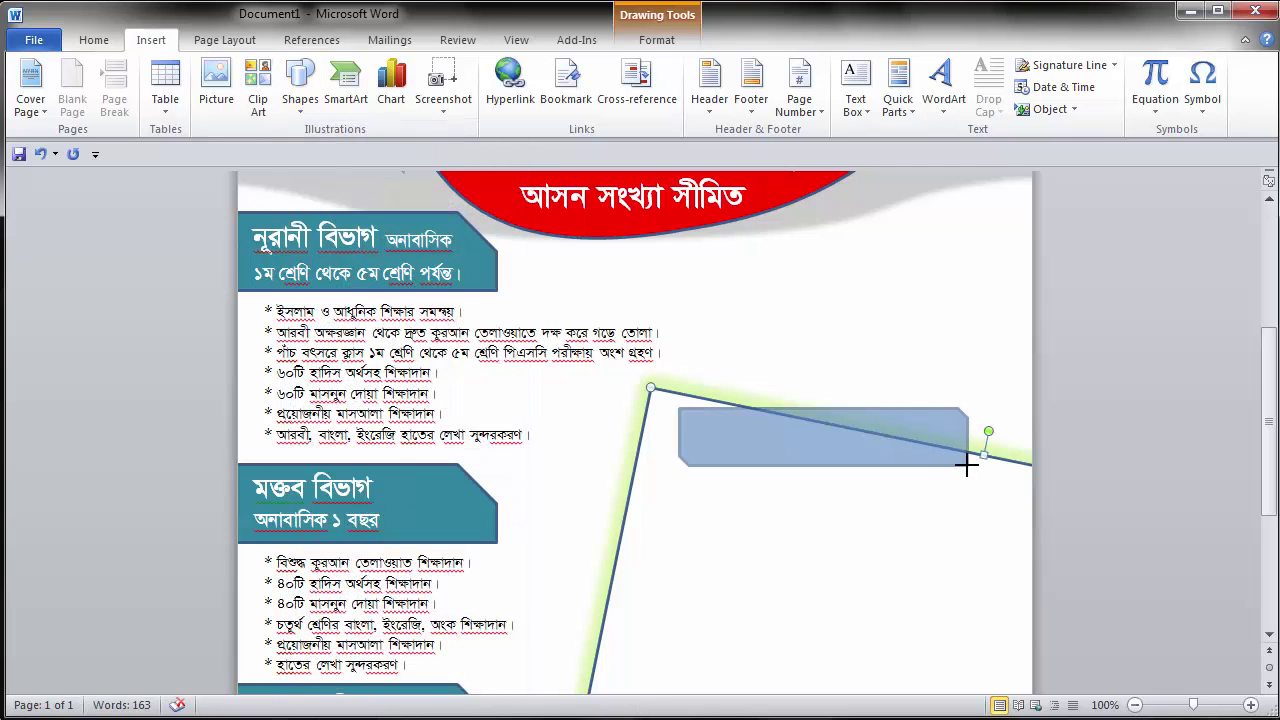
drag(678, 407, 923, 465)
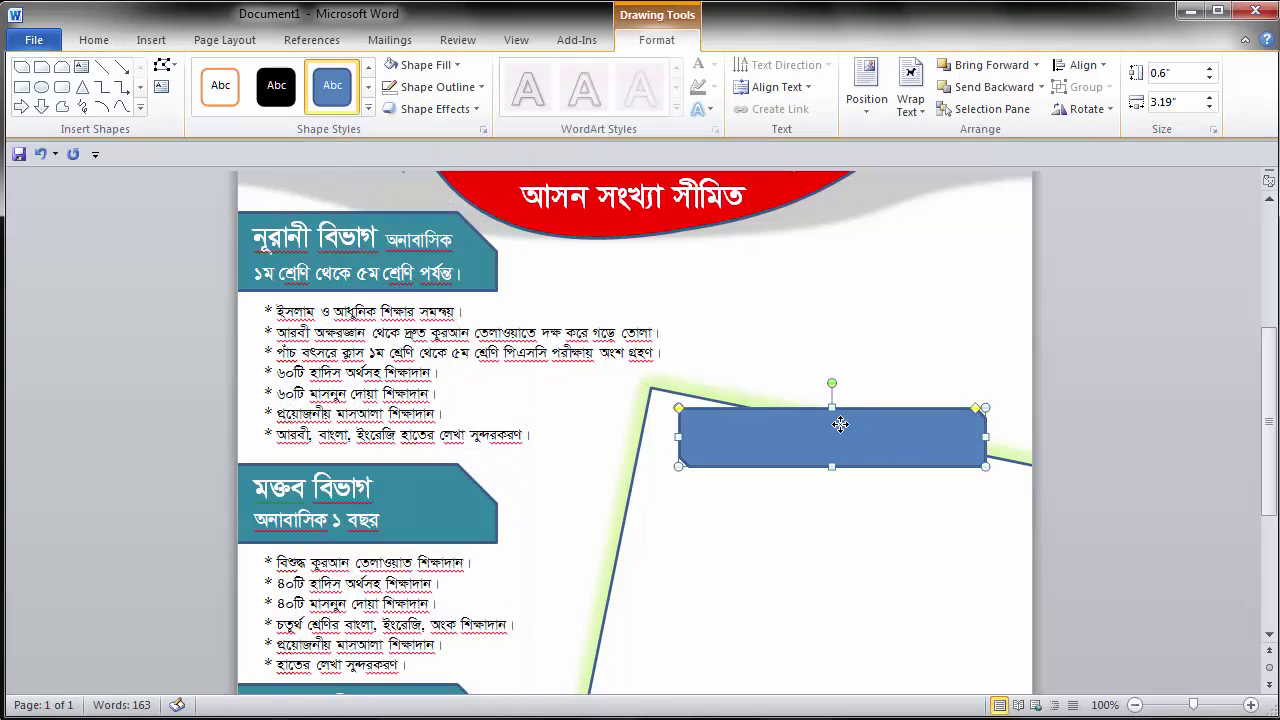
click(457, 66)
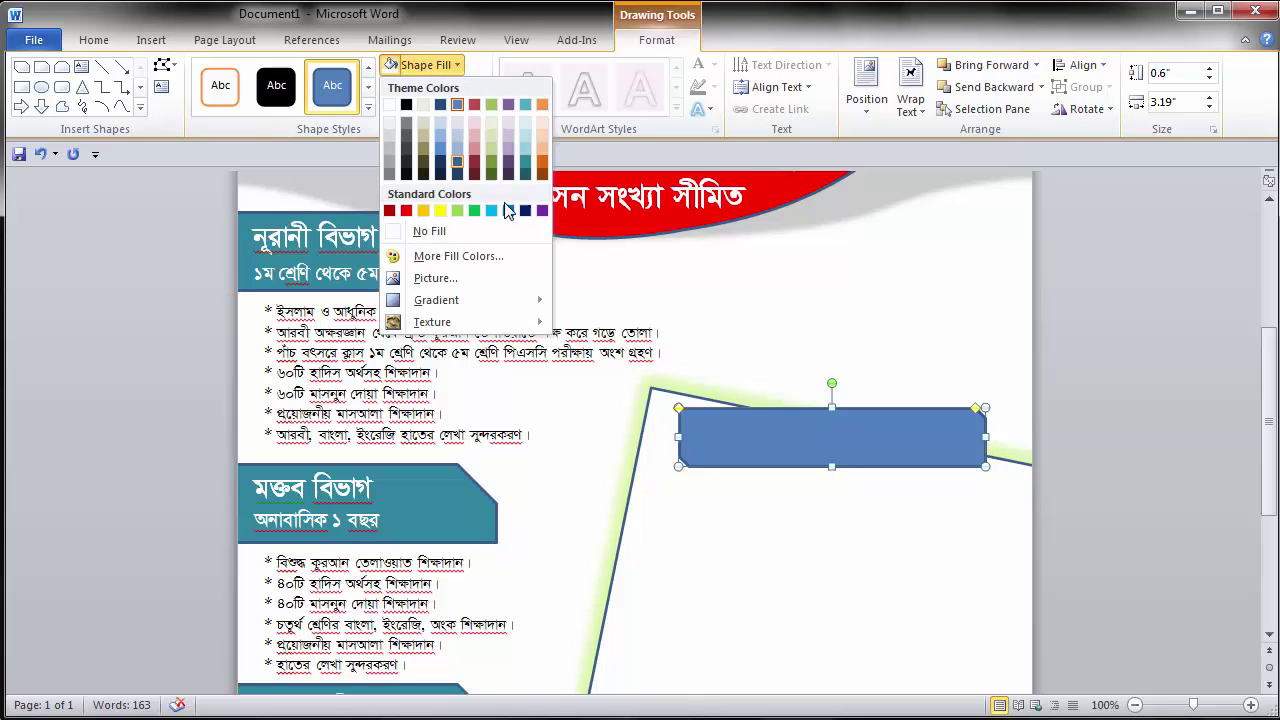
click(474, 210)
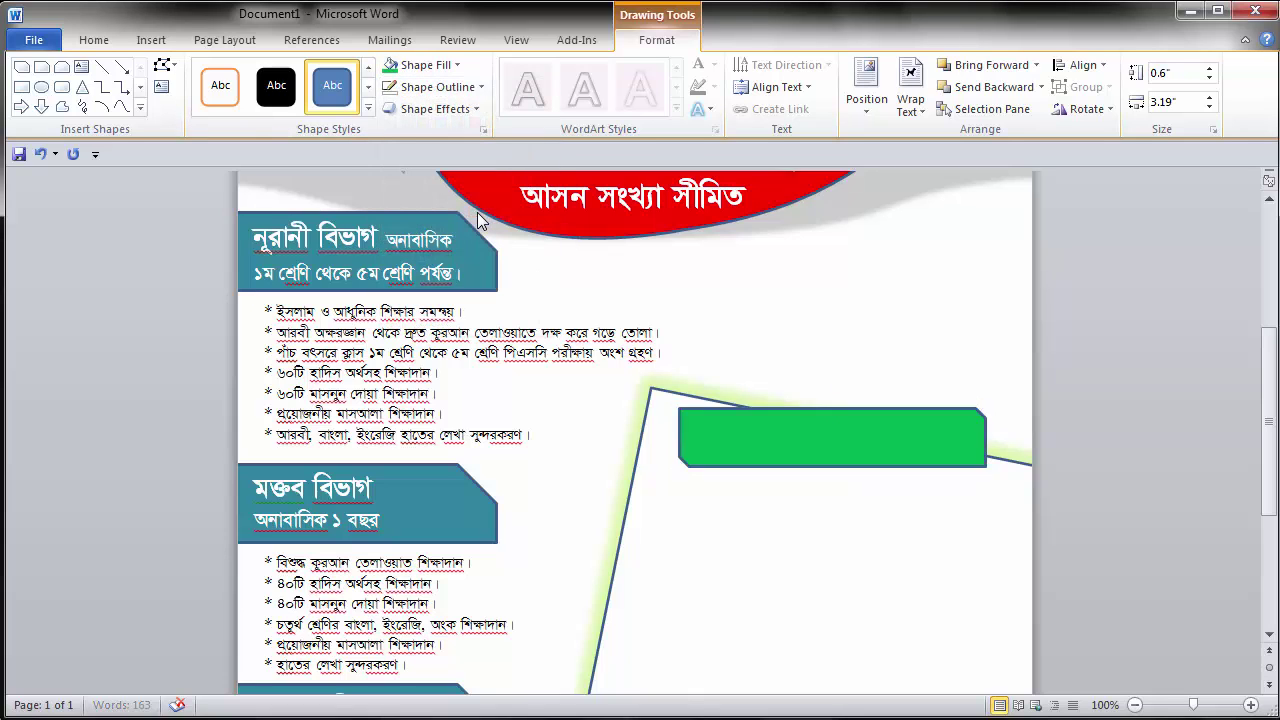
Step: Copy the মক্তব বিভাগ heading box onto the green banner and retype it as মাদরাসার বৈশিষ্ট্য সমূহ
click(515, 280)
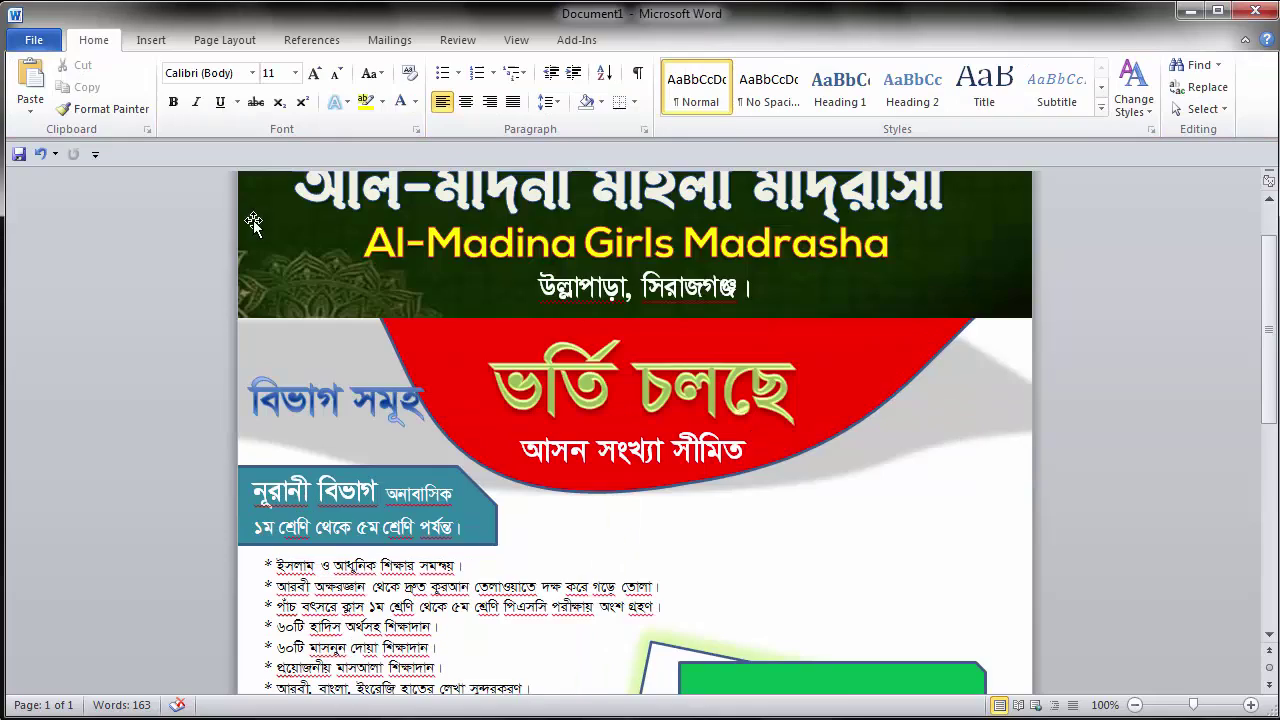
mouse_move(434, 527)
mouse_down()
mouse_move(741, 501)
mouse_move(783, 476)
mouse_up()
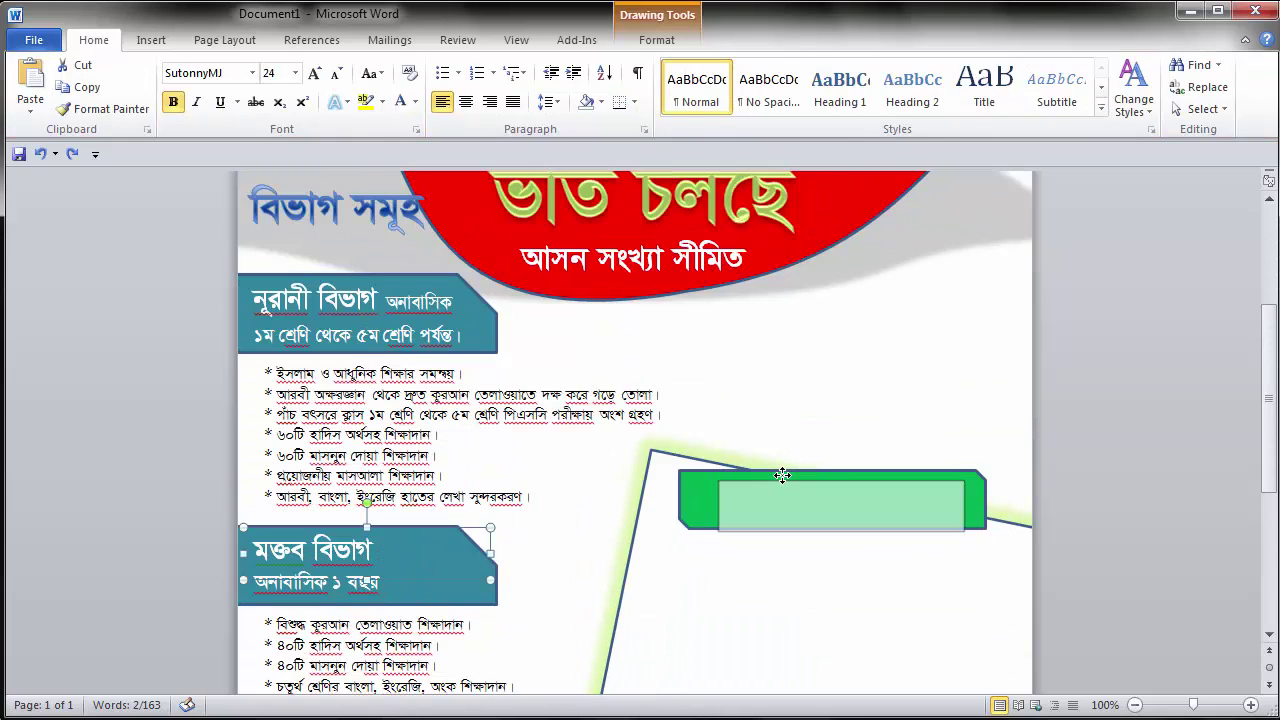
drag(783, 476, 787, 471)
triple_click(790, 508)
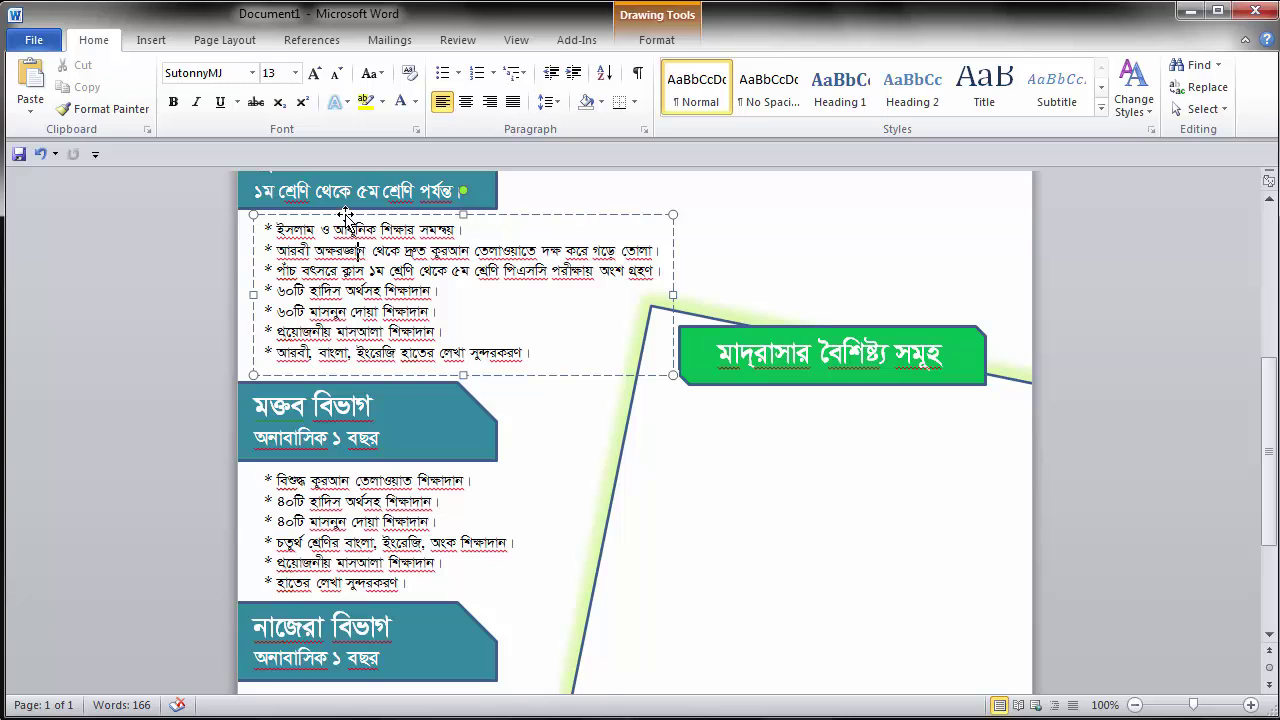
drag(345, 216, 735, 455)
Step: Replace the copied list text with the pasted madrasa feature list at size 13
triple_click(728, 500)
key(ctrl+a)
key(Delete)
key(ctrl+a)
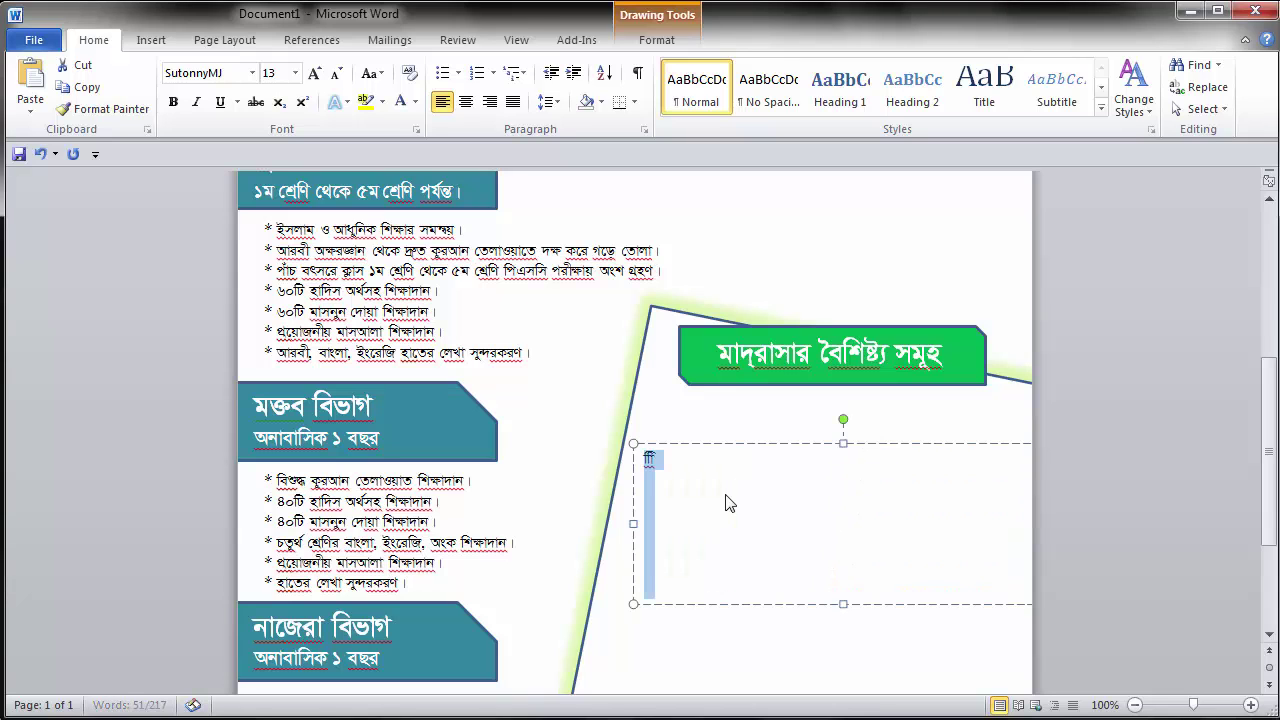
key(ctrl+v)
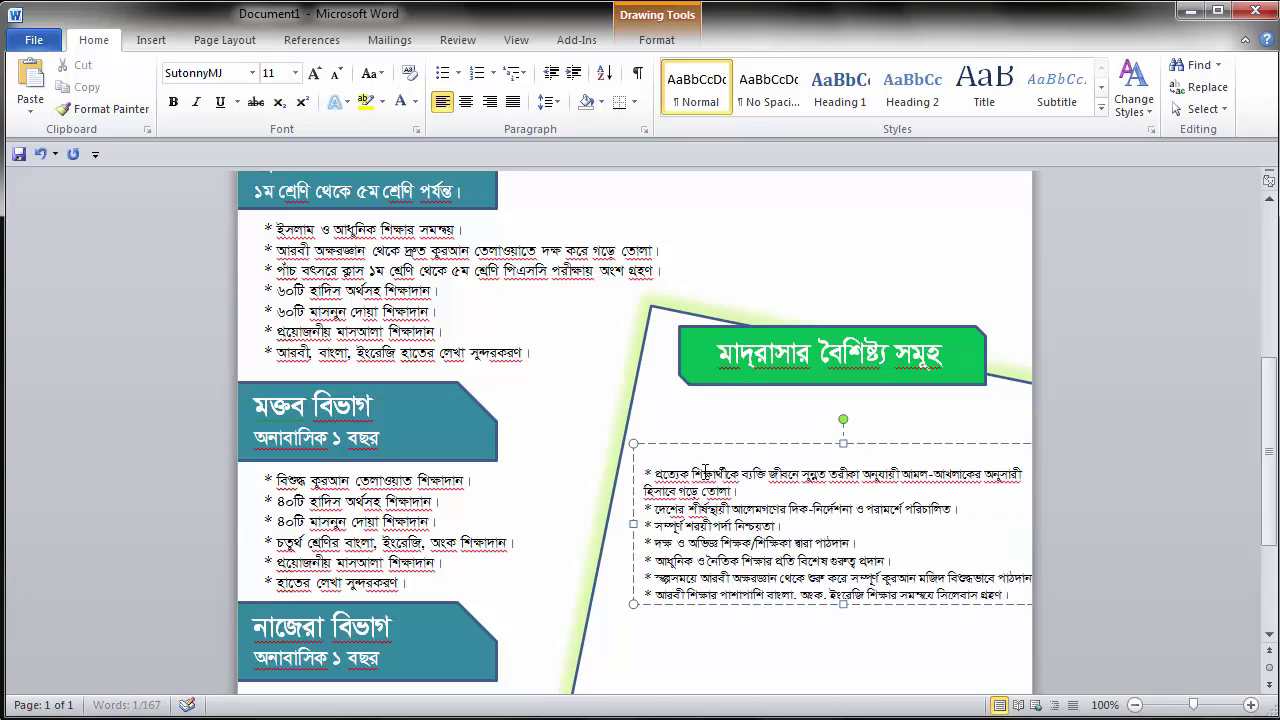
key(ctrl+a)
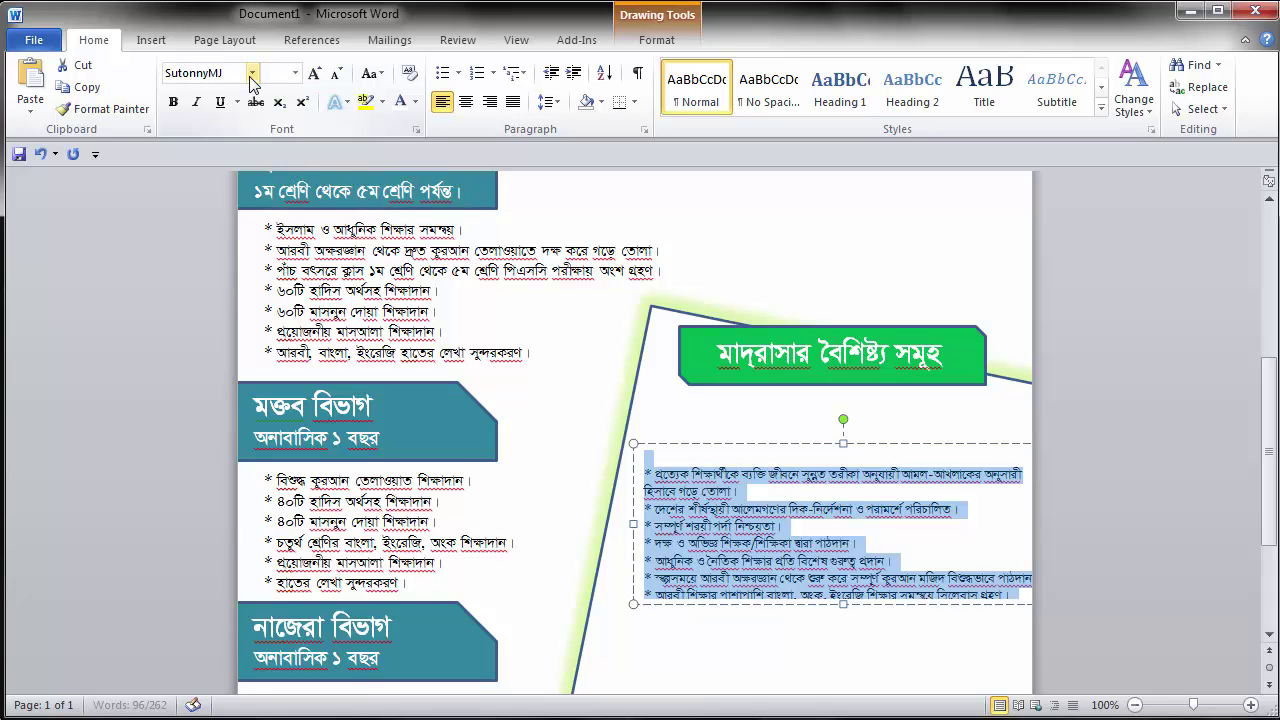
key(Return)
Step: Make the features box narrower and taller and remove its blank first line
click(808, 542)
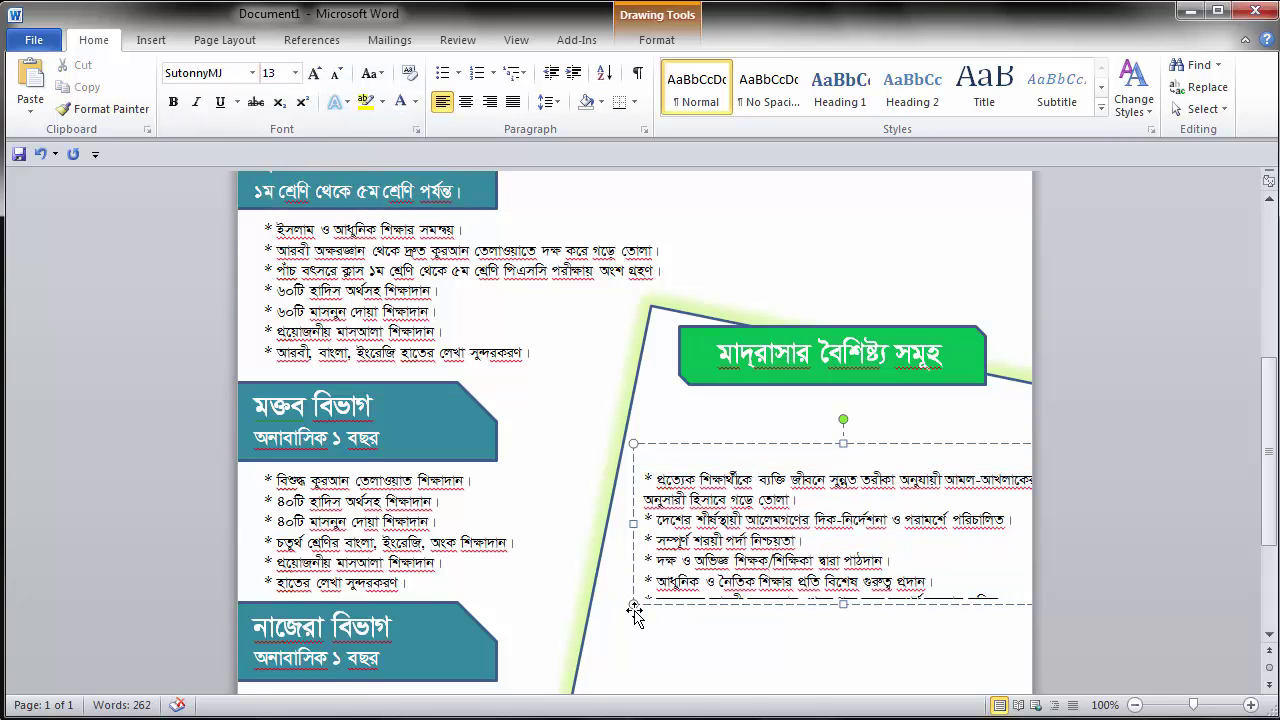
drag(633, 605, 716, 672)
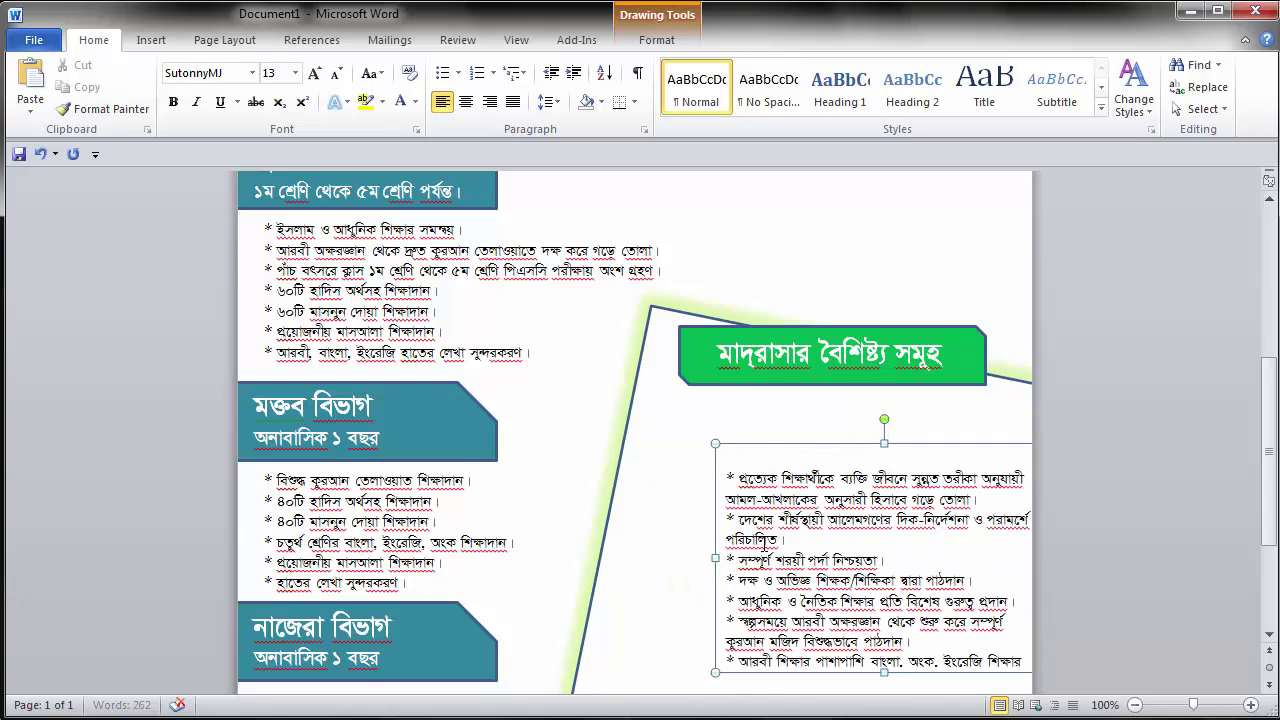
click(803, 457)
key(Delete)
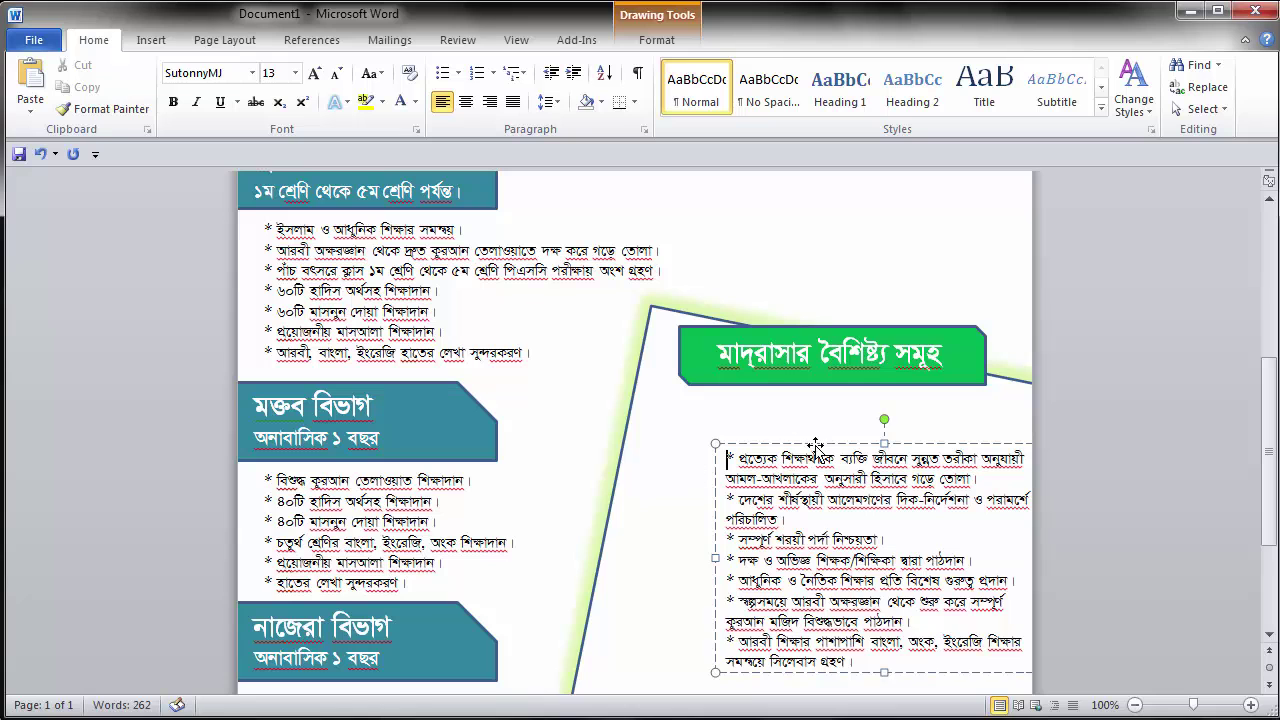
drag(794, 436, 719, 404)
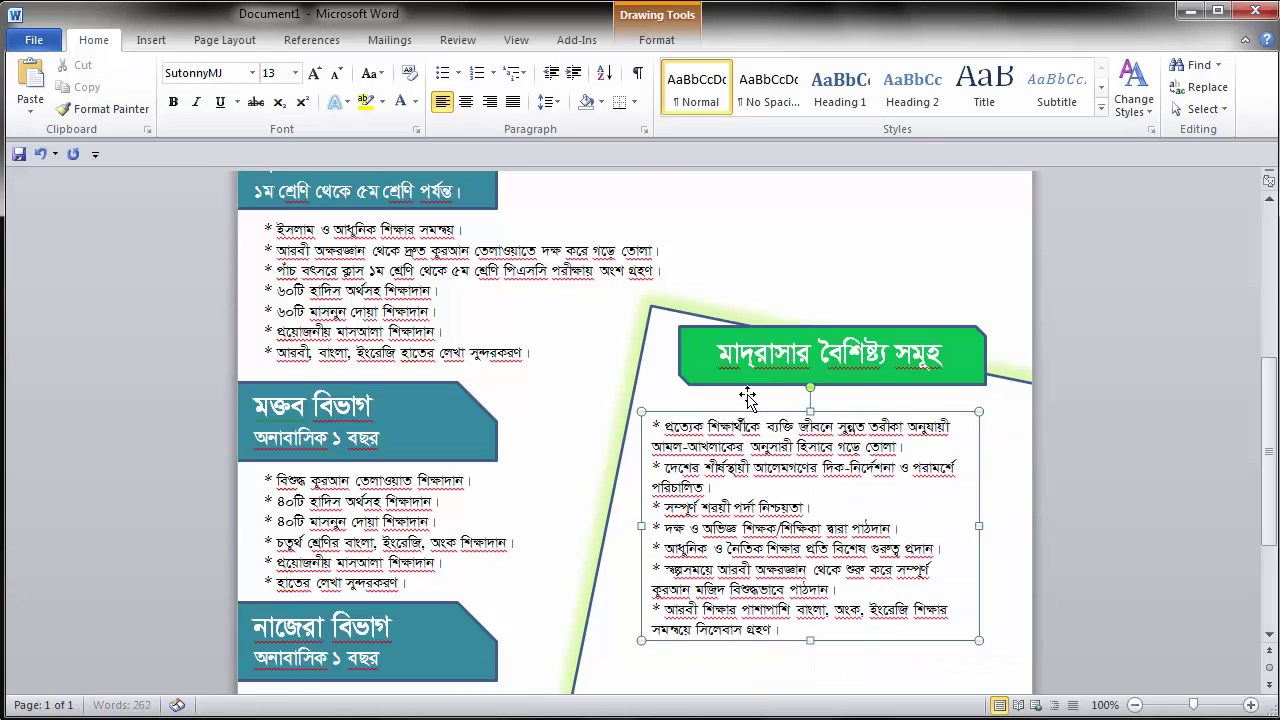
Step: Enlarge the features text box downward and to the right until every point shows
scroll(737, 404, down, 4)
drag(638, 459, 634, 486)
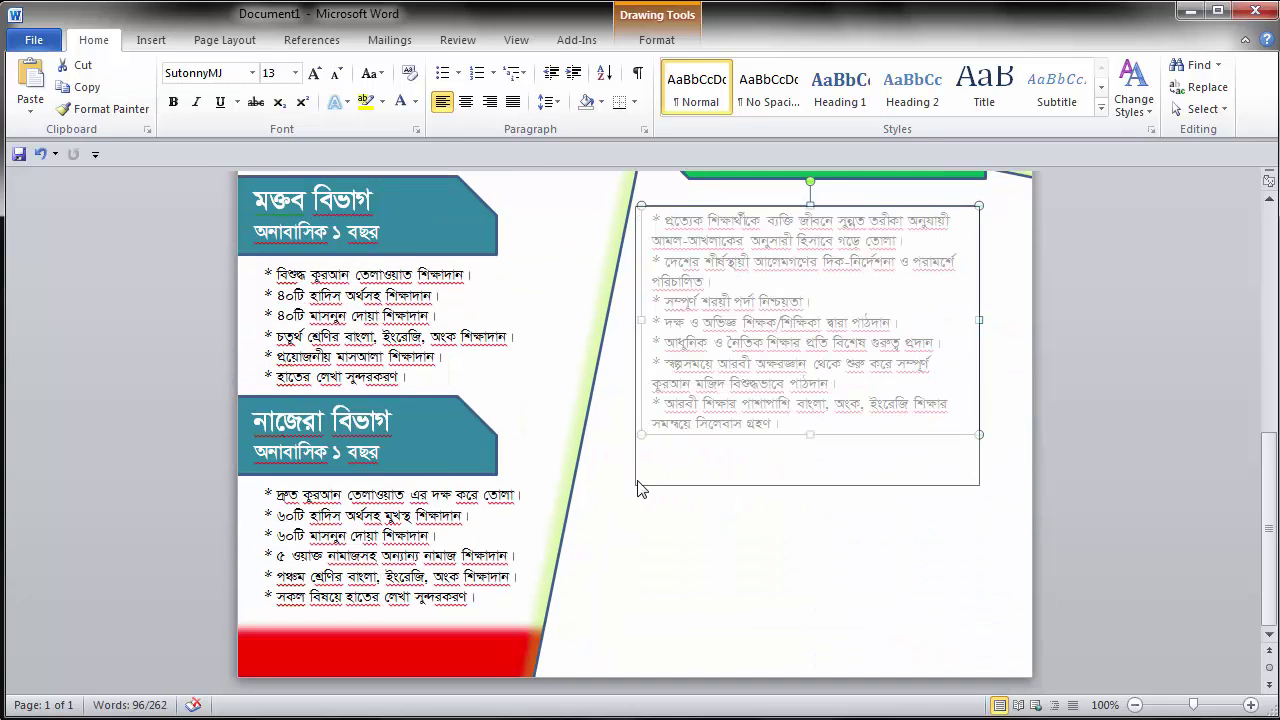
drag(808, 488, 808, 546)
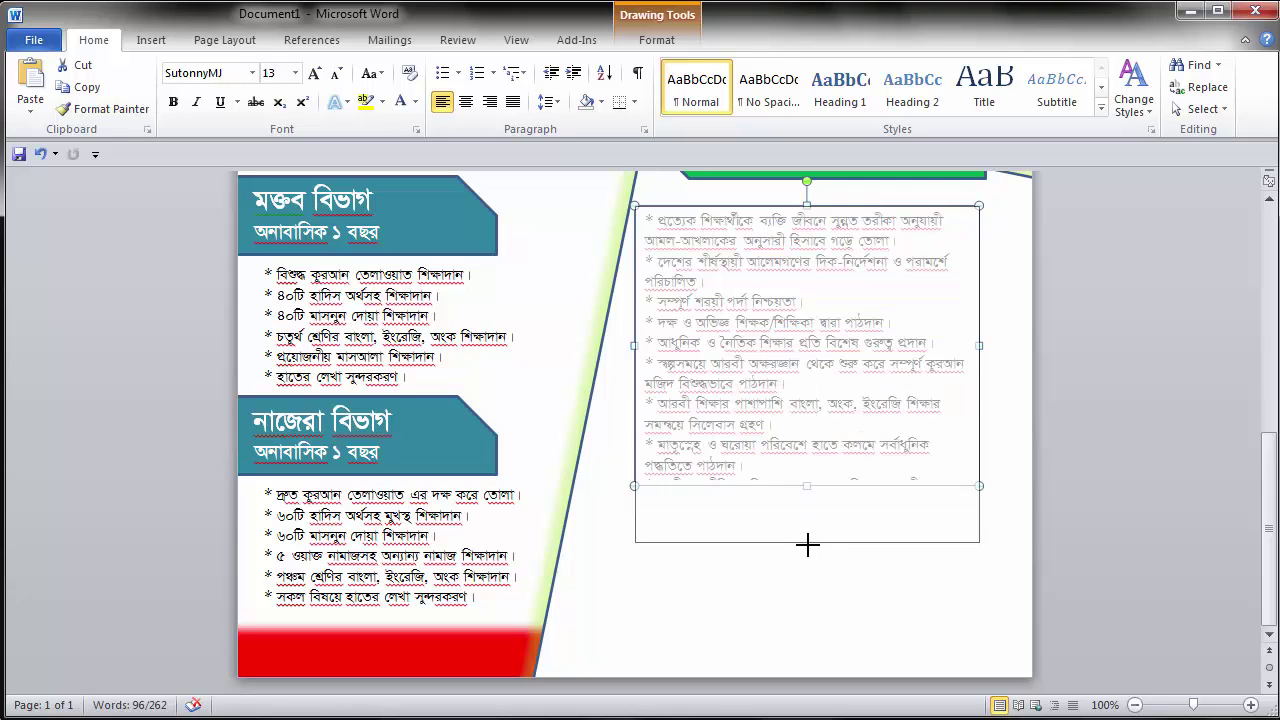
drag(1000, 375, 1008, 378)
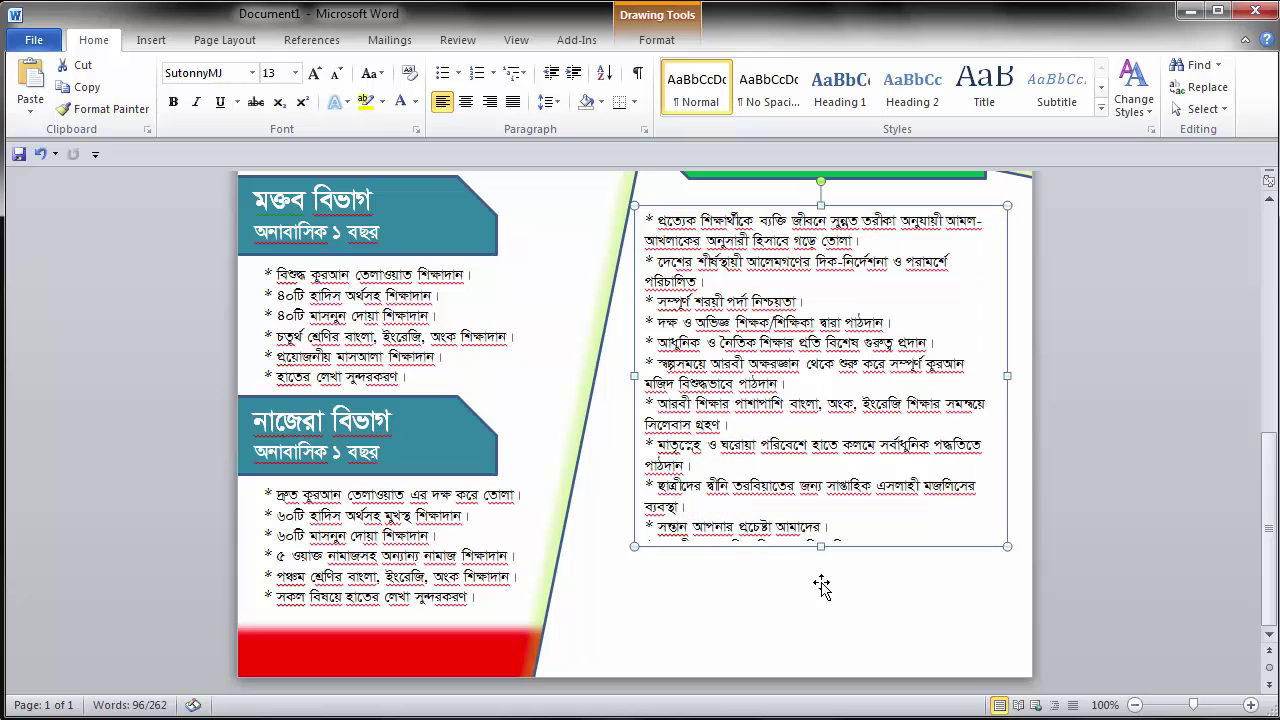
drag(820, 546, 820, 578)
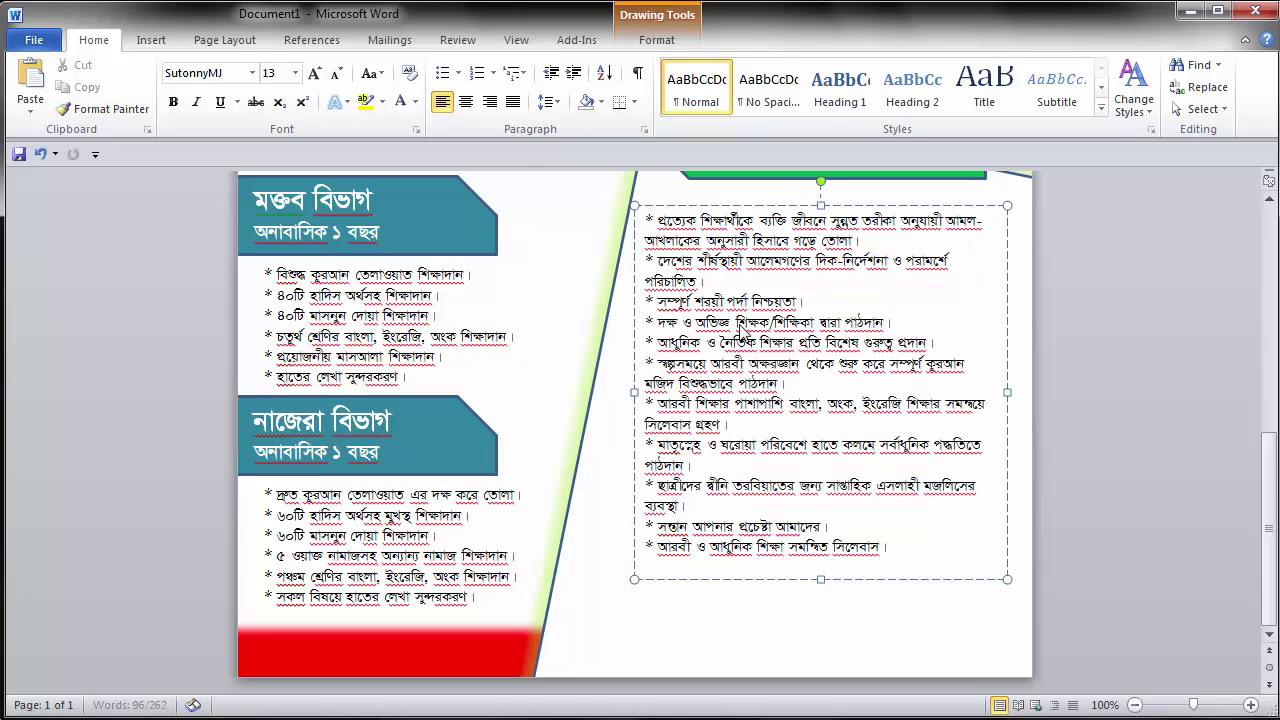
Step: Justify all the features list text and lengthen the box slightly more
key(ctrl+a)
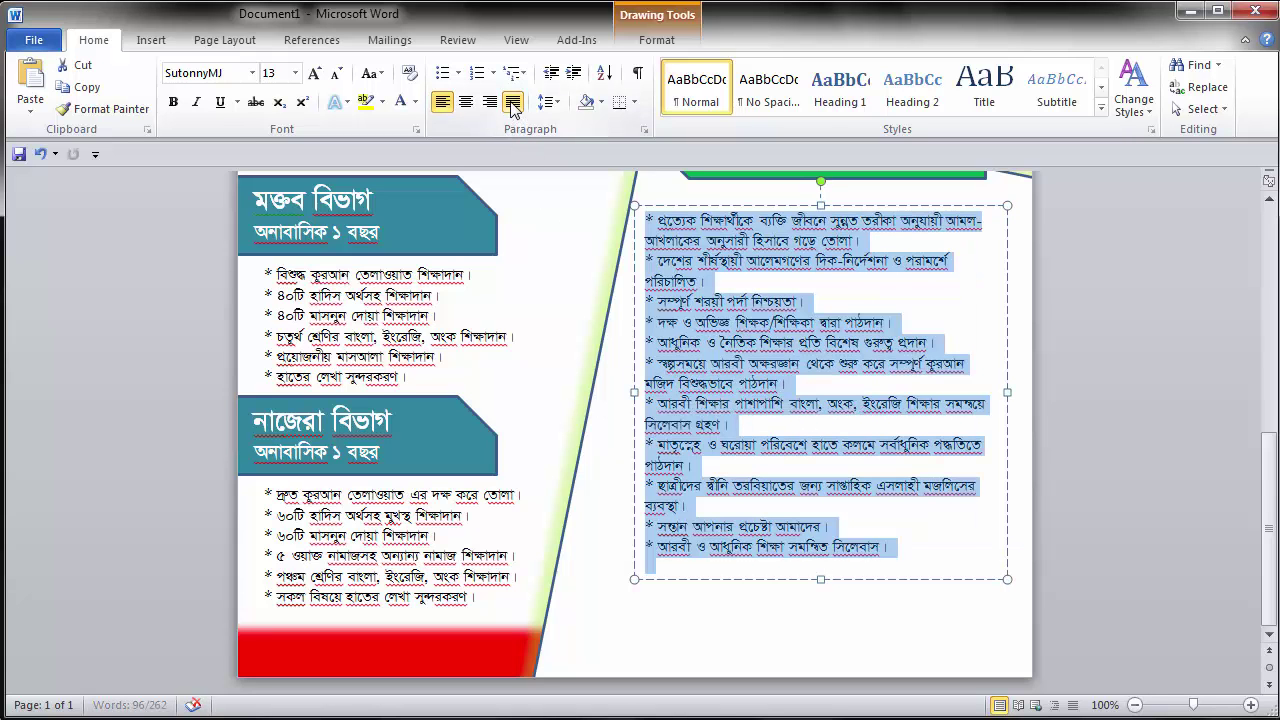
click(512, 103)
click(812, 434)
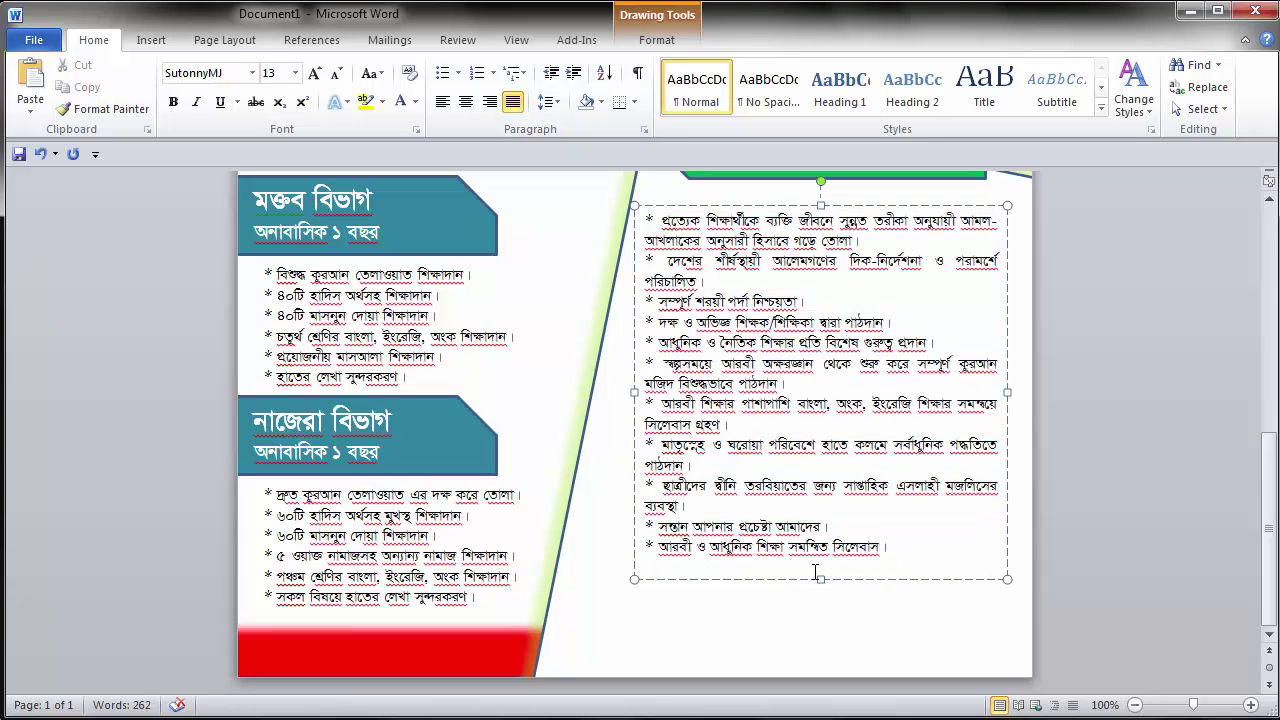
mouse_move(820, 578)
mouse_down()
mouse_move(823, 647)
mouse_move(821, 585)
mouse_up()
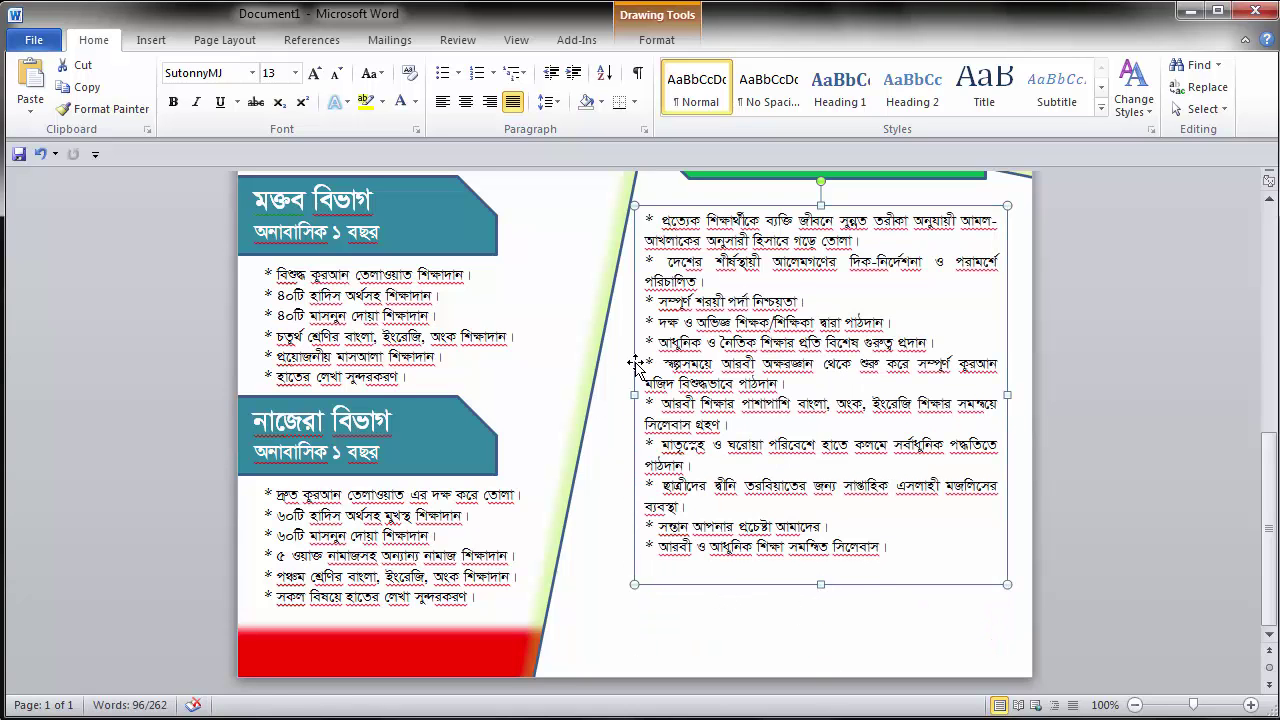
click(561, 312)
ctrl+scroll(575, 315, down, 3)
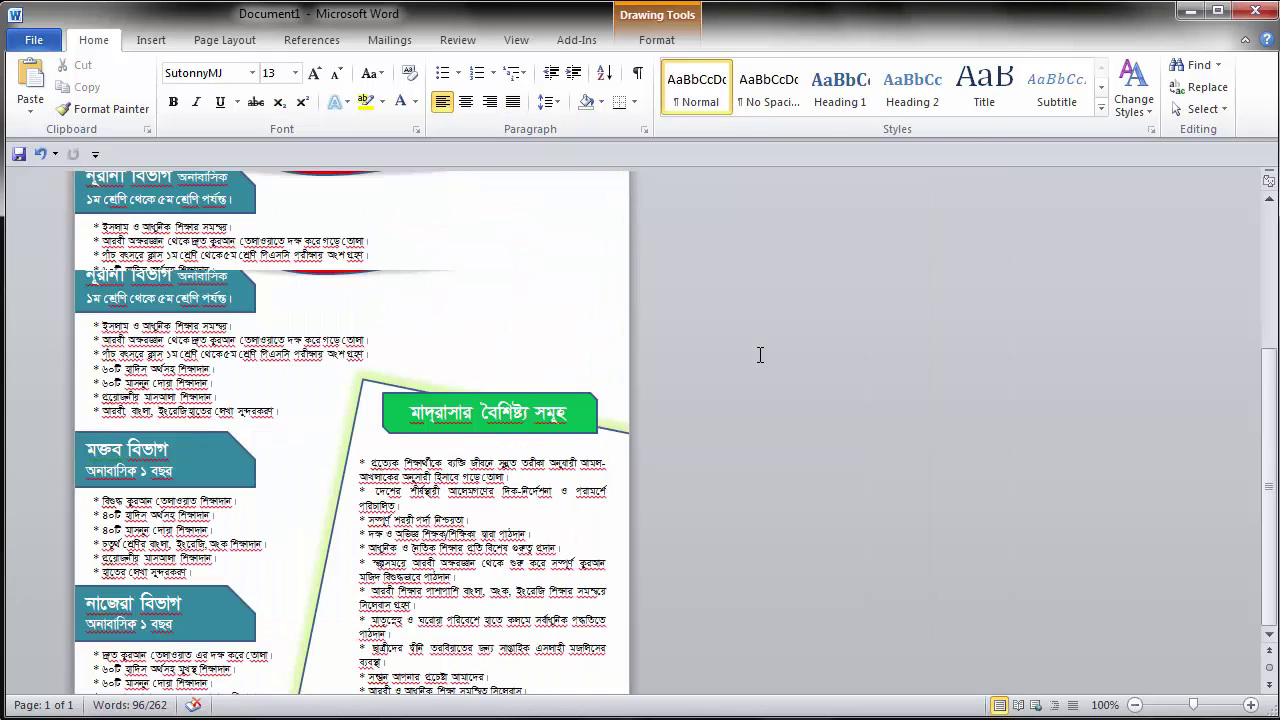
scroll(523, 320, down, 2)
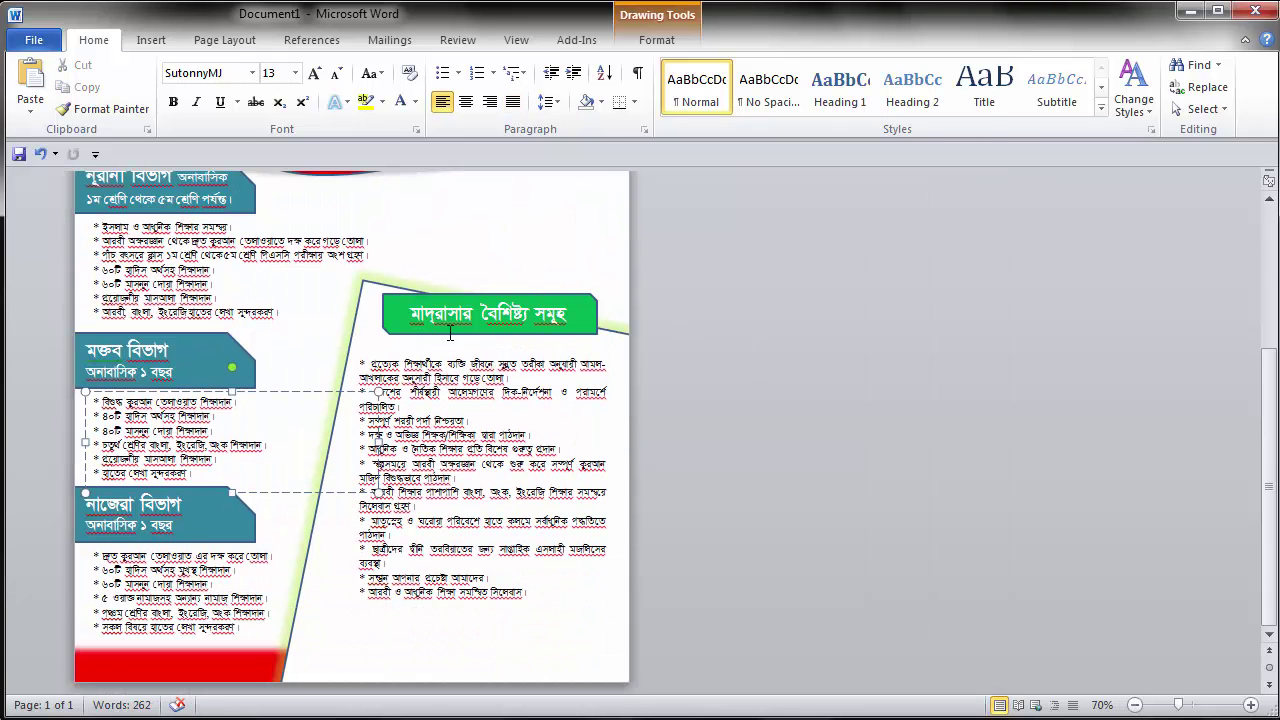
Step: Fill the নাজেরা বিভাগ label shape dark red
click(482, 312)
scroll(432, 325, up, 5)
scroll(316, 421, down, 5)
click(223, 346)
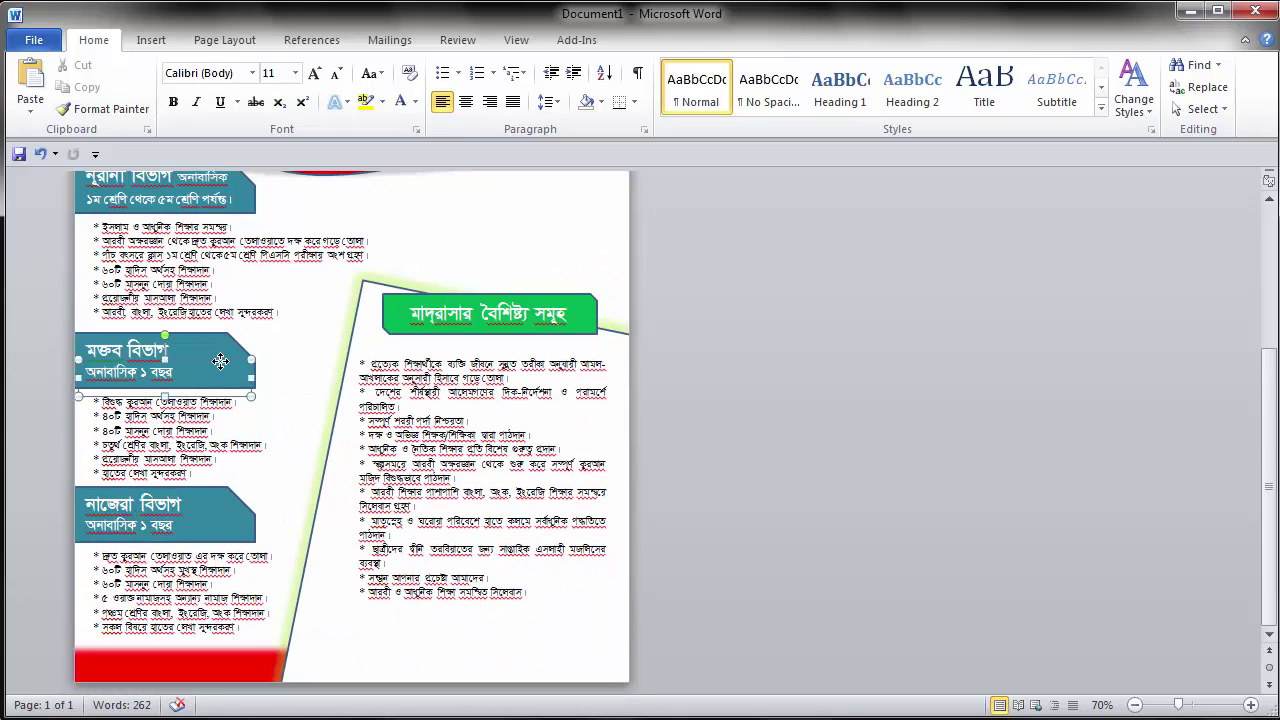
click(238, 343)
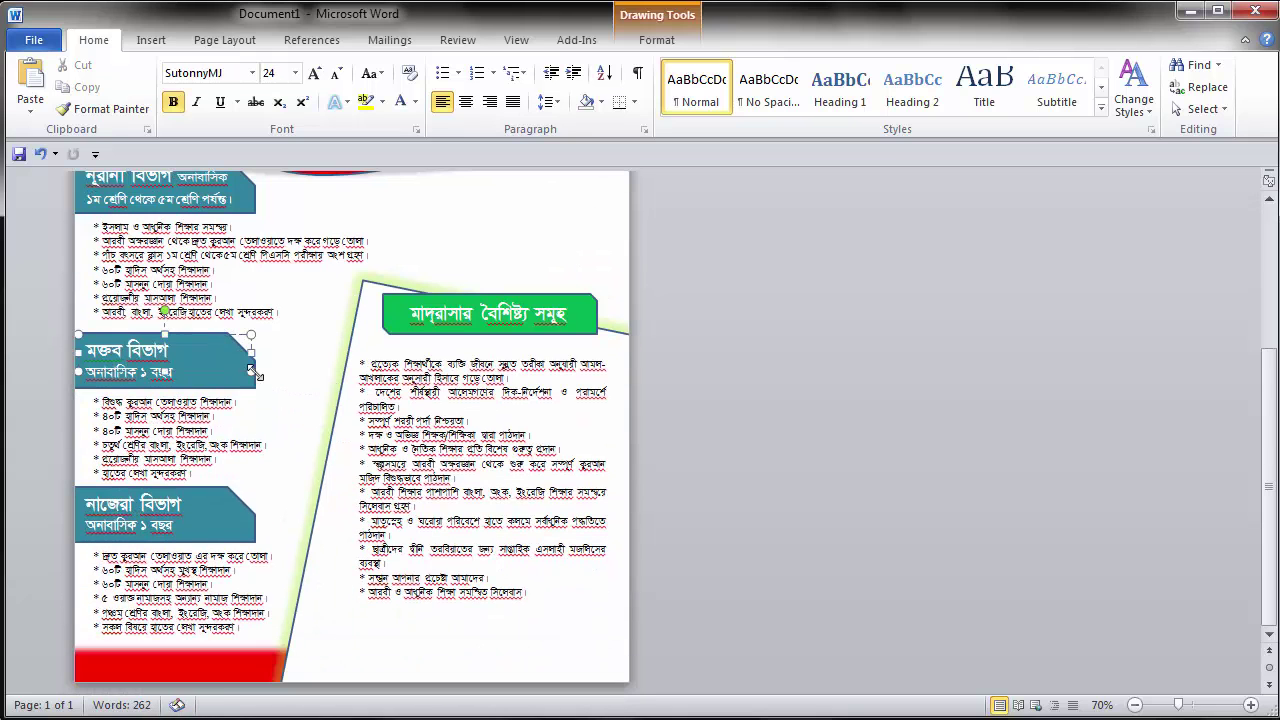
click(246, 510)
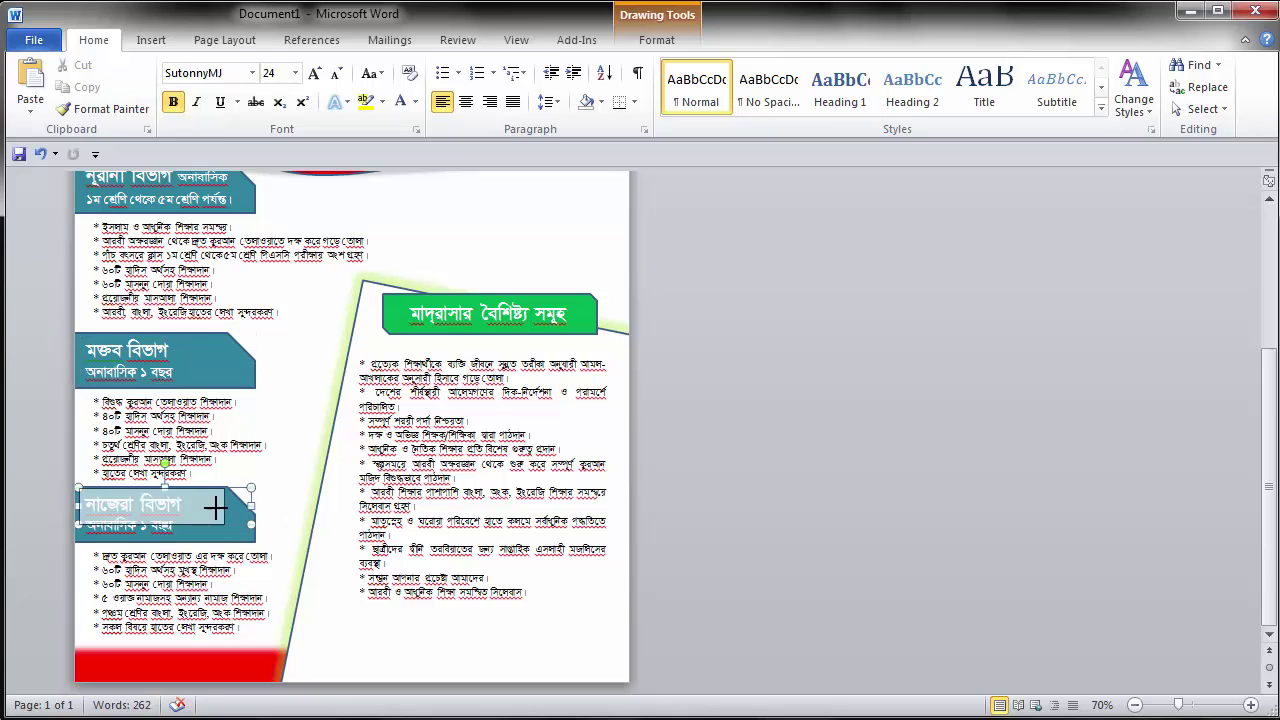
click(242, 503)
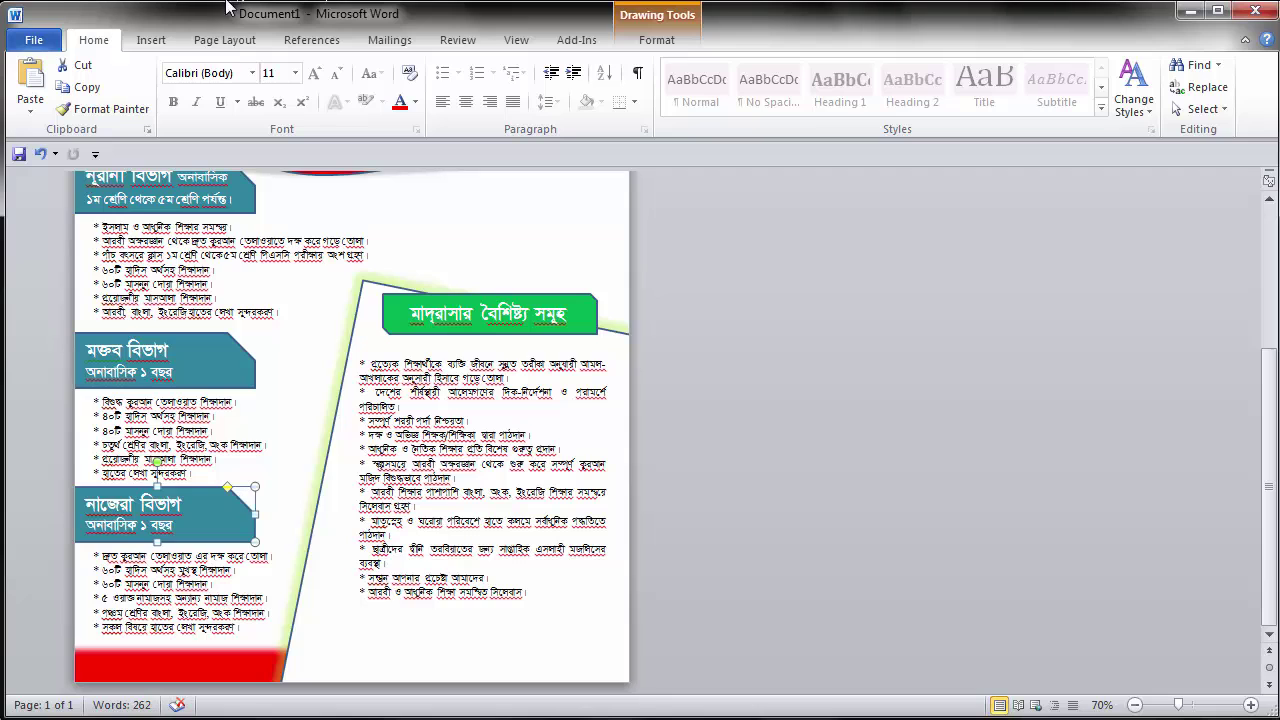
double_click(232, 507)
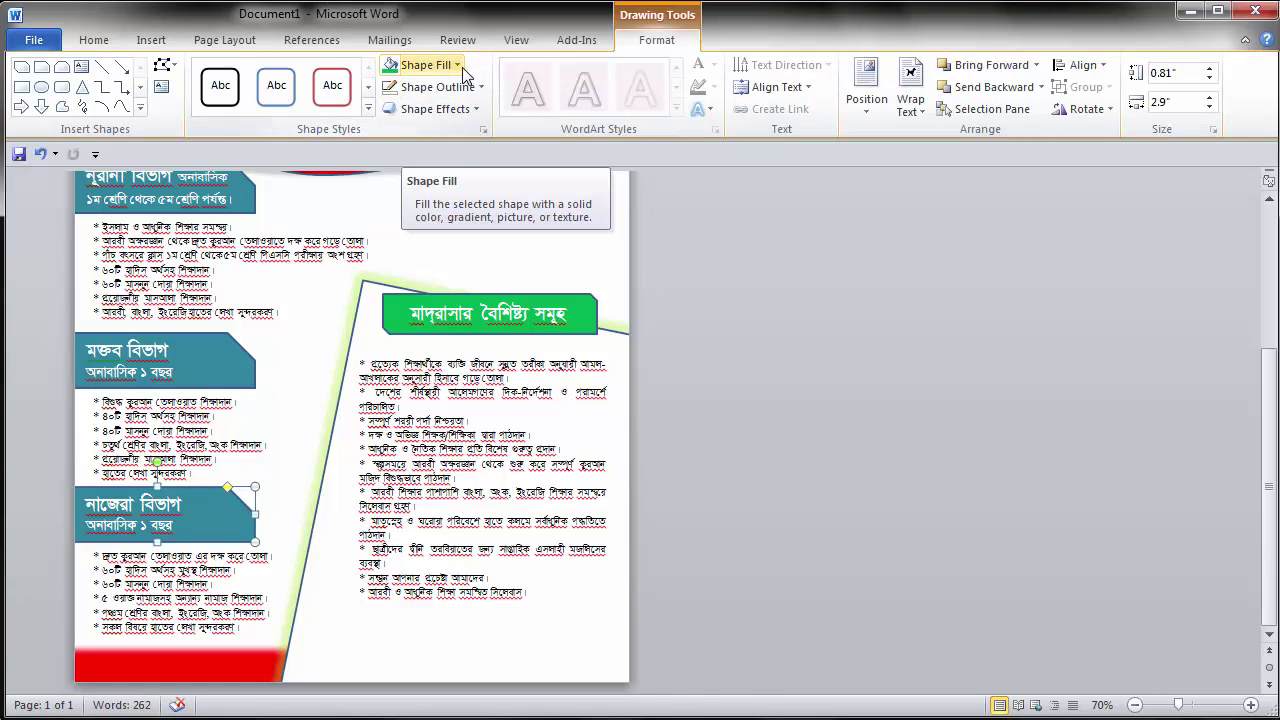
click(457, 65)
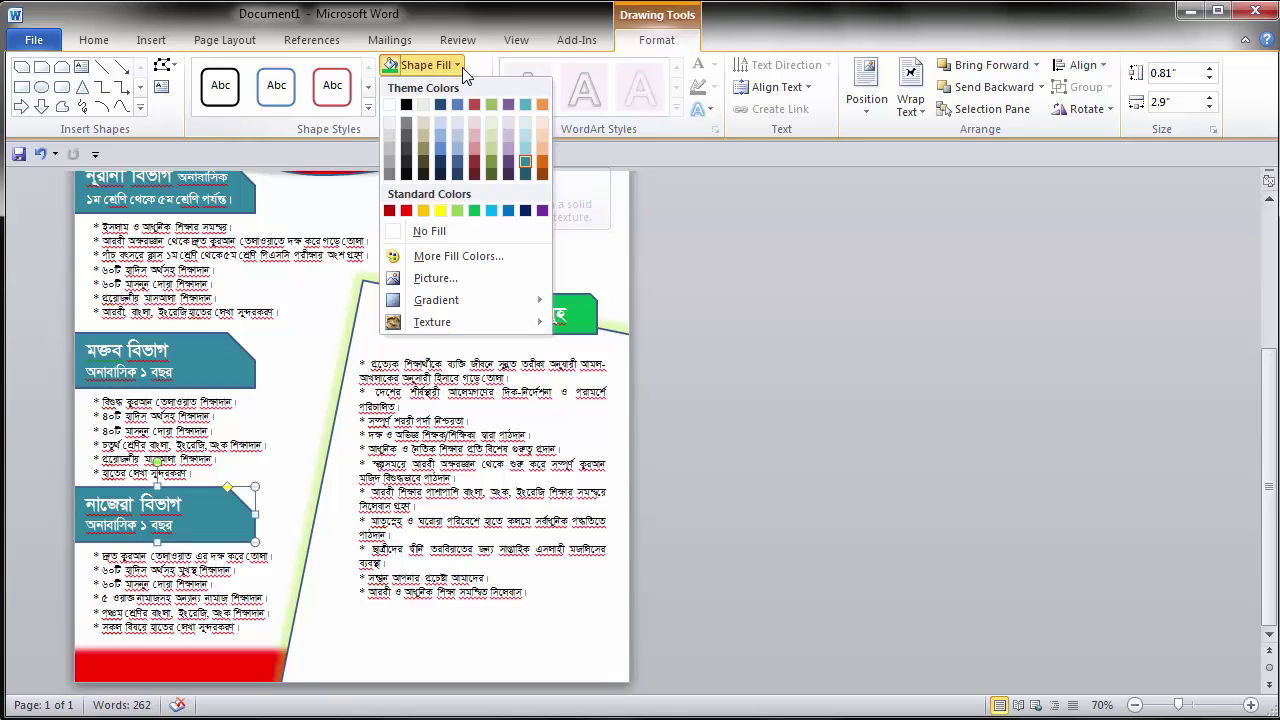
click(476, 164)
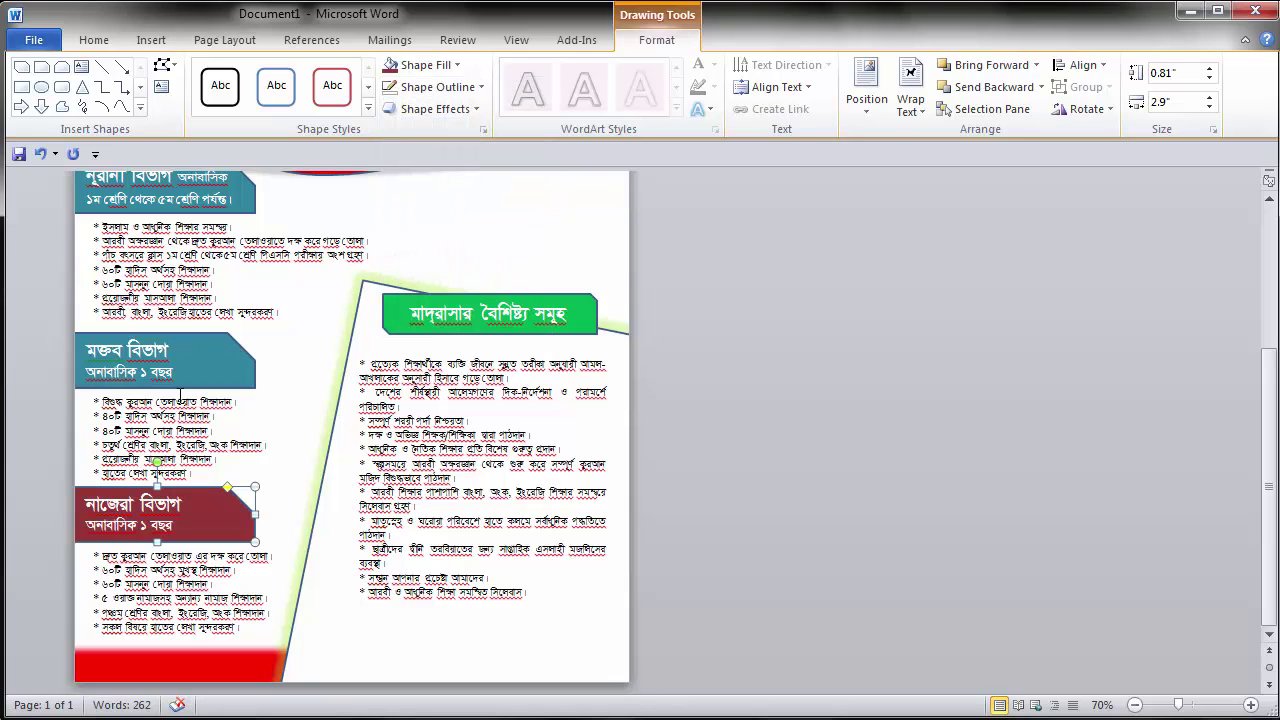
Step: Fill the মক্তব বিভাগ label shape green
click(250, 197)
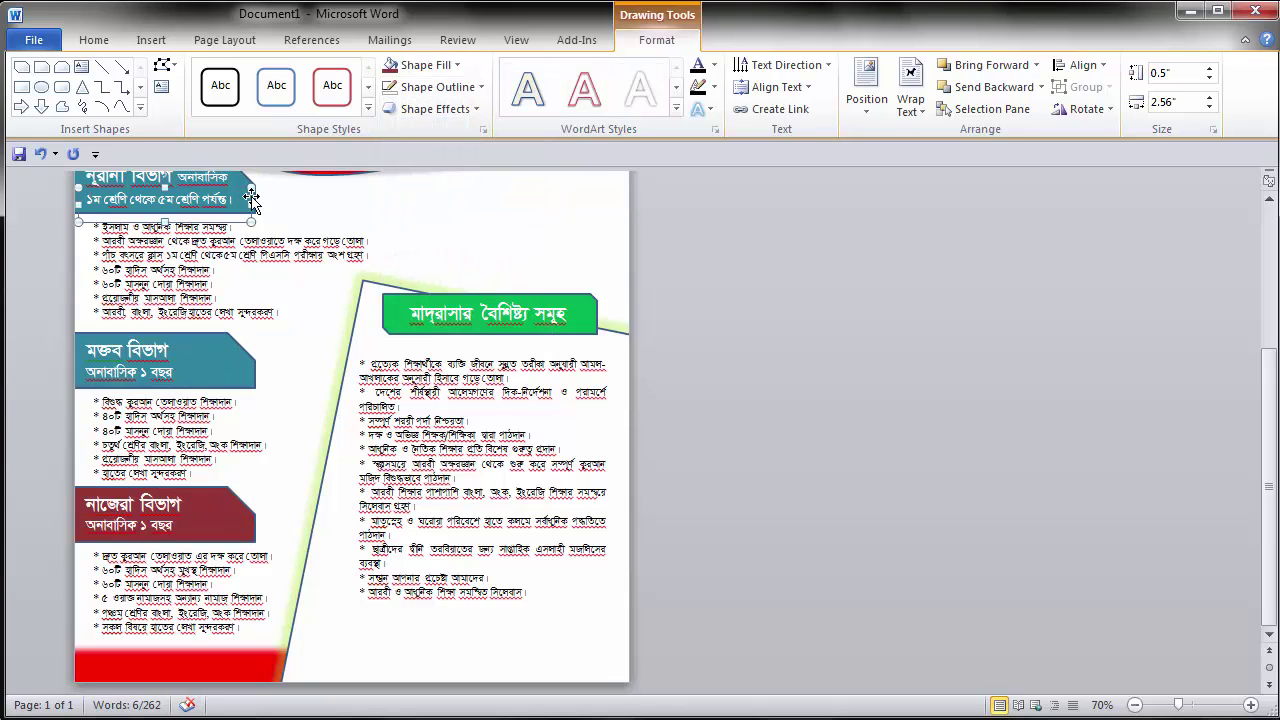
scroll(249, 202, up, 1)
click(250, 384)
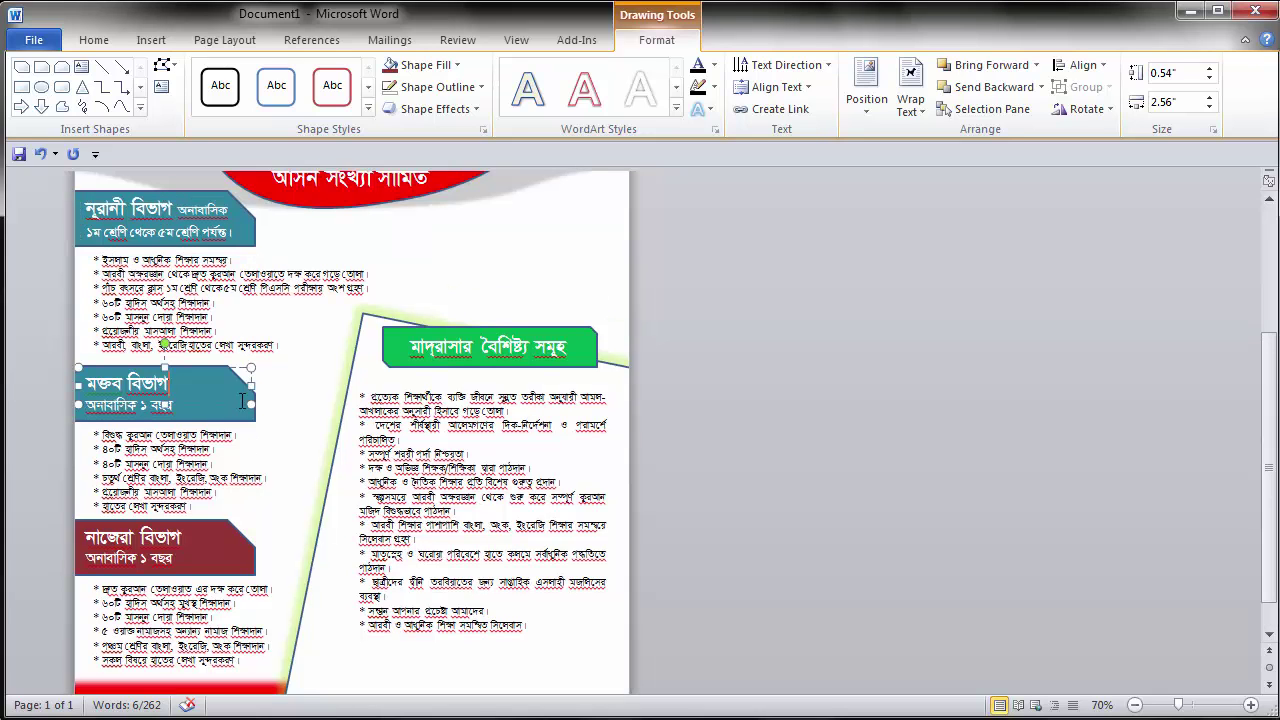
click(255, 396)
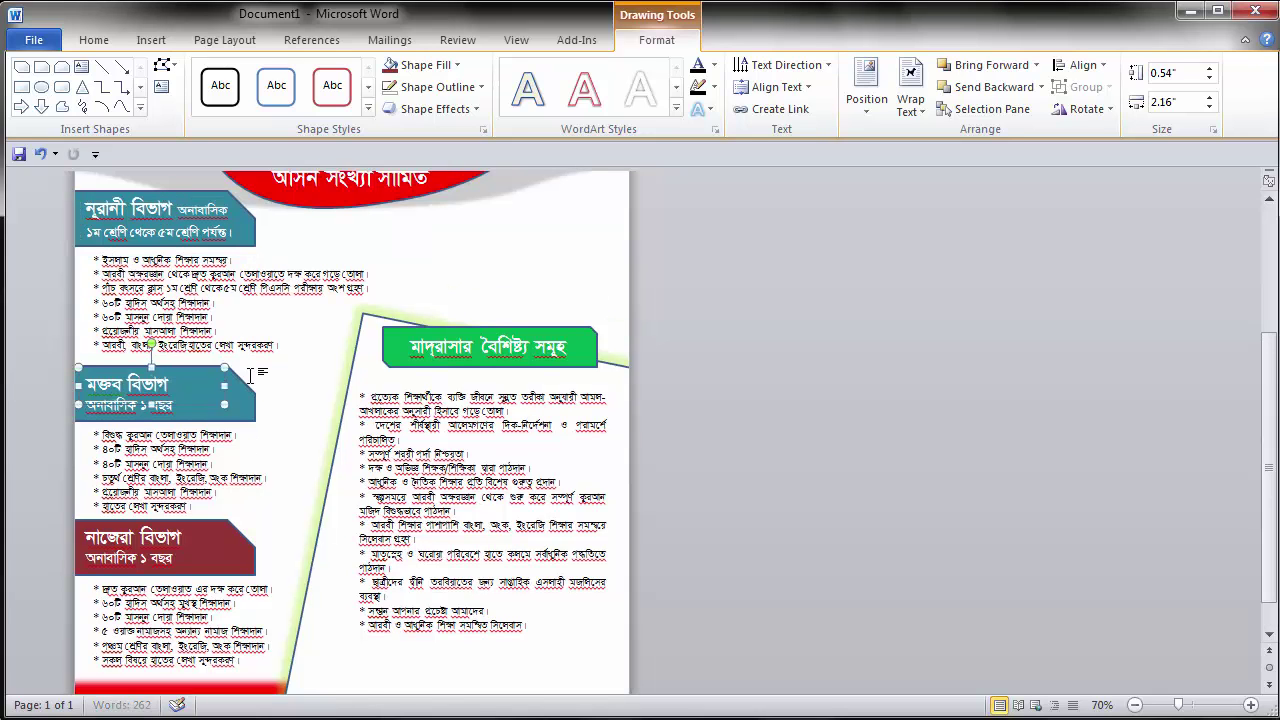
scroll(249, 398, up, 5)
click(232, 568)
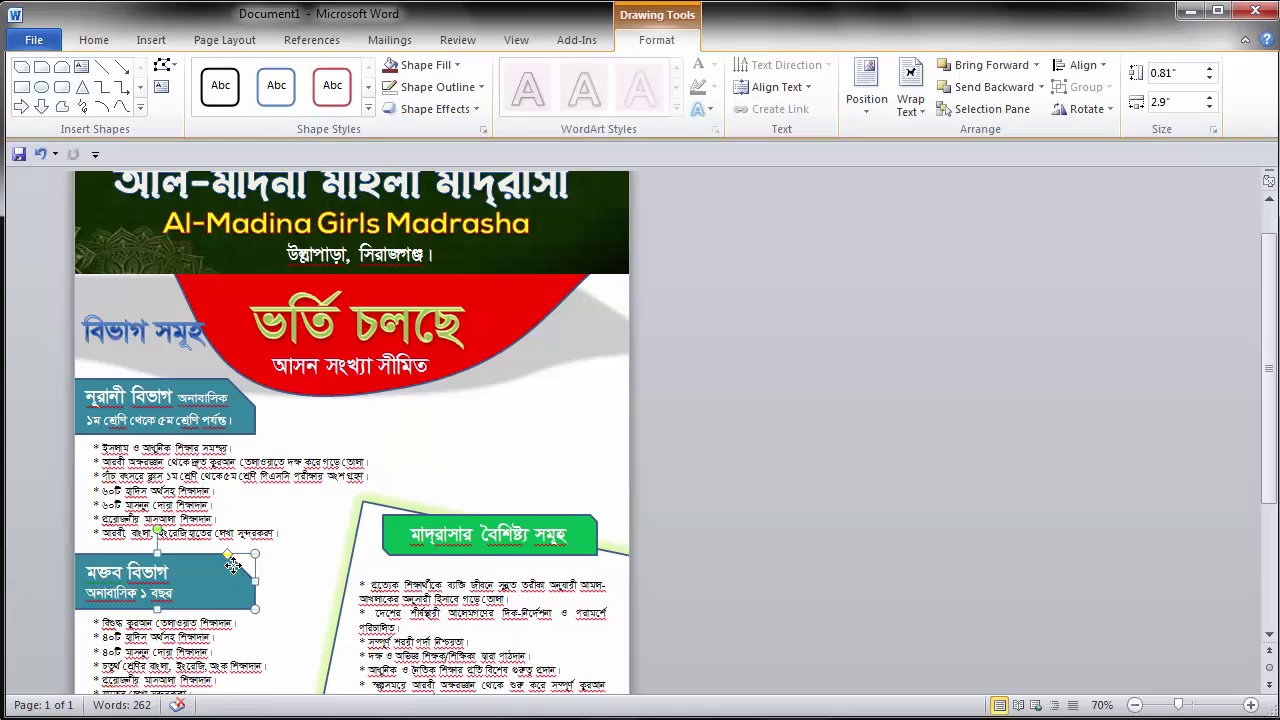
click(458, 66)
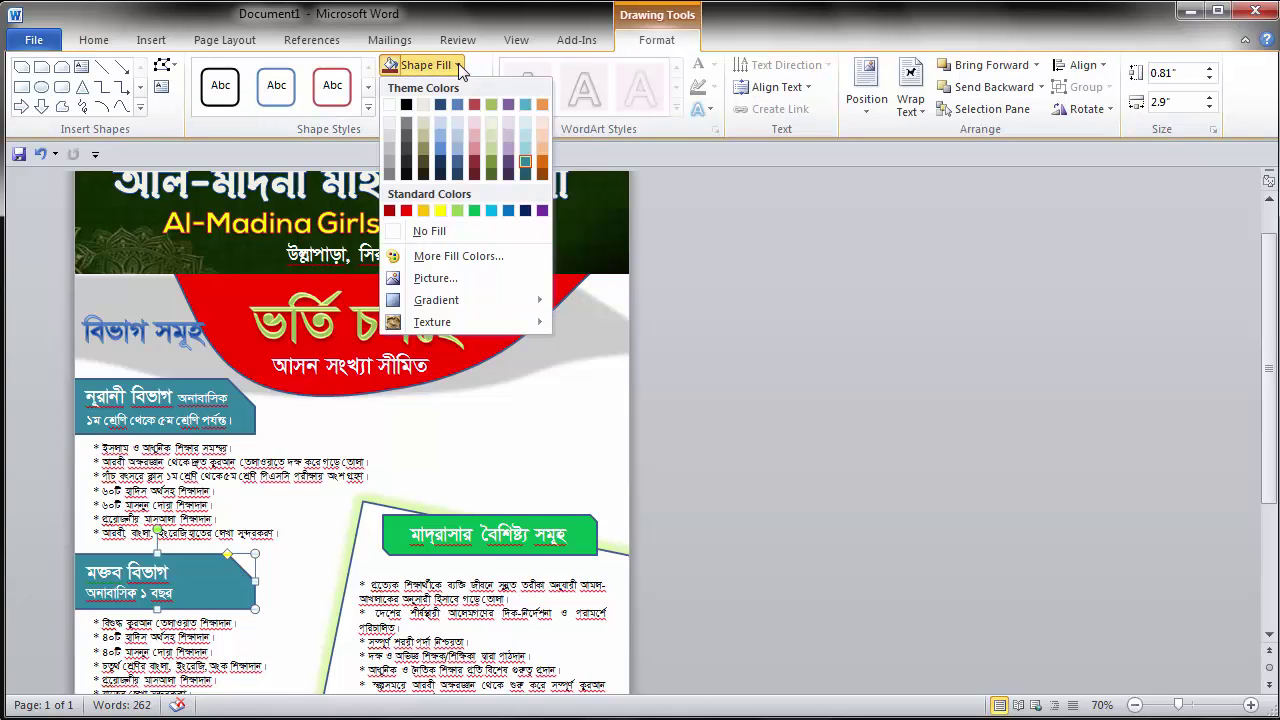
click(476, 211)
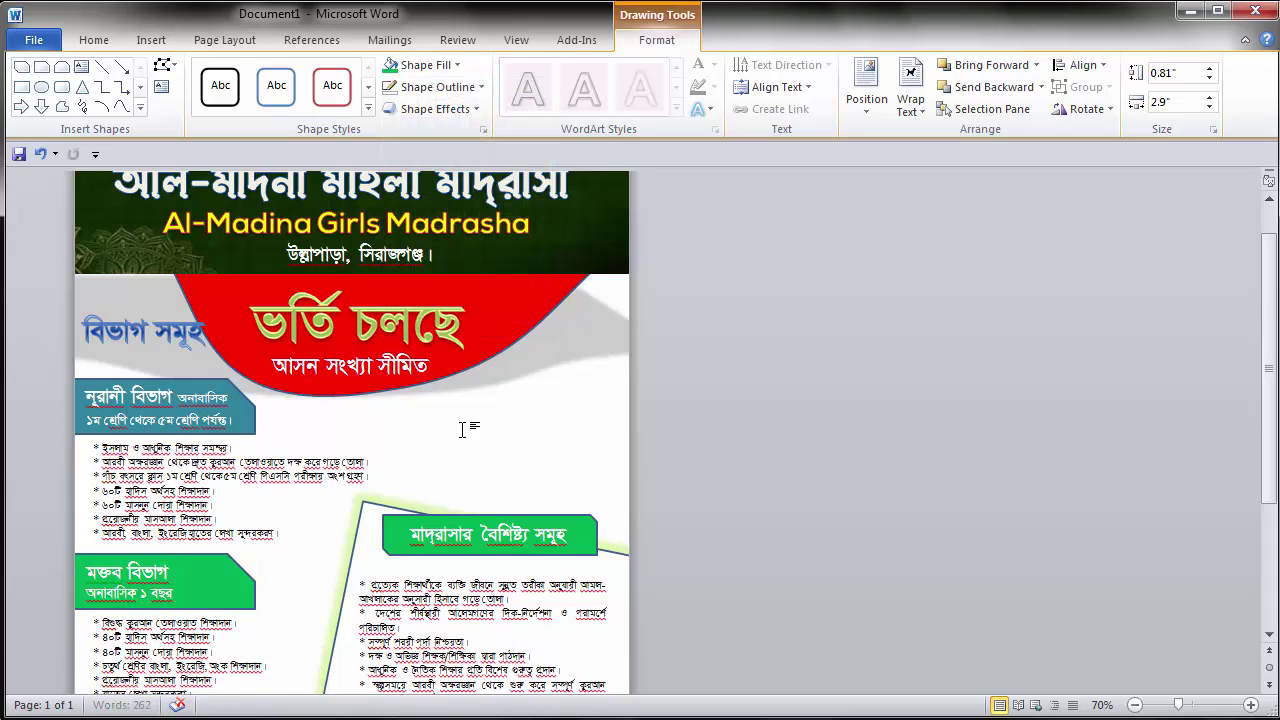
scroll(460, 425, down, 3)
scroll(445, 383, down, 2)
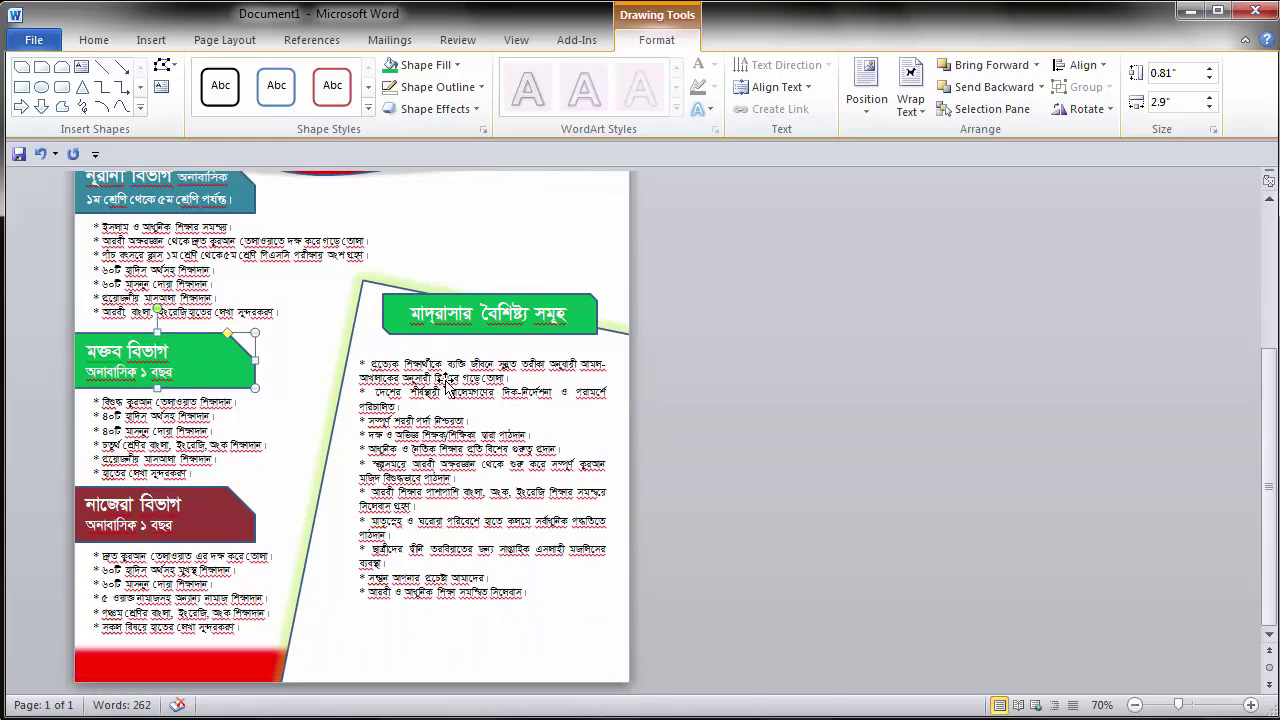
click(463, 237)
scroll(463, 250, up, 6)
scroll(466, 273, down, 2)
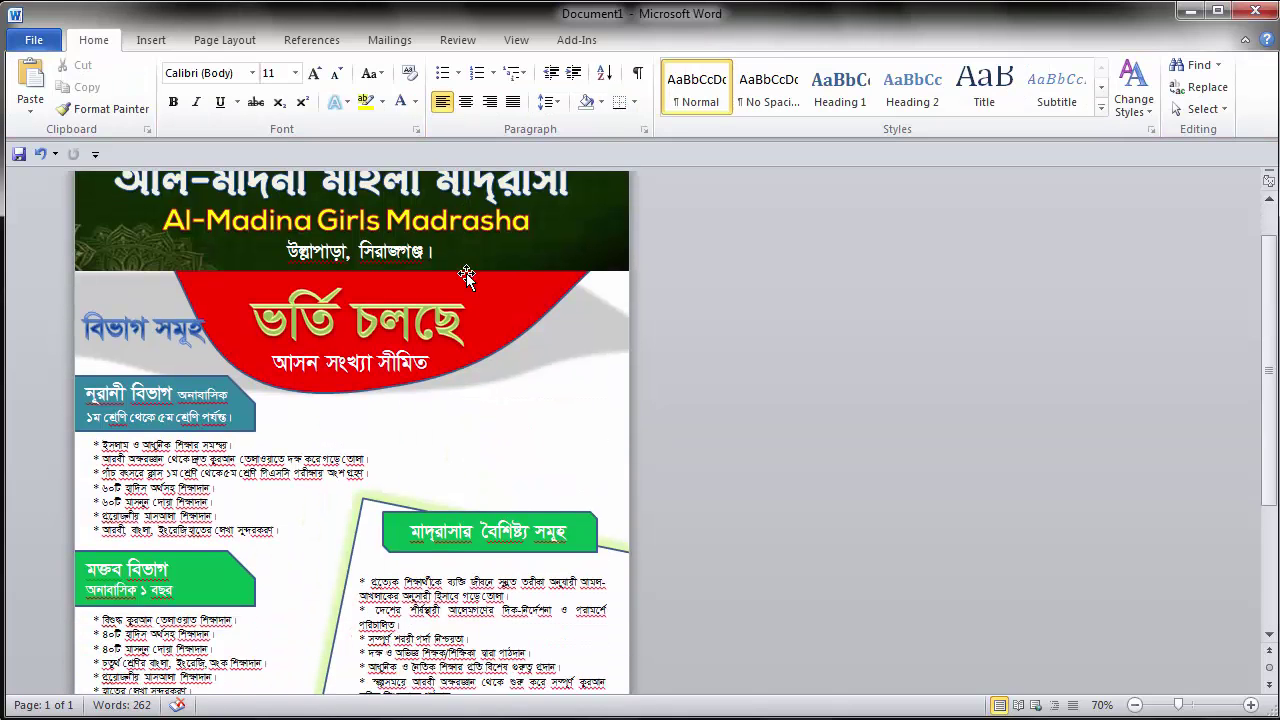
scroll(468, 296, down, 1)
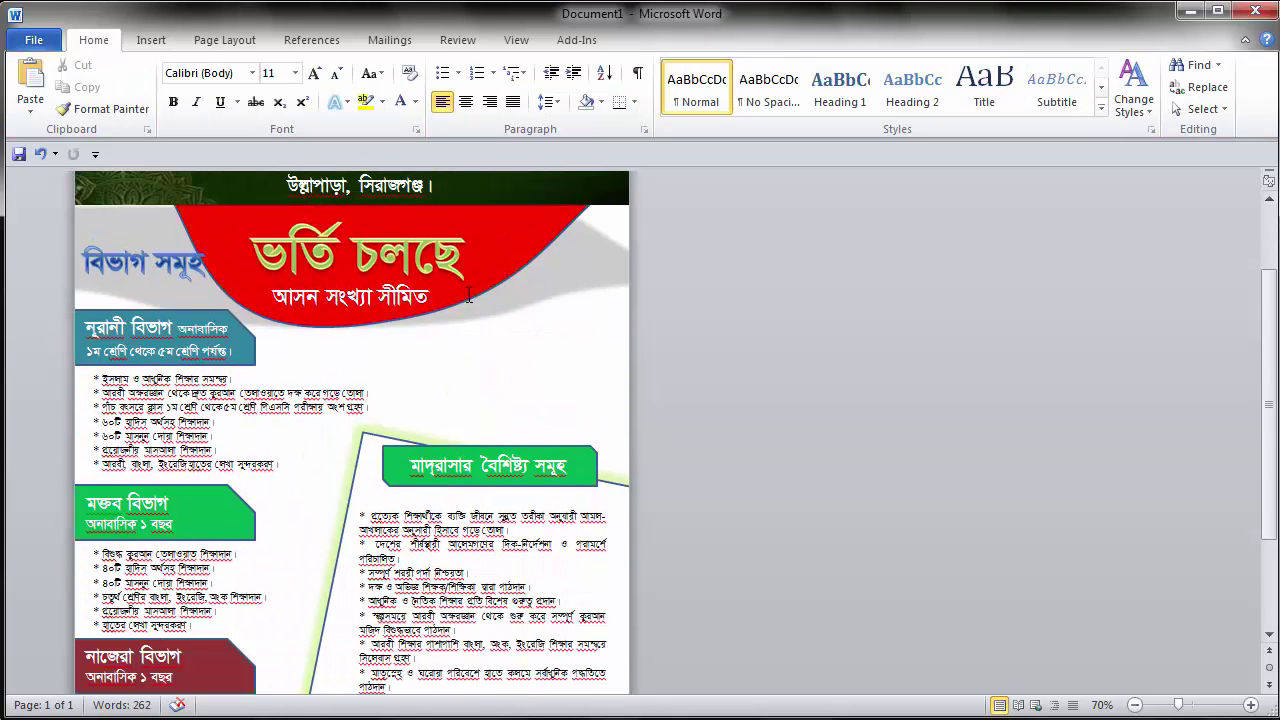
Step: Draw a regular pentagon shape near the bottom of the page
click(152, 42)
scroll(406, 172, up, 1)
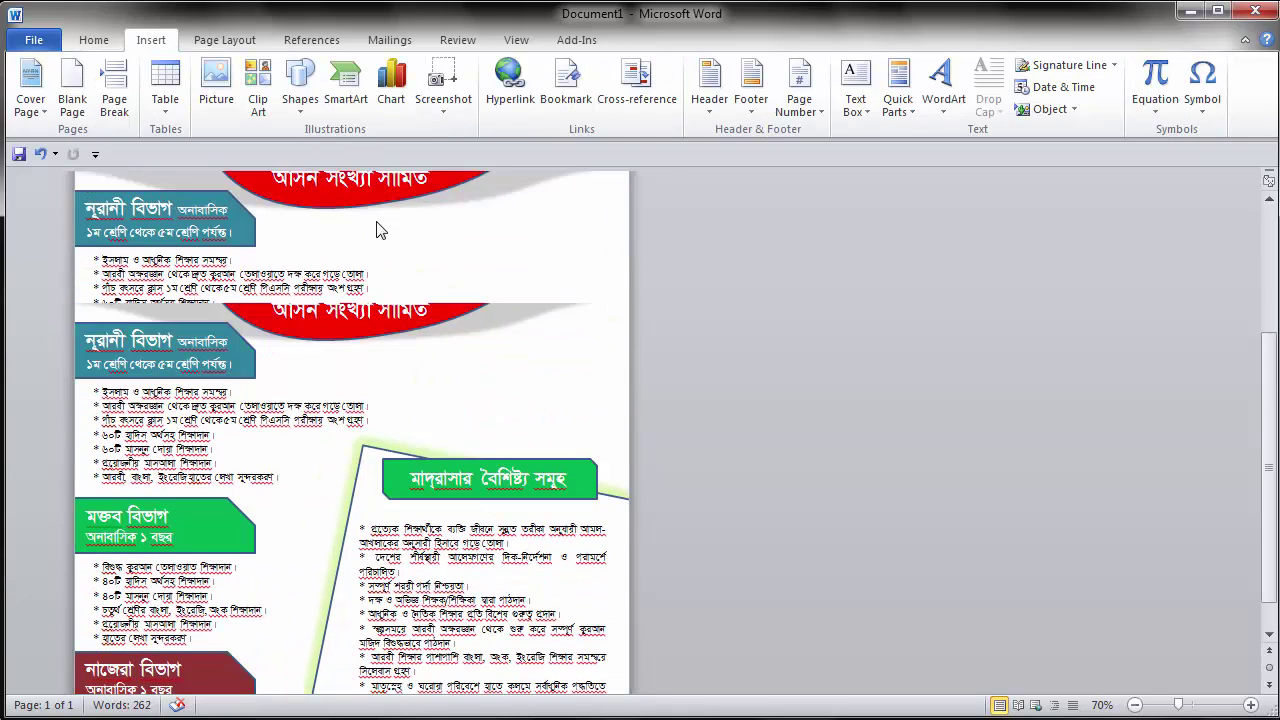
click(299, 112)
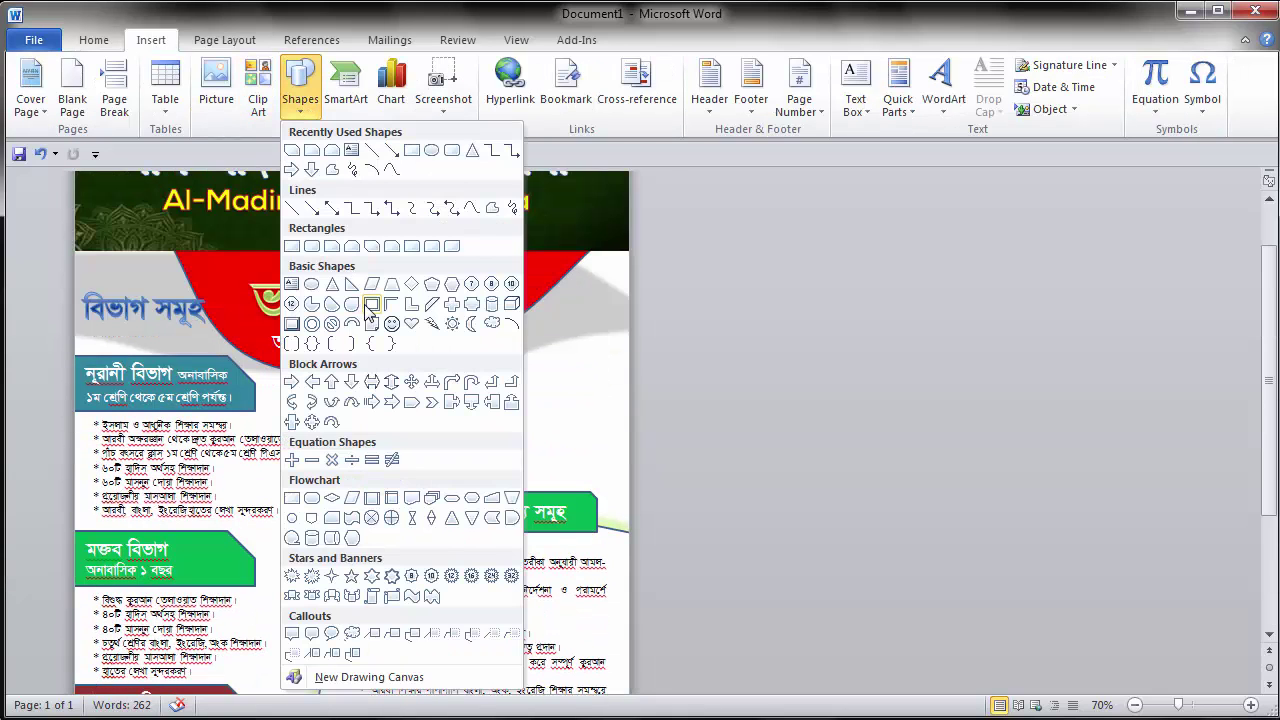
click(433, 287)
scroll(457, 414, down, 3)
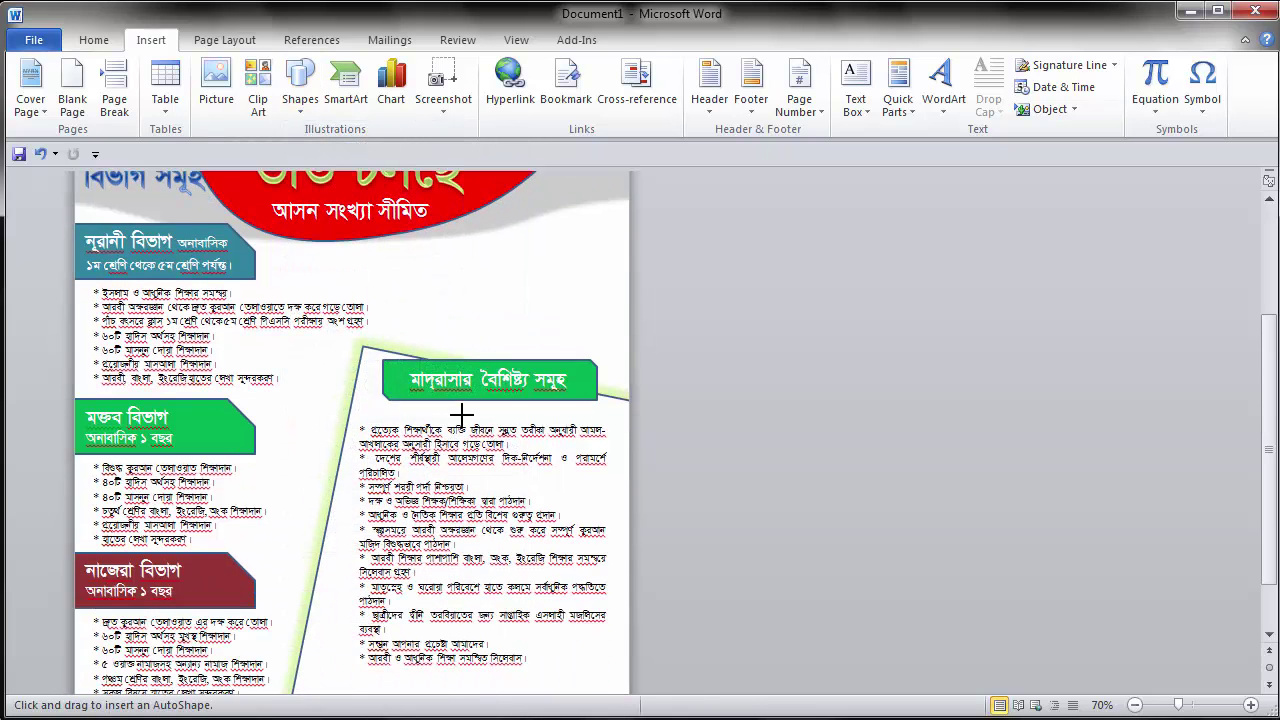
scroll(457, 414, down, 2)
drag(307, 624, 612, 677)
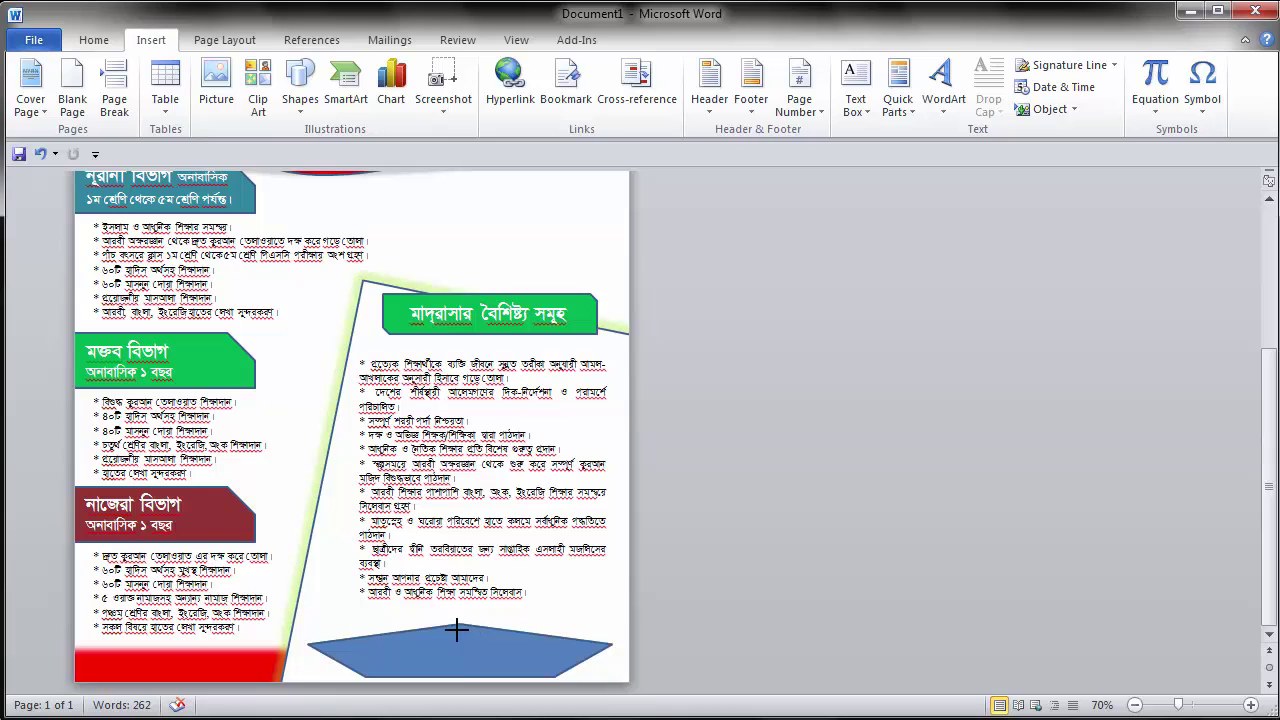
Step: Resize the pentagon to 1.42 inches tall and 5.4 inches wide
drag(458, 613, 458, 609)
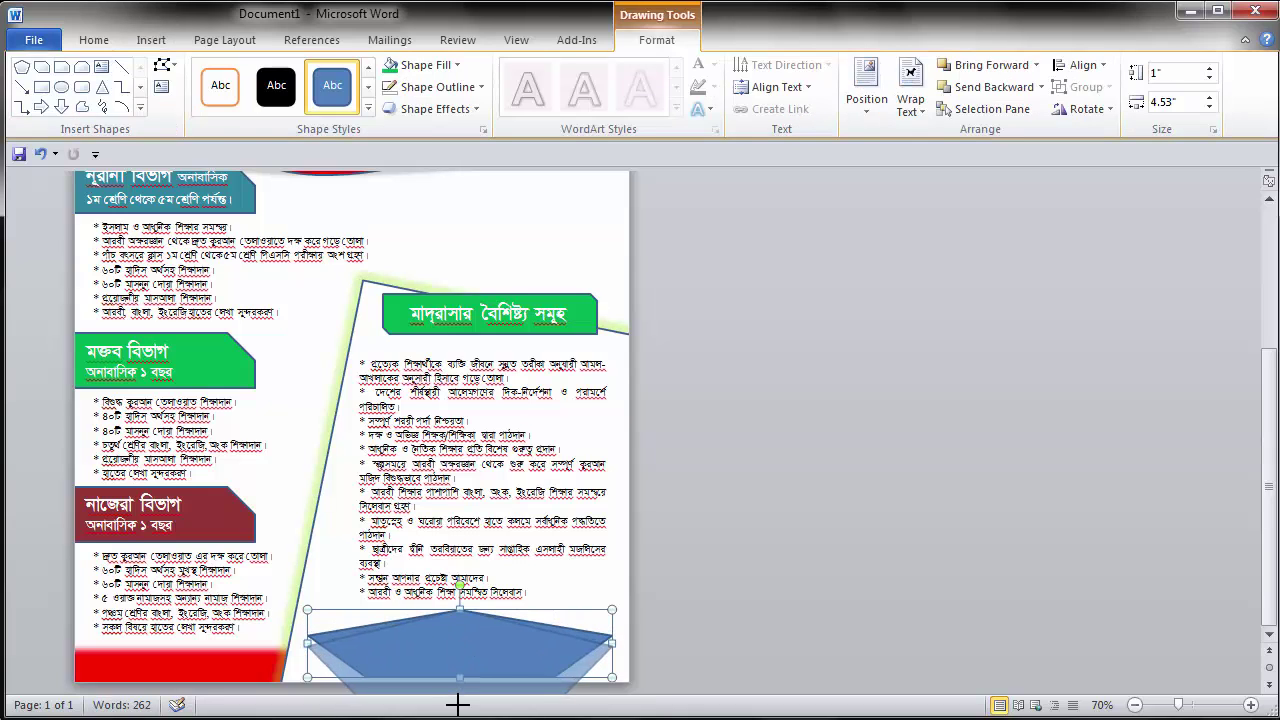
drag(460, 679, 460, 706)
drag(612, 657, 671, 662)
drag(545, 659, 517, 656)
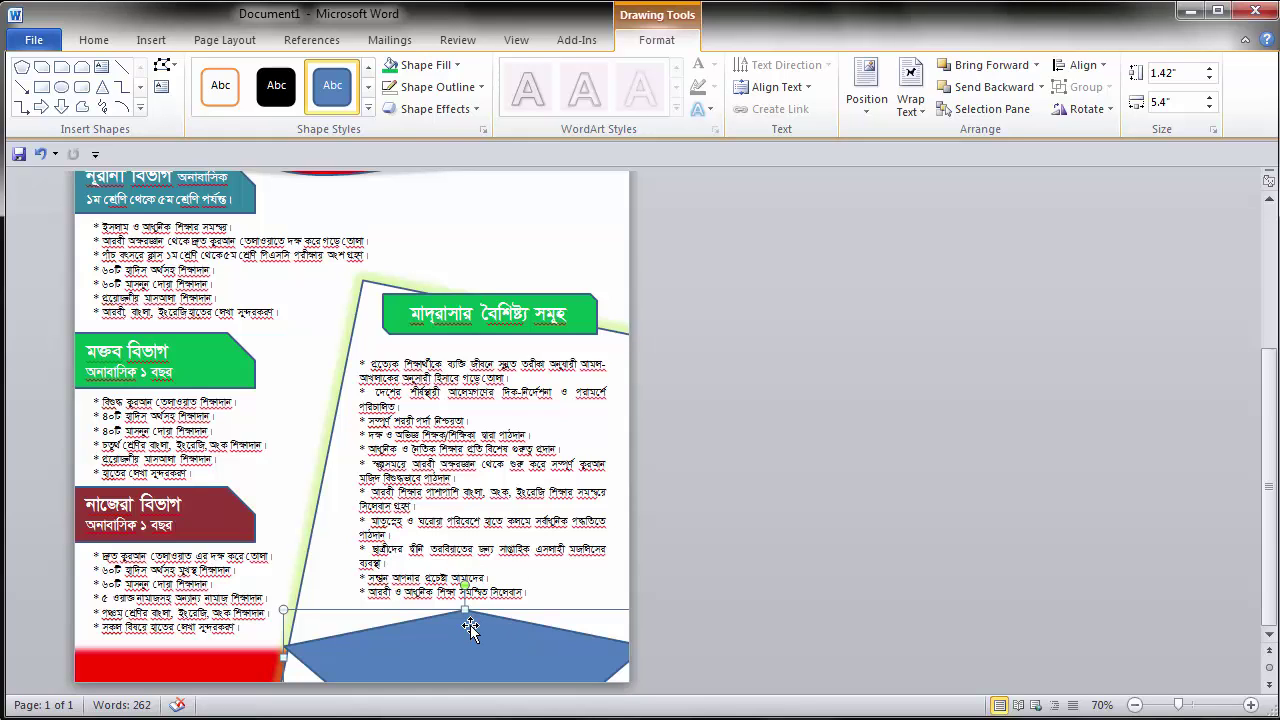
Step: Fill the pentagon red and give it 10 Point soft edges
click(458, 66)
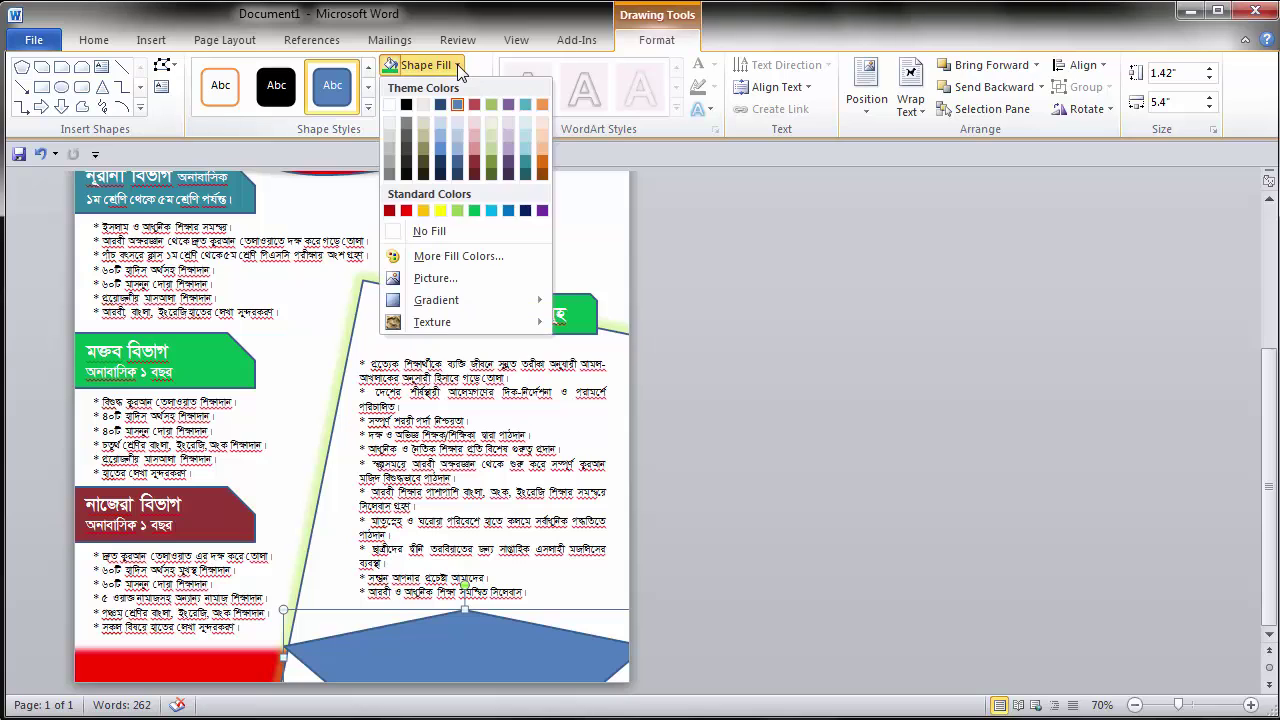
click(405, 211)
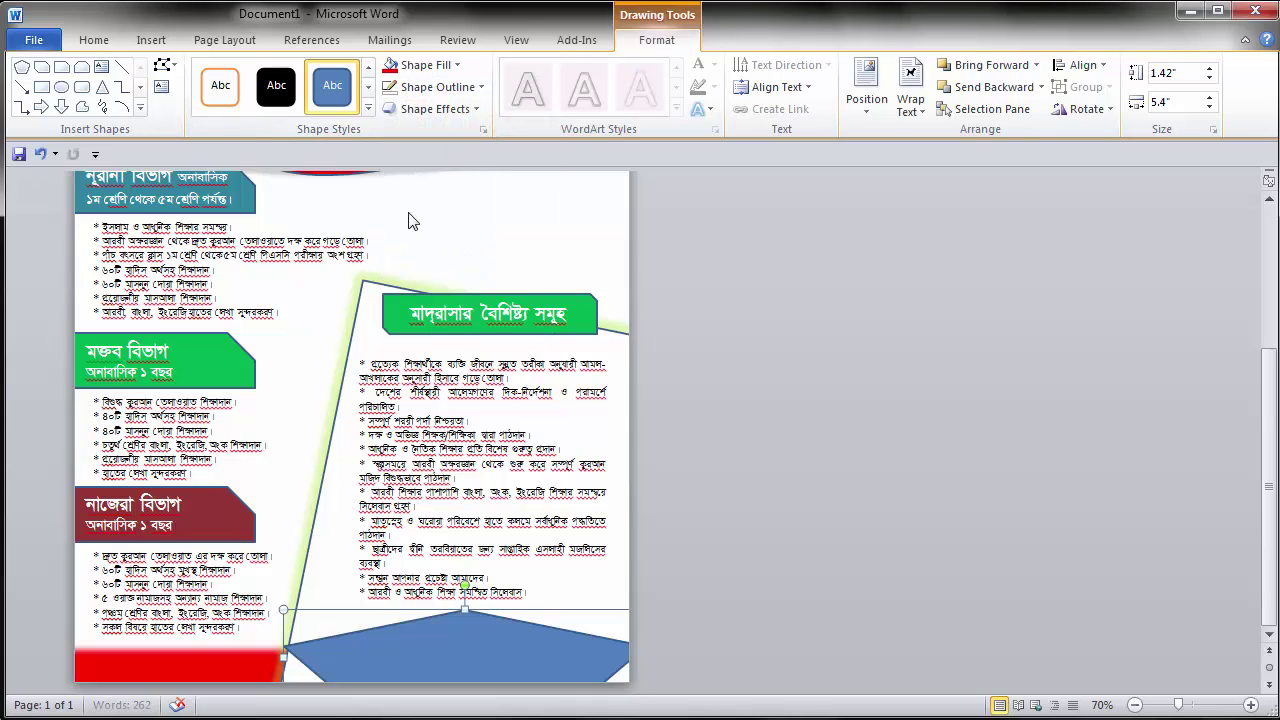
click(478, 110)
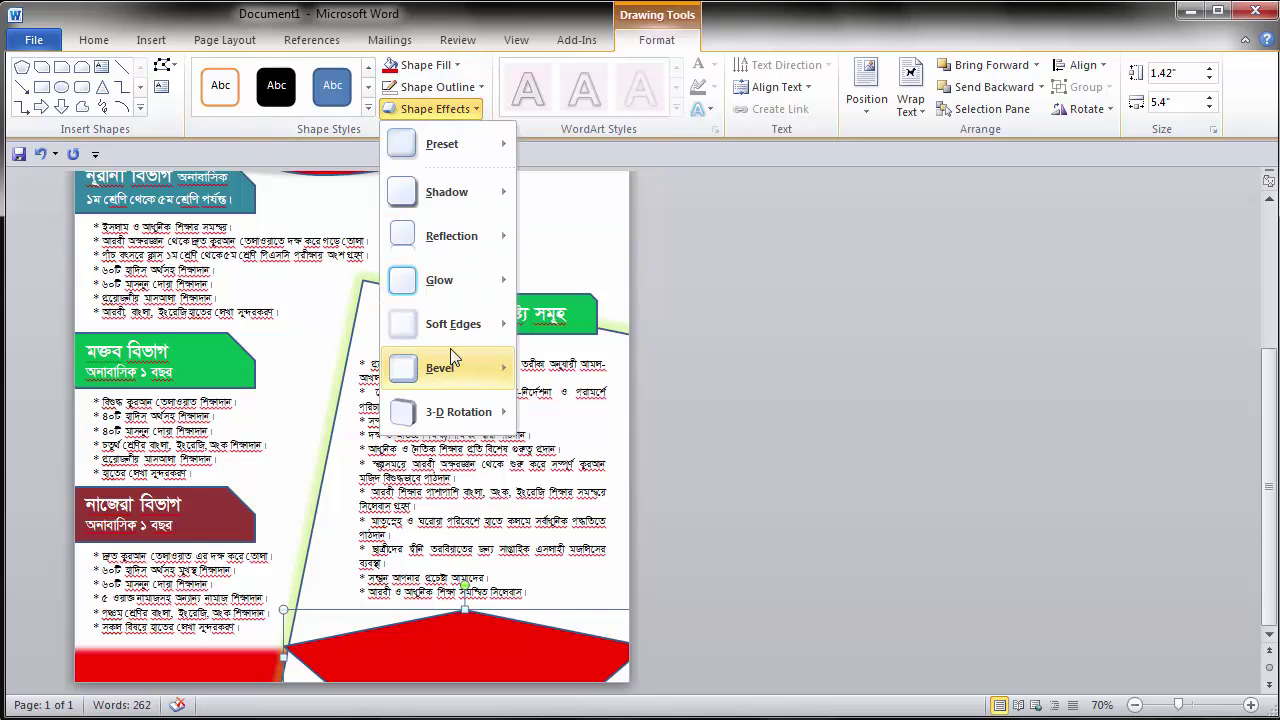
mouse_move(458, 333)
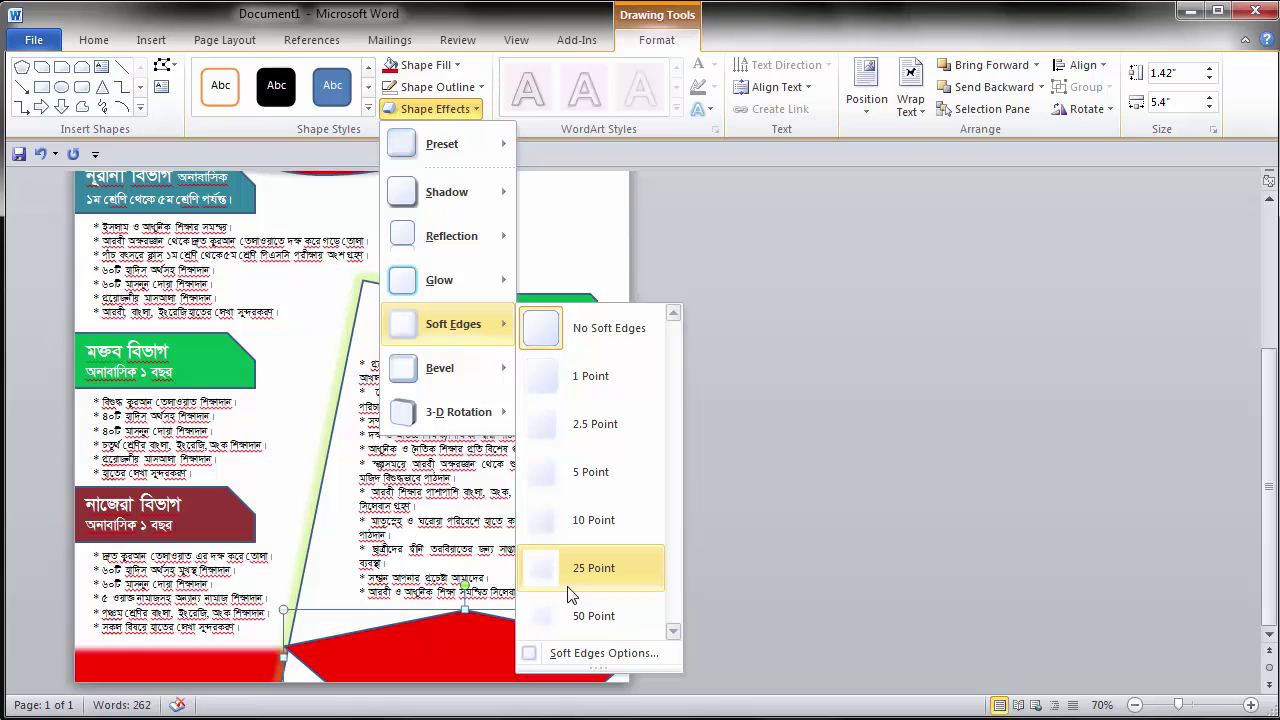
click(580, 520)
Step: Add an Orange, 11 pt glow around the pentagon
click(470, 108)
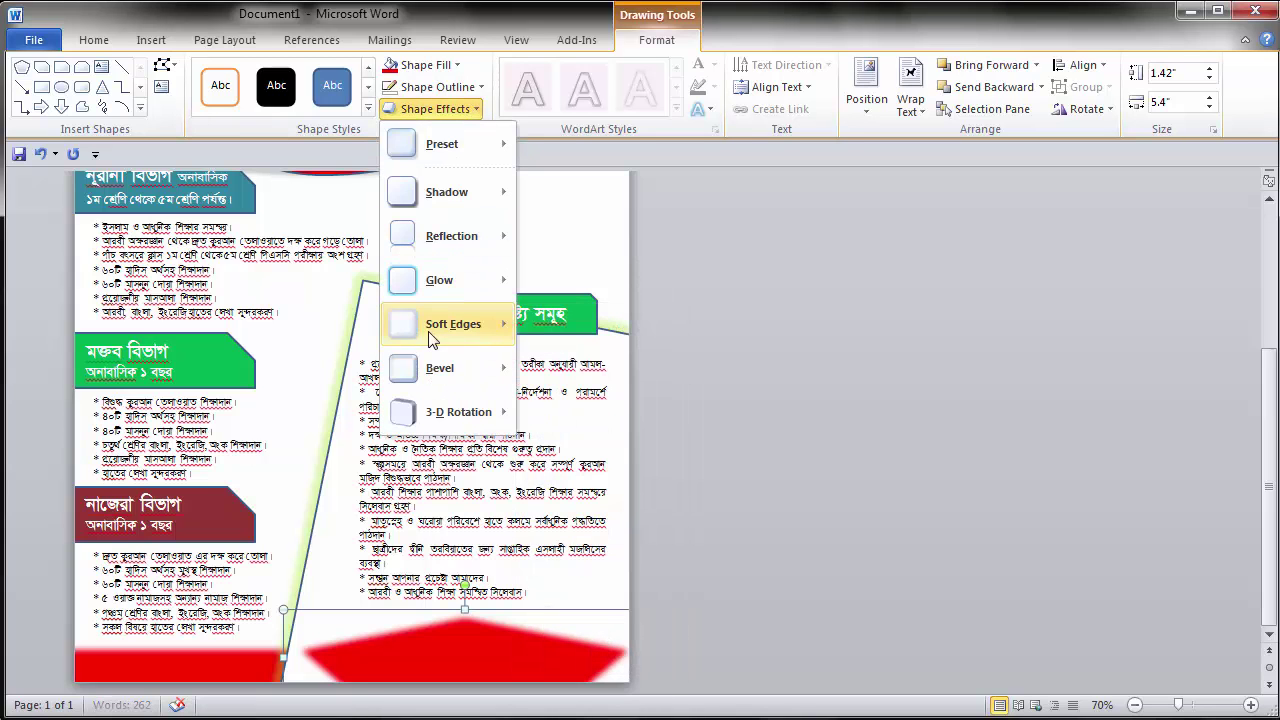
mouse_move(450, 280)
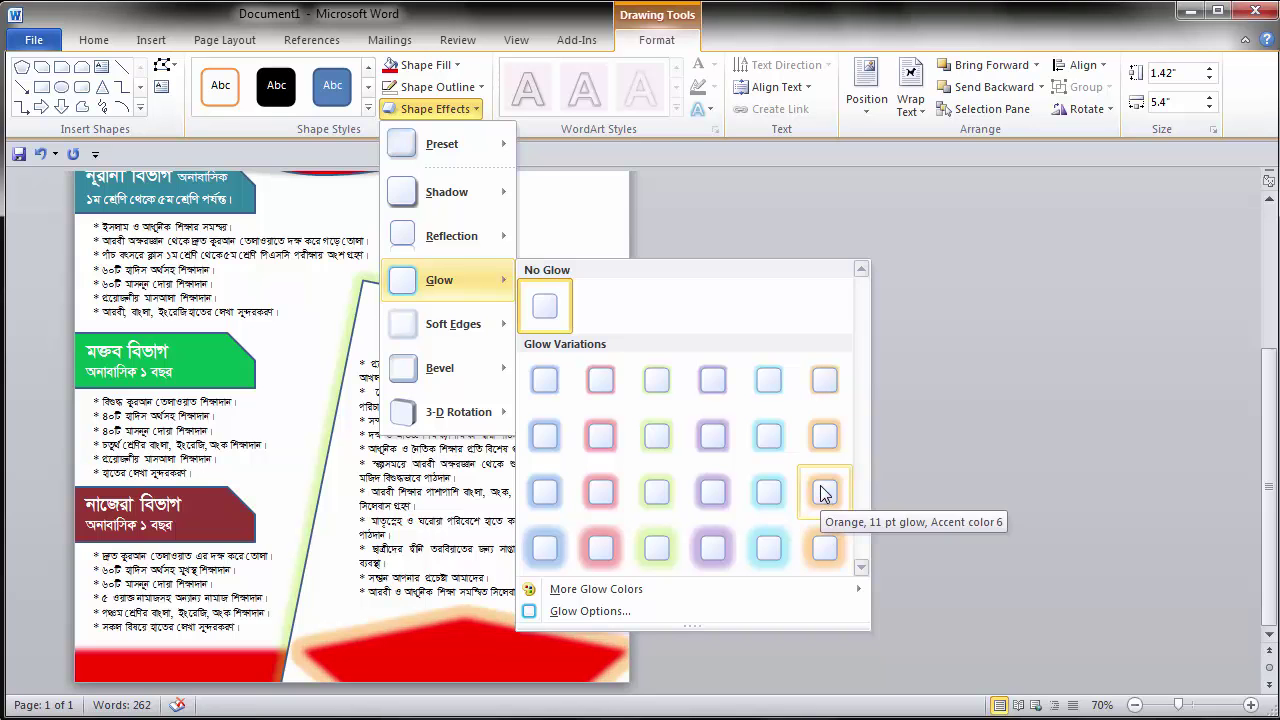
click(824, 435)
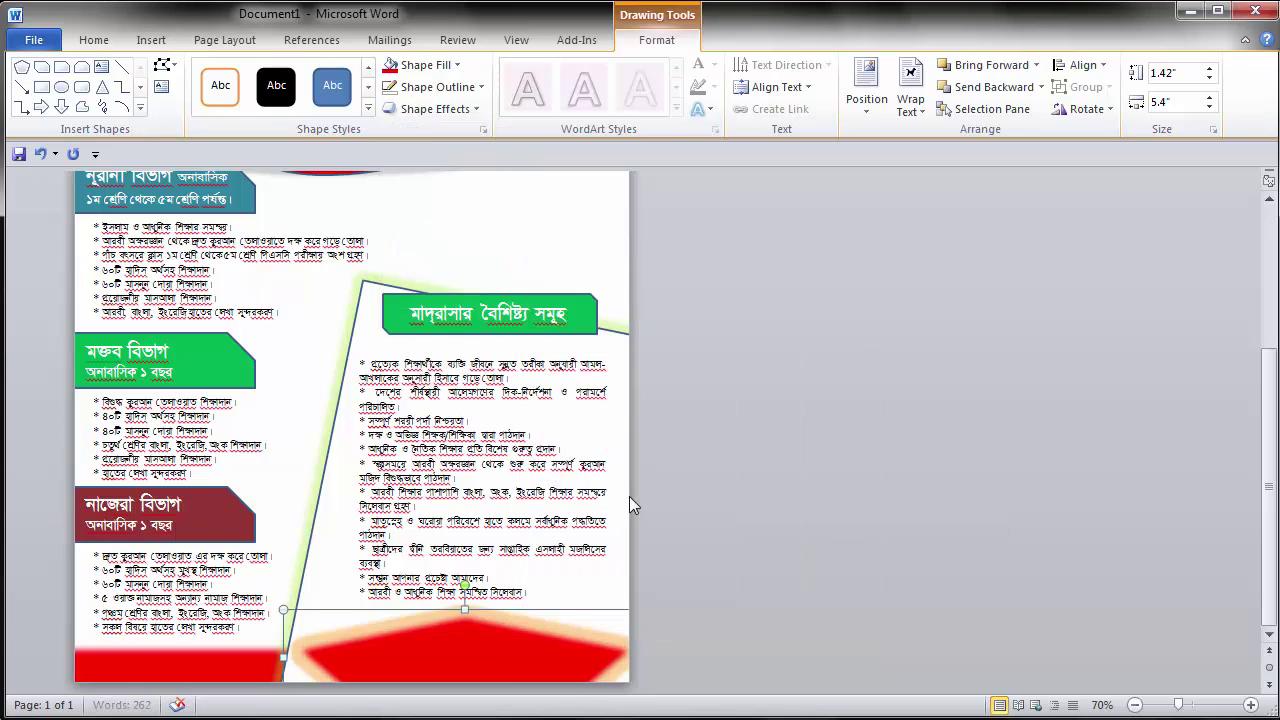
click(544, 201)
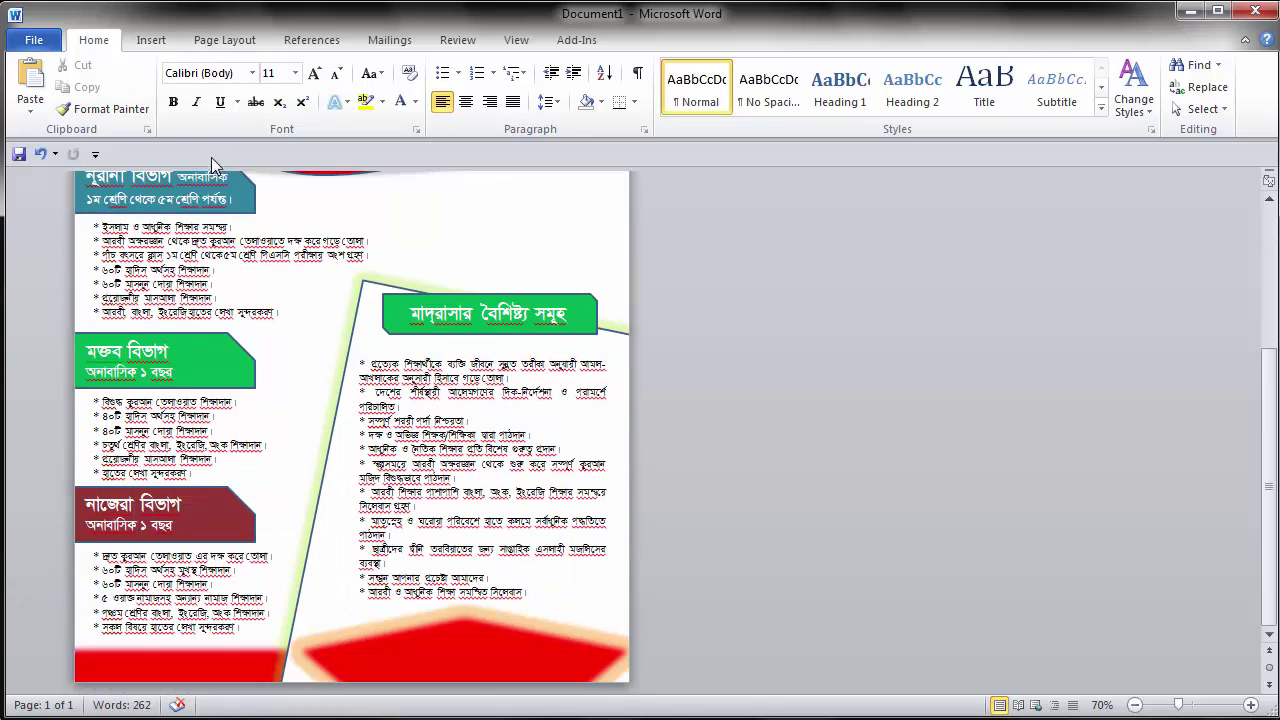
Step: Copy a label box onto the red footer and edit it down to the পরিচালক caption
click(135, 358)
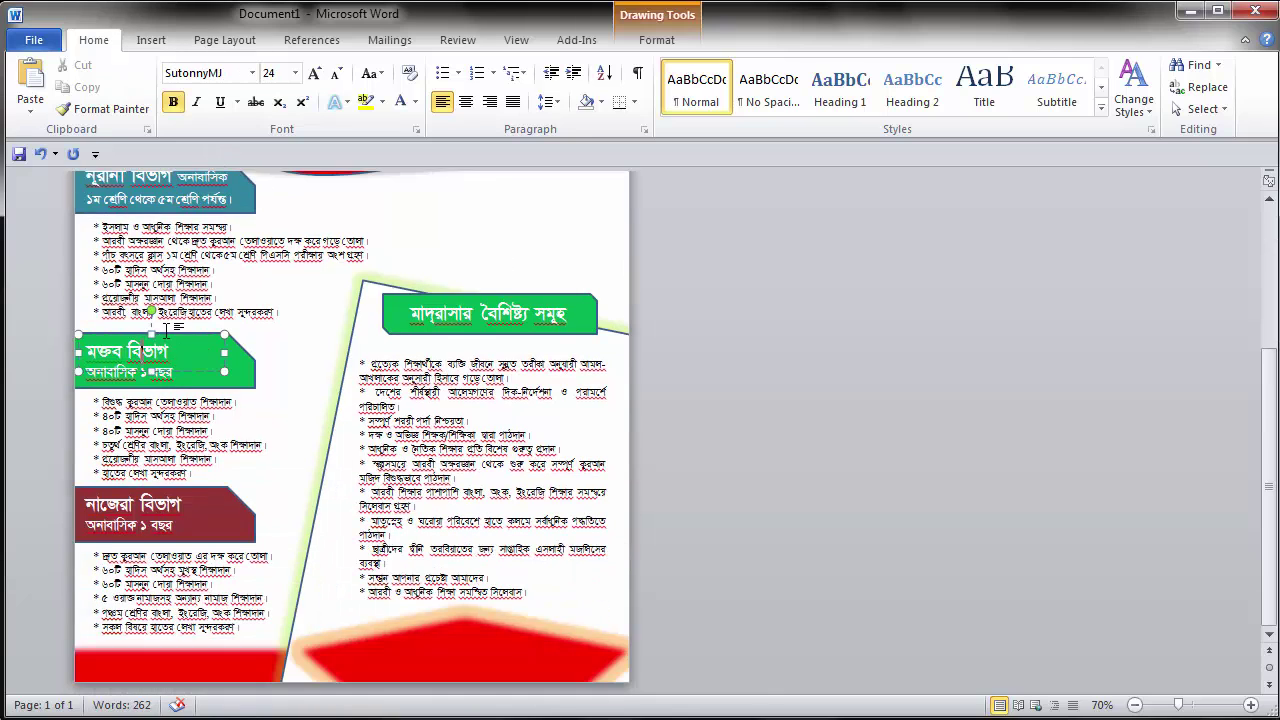
mouse_move(163, 340)
mouse_down()
mouse_move(475, 632)
mouse_move(496, 624)
mouse_up()
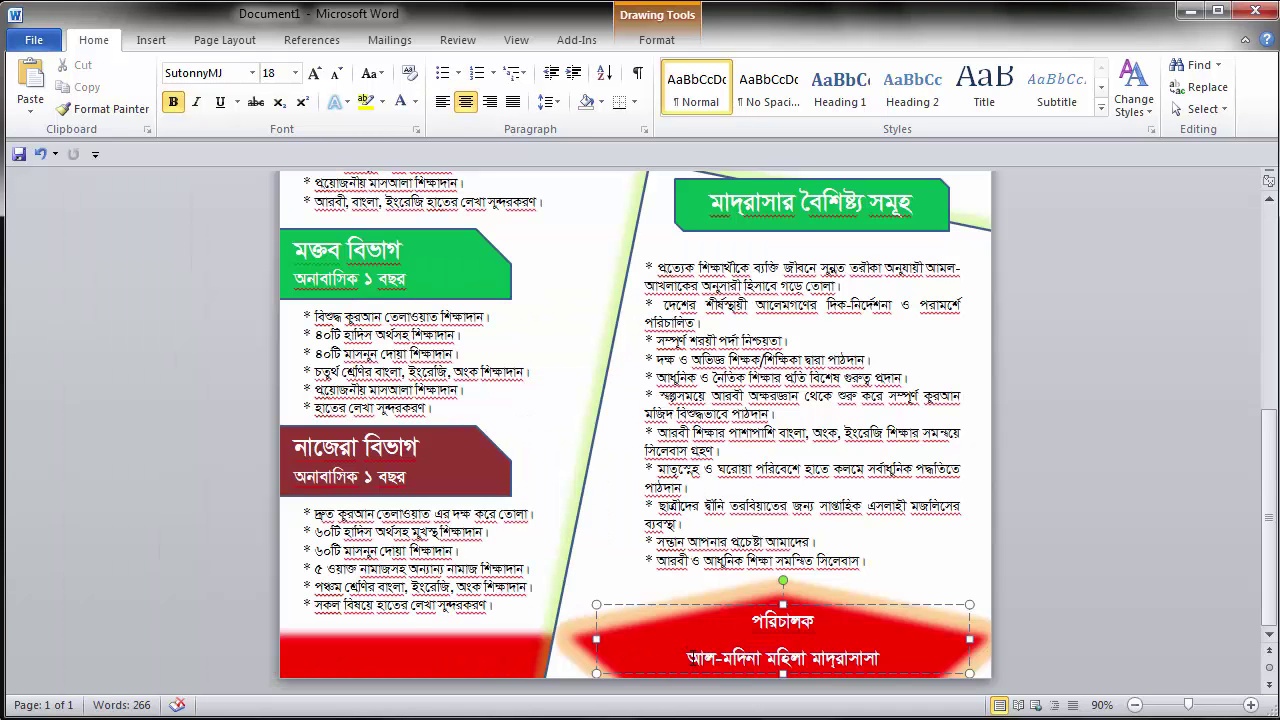
drag(688, 658, 880, 658)
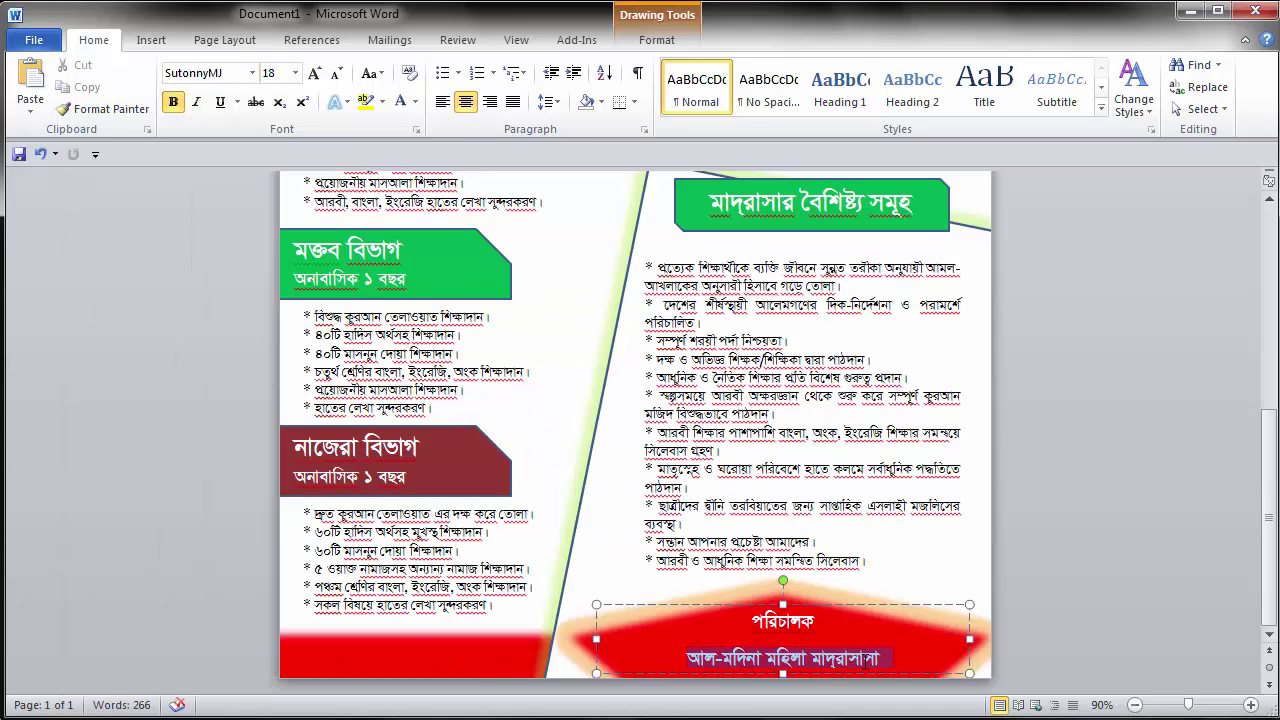
click(858, 658)
key(ctrl+z)
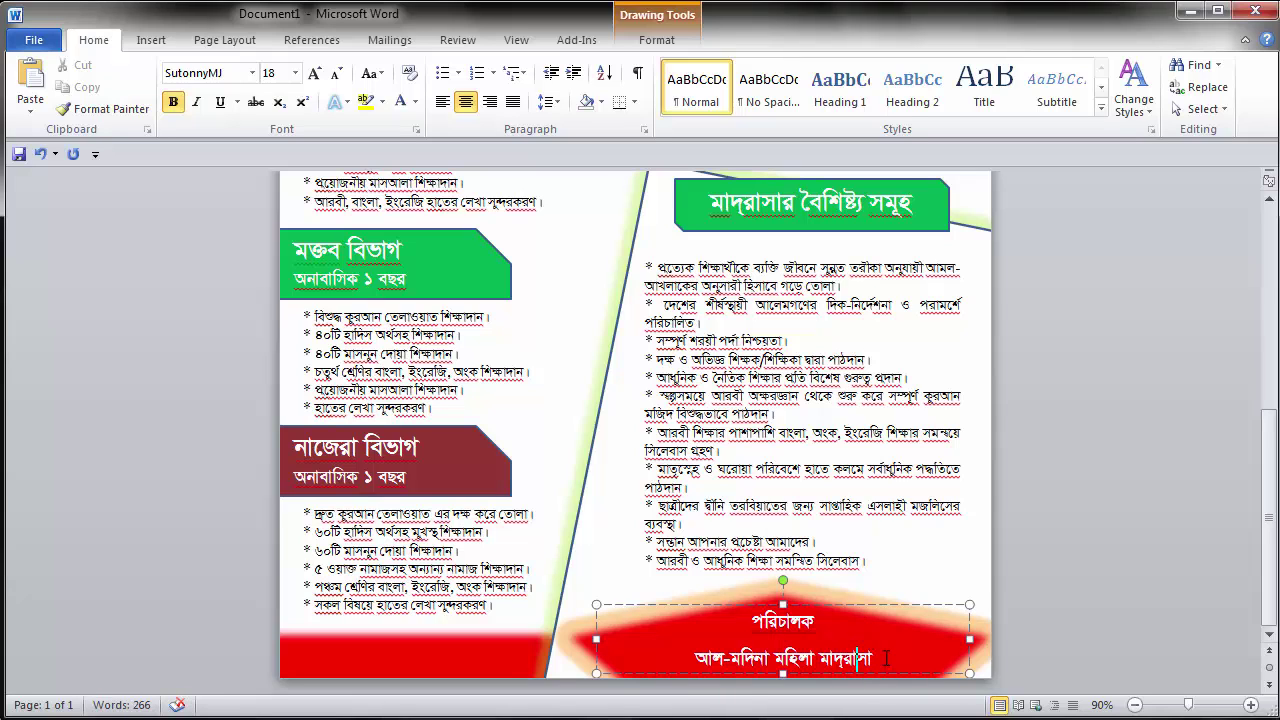
drag(872, 658, 672, 660)
key(ctrl+c)
key(Delete)
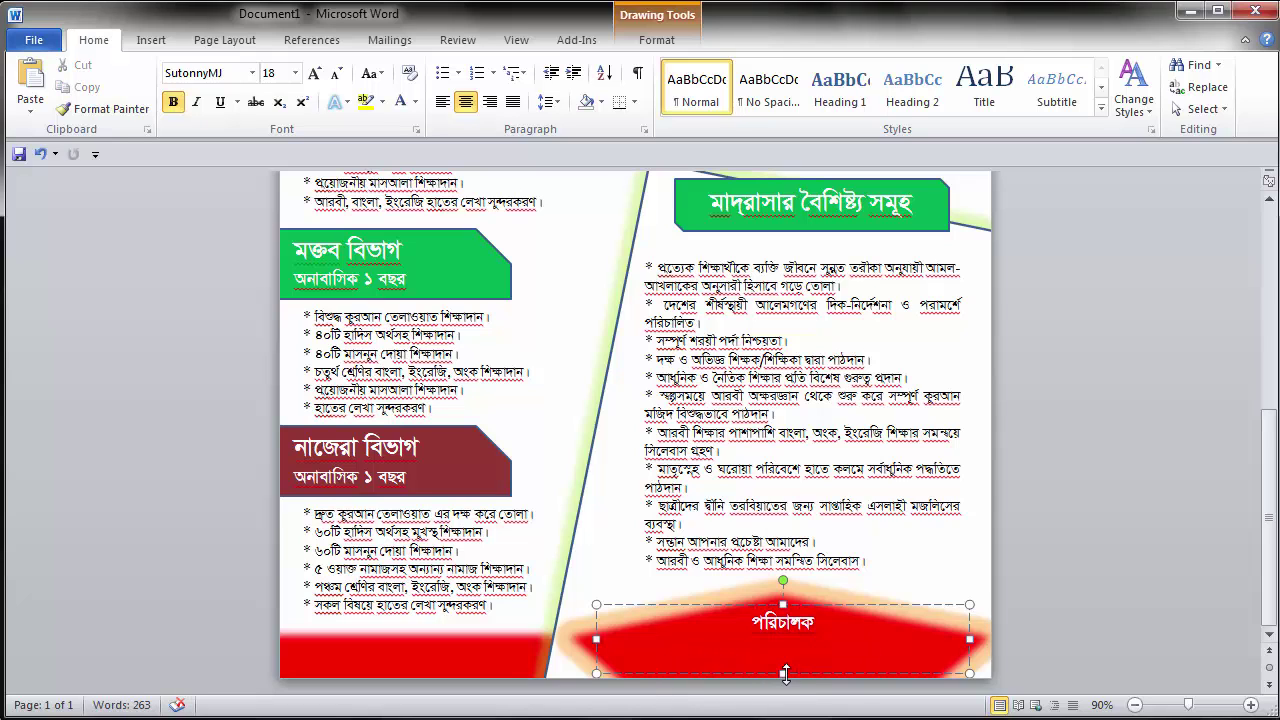
Step: Add a copy below reading আল-মদিনা মহিলা মাদরাসা in size 25 yellow text
click(785, 645)
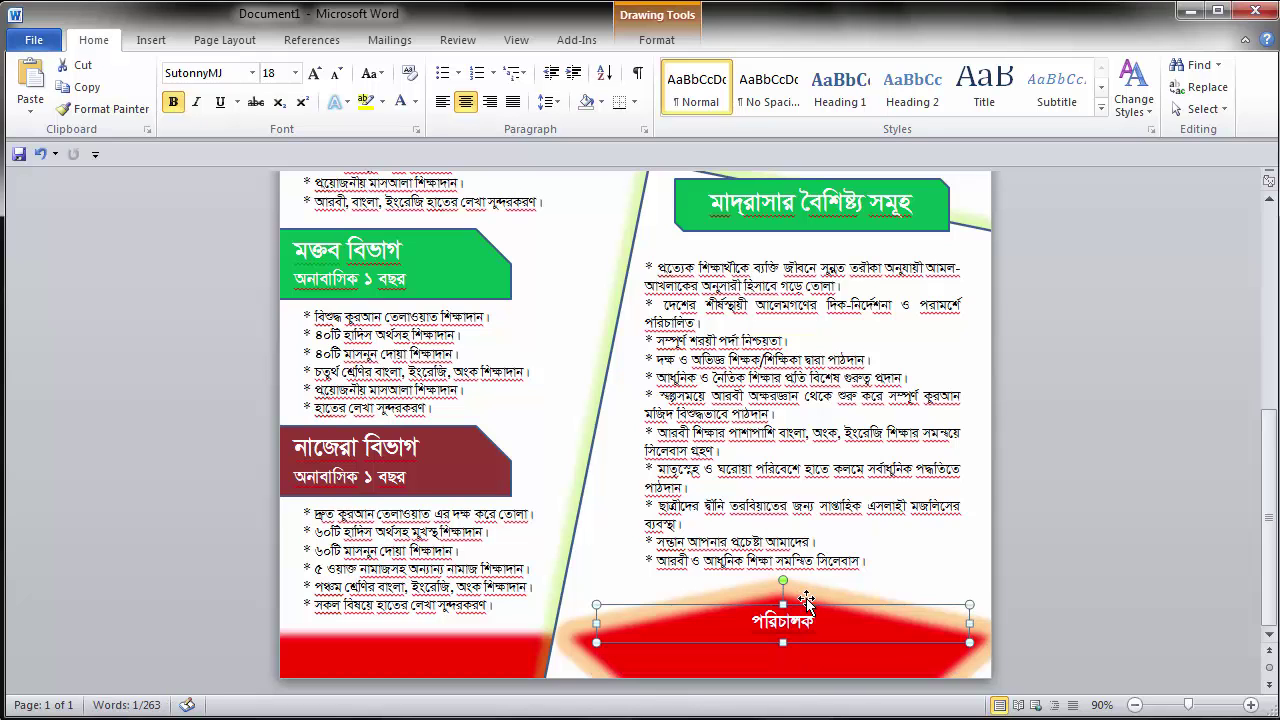
mouse_move(806, 604)
mouse_down()
mouse_move(813, 625)
mouse_move(793, 650)
mouse_up()
key(ctrl+v)
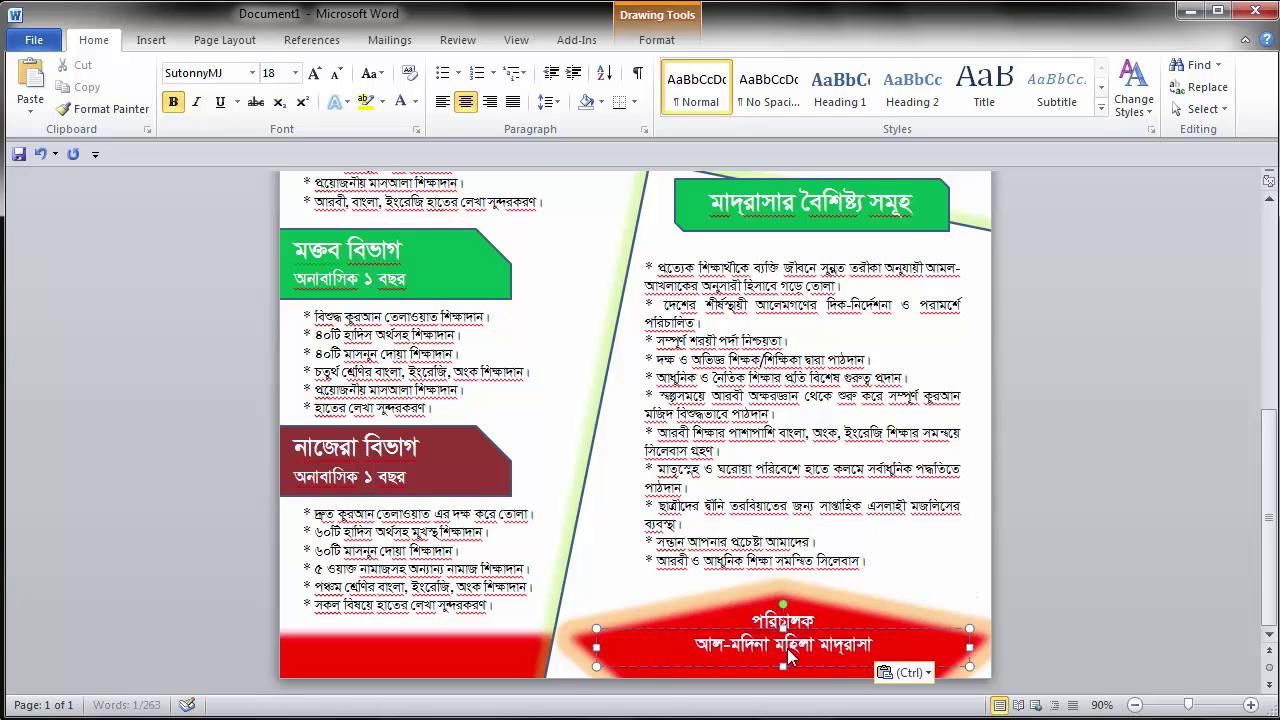
triple_click(789, 648)
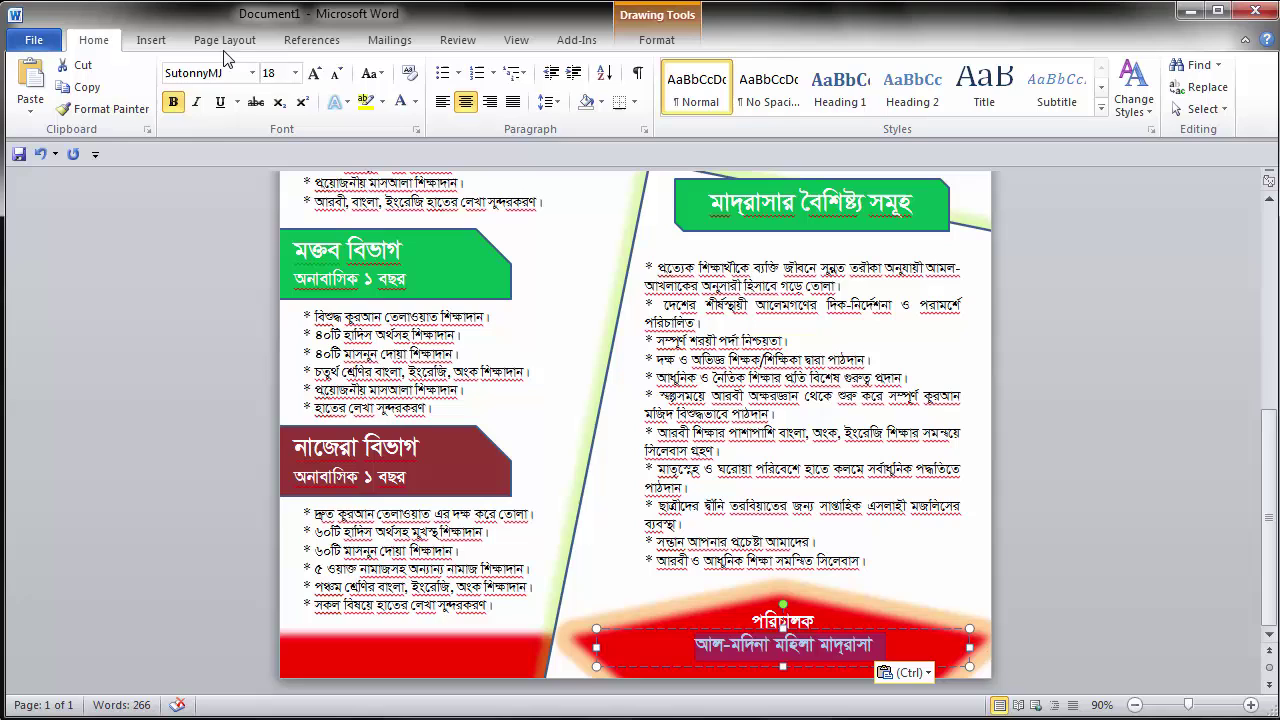
click(280, 72)
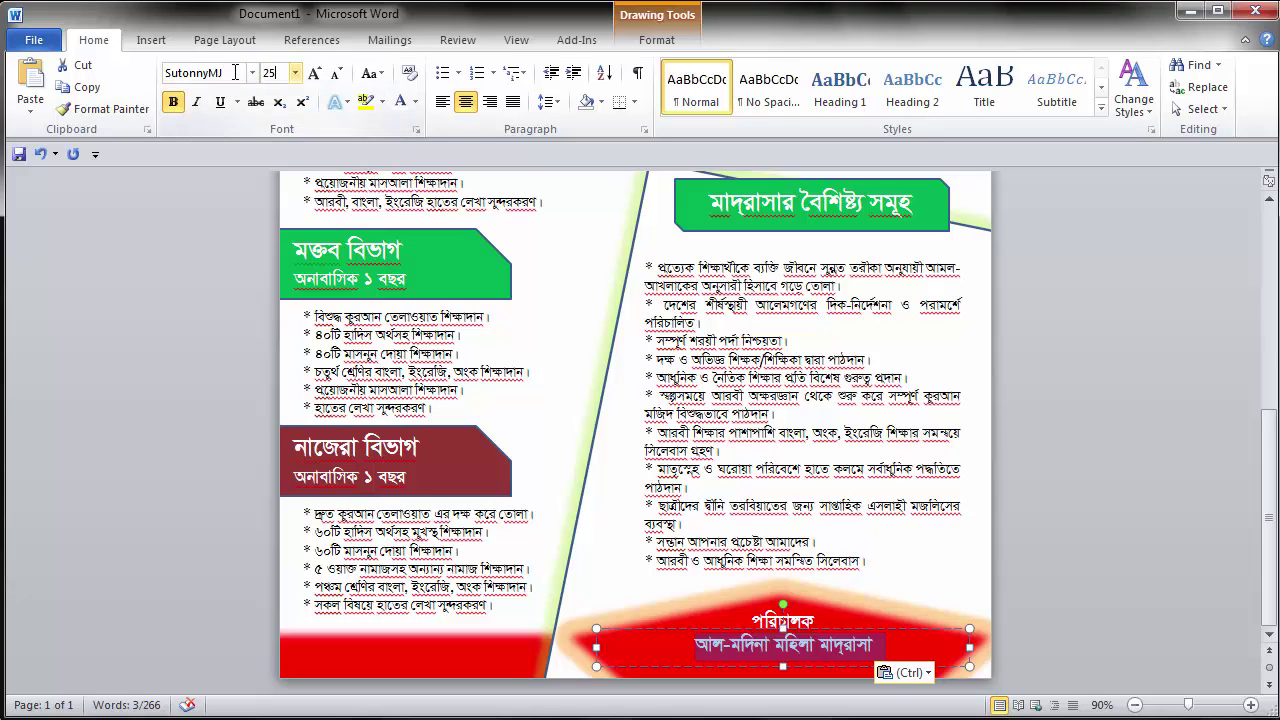
key(Return)
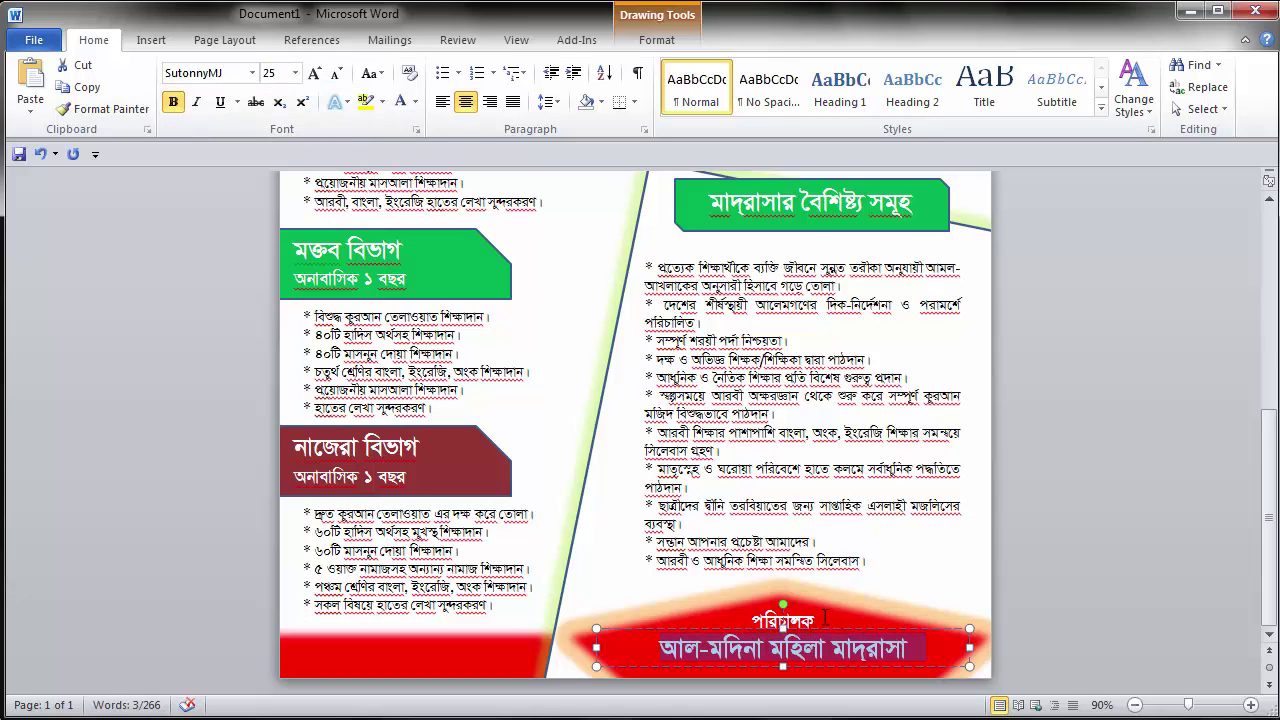
click(415, 101)
click(451, 272)
click(865, 628)
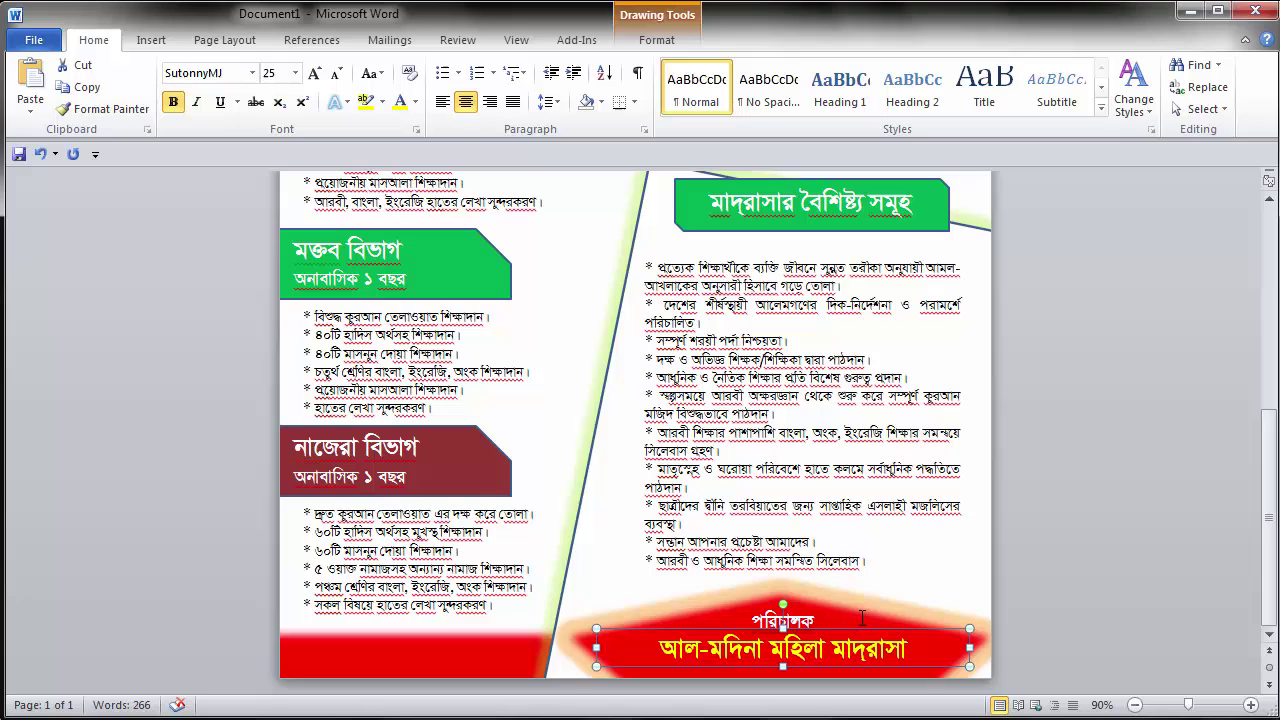
click(862, 561)
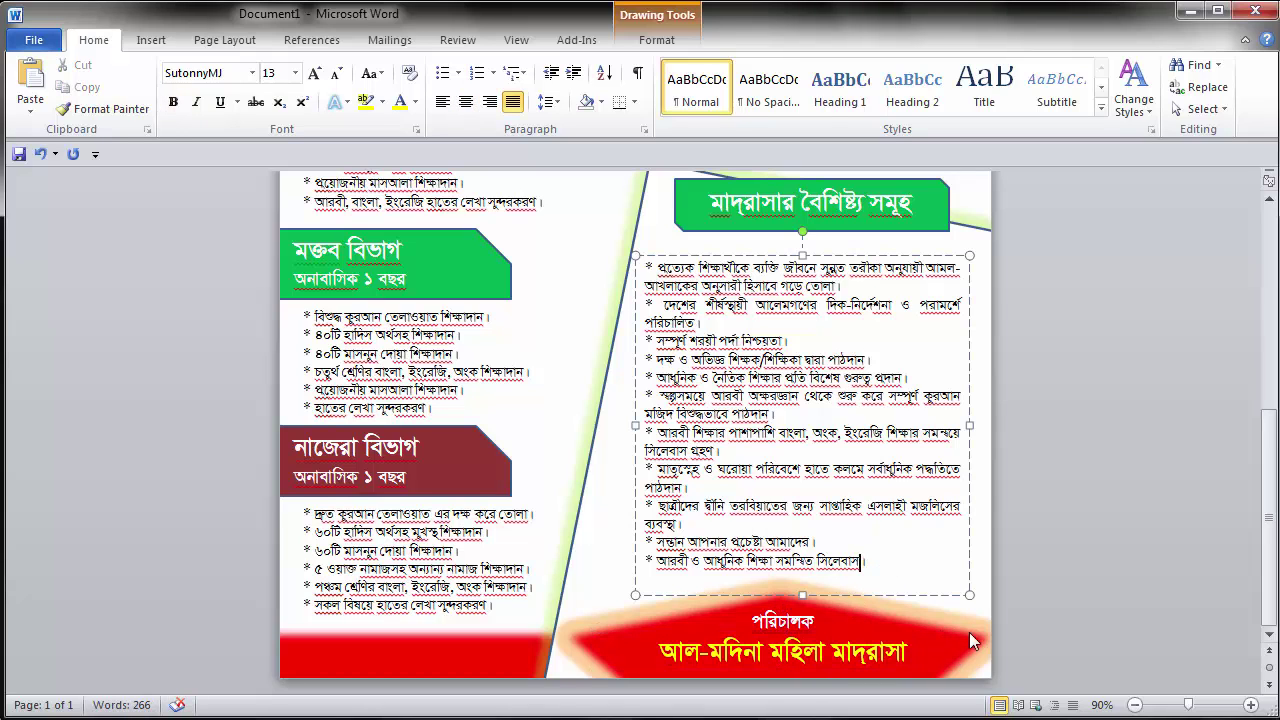
click(440, 658)
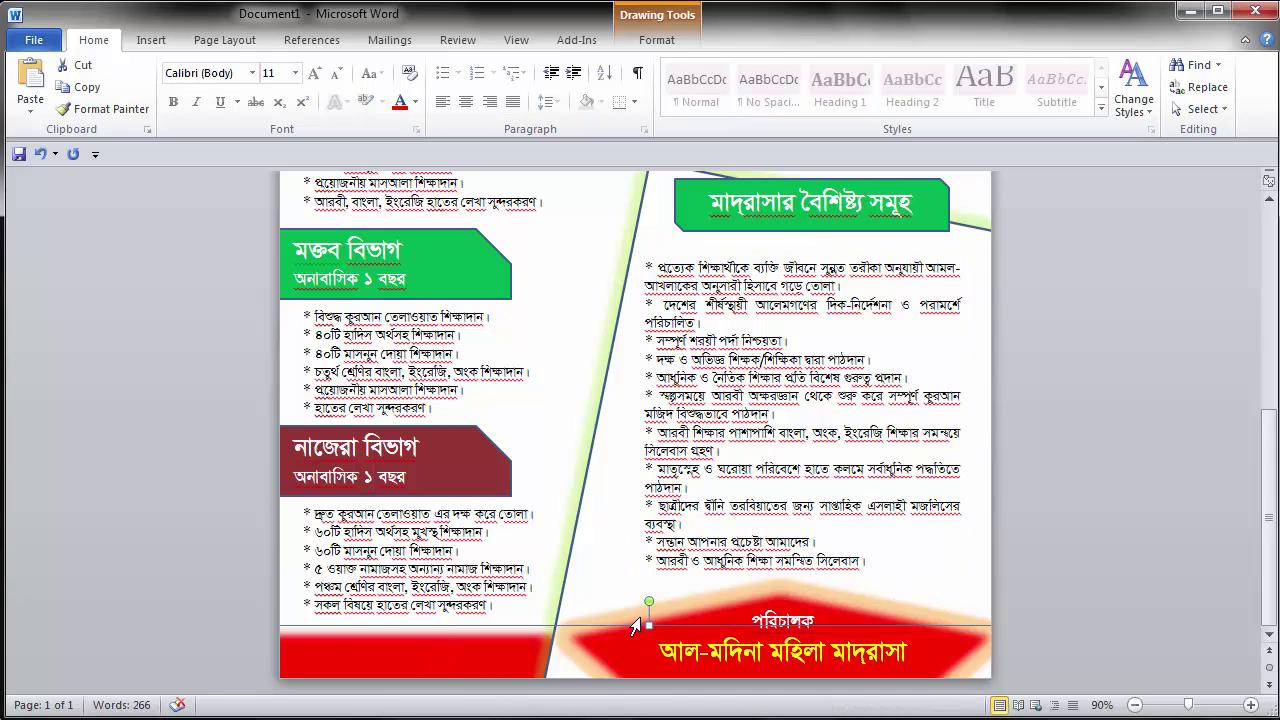
Step: Make the red footer banner taller and nudge the নাজেরা list box upward
drag(649, 625, 648, 604)
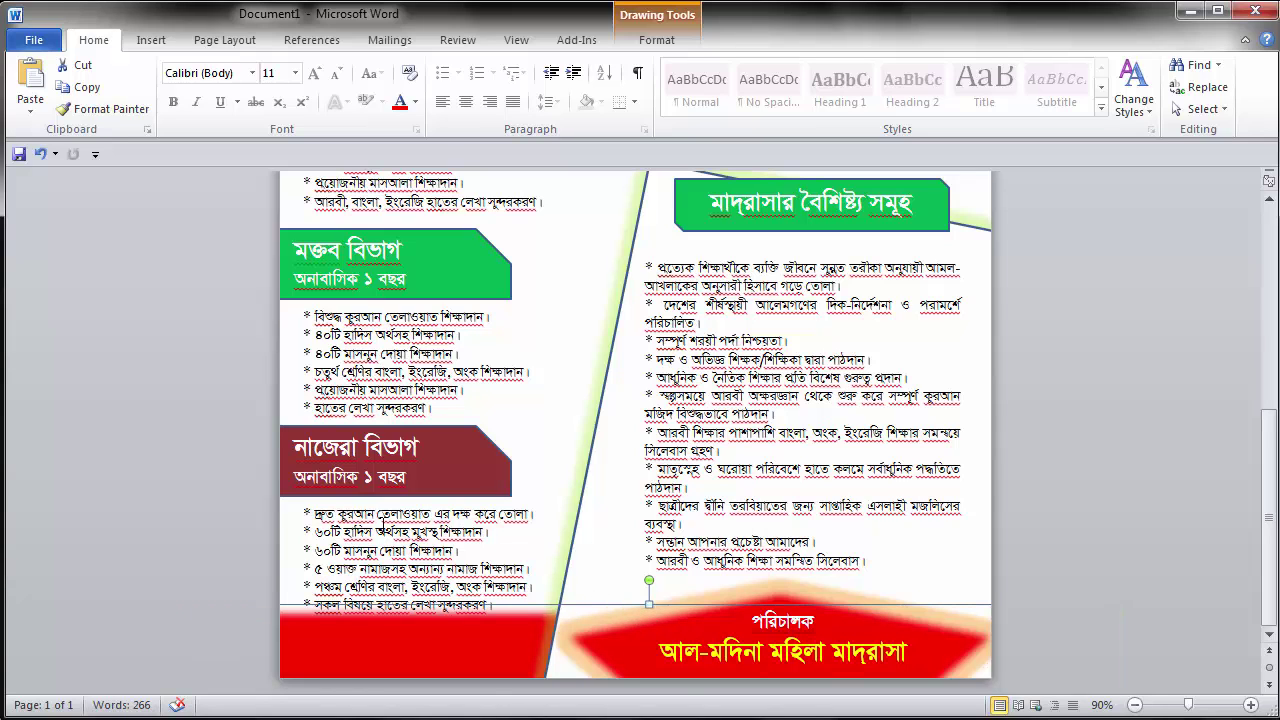
click(417, 510)
click(417, 498)
key(Up)
key(Up)
key(Up)
key(Up)
key(Up)
Step: Fill the bottom-left red footer block with the dark navy blue standard colour
click(463, 660)
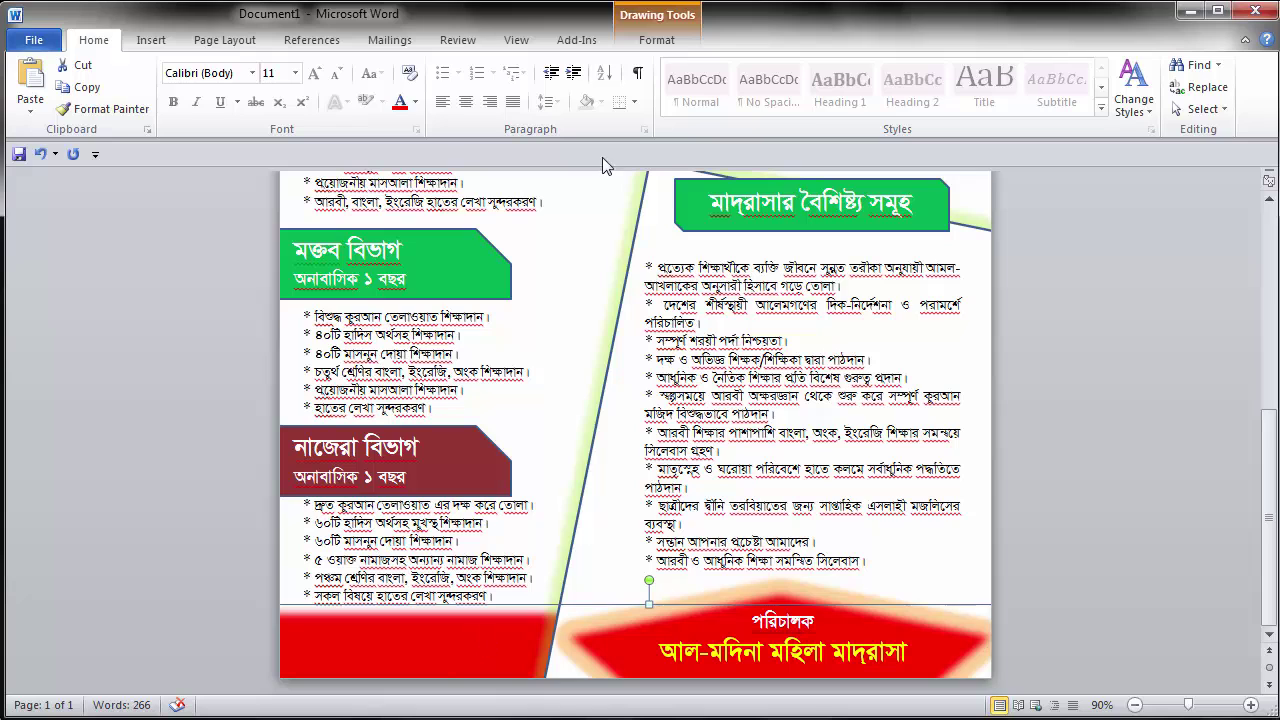
double_click(438, 676)
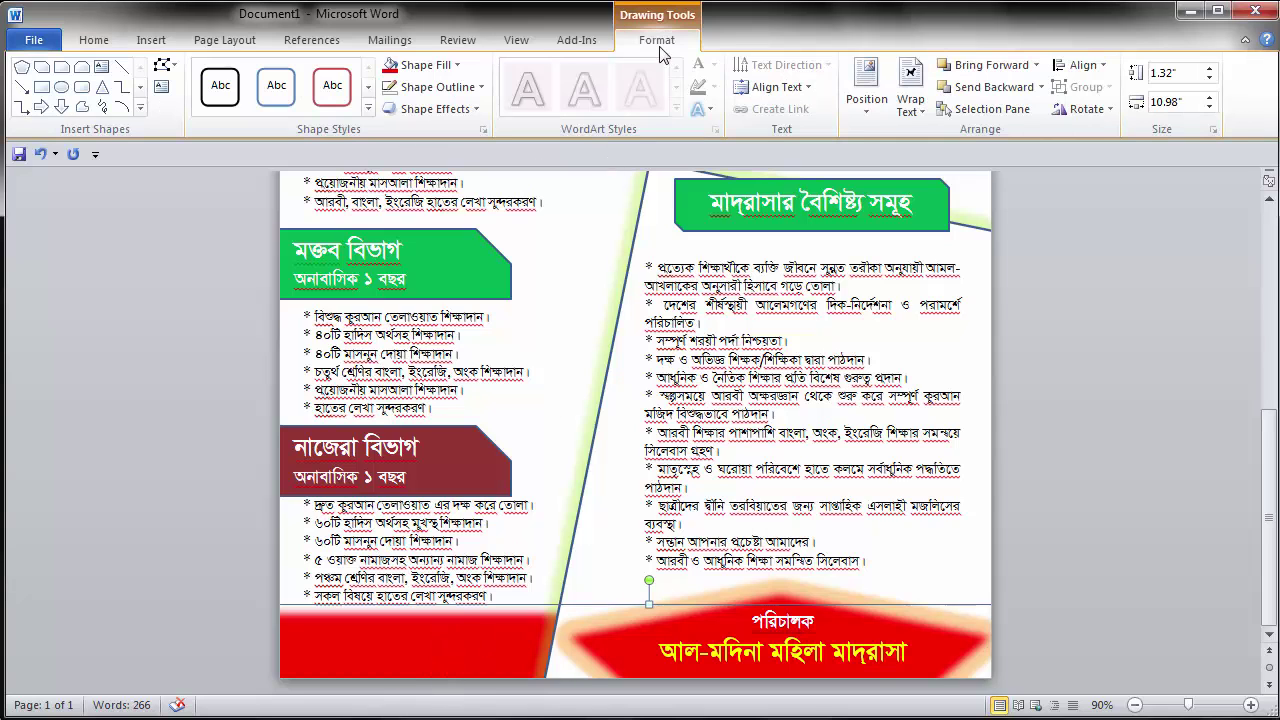
click(458, 66)
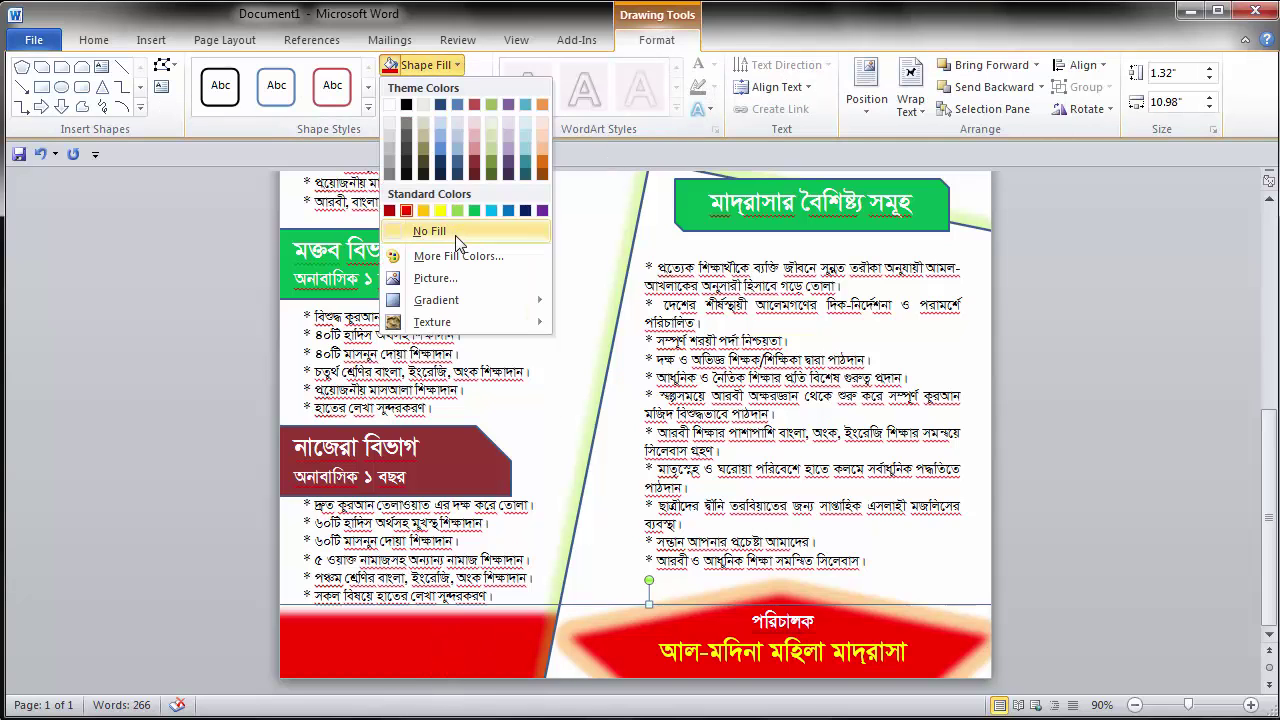
click(525, 211)
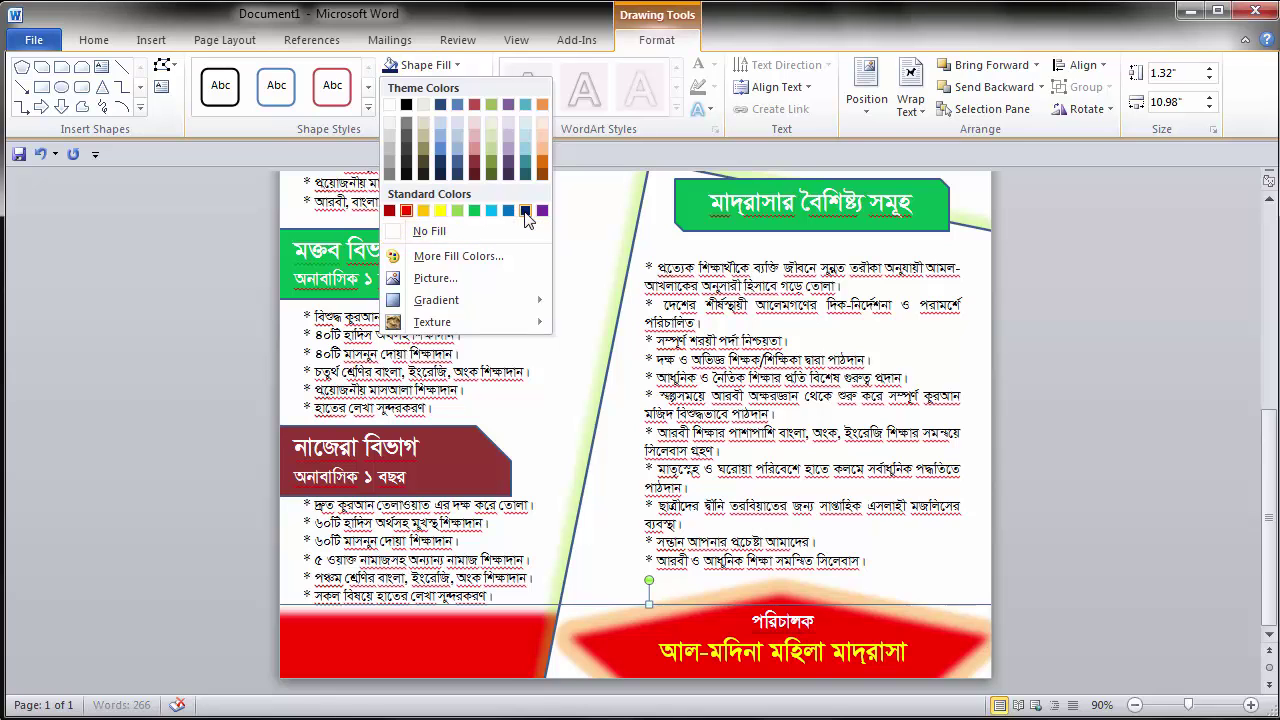
click(845, 630)
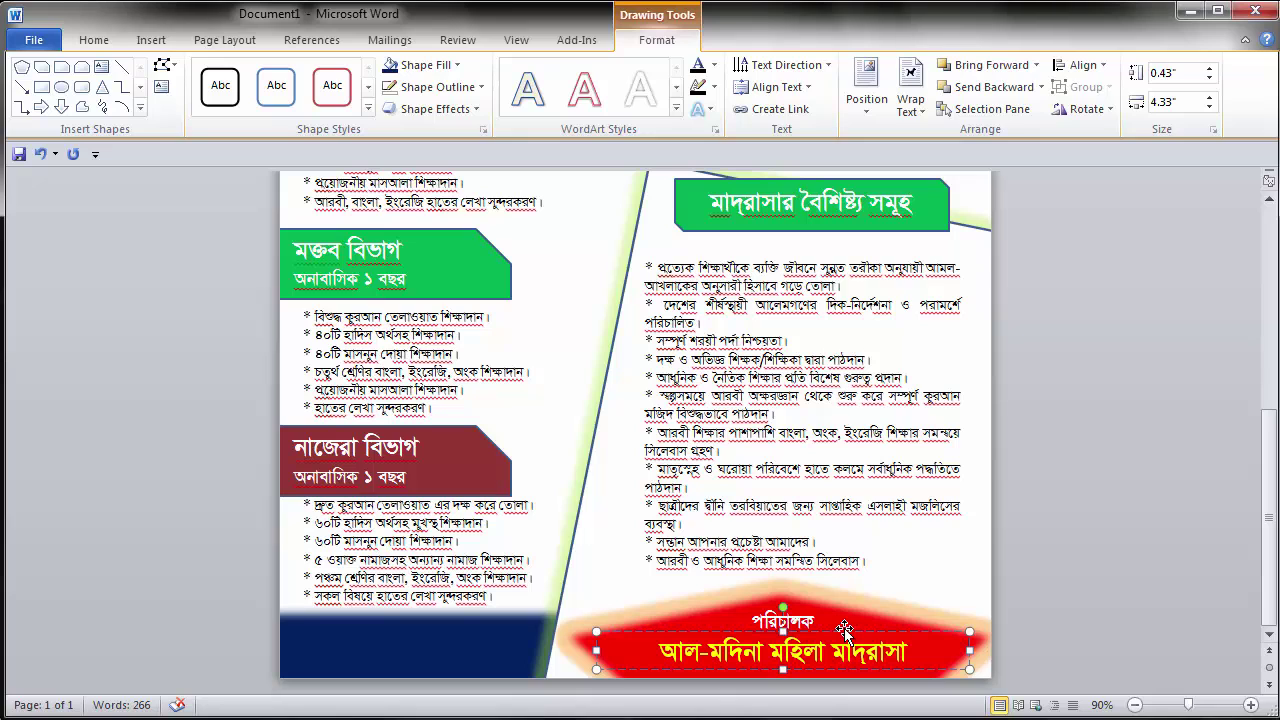
Step: Duplicate the পরিচালক caption into the navy bar and replace its text with the contact details
click(809, 606)
drag(809, 606, 408, 618)
double_click(392, 638)
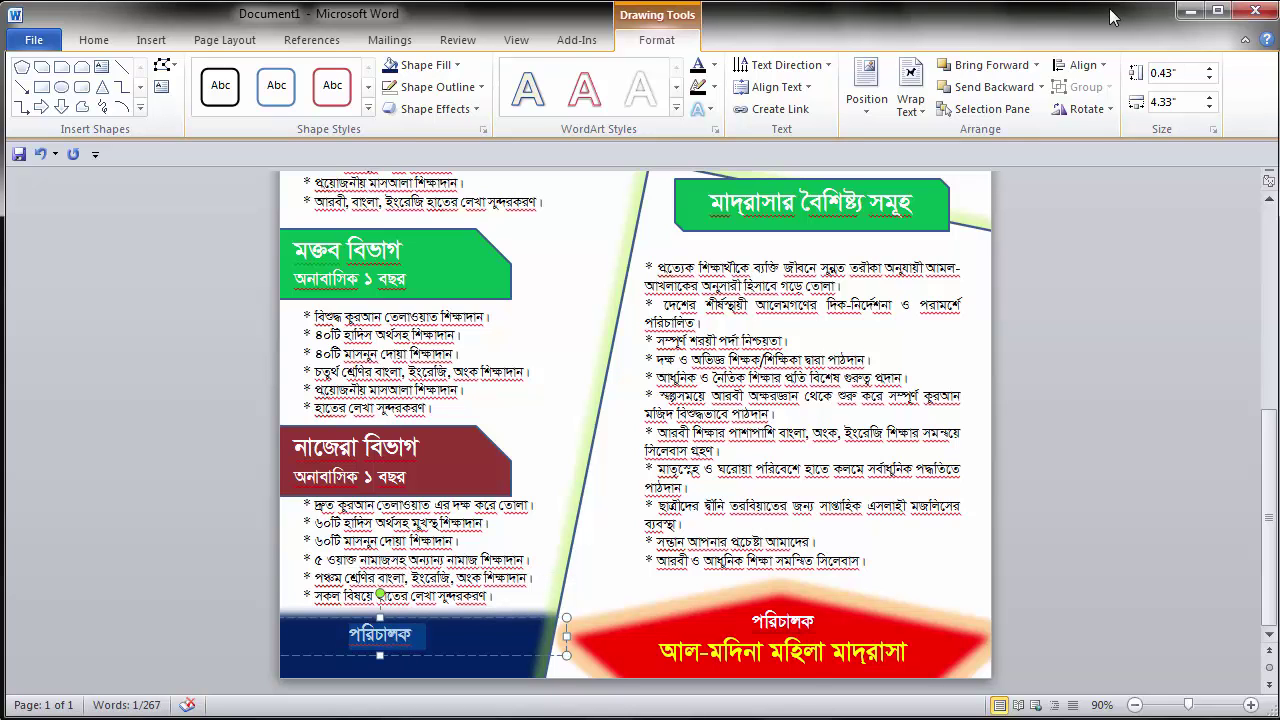
key(Right)
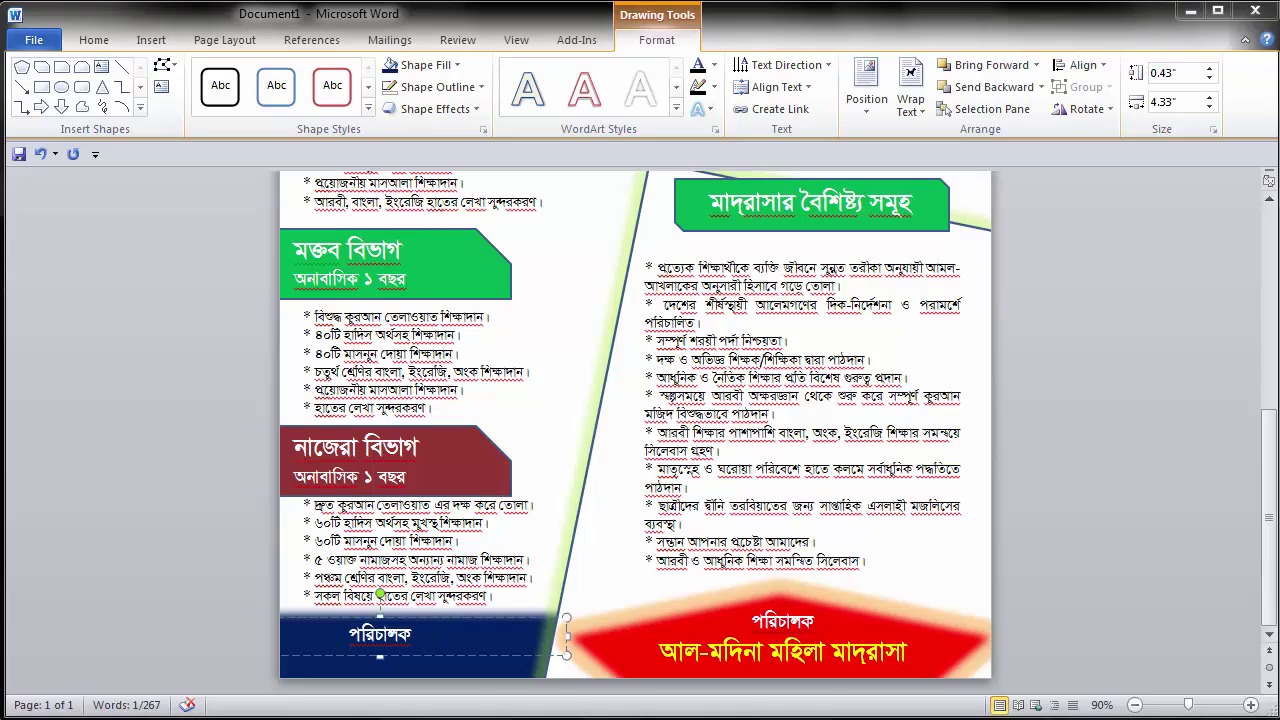
double_click(390, 638)
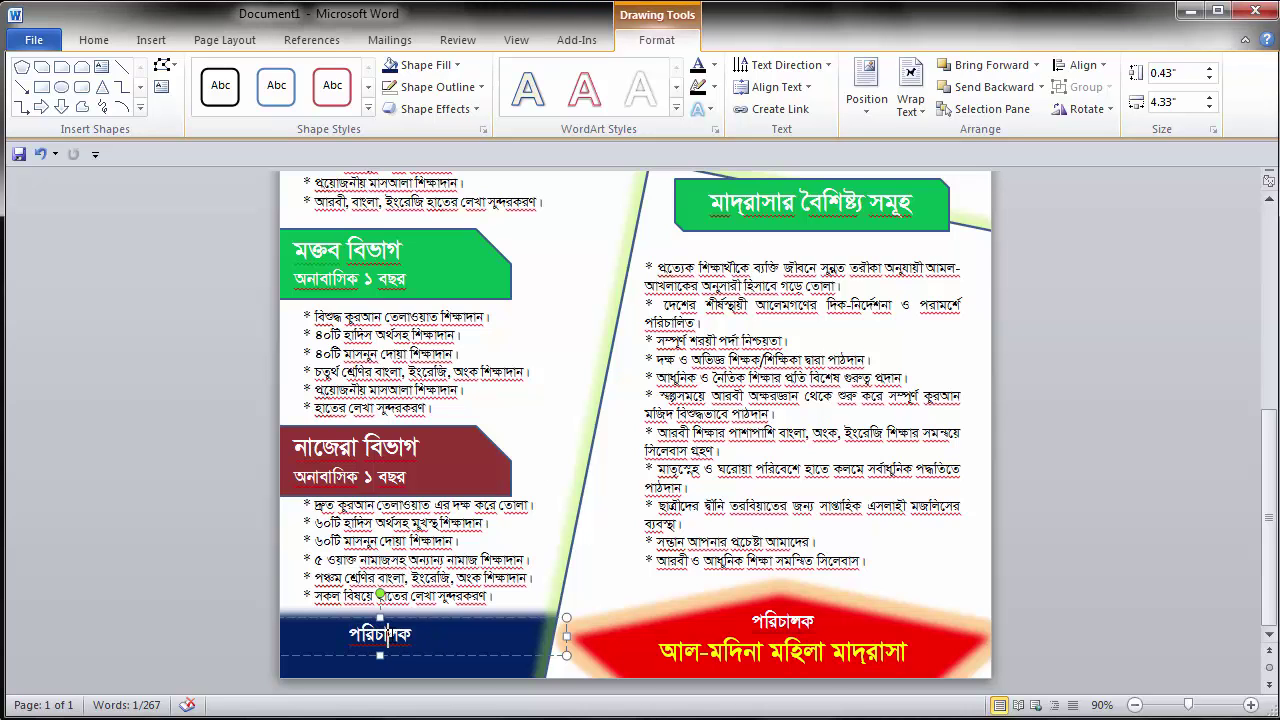
key(ctrl+v)
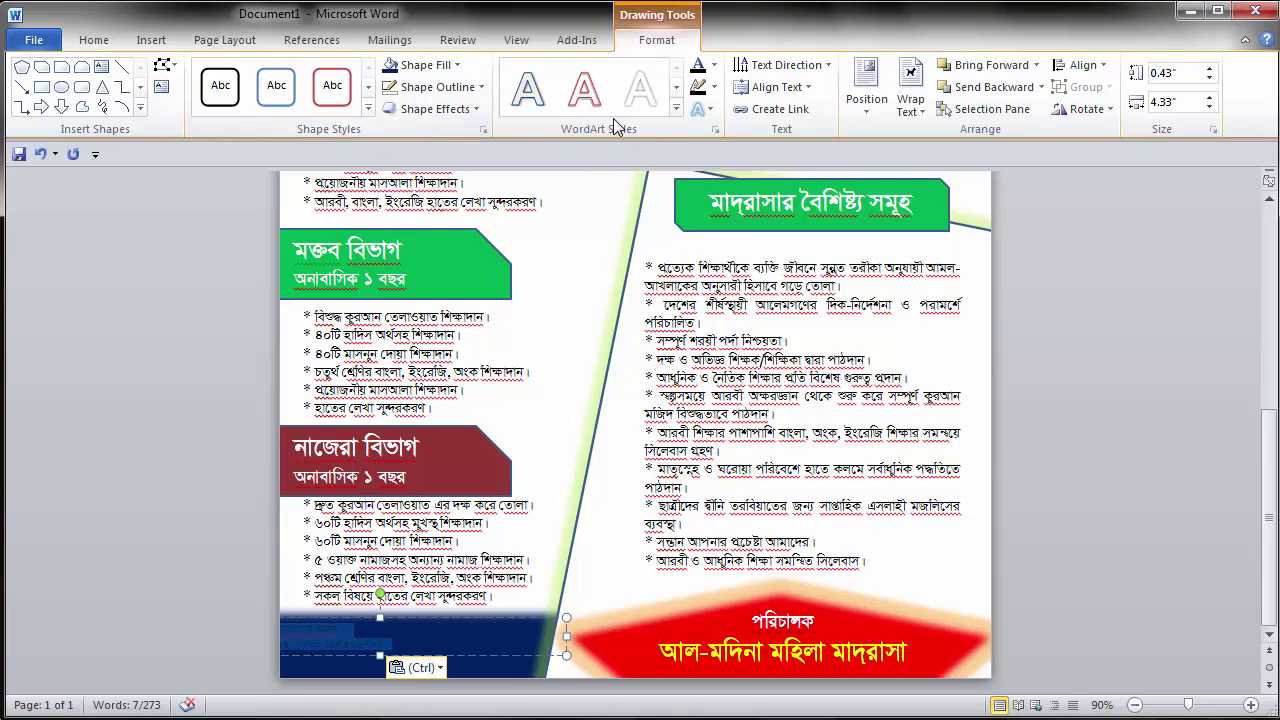
Step: Make the contact text centred, bold, white and 14 pt, then resize and position its box
click(94, 40)
click(467, 104)
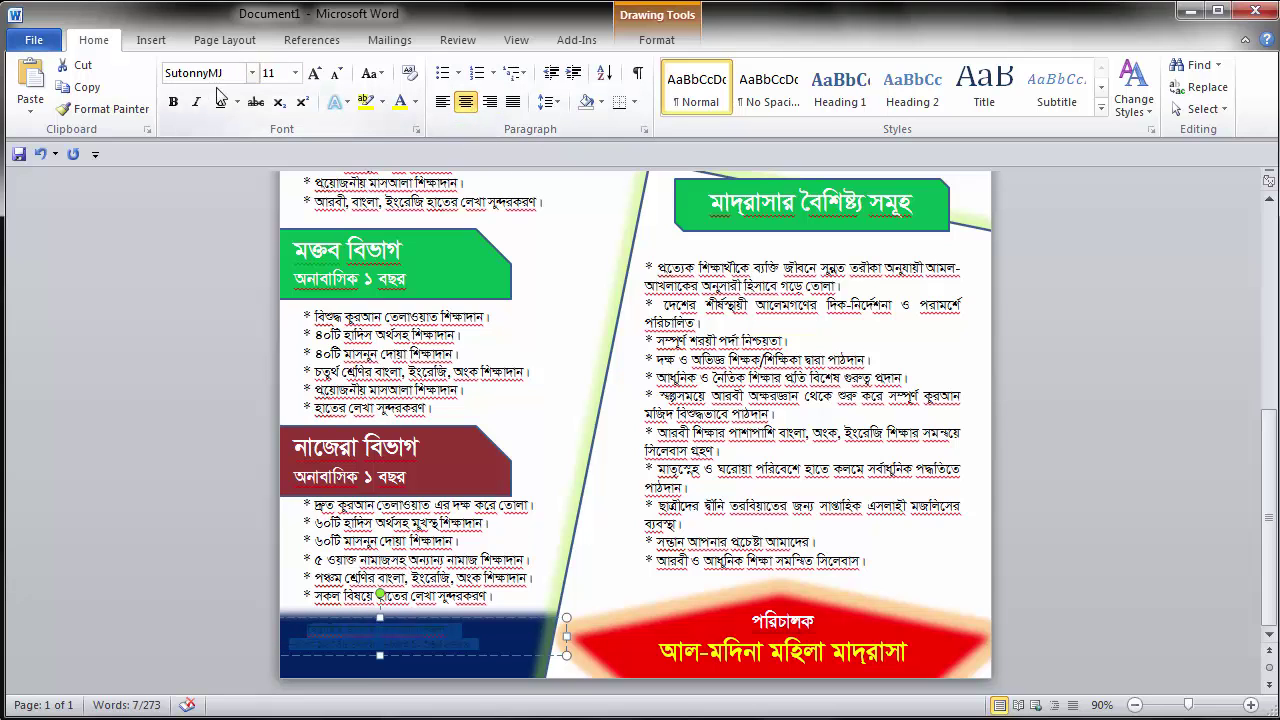
click(173, 104)
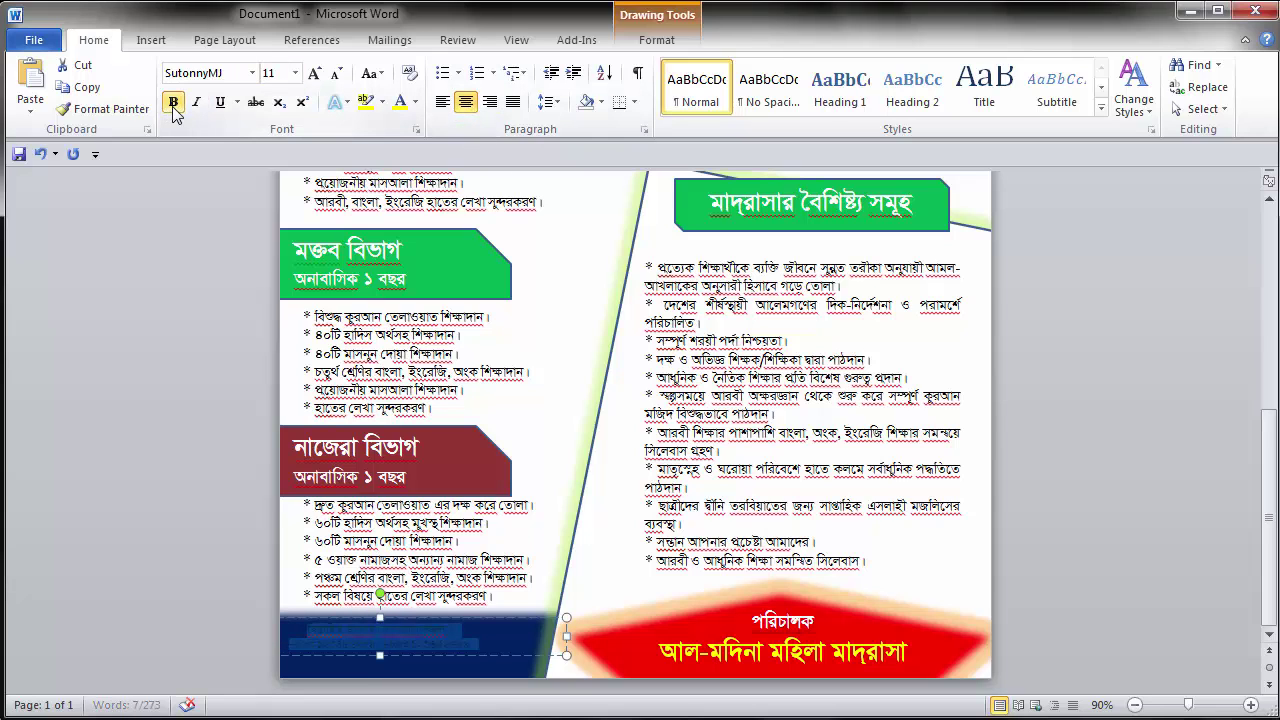
click(415, 102)
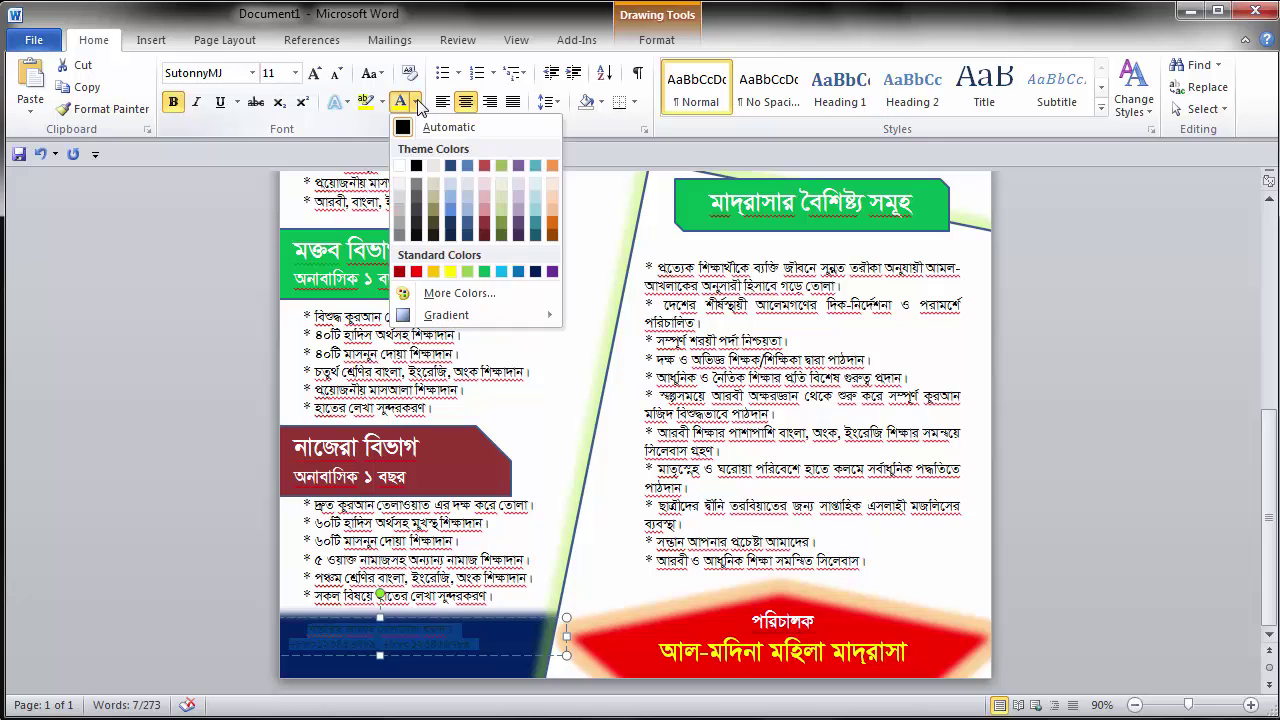
click(400, 166)
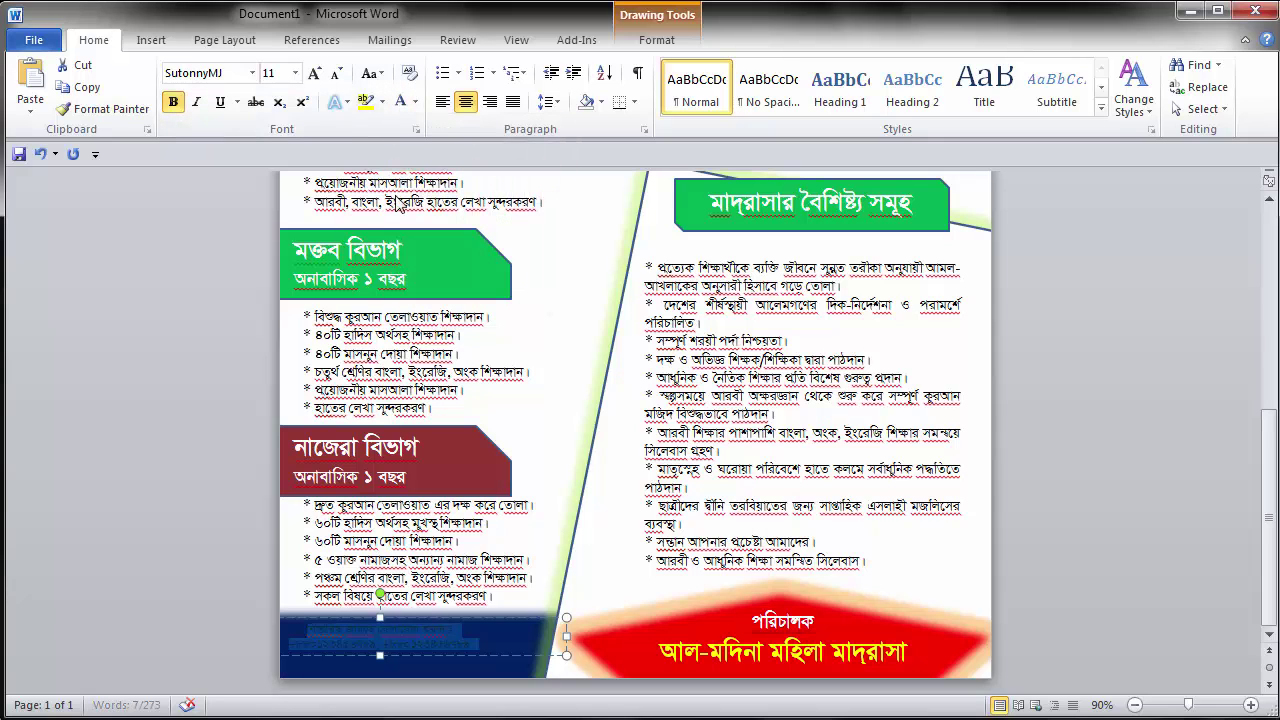
click(281, 73)
text(14)
key(Return)
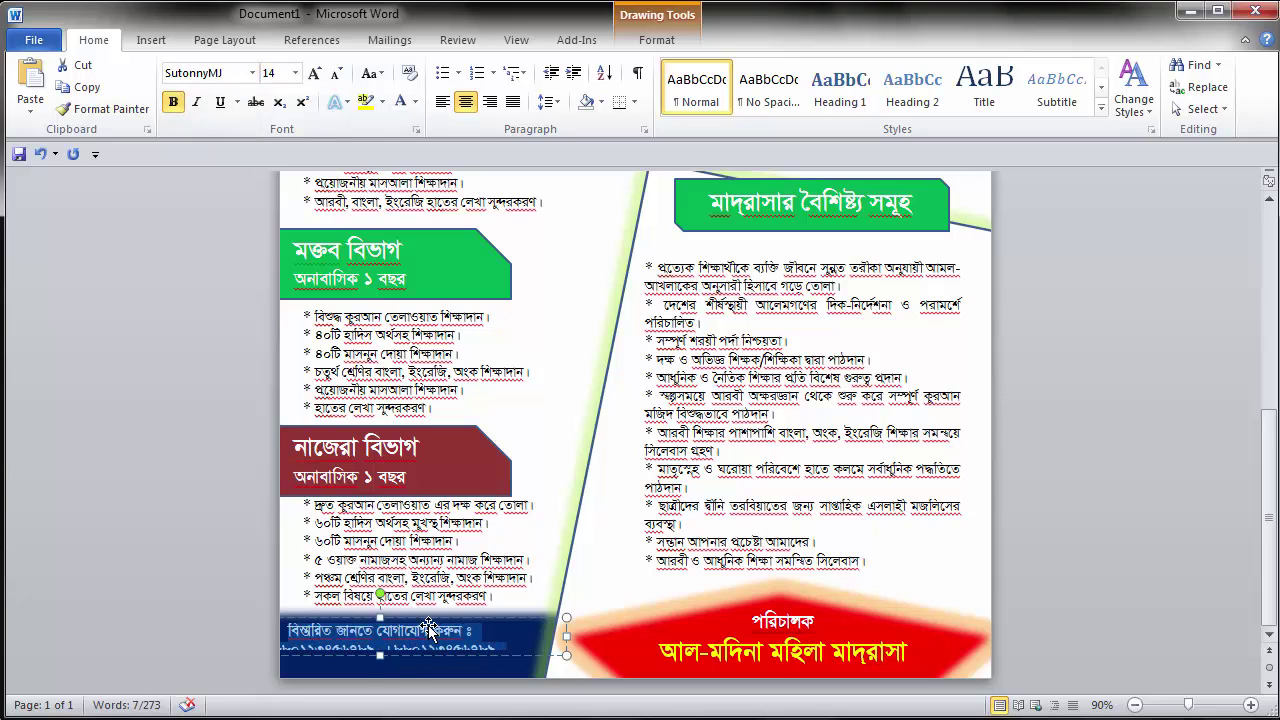
drag(378, 654, 380, 678)
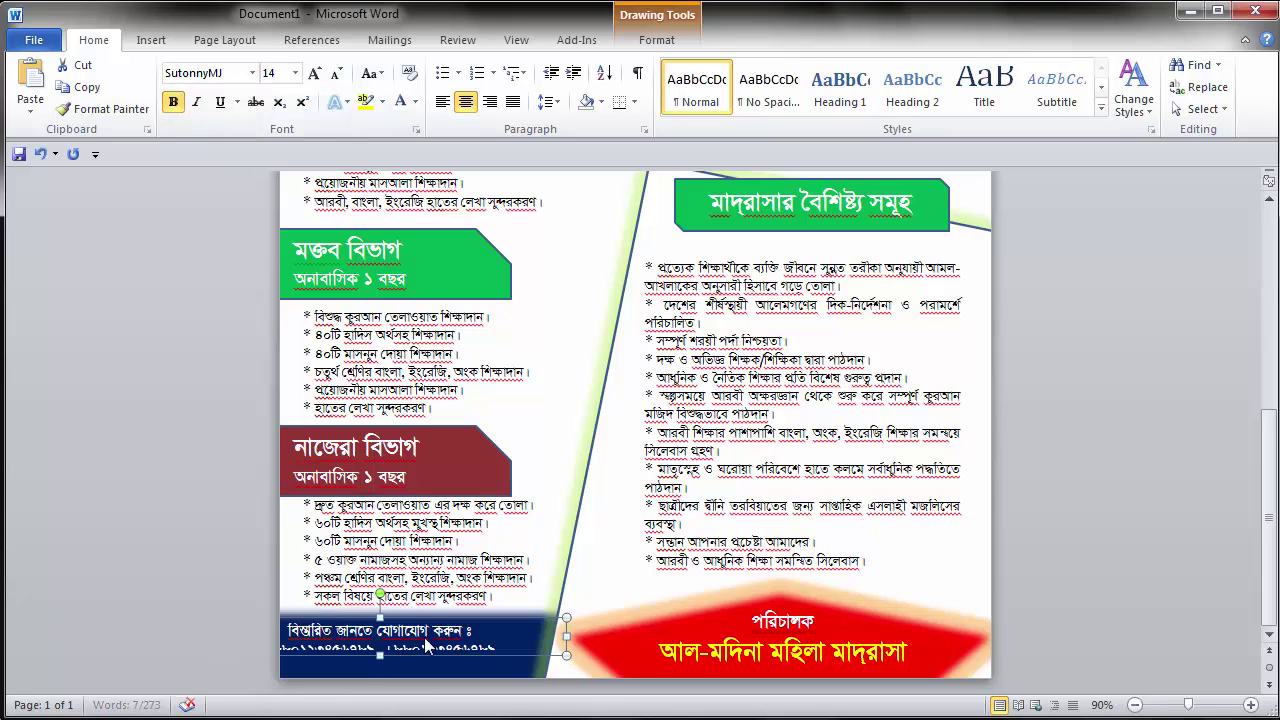
drag(418, 624, 449, 632)
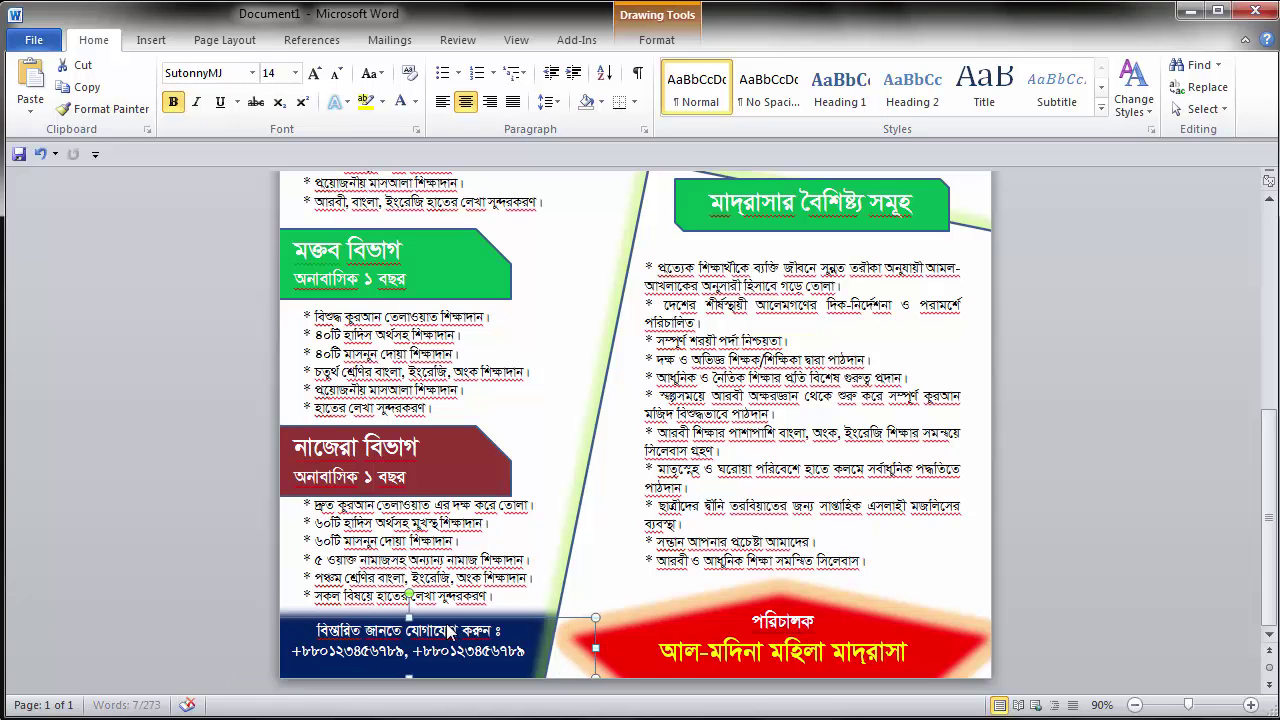
drag(448, 629, 446, 632)
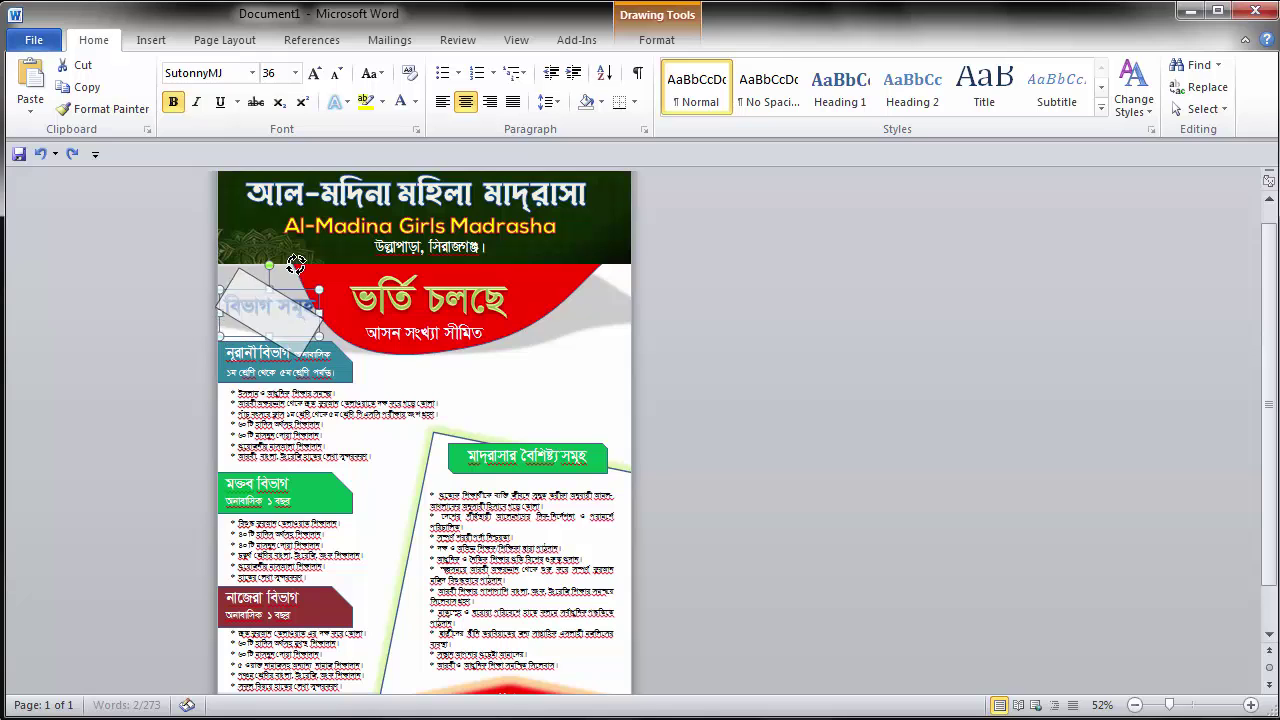
Step: Rotate the বিভাগ সমূহ heading to a slanted angle beside the ভর্তি চলছে banner
drag(259, 272, 288, 267)
click(442, 382)
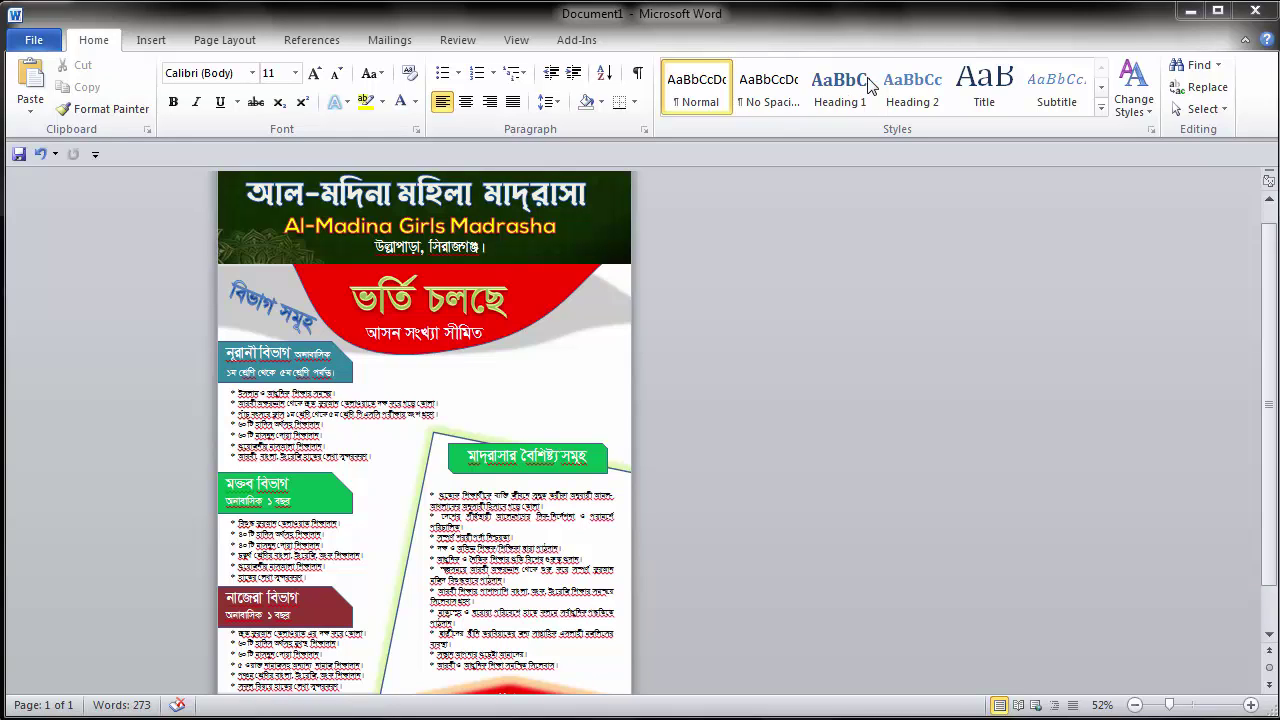
Step: Insert the books picture ID-100160524 from the Desktop
click(160, 45)
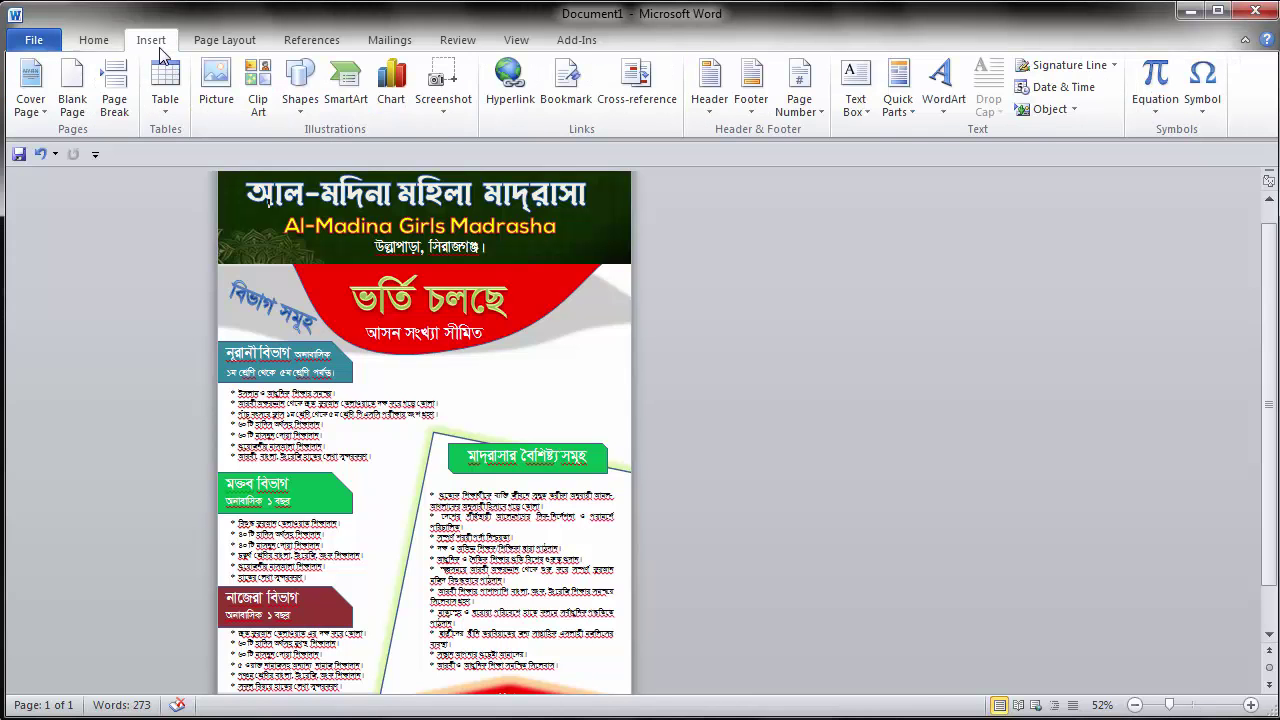
click(216, 80)
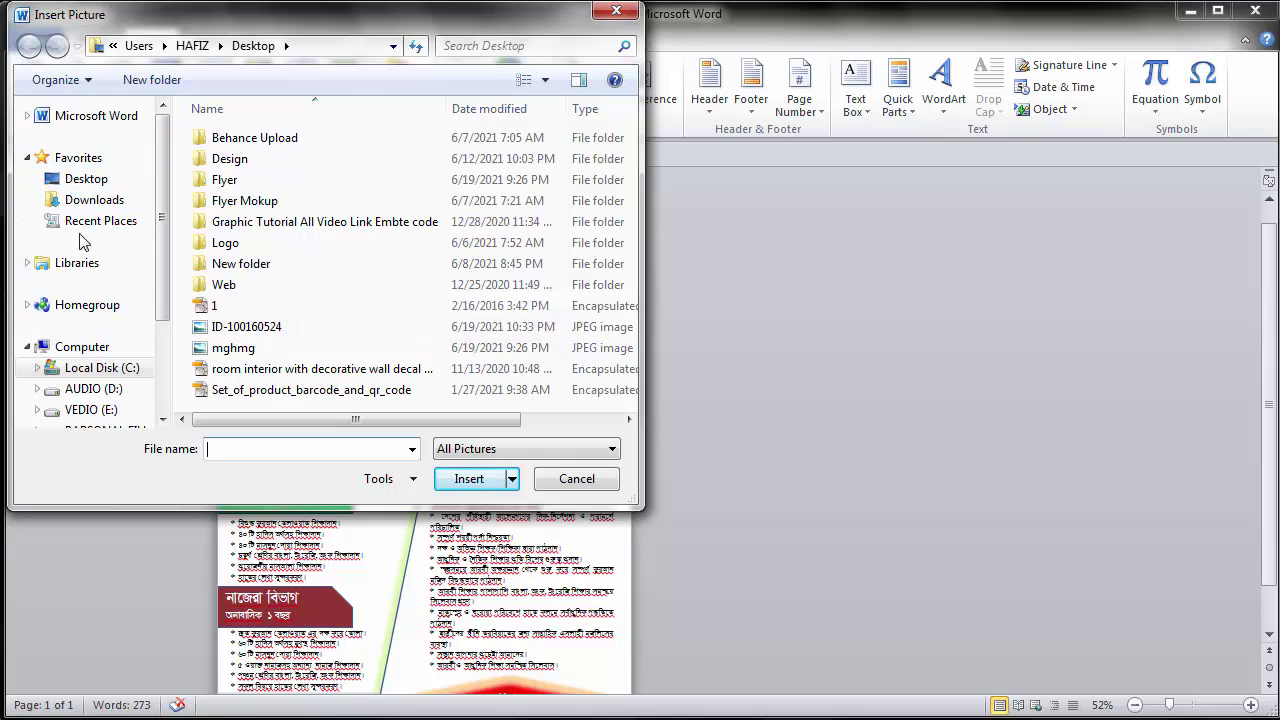
click(80, 179)
drag(633, 156, 628, 358)
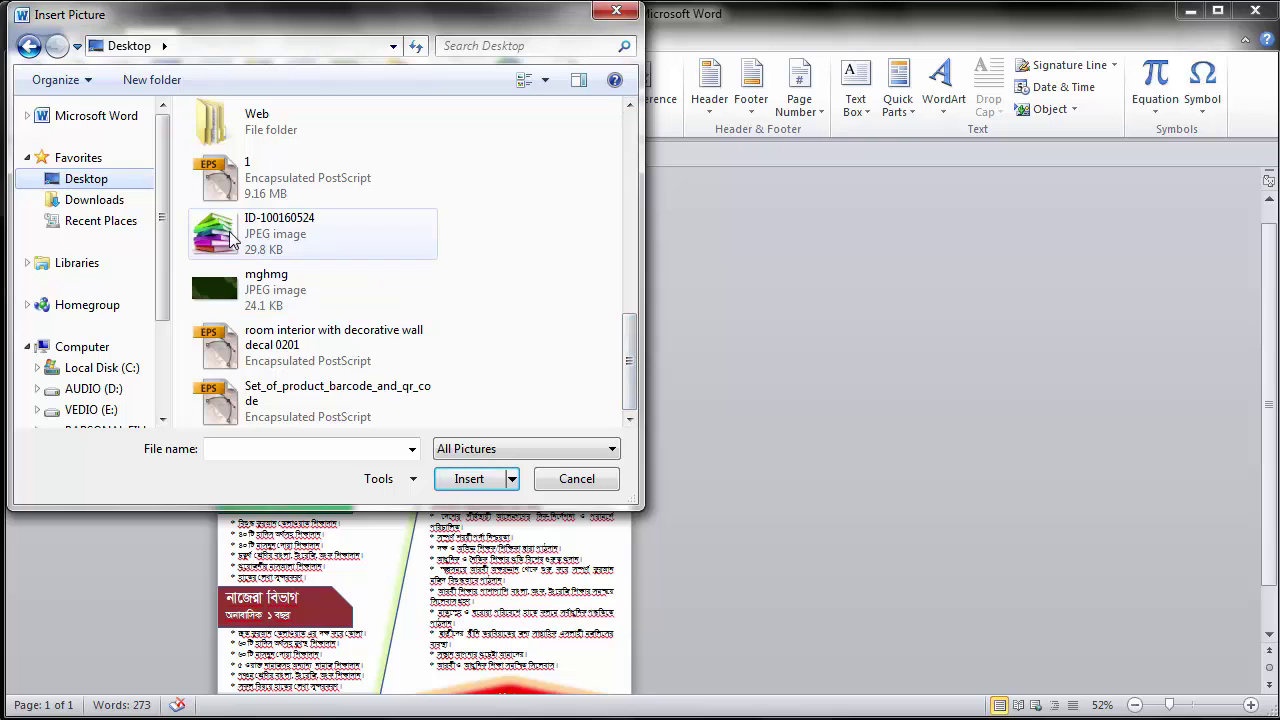
click(270, 233)
click(468, 480)
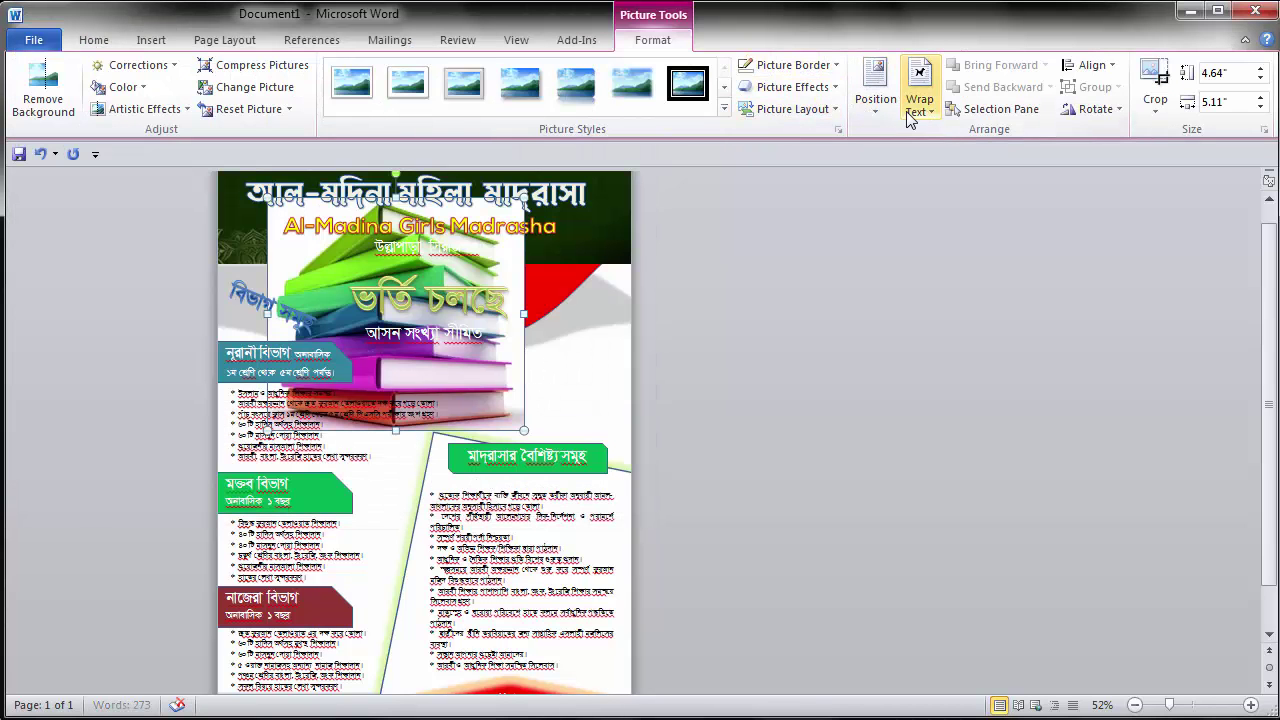
Step: Set the books picture to In Front of Text, move it right, and send it behind the banner
click(920, 105)
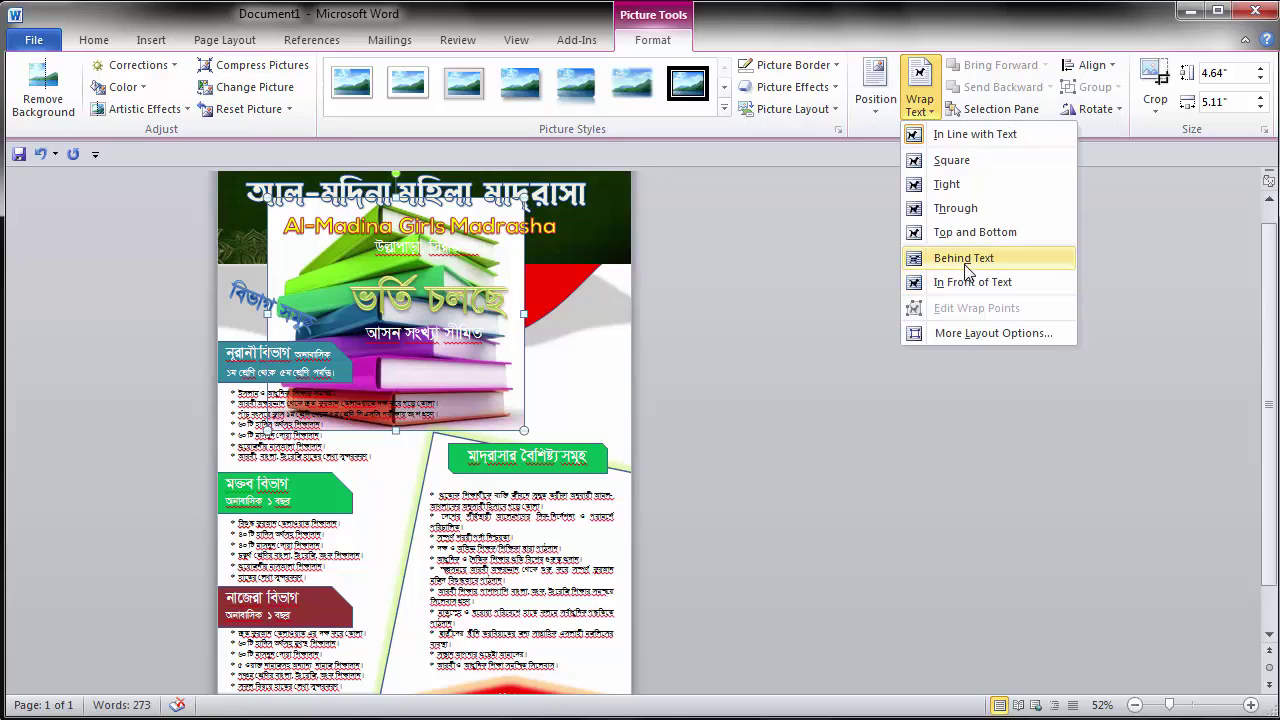
click(976, 287)
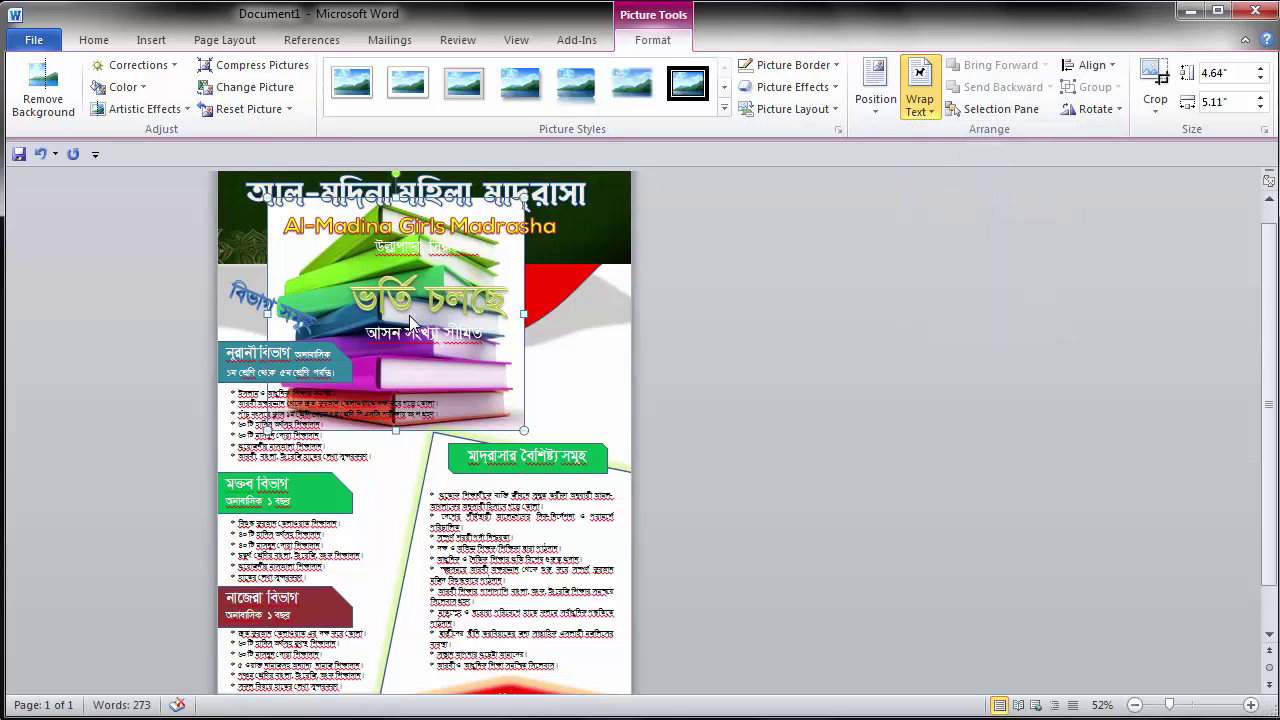
mouse_move(511, 438)
mouse_down()
mouse_move(293, 230)
mouse_move(560, 395)
mouse_move(592, 400)
mouse_up()
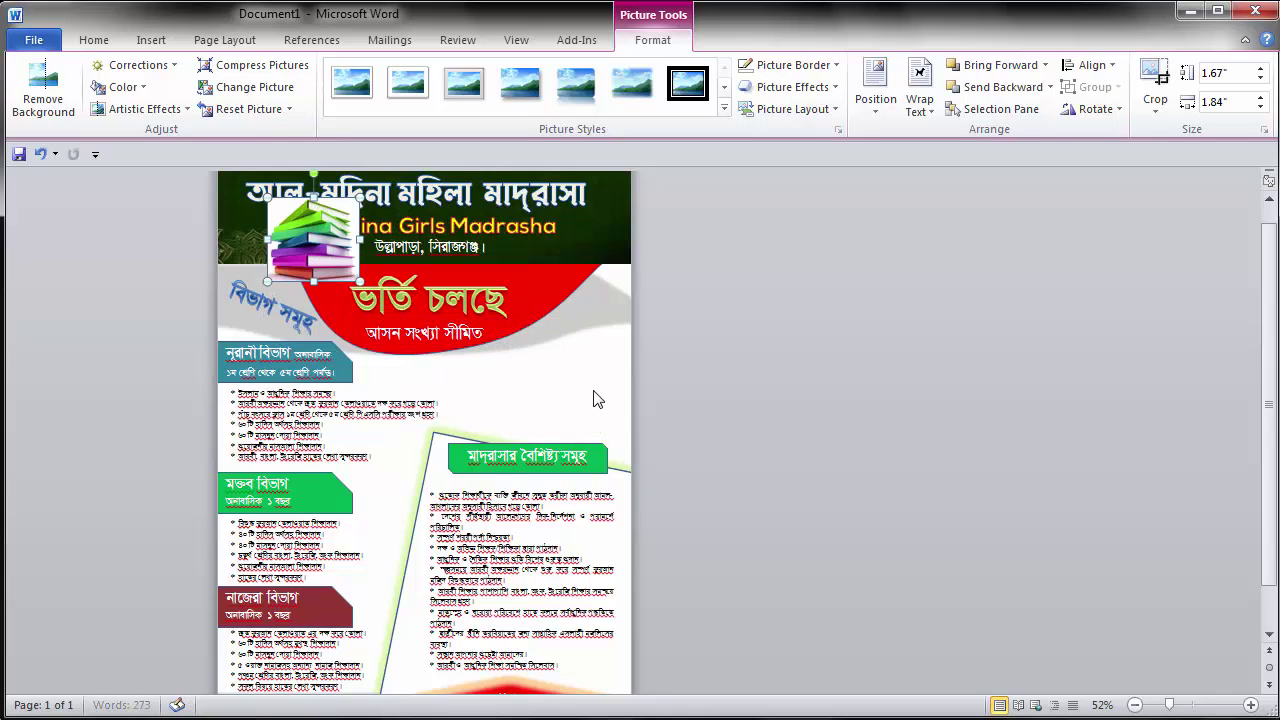
click(1048, 88)
click(1016, 133)
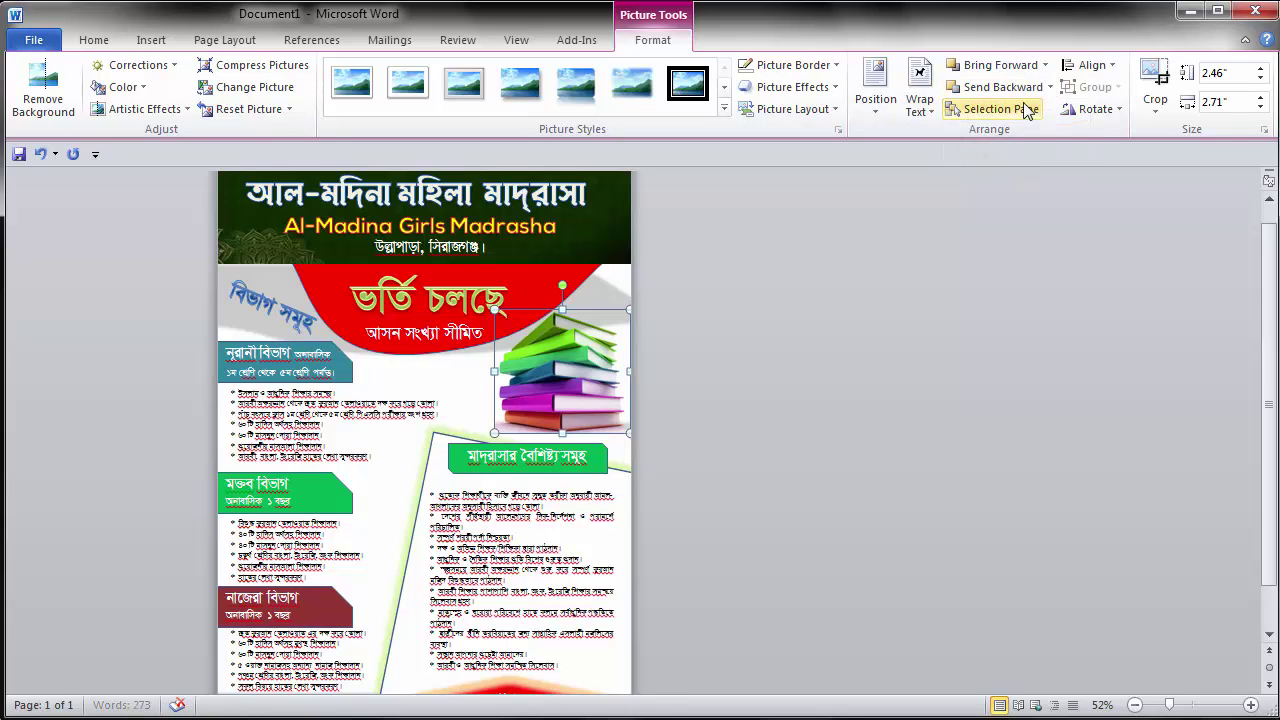
click(591, 352)
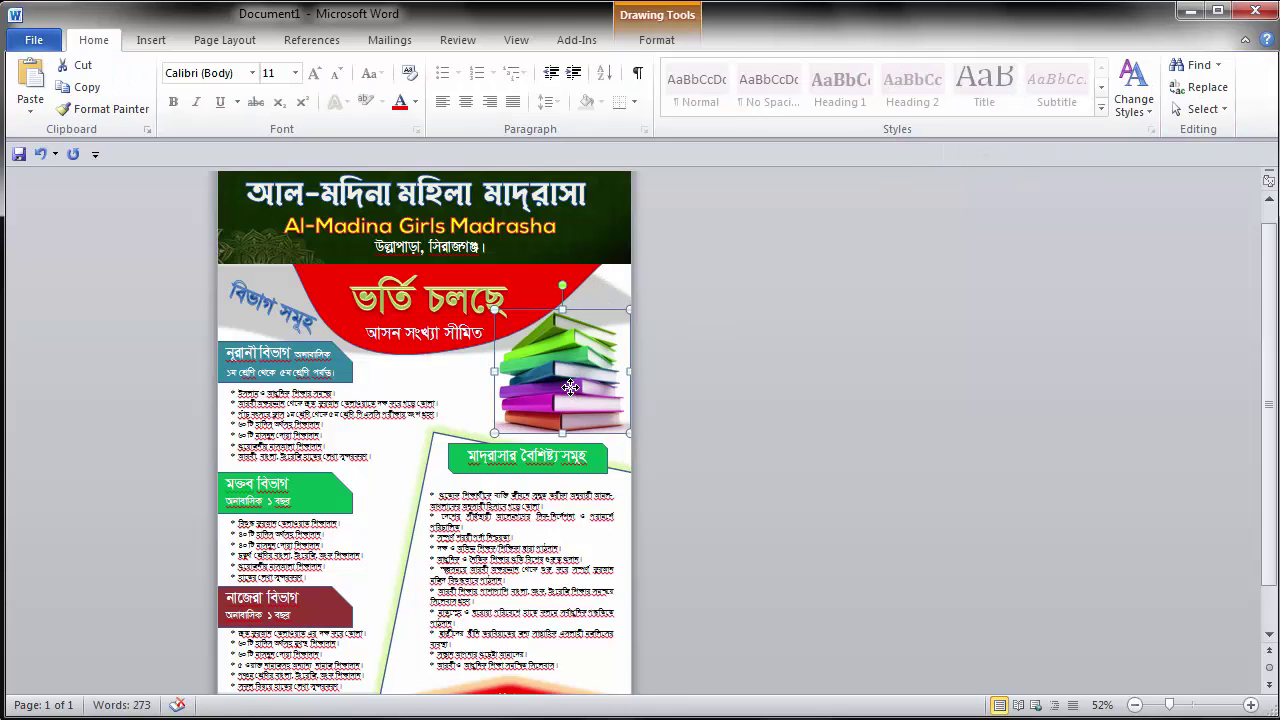
click(771, 388)
click(595, 367)
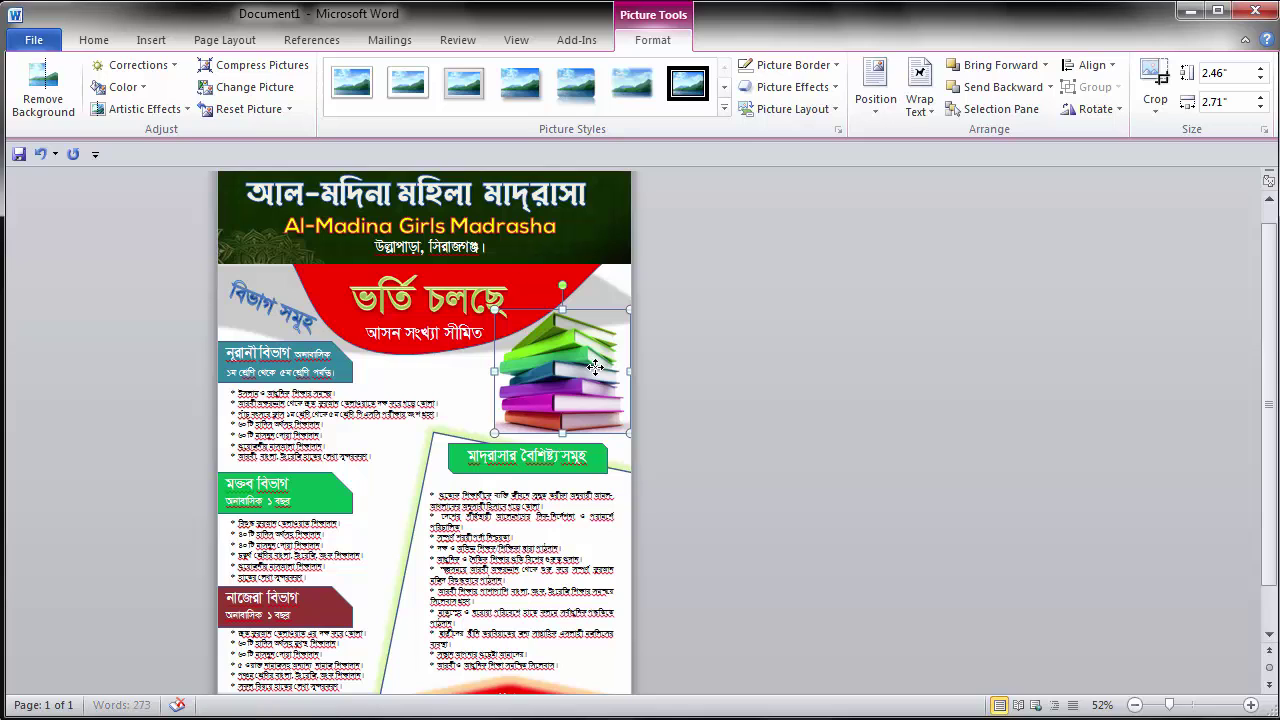
click(518, 366)
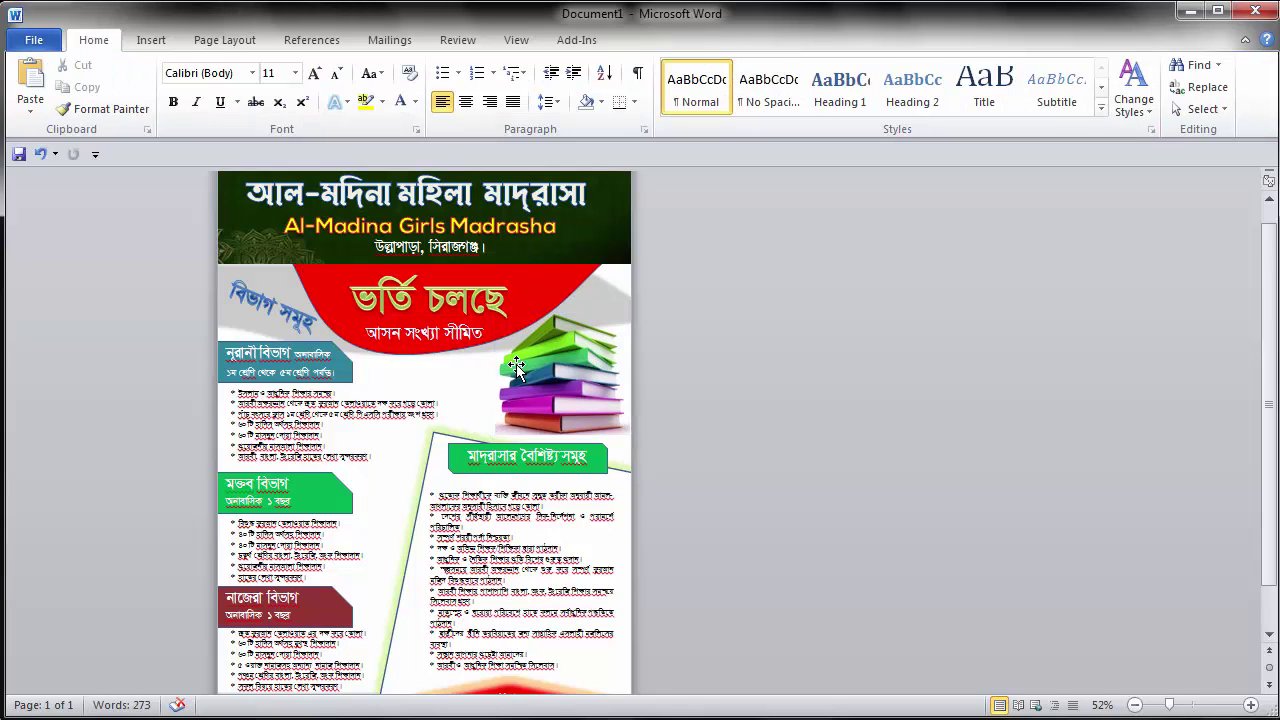
ctrl+scroll(517, 363, down, 1)
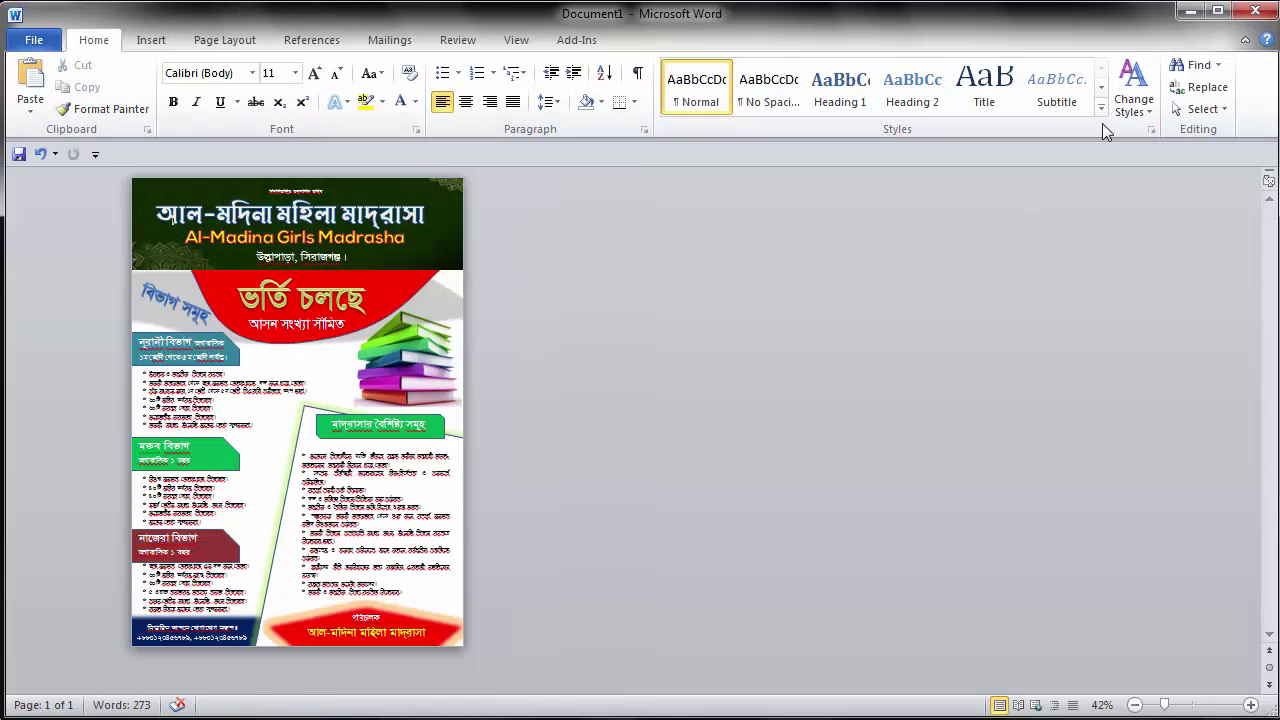